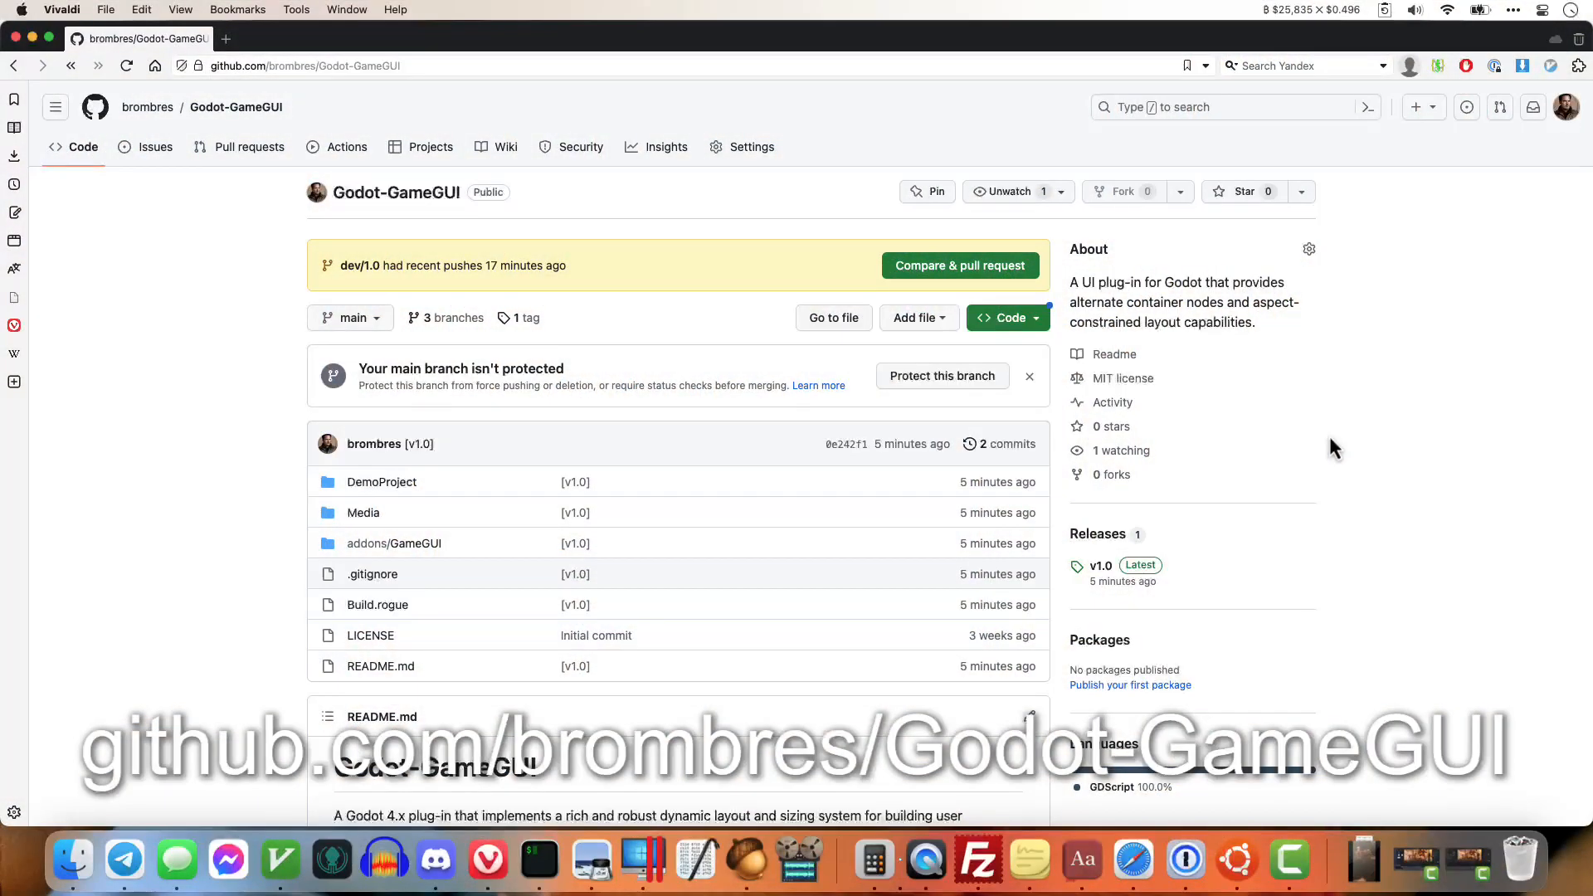
Step: Look through the Godot-GameGUI repository's README, covering its component overview, sizing modes and property descriptions
{"action": "scroll", "coordinate": [1330, 436], "scroll_direction": "down", "scroll_amount": 5}
{"action": "scroll", "coordinate": [1354, 454], "scroll_direction": "down", "scroll_amount": 4}
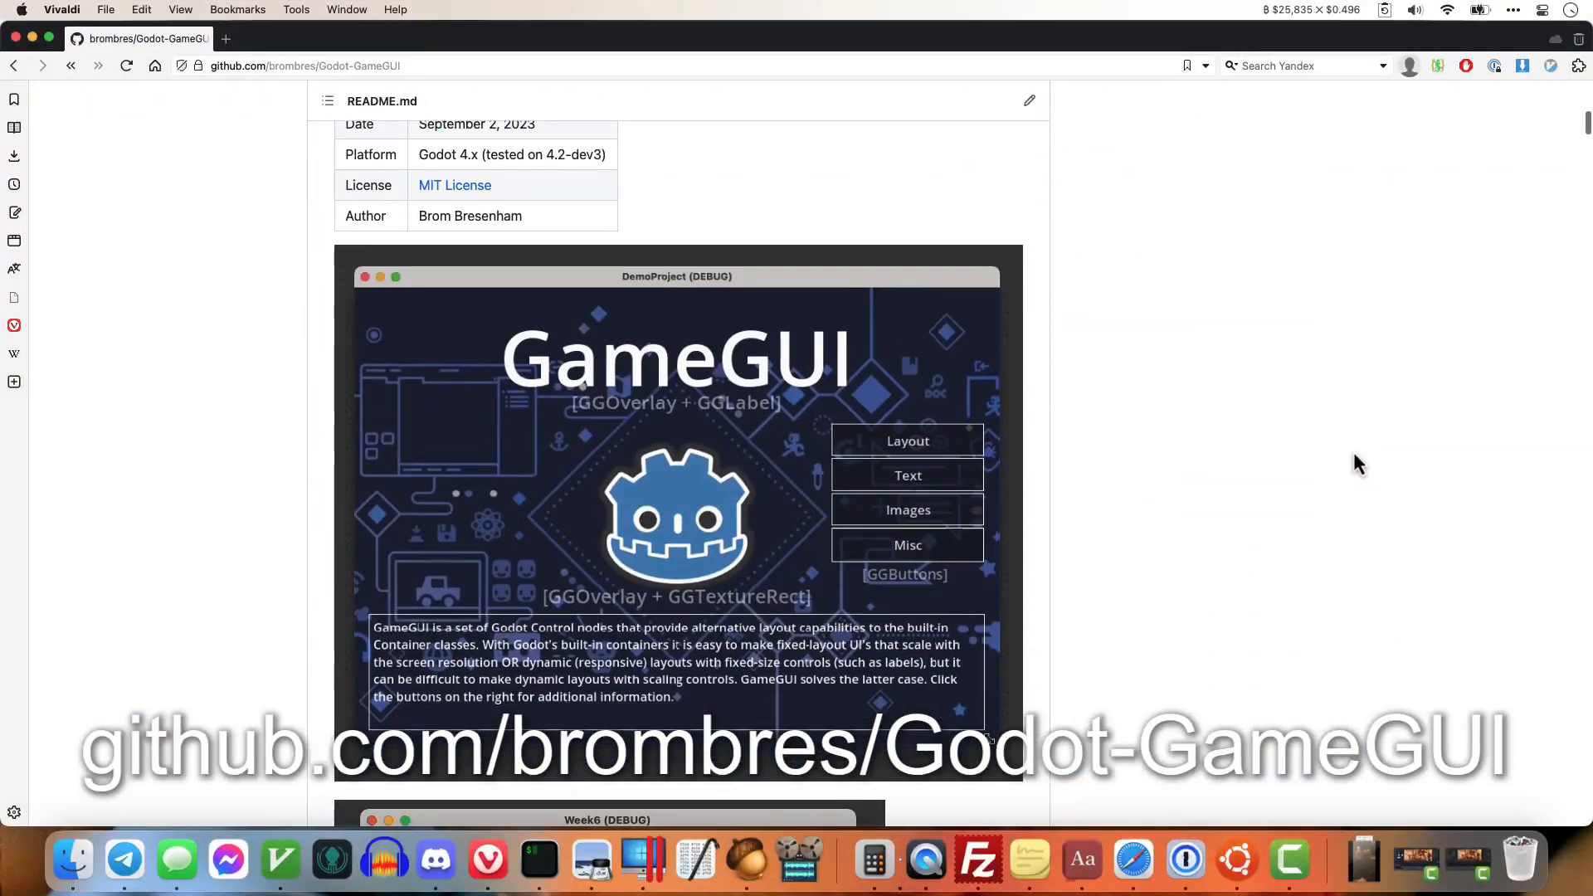
{"action": "scroll", "coordinate": [1355, 454], "scroll_direction": "down", "scroll_amount": 3}
{"action": "scroll", "coordinate": [1354, 454], "scroll_direction": "down", "scroll_amount": 4}
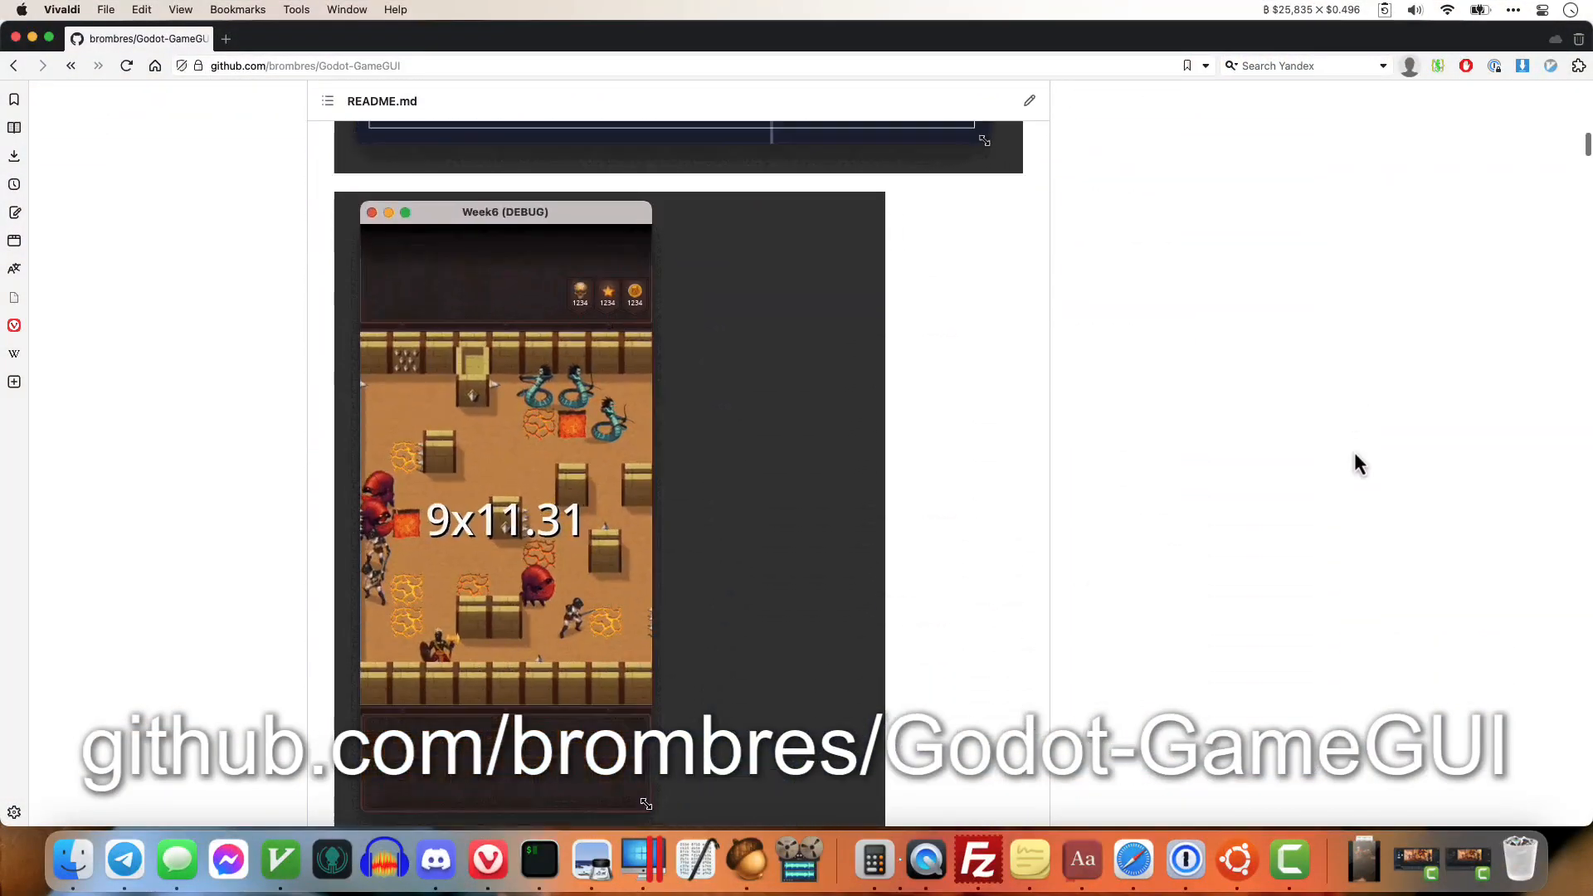
{"action": "scroll", "coordinate": [1352, 454], "scroll_direction": "down", "scroll_amount": 6}
{"action": "scroll", "coordinate": [1351, 454], "scroll_direction": "down", "scroll_amount": 15}
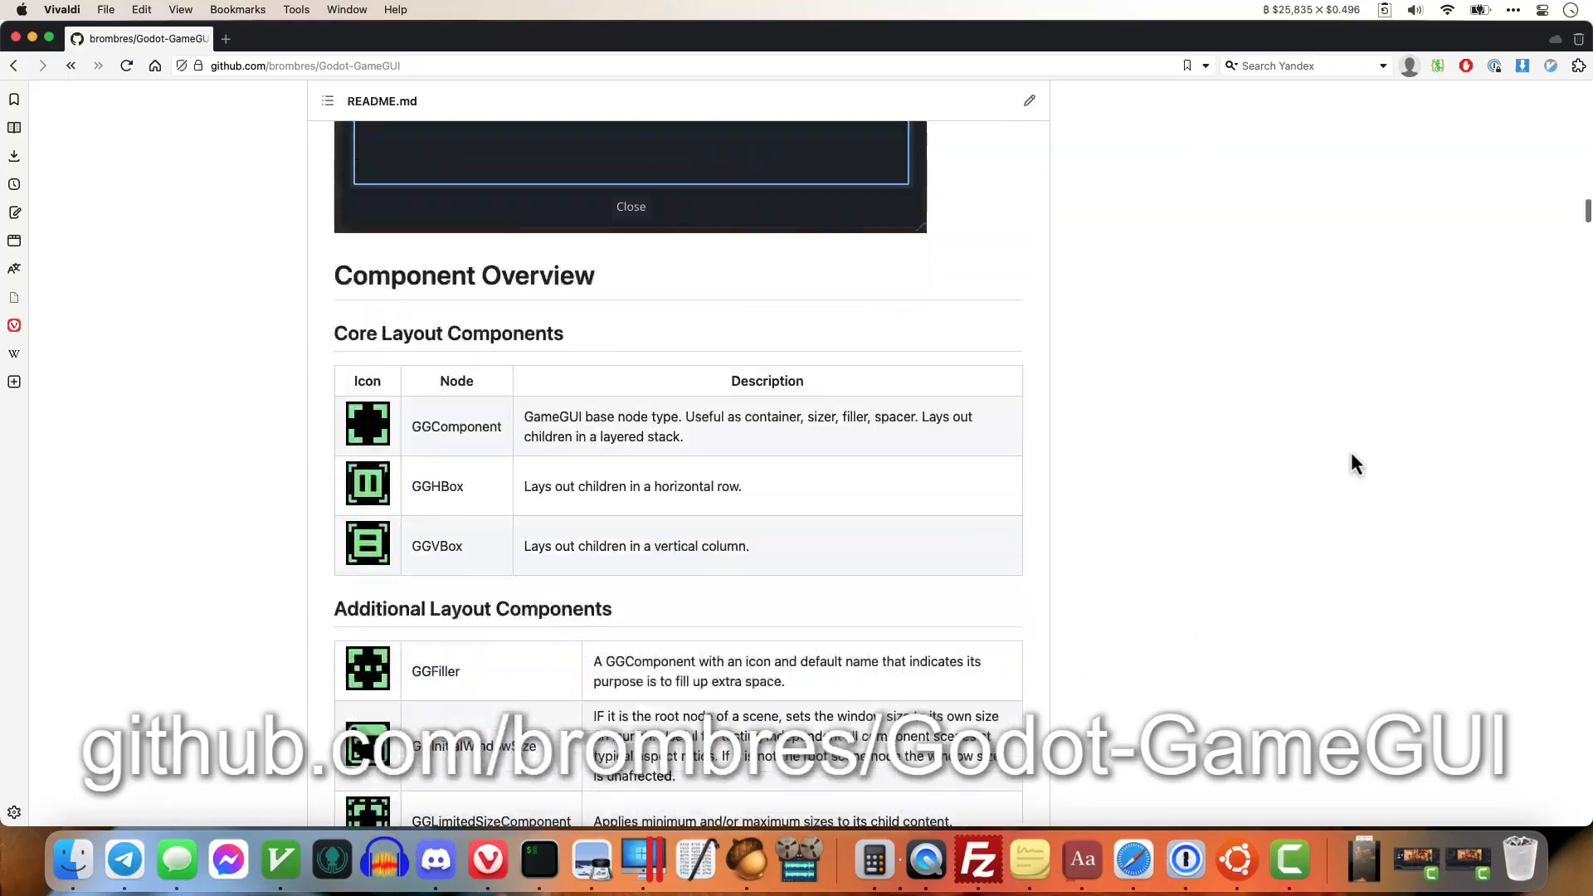
{"action": "scroll", "coordinate": [1351, 454], "scroll_direction": "down", "scroll_amount": 15}
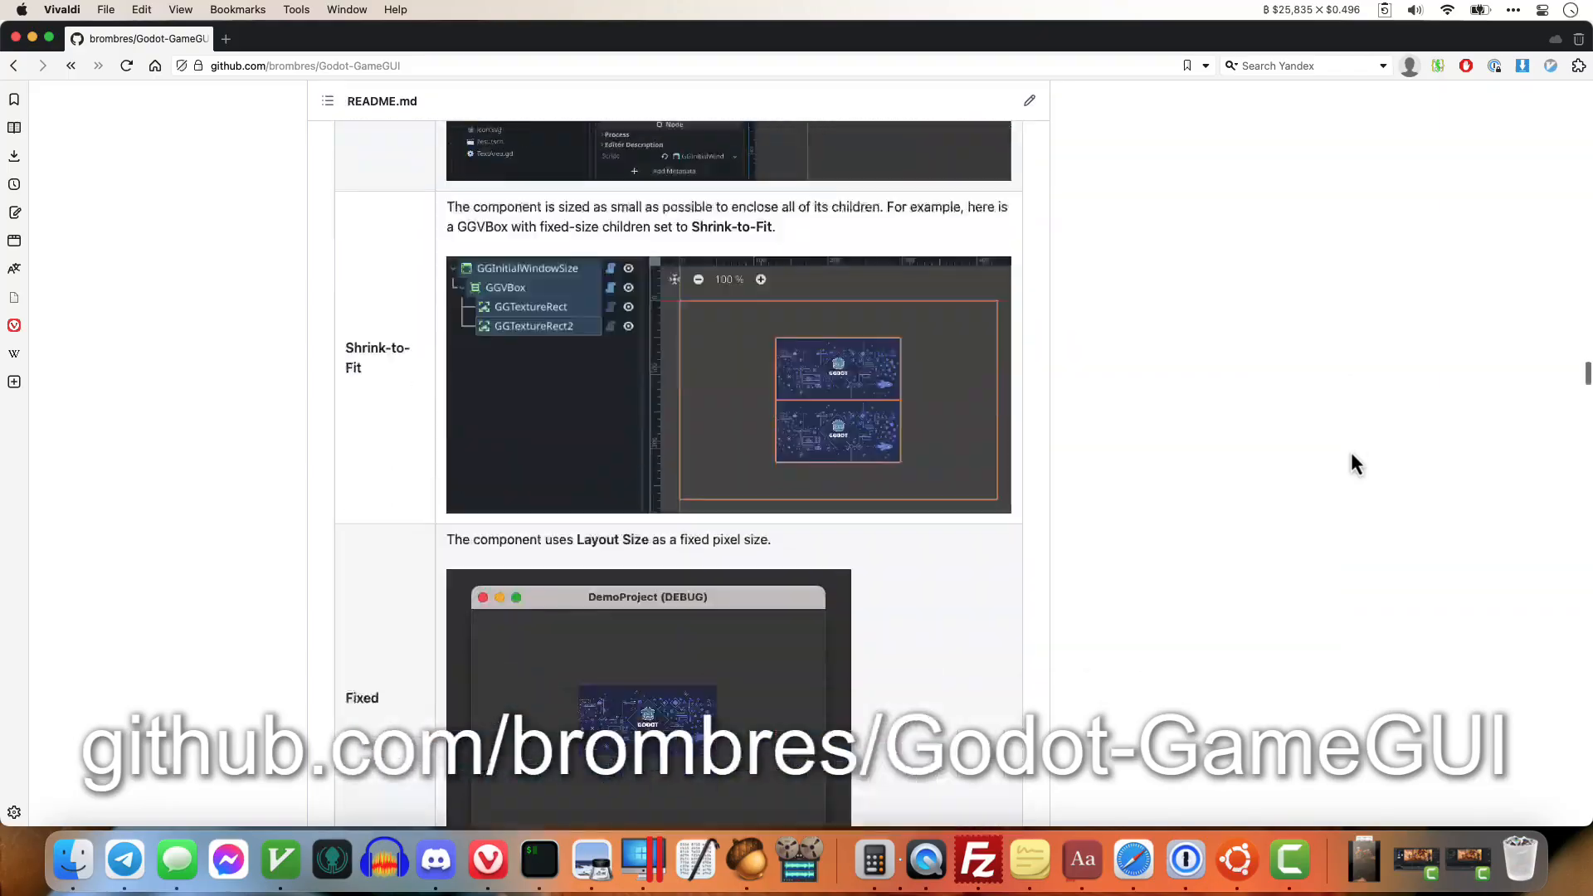
{"action": "scroll", "coordinate": [1351, 464], "scroll_direction": "down", "scroll_amount": 20}
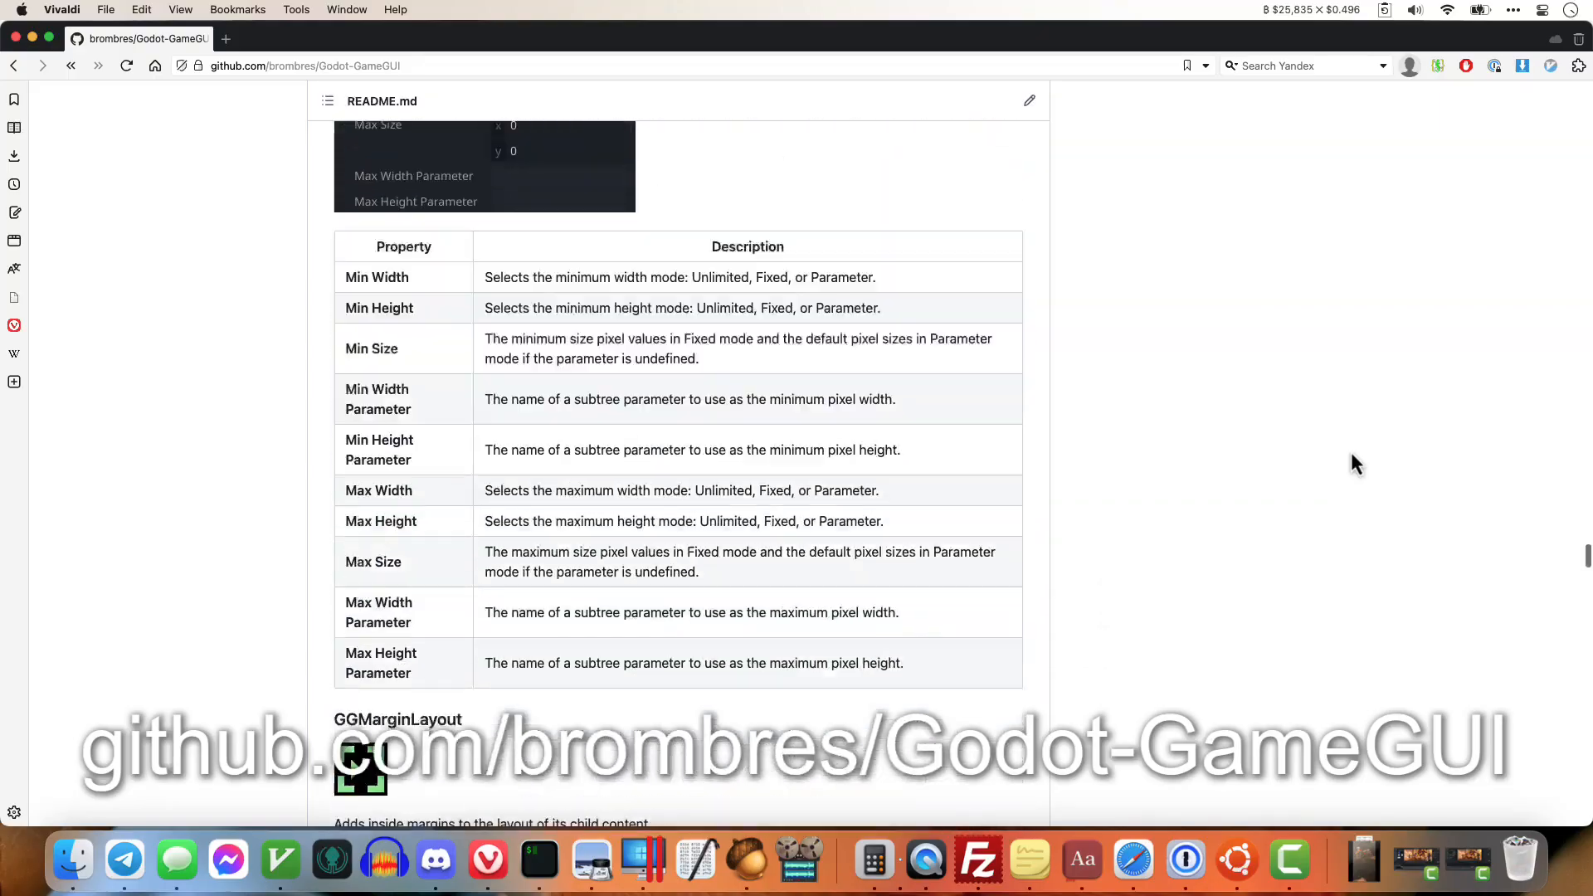
{"action": "scroll", "coordinate": [1351, 456], "scroll_direction": "down", "scroll_amount": 20}
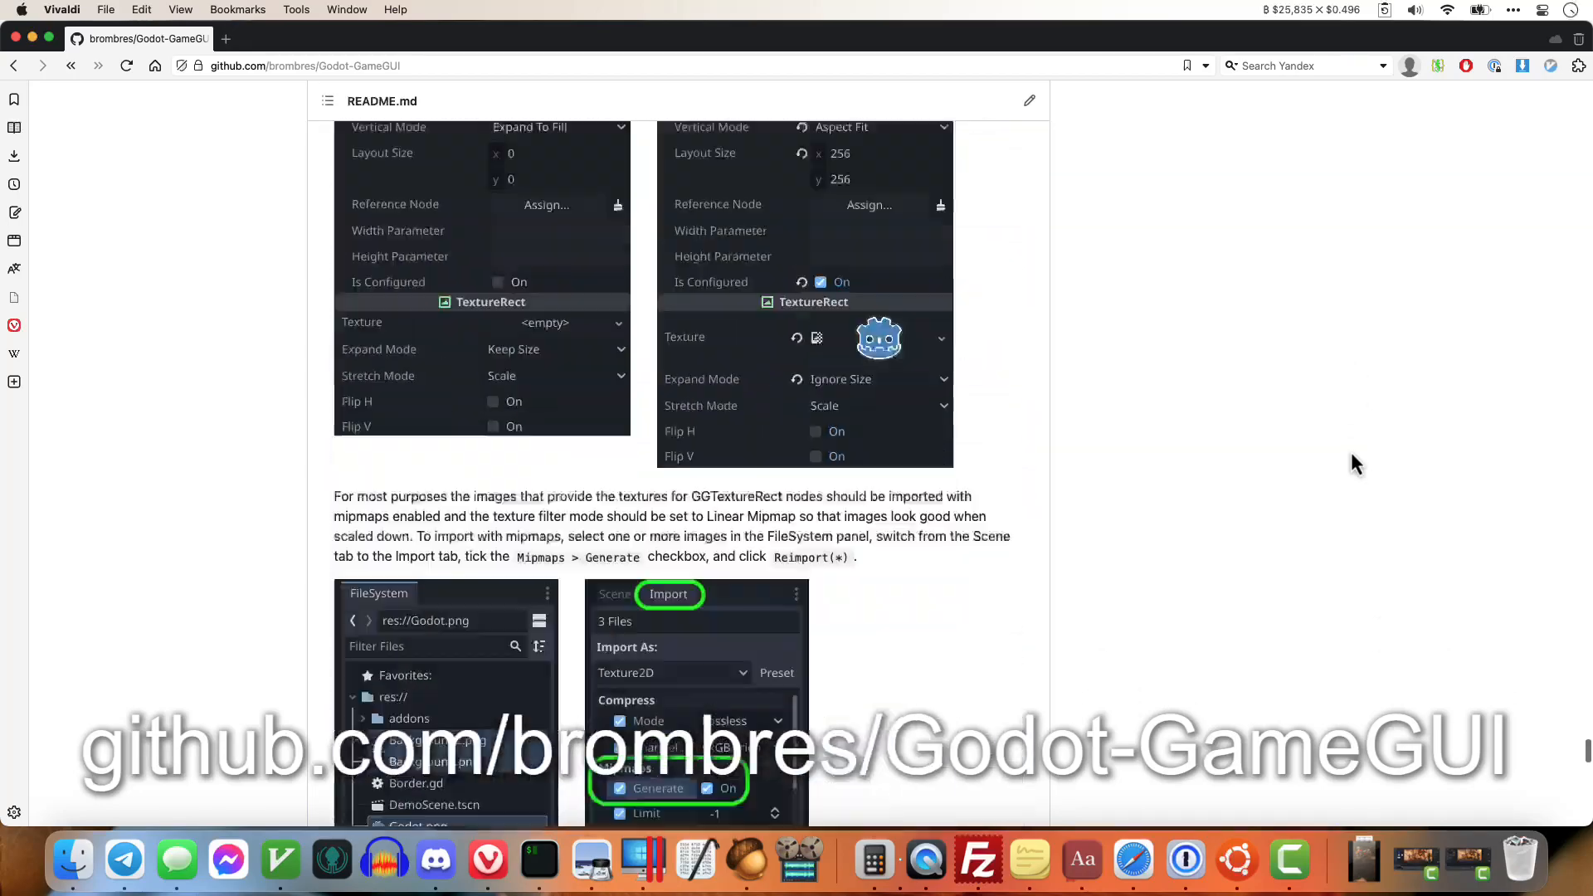
{"action": "scroll", "coordinate": [1351, 464], "scroll_direction": "up", "scroll_amount": 20}
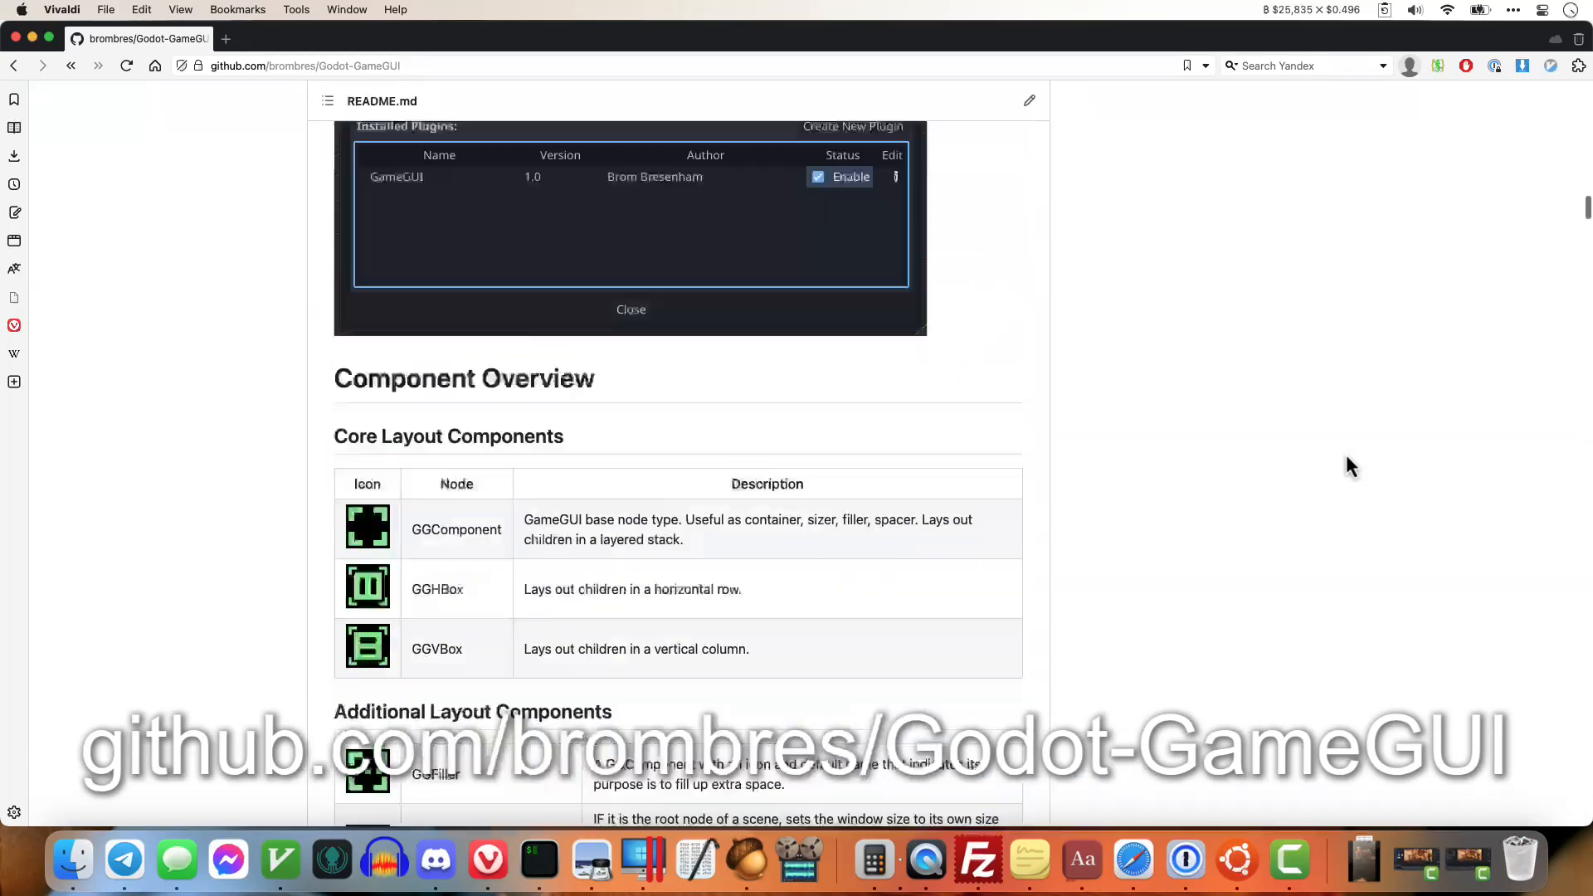
Step: Download the v1.0 source code zip from the Godot-GameGUI repository's releases
{"action": "left_click", "coordinate": [1097, 535]}
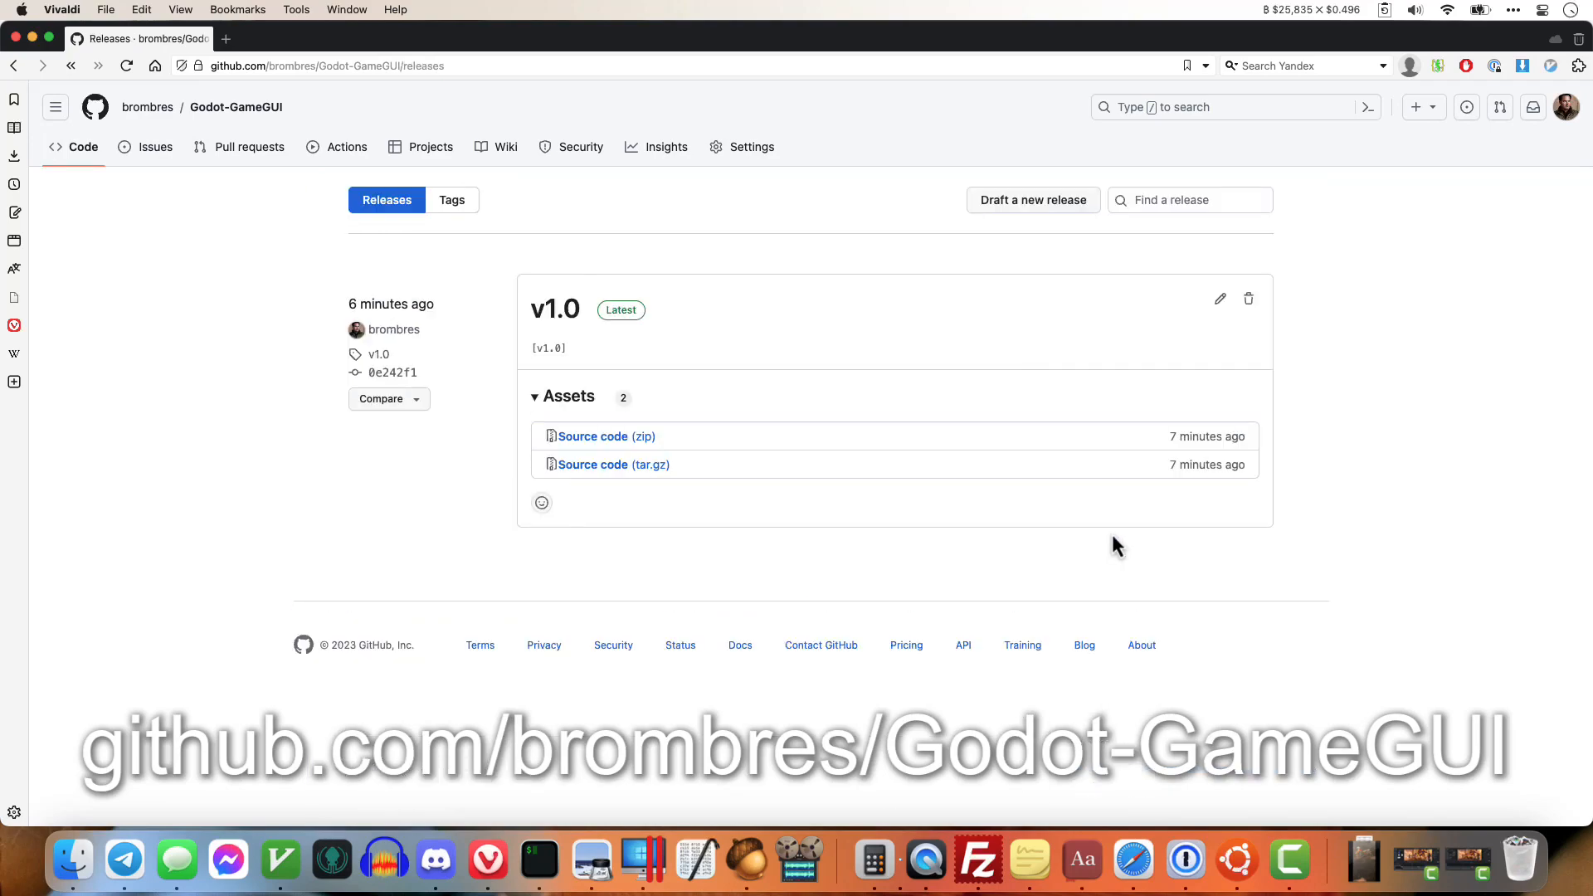
{"action": "left_click", "coordinate": [599, 435]}
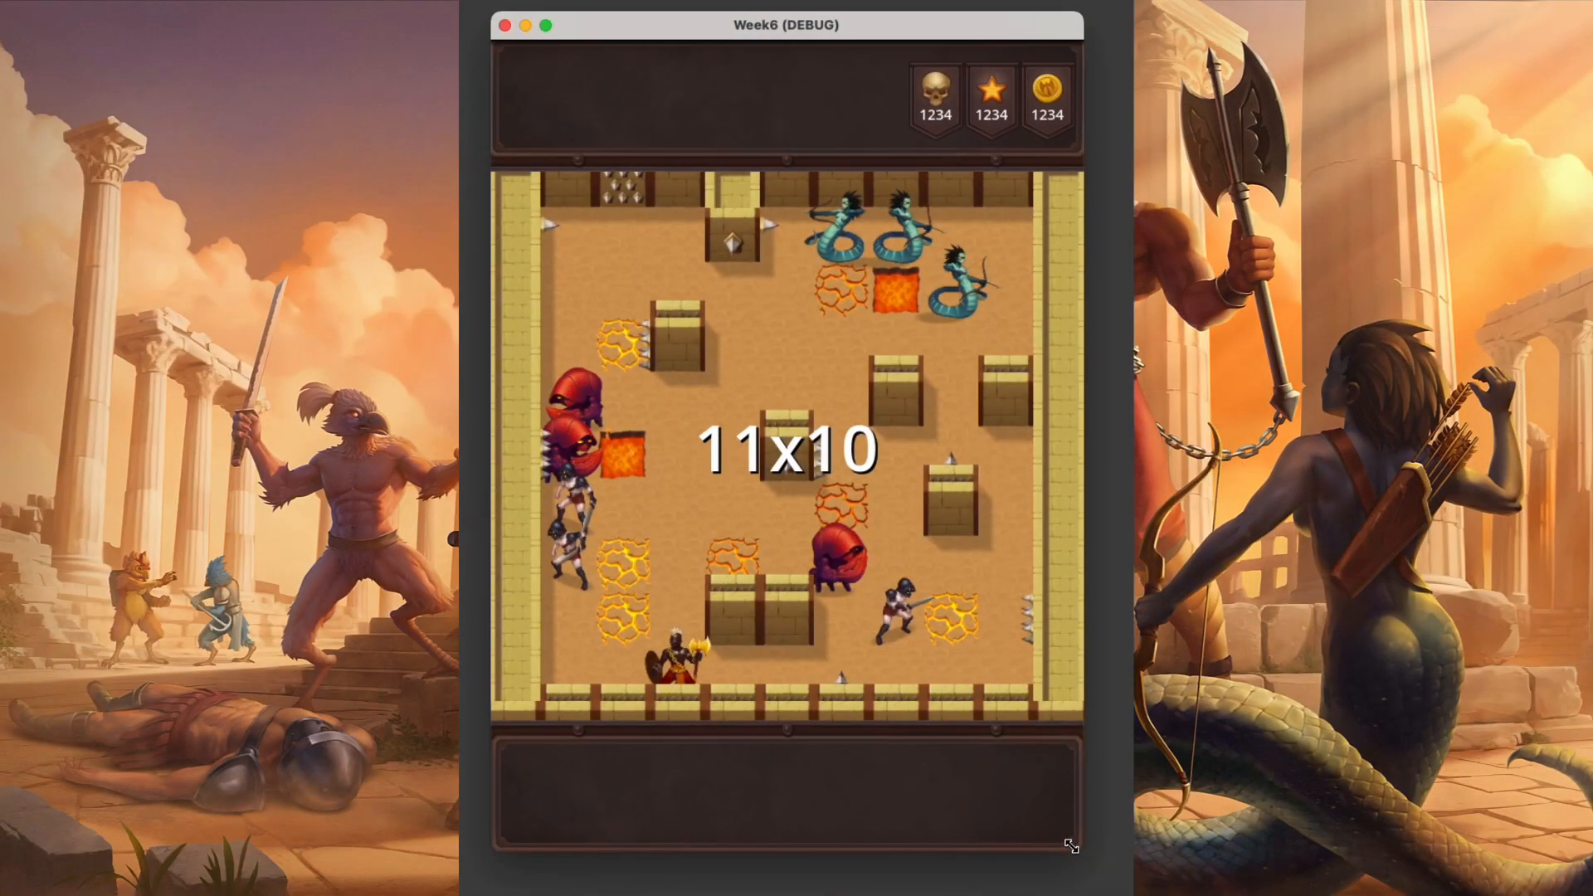
Step: Resize the running Week6 game window to preview how its layout adapts
{"action": "left_click_drag", "start_coordinate": [966, 846], "coordinate": [903, 744]}
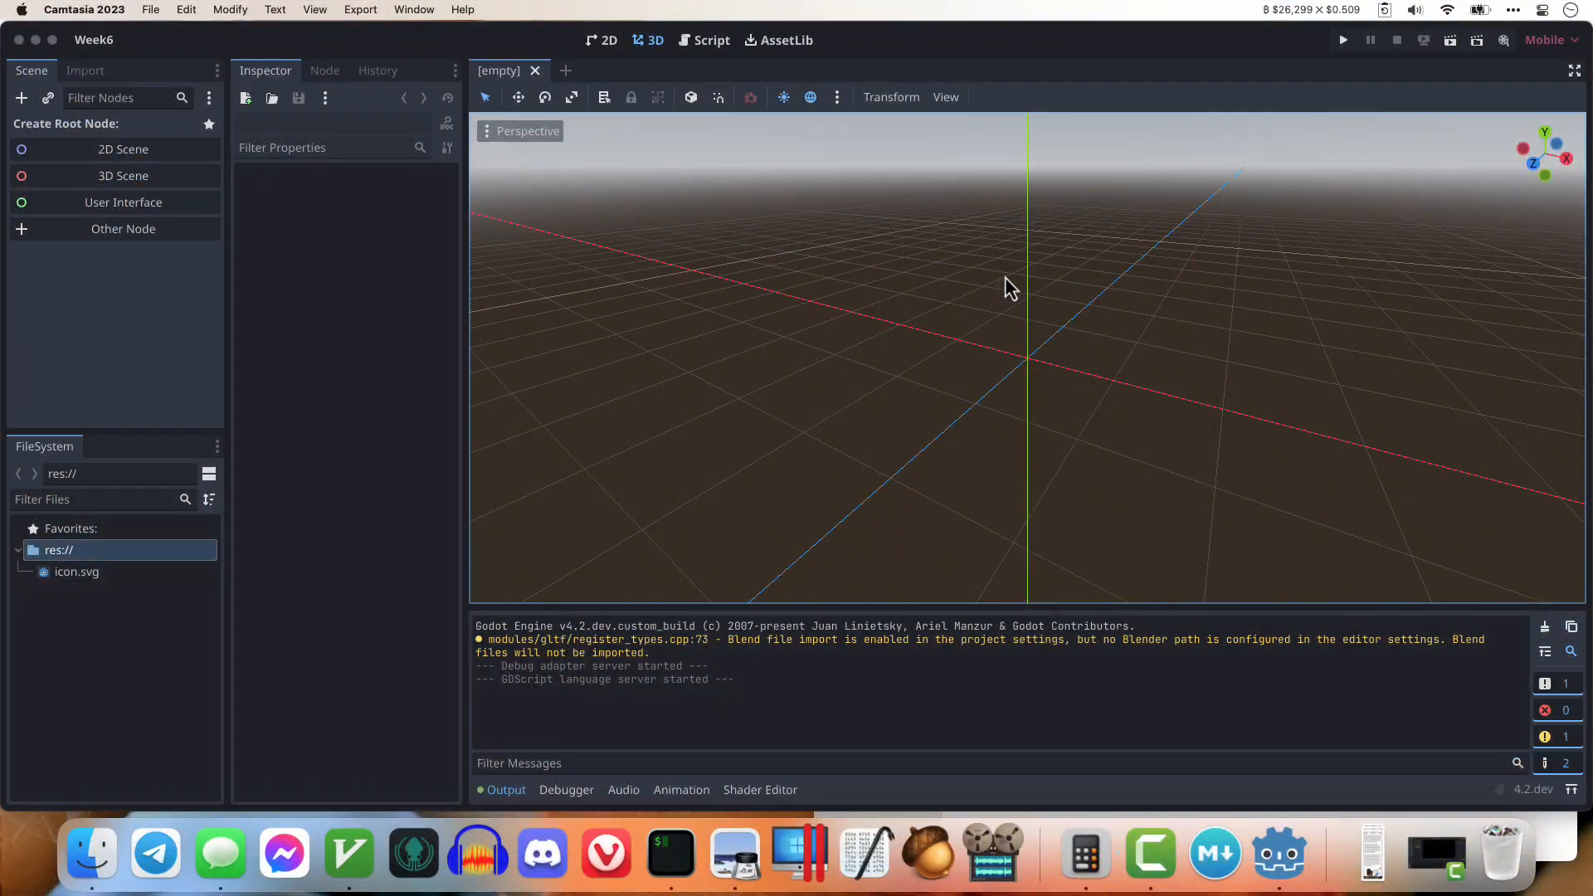
Step: Copy the addons and Assets folders from the Finder's Week6 folder into the Godot project's res:// folder
{"action": "left_click", "coordinate": [1004, 278]}
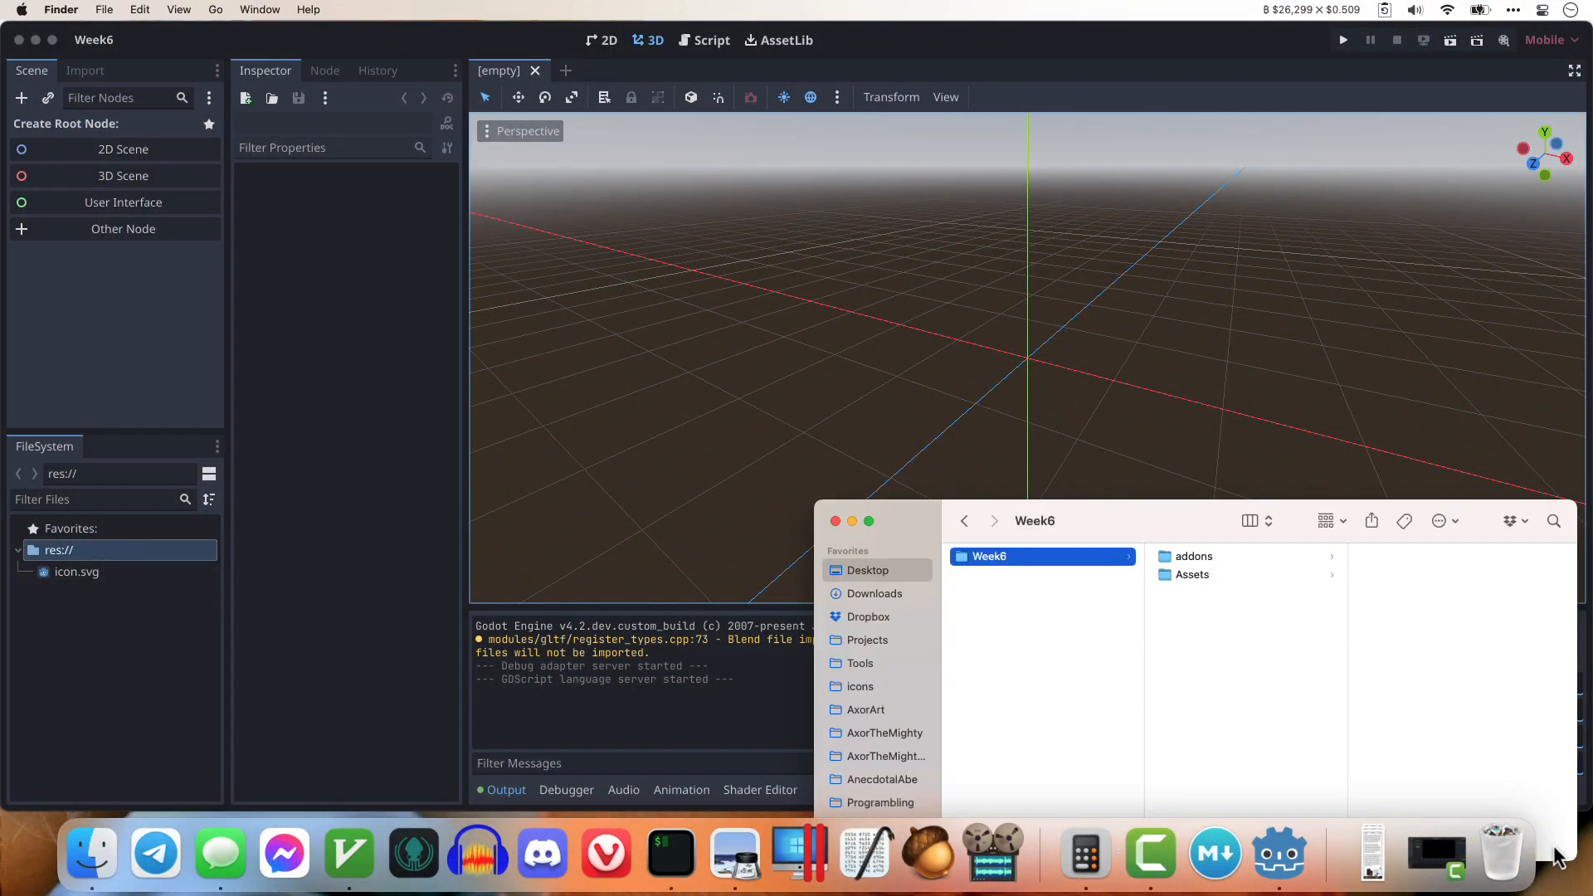
{"action": "left_click_drag", "start_coordinate": [1148, 524], "coordinate": [695, 315]}
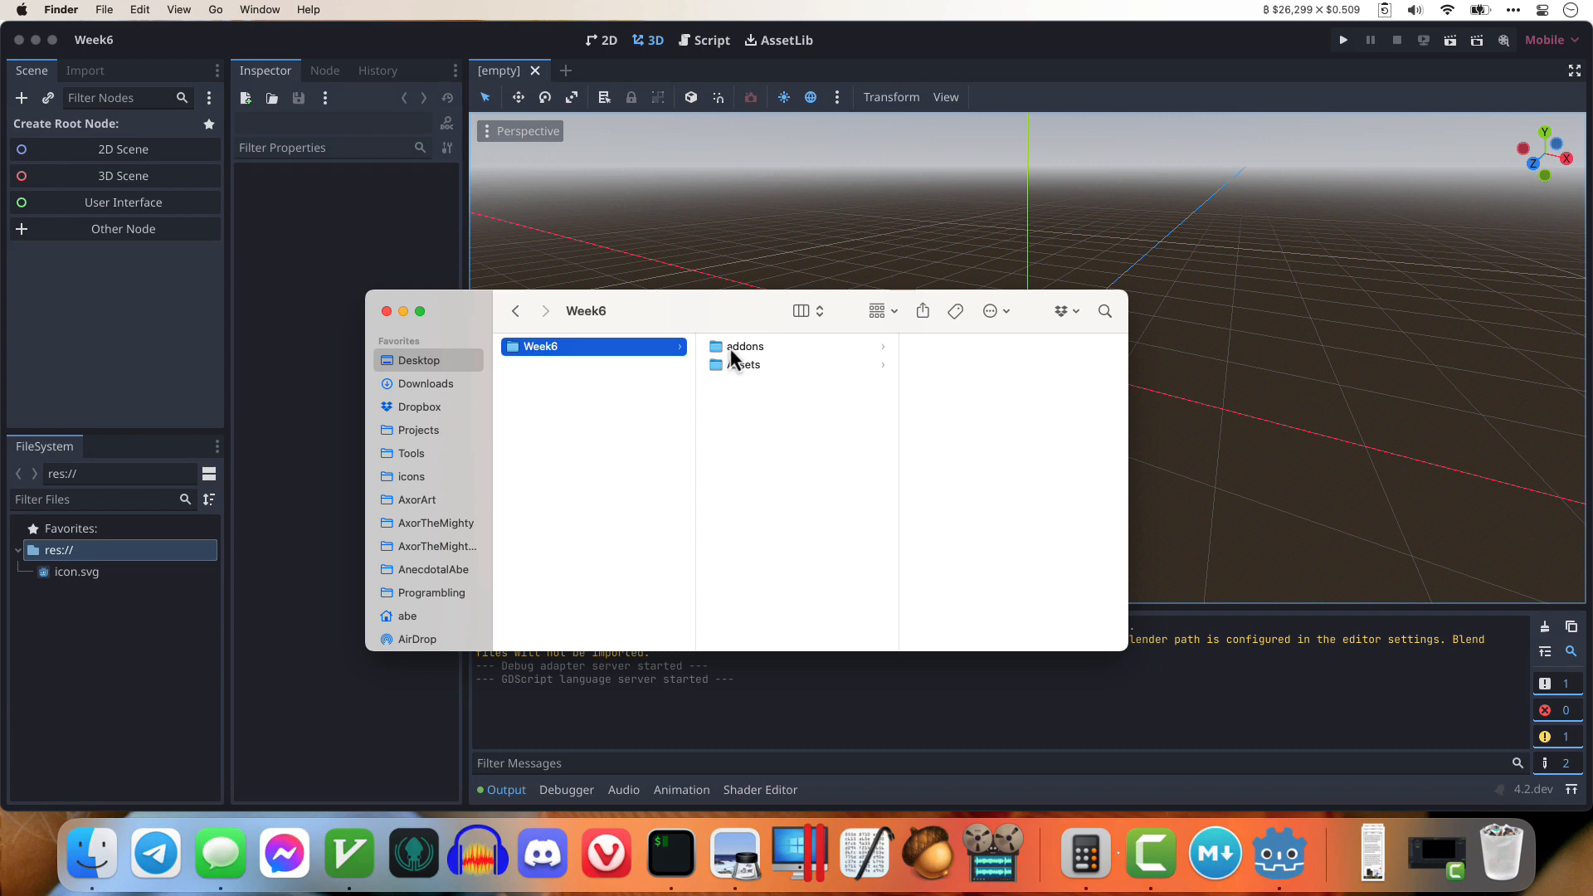
{"action": "left_click_drag", "start_coordinate": [730, 348], "coordinate": [93, 632]}
{"action": "left_click_drag", "start_coordinate": [740, 366], "coordinate": [112, 642]}
{"action": "left_click", "coordinate": [157, 645]}
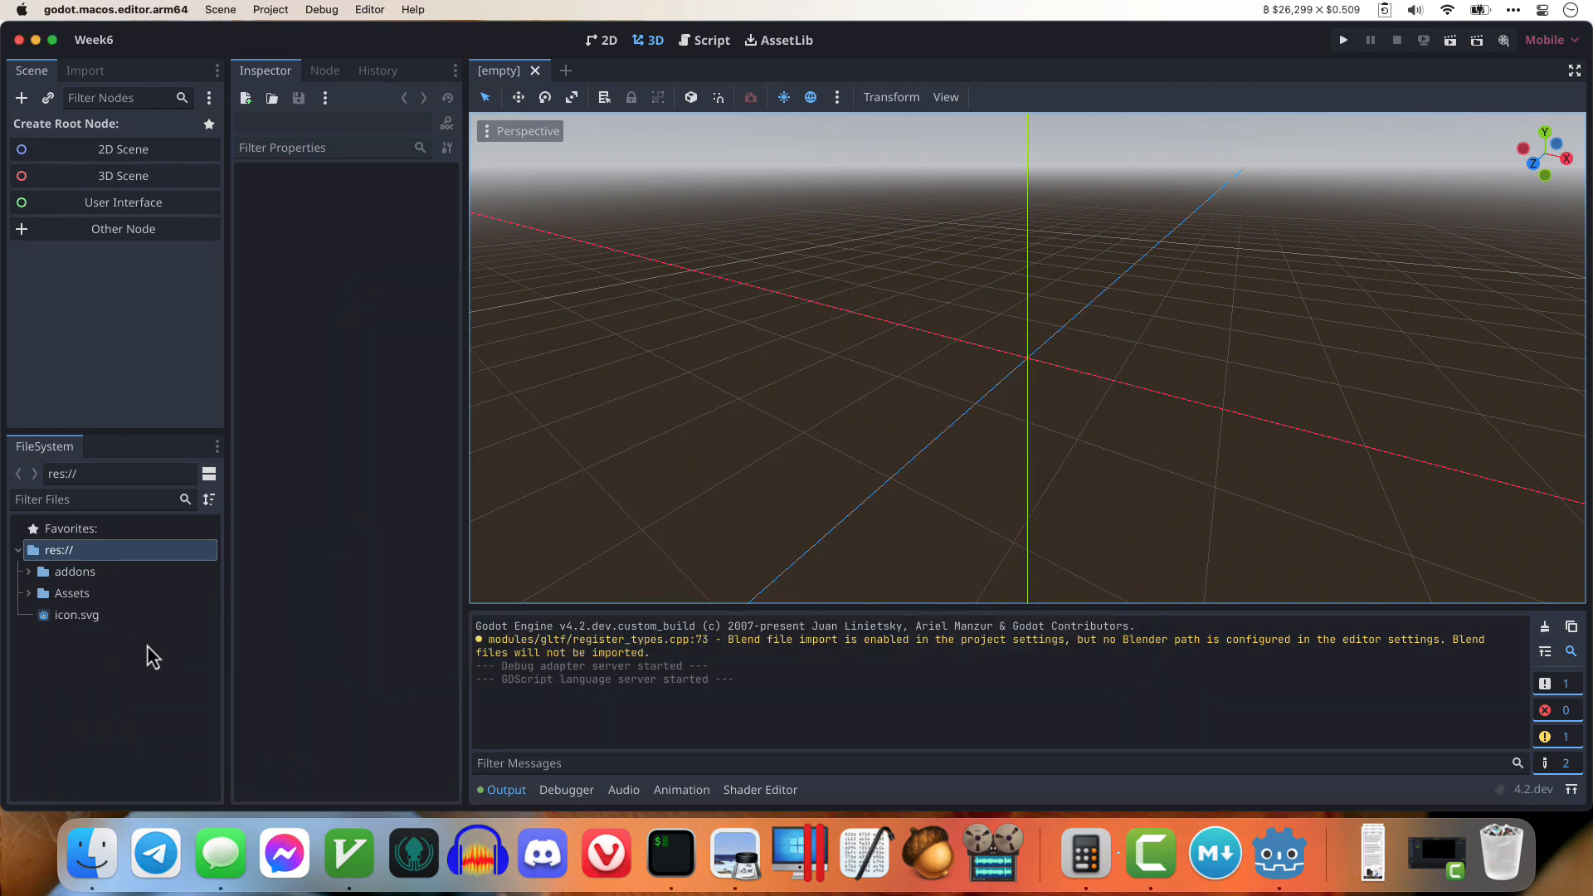
Step: Enable the GameGUI plugin in the project settings and close them
{"action": "left_click", "coordinate": [66, 578]}
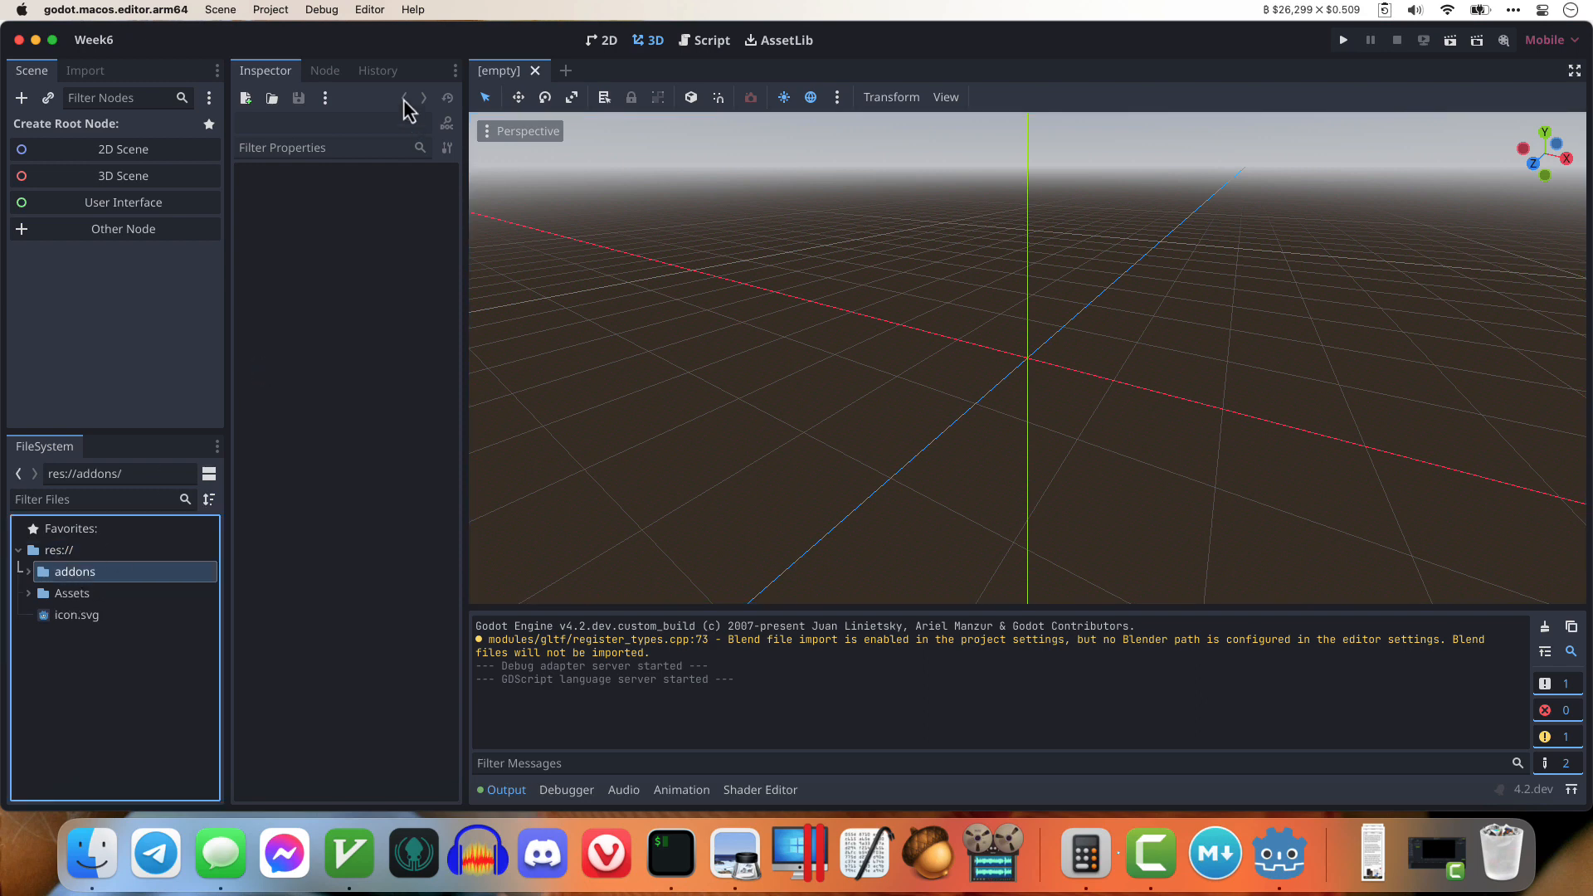
{"action": "left_click", "coordinate": [269, 10]}
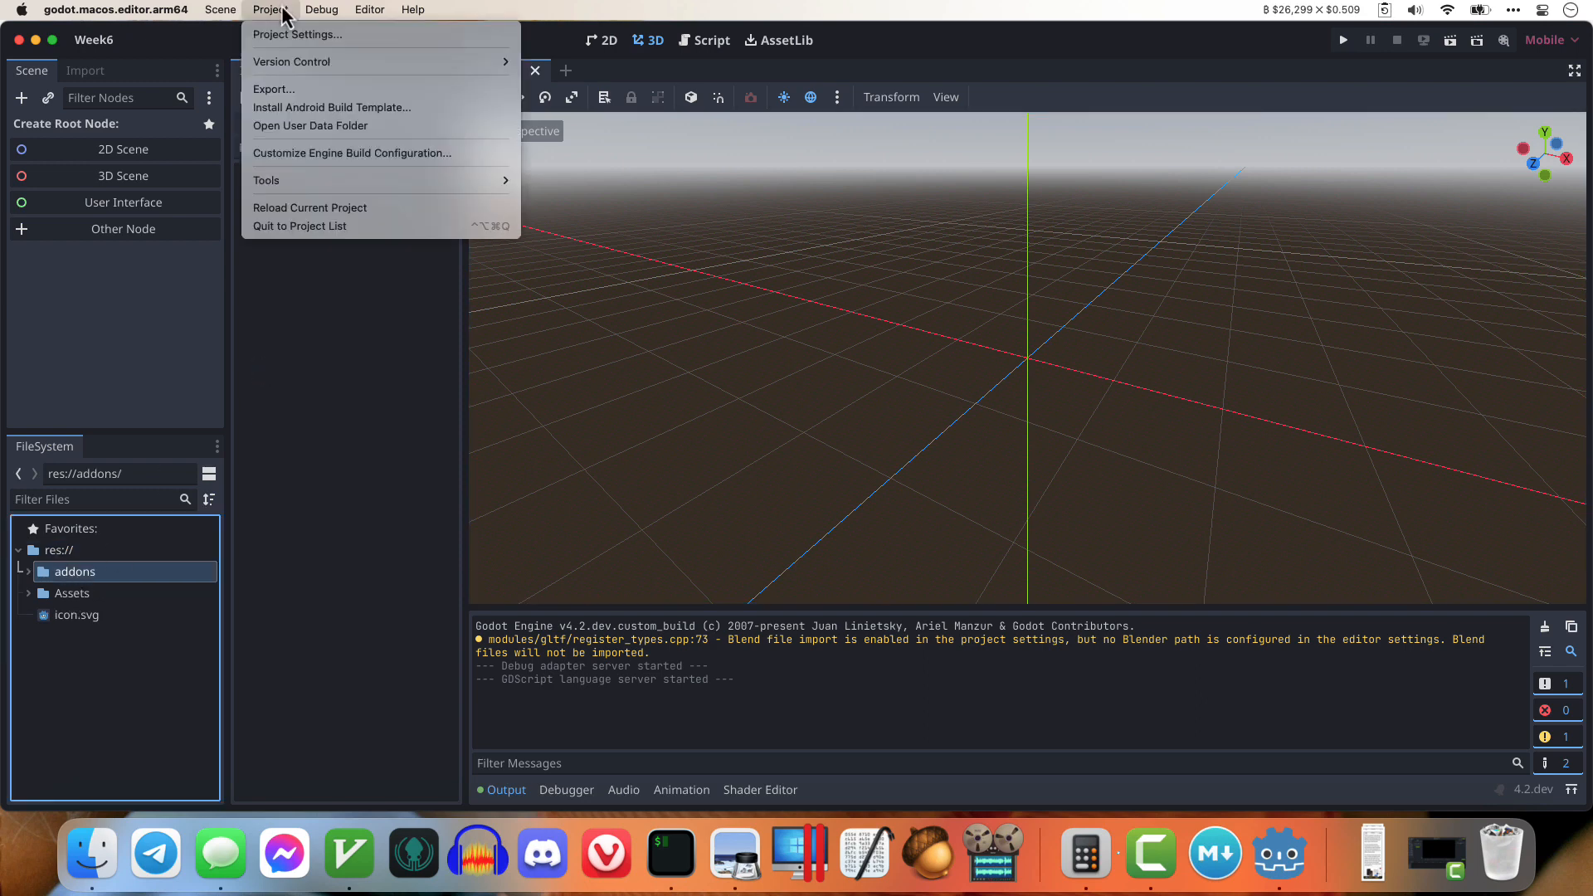
{"action": "left_click", "coordinate": [294, 35]}
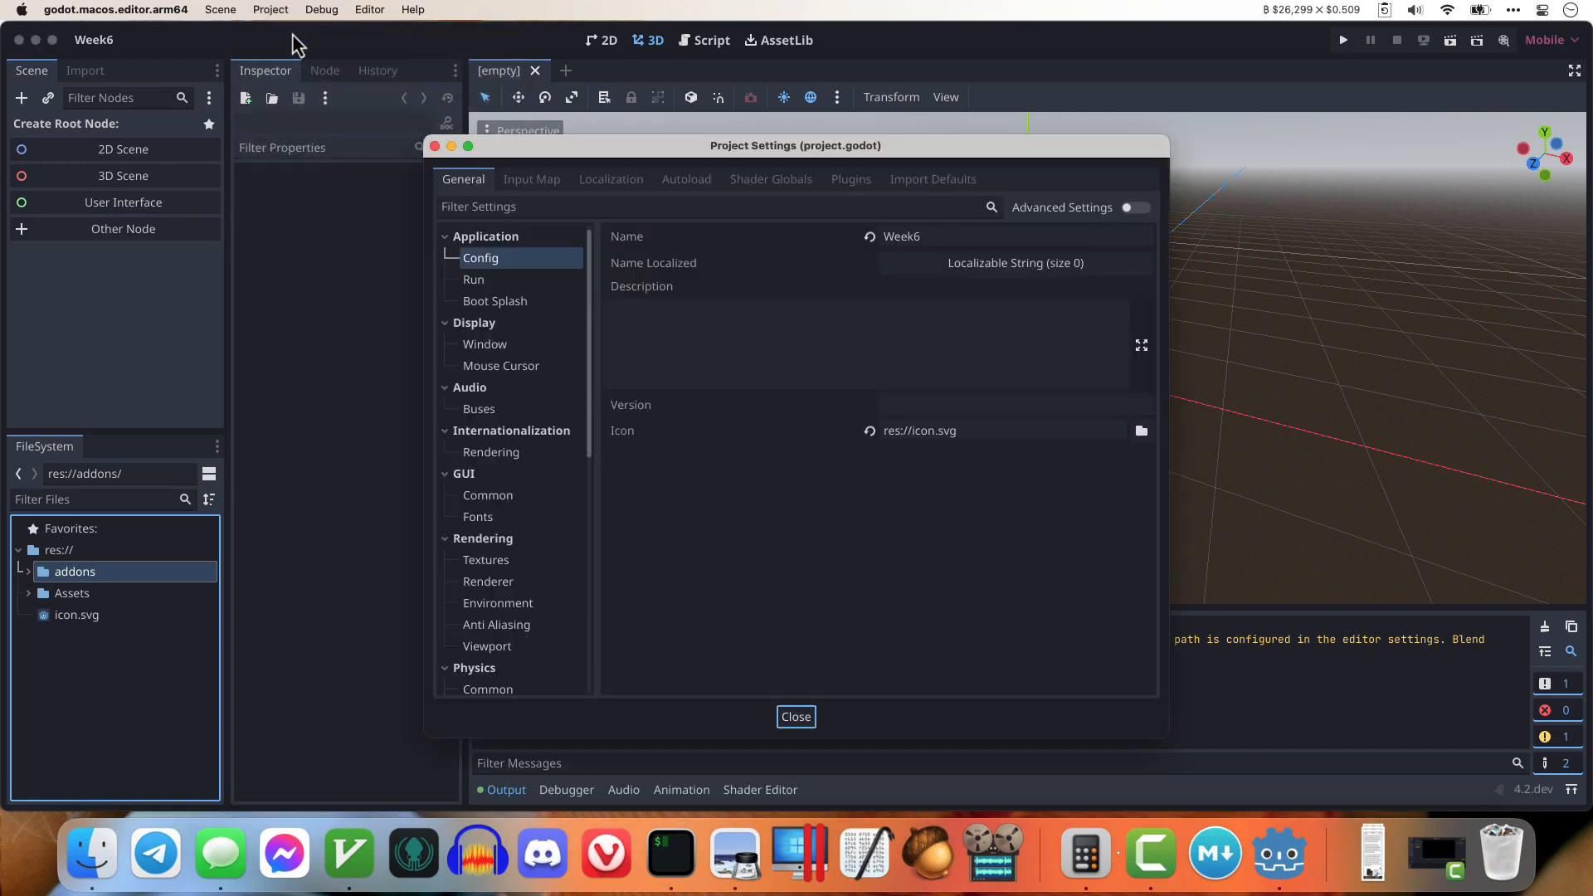
{"action": "left_click", "coordinate": [851, 180]}
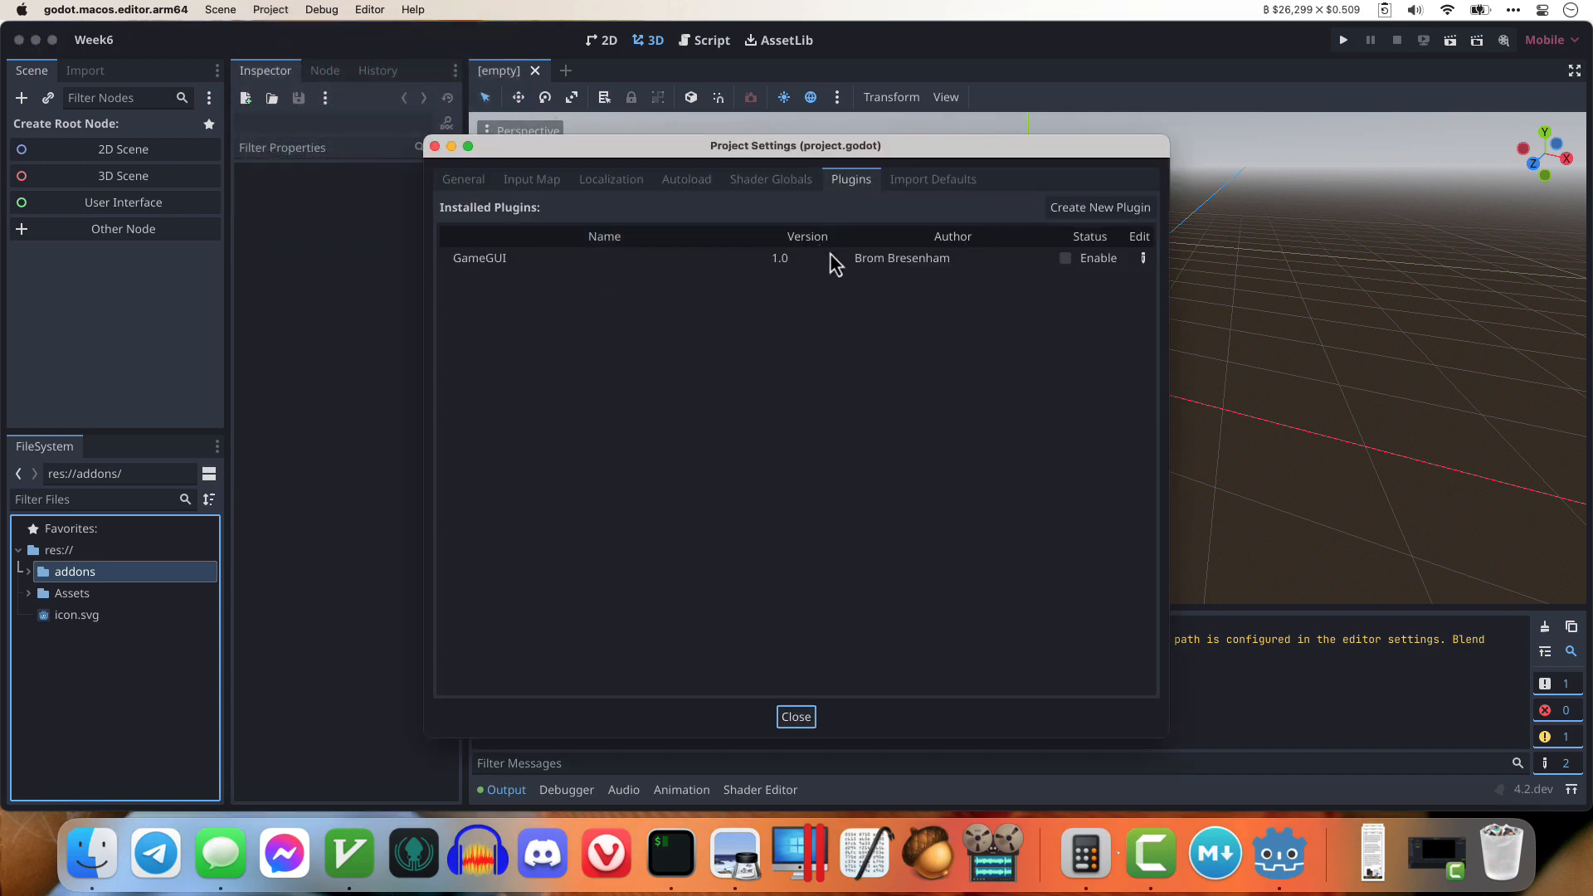
{"action": "key", "text": "Escape"}
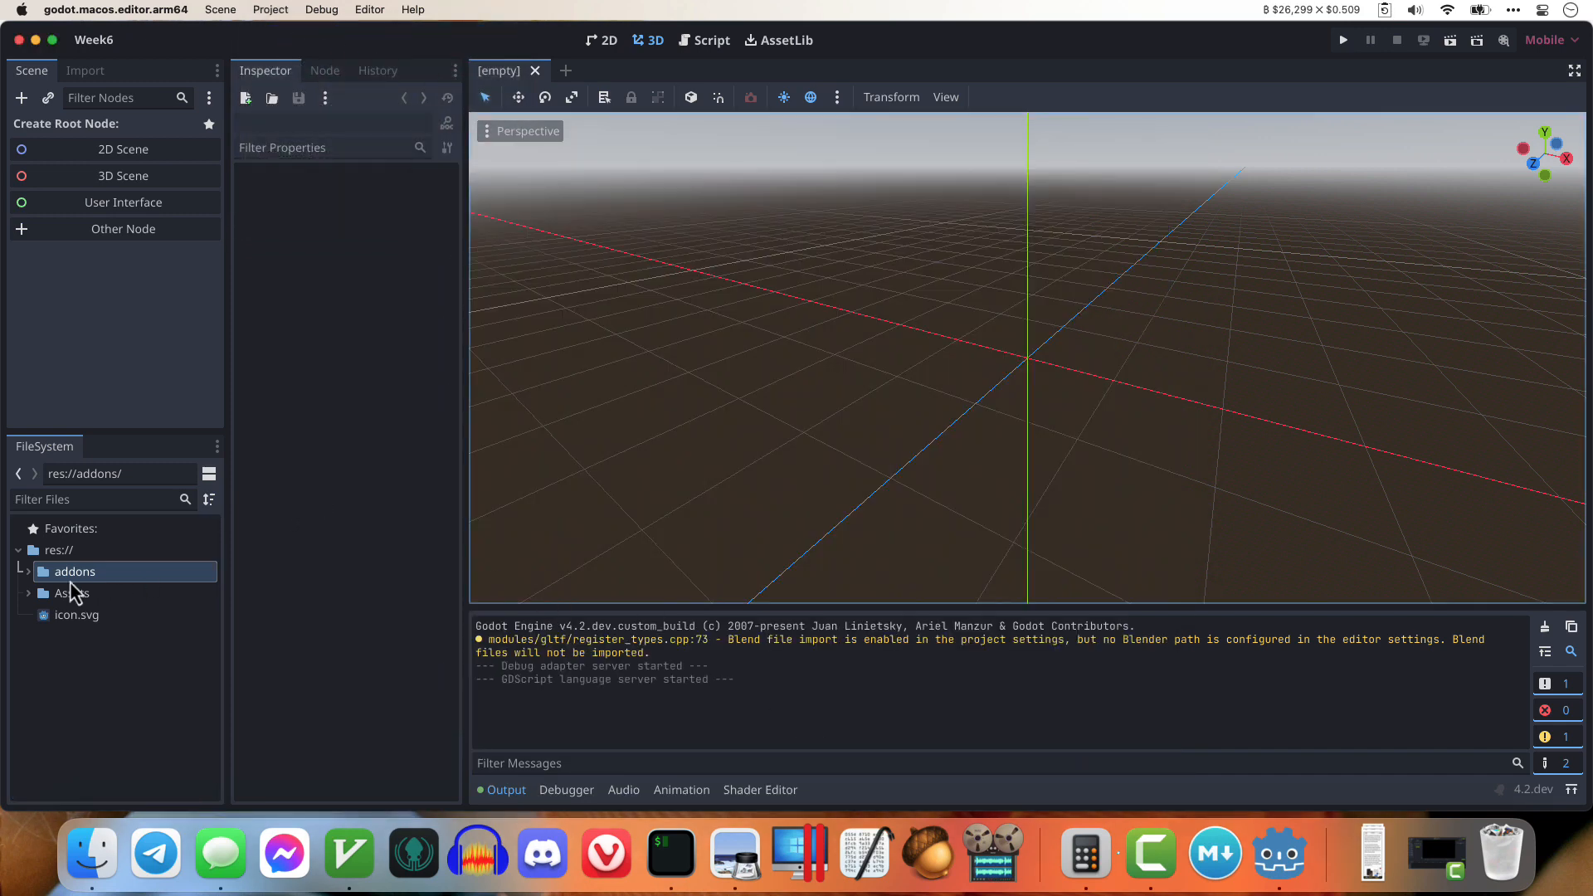
Step: Expand the Assets folder and create a GGInitialWindowSize node as the scene's root
{"action": "double_click", "coordinate": [117, 590]}
{"action": "left_click", "coordinate": [151, 234]}
{"action": "type", "text": "ggini"}
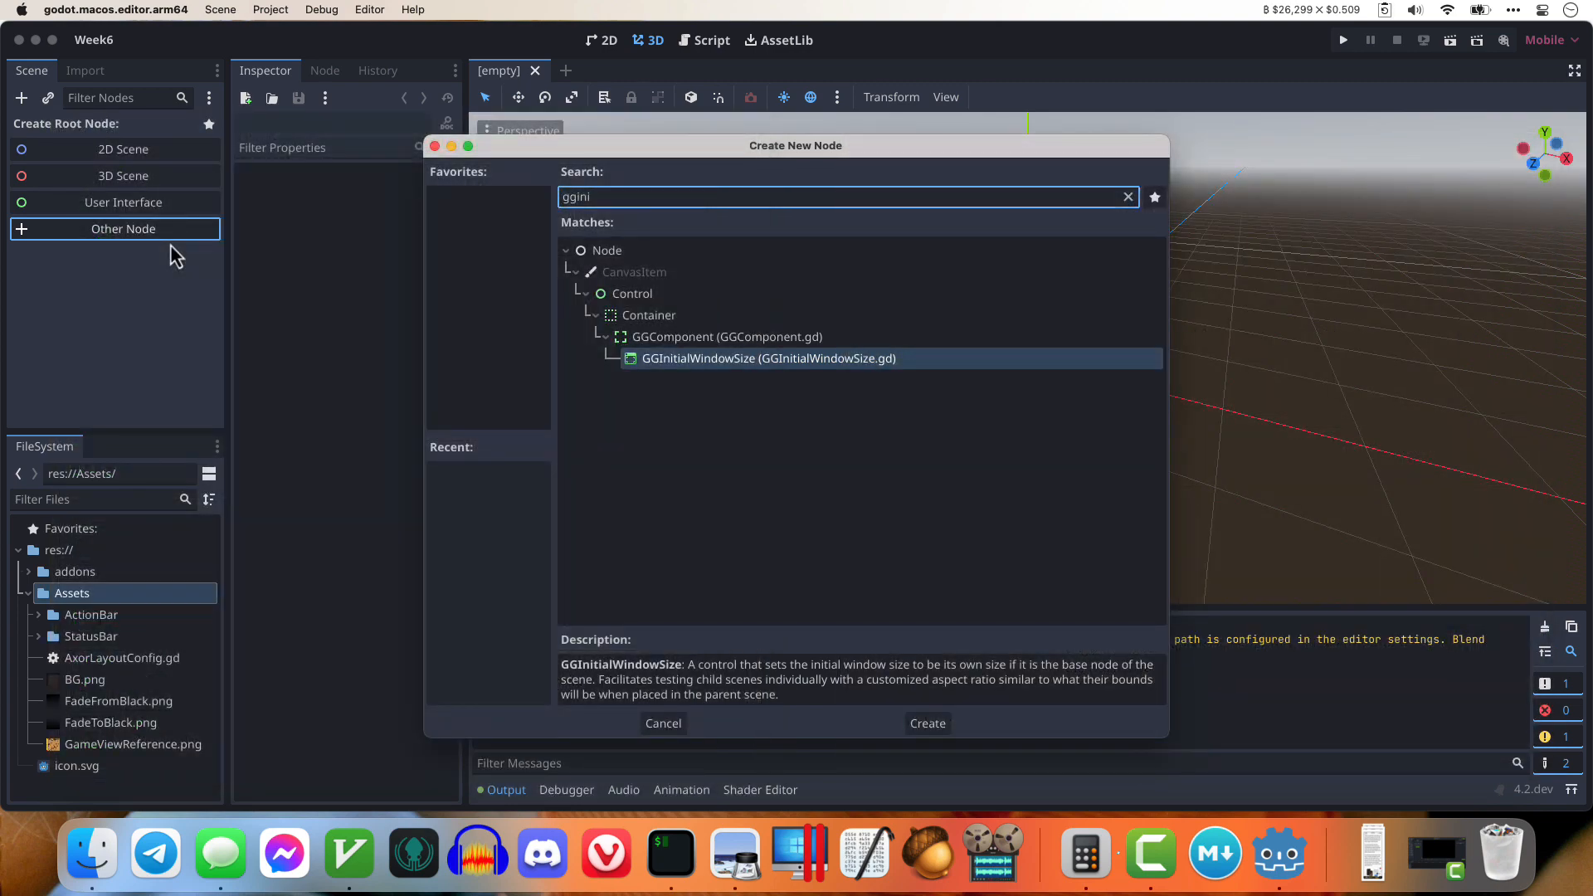
{"action": "key", "text": "Return"}
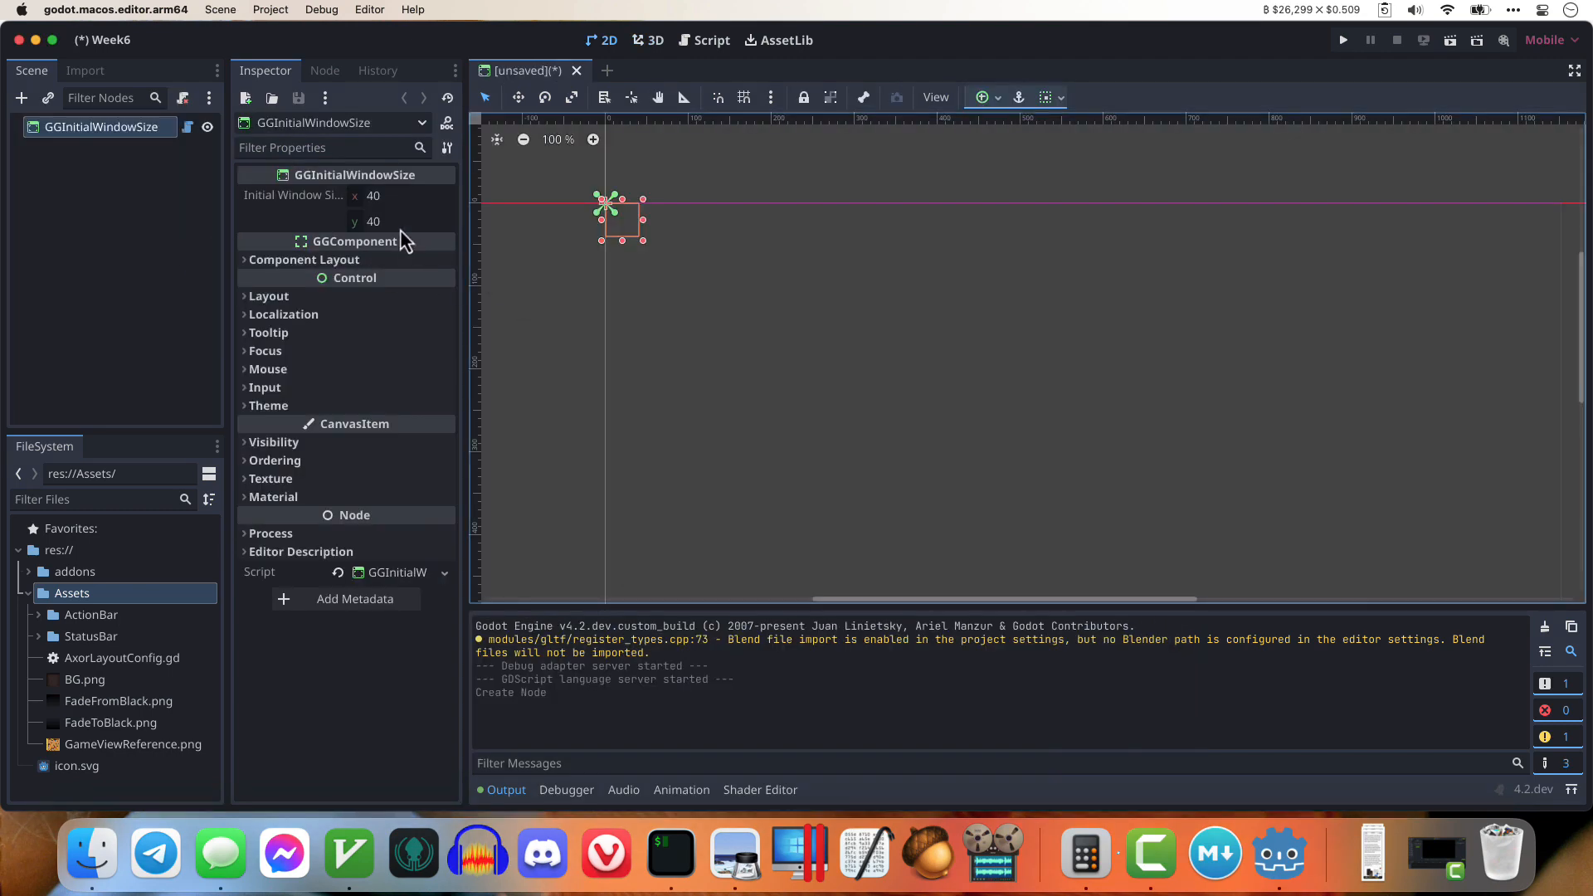
Step: Save the new scene as Game.tscn in the project's root folder
{"action": "key", "text": "super+r"}
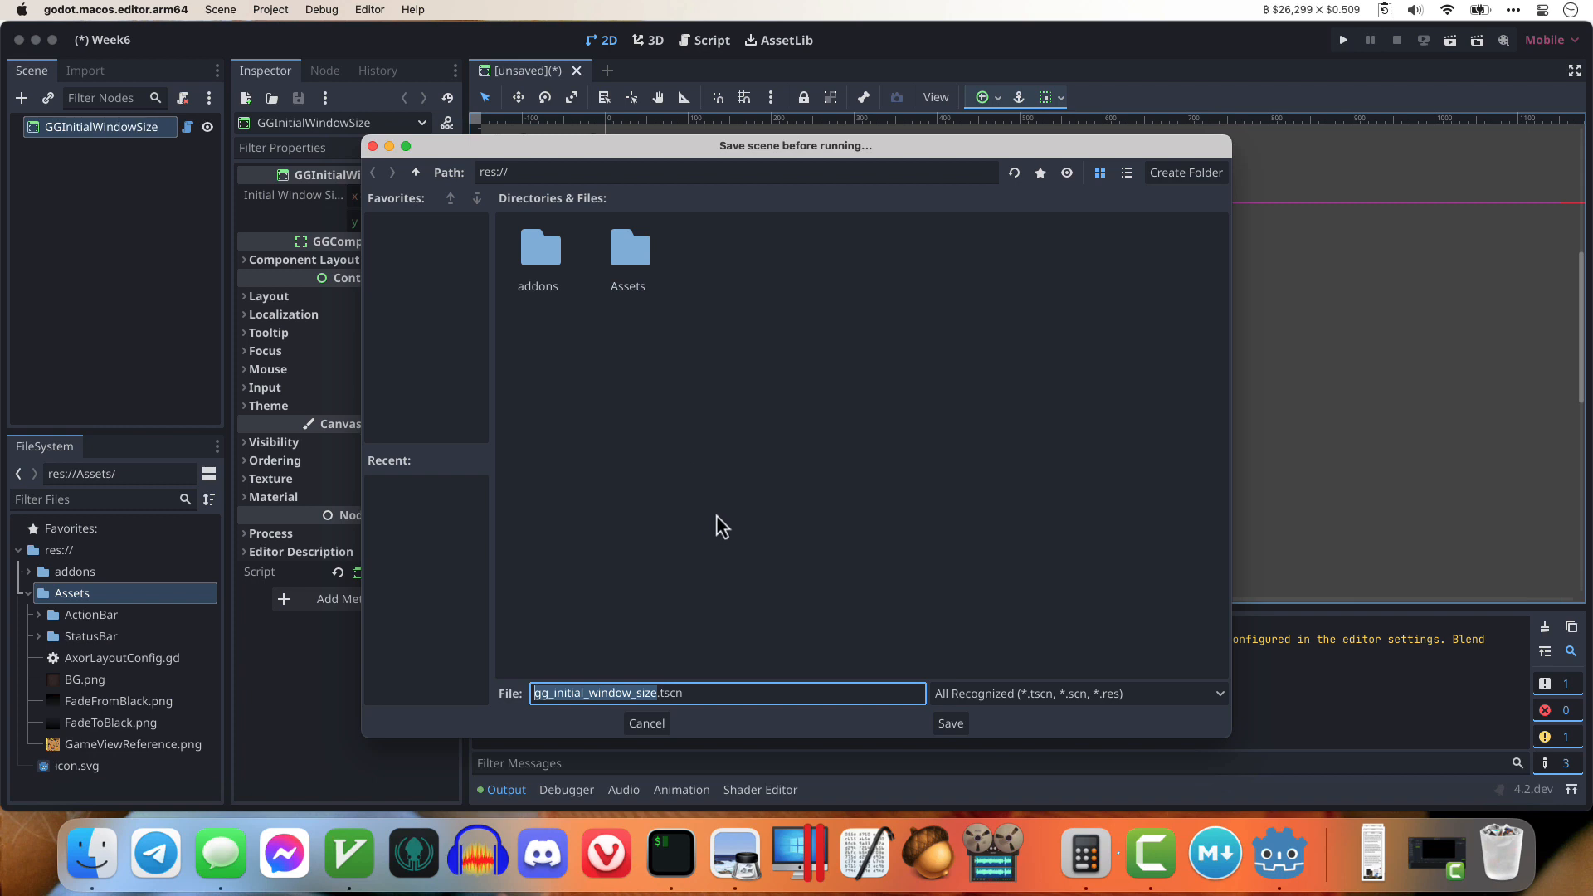
{"action": "key", "text": "Escape"}
{"action": "key", "text": "super+s"}
{"action": "type", "text": "Game"}
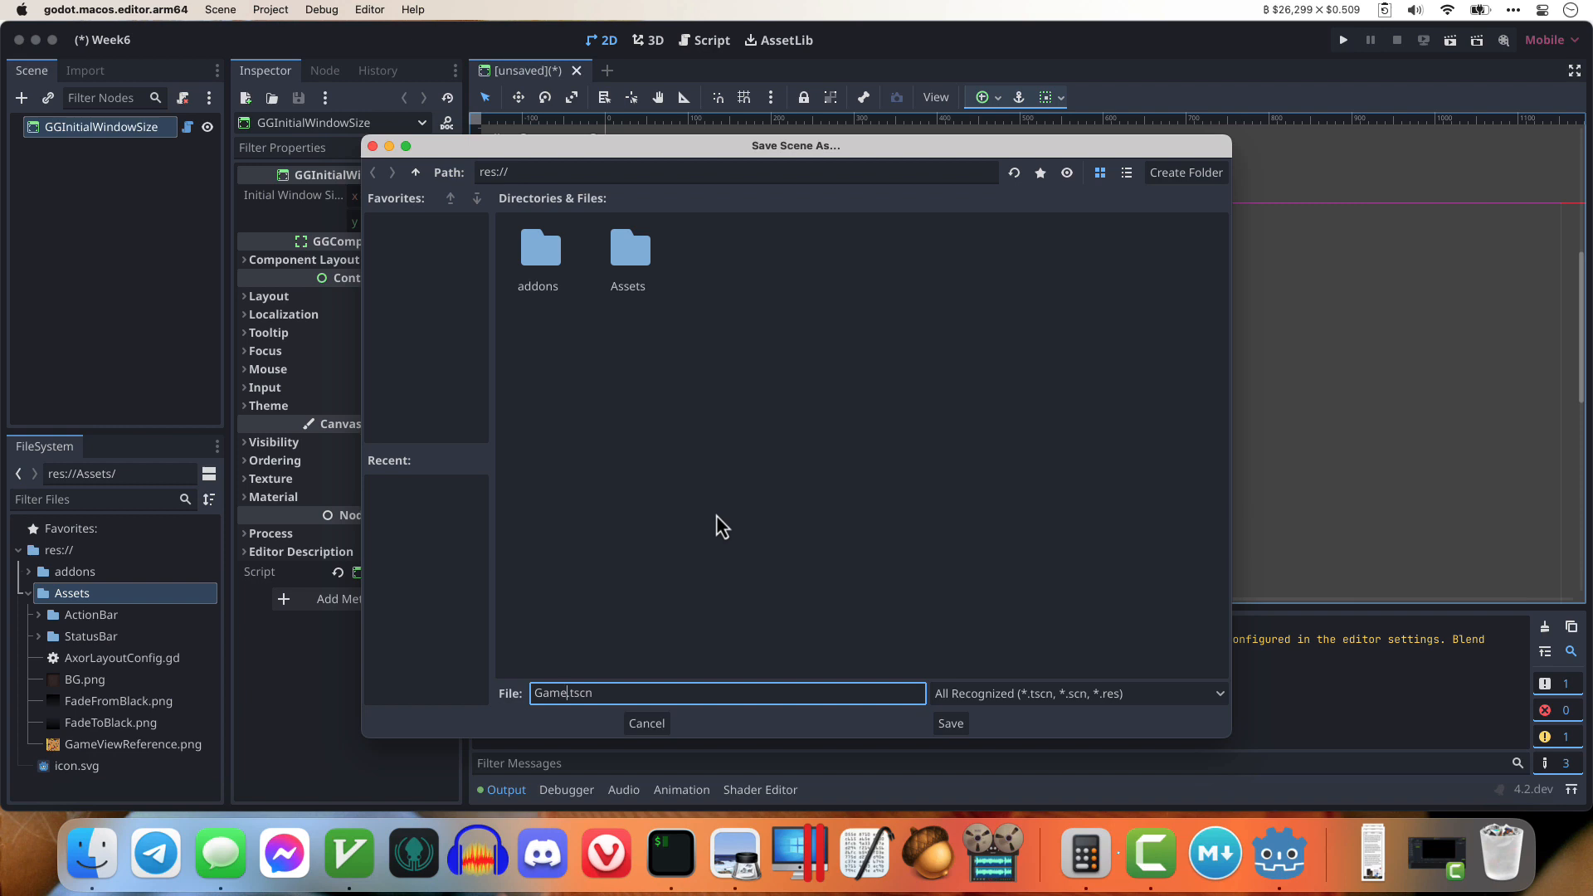
{"action": "key", "text": "Return"}
Step: Rename the GGInitialWindowSize root node to Game
{"action": "left_click", "coordinate": [139, 132]}
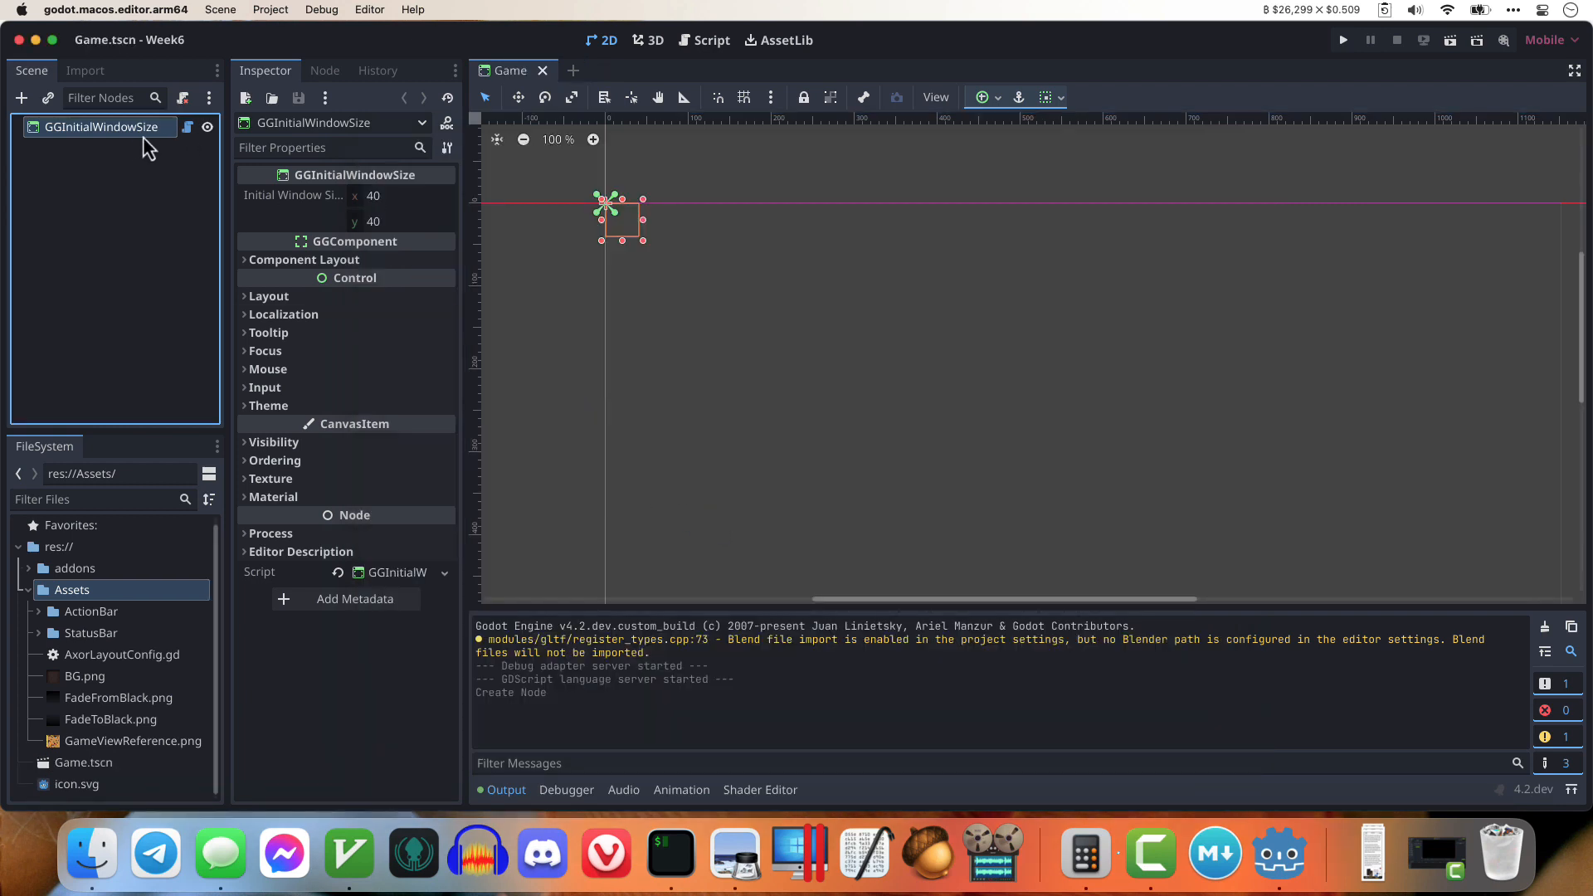
{"action": "type", "text": "Game"}
{"action": "key", "text": "Return"}
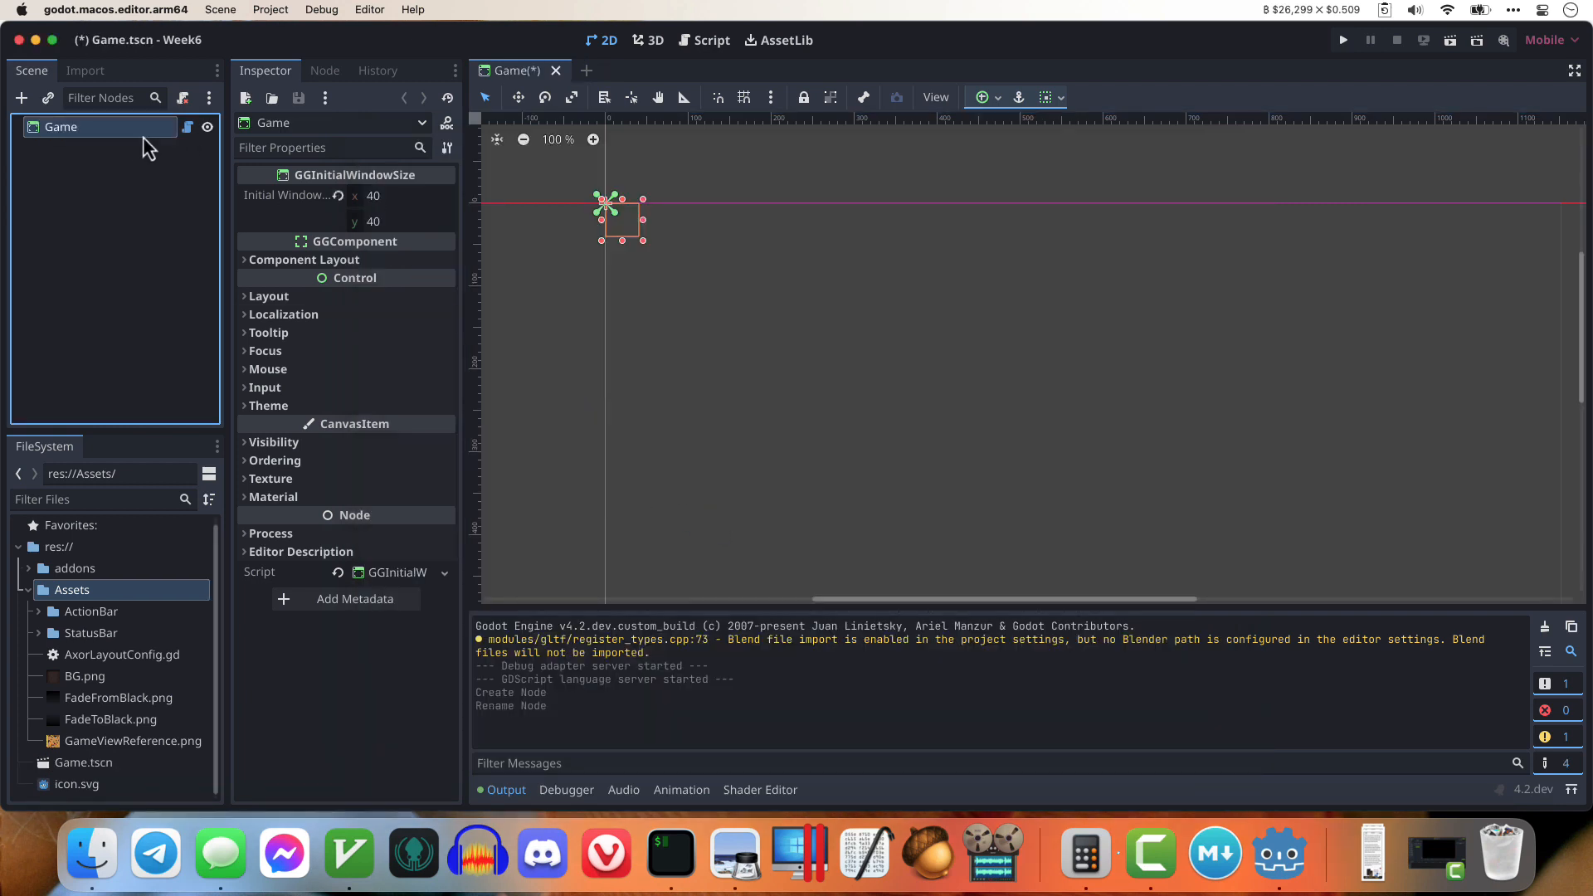
Step: Run the Game scene to check its initial window size, try resizing the window, and close it
{"action": "key", "text": "super+r"}
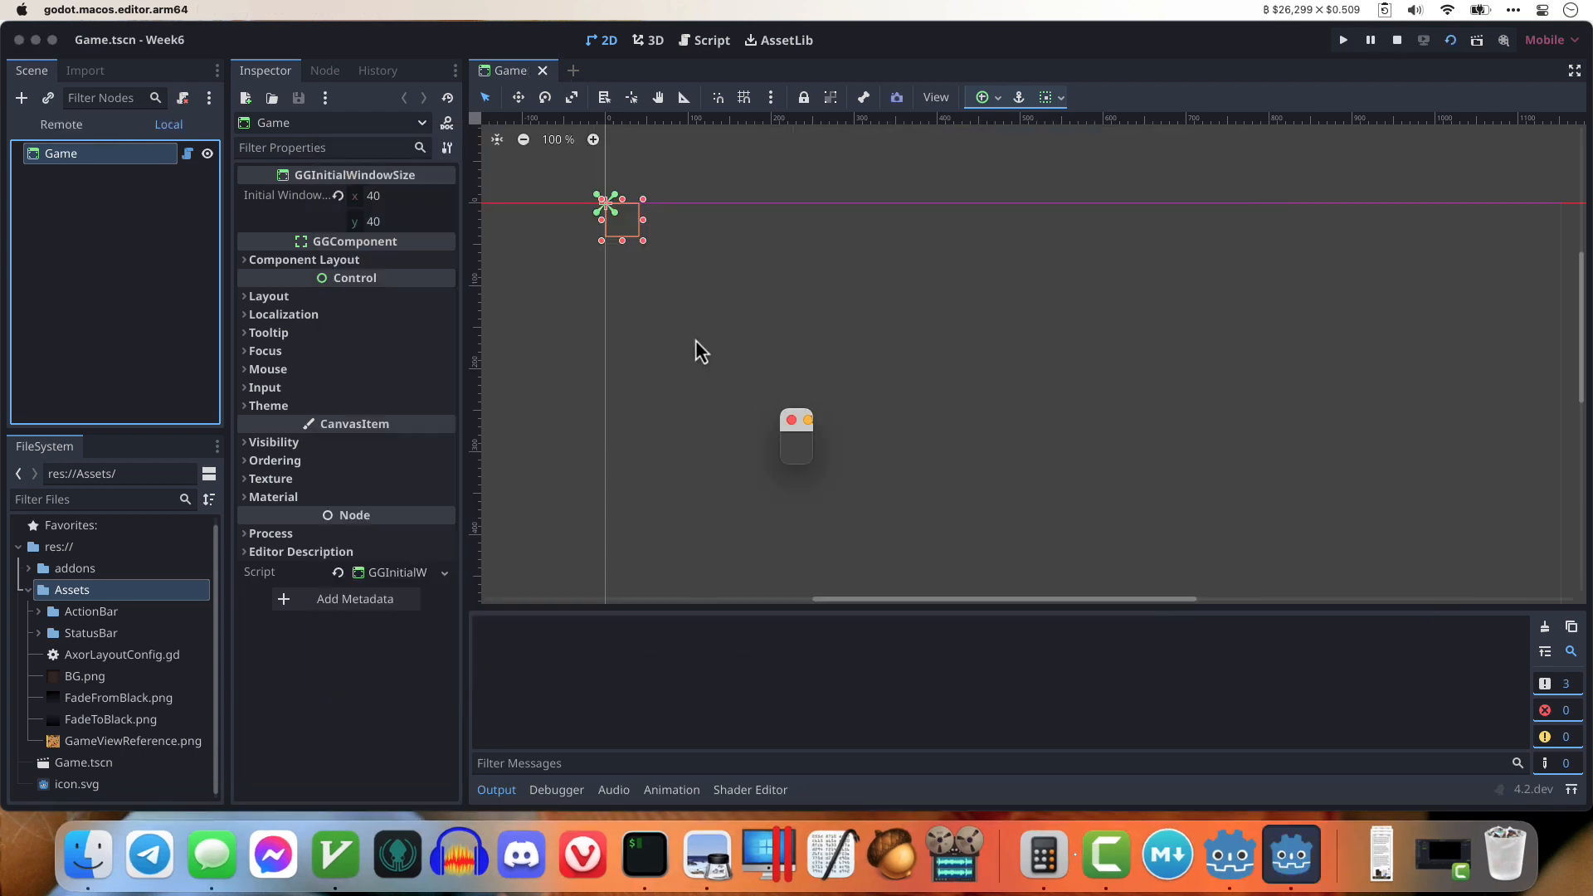
{"action": "mouse_move", "coordinate": [815, 470]}
{"action": "left_mouse_down"}
{"action": "mouse_move", "coordinate": [790, 451]}
{"action": "mouse_move", "coordinate": [862, 501]}
{"action": "mouse_move", "coordinate": [819, 465]}
{"action": "left_mouse_up"}
{"action": "left_click", "coordinate": [792, 420]}
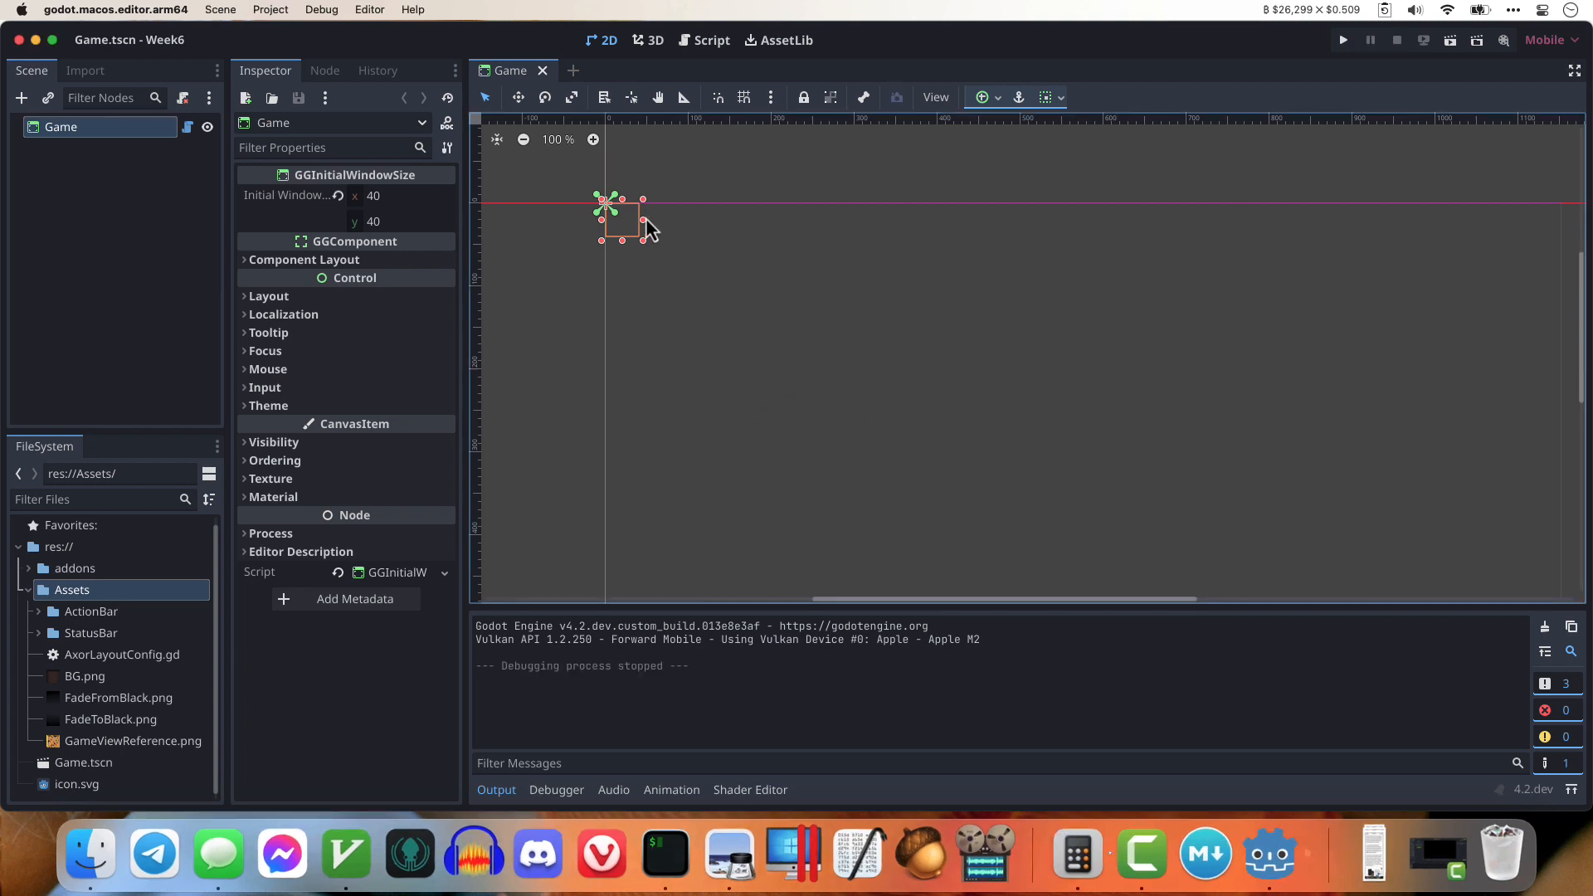
Step: Enlarge the Game node's rectangle to about 276 × 180, test-run the scene, resize its window, and close it
{"action": "left_click_drag", "start_coordinate": [643, 240], "coordinate": [839, 356]}
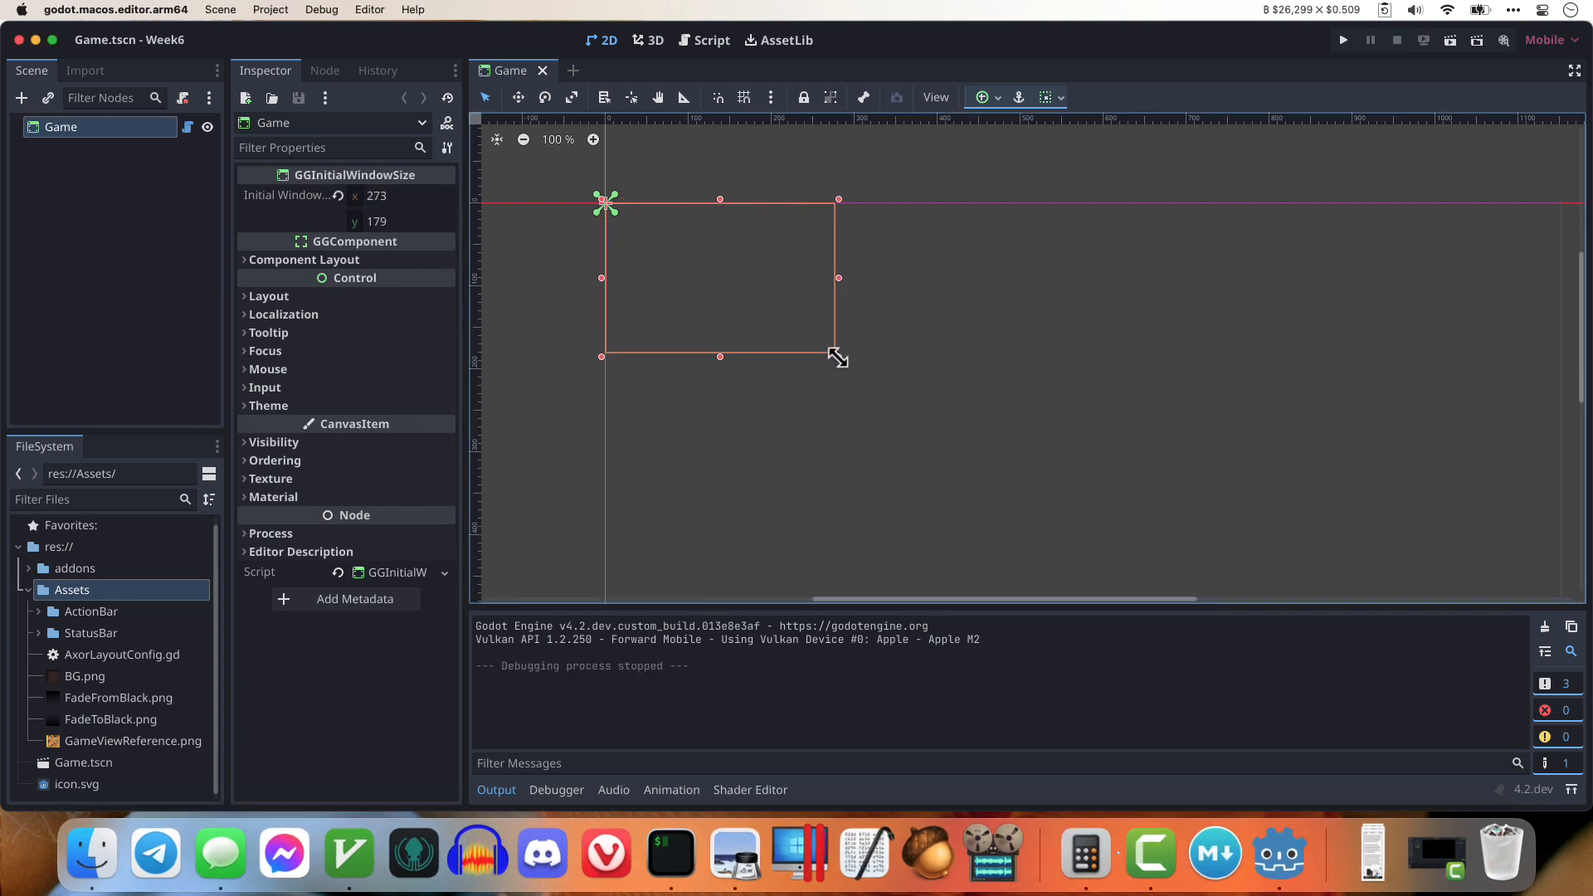
{"action": "key", "text": "super+b"}
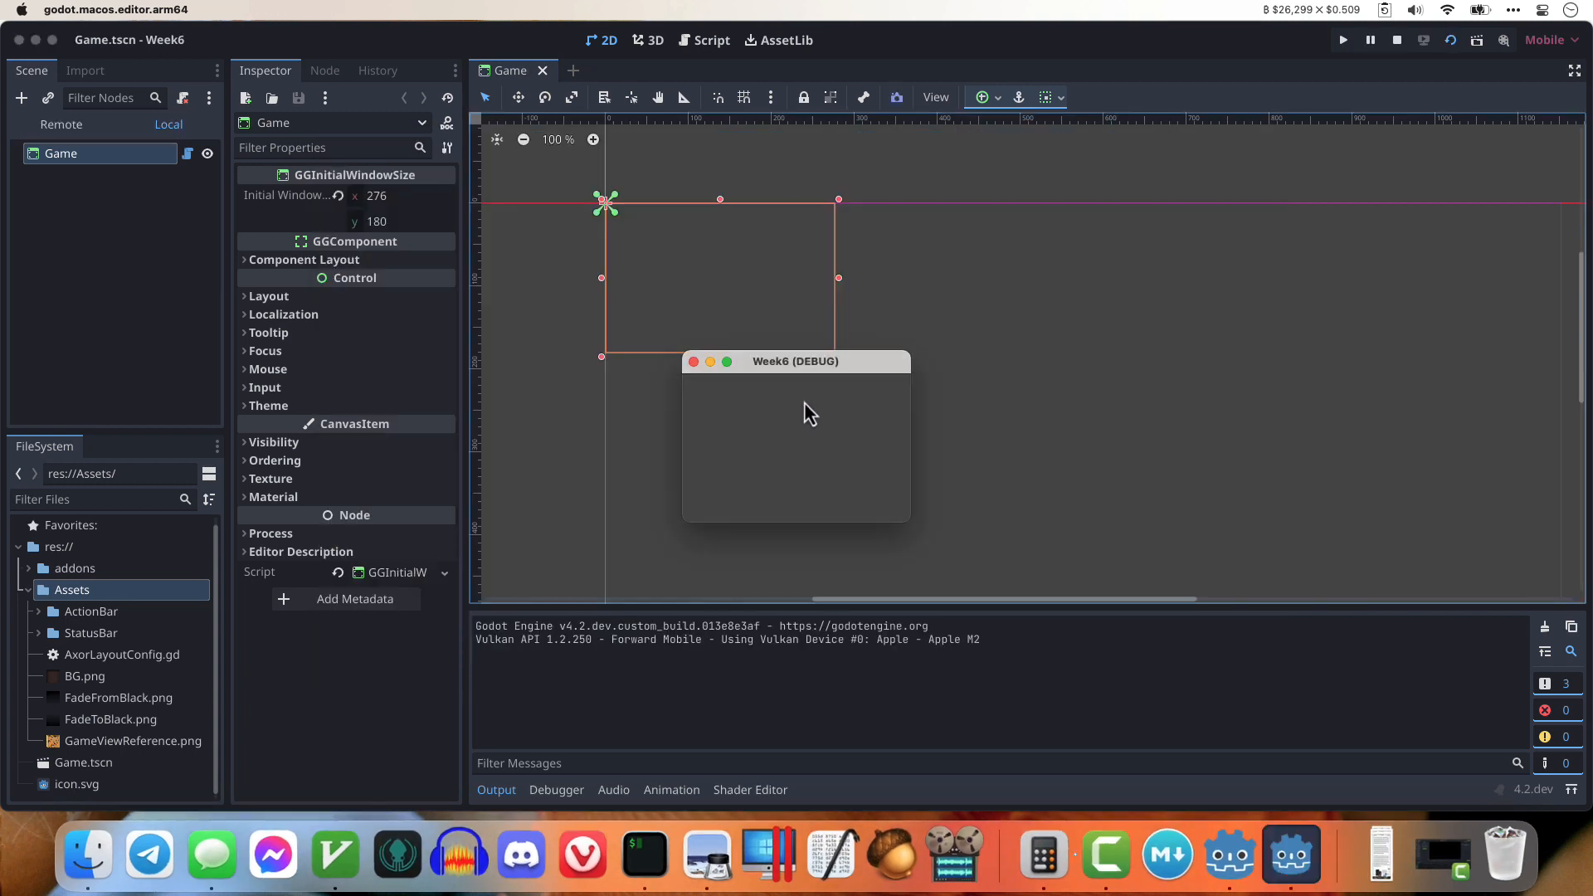
{"action": "left_click_drag", "start_coordinate": [913, 536], "coordinate": [970, 577]}
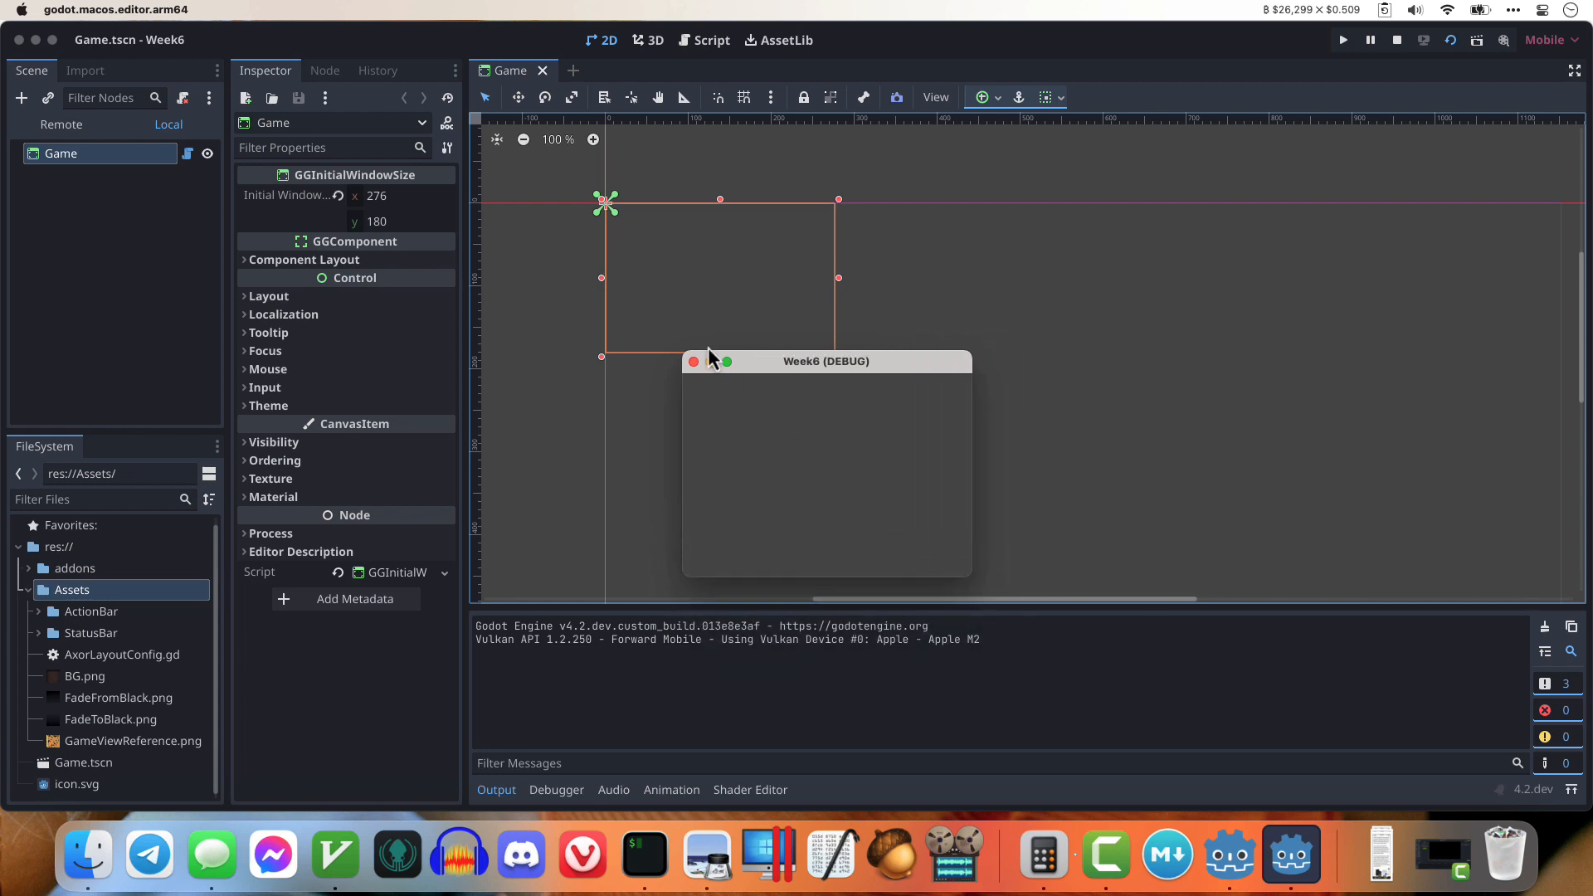
{"action": "left_click", "coordinate": [694, 362]}
Step: Set the Game node's initial window size to 333 × 777
{"action": "left_click", "coordinate": [415, 195]}
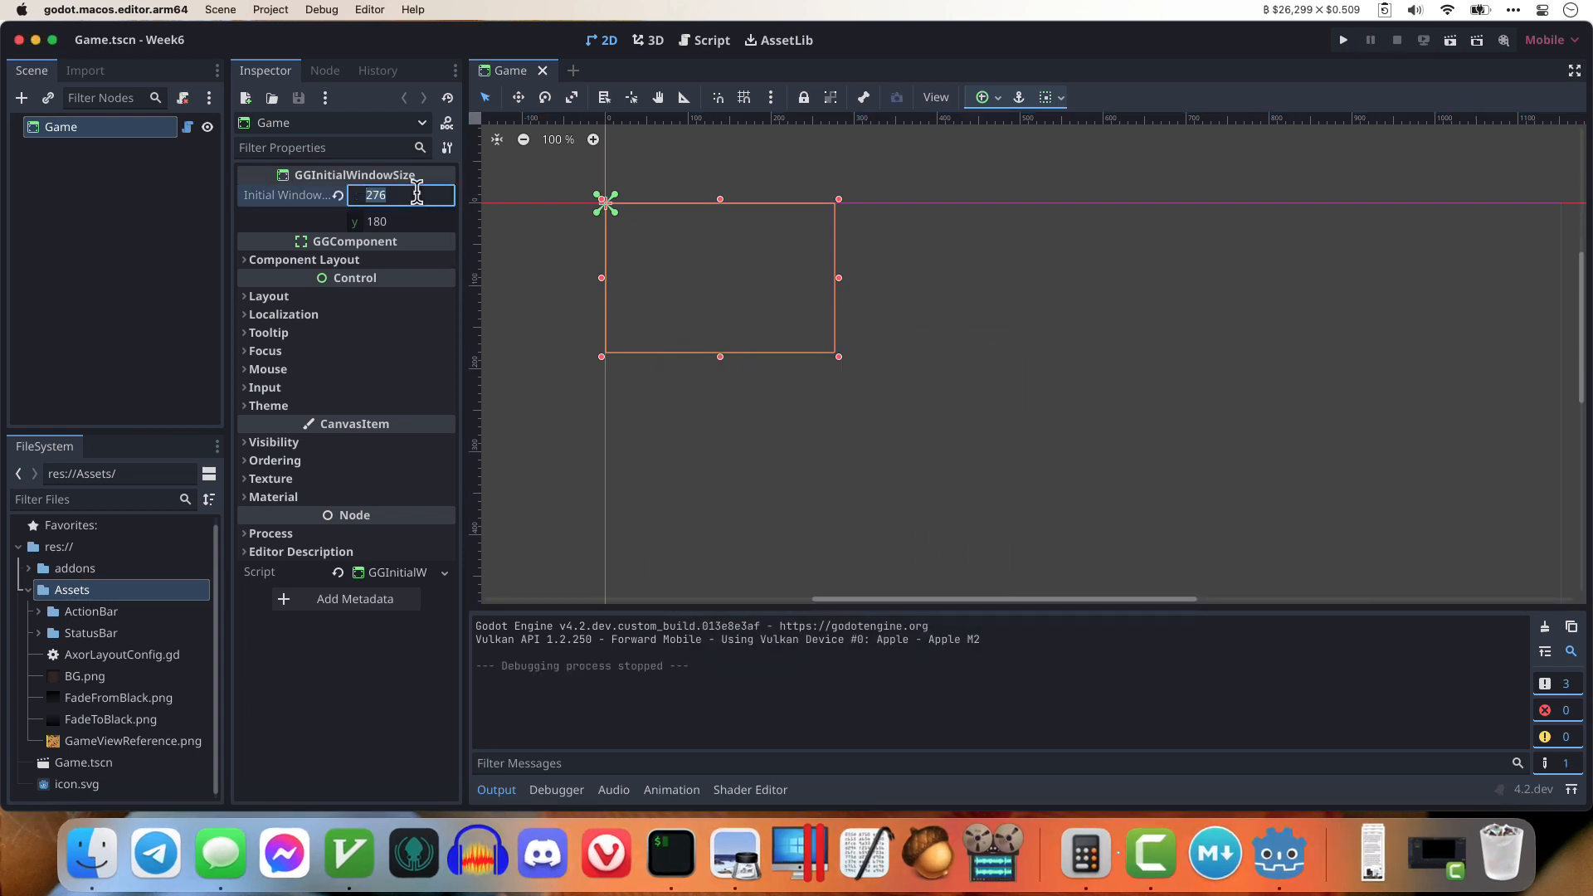
{"action": "type", "text": "333"}
{"action": "key", "text": "Tab"}
{"action": "type", "text": "777"}
{"action": "key", "text": "Return"}
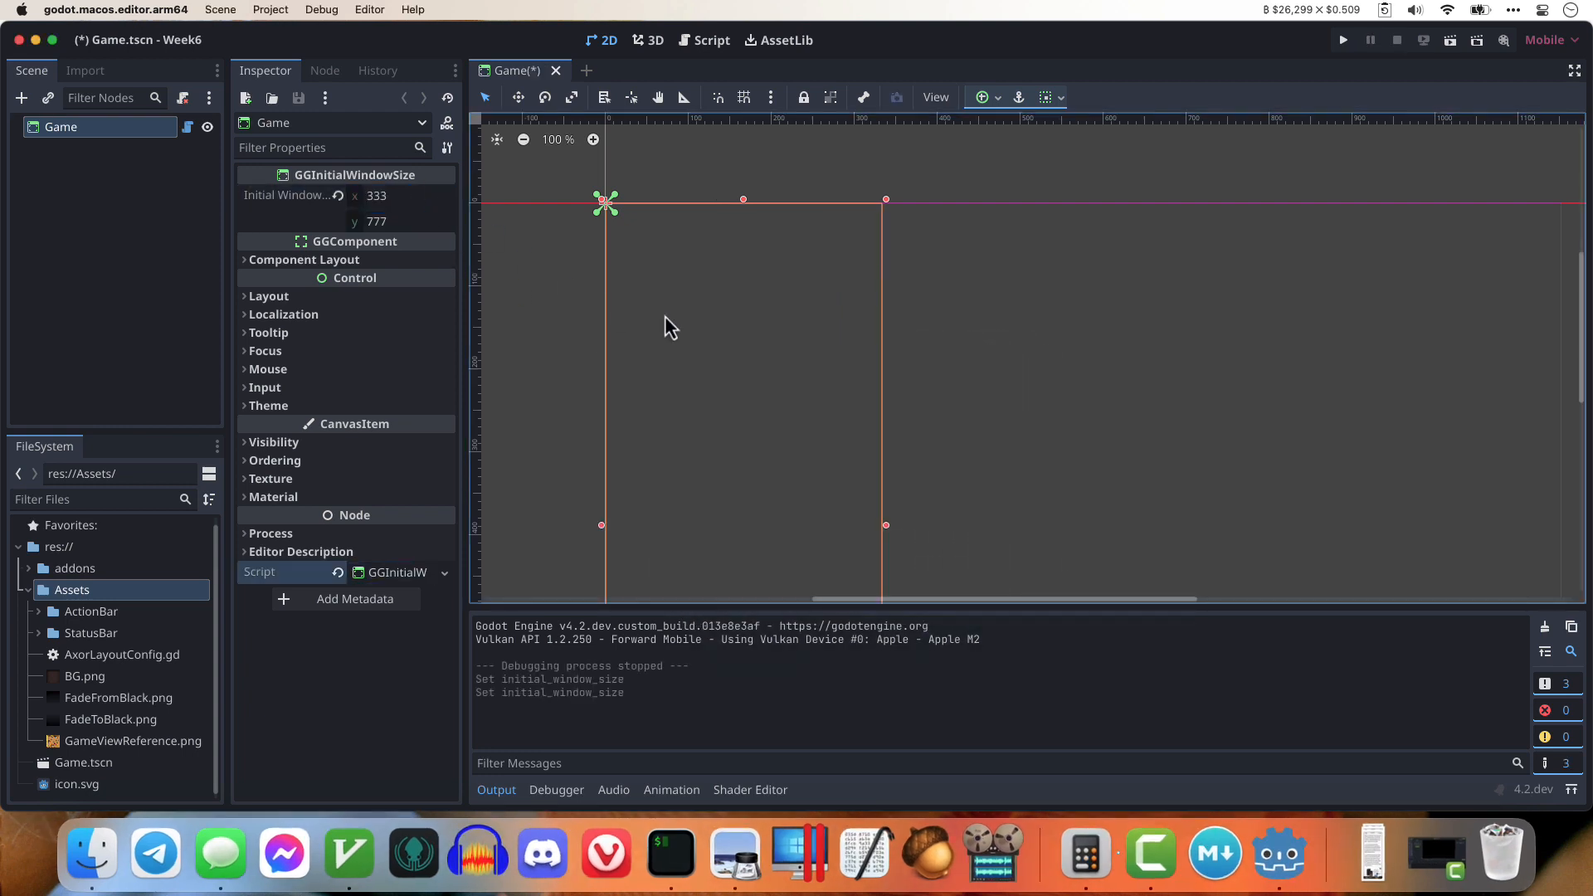
Step: Examine the full extent of the Game node's resized rectangle in the 2D viewport
{"action": "scroll", "coordinate": [664, 316], "scroll_direction": "down", "scroll_amount": 5}
{"action": "scroll", "coordinate": [667, 315], "scroll_direction": "up", "scroll_amount": 5}
{"action": "left_click", "coordinate": [525, 141]}
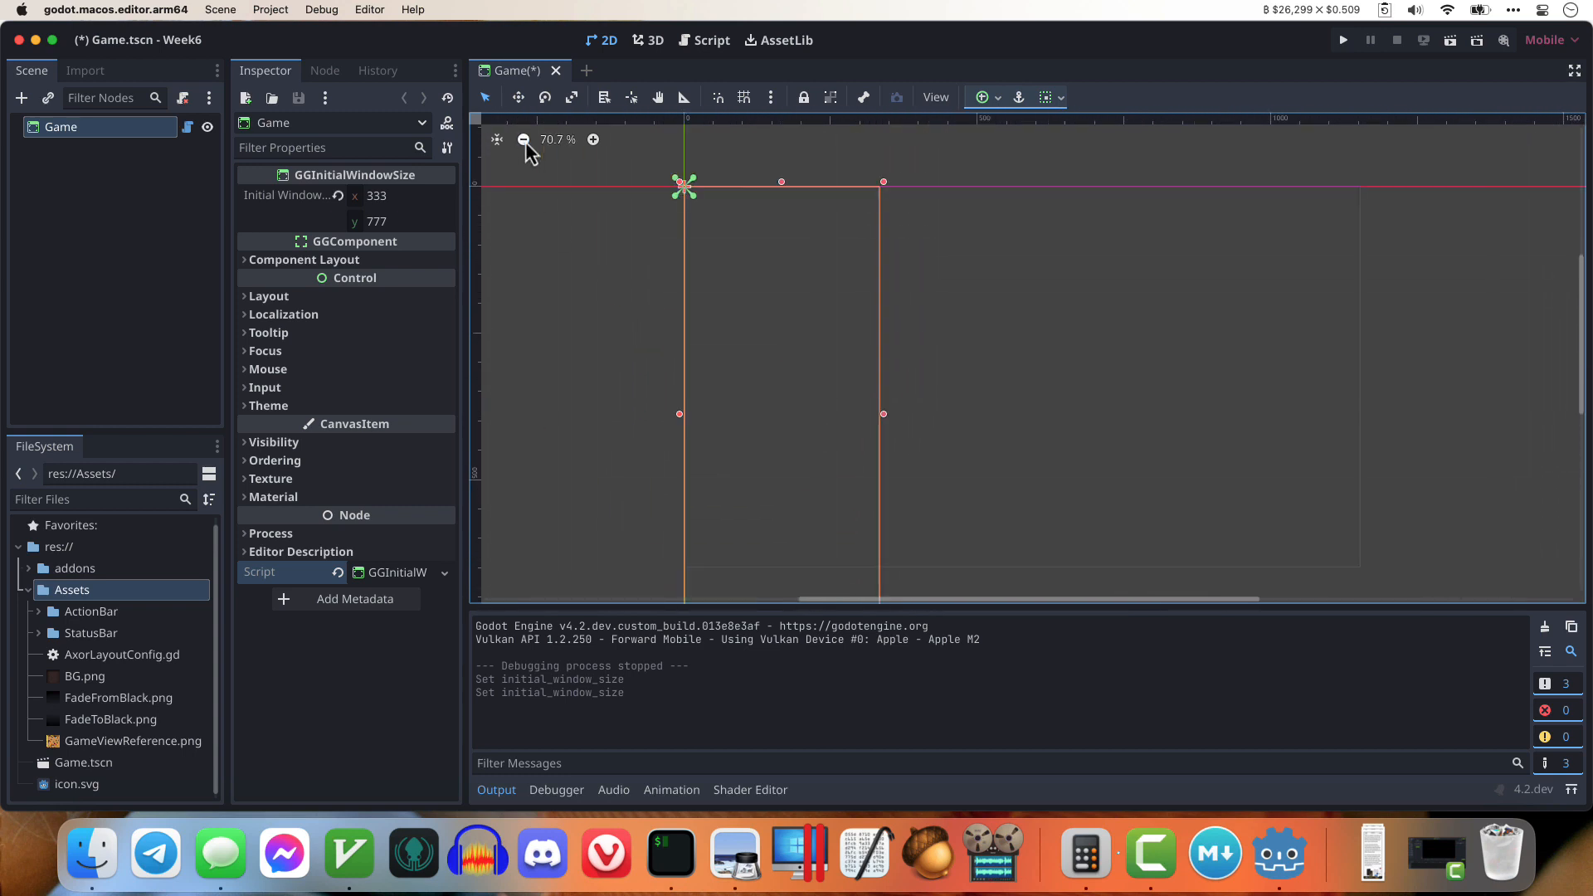
{"action": "scroll", "coordinate": [622, 283], "scroll_direction": "down", "scroll_amount": 2}
{"action": "scroll", "coordinate": [622, 282], "scroll_direction": "up", "scroll_amount": 1}
{"action": "scroll", "coordinate": [647, 374], "scroll_direction": "down", "scroll_amount": 1}
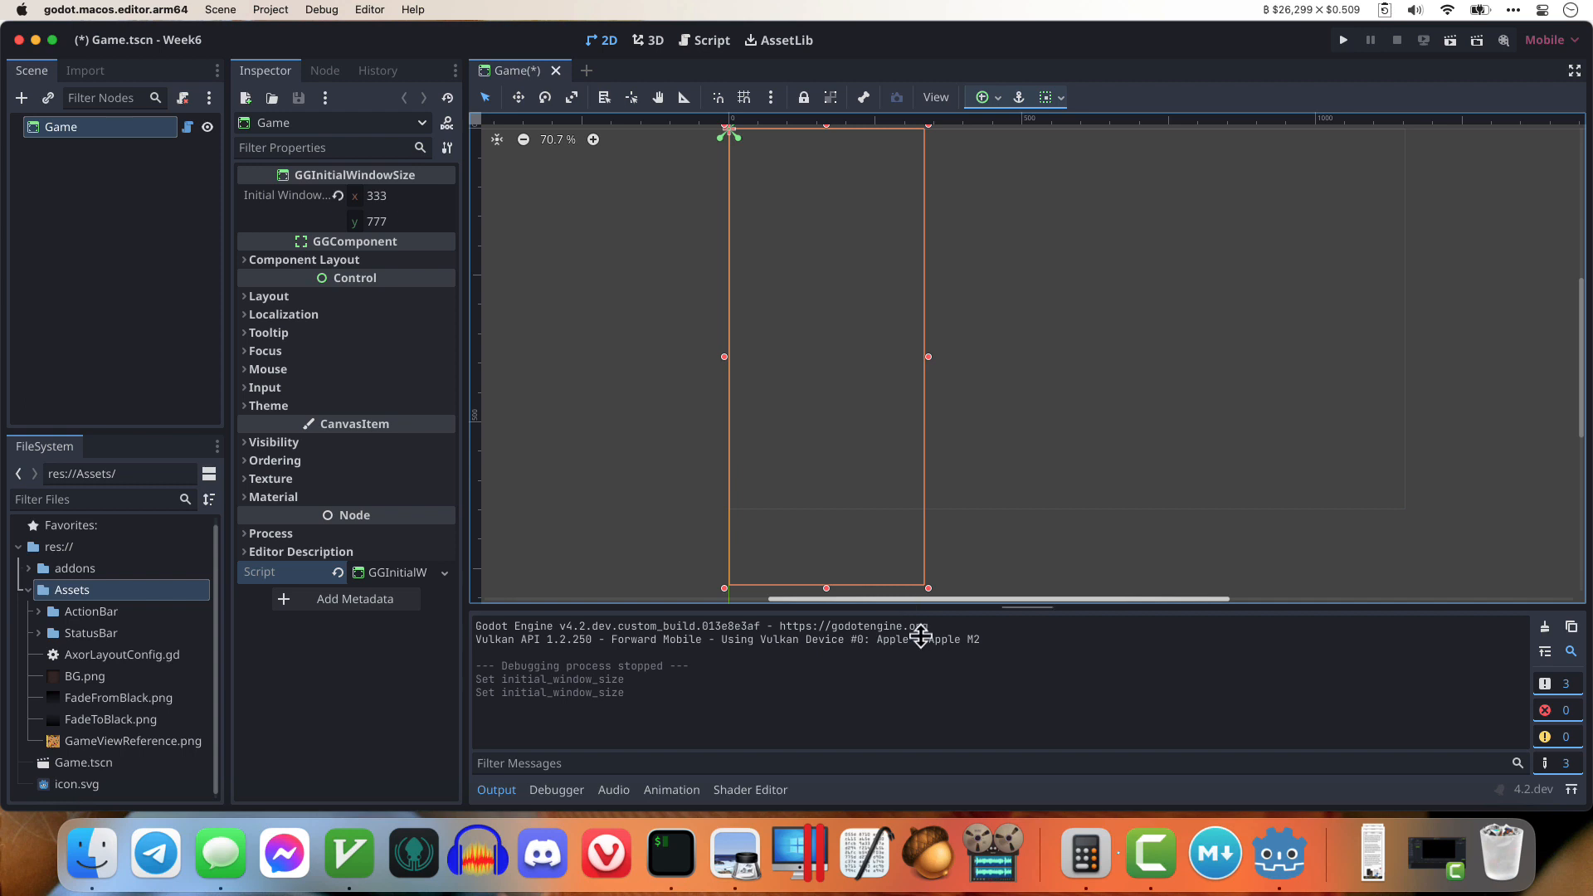
{"action": "scroll", "coordinate": [824, 473], "scroll_direction": "up", "scroll_amount": 1}
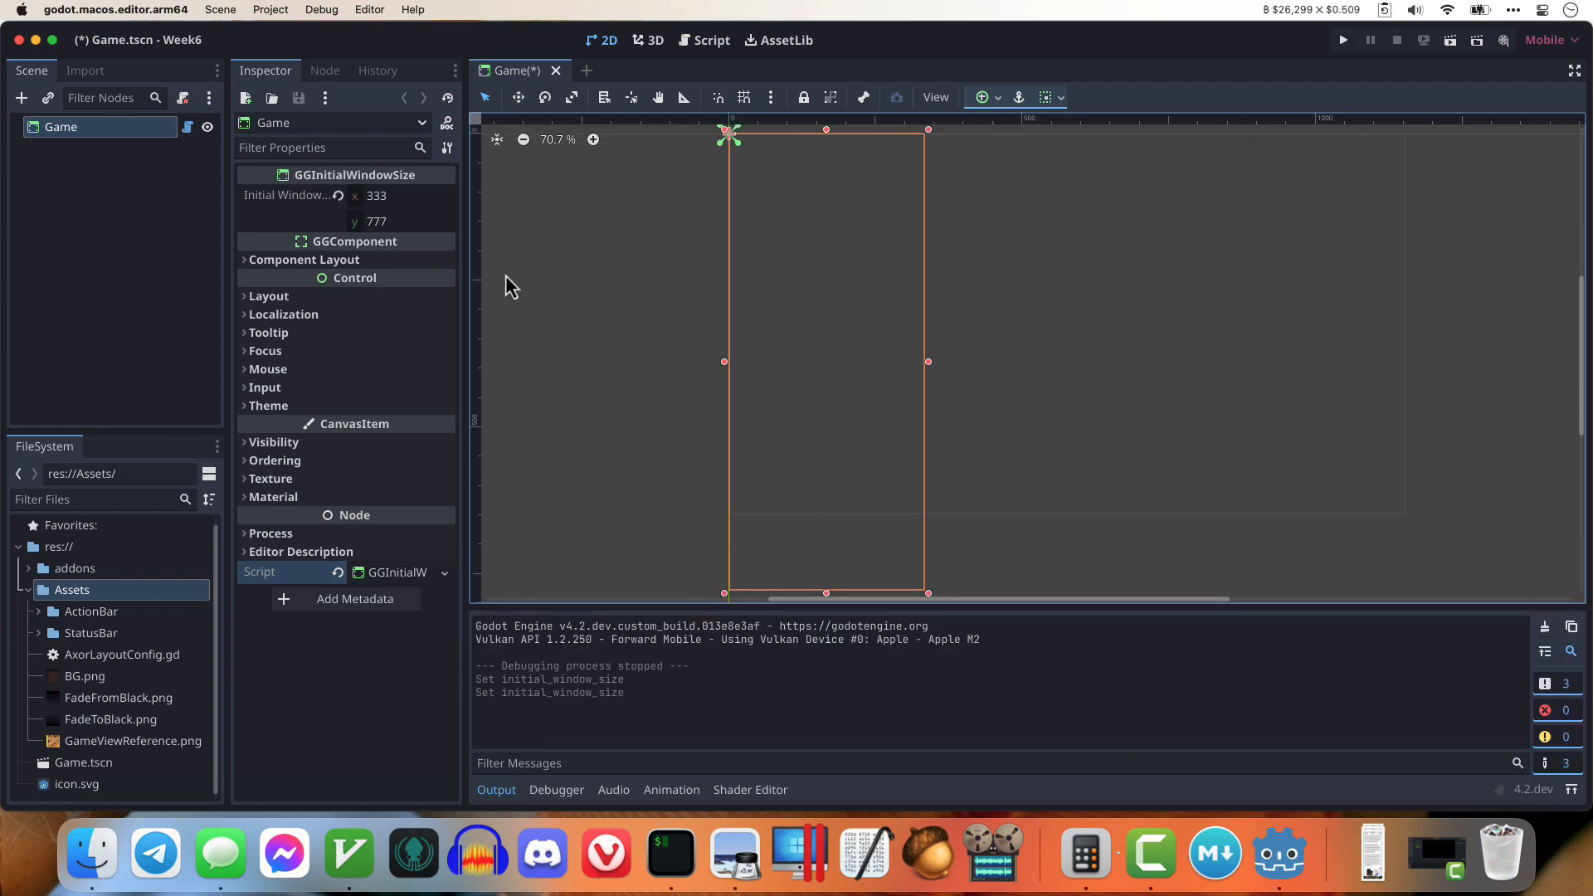
{"action": "left_click", "coordinate": [96, 146]}
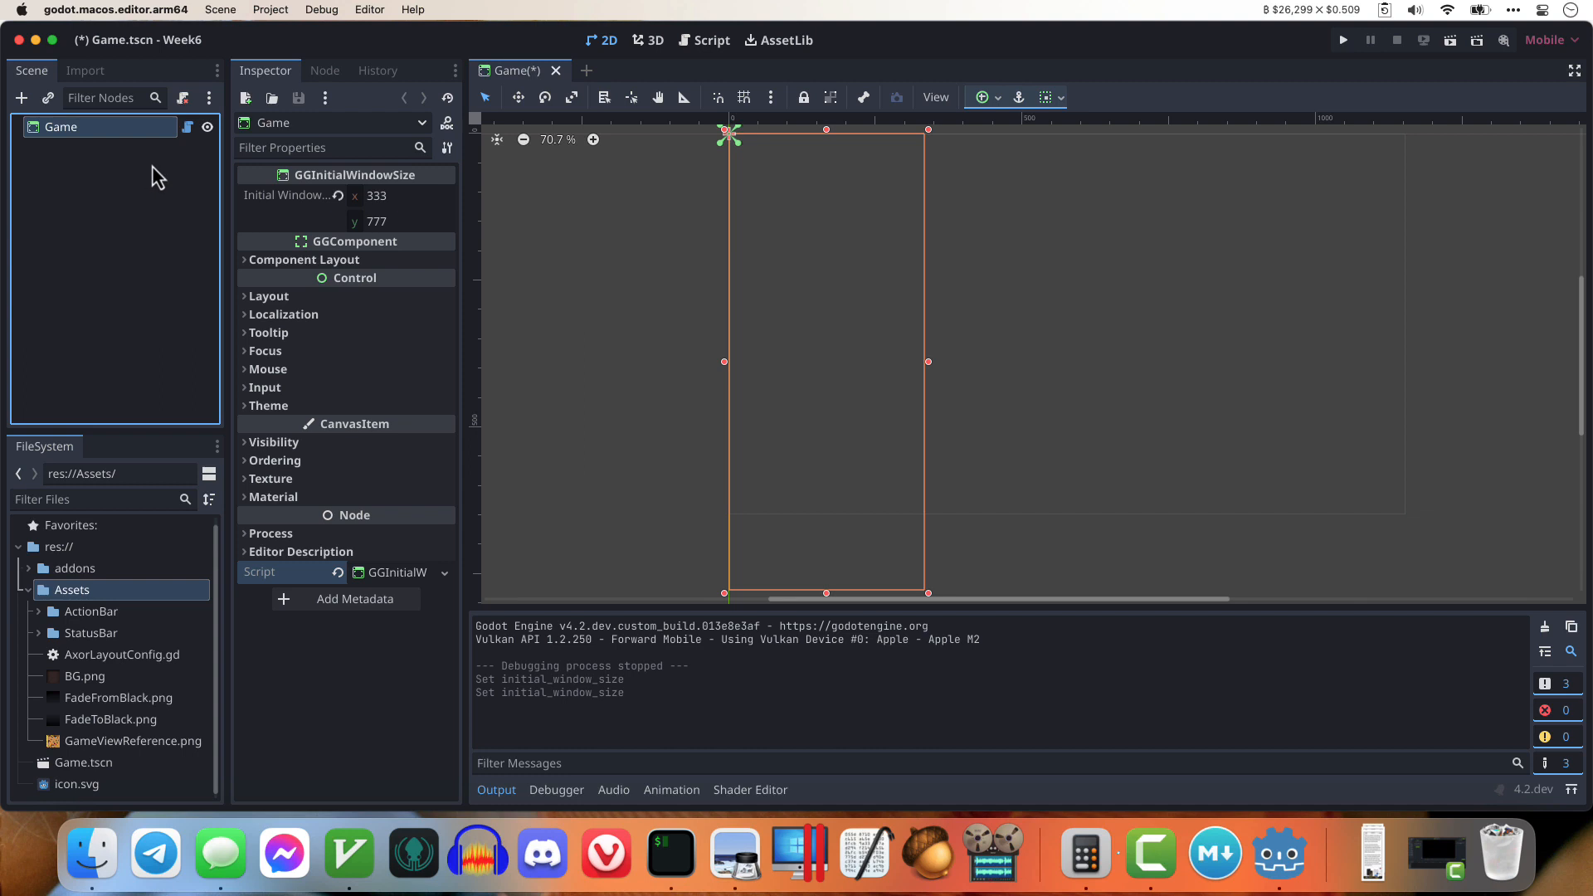
Step: Add a GGComponent as a child of the Game node and name it ArenaView
{"action": "key", "text": "super+a"}
{"action": "type", "text": "gg"}
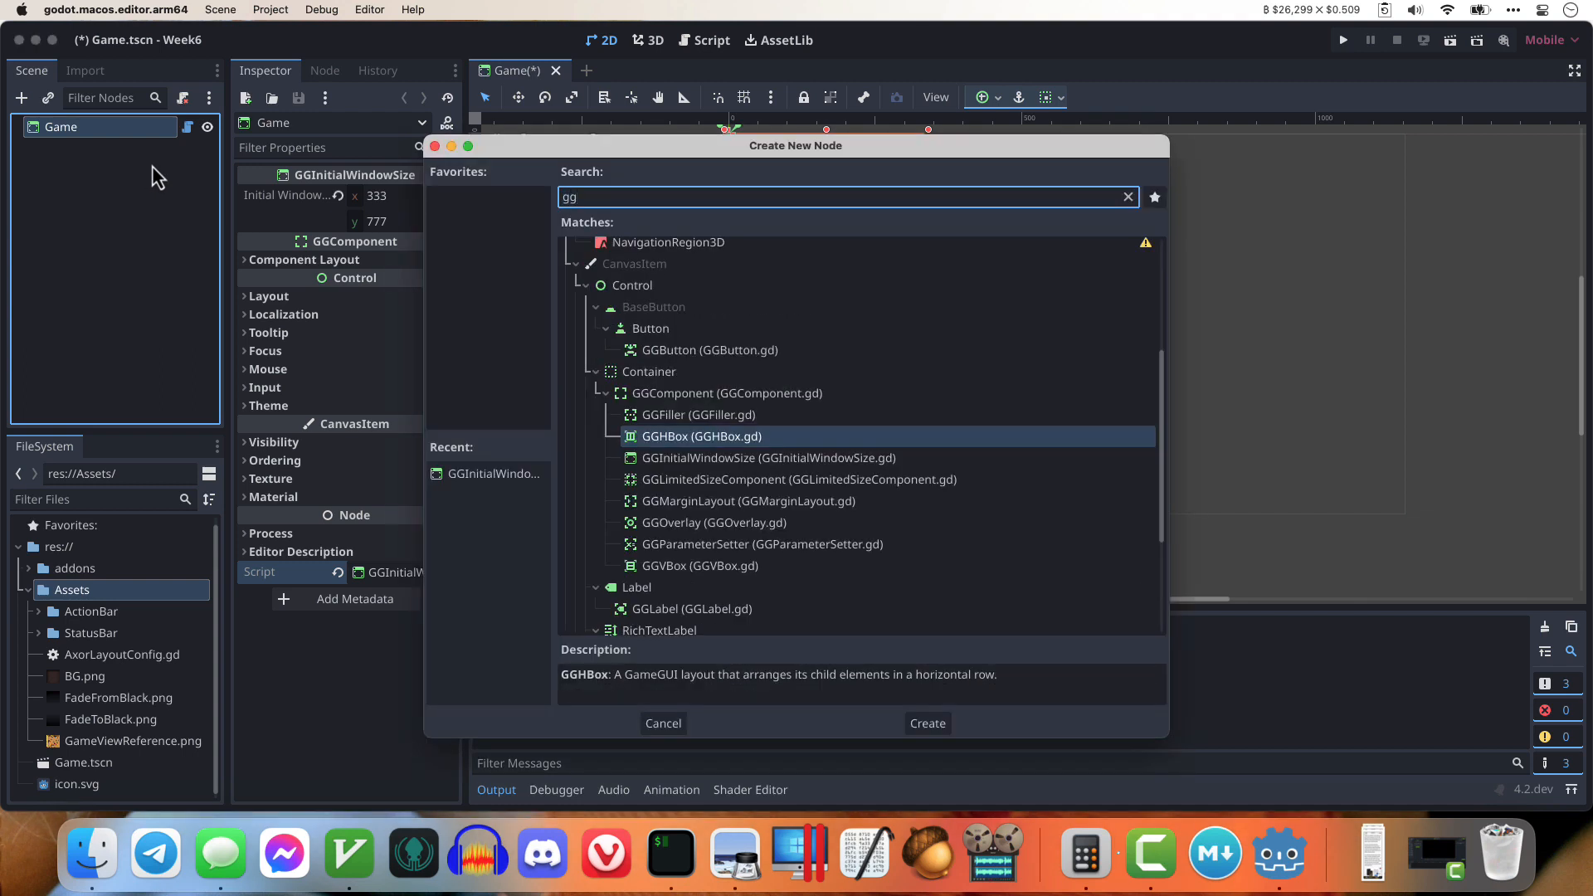
{"action": "type", "text": "comp"}
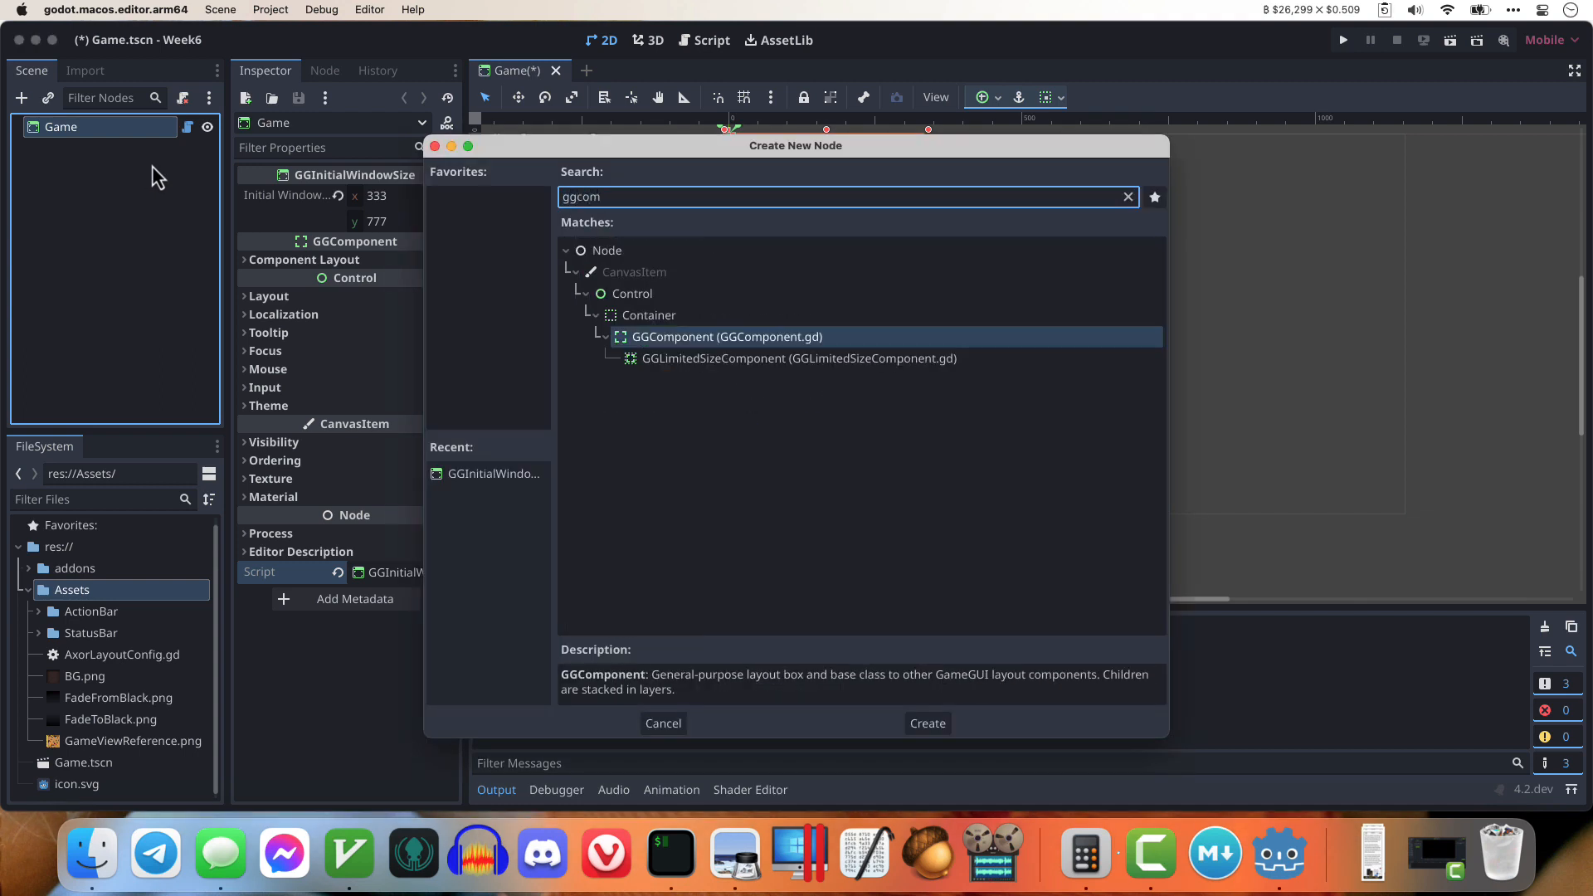
{"action": "key", "text": "Return"}
{"action": "key", "text": "Return"}
{"action": "type", "text": "ArenaView"}
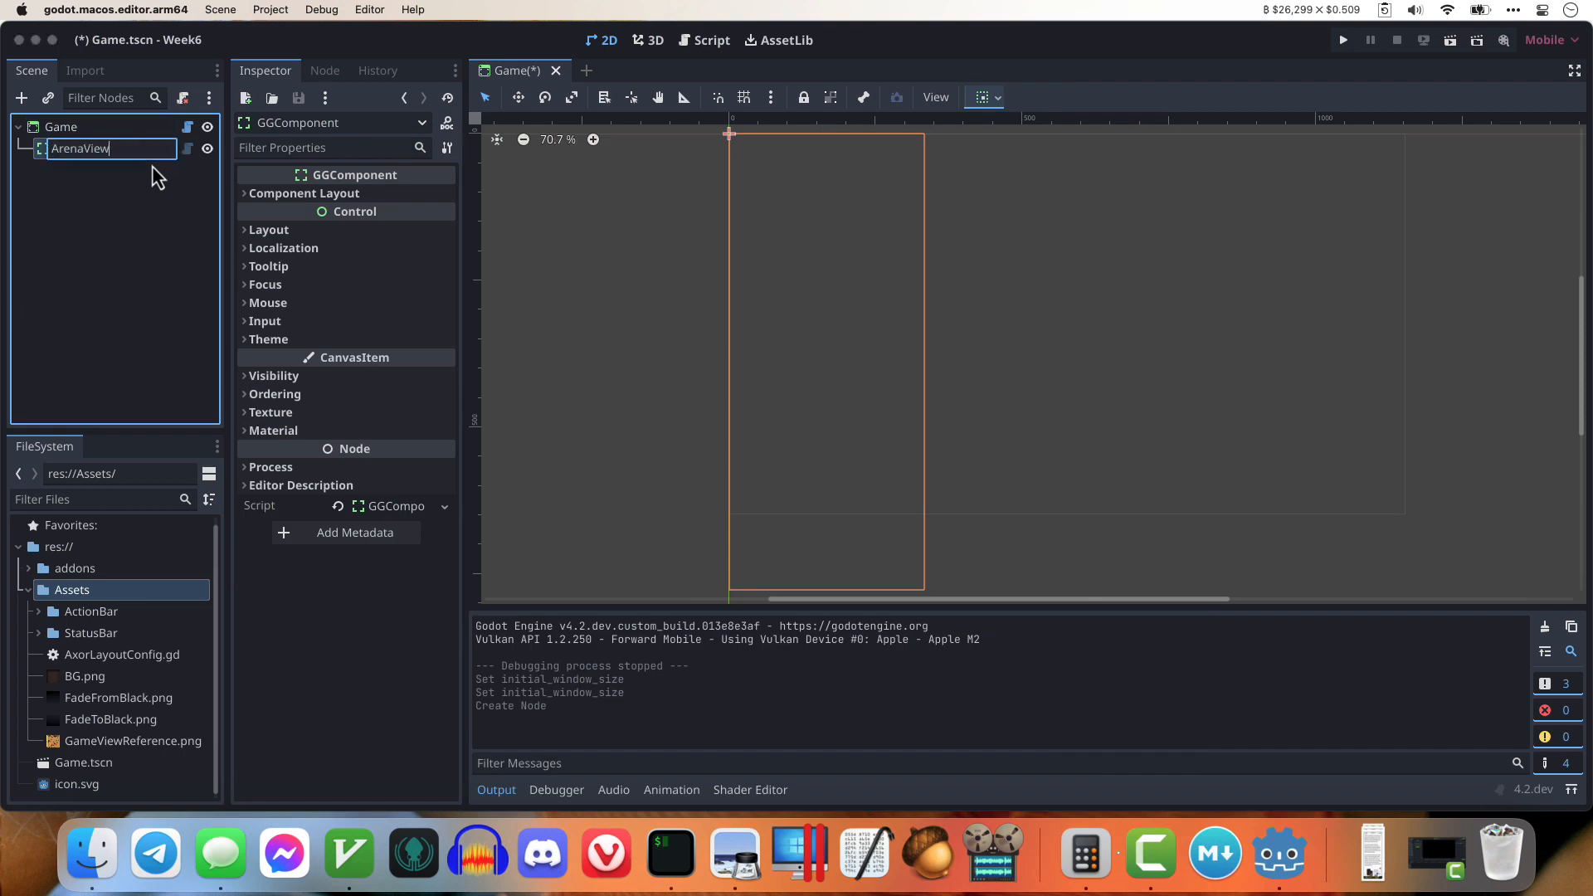
{"action": "key", "text": "Return"}
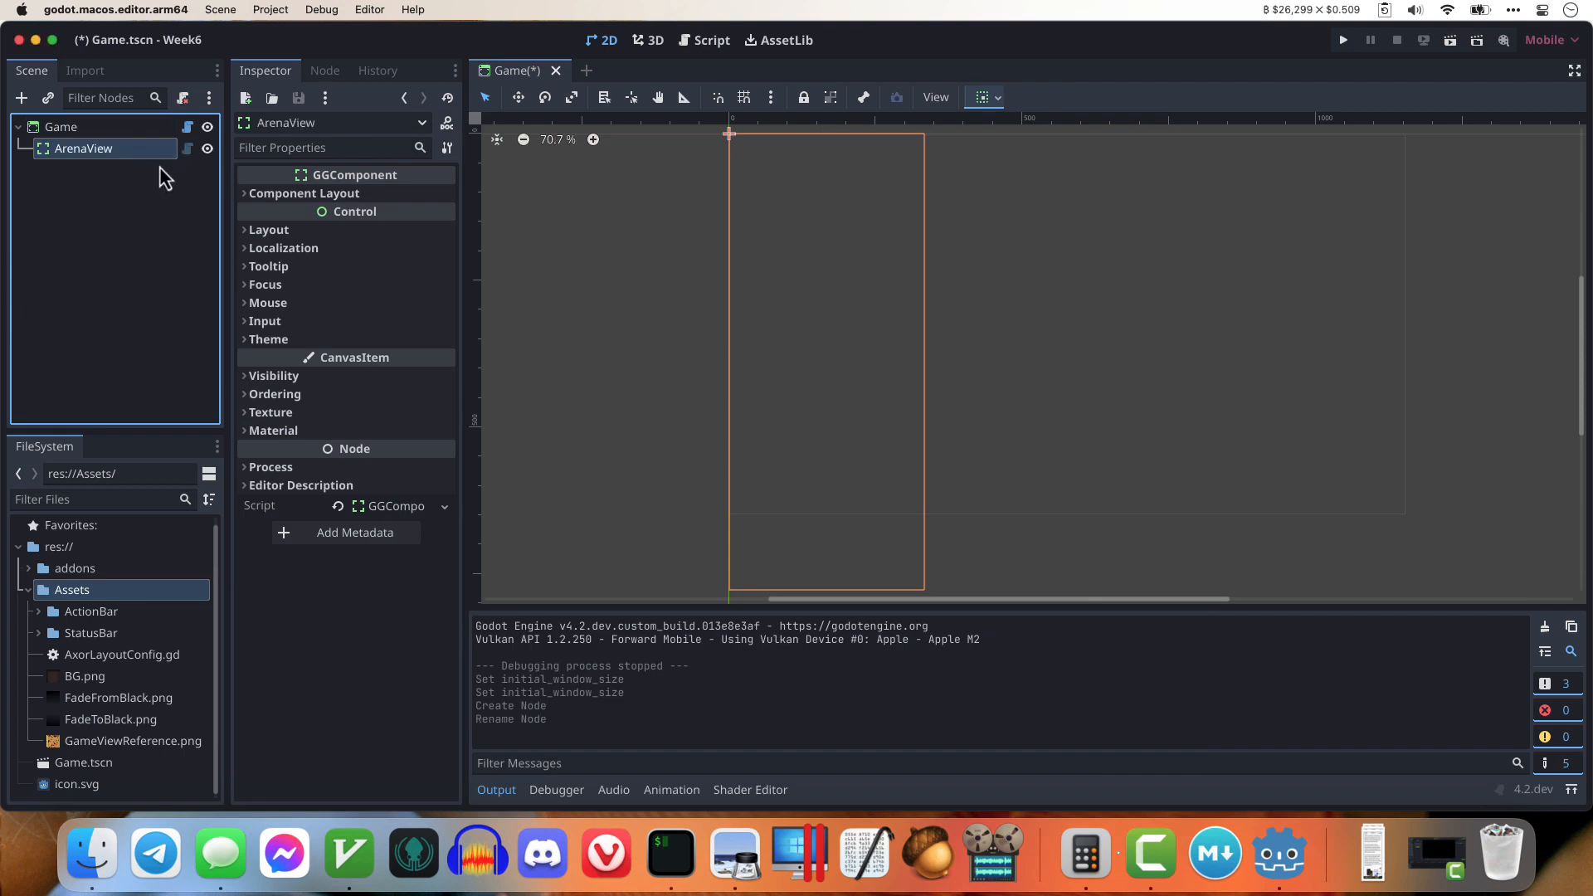
Step: Show ArenaView's component layout properties and add a ColorRect as a child of ArenaView
{"action": "left_click", "coordinate": [332, 193]}
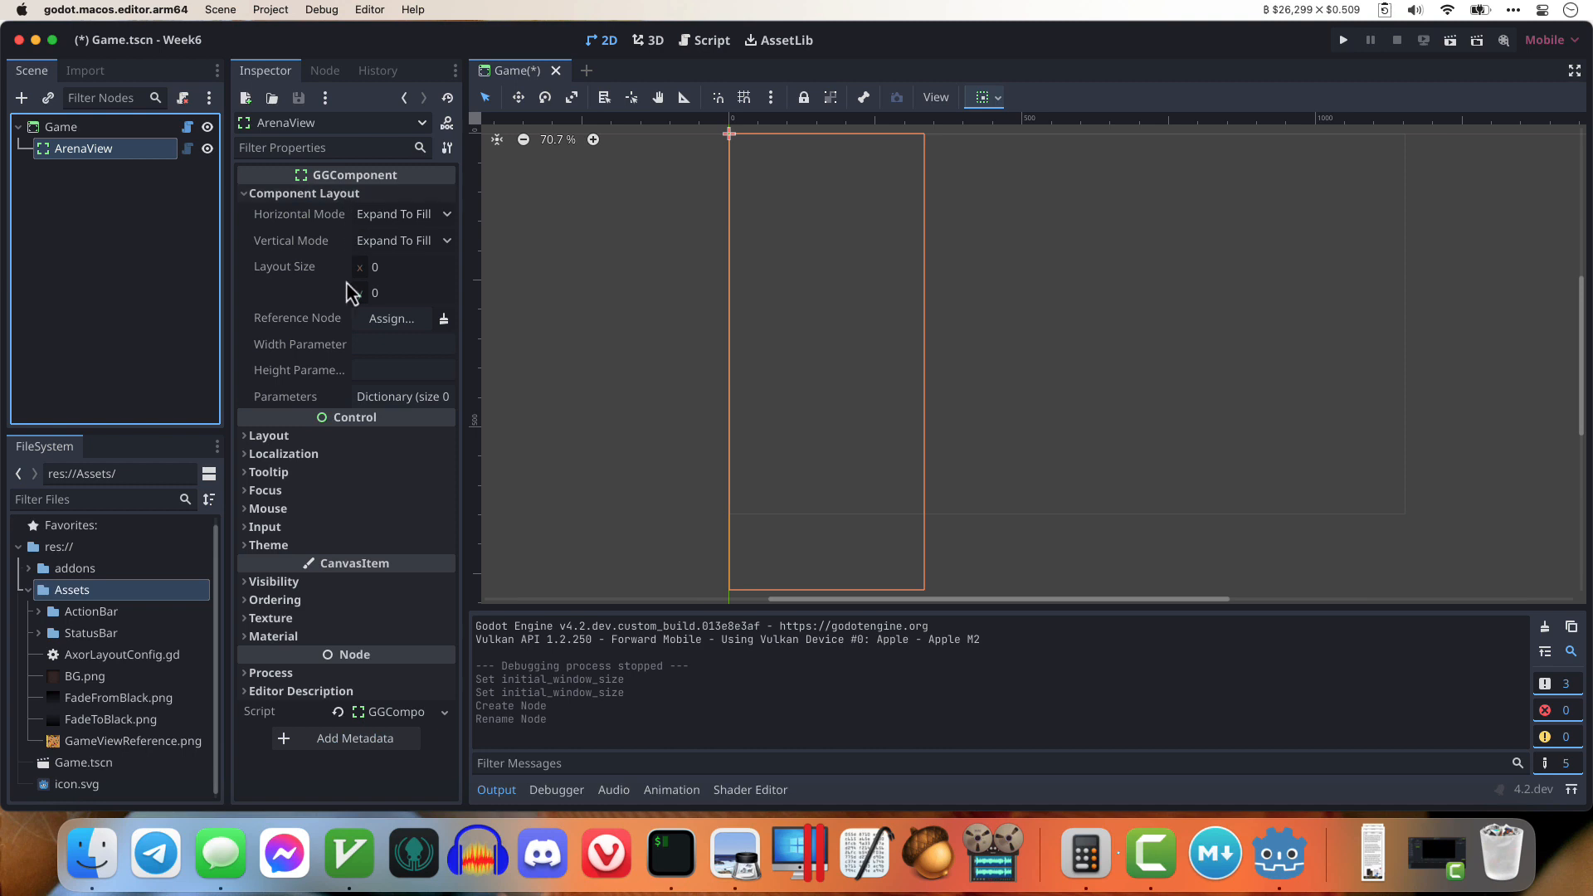
{"action": "key", "text": "super+a"}
{"action": "type", "text": "colorr"}
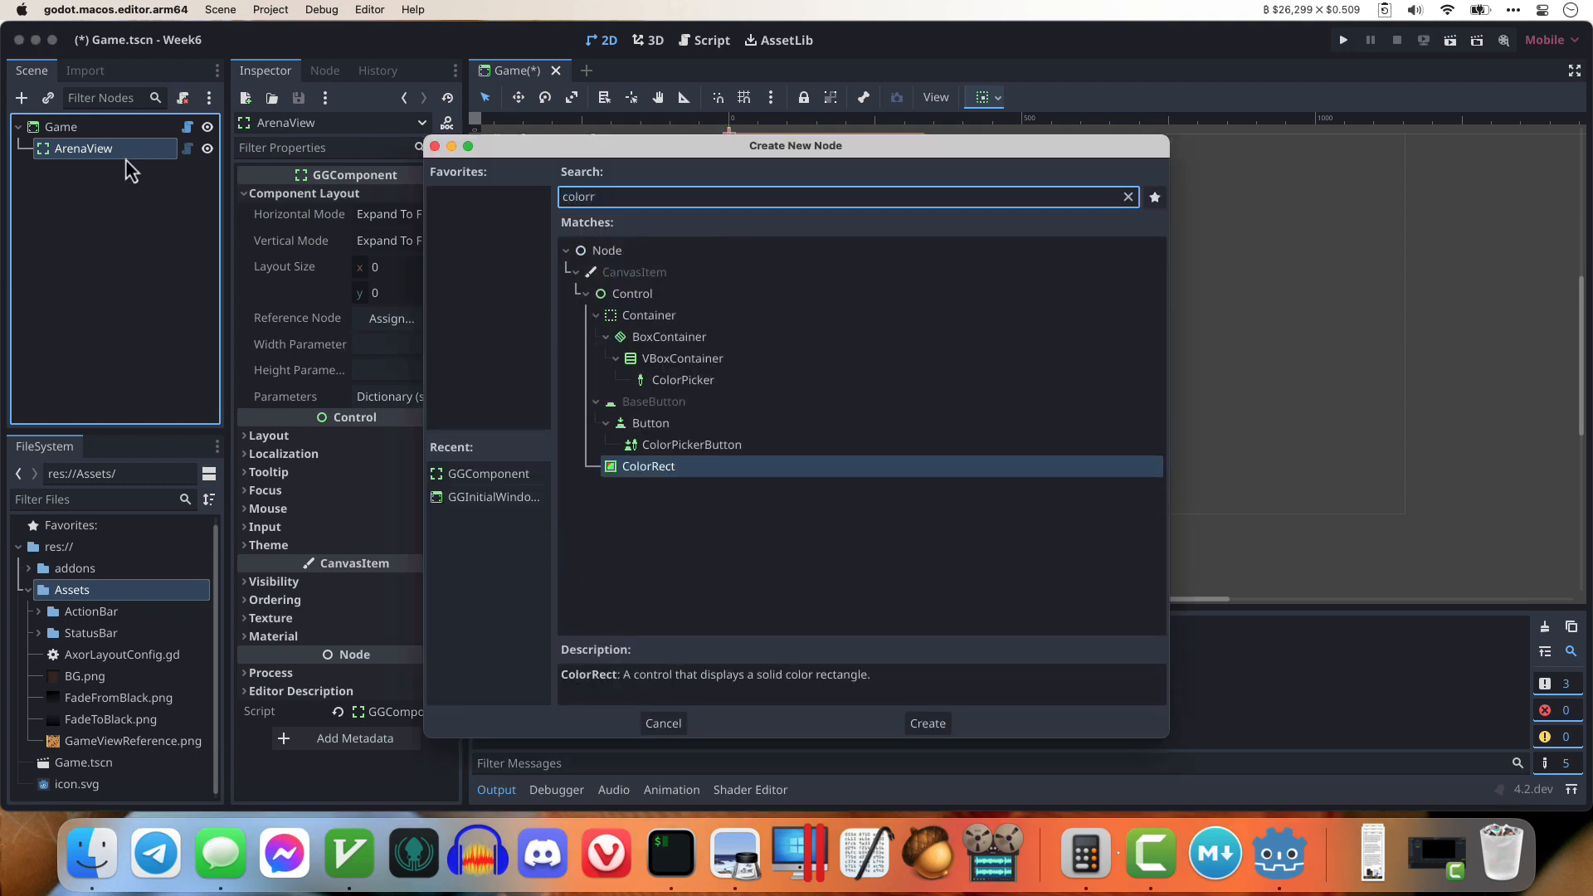
{"action": "key", "text": "Return"}
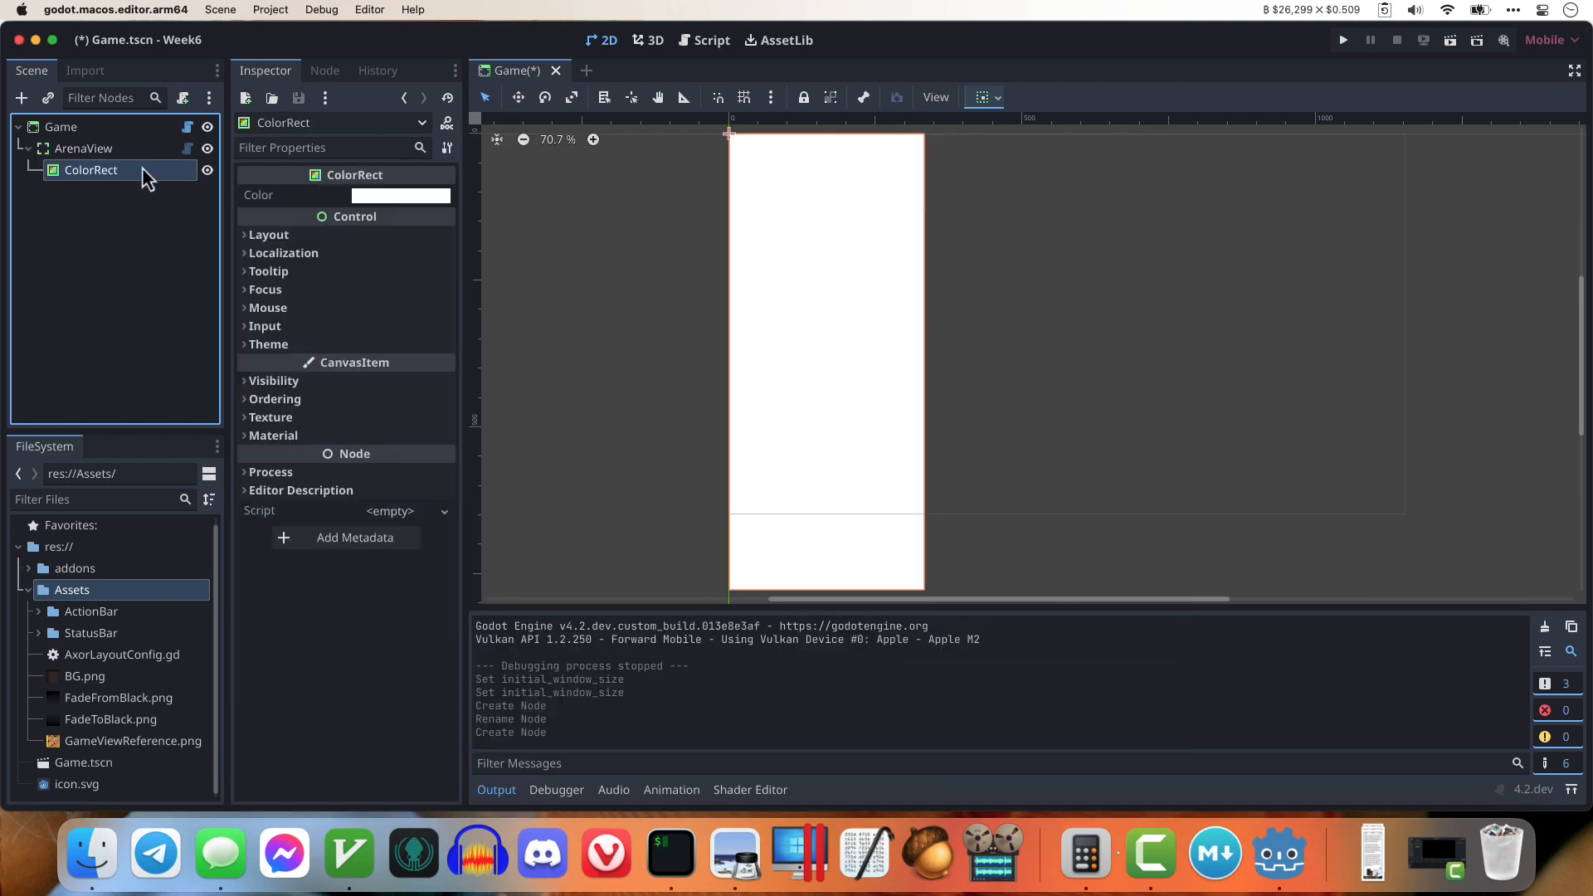
Step: Set the color of the ColorRect inside ArenaView to blue, hex 0000ff
{"action": "left_click", "coordinate": [396, 196]}
{"action": "type", "text": "00"}
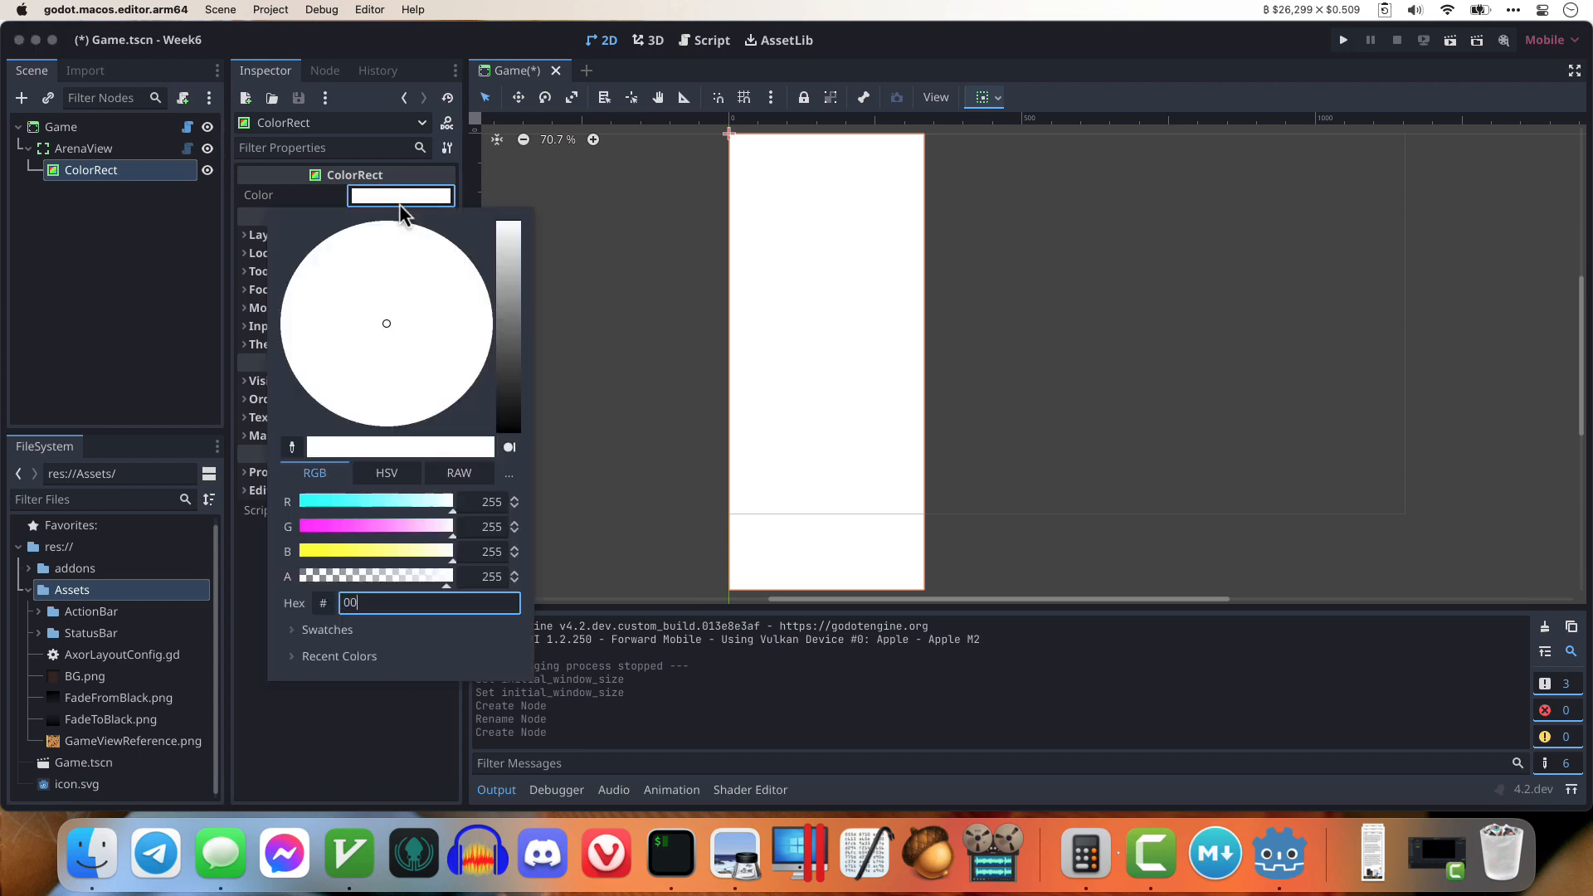
{"action": "type", "text": "00ff"}
{"action": "key", "text": "Return"}
{"action": "left_click", "coordinate": [157, 223]}
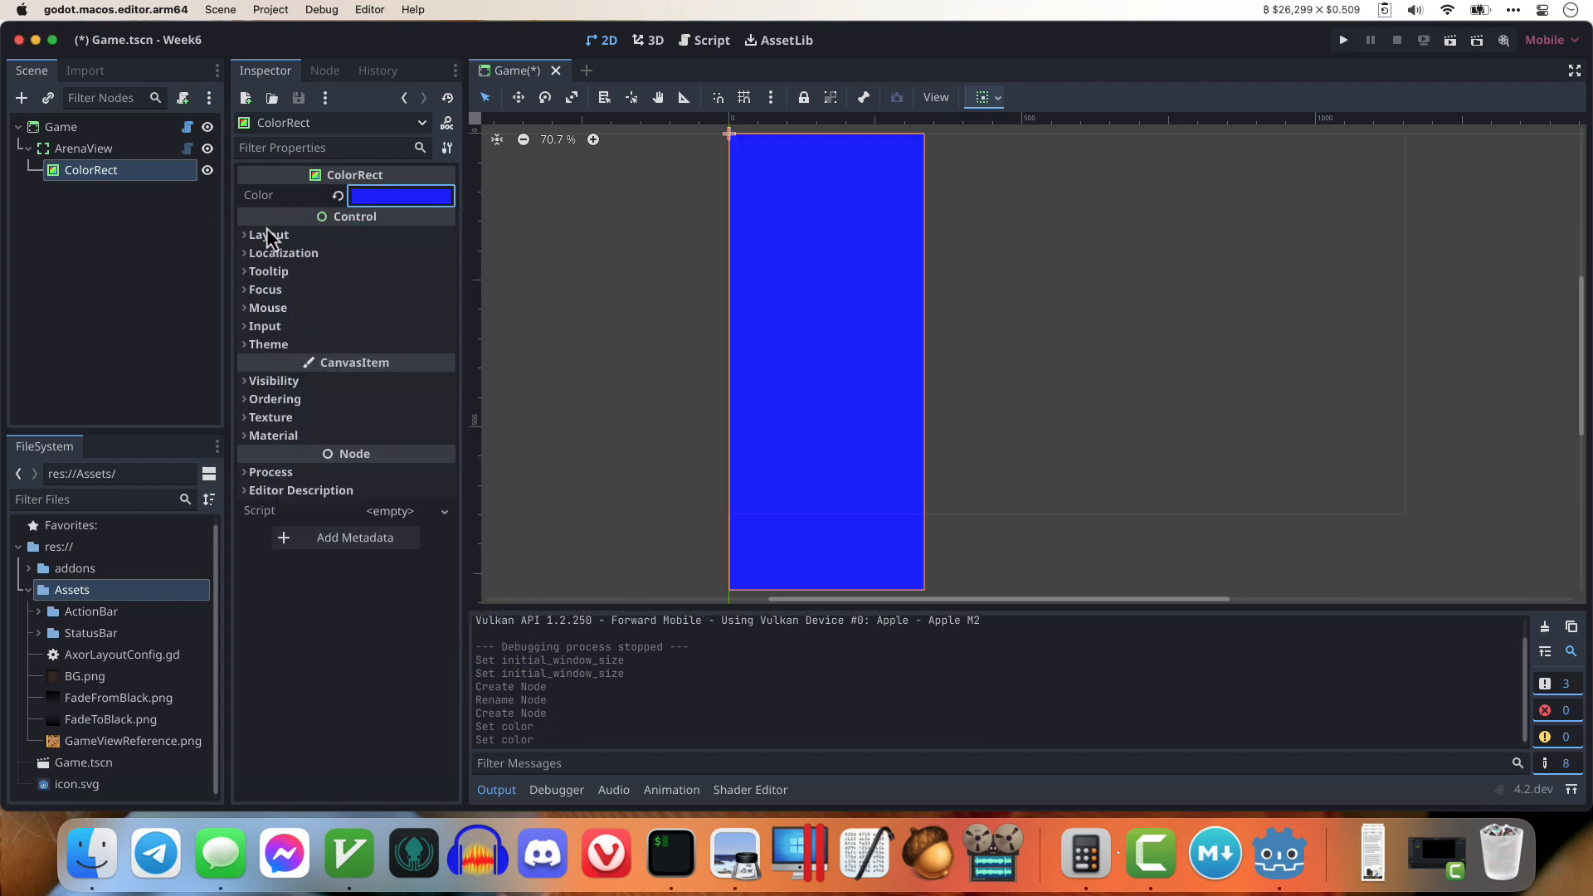
Step: Test-run the Game scene to check how the blue rectangle follows window resizing, and close it
{"action": "key", "text": "cmd+r"}
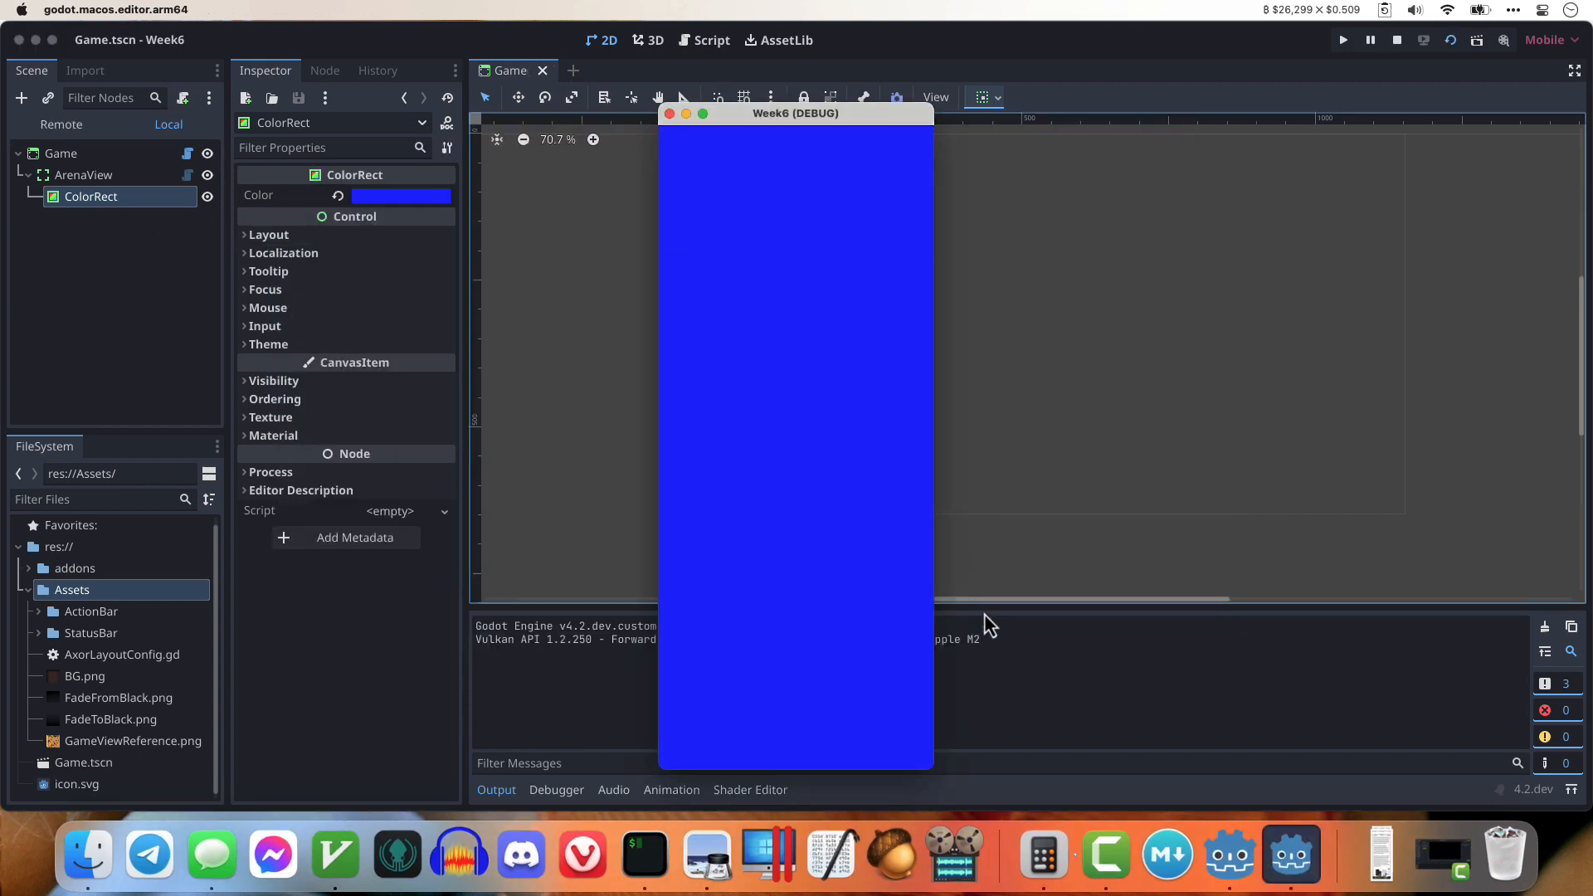
{"action": "left_click_drag", "start_coordinate": [931, 770], "coordinate": [904, 679]}
{"action": "key", "text": "super+q"}
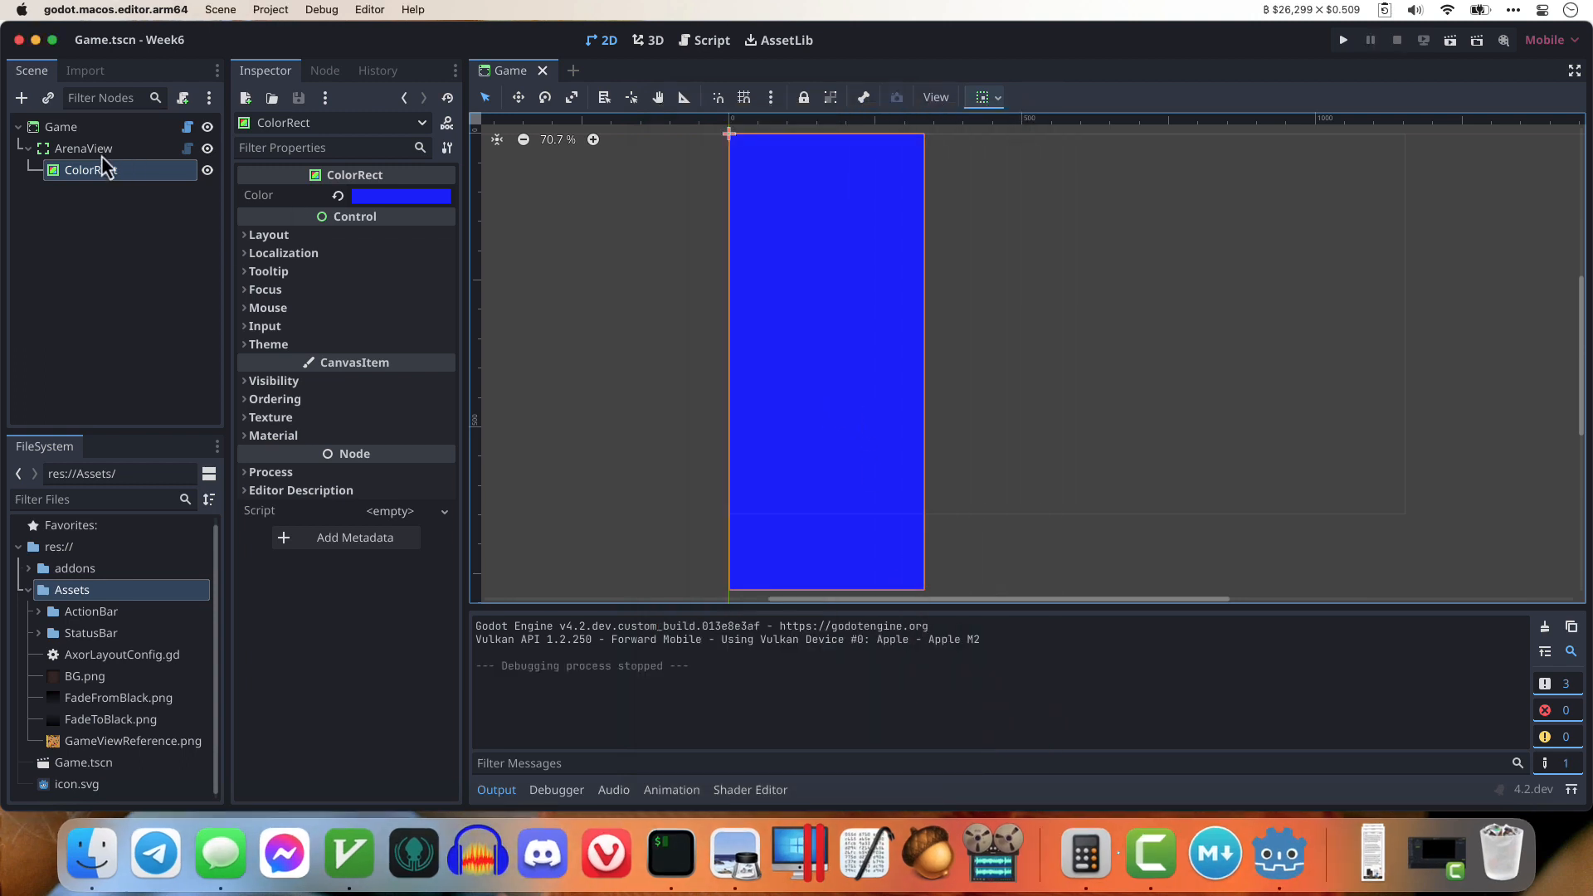
Step: Add a GGVBox under the Game node and make ArenaView a child of it
{"action": "left_click", "coordinate": [102, 156]}
{"action": "left_click", "coordinate": [81, 133]}
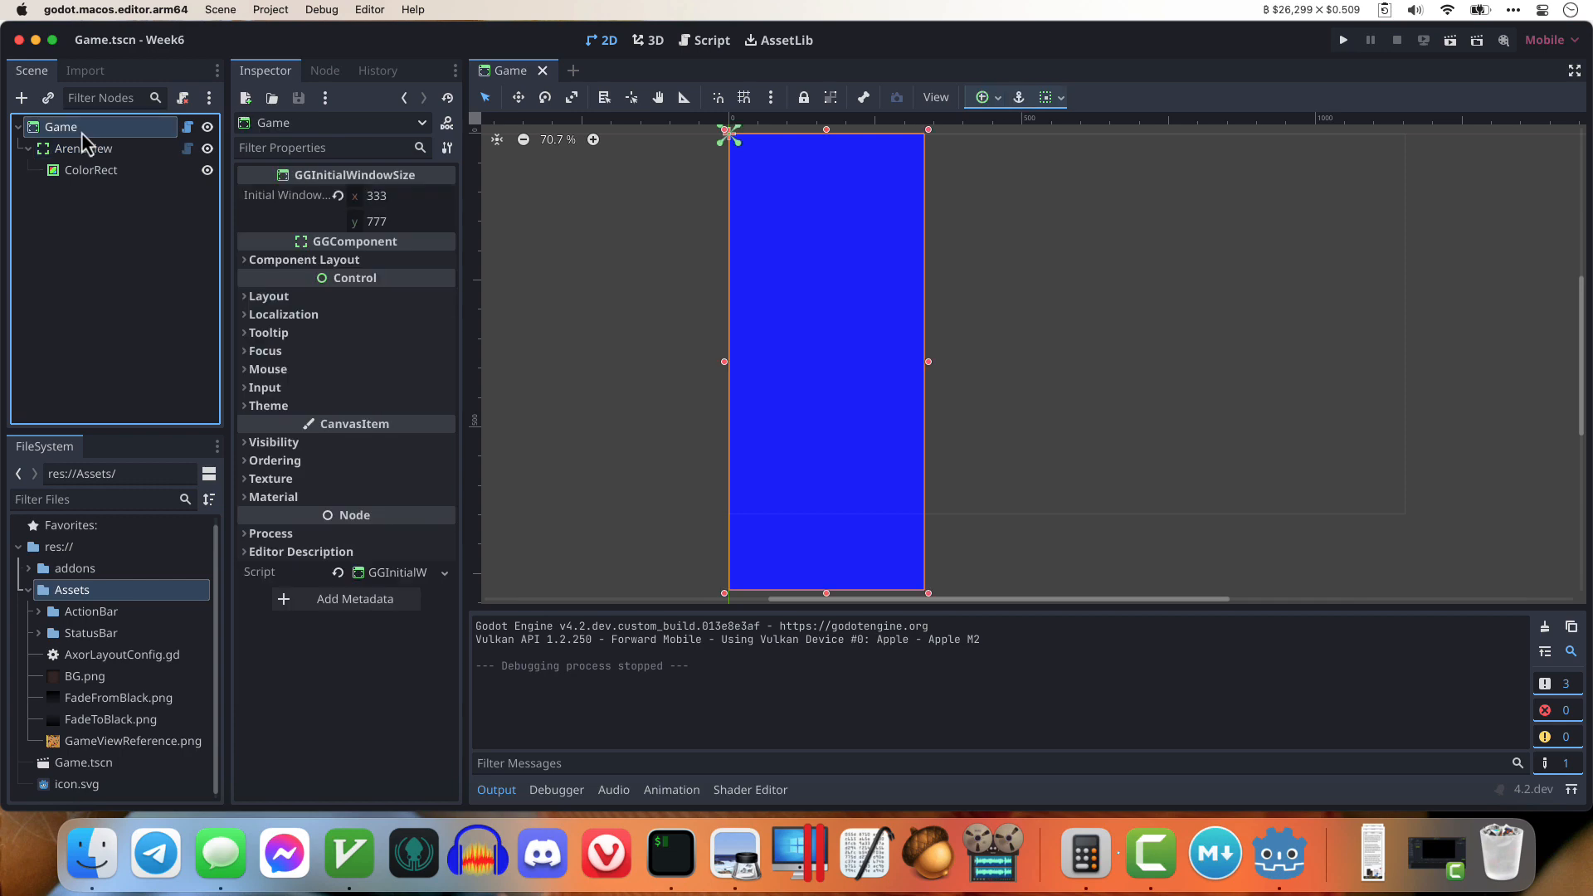
{"action": "key", "text": "super+a"}
{"action": "type", "text": "ggvbo"}
{"action": "key", "text": "Return"}
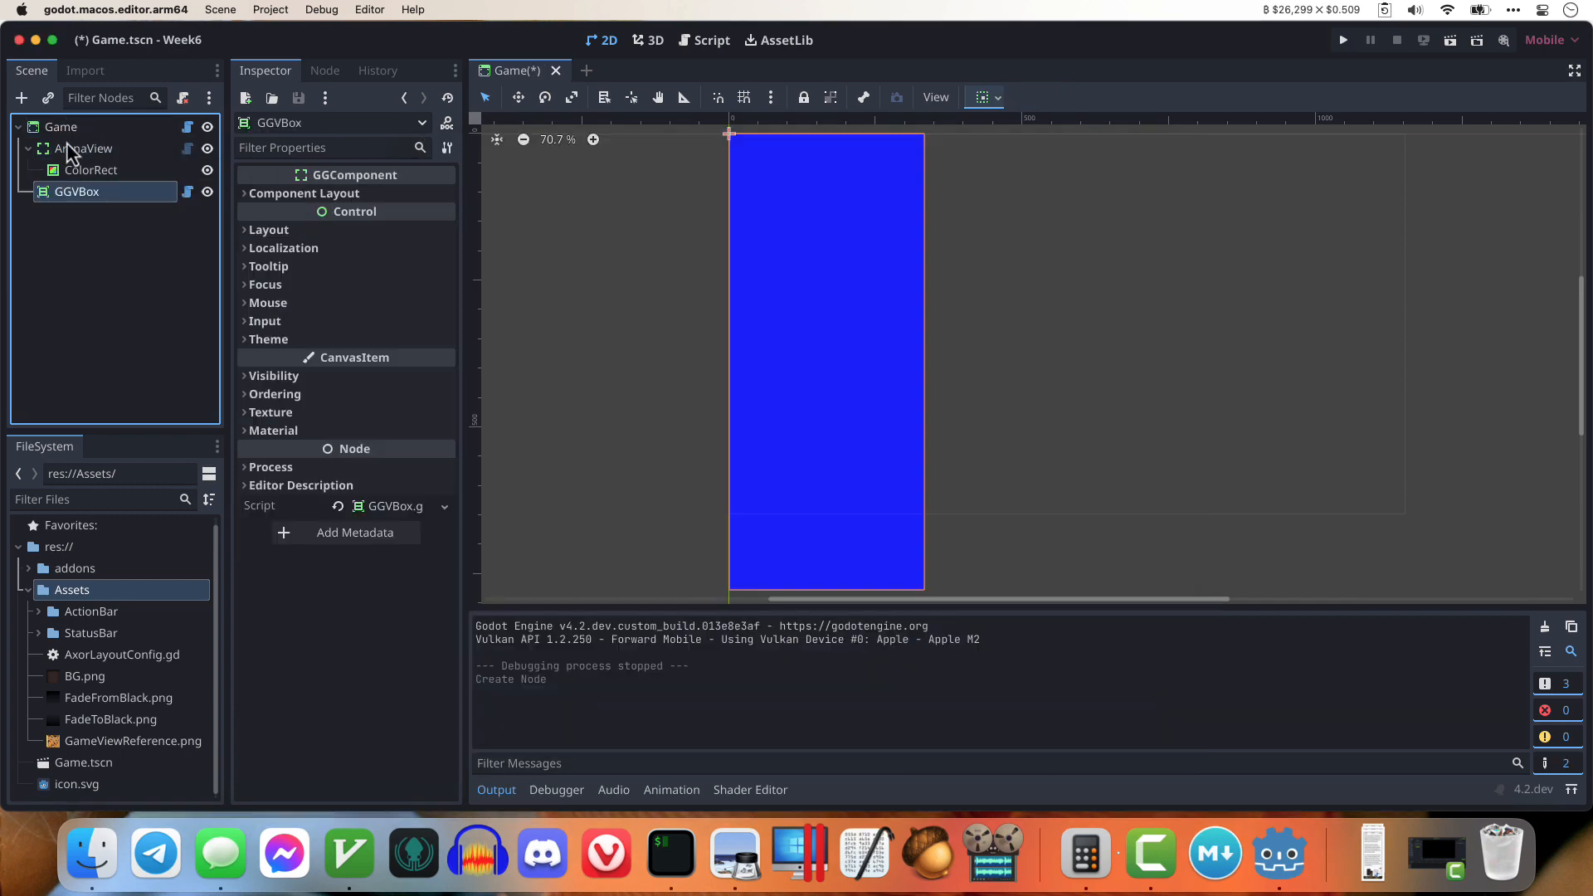
{"action": "left_click_drag", "start_coordinate": [66, 146], "coordinate": [91, 193]}
Step: Add a ColorRect to the GGVBox, duplicate it, and place the copy above ArenaView
{"action": "left_click", "coordinate": [82, 151]}
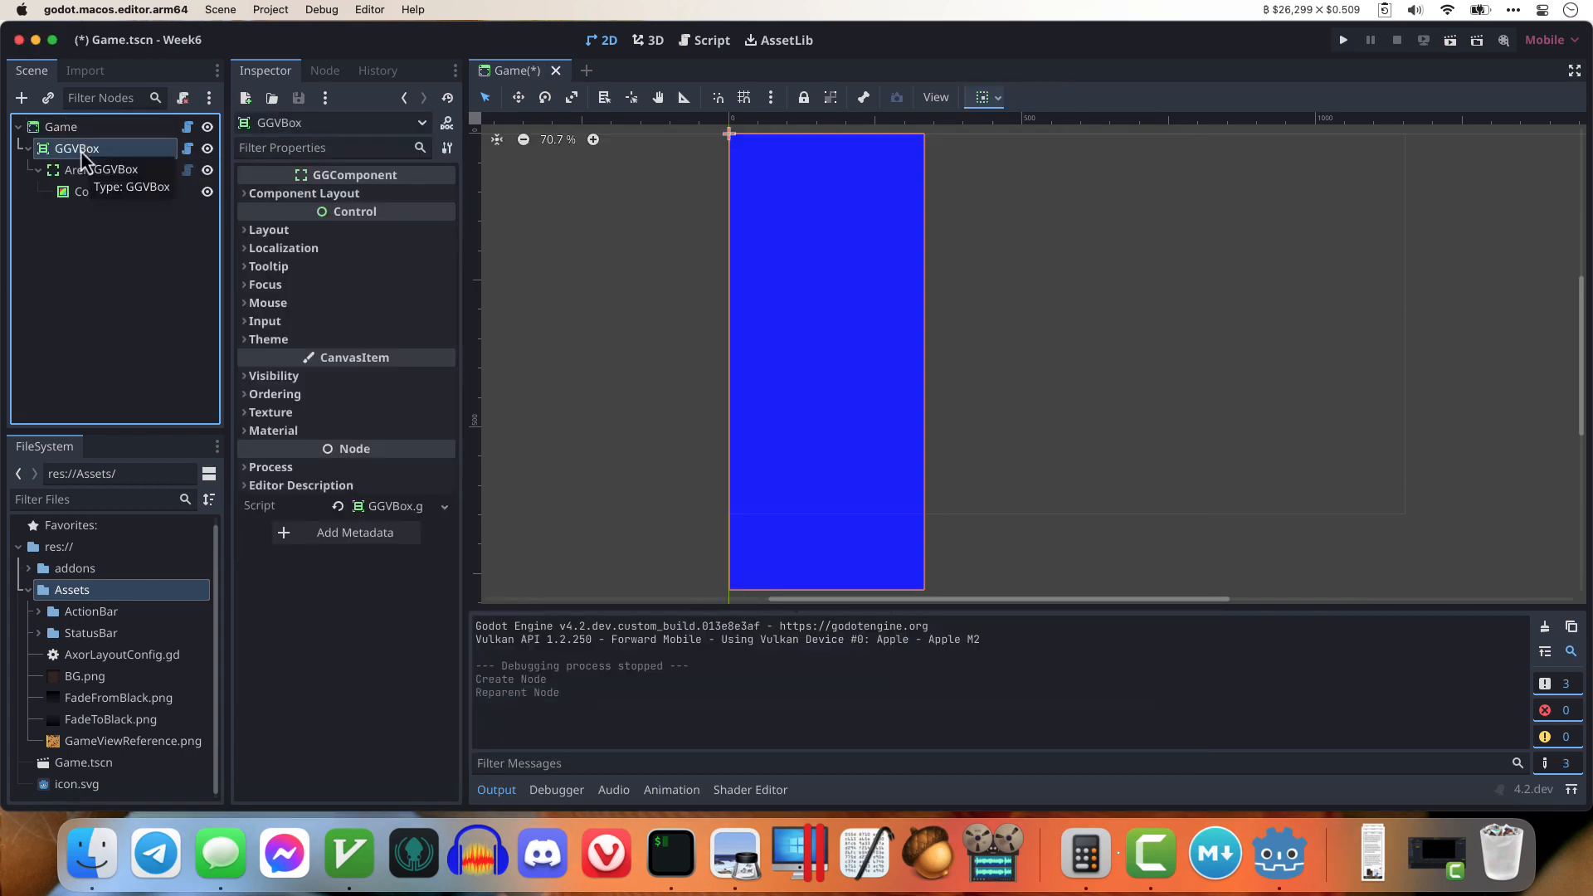
{"action": "key", "text": "super+a"}
{"action": "type", "text": "color"}
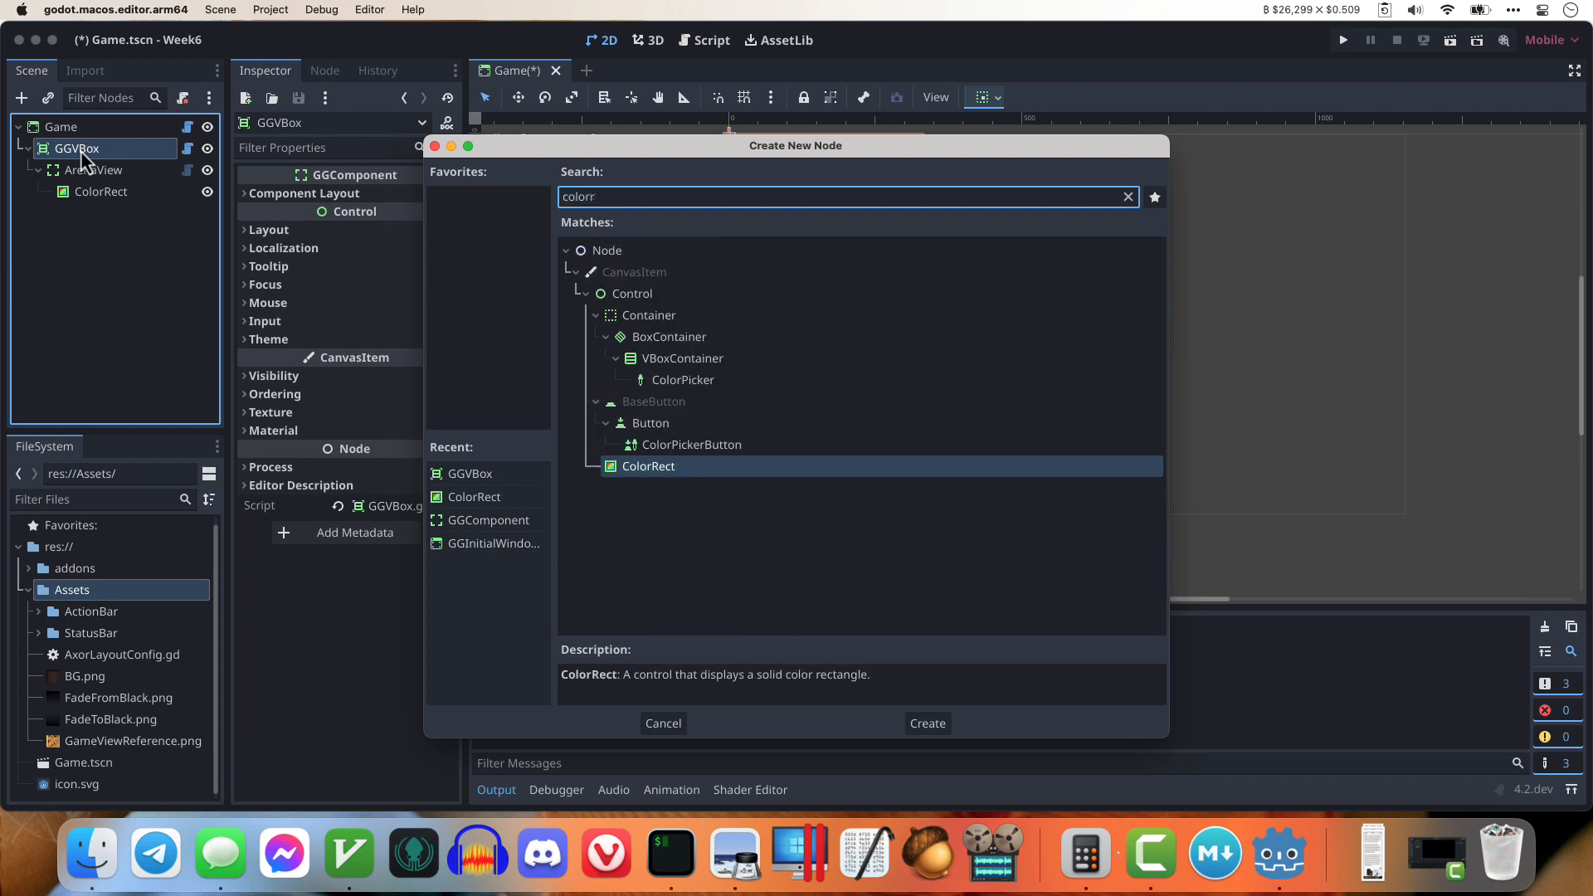
{"action": "key", "text": "Return"}
{"action": "key", "text": "super+d"}
{"action": "left_click_drag", "start_coordinate": [98, 235], "coordinate": [118, 162]}
Step: Run the scene to check how the three stacked areas respond to window resizing, and quit it
{"action": "key", "text": "super+b"}
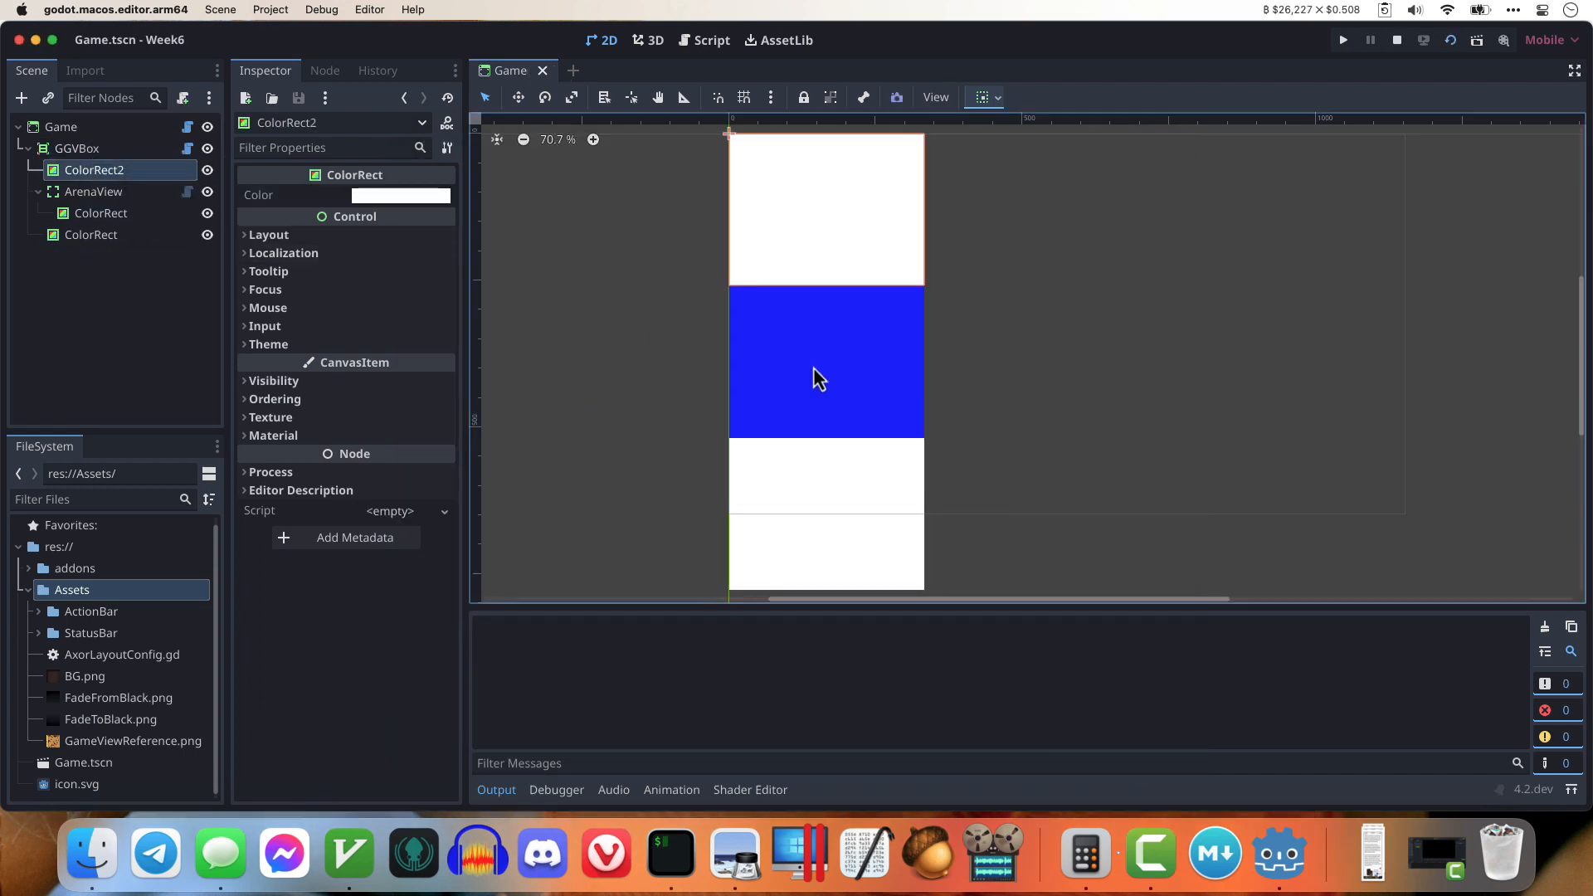
{"action": "left_click_drag", "start_coordinate": [894, 712], "coordinate": [903, 619]}
{"action": "key", "text": "super+q"}
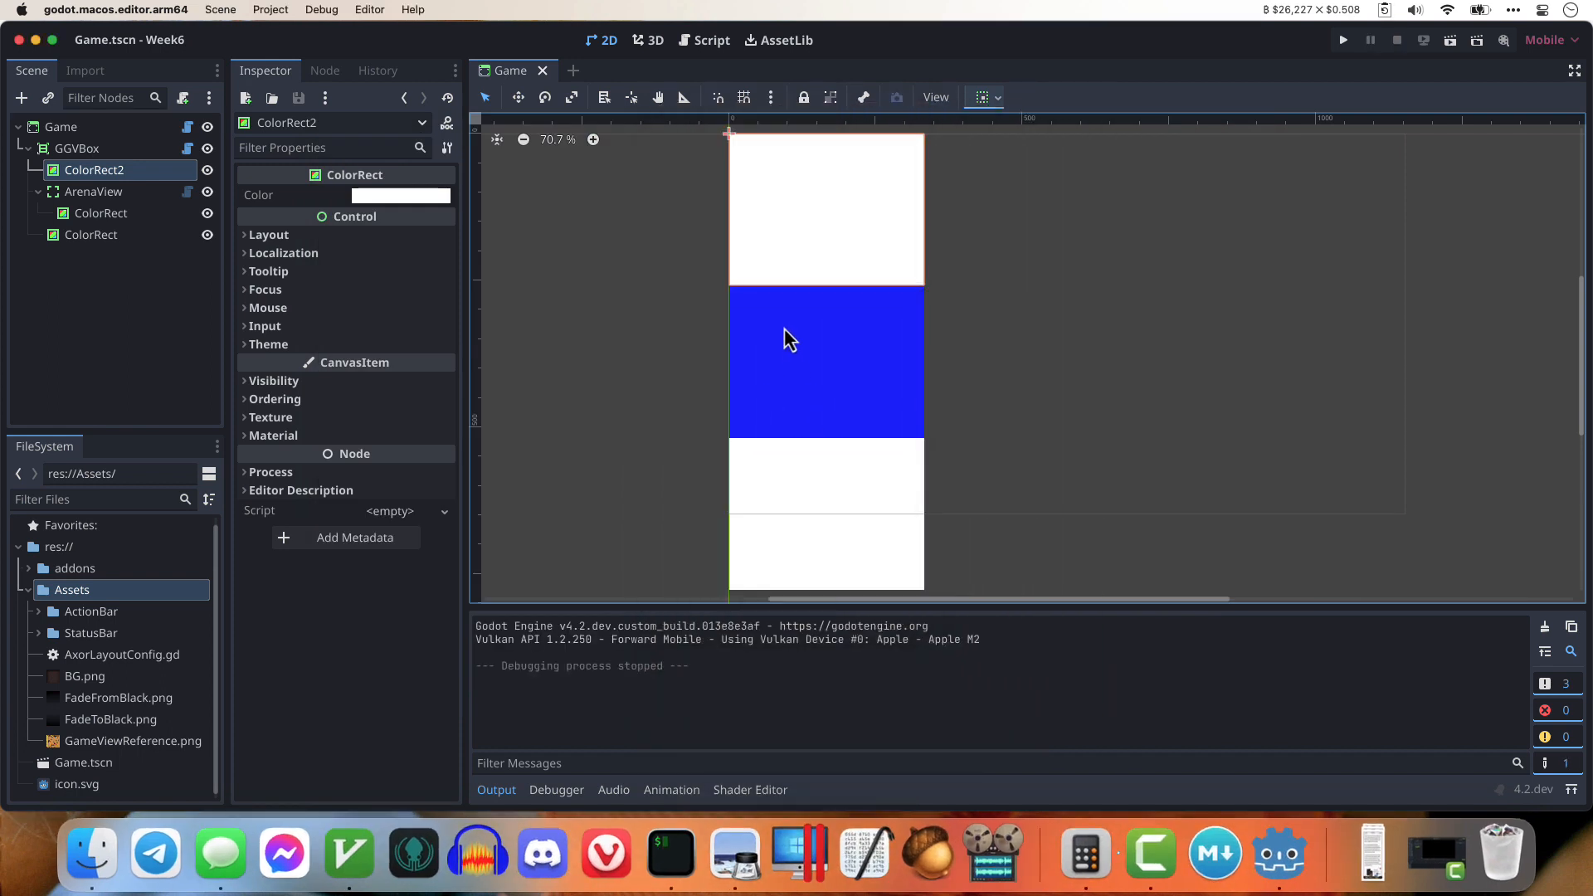
Step: Set ArenaView's horizontal and vertical modes to Fixed and its layout size to 600 × 600
{"action": "left_click", "coordinate": [790, 337]}
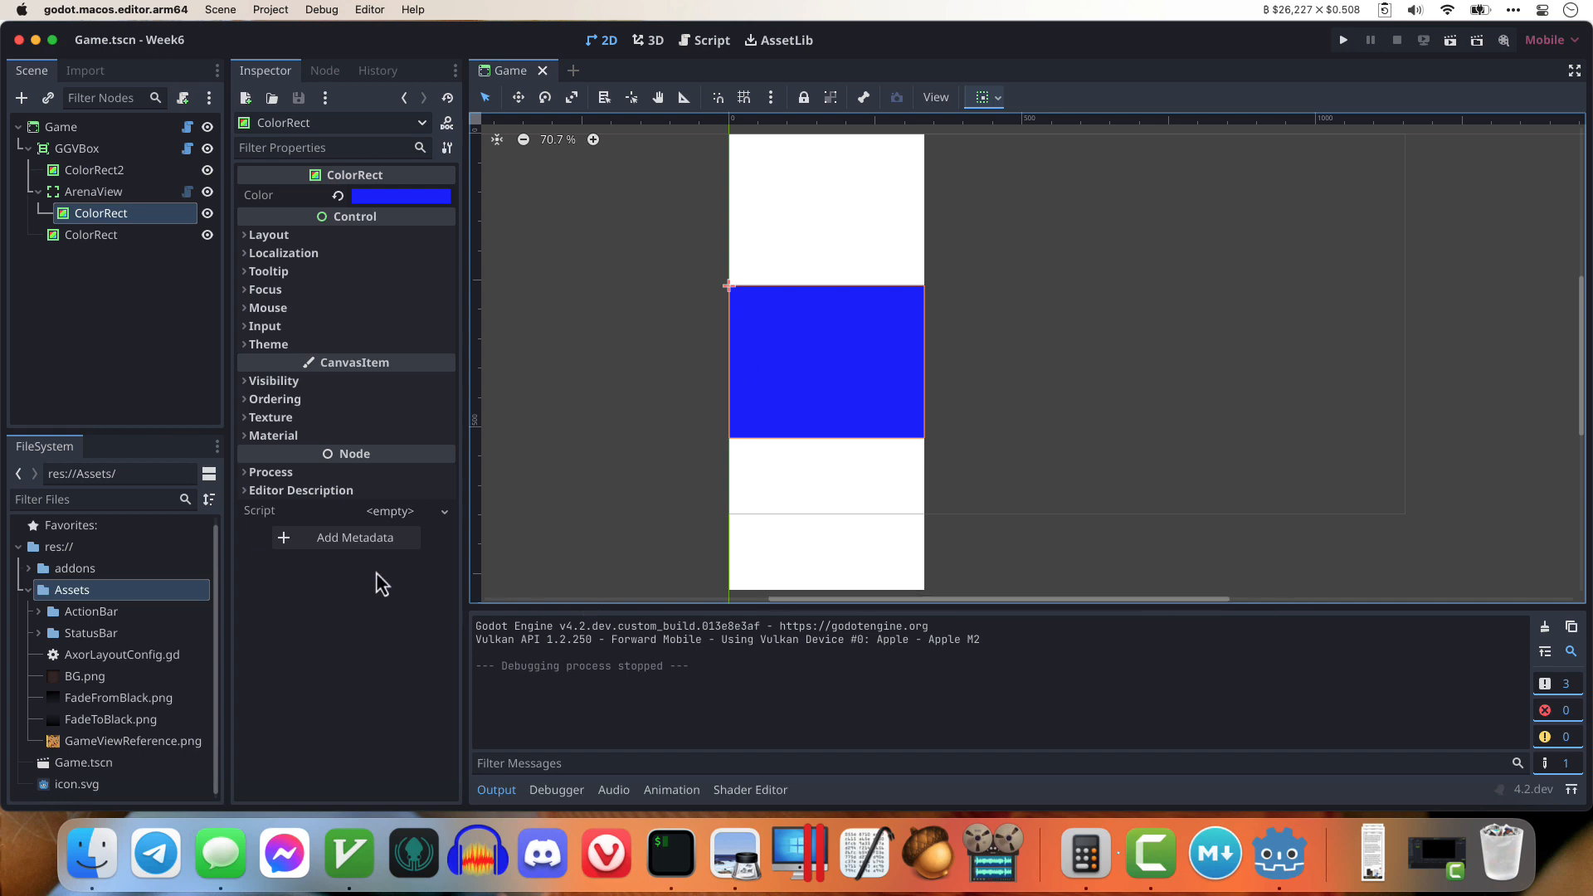
{"action": "left_click", "coordinate": [109, 193]}
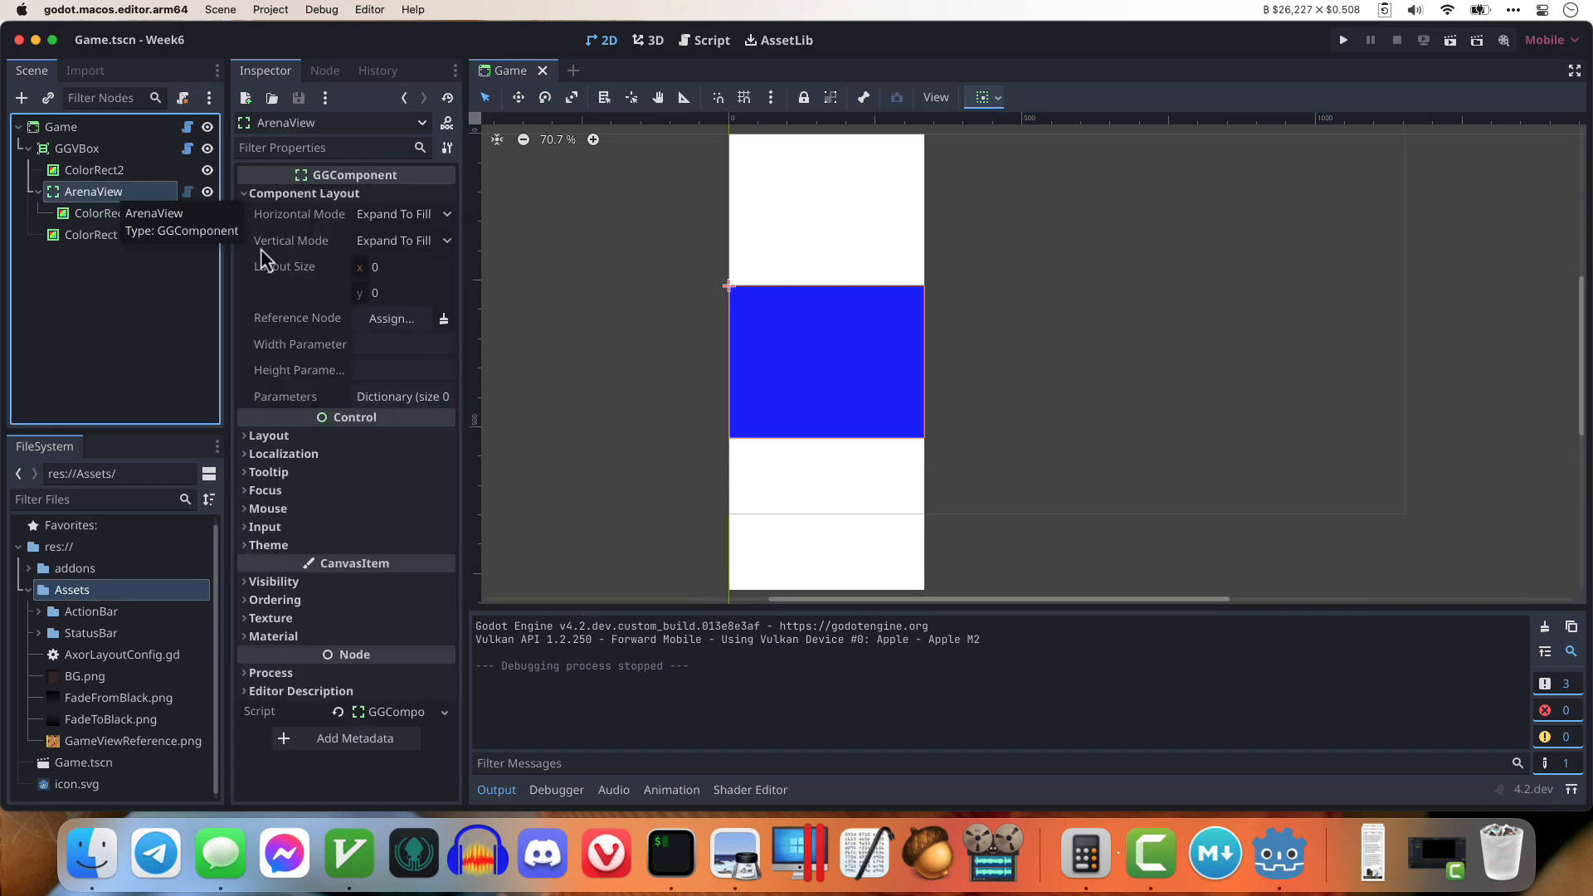
{"action": "left_click", "coordinate": [400, 218]}
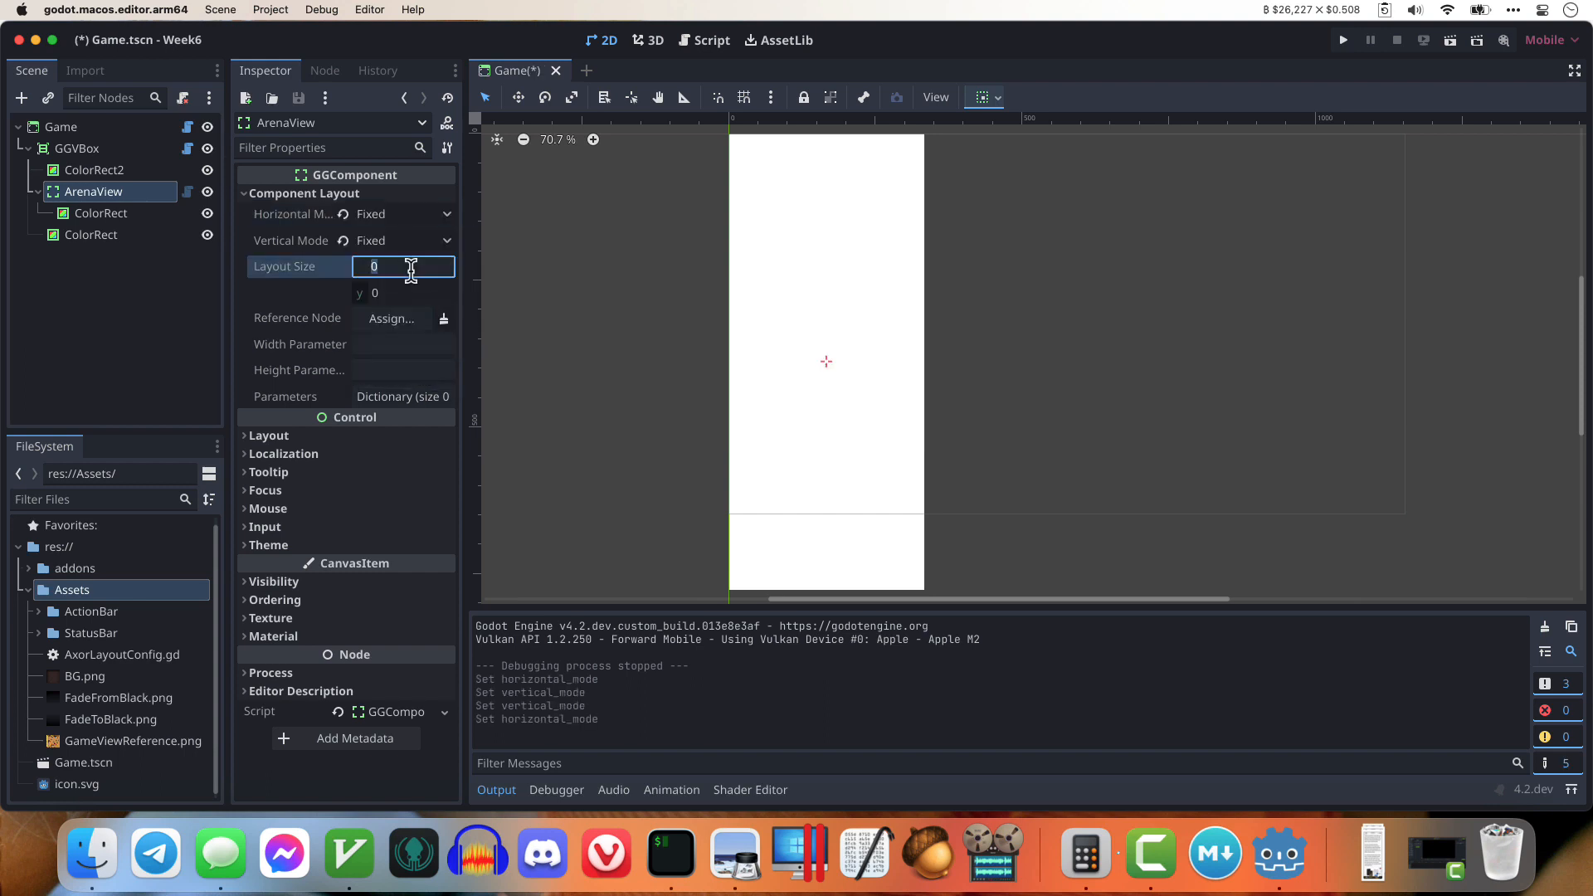
{"action": "key", "text": "Tab"}
{"action": "type", "text": "600"}
{"action": "key", "text": "Tab"}
{"action": "key", "text": "shift+Tab"}
{"action": "key", "text": "shift+Tab"}
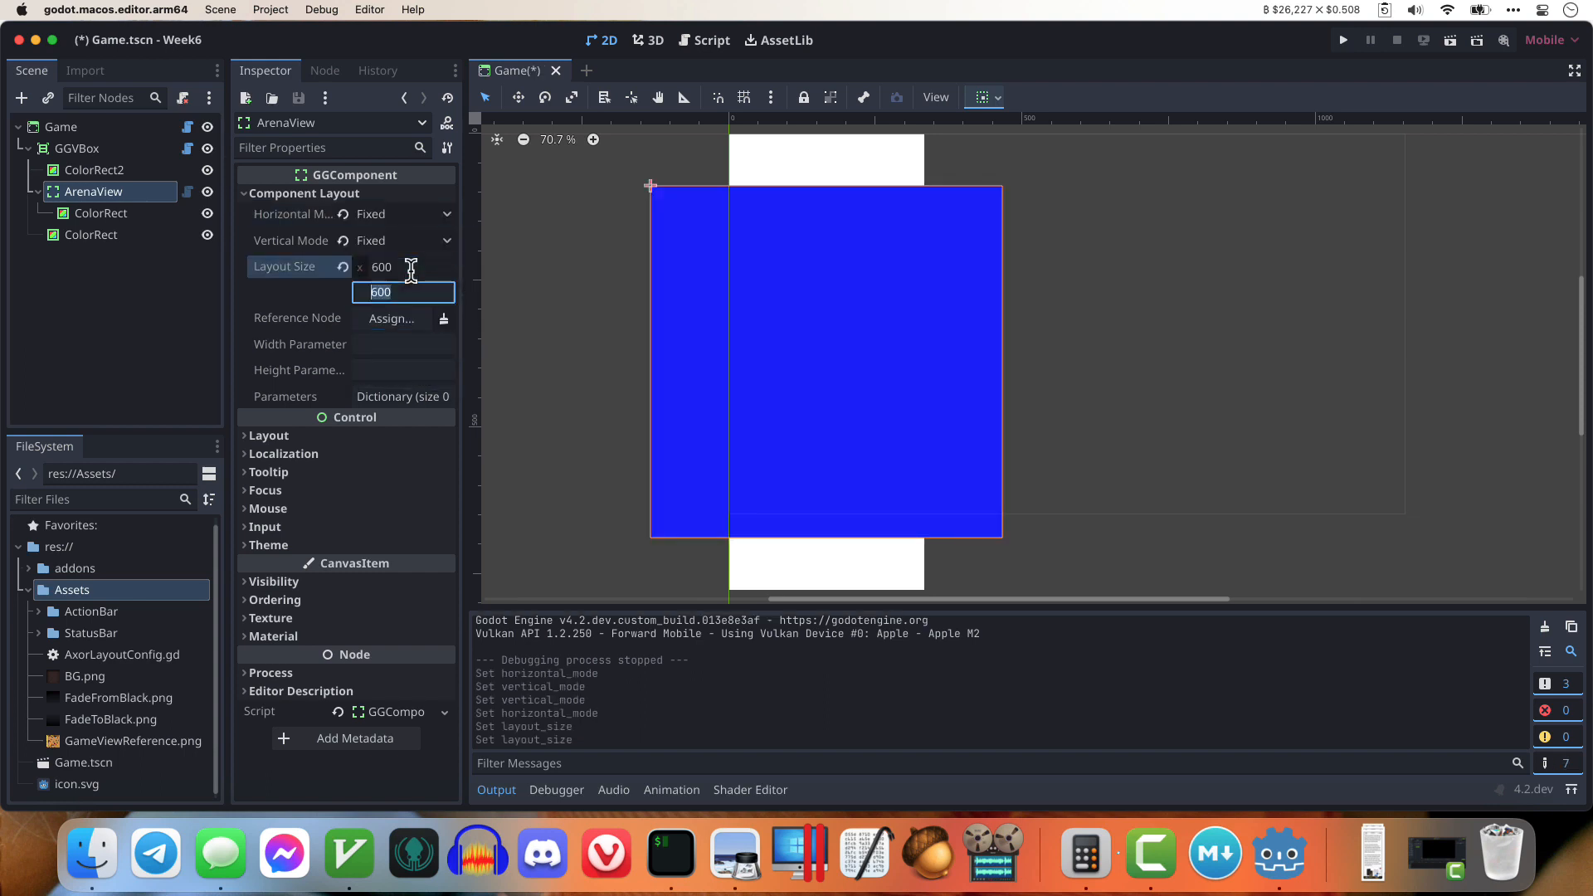
Step: Set ArenaView's layout size to 333 × 333, and test-run the scene
{"action": "type", "text": "333"}
{"action": "key", "text": "Tab"}
{"action": "type", "text": "333"}
{"action": "key", "text": "Tab"}
{"action": "key", "text": "super+b"}
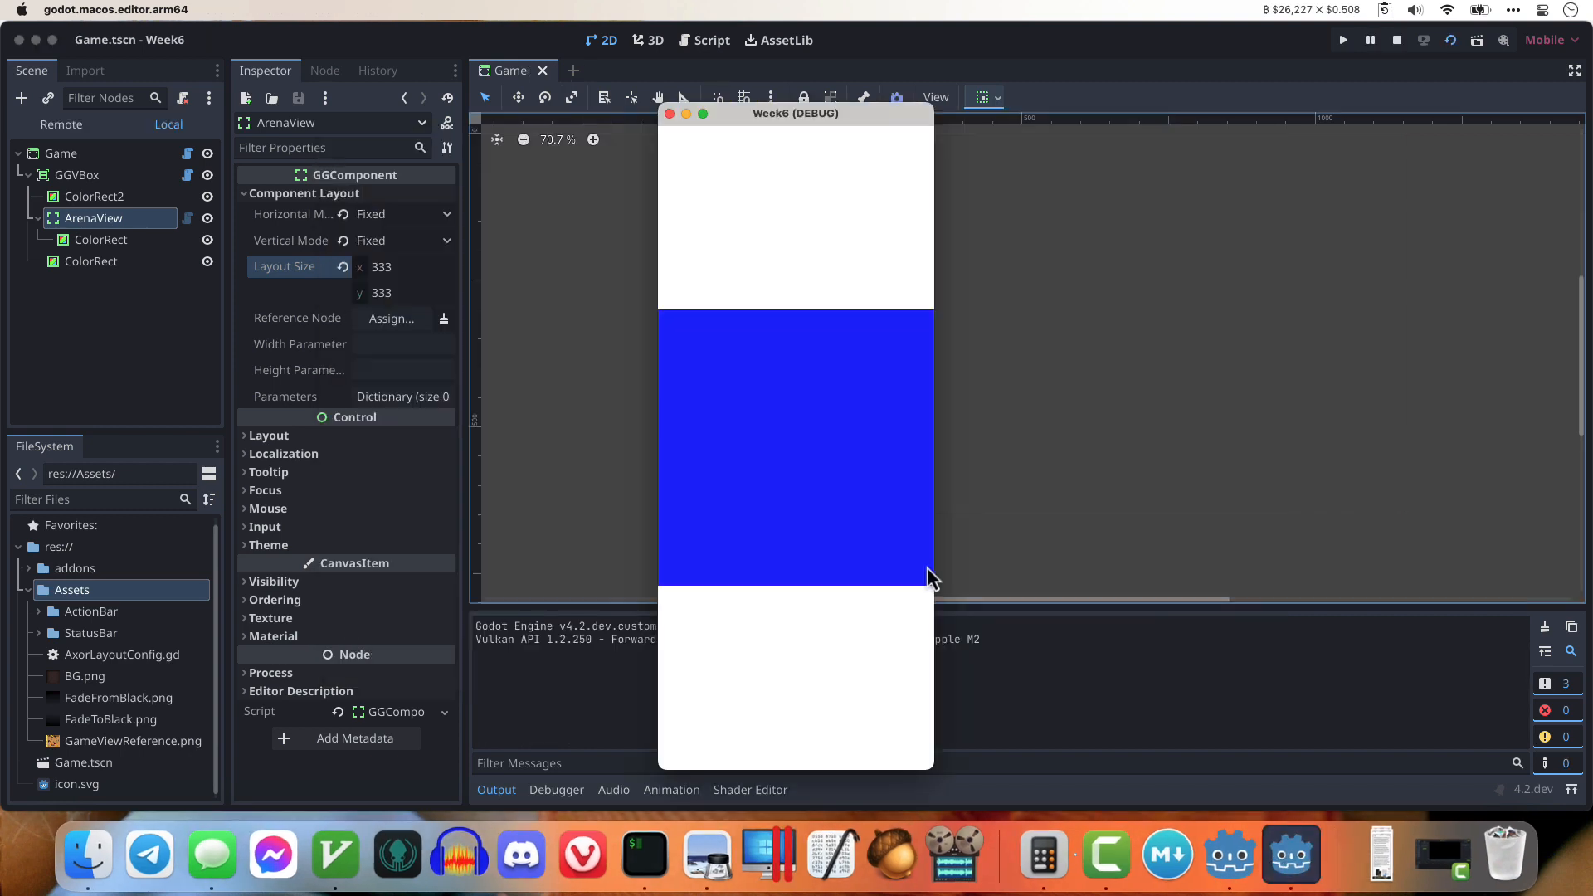
{"action": "key", "text": "super+q"}
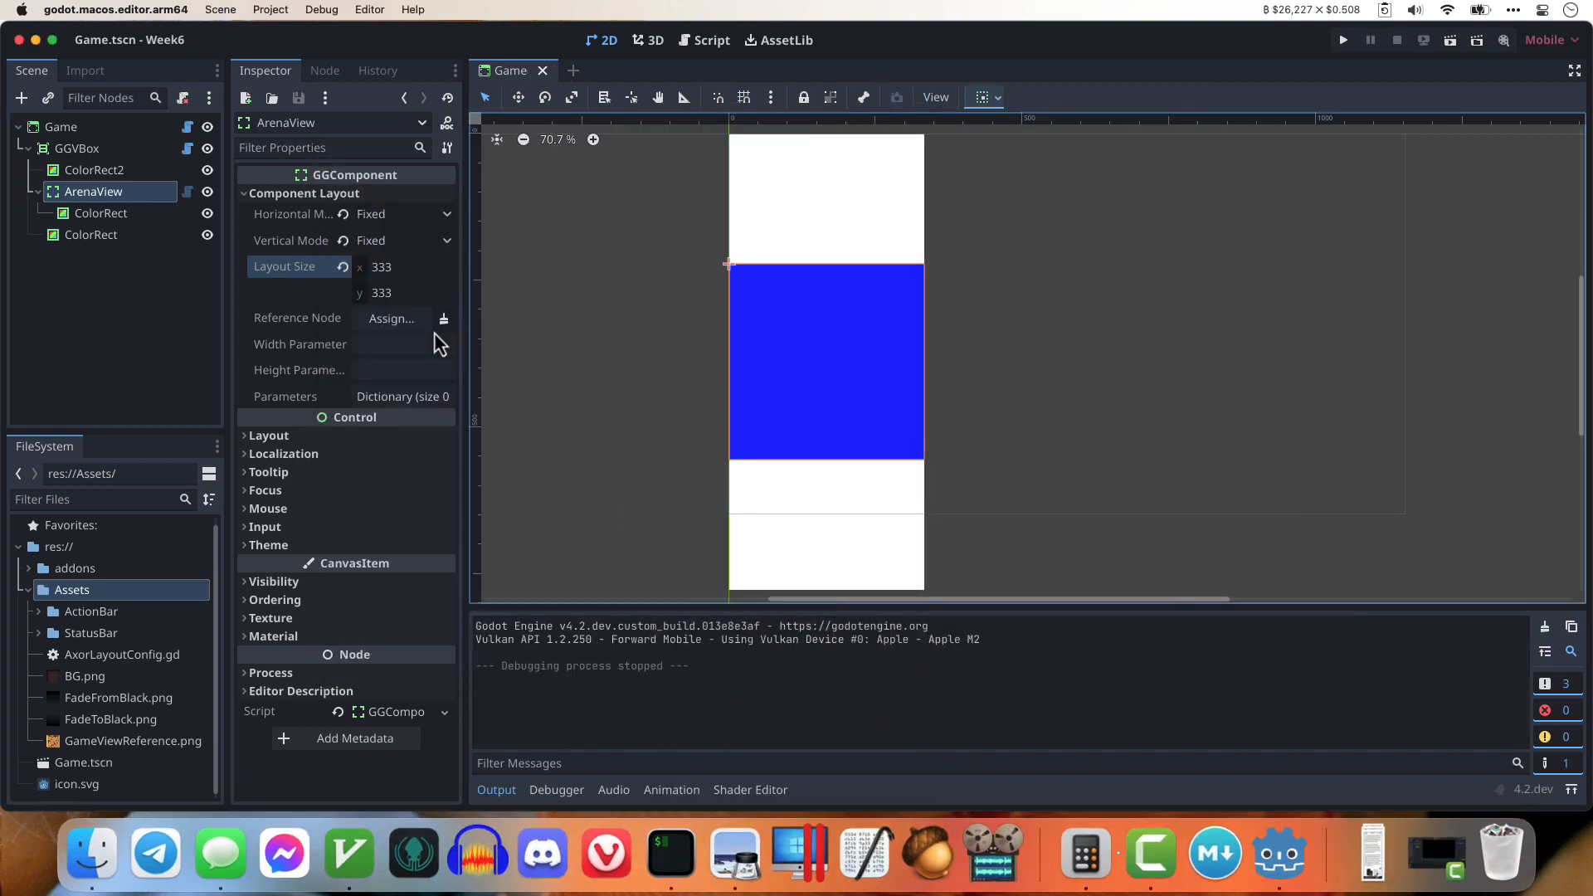
Step: Set ArenaView's vertical and horizontal modes to Parameter
{"action": "left_click", "coordinate": [392, 242]}
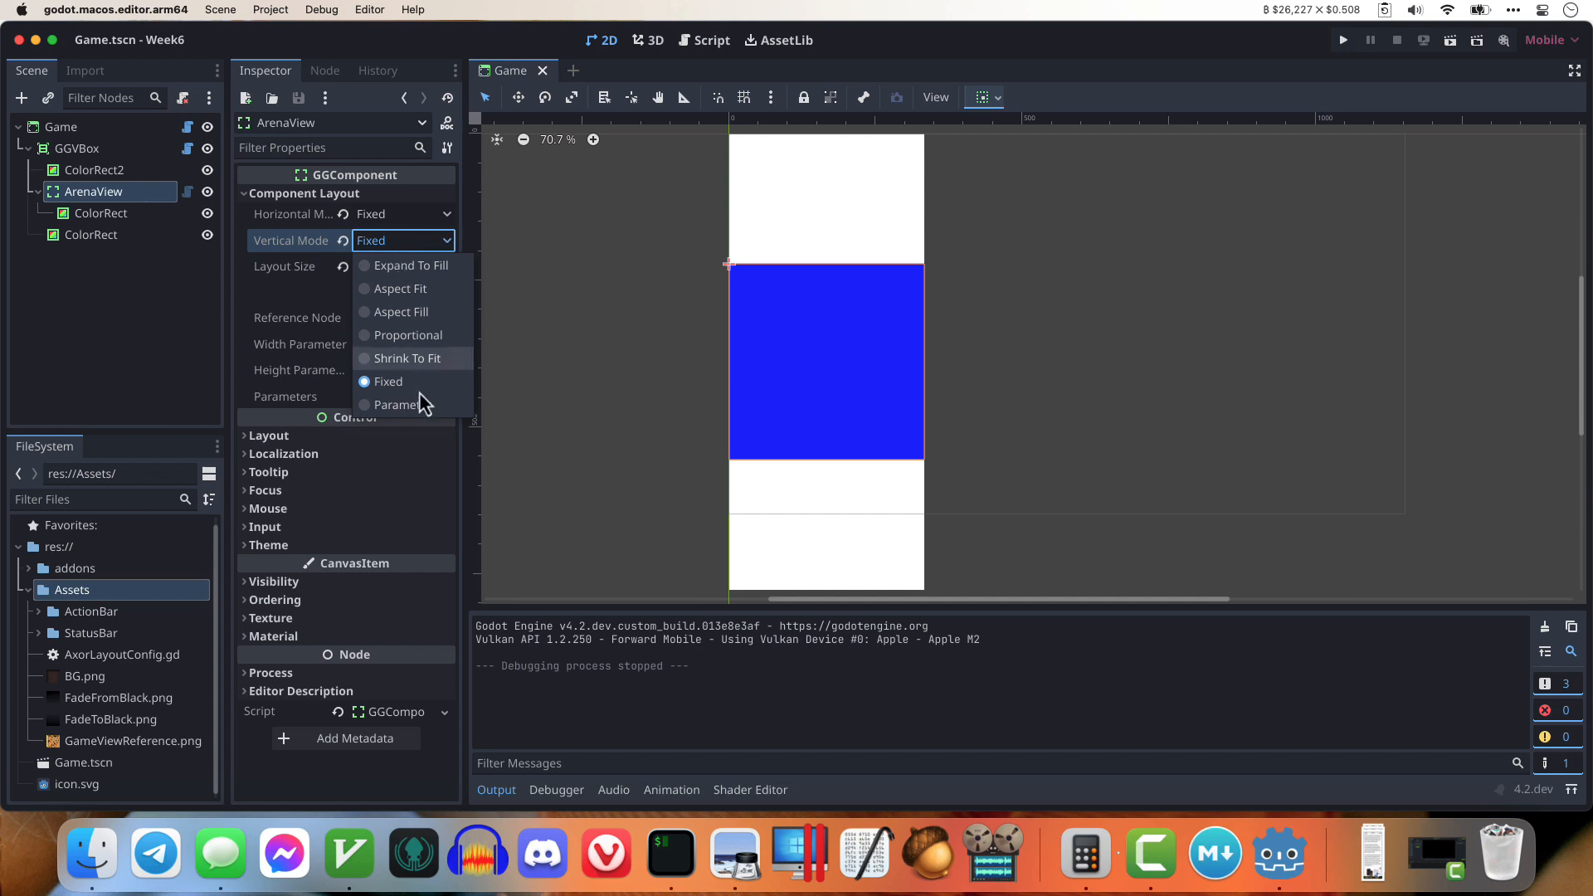
{"action": "left_click", "coordinate": [418, 404]}
{"action": "left_click", "coordinate": [386, 221]}
{"action": "left_click", "coordinate": [408, 379]}
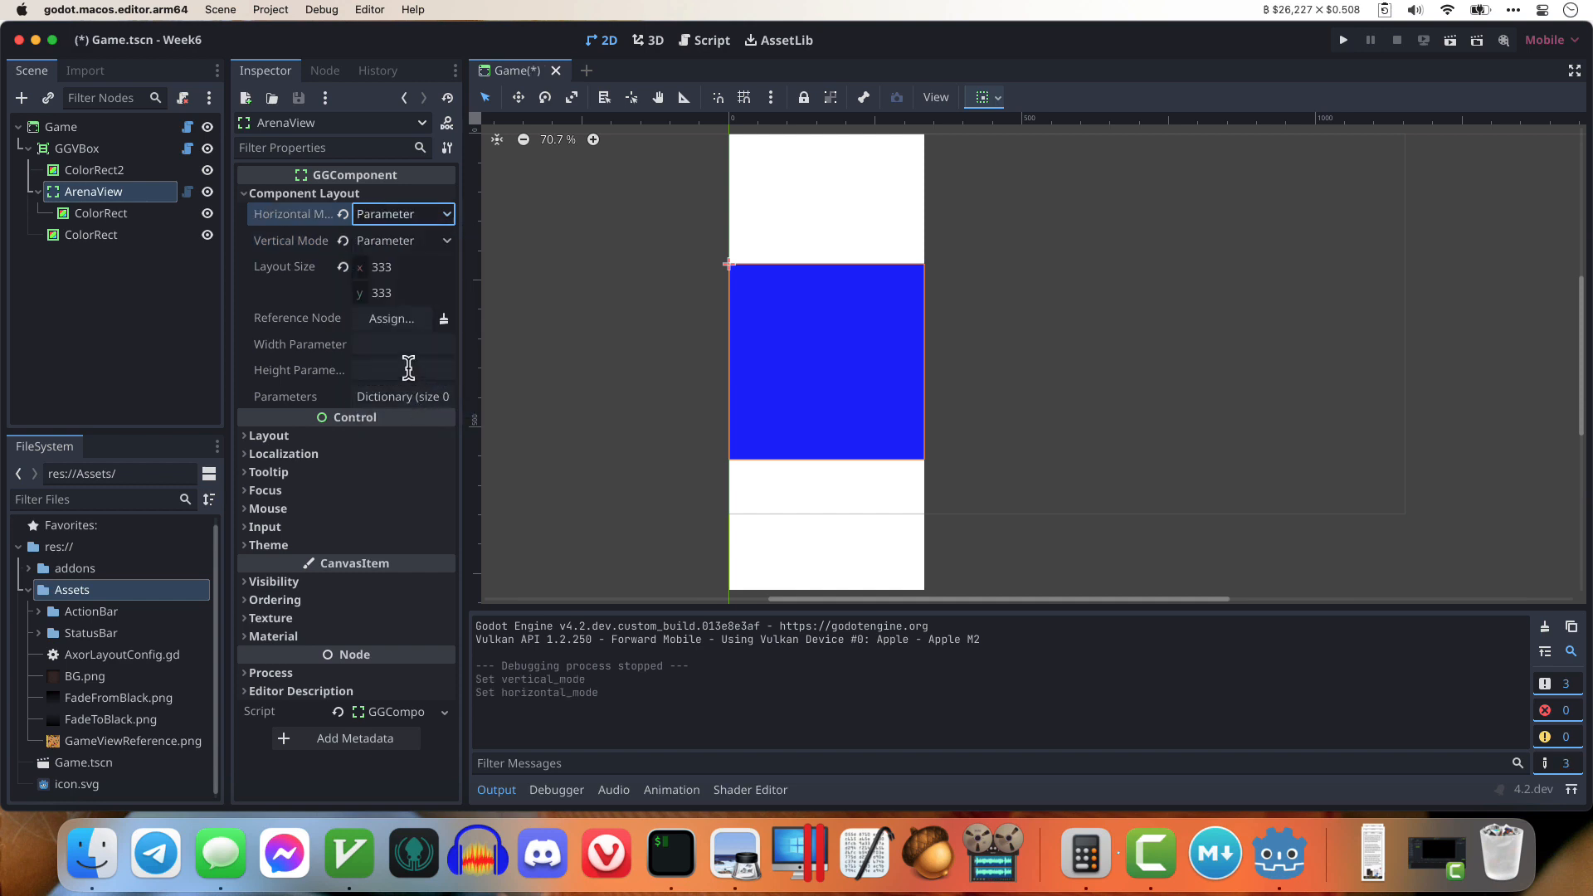
Step: Set ArenaView's width parameter to arena_view_width and its height parameter to arena_view_height
{"action": "left_click", "coordinate": [393, 345]}
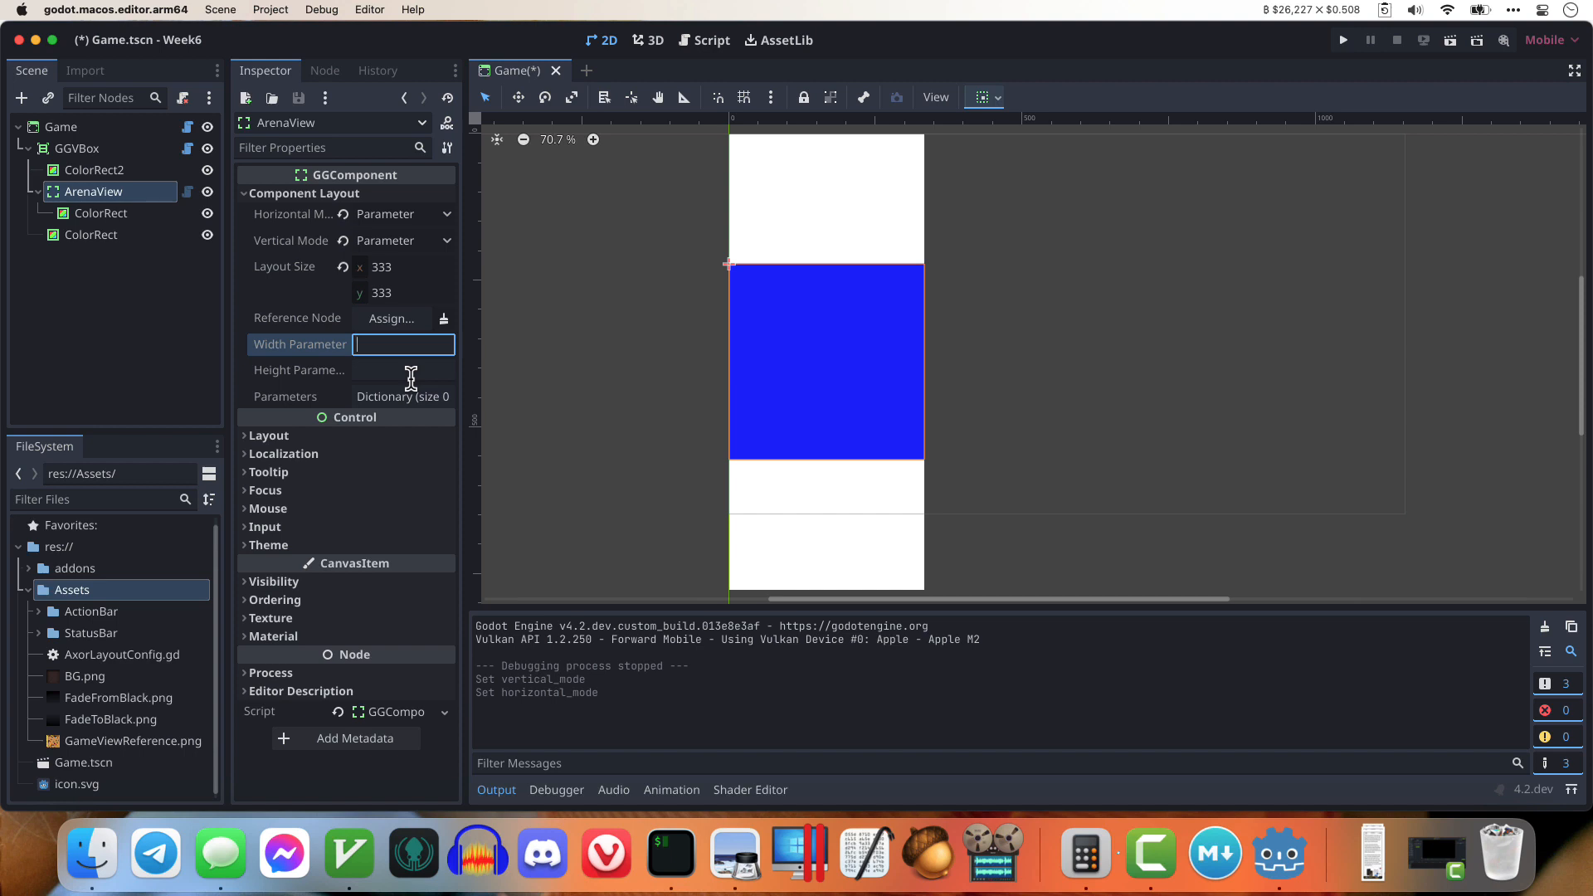
{"action": "type", "text": "arena_view_width"}
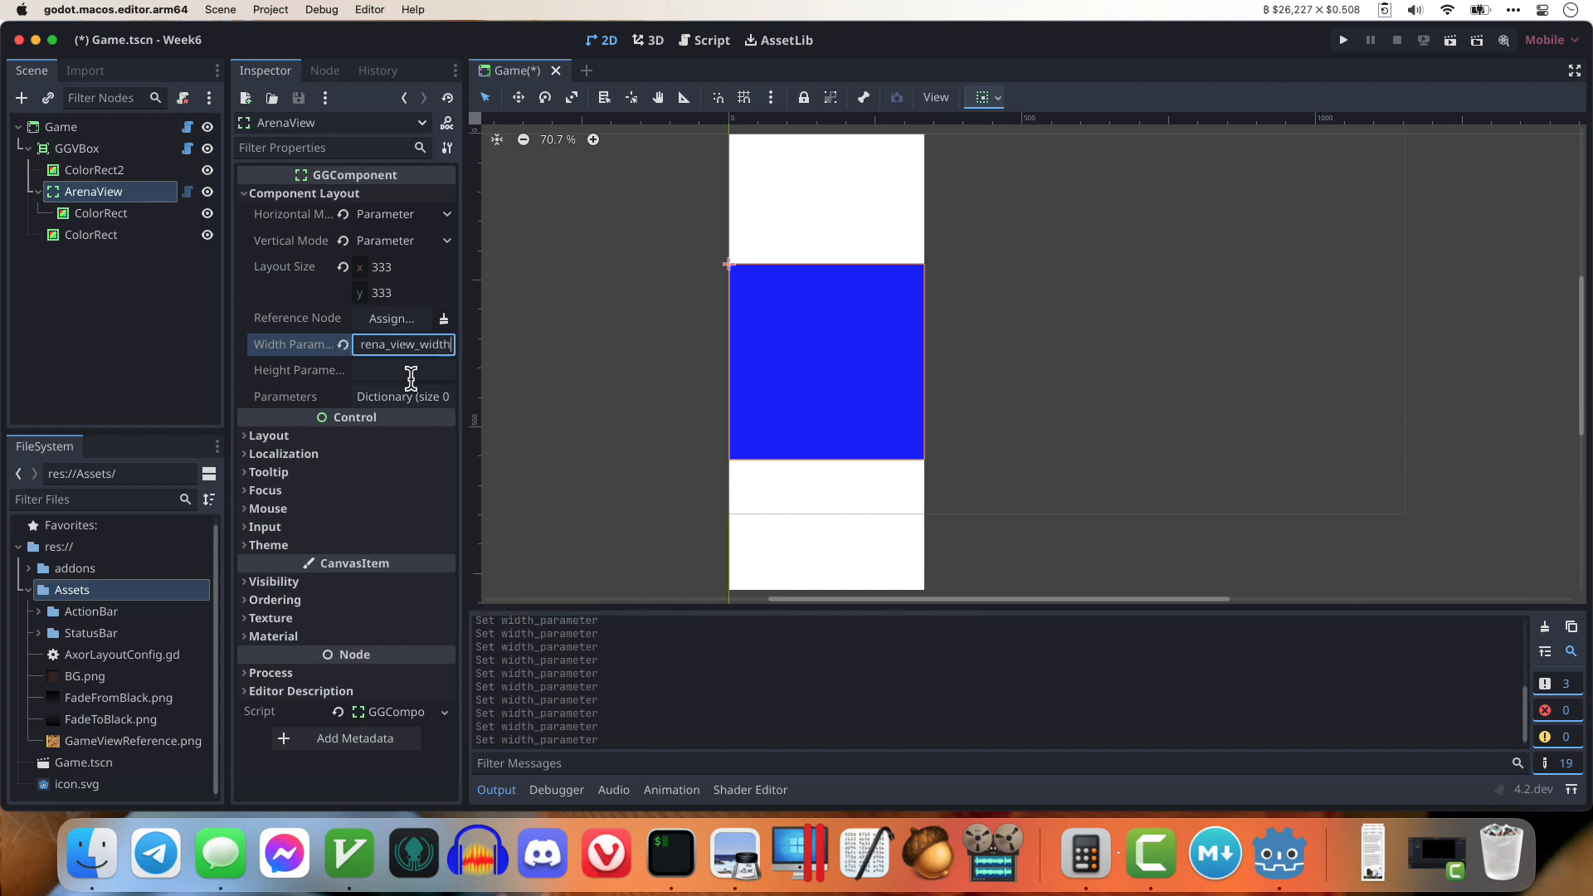
{"action": "left_click", "coordinate": [409, 370]}
{"action": "type", "text": "arena_view_height"}
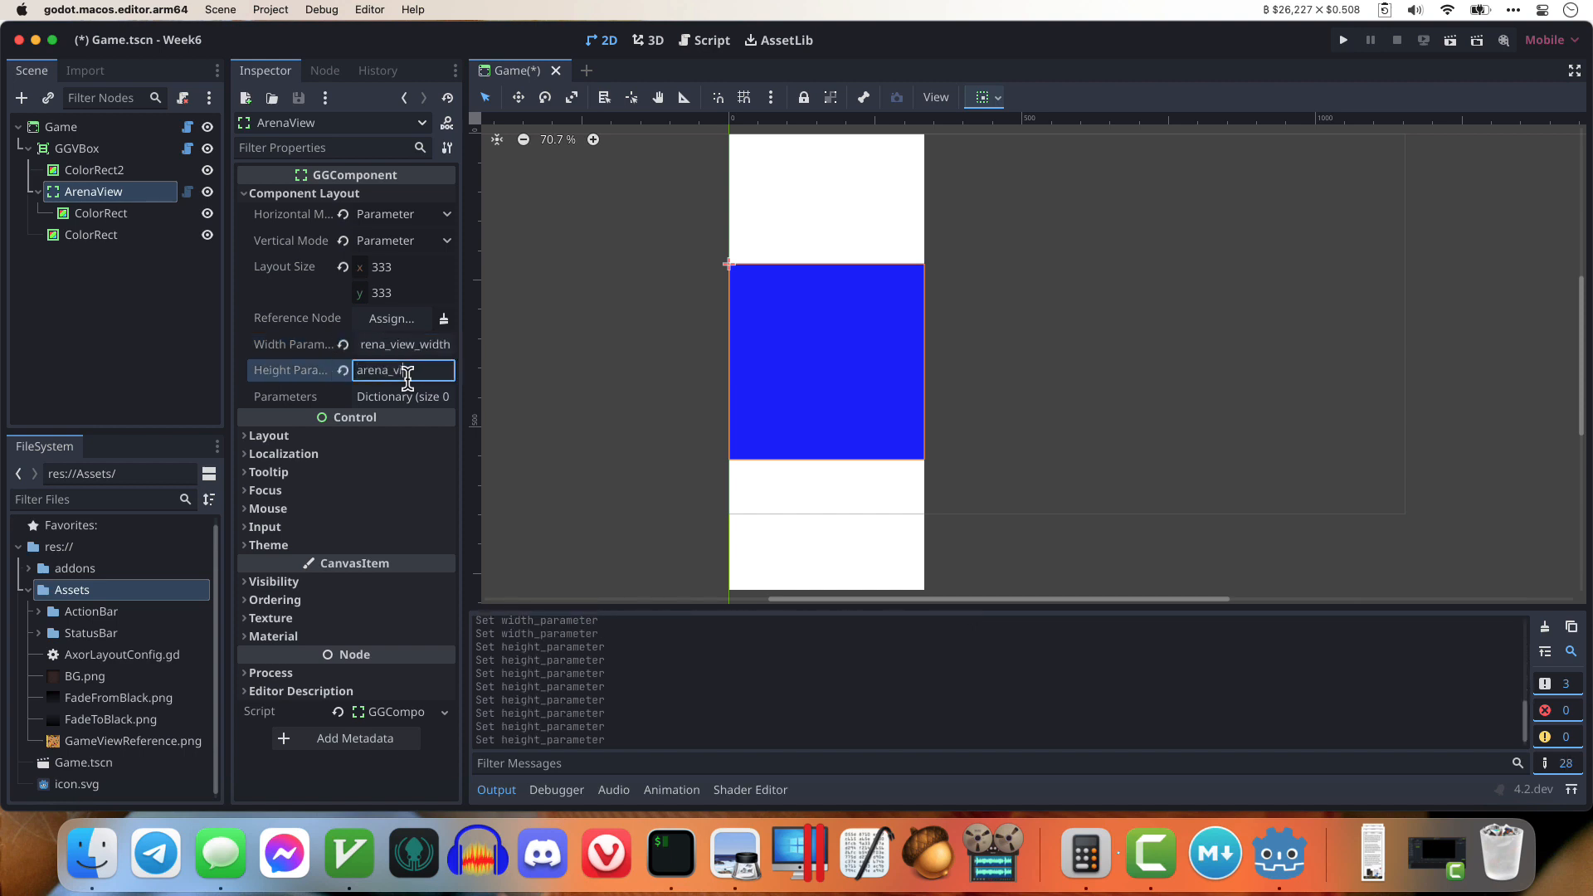
{"action": "key", "text": "Return"}
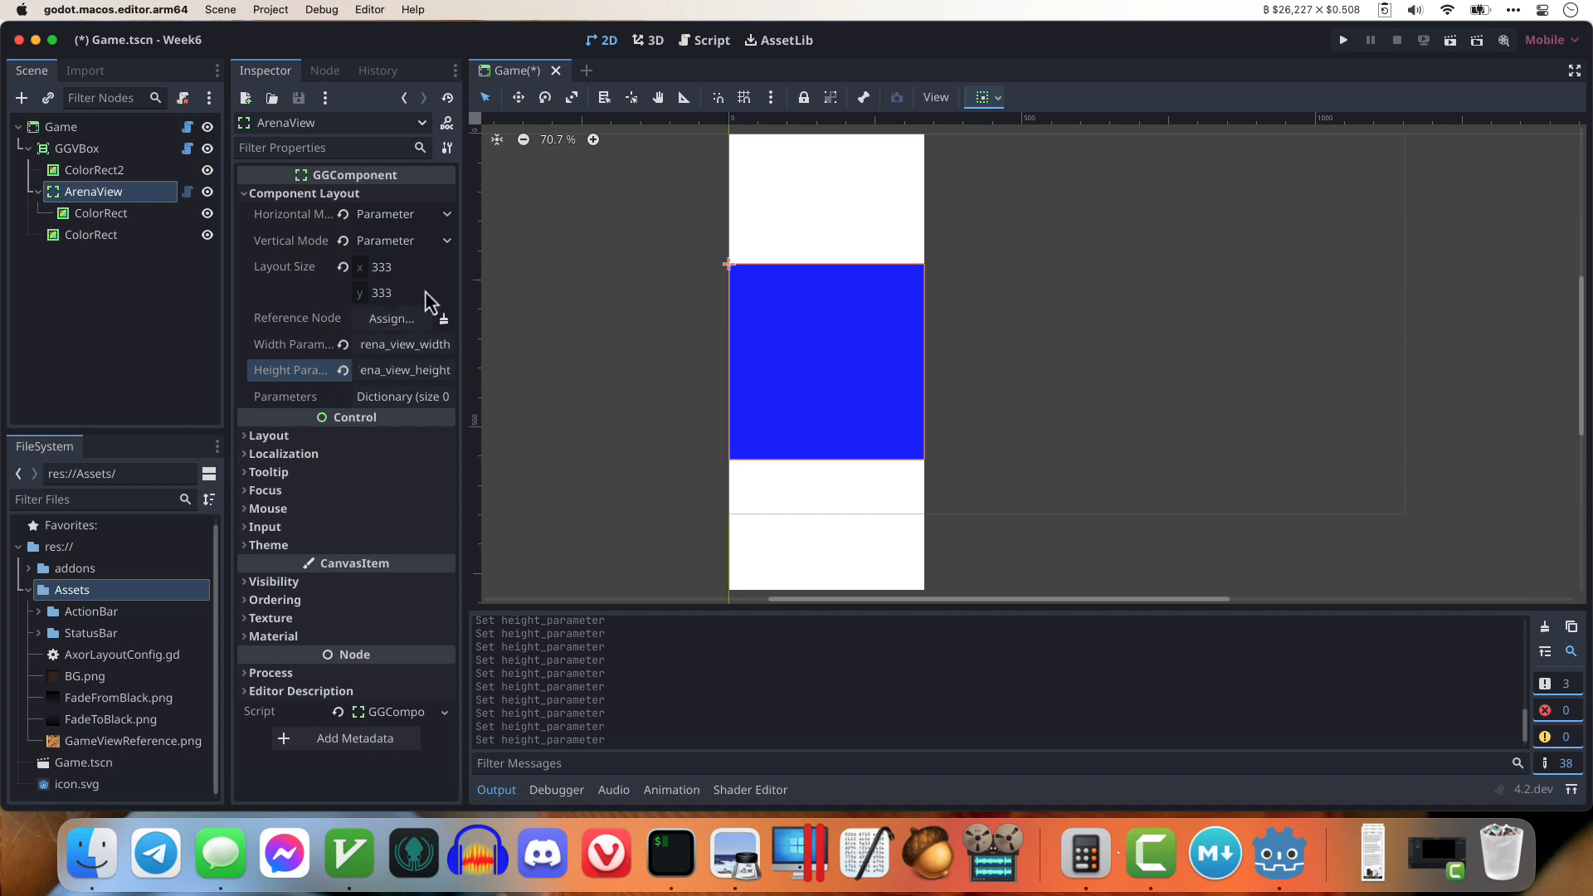
Step: Widen the property area to fit the full parameter names, and test-run the scene with the Parameter modes
{"action": "left_click_drag", "start_coordinate": [462, 288], "coordinate": [494, 291]}
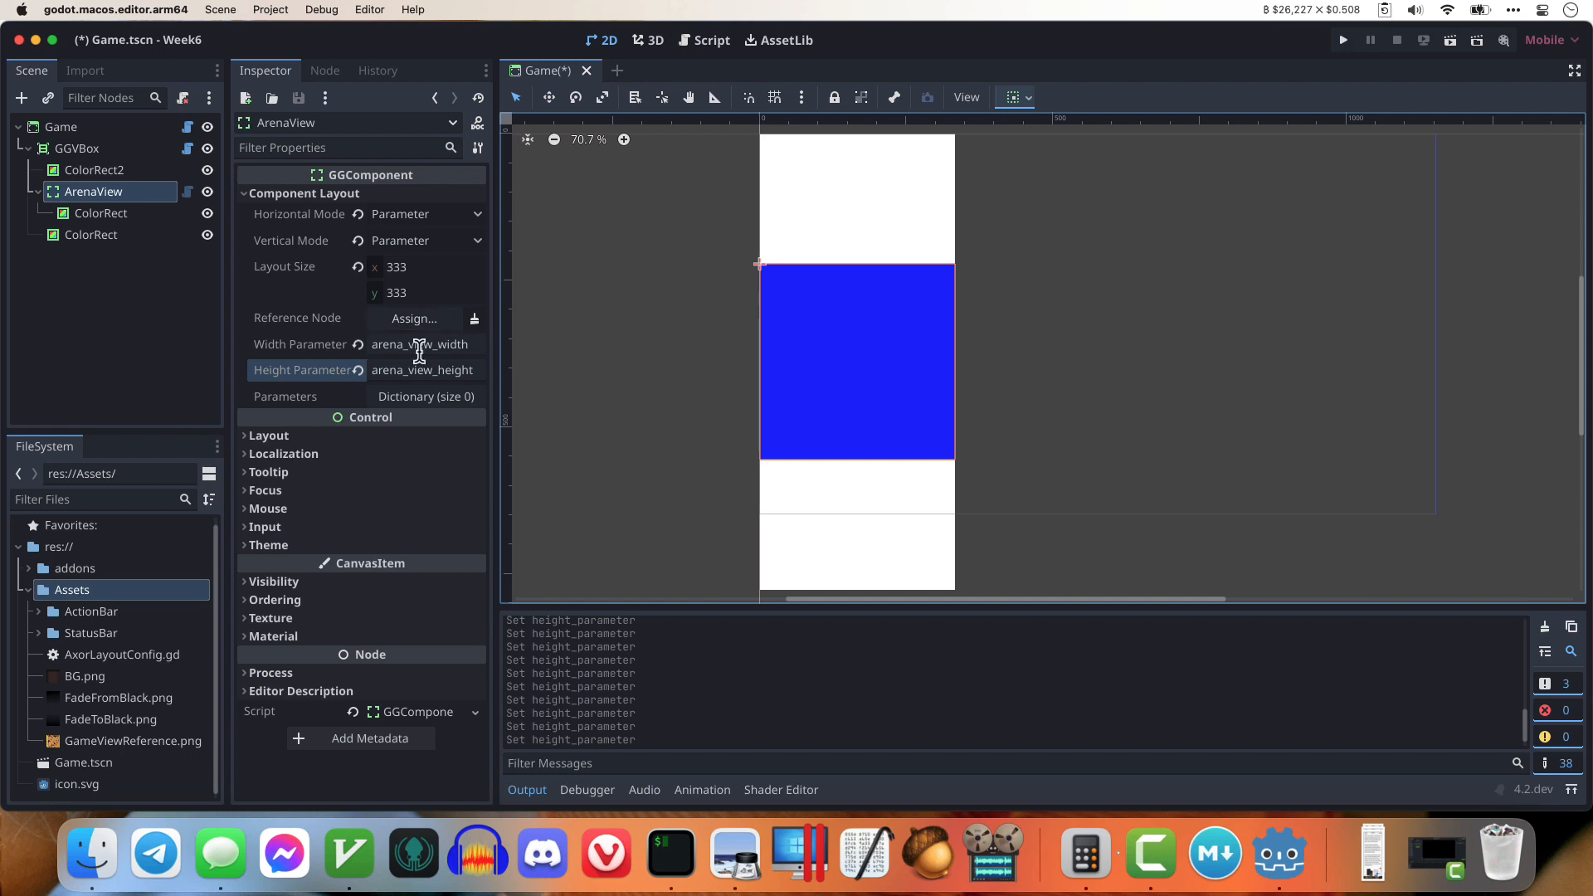
{"action": "key", "text": "super+r"}
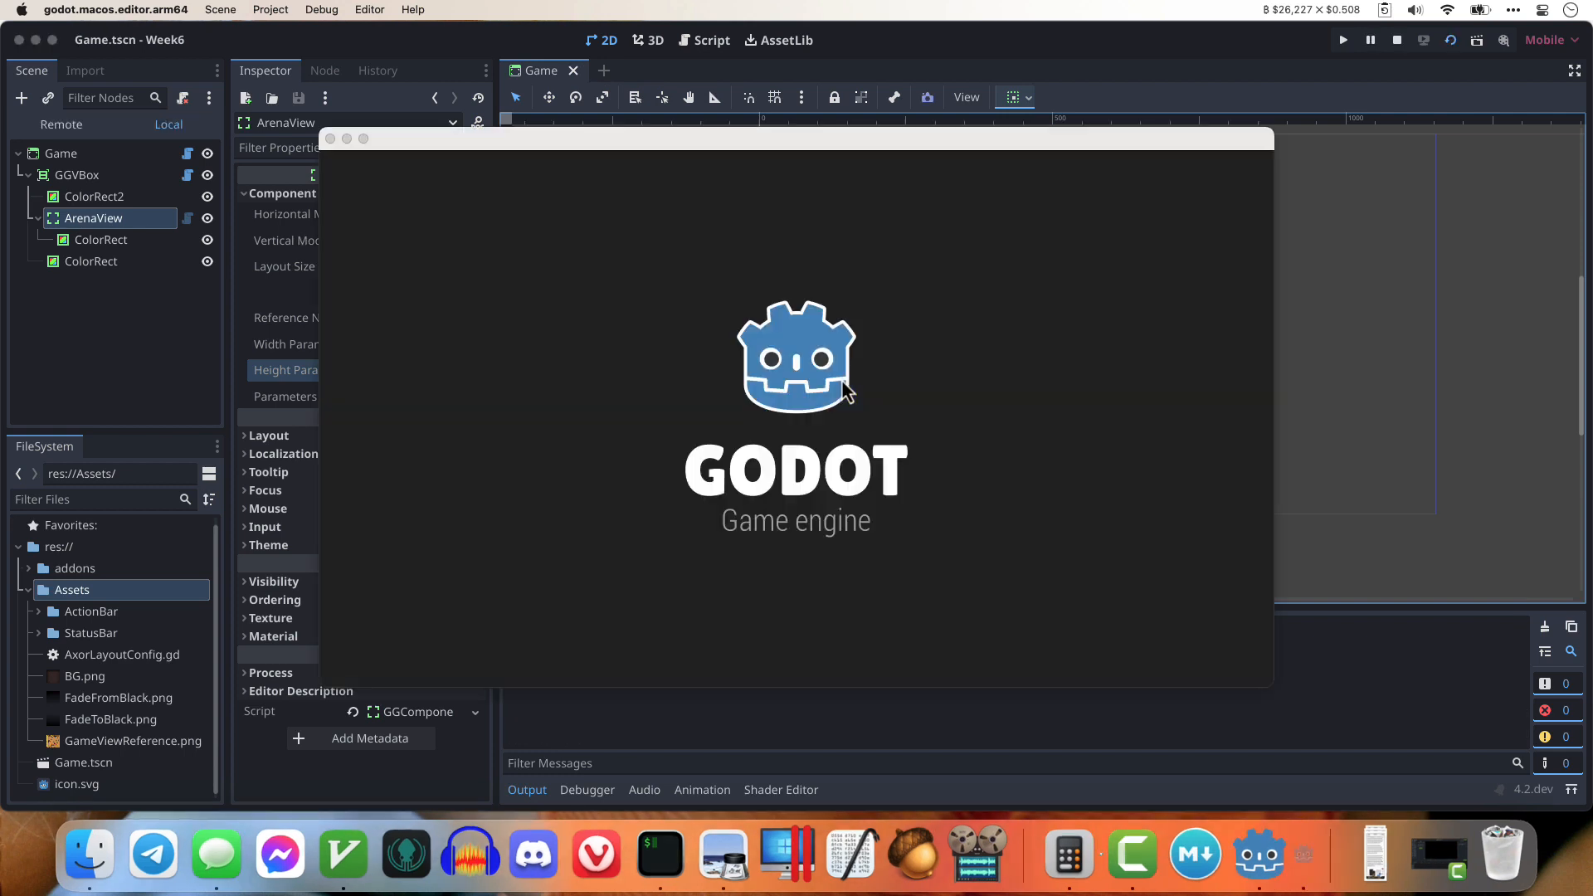
{"action": "left_click", "coordinate": [669, 114]}
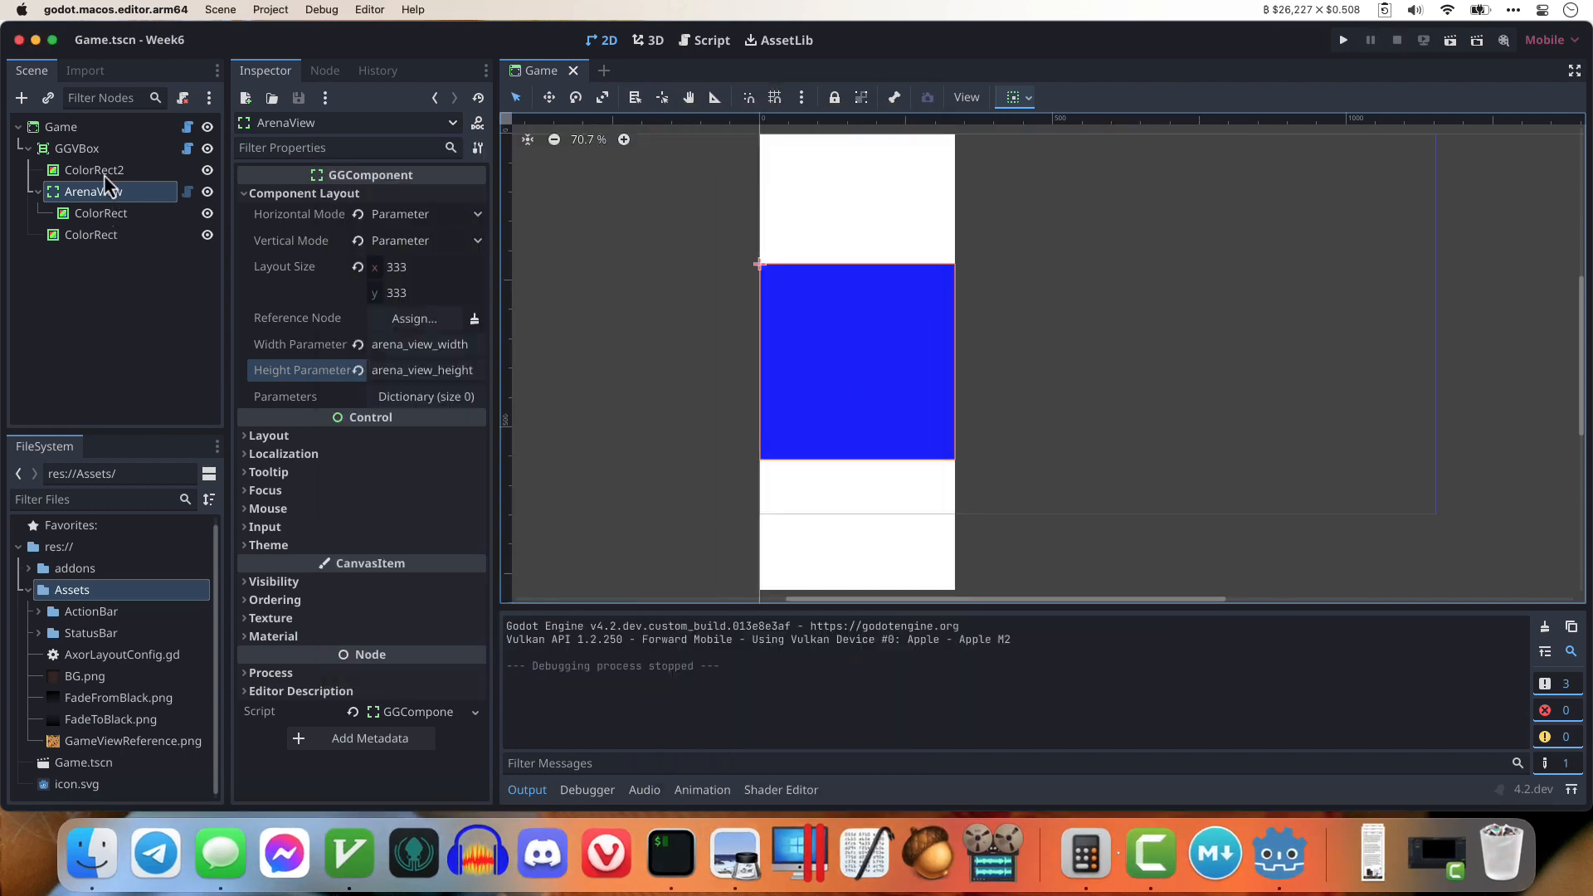
Step: Add an arena_view_width entry with the integer value 333 to the Game node's Parameters dictionary
{"action": "left_click", "coordinate": [79, 129]}
{"action": "left_click", "coordinate": [301, 259]}
{"action": "left_click", "coordinate": [428, 464]}
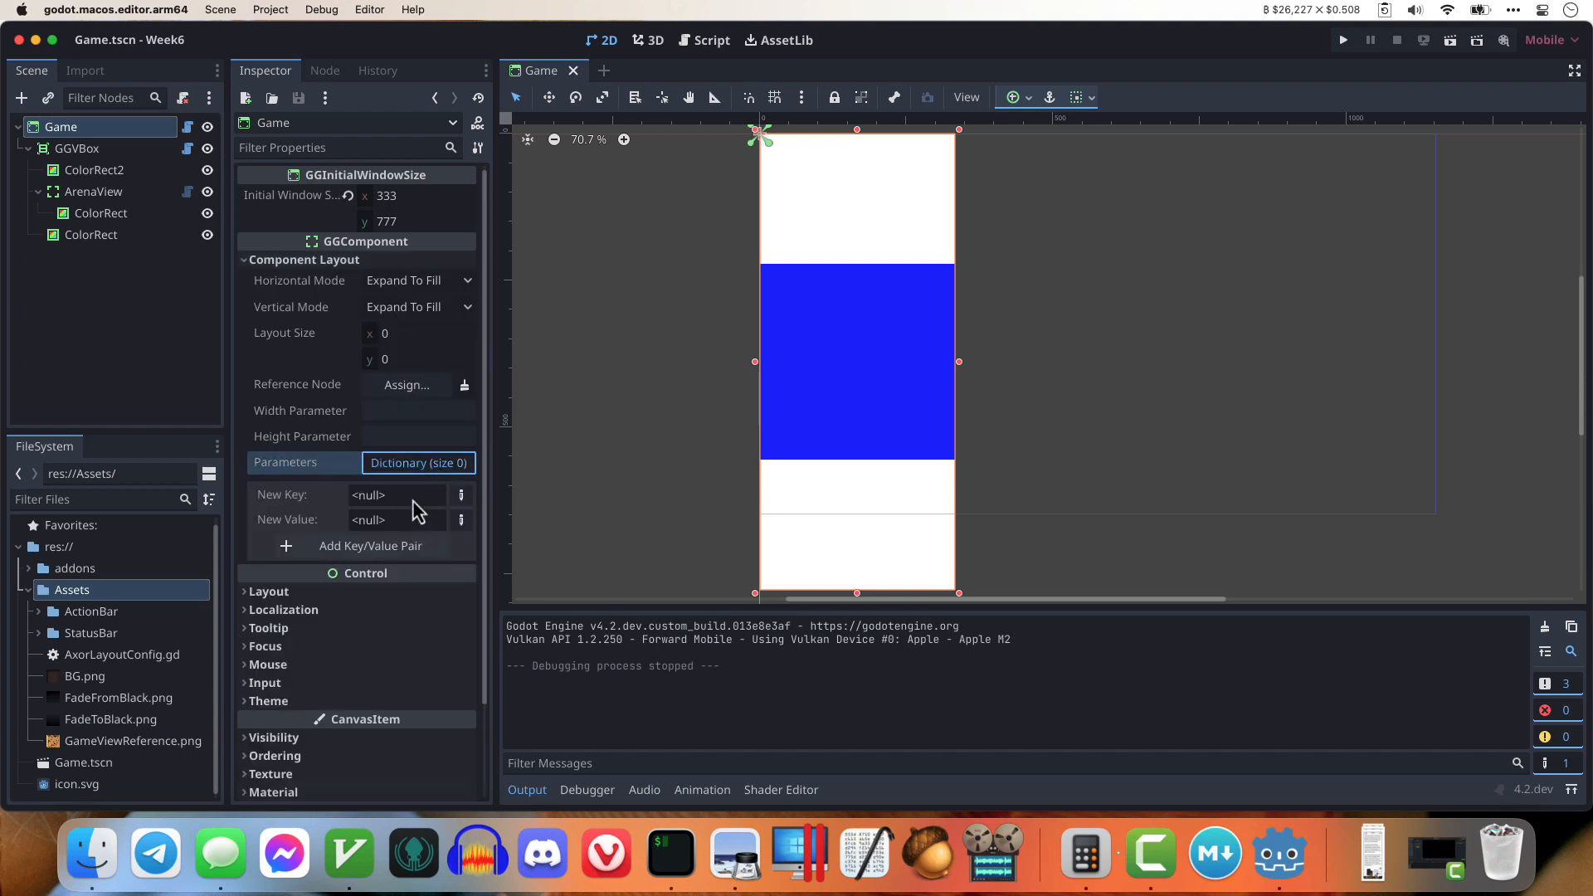
{"action": "left_click", "coordinate": [461, 494]}
{"action": "left_click", "coordinate": [391, 132]}
{"action": "left_click", "coordinate": [461, 520]}
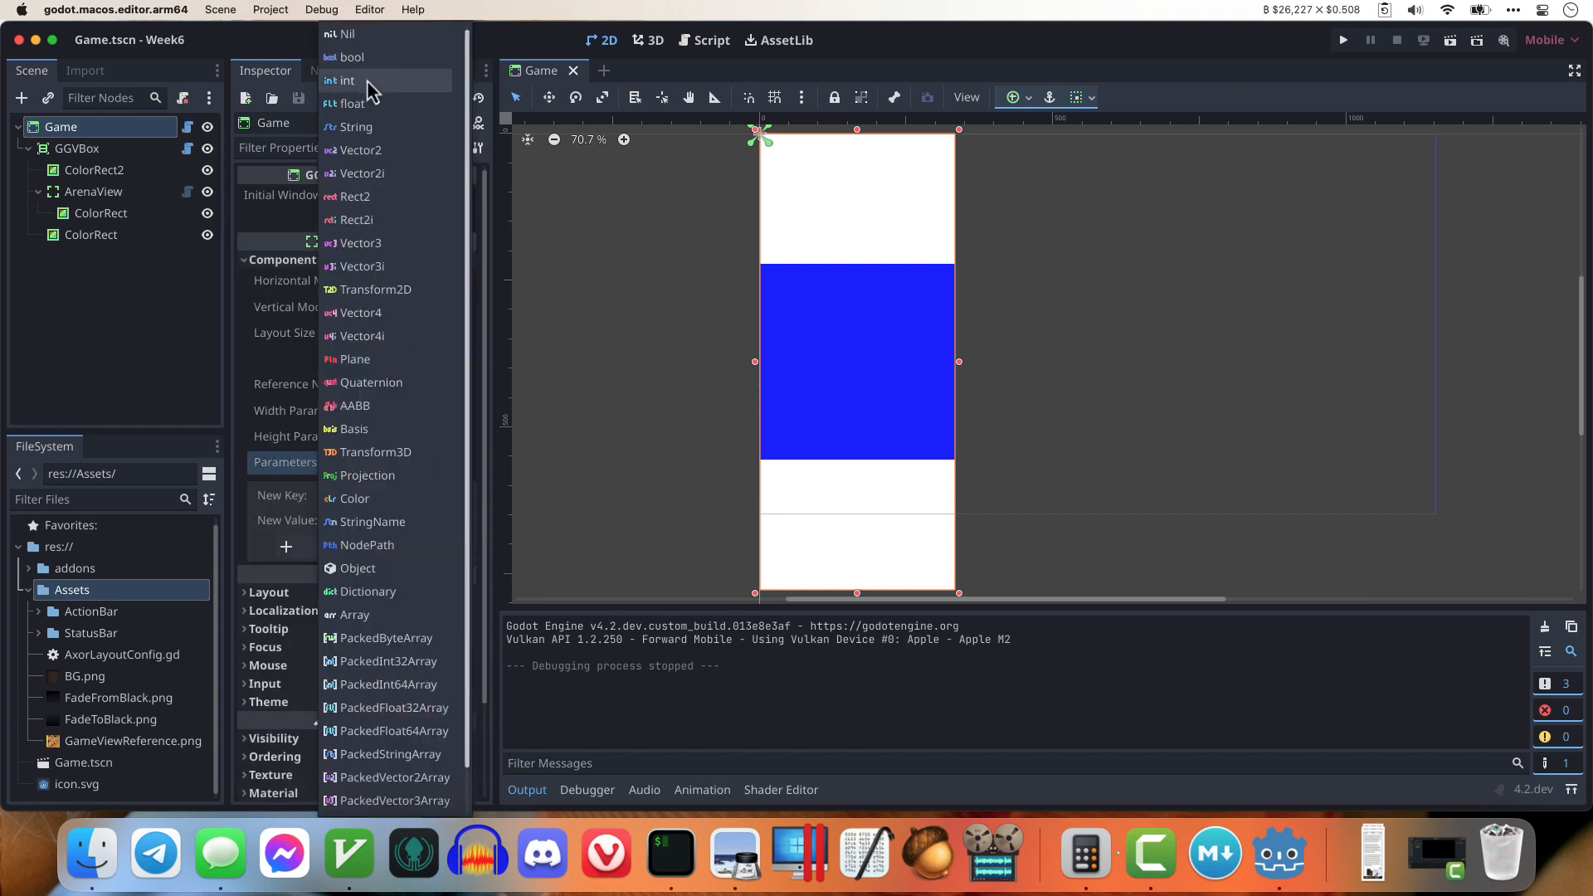
{"action": "left_click", "coordinate": [366, 90]}
{"action": "left_click", "coordinate": [385, 495]}
{"action": "type", "text": "arena_view_width"}
{"action": "key", "text": "Tab"}
{"action": "type", "text": "333"}
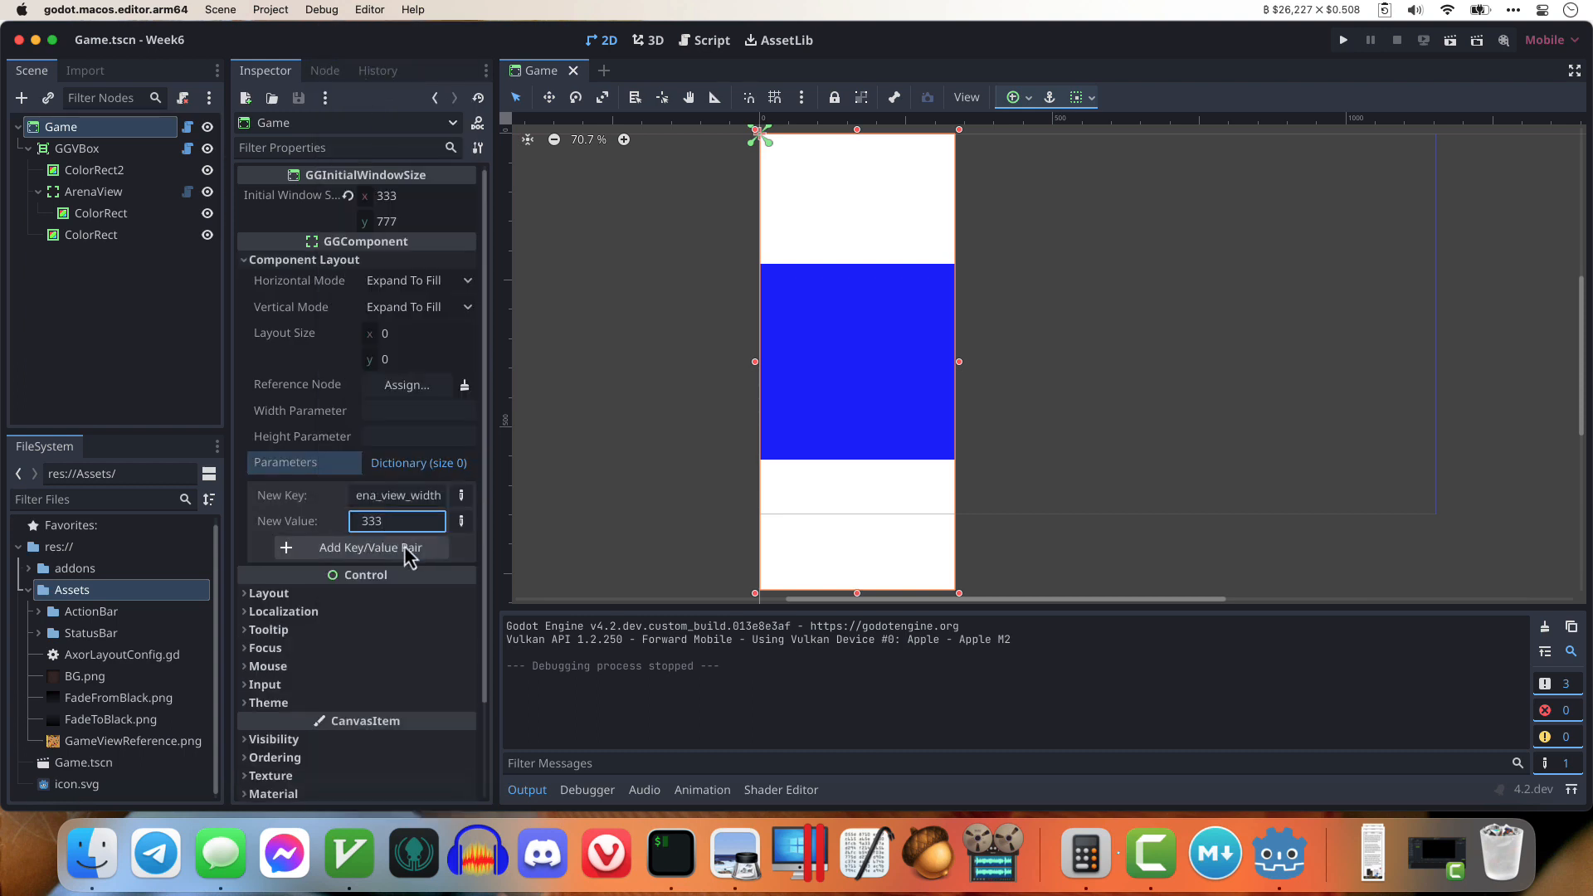
{"action": "left_click", "coordinate": [409, 550]}
Step: Add an arena_view_height entry with the integer value 400 to the Game node's Parameters dictionary
{"action": "left_click", "coordinate": [462, 546]}
{"action": "left_click", "coordinate": [514, 554]}
{"action": "left_click", "coordinate": [462, 546]}
{"action": "left_click", "coordinate": [367, 89]}
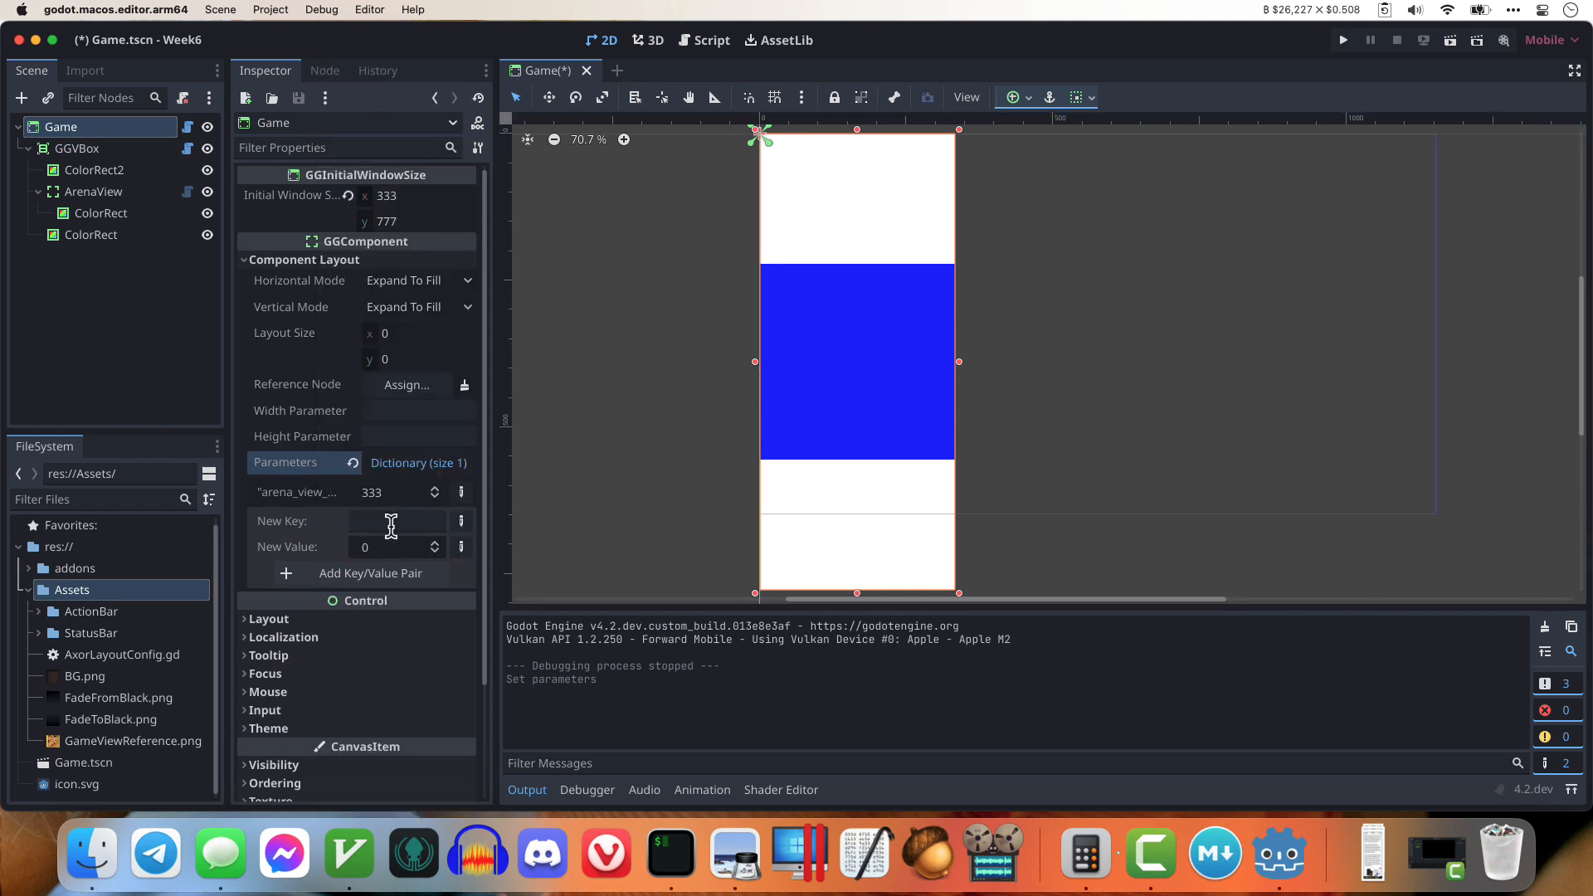
{"action": "left_click", "coordinate": [397, 523]}
{"action": "type", "text": "arena_view_height"}
{"action": "left_click", "coordinate": [379, 547]}
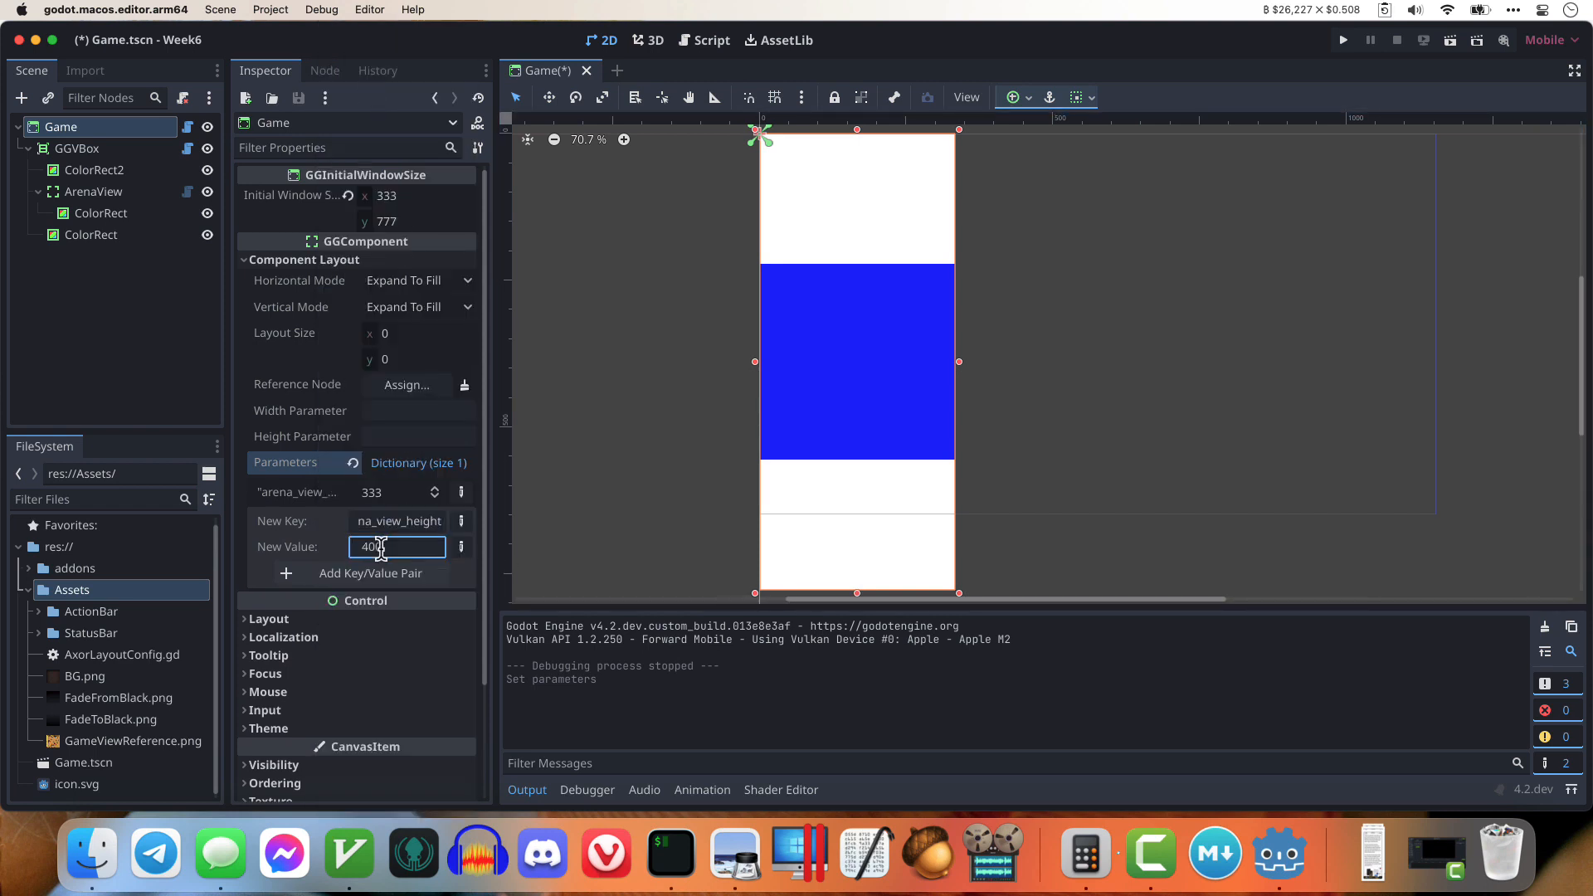
{"action": "left_click", "coordinate": [384, 575]}
Step: Try an arena_view_height value of 500, return it to 400, and test-run the scene
{"action": "left_click", "coordinate": [403, 516]}
{"action": "type", "text": "500"}
{"action": "key", "text": "Return"}
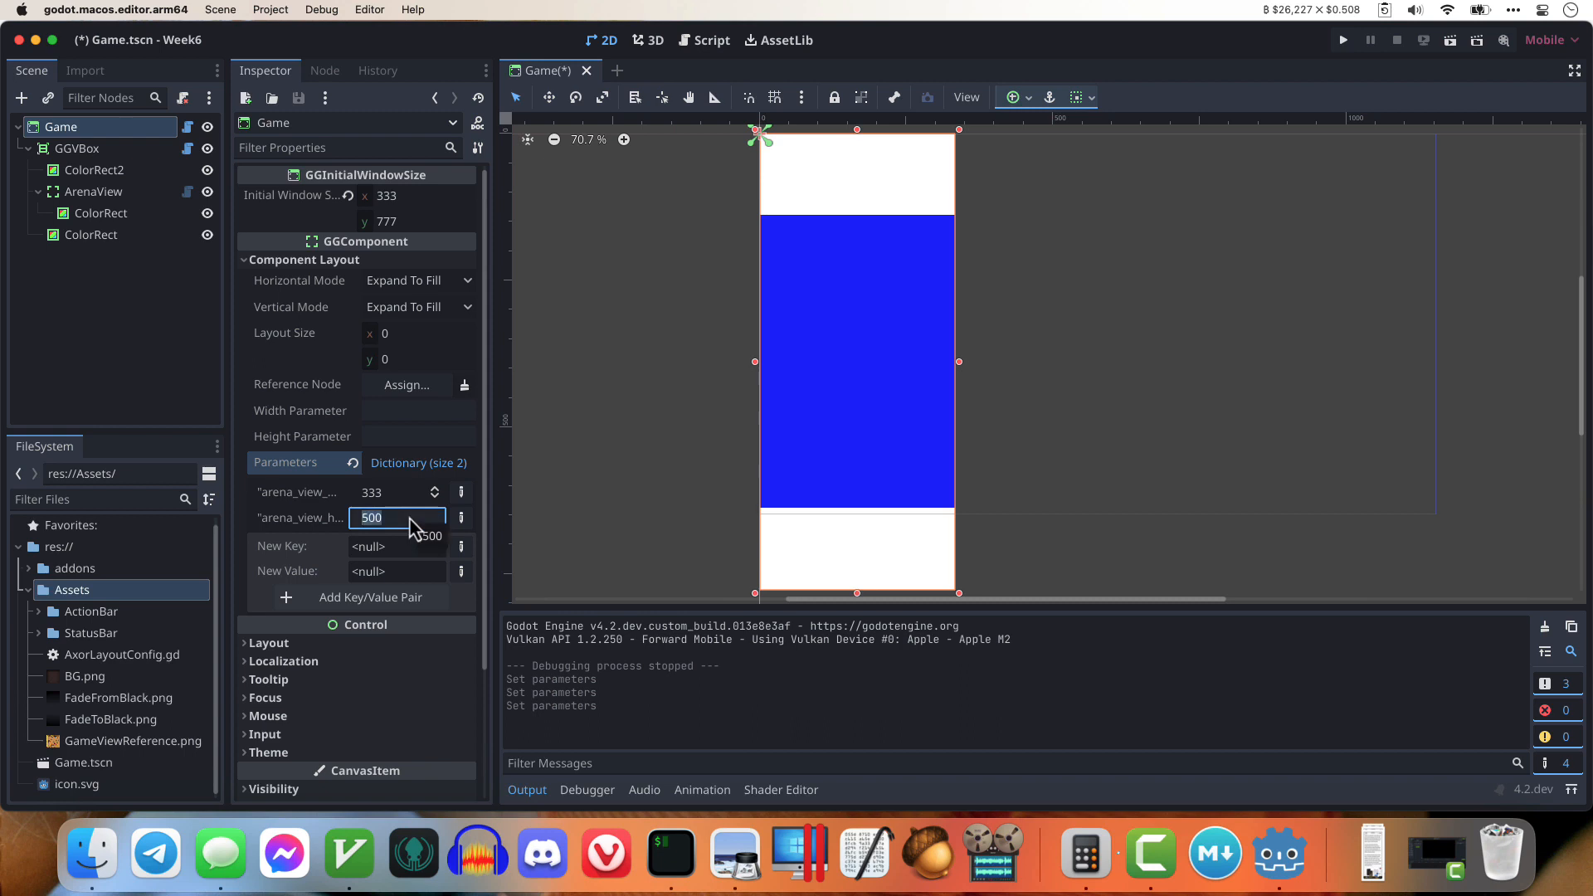
{"action": "key", "text": "super+b"}
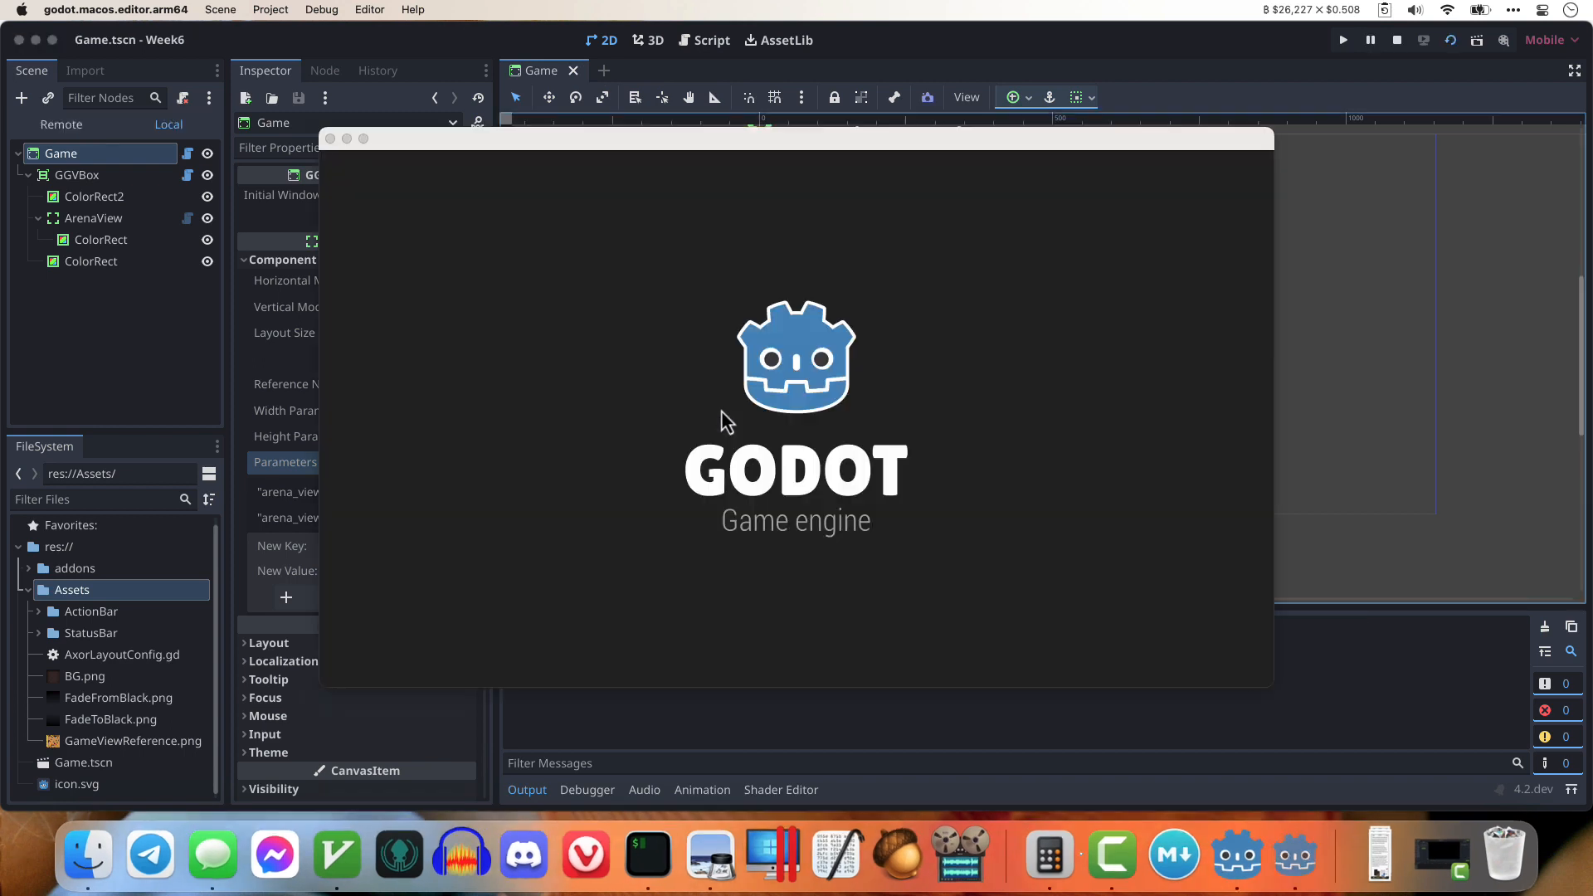
{"action": "key", "text": "super+q"}
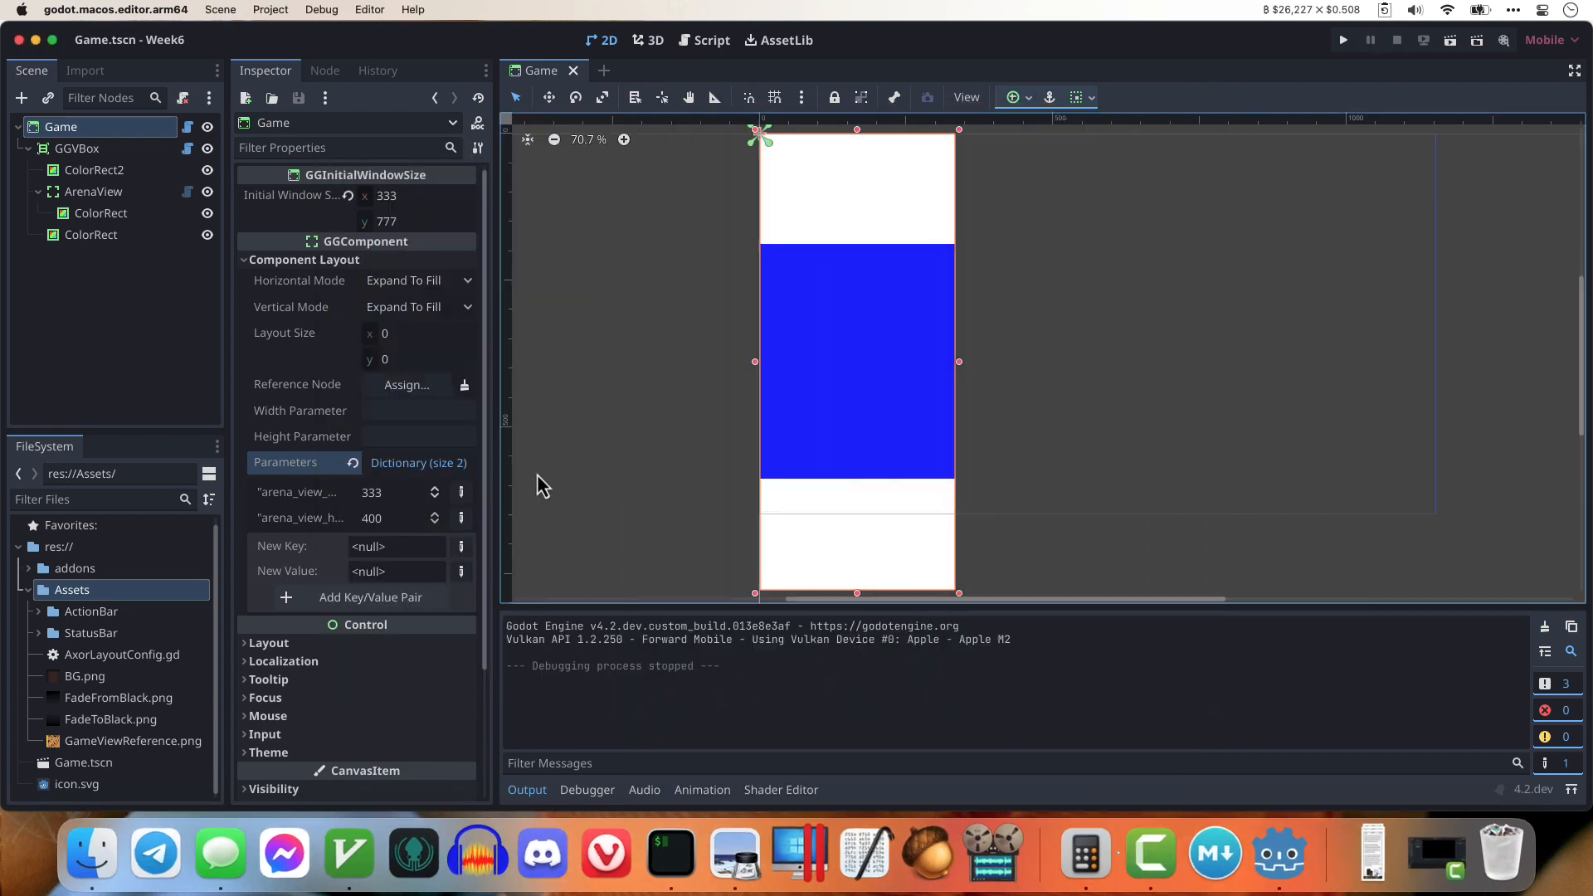
Step: Add a GGLayoutConfig node as a child of Game and move it above GGVBox
{"action": "left_click", "coordinate": [106, 150]}
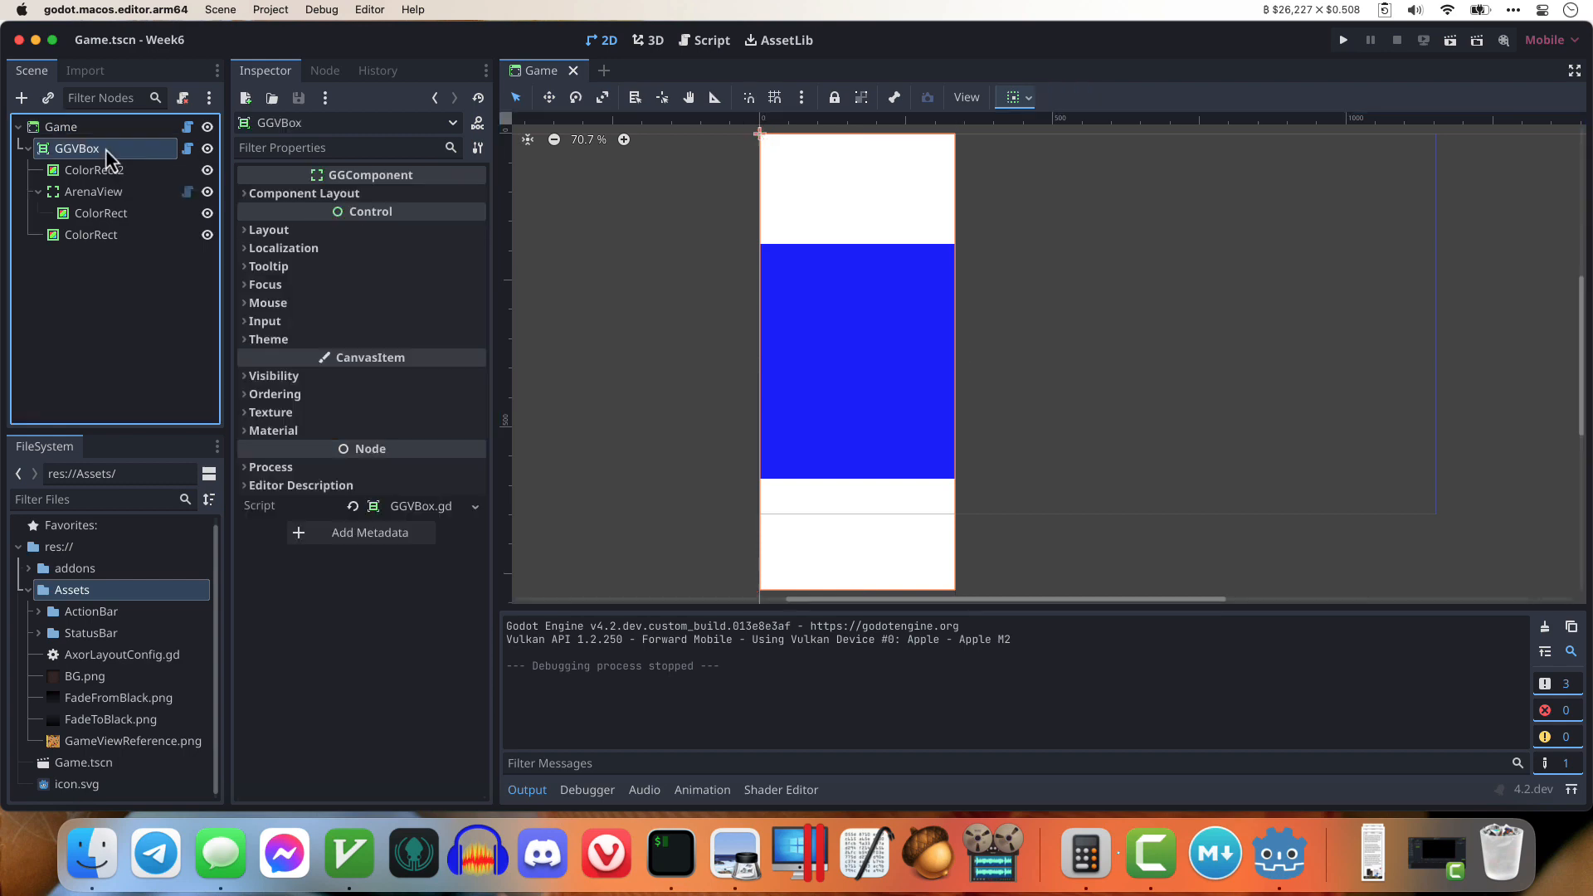
{"action": "left_click", "coordinate": [86, 130]}
{"action": "key", "text": "super+a"}
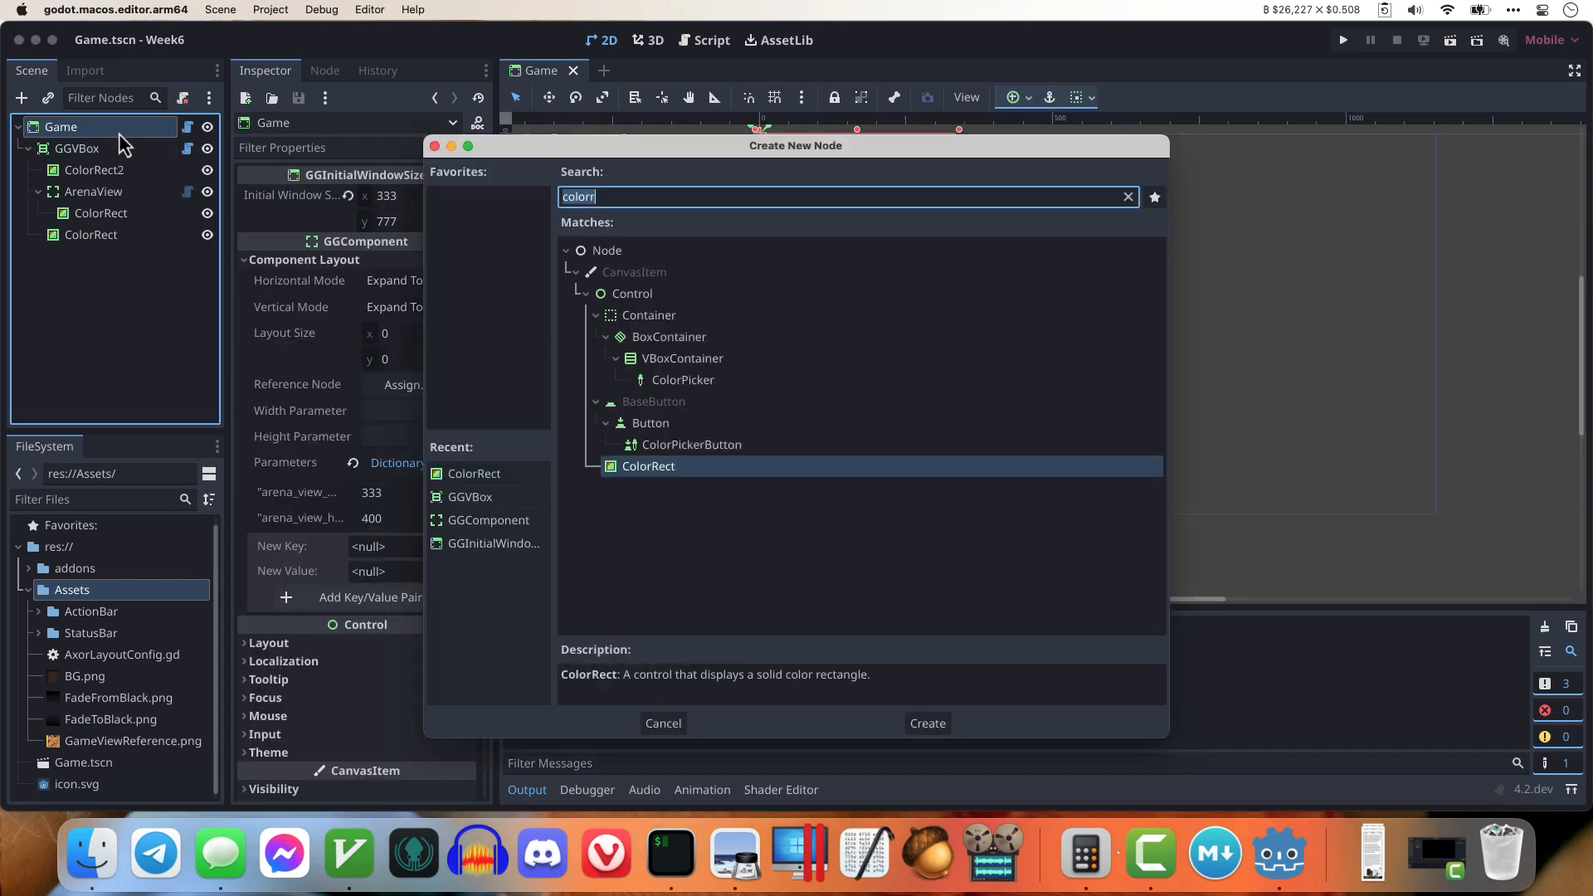
{"action": "type", "text": "gglayou"}
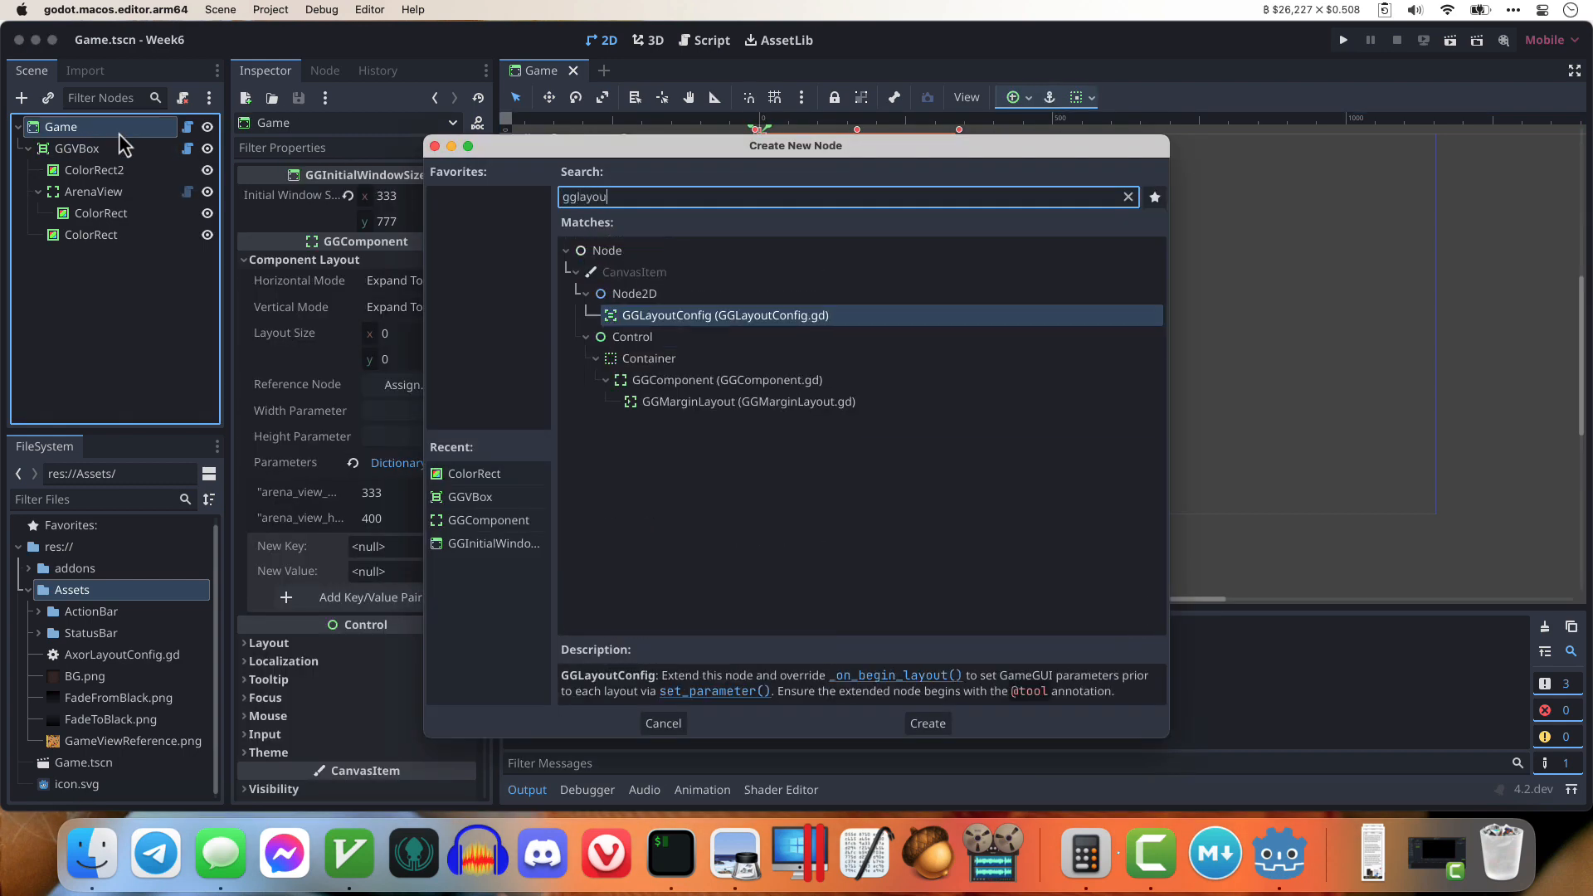
{"action": "double_click", "coordinate": [714, 321]}
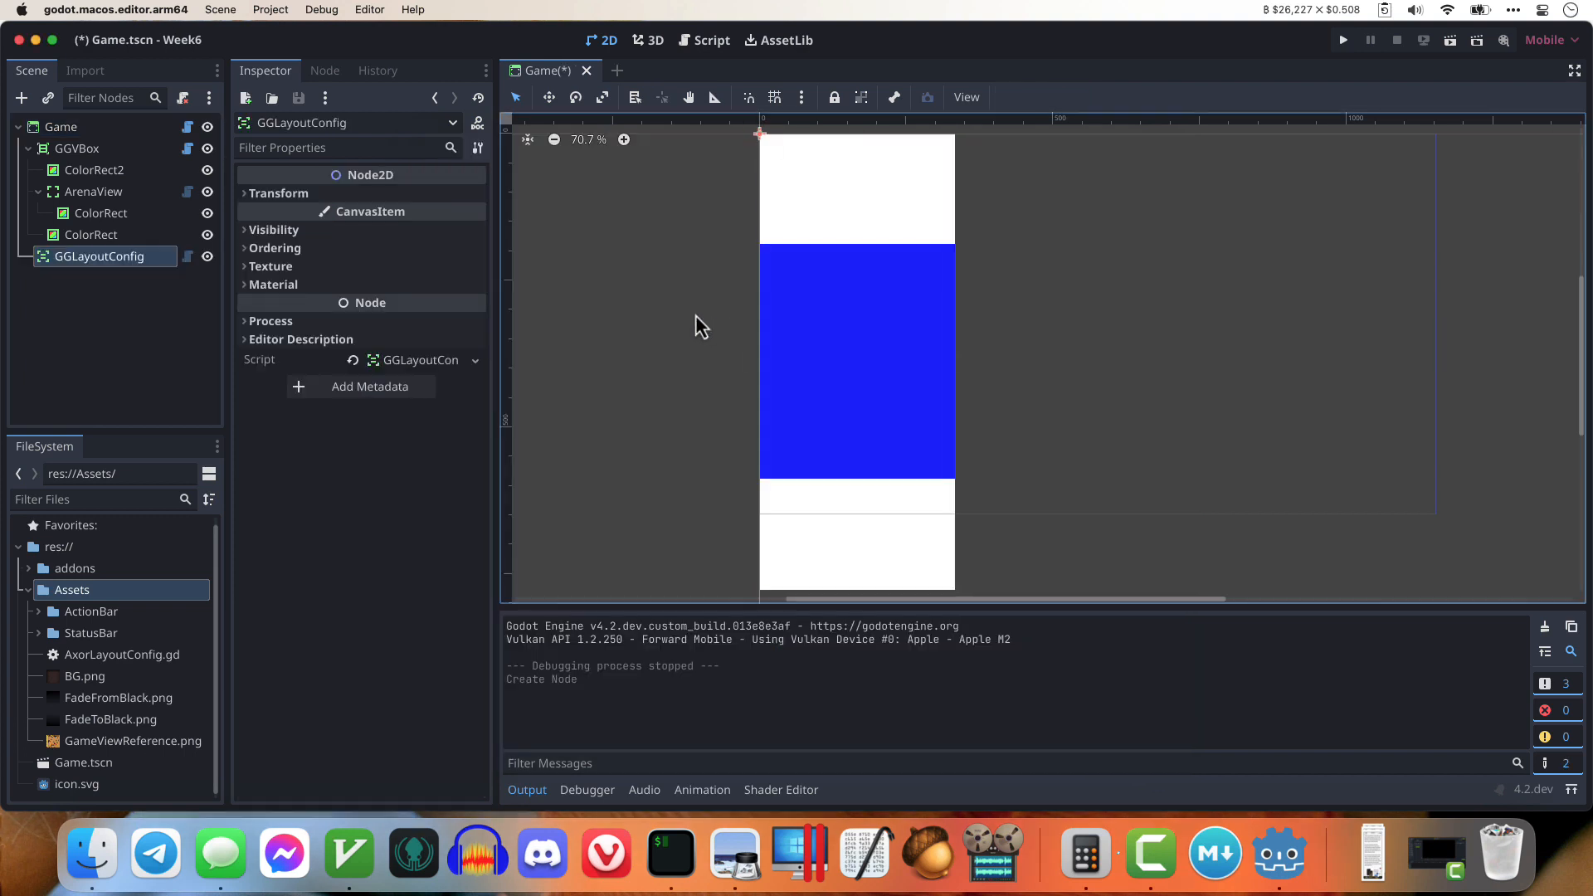
{"action": "left_click_drag", "start_coordinate": [81, 264], "coordinate": [90, 143]}
Step: Extend the GGLayoutConfig node's script with a new script file named LayoutConfig.gd
{"action": "right_click", "coordinate": [124, 152]}
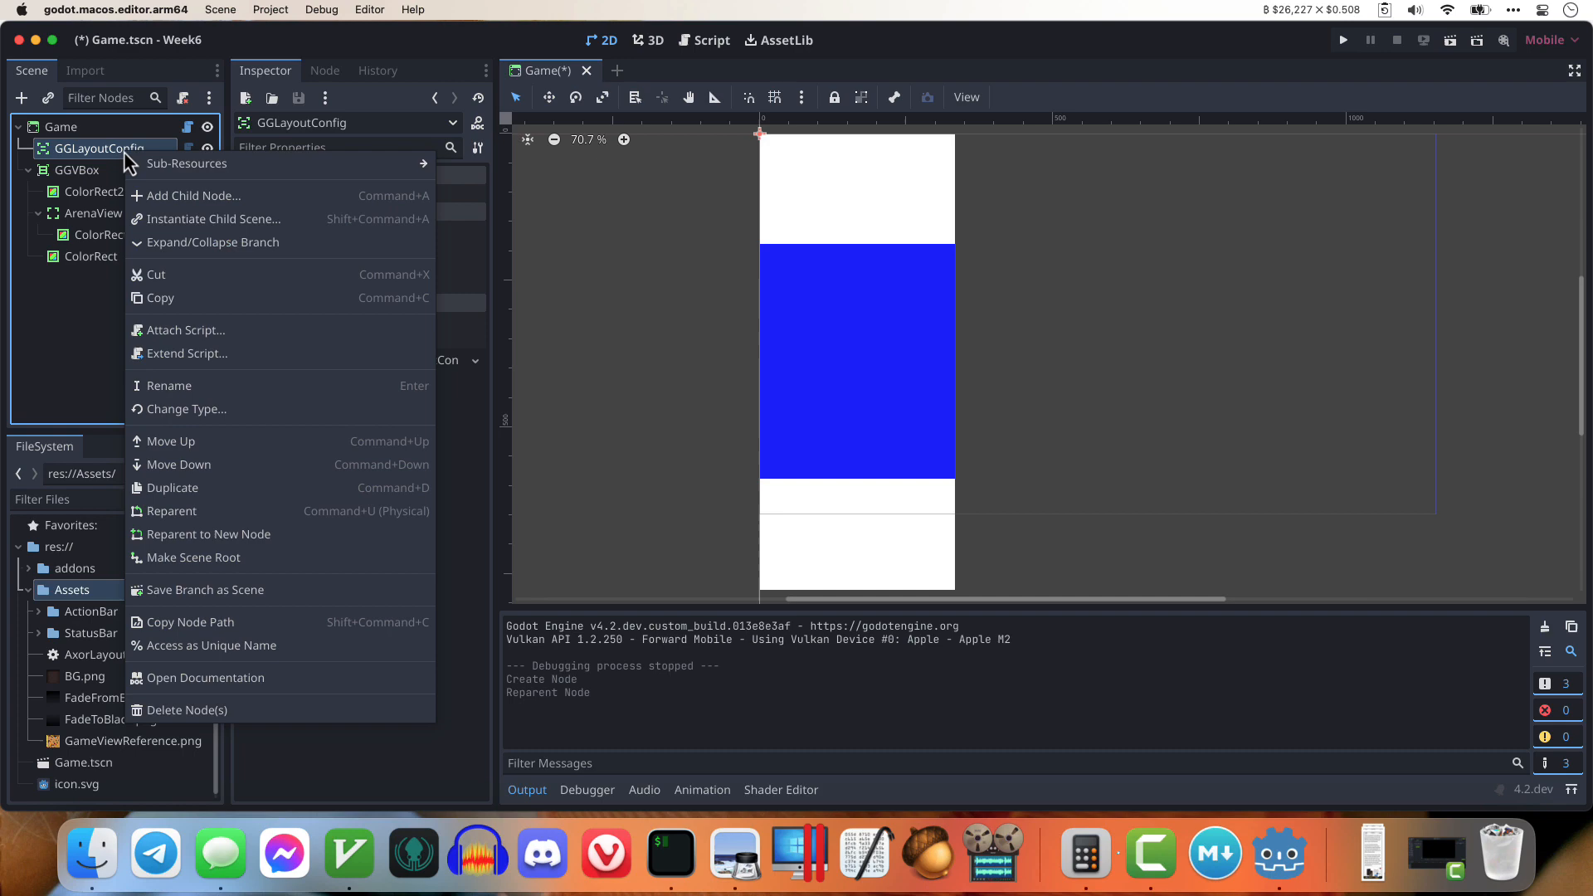
{"action": "left_click", "coordinate": [252, 355]}
{"action": "type", "text": "LayoutConfig"}
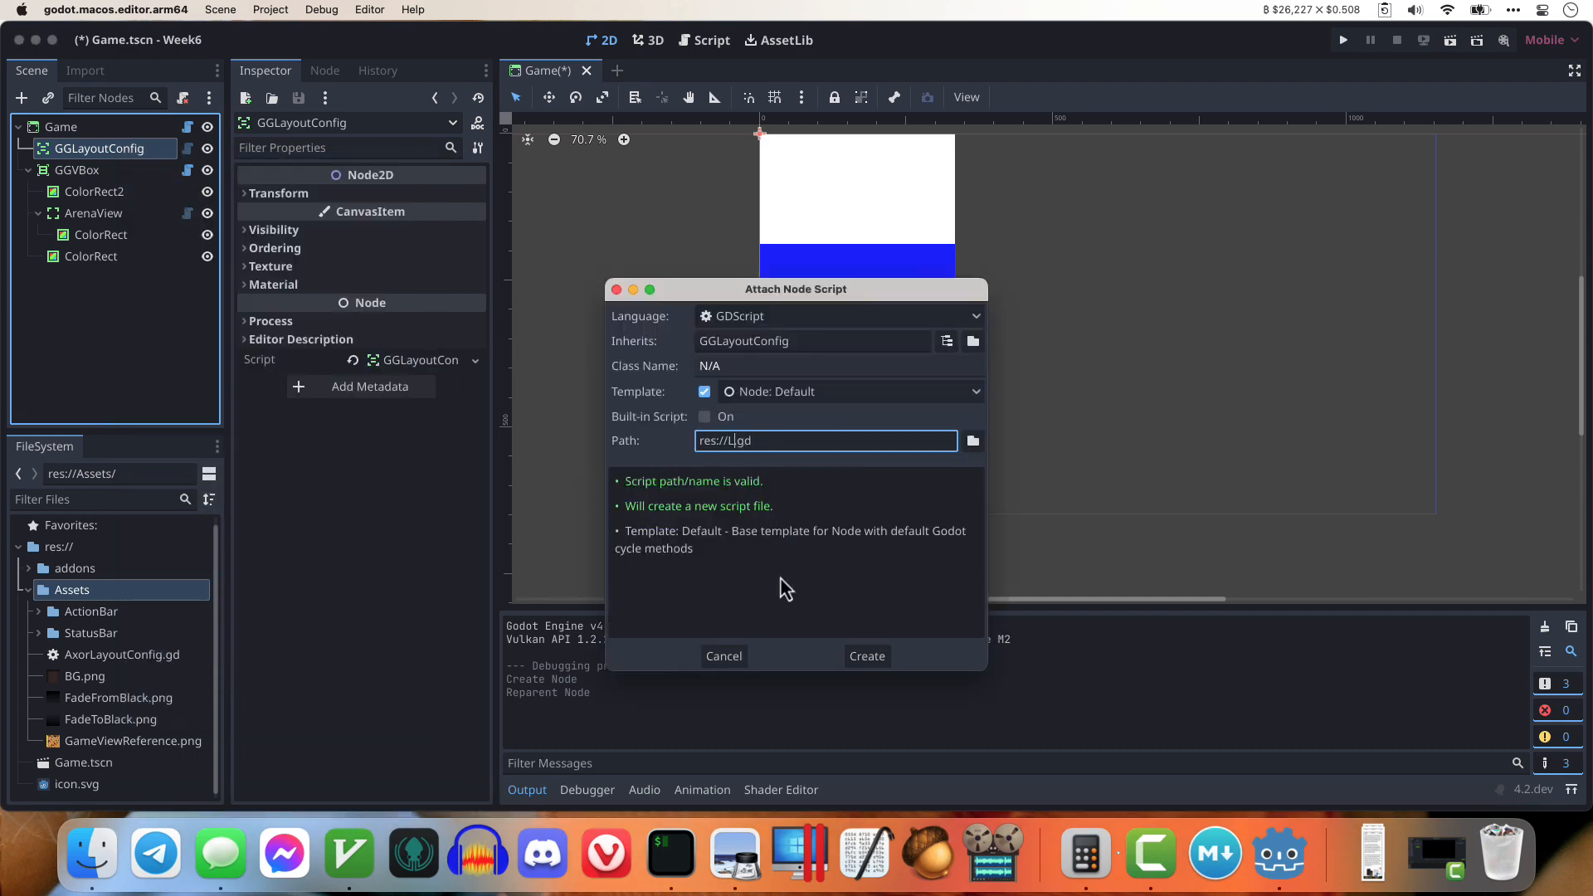
{"action": "left_click", "coordinate": [867, 655]}
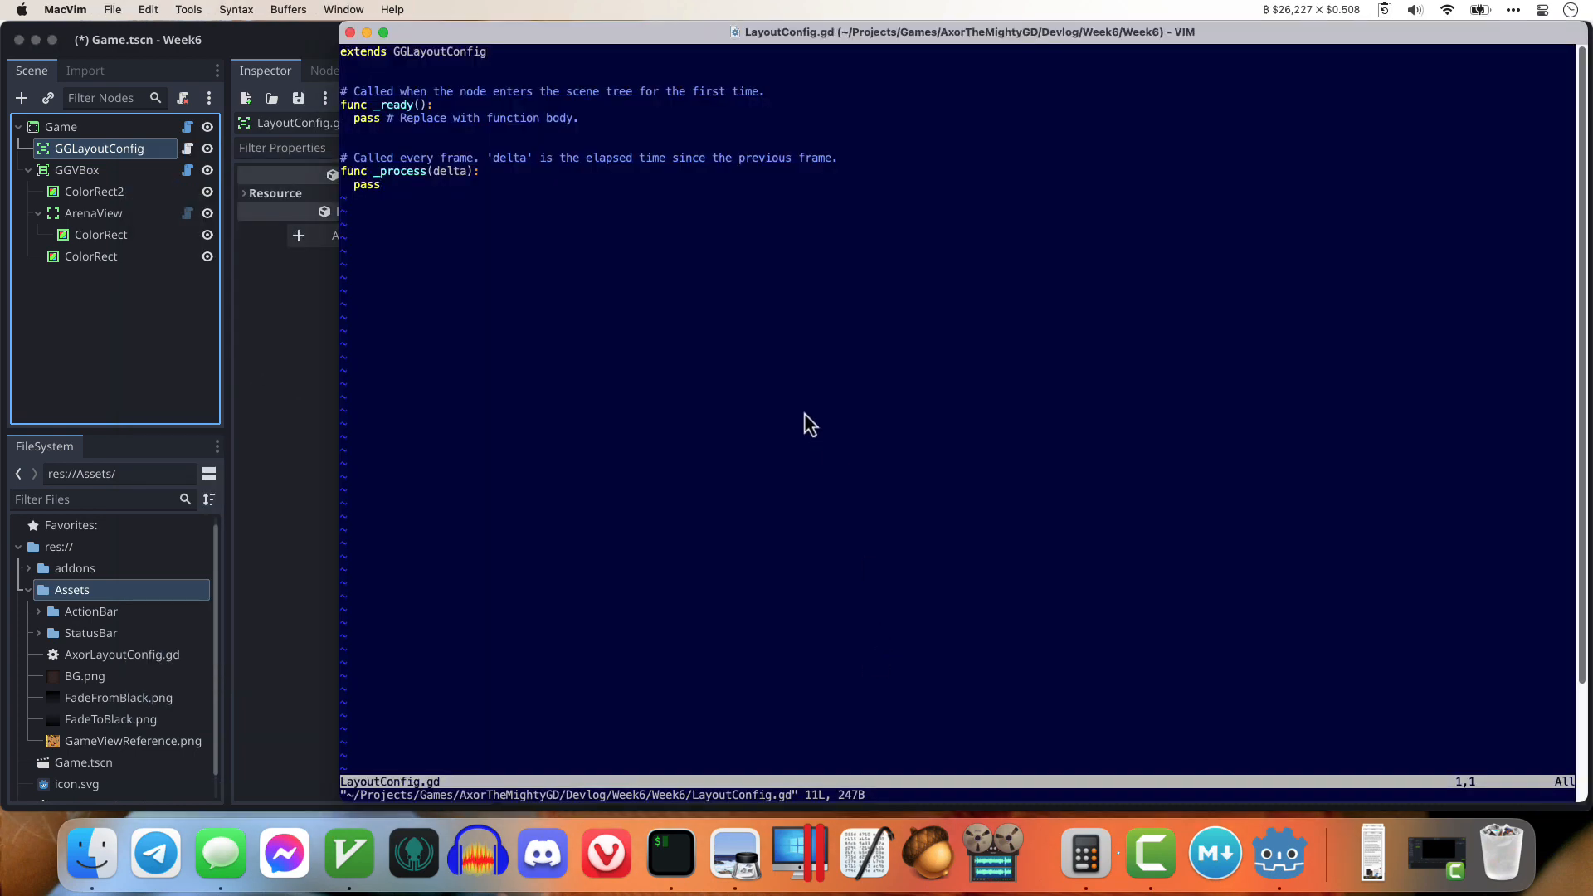
{"action": "type", "text": "GkO@tool"}
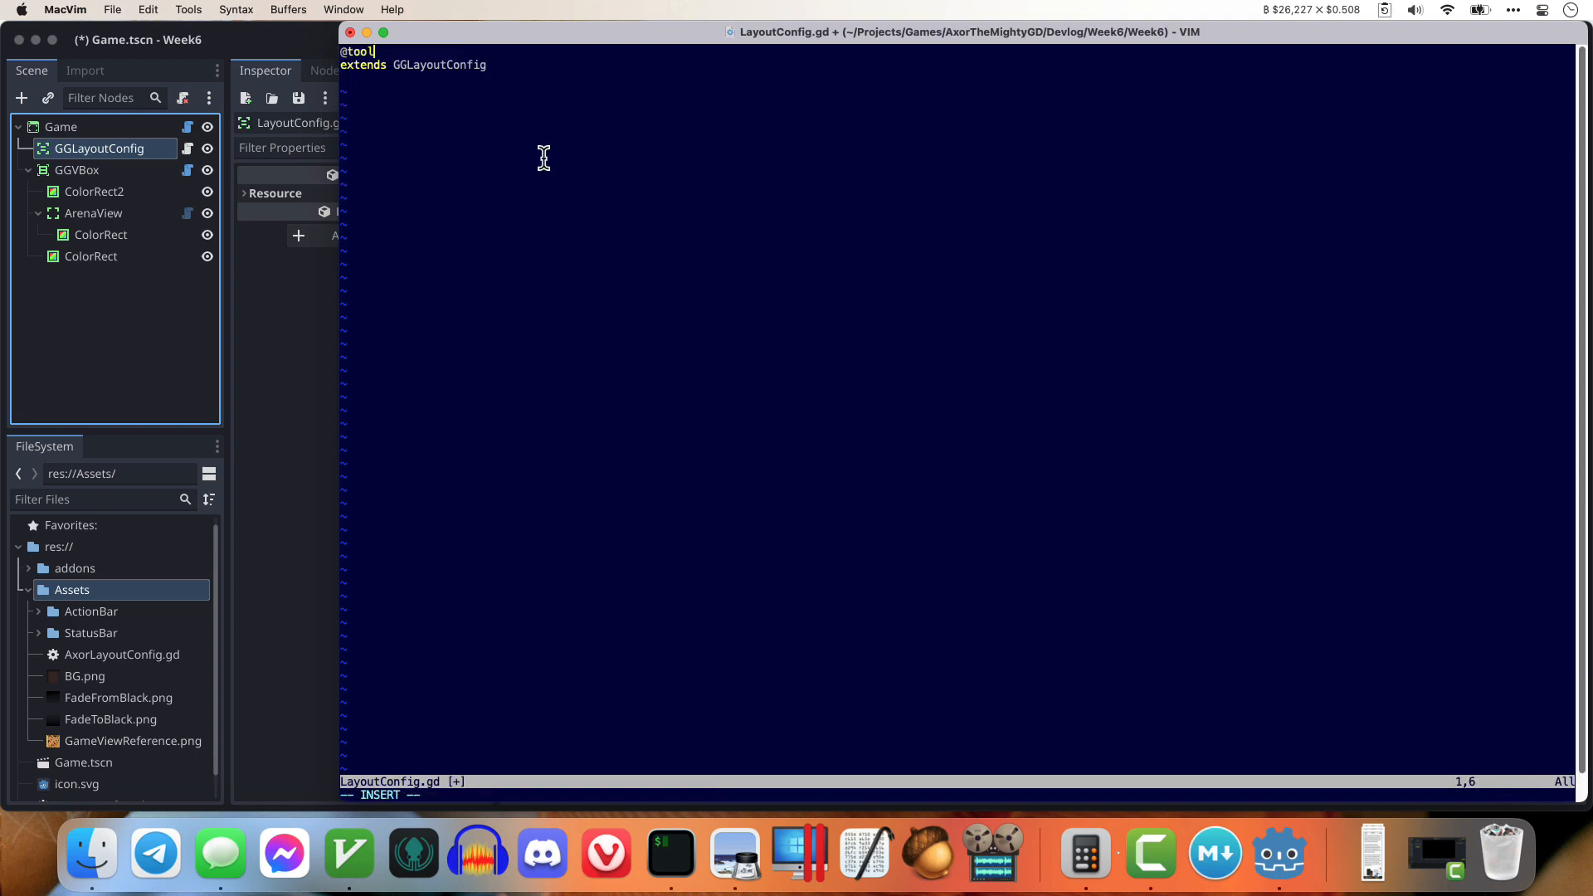
{"action": "key", "text": "Return"}
{"action": "key", "text": "Escape"}
{"action": "type", "text": "j:w"}
{"action": "key", "text": "Return"}
{"action": "key", "text": "j"}
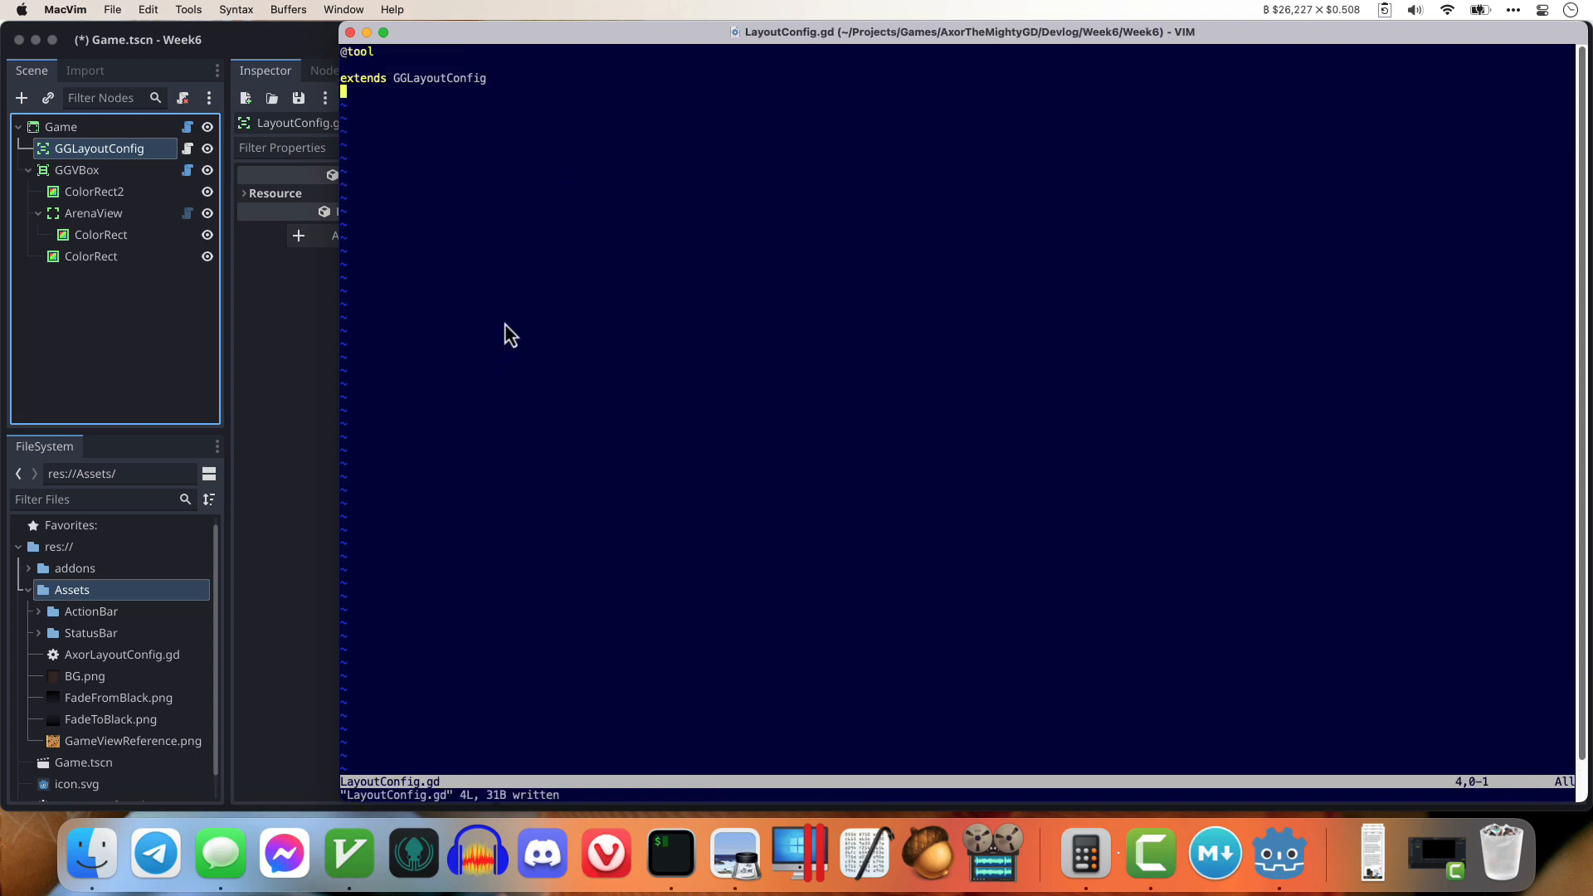
{"action": "key", "text": "super+w"}
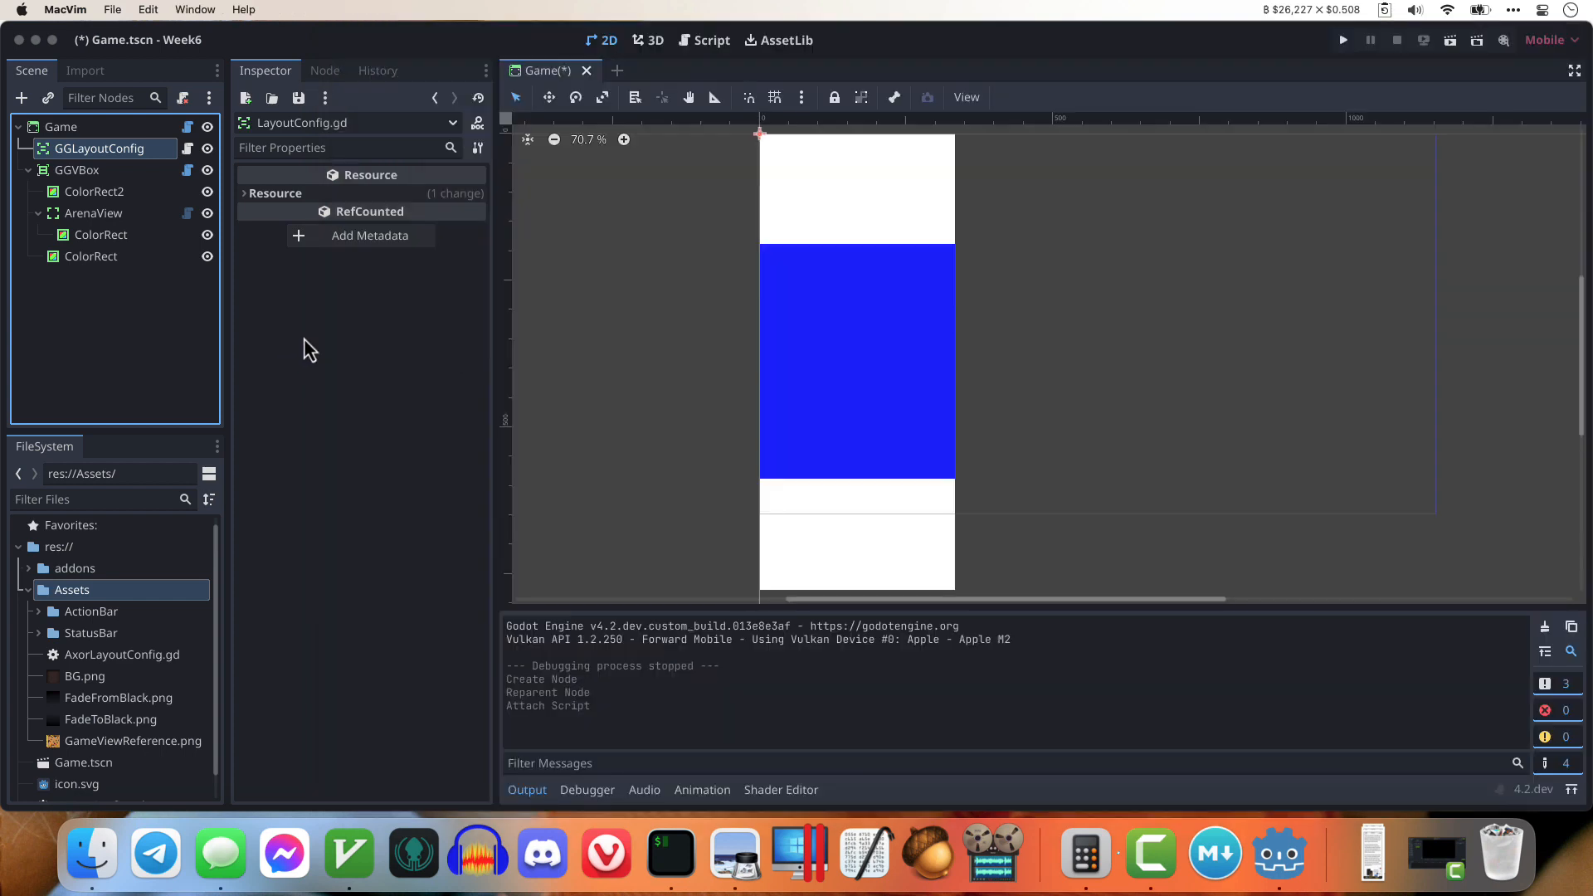
Step: Open AxorLayoutConfig.gd and unfold its _on_begin_layout function to look through the code
{"action": "double_click", "coordinate": [117, 657]}
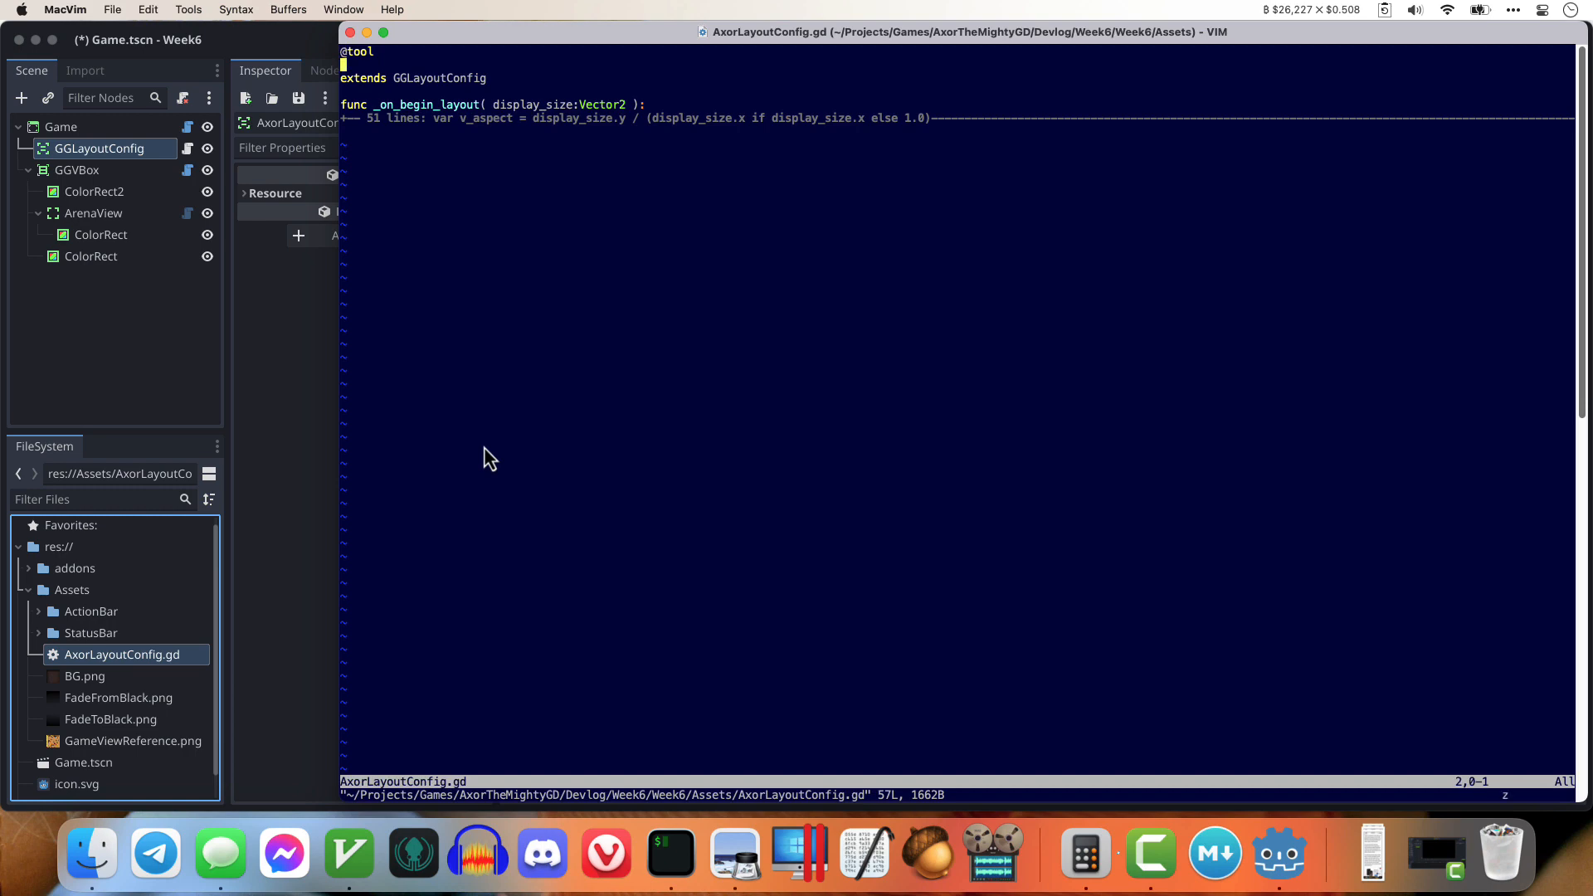
{"action": "key", "text": "shift+r"}
{"action": "key", "text": "j"}
{"action": "key", "text": "j"}
{"action": "key", "text": "j"}
{"action": "key", "text": "j"}
{"action": "key", "text": "j"}
{"action": "key", "text": "j"}
{"action": "key", "text": "ctrl+f"}
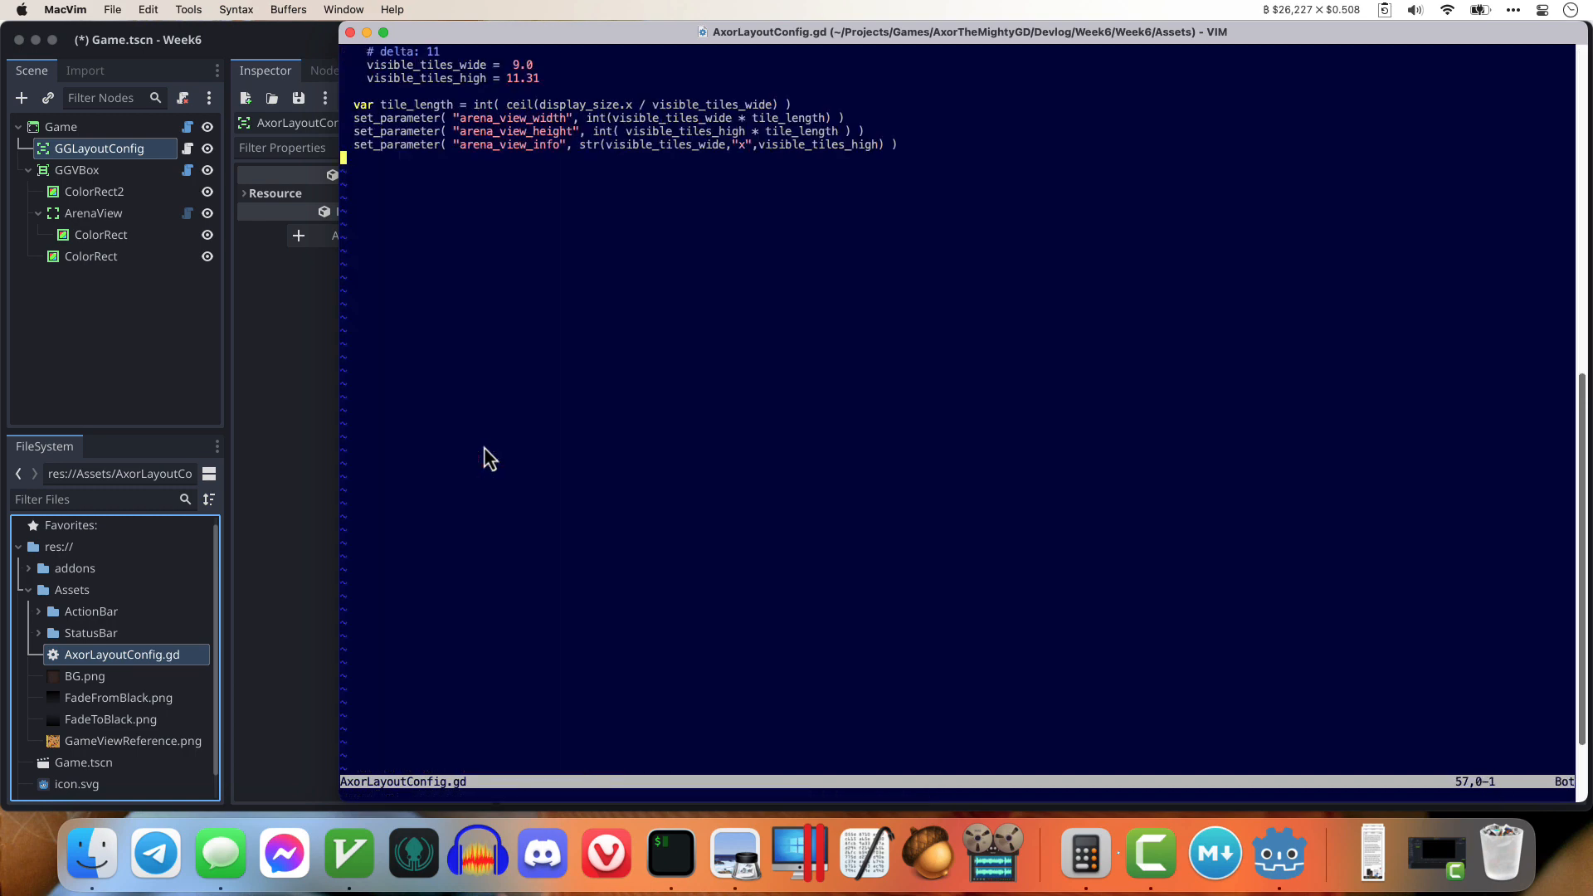
Step: Copy the entire contents of AxorLayoutConfig.gd and close the file
{"action": "key", "text": "g"}
{"action": "key", "text": "g"}
{"action": "key", "text": "shift+v"}
{"action": "key", "text": "shift+g"}
{"action": "key", "text": "super+c"}
{"action": "type", "text": "y"}
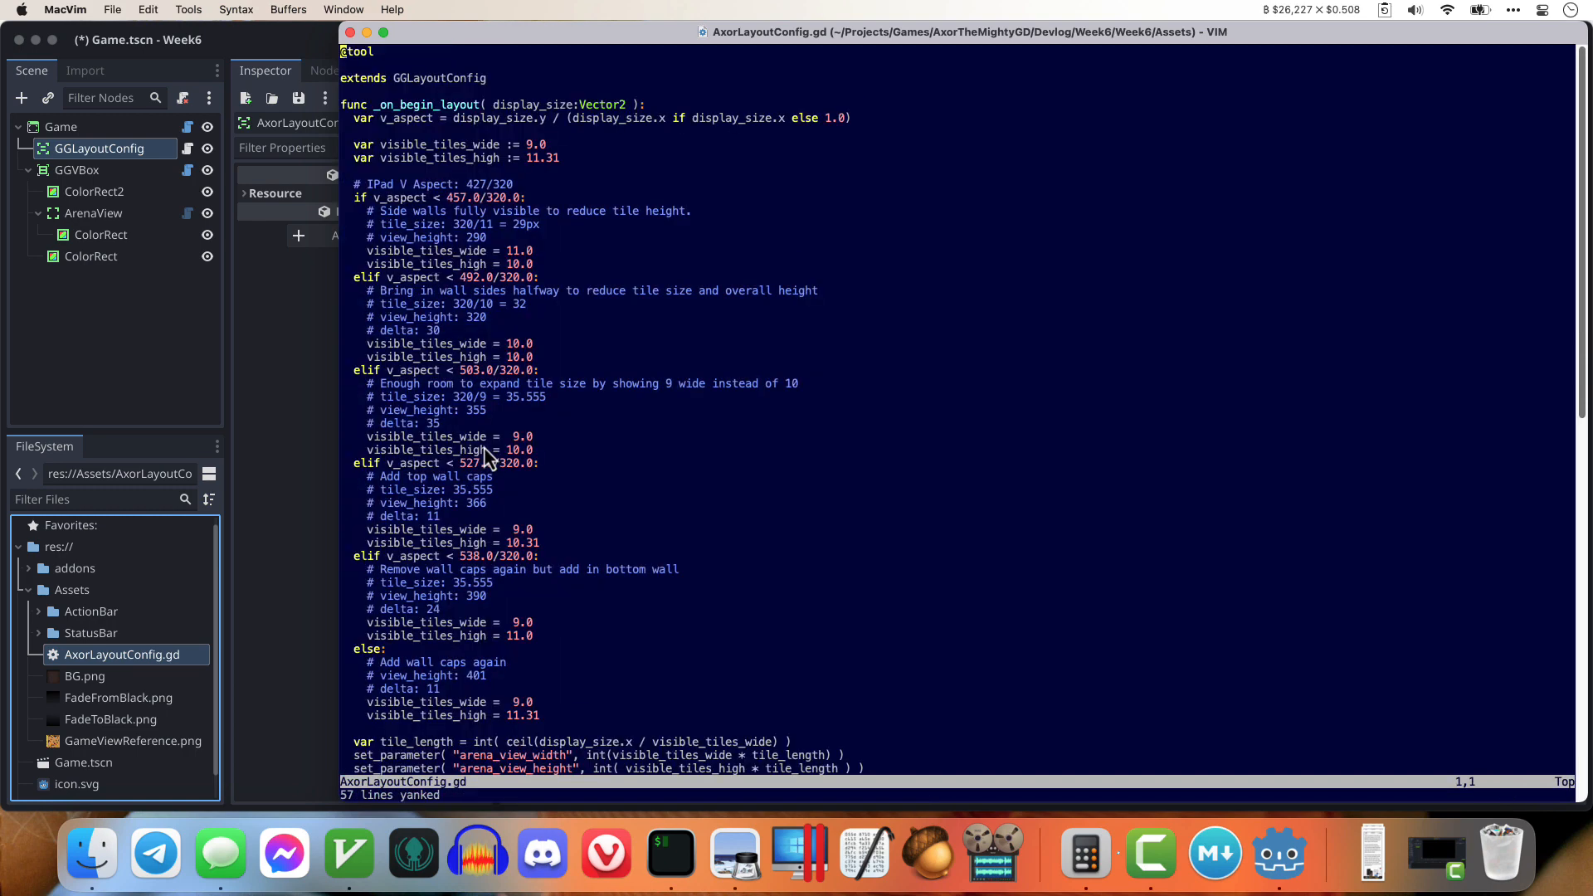
{"action": "type", "text": ":q"}
{"action": "key", "text": "Return"}
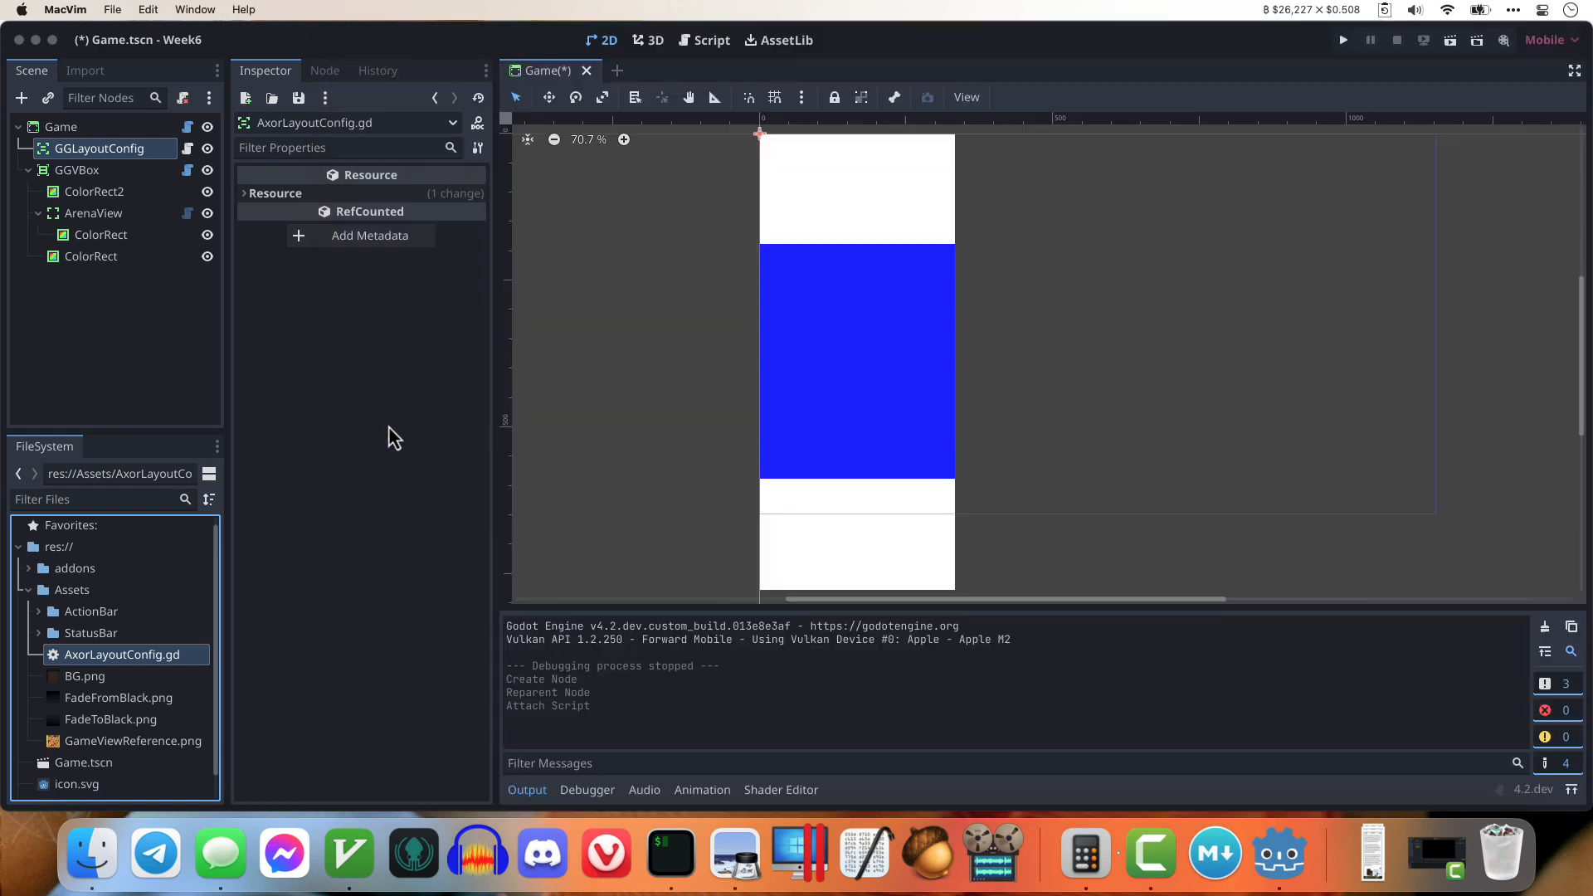
{"action": "left_click", "coordinate": [188, 150]}
{"action": "key", "text": "super+v"}
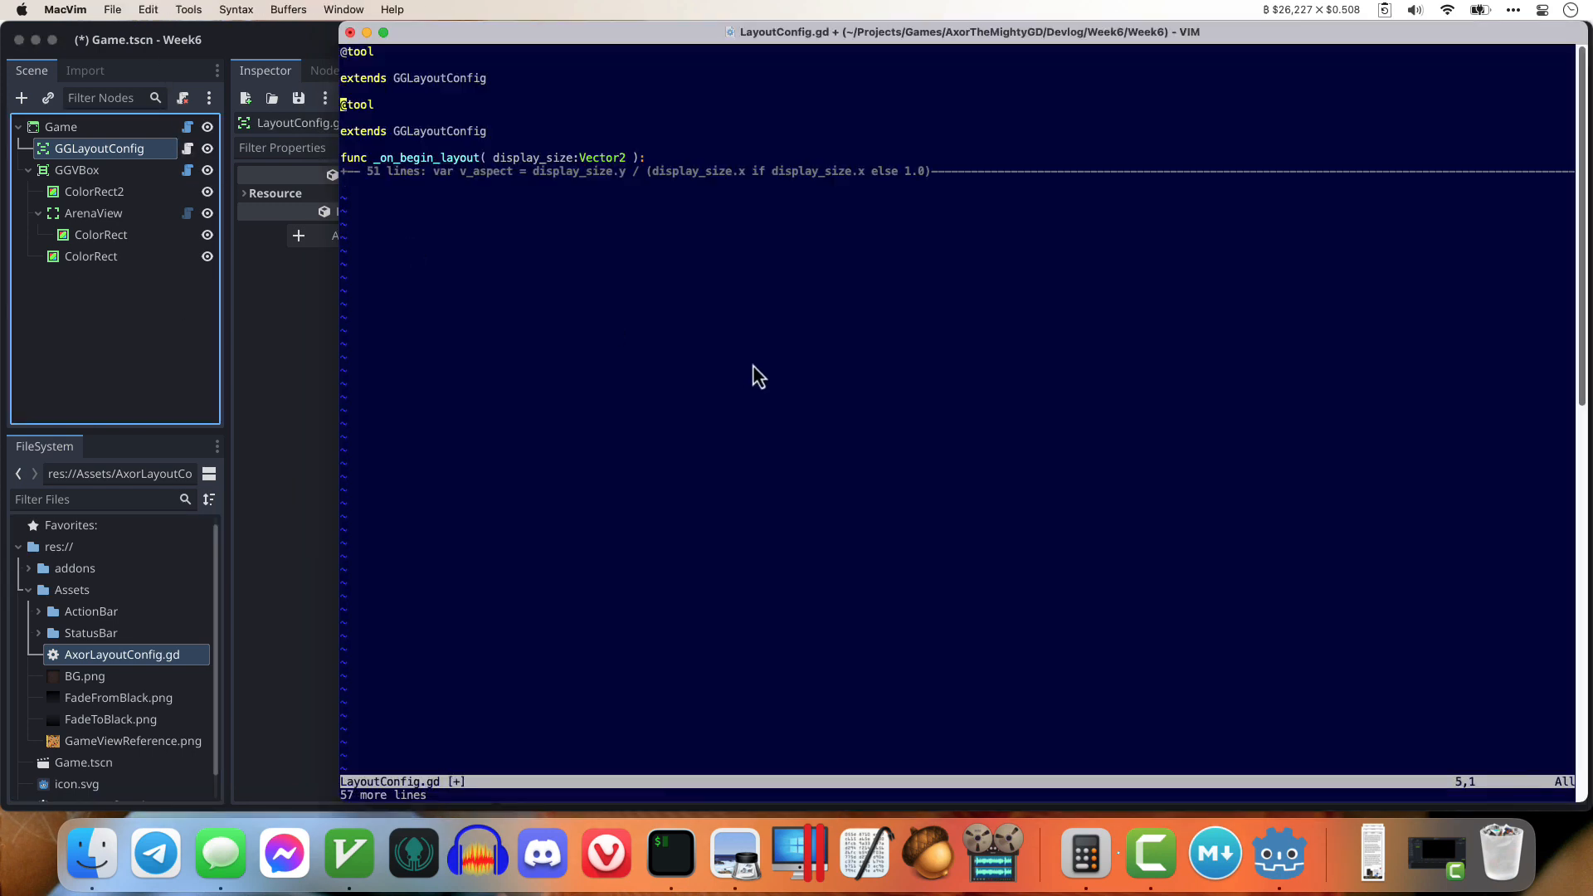
{"action": "key", "text": "j"}
{"action": "key", "text": "j"}
{"action": "key", "text": "j"}
{"action": "key", "text": "j"}
{"action": "key", "text": "j"}
{"action": "key", "text": "j"}
{"action": "key", "text": "j"}
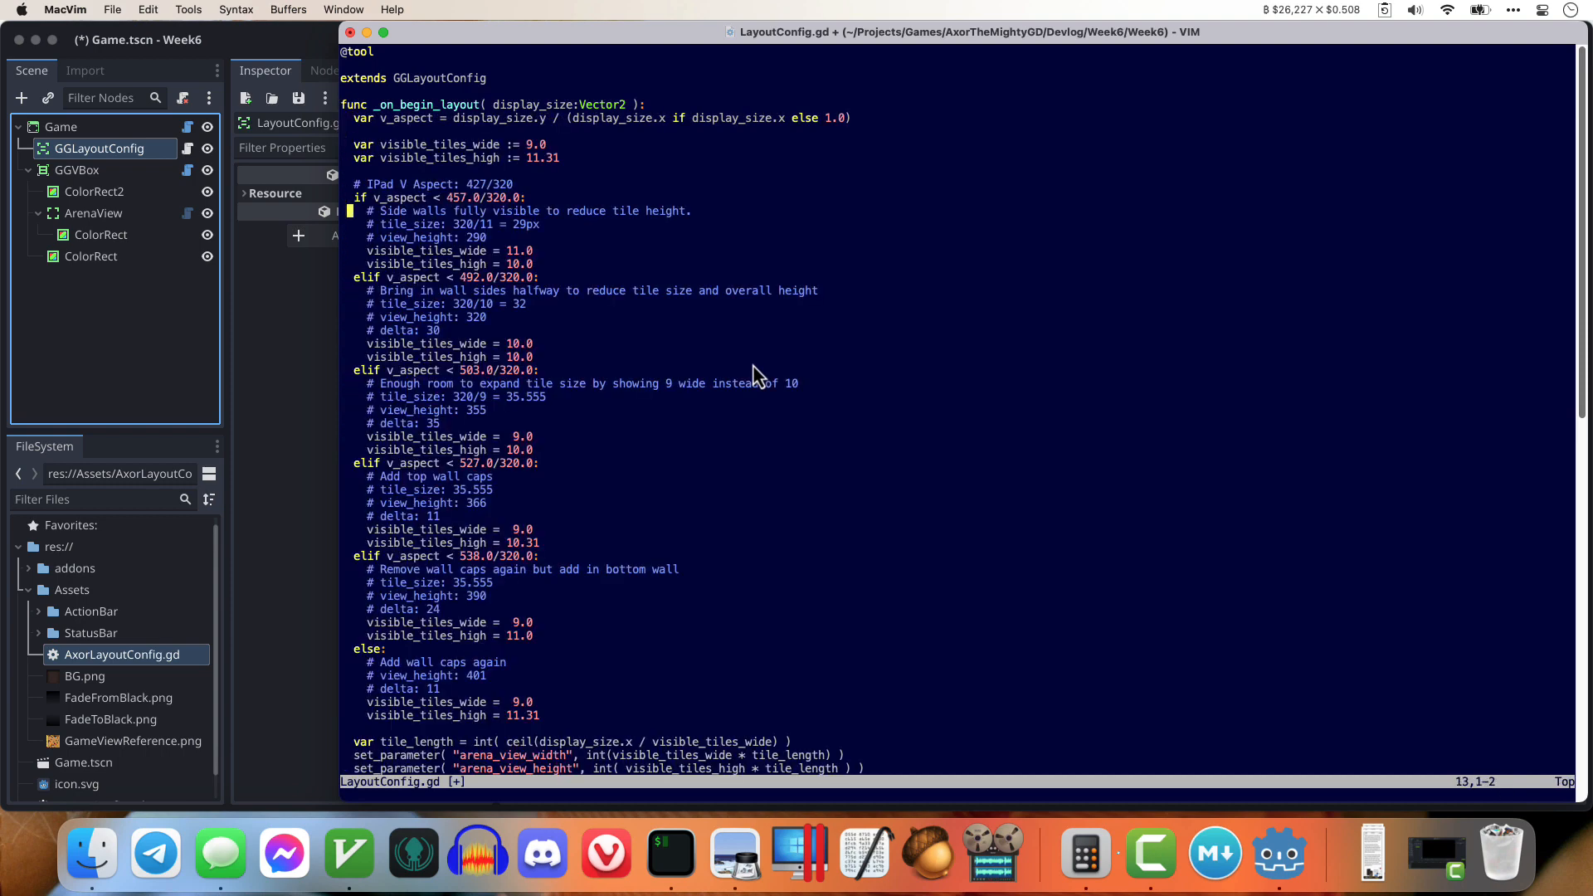
Step: Examine the display-size argument and the aspect-ratio branches that set the visible tile counts in _on_begin_layout
{"action": "key", "text": "k"}
{"action": "key", "text": "k"}
{"action": "key", "text": "k"}
{"action": "key", "text": "k"}
{"action": "key", "text": "k"}
{"action": "key", "text": "k"}
{"action": "key", "text": "k"}
{"action": "key", "text": "k"}
{"action": "key", "text": "k"}
{"action": "key", "text": "k"}
{"action": "key", "text": "k"}
{"action": "key", "text": "k"}
{"action": "key", "text": "k"}
{"action": "key", "text": "k"}
{"action": "key", "text": "w"}
{"action": "key", "text": "w"}
{"action": "key", "text": "w"}
{"action": "key", "text": "ctrl+v"}
{"action": "key", "text": "f"}
{"action": "key", "text": "V"}
{"action": "key", "text": "w"}
{"action": "key", "text": "Escape"}
{"action": "key", "text": "j"}
{"action": "key", "text": "j"}
{"action": "key", "text": "j"}
{"action": "key", "text": "j"}
{"action": "key", "text": "j"}
{"action": "key", "text": "j"}
{"action": "key", "text": "j"}
{"action": "key", "text": "j"}
{"action": "key", "text": "j"}
{"action": "key", "text": "j"}
{"action": "key", "text": "j"}
{"action": "key", "text": "j"}
{"action": "key", "text": "j"}
{"action": "key", "text": "j"}
{"action": "key", "text": "j"}
{"action": "key", "text": "j"}
{"action": "key", "text": "j"}
{"action": "key", "text": "j"}
{"action": "key", "text": "j"}
{"action": "key", "text": "j"}
{"action": "key", "text": "j"}
{"action": "key", "text": "j"}
{"action": "key", "text": "j"}
{"action": "key", "text": "j"}
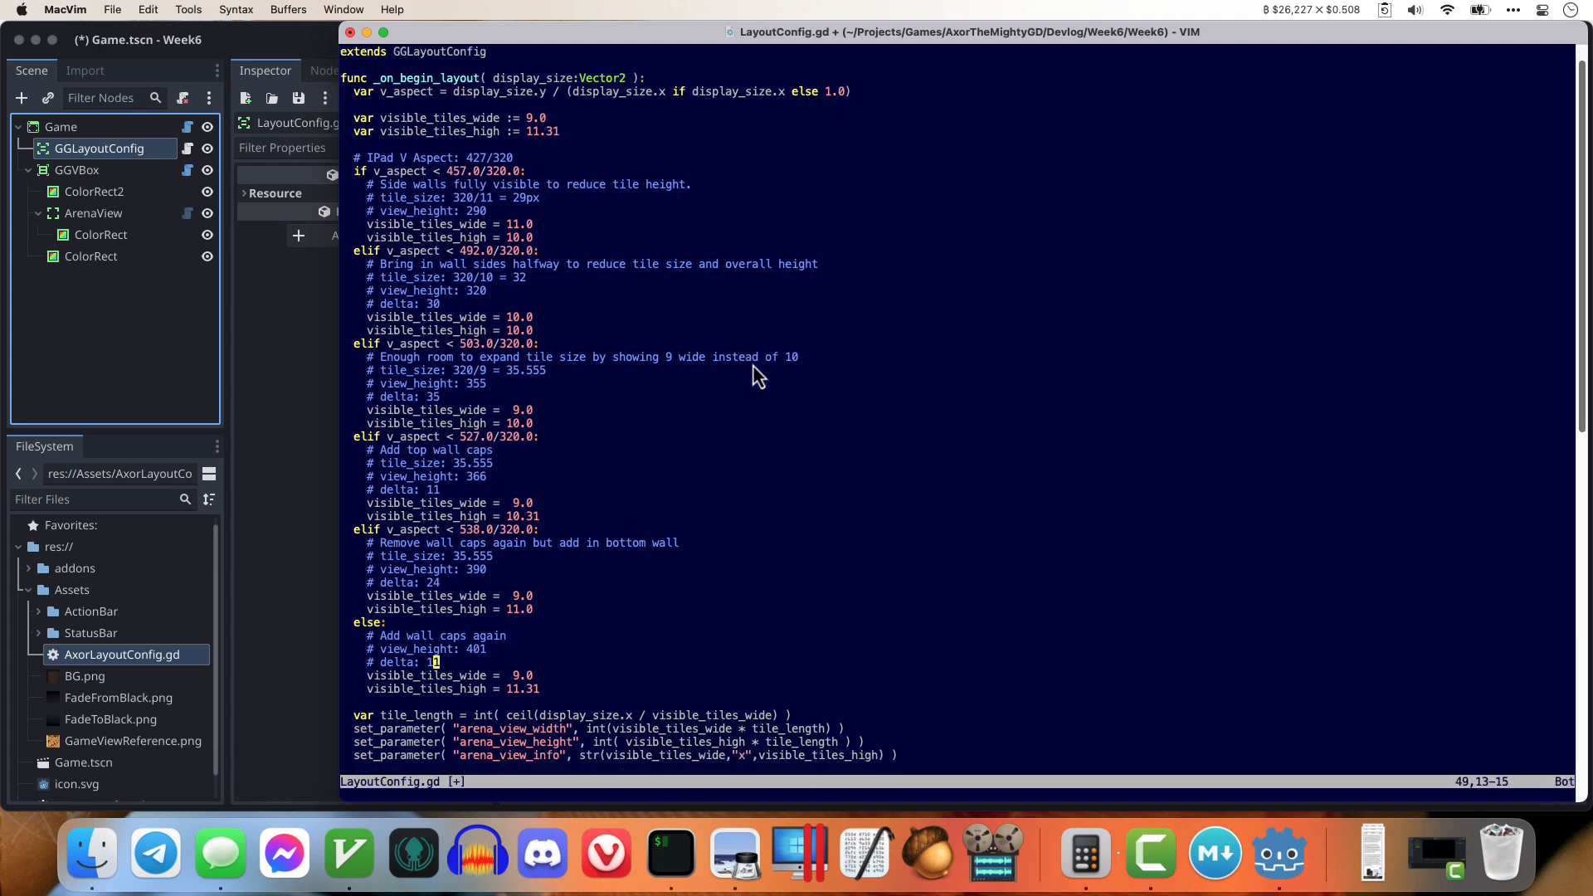
Step: Review the set_parameter calls for arena_view_width, arena_view_height and arena_view_info, and save and close LayoutConfig.gd
{"action": "key", "text": "k"}
{"action": "key", "text": "k"}
{"action": "key", "text": "k"}
{"action": "key", "text": "V"}
{"action": "key", "text": "j"}
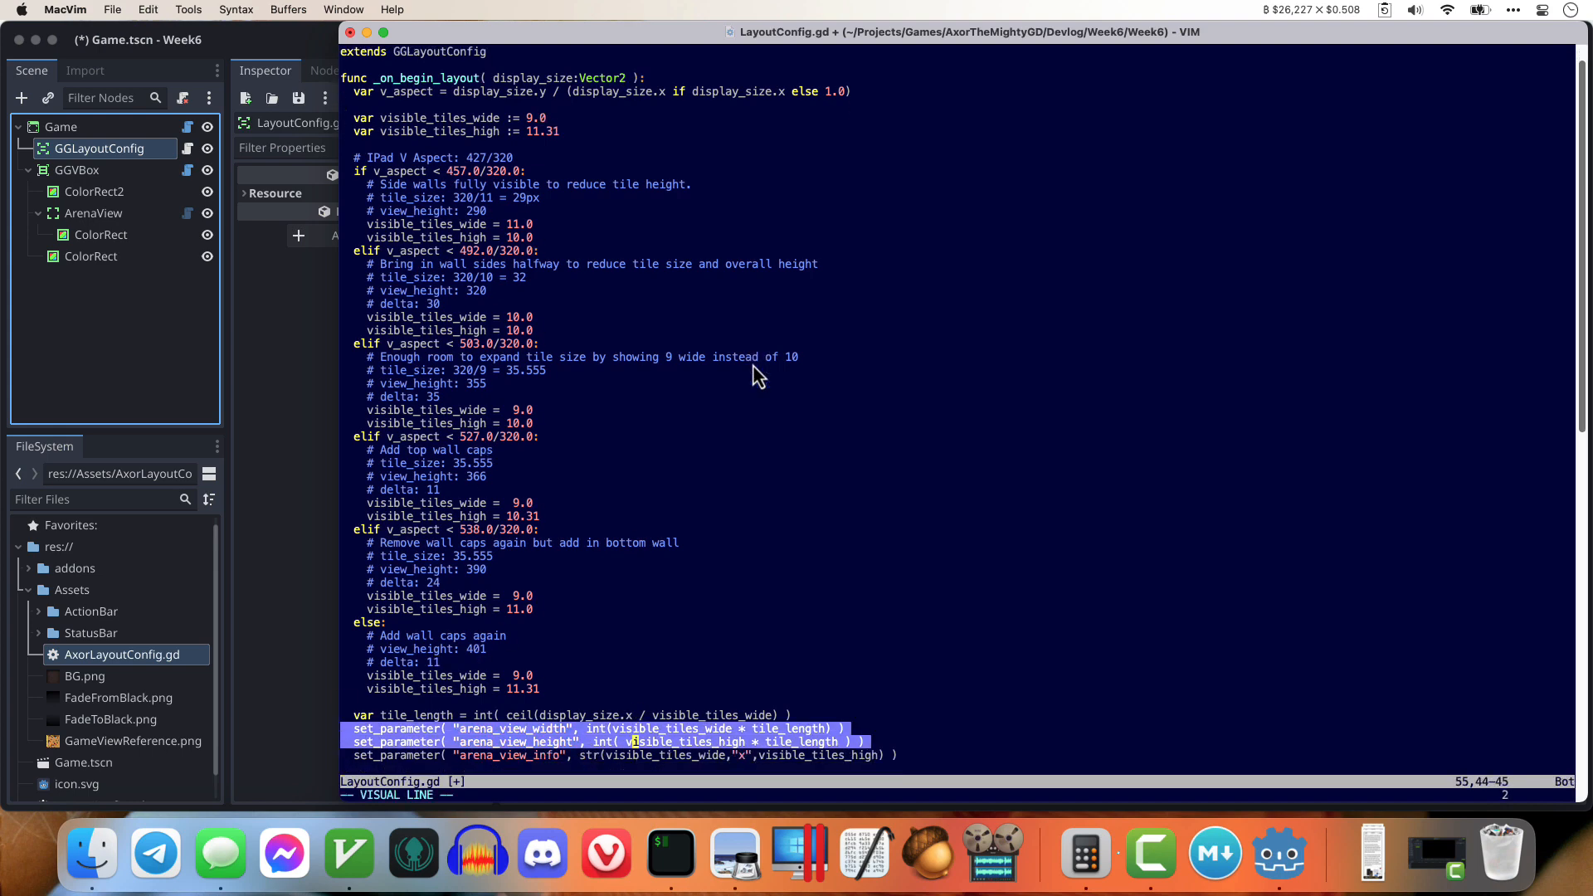
{"action": "key", "text": "j"}
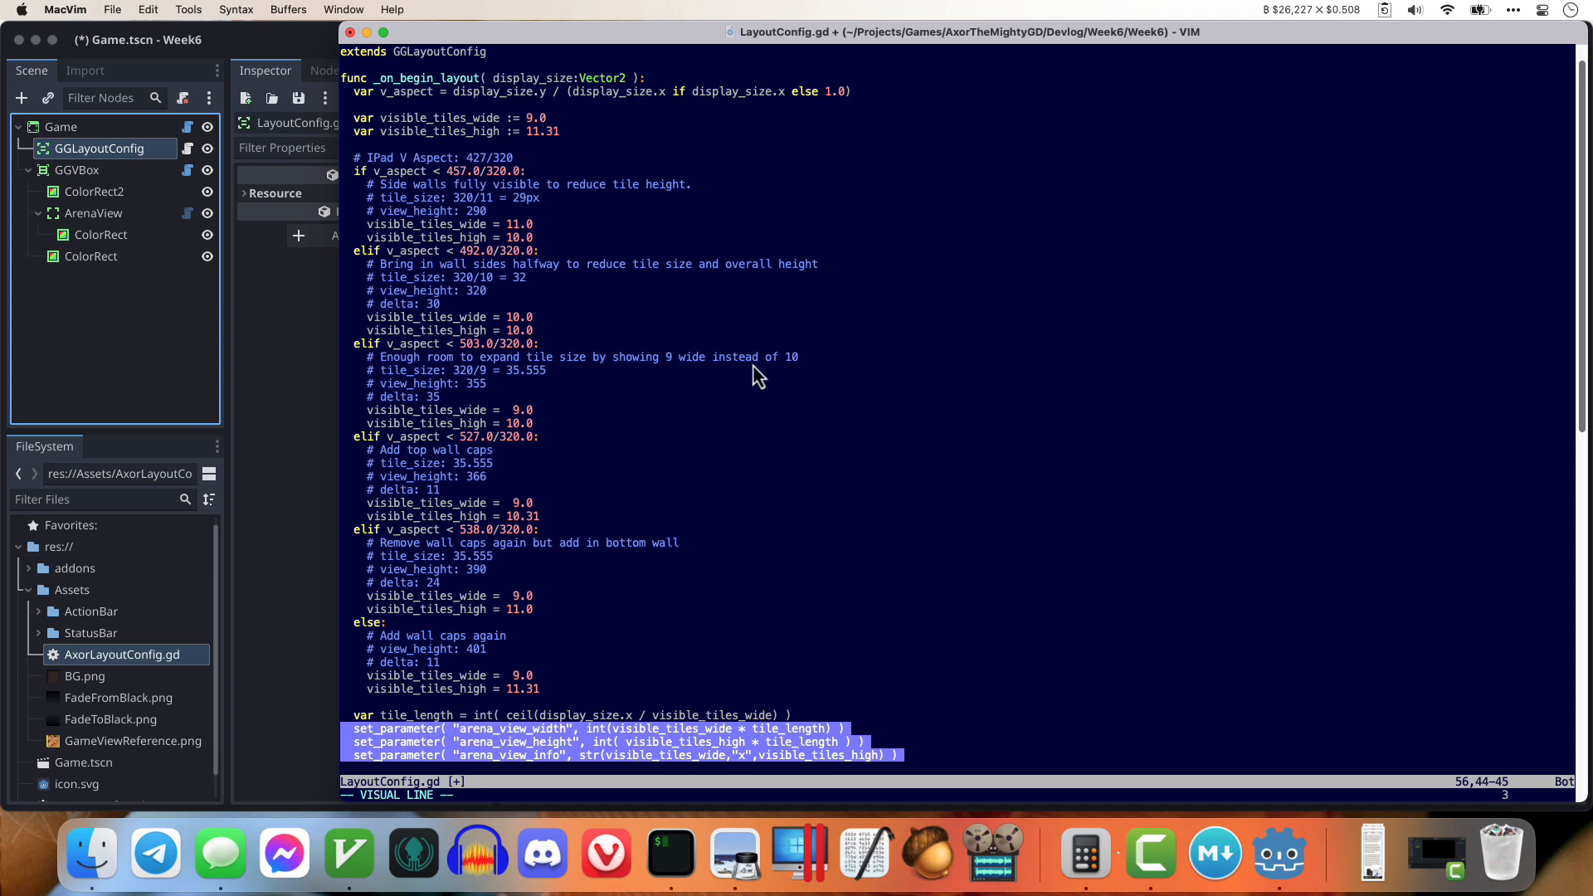
{"action": "key", "text": "Escape"}
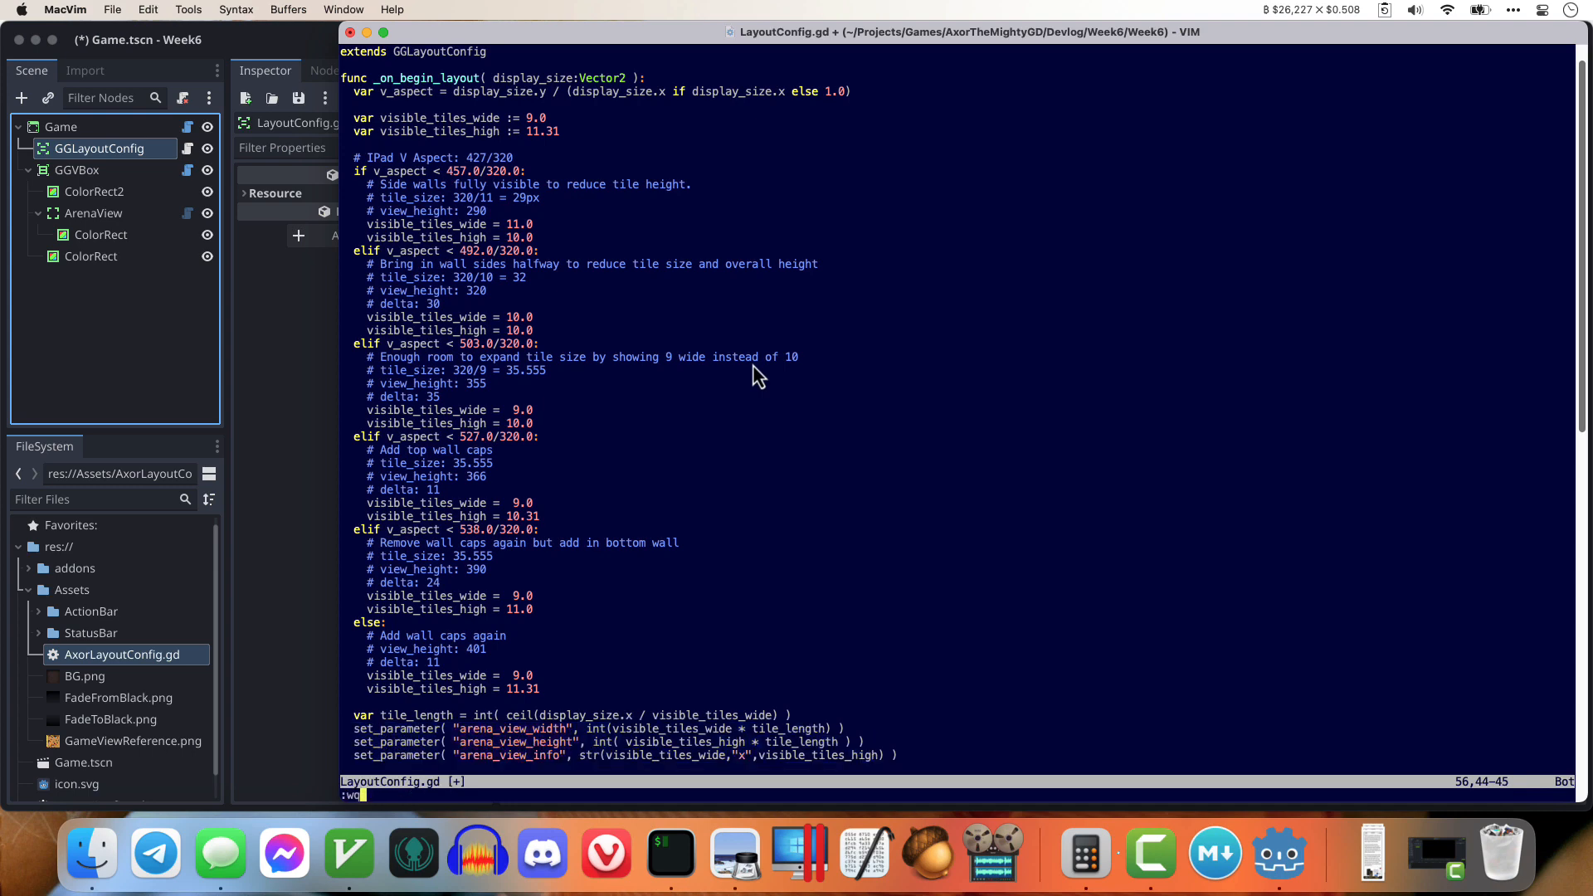
{"action": "key", "text": "Return"}
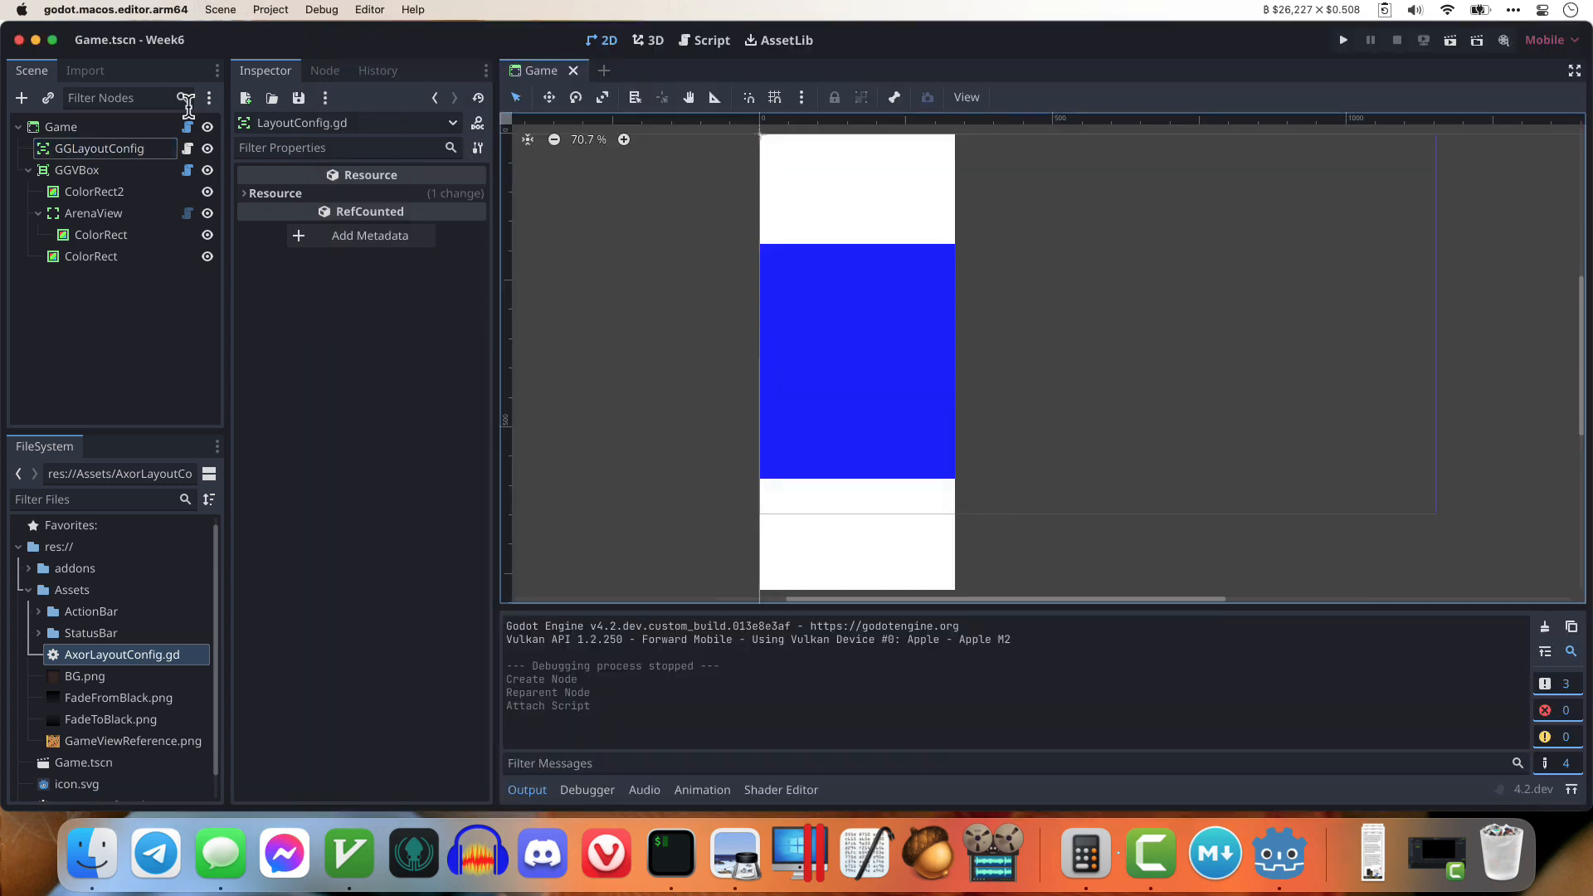
Step: Reload the saved Game scene, and test-run it while resizing the game window to check the ArenaView layout
{"action": "left_click", "coordinate": [224, 10]}
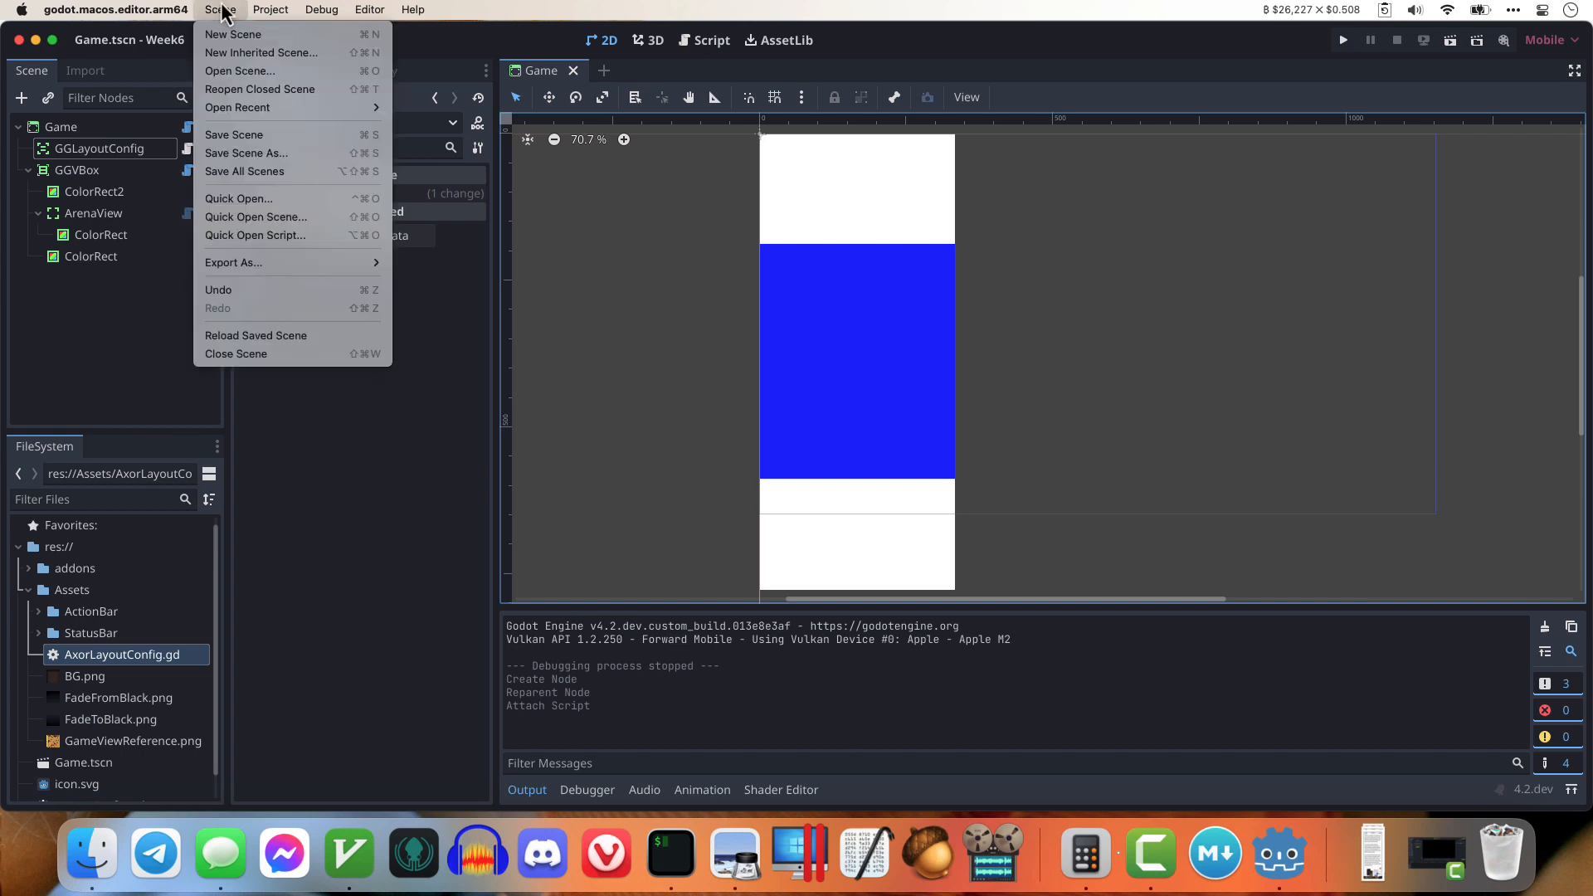
{"action": "left_click", "coordinate": [301, 335]}
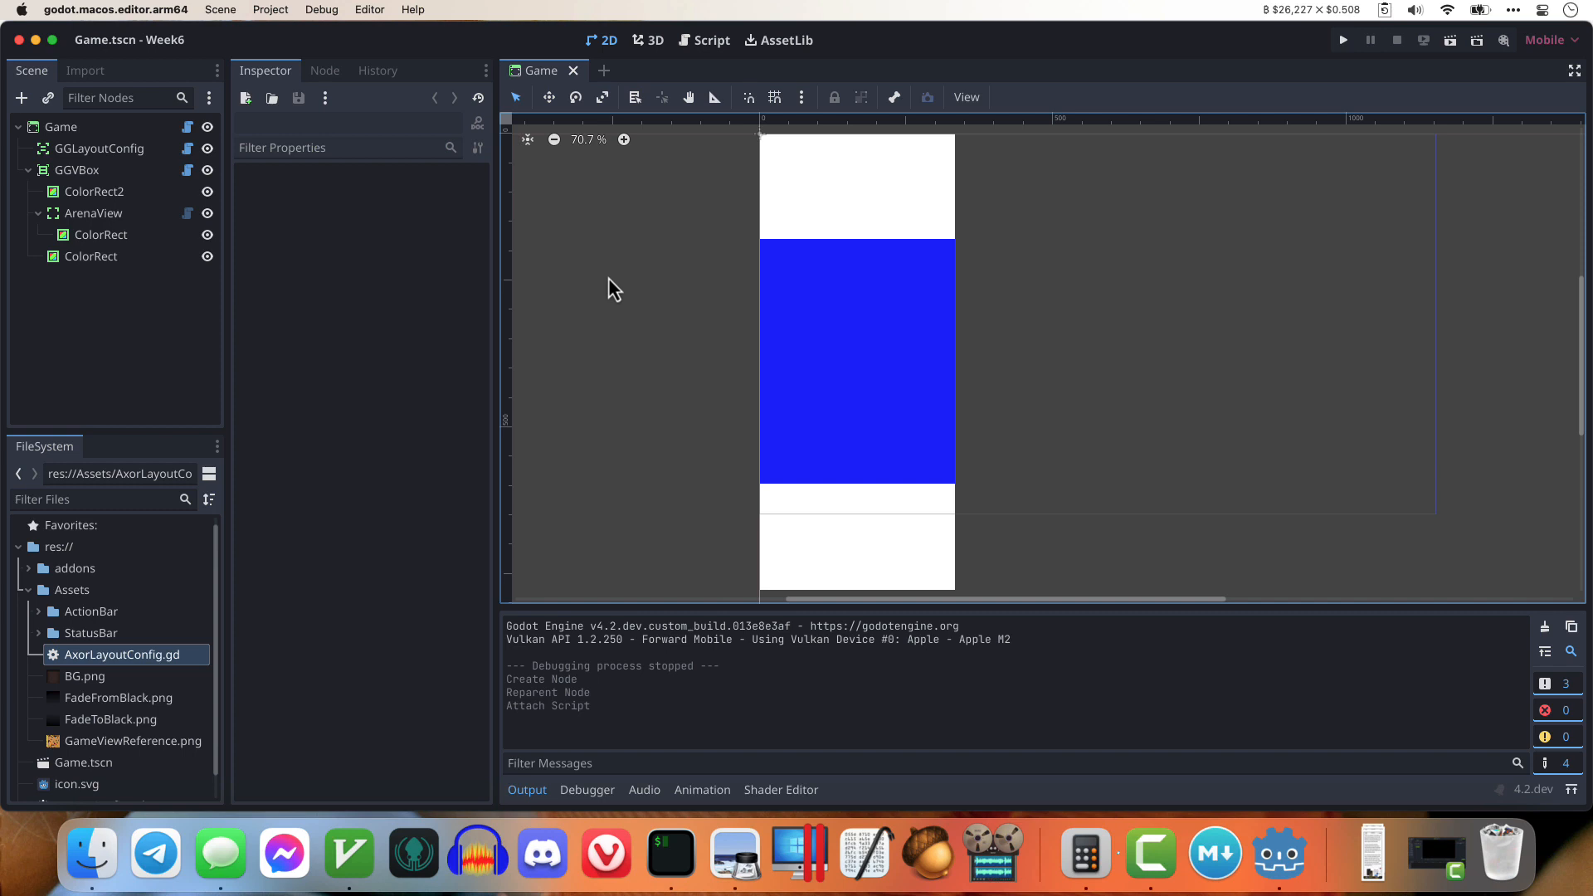
{"action": "key", "text": "super+r"}
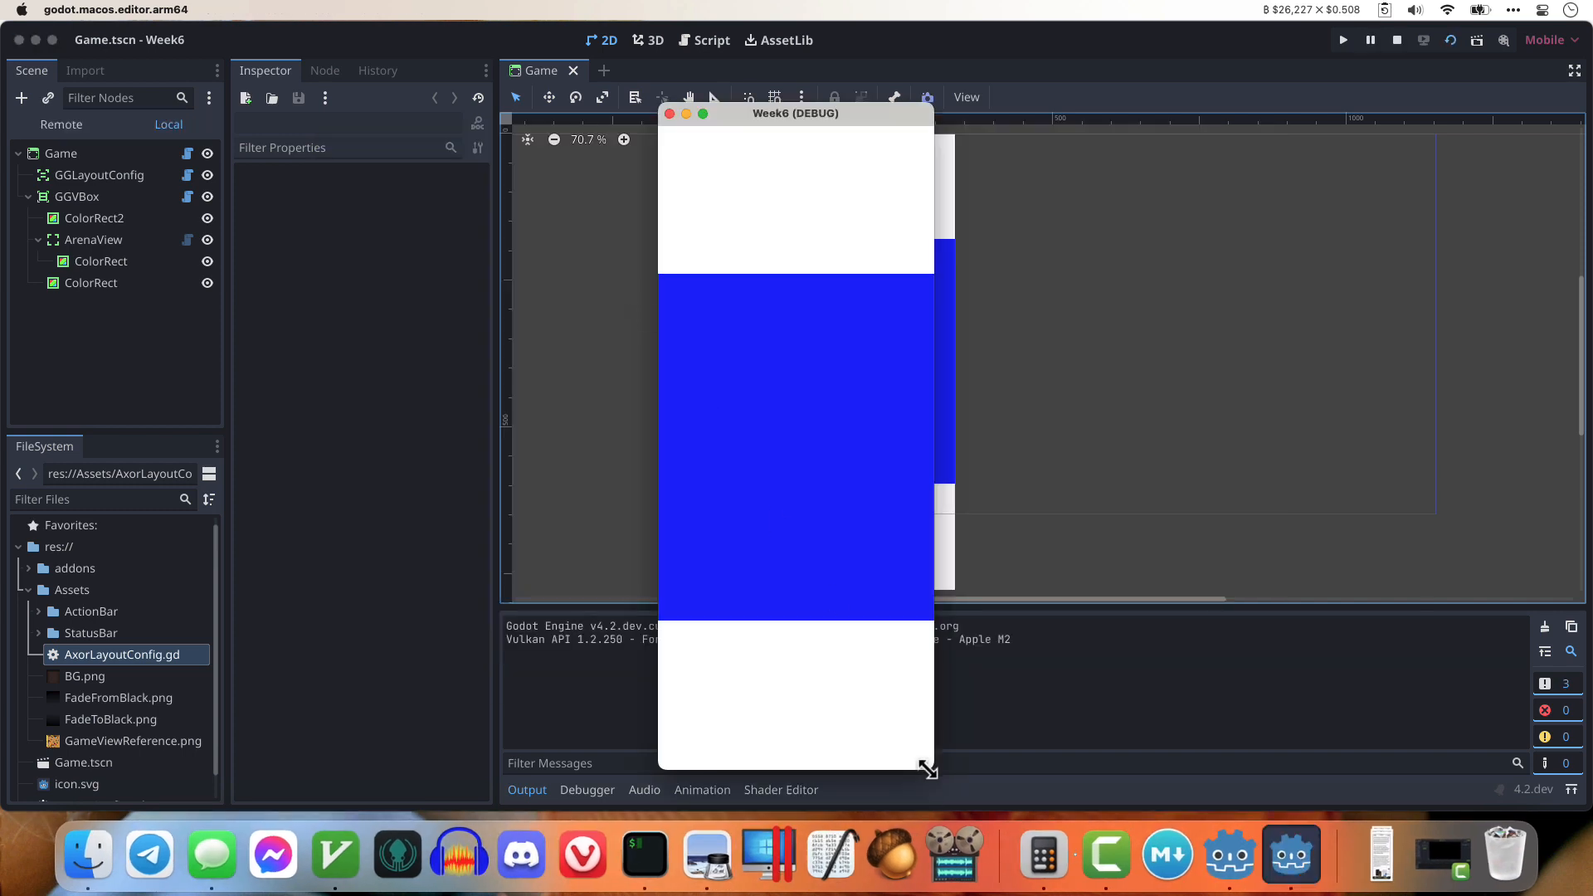
{"action": "left_click_drag", "start_coordinate": [927, 769], "coordinate": [914, 601]}
{"action": "key", "text": "super+q"}
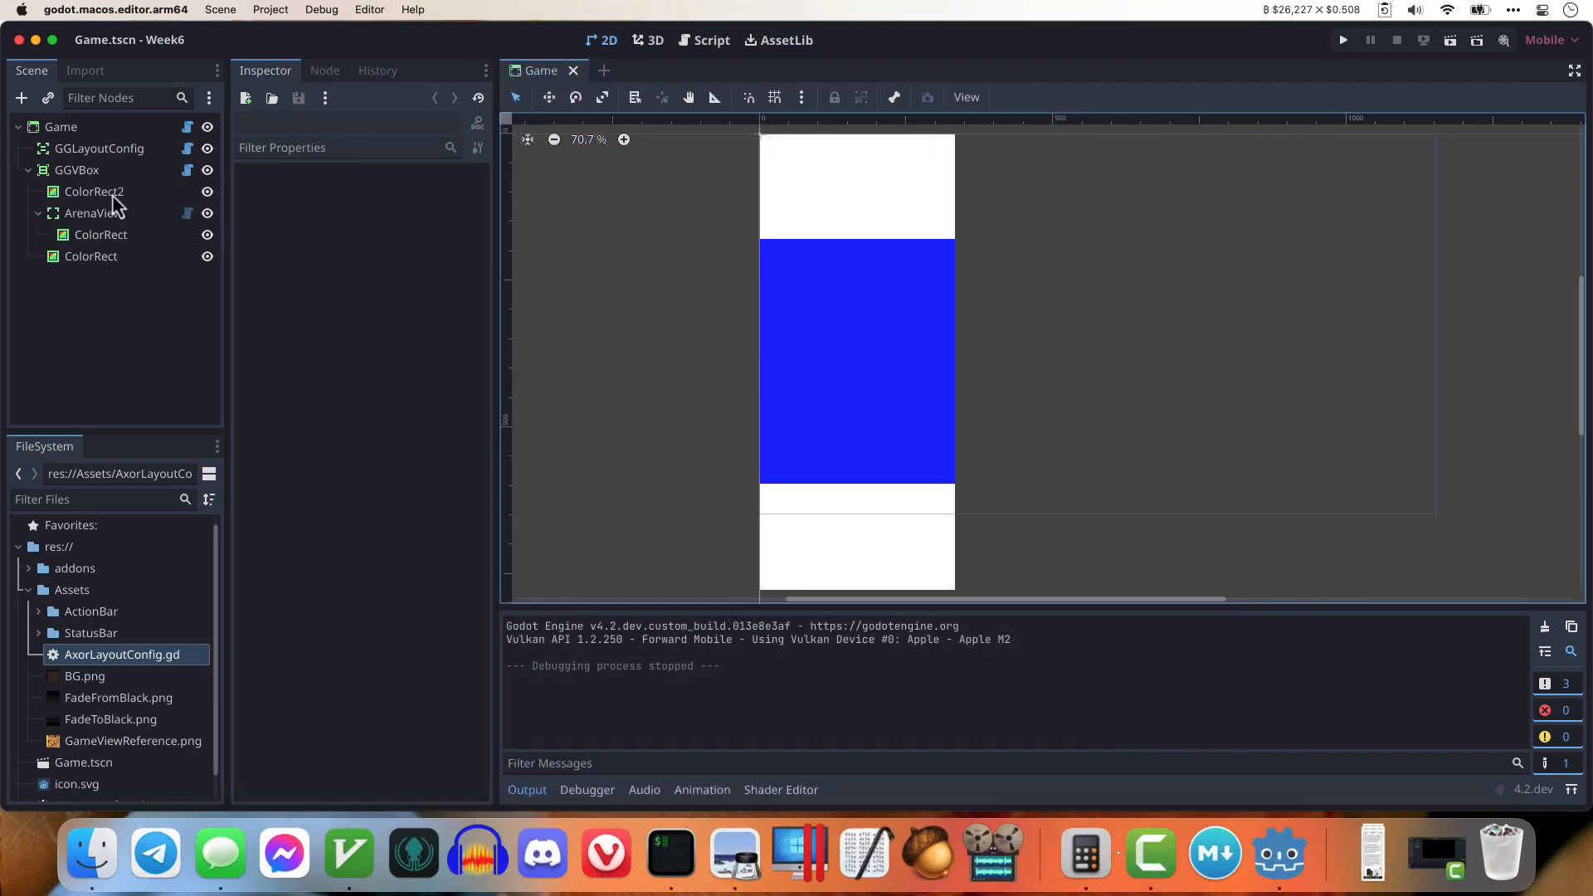
Step: Add a GGLabel node as a child of ArenaView
{"action": "left_click", "coordinate": [111, 193]}
{"action": "left_click", "coordinate": [112, 215]}
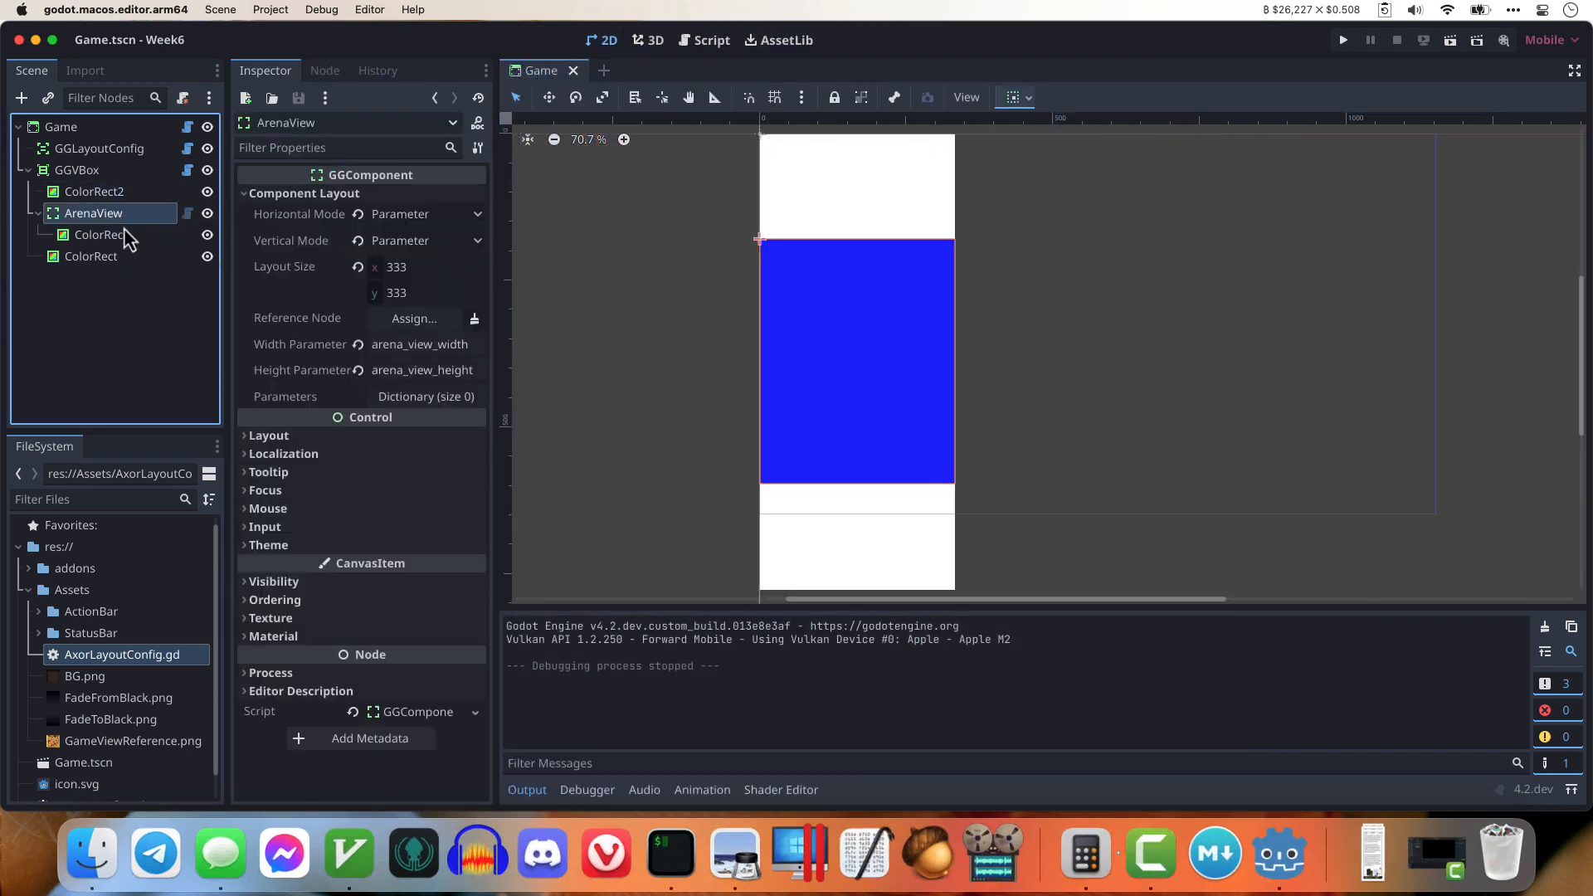
{"action": "key", "text": "super+a"}
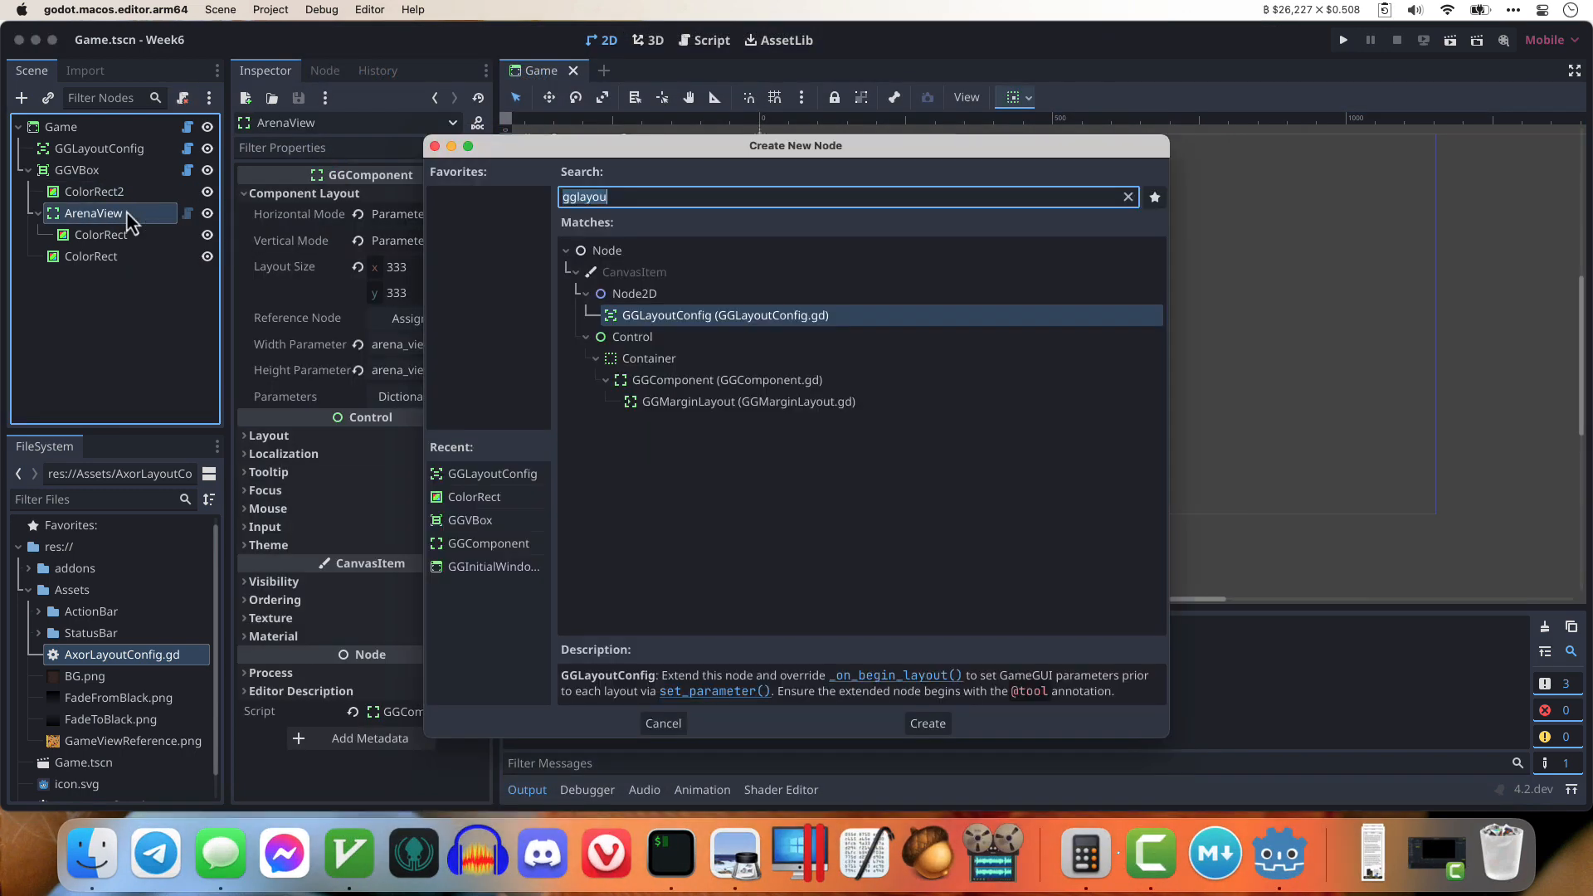
{"action": "type", "text": "gglabel"}
{"action": "key", "text": "Return"}
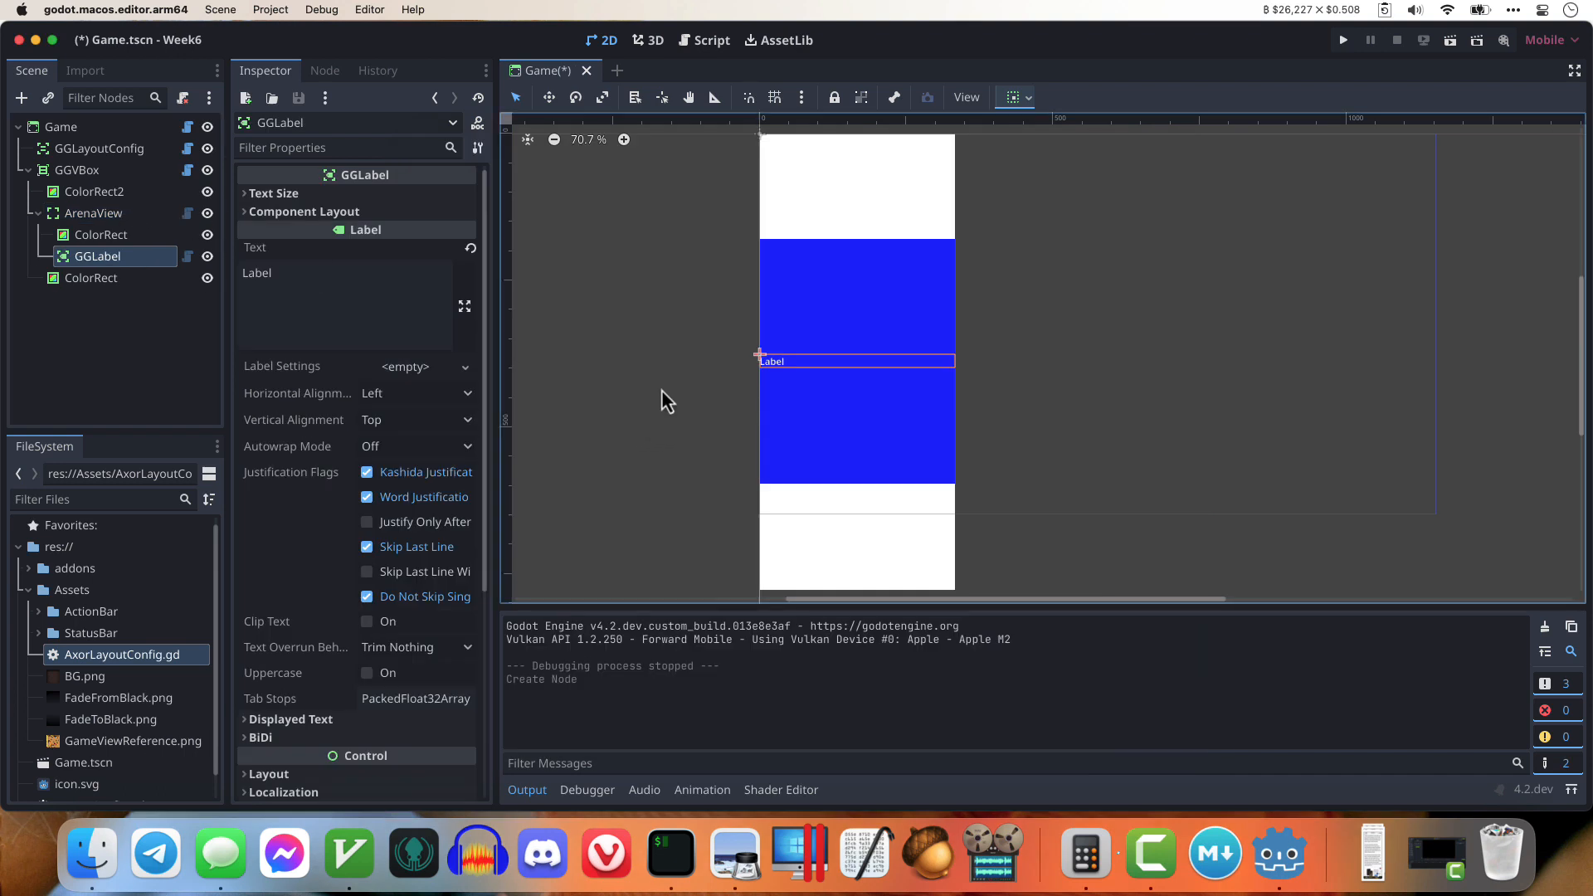
Step: Set the new GGLabel's text to "Dimensions"
{"action": "left_click", "coordinate": [352, 273]}
{"action": "key", "text": "super+a"}
{"action": "type", "text": "Dimensi"}
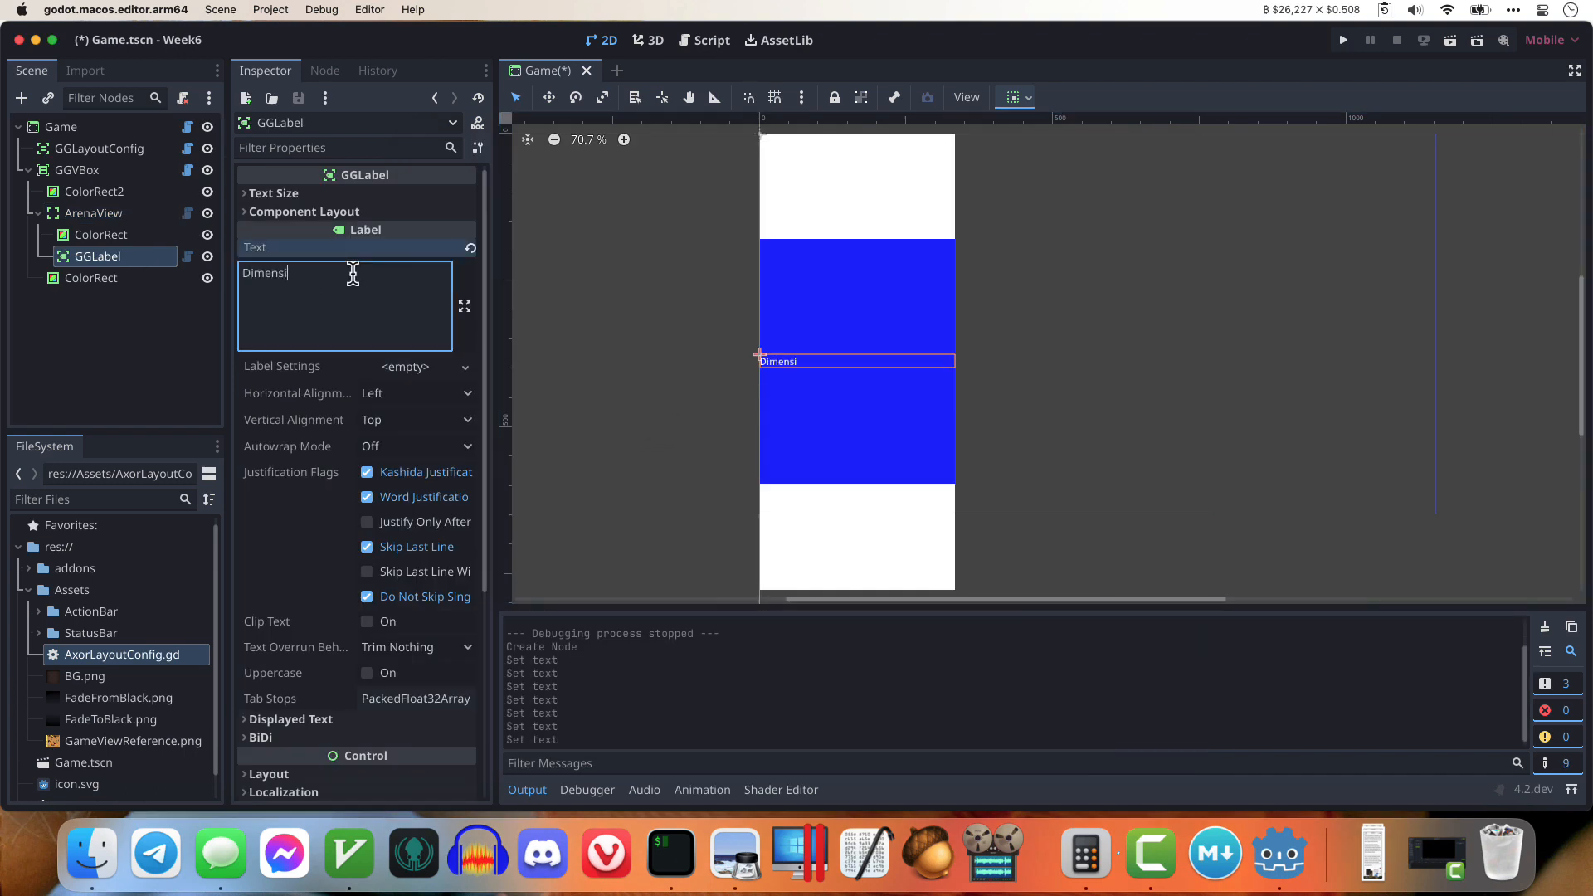
{"action": "type", "text": "ons"}
{"action": "key", "text": "Return"}
{"action": "key", "text": "BackSpace"}
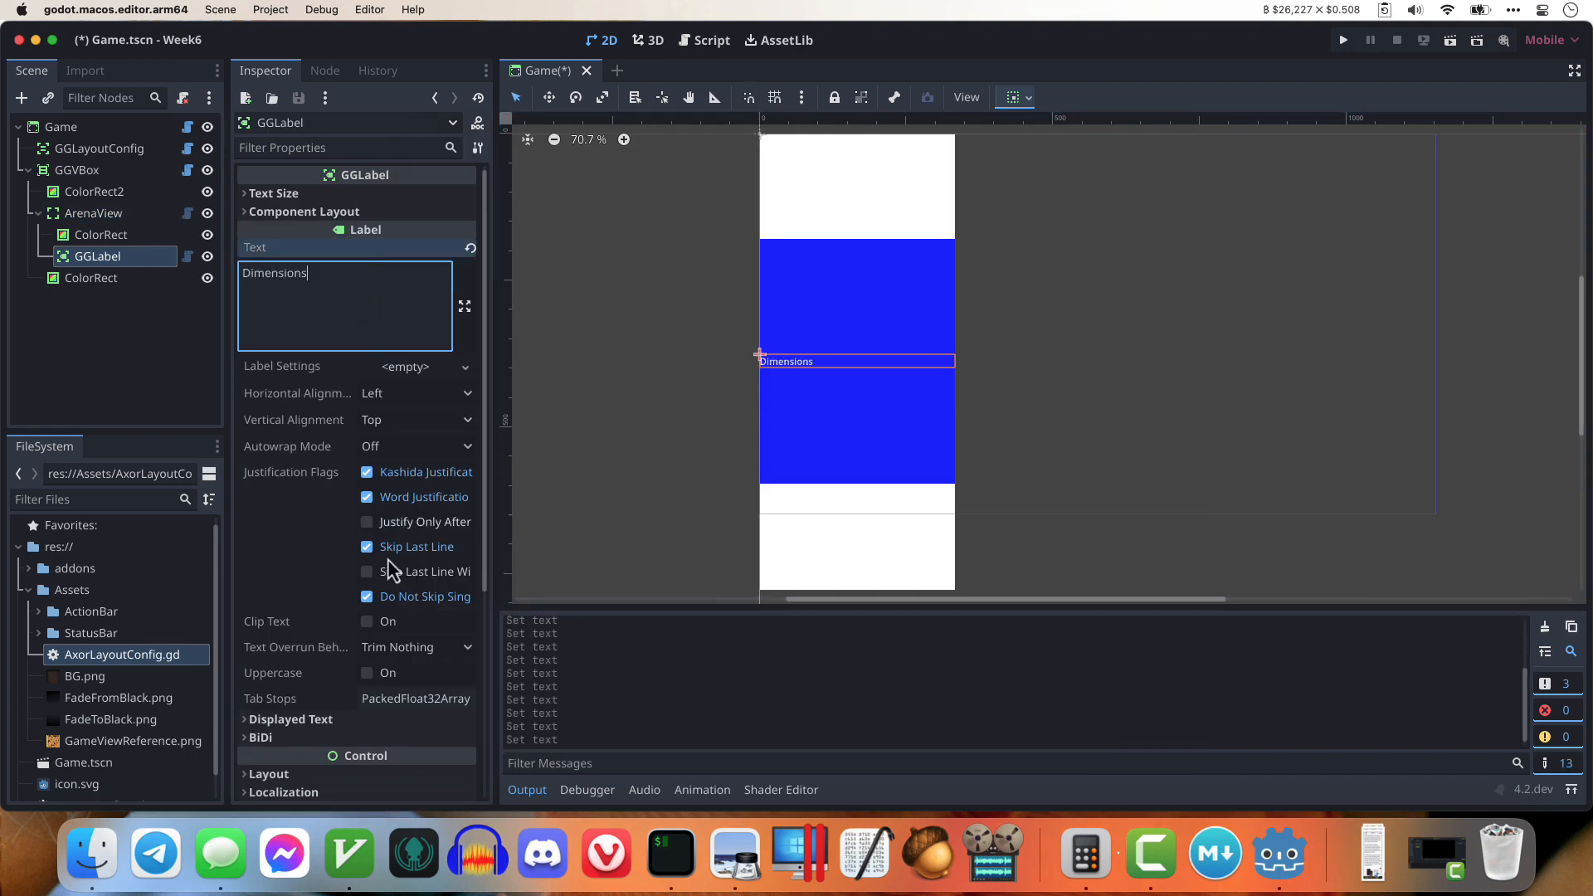
Step: Override the label's font size in its theme overrides, trying 80 and 60 px and settling on 50 px
{"action": "scroll", "coordinate": [357, 695], "scroll_direction": "down", "scroll_amount": 5}
{"action": "left_click", "coordinate": [303, 652]}
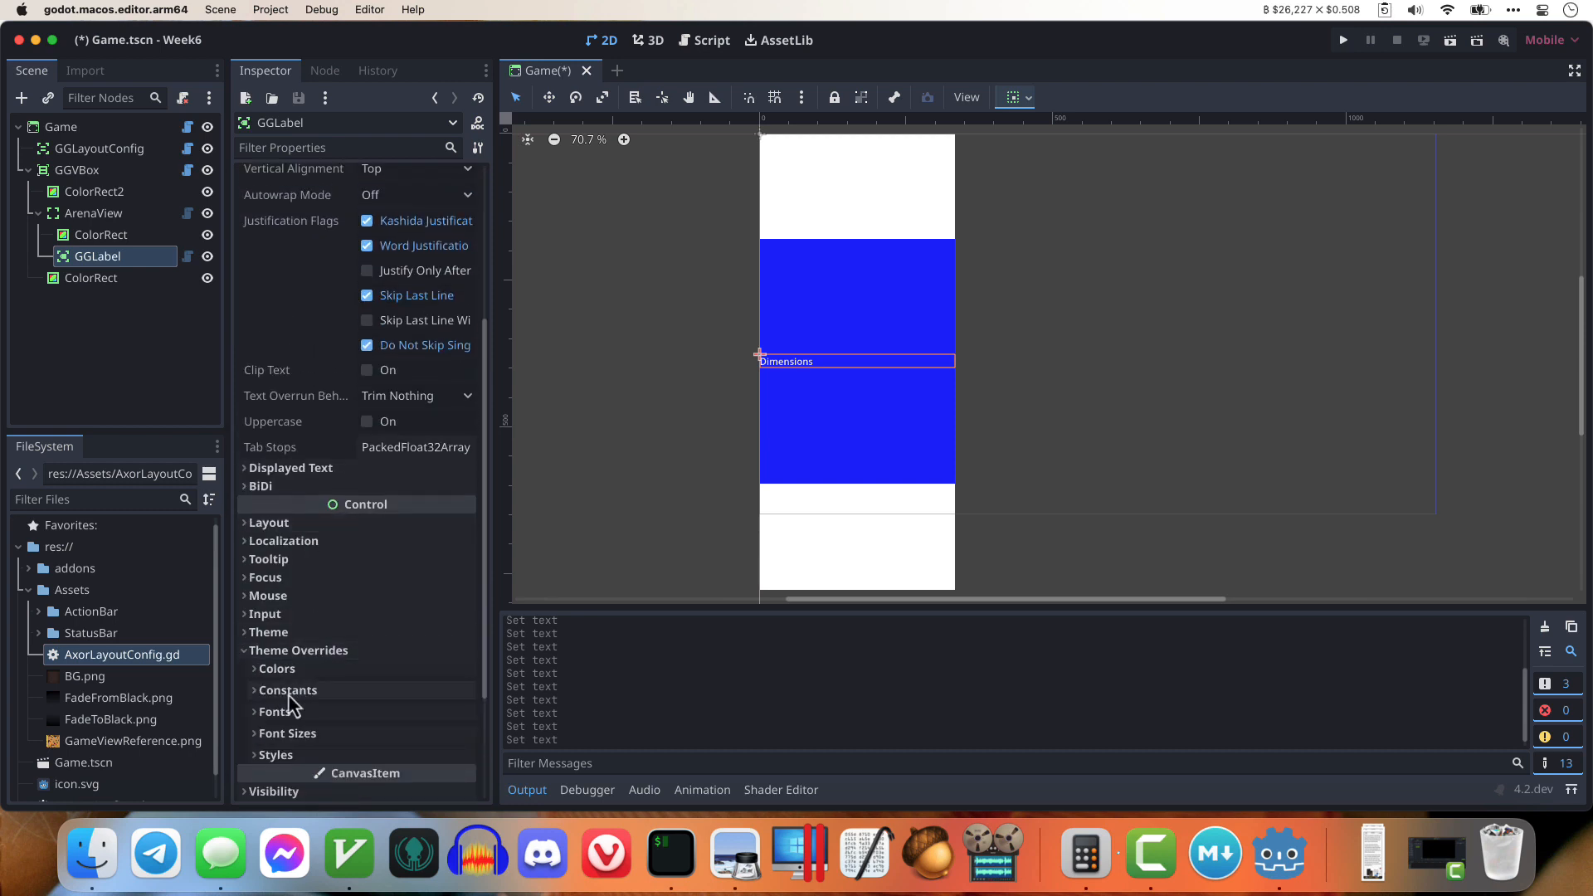
{"action": "left_click", "coordinate": [303, 738]}
{"action": "left_click", "coordinate": [270, 753]}
{"action": "left_click", "coordinate": [402, 755]}
{"action": "type", "text": "80"}
{"action": "key", "text": "Return"}
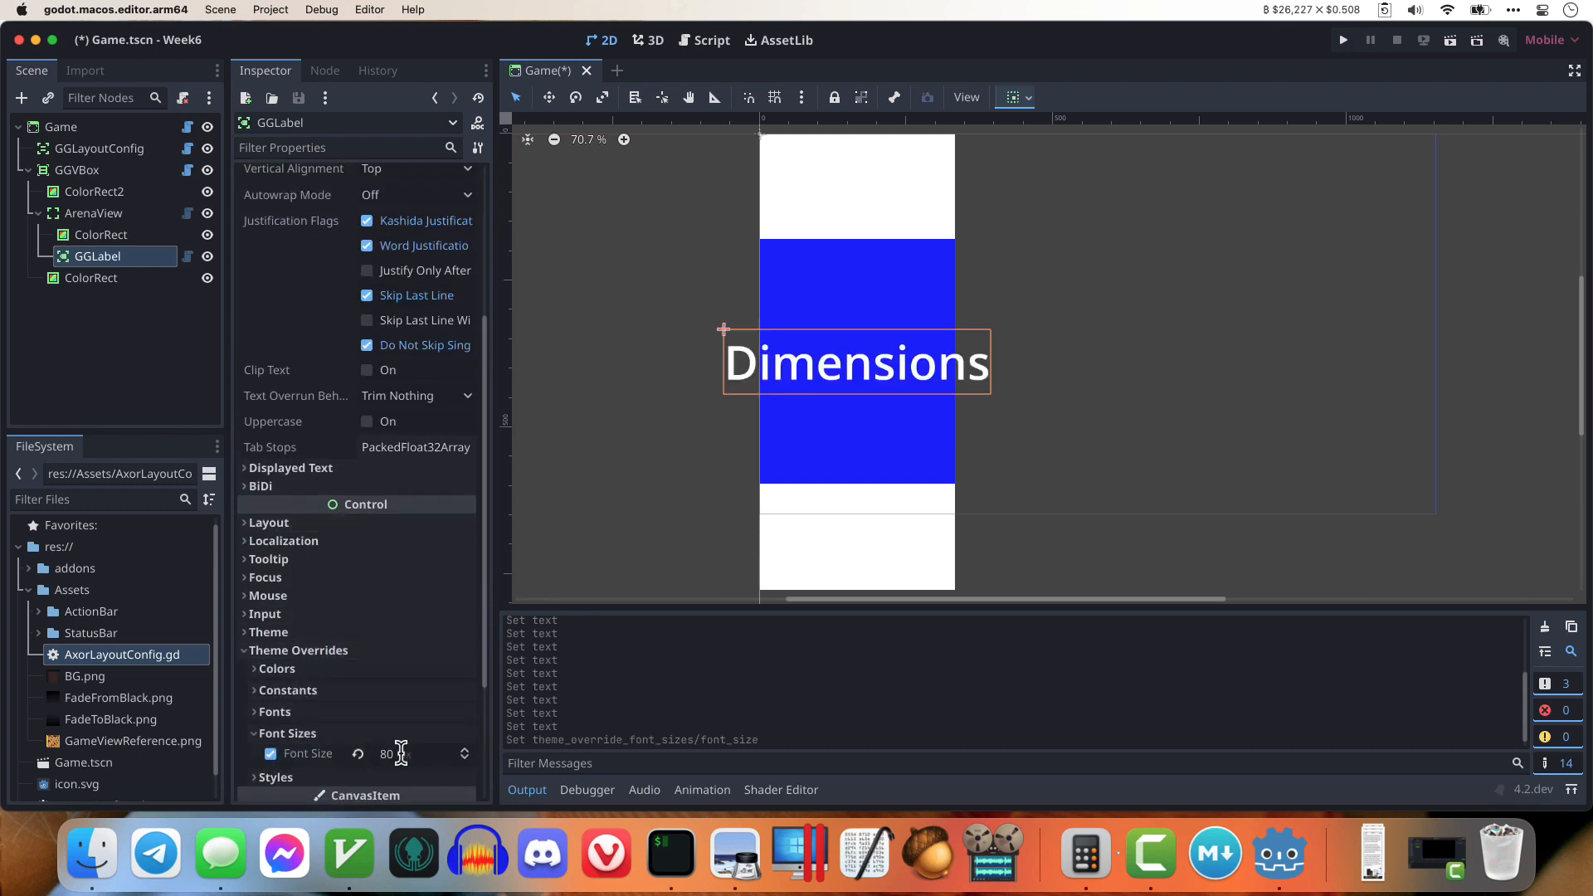
{"action": "scroll", "coordinate": [402, 754], "scroll_direction": "down", "scroll_amount": 3}
{"action": "left_click", "coordinate": [415, 569]}
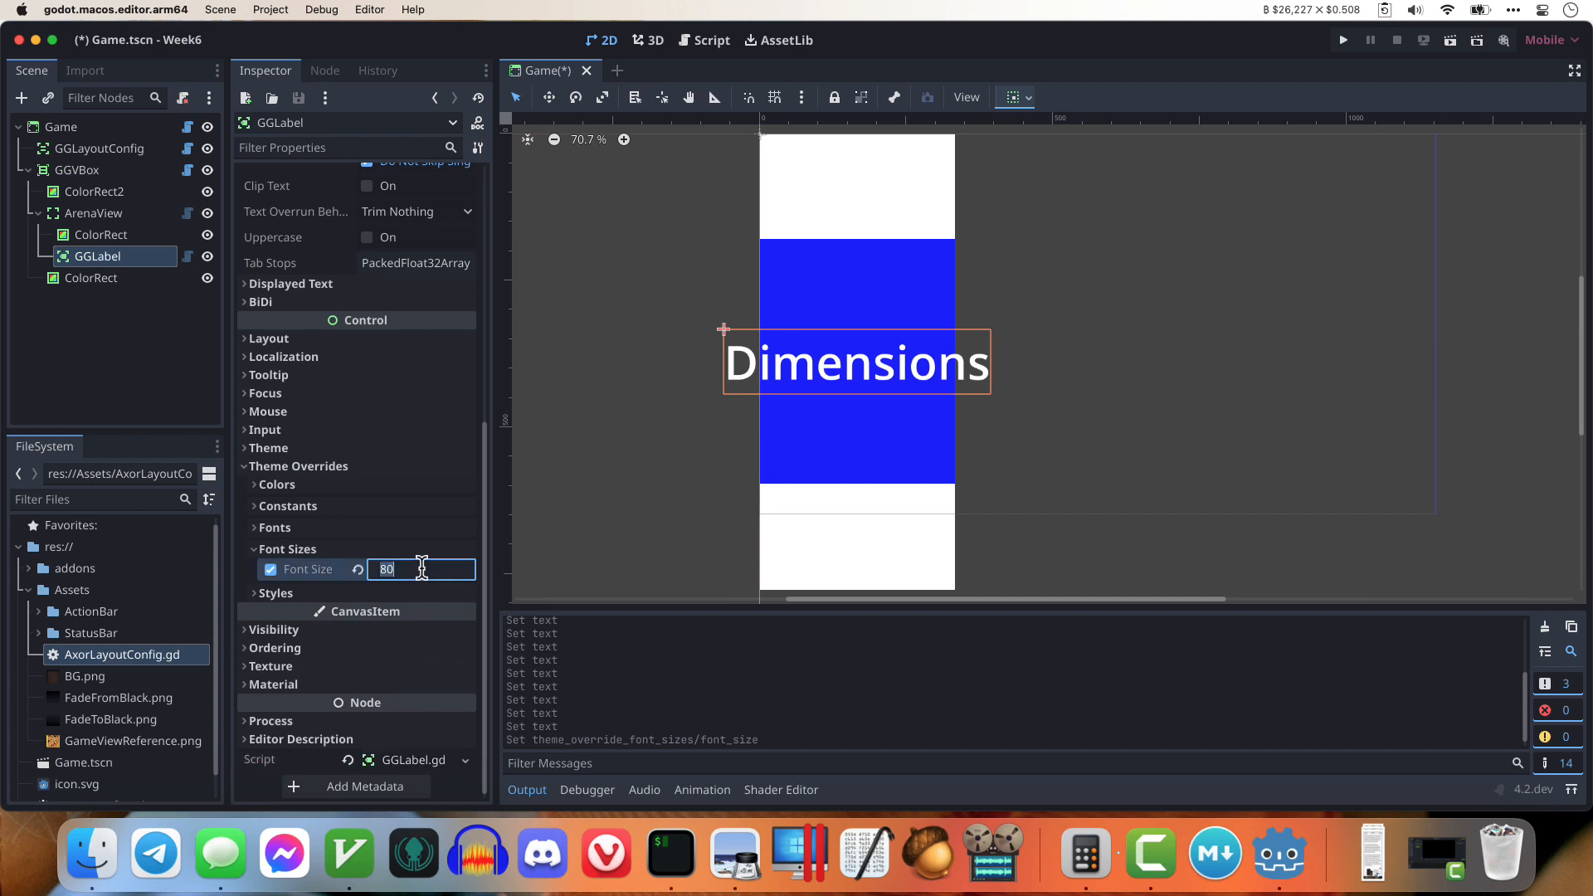
{"action": "type", "text": "60"}
{"action": "key", "text": "Return"}
{"action": "left_click", "coordinate": [415, 569]}
{"action": "type", "text": "50"}
{"action": "key", "text": "Return"}
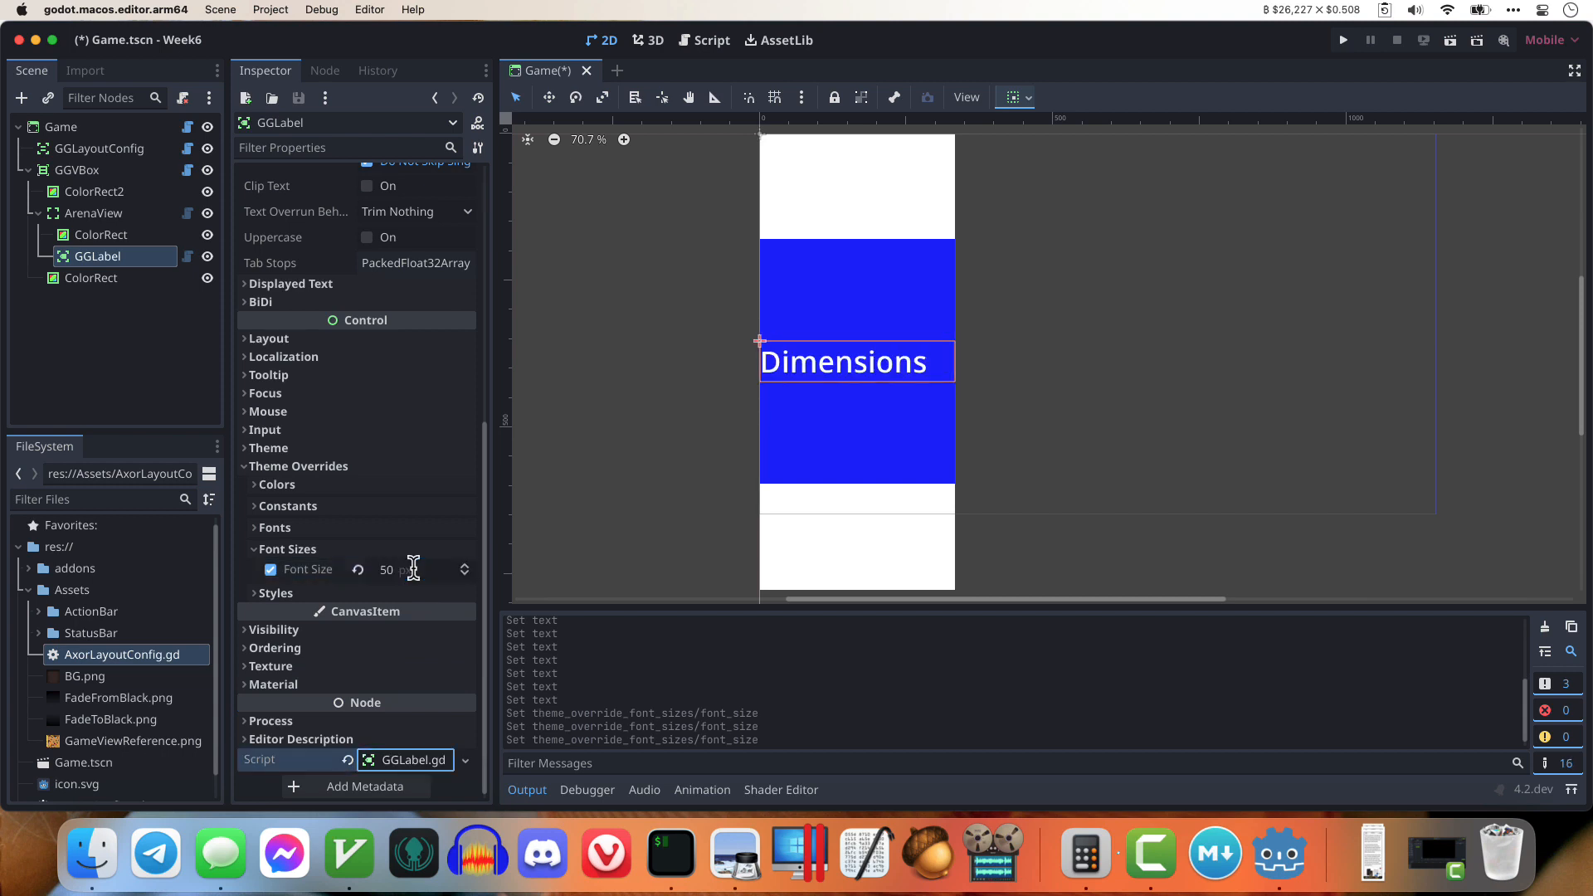
Step: Set the label's horizontal alignment to Center
{"action": "scroll", "coordinate": [346, 336], "scroll_direction": "up", "scroll_amount": 7}
{"action": "left_click", "coordinate": [398, 393]}
{"action": "left_click", "coordinate": [396, 439]}
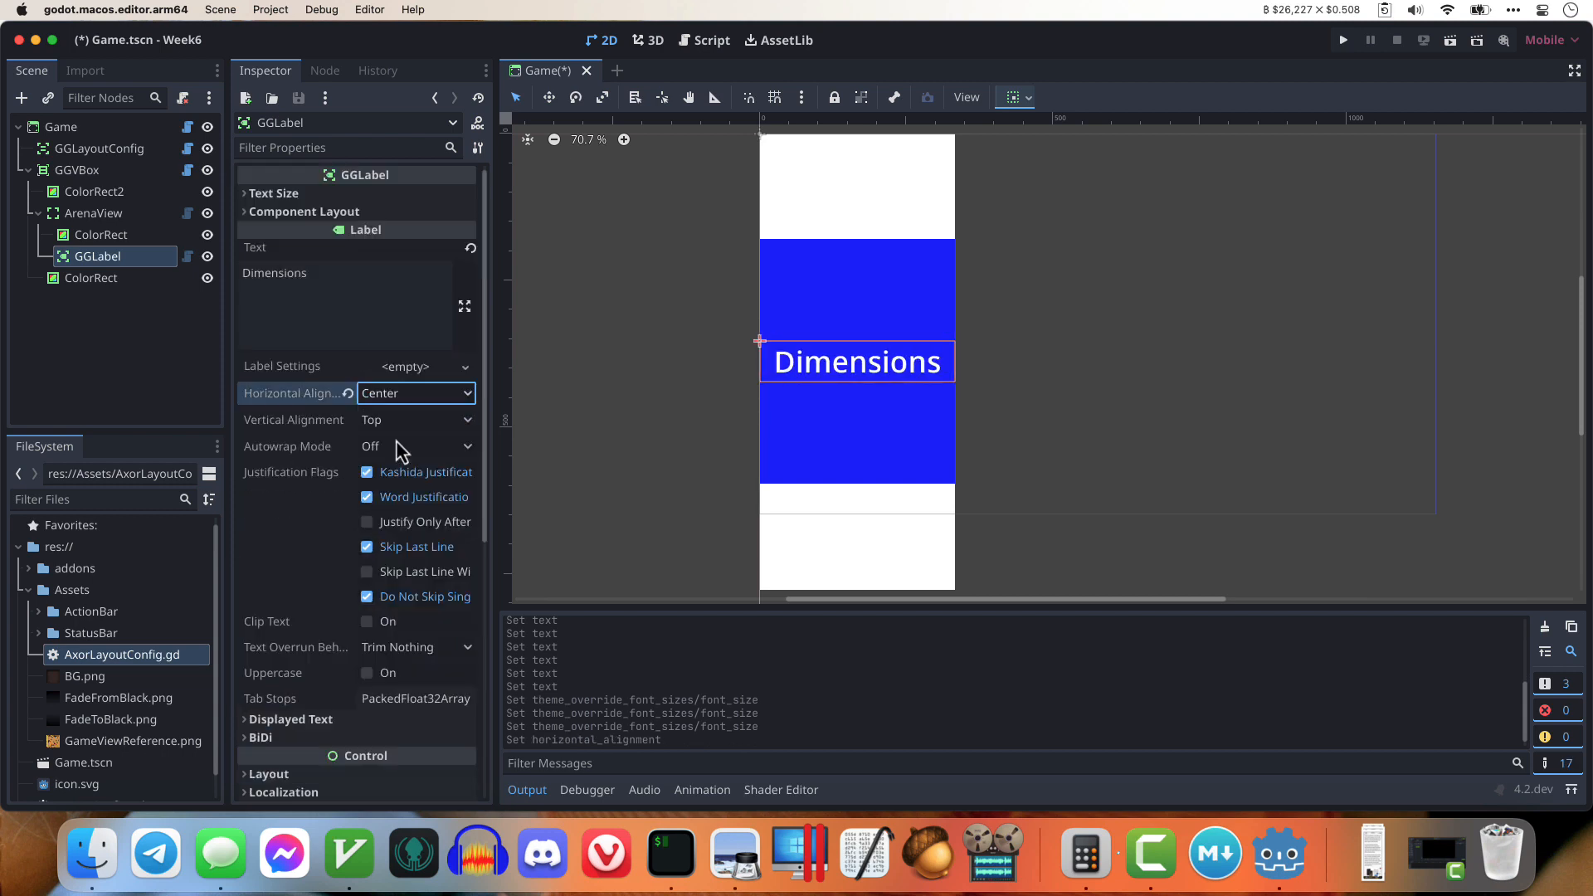
Step: Test-run the game and resize its window to check how the Dimensions label behaves with a fixed font size
{"action": "key", "text": "super+b"}
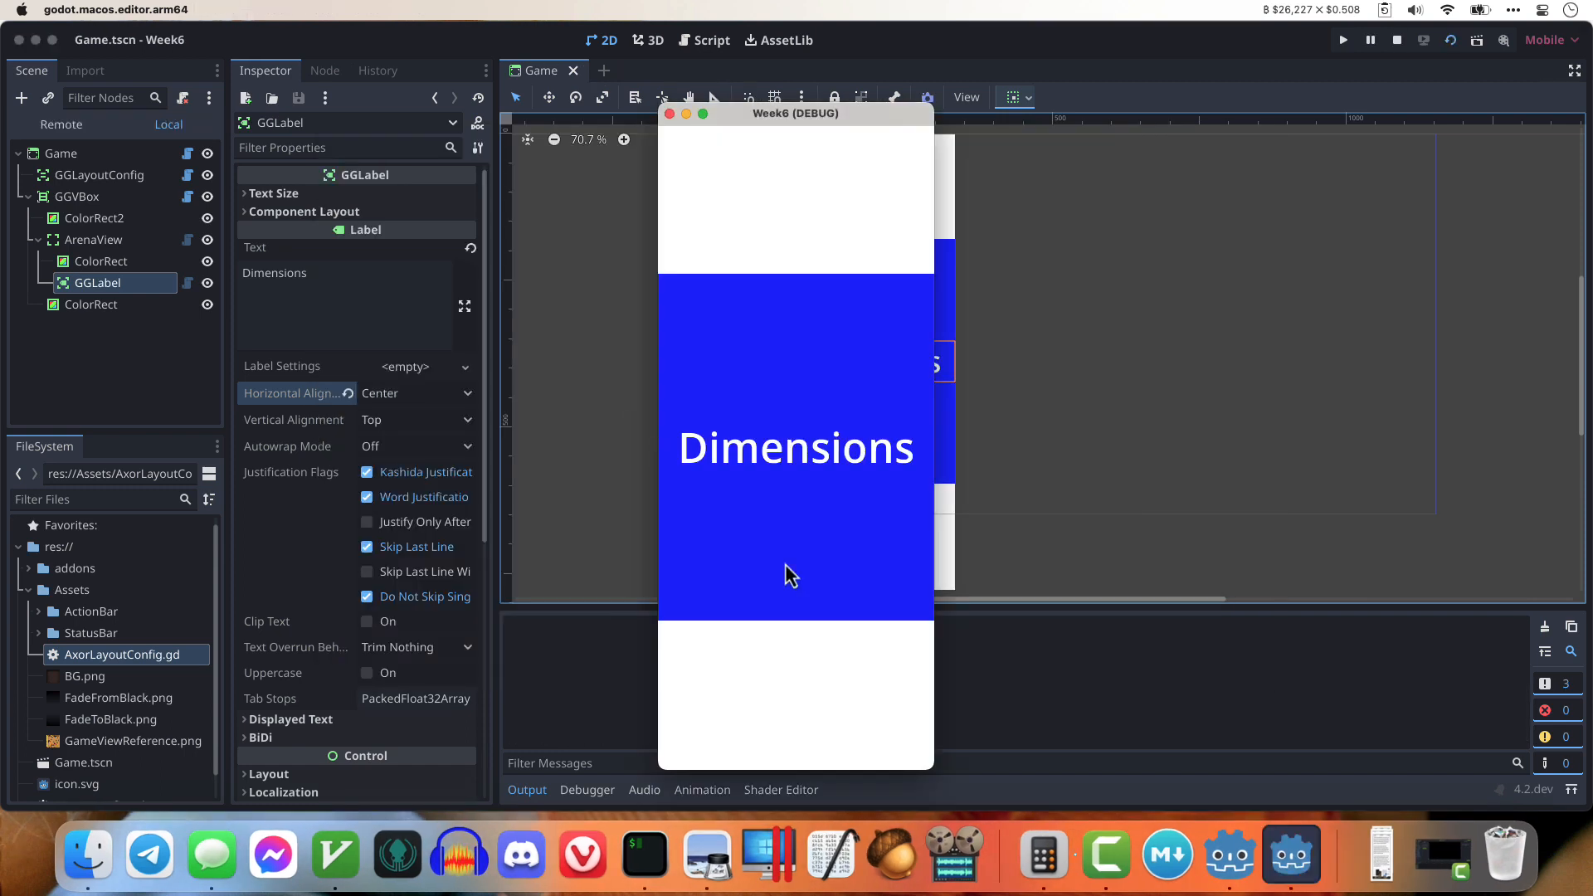
{"action": "left_click_drag", "start_coordinate": [929, 764], "coordinate": [817, 333]}
{"action": "key", "text": "super+period"}
Step: Assign ArenaView as the GGLabel's text-size reference node and set its text size mode to Scale
{"action": "left_click", "coordinate": [279, 191]}
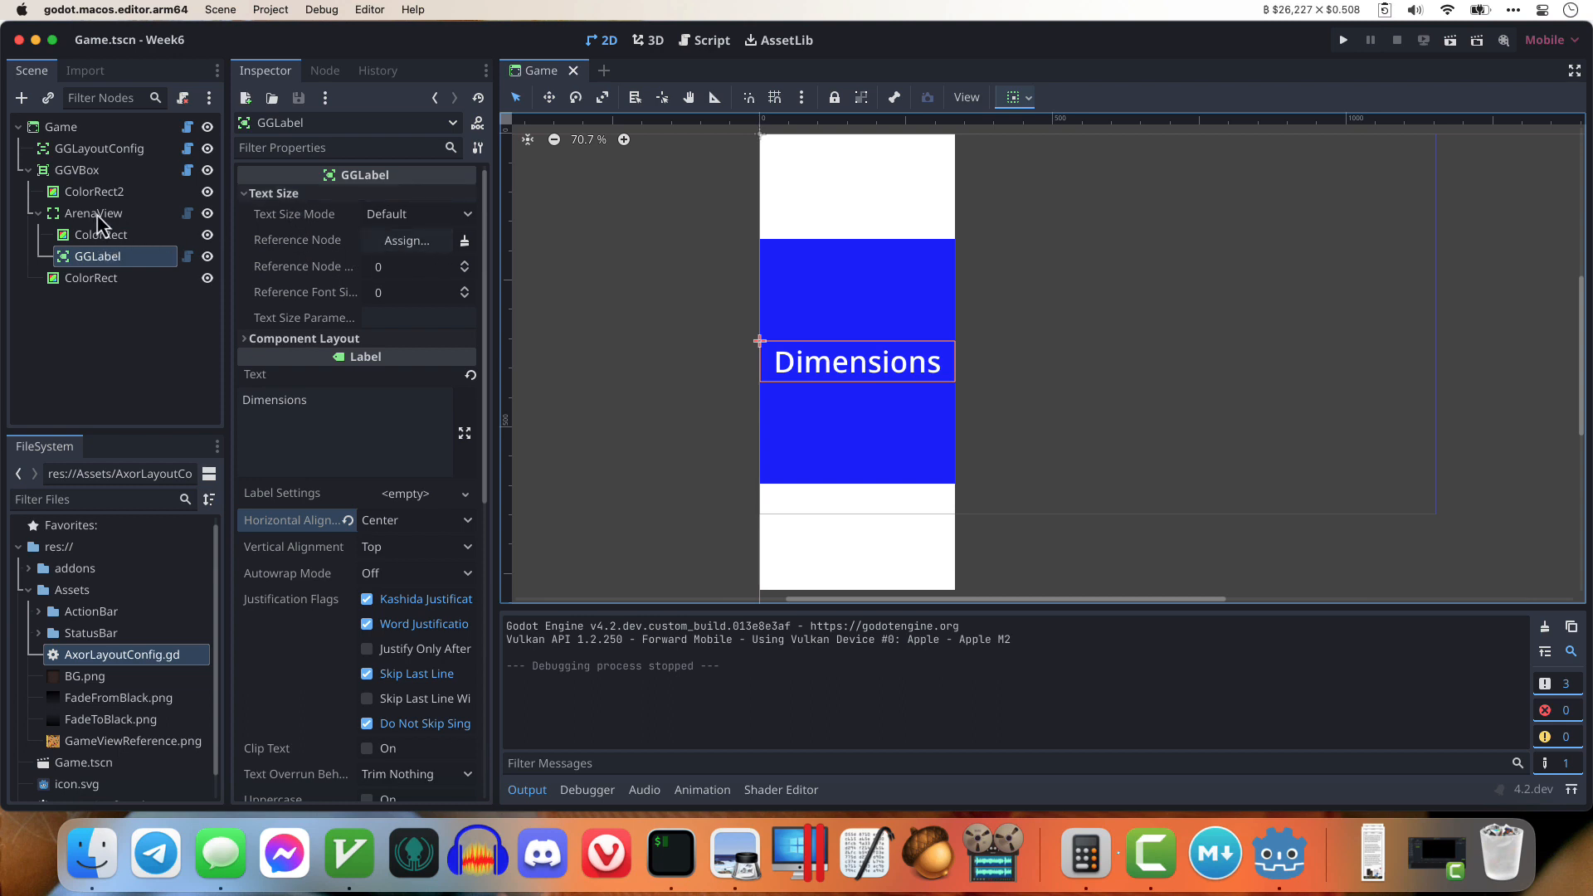
{"action": "left_click_drag", "start_coordinate": [98, 216], "coordinate": [386, 242]}
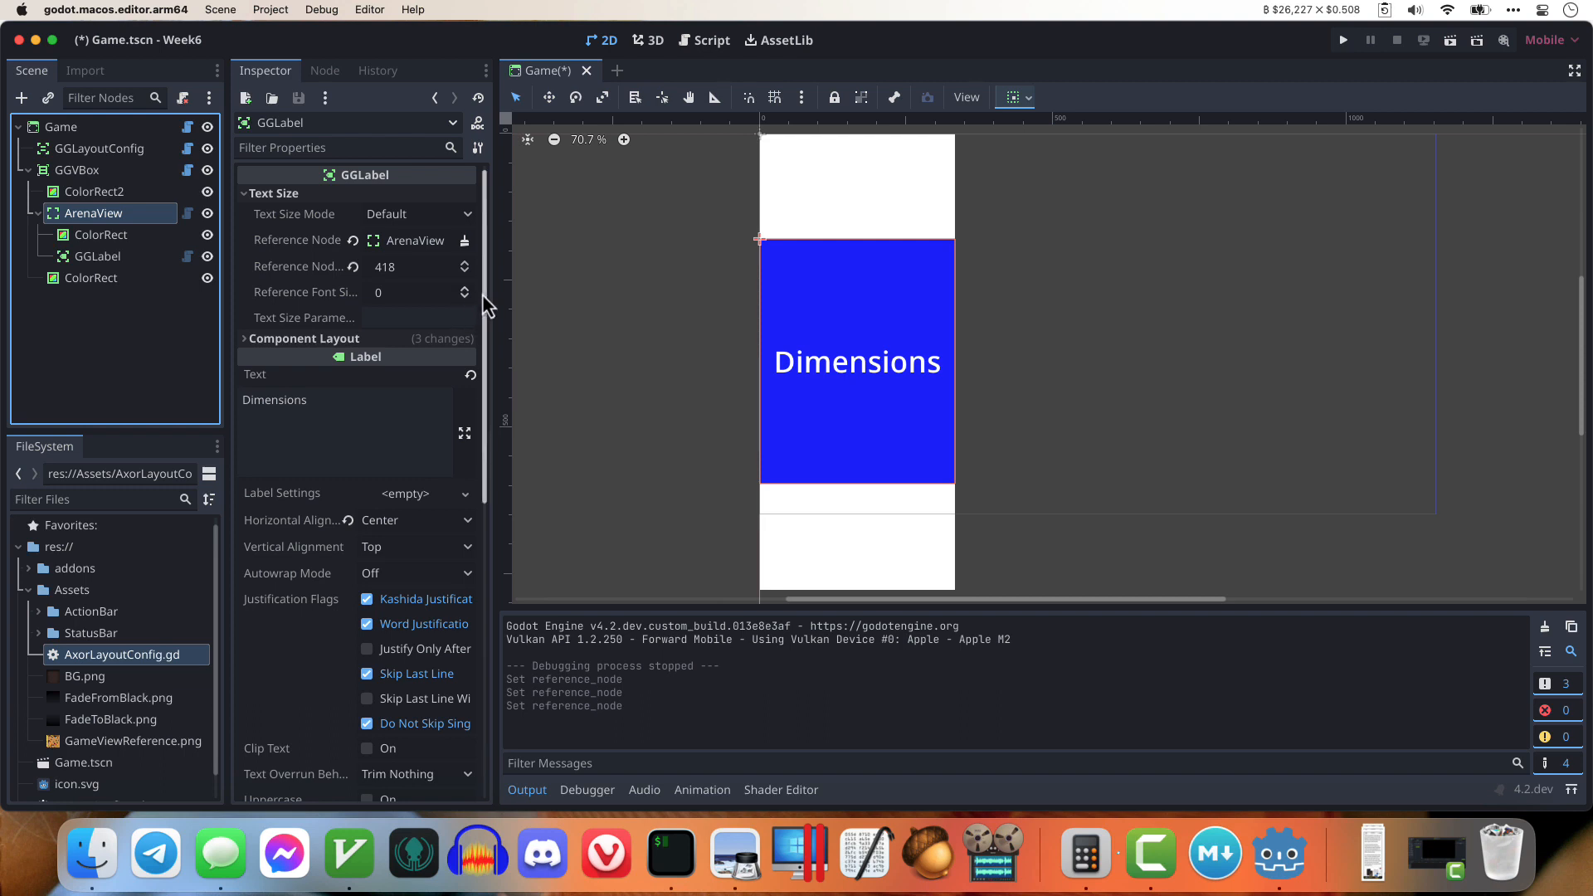
{"action": "left_click", "coordinate": [380, 215]}
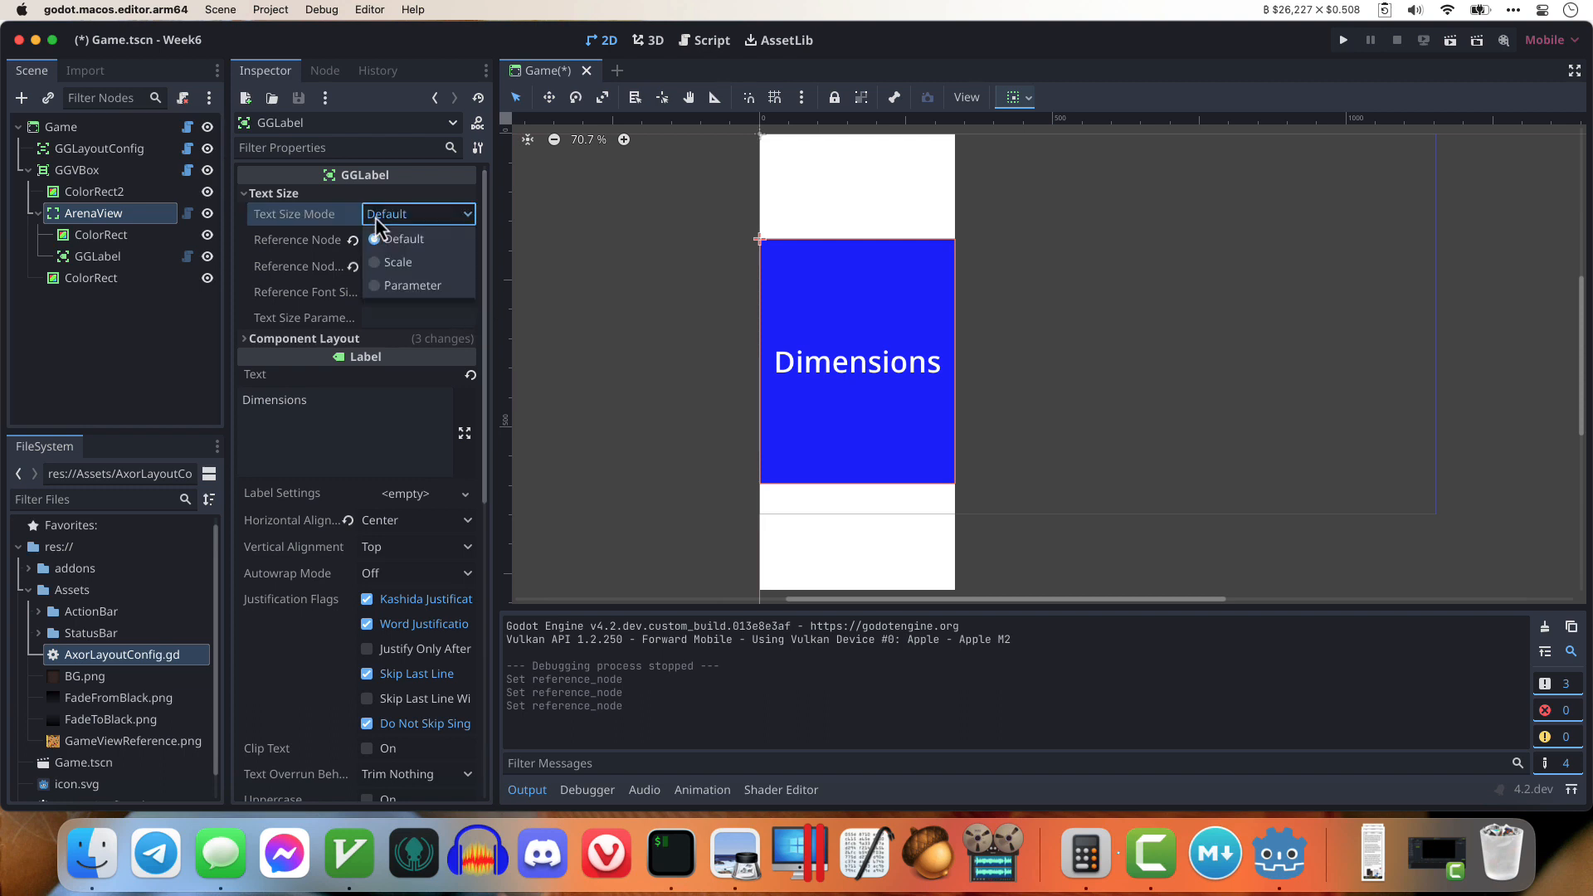
{"action": "left_click", "coordinate": [427, 265]}
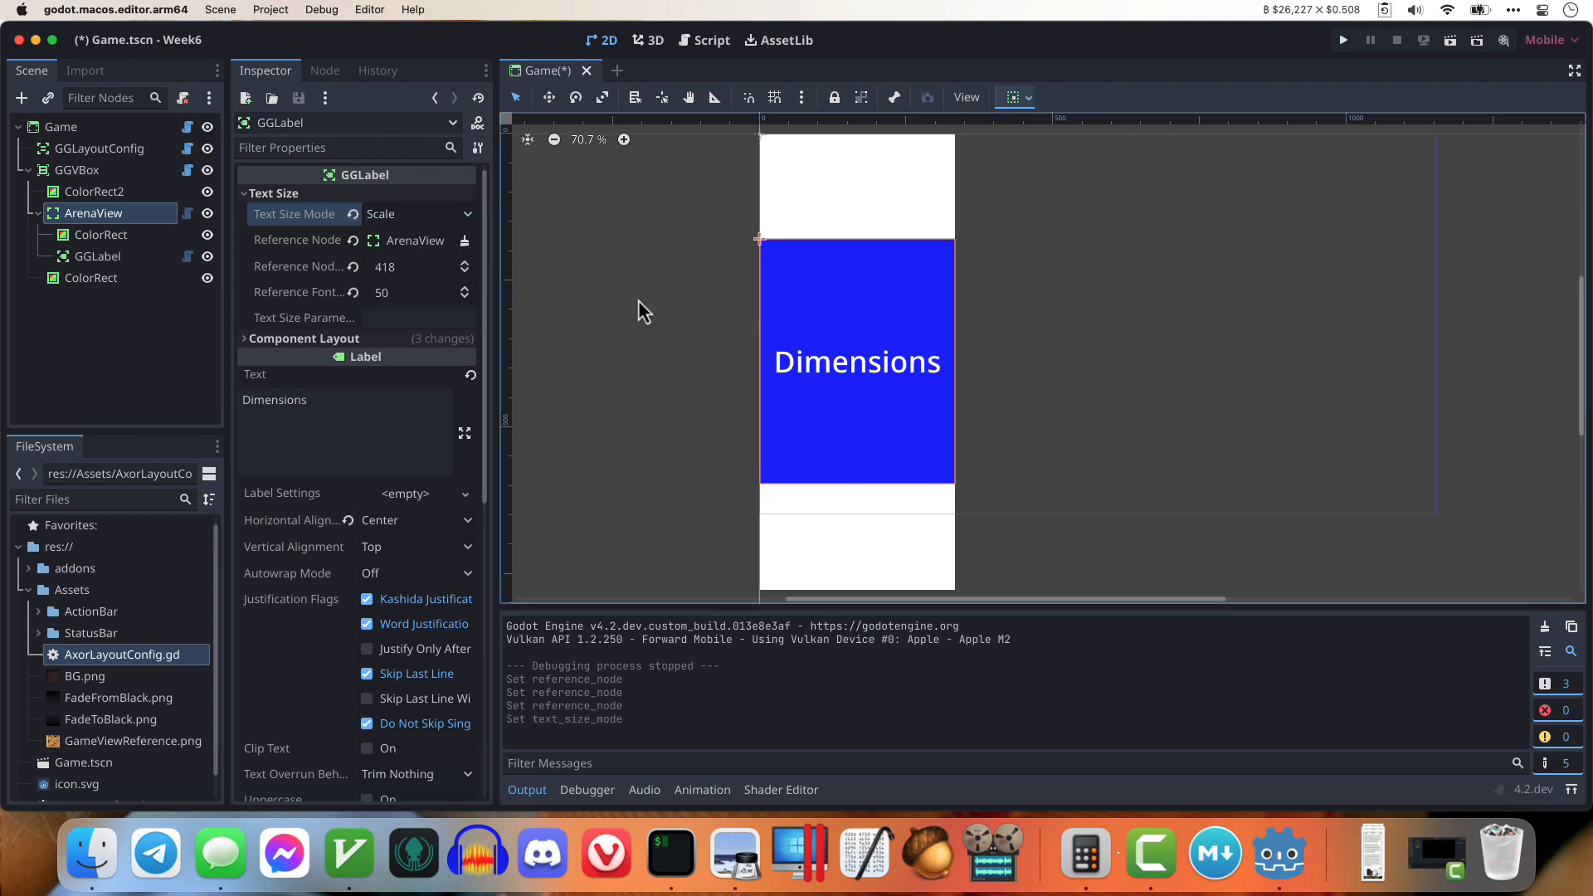
Step: Test-run the game again and resize its window to check that the label text scales with ArenaView
{"action": "key", "text": "super+b"}
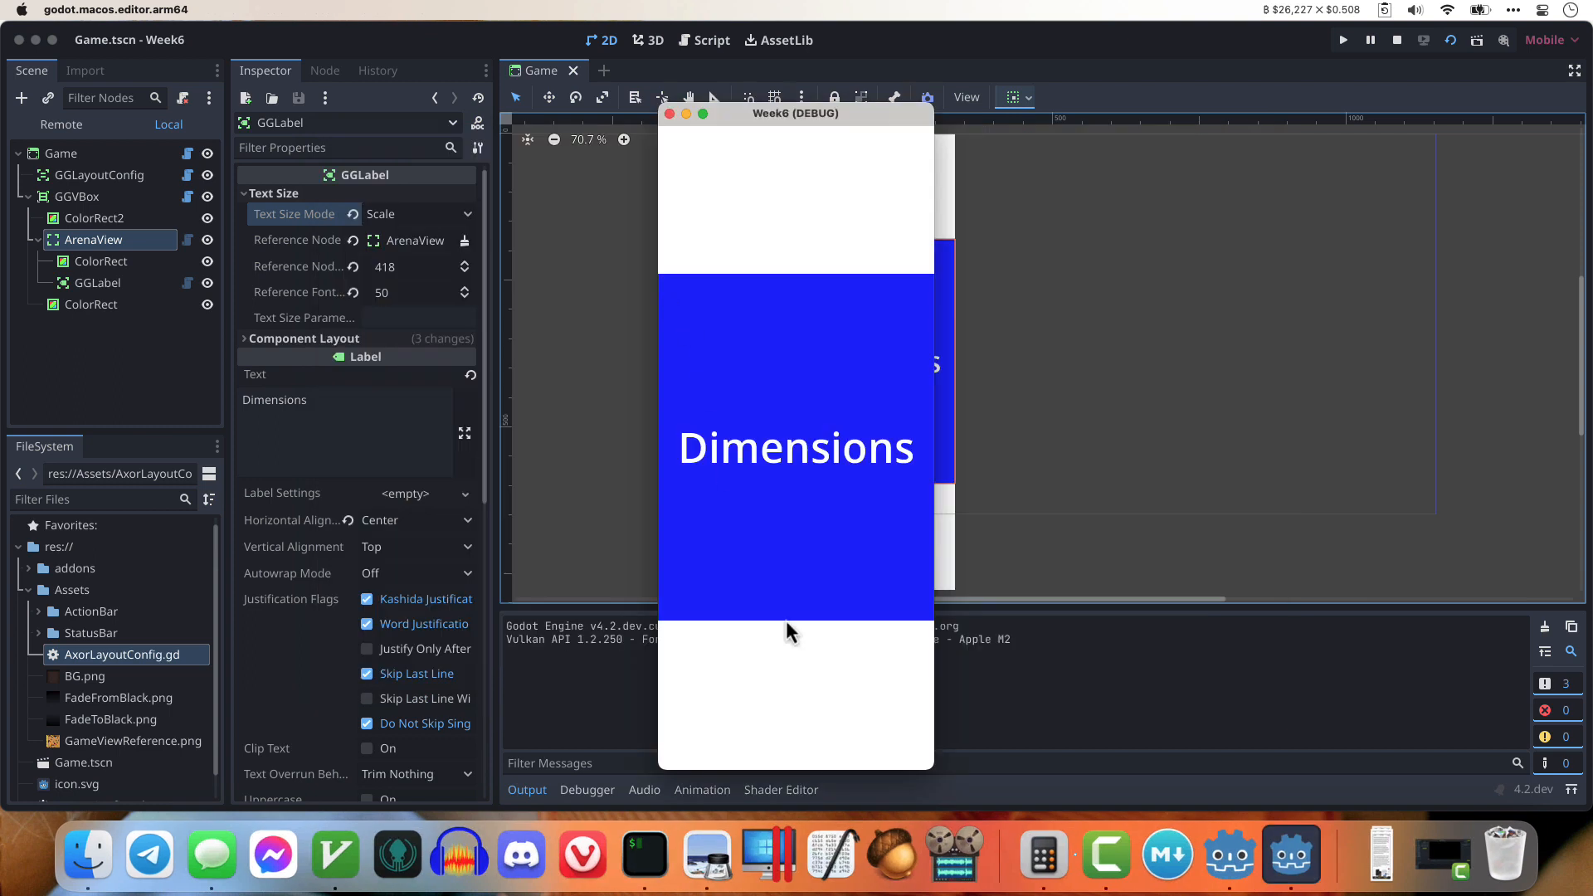
{"action": "left_click_drag", "start_coordinate": [885, 767], "coordinate": [994, 659]}
{"action": "key", "text": "super+q"}
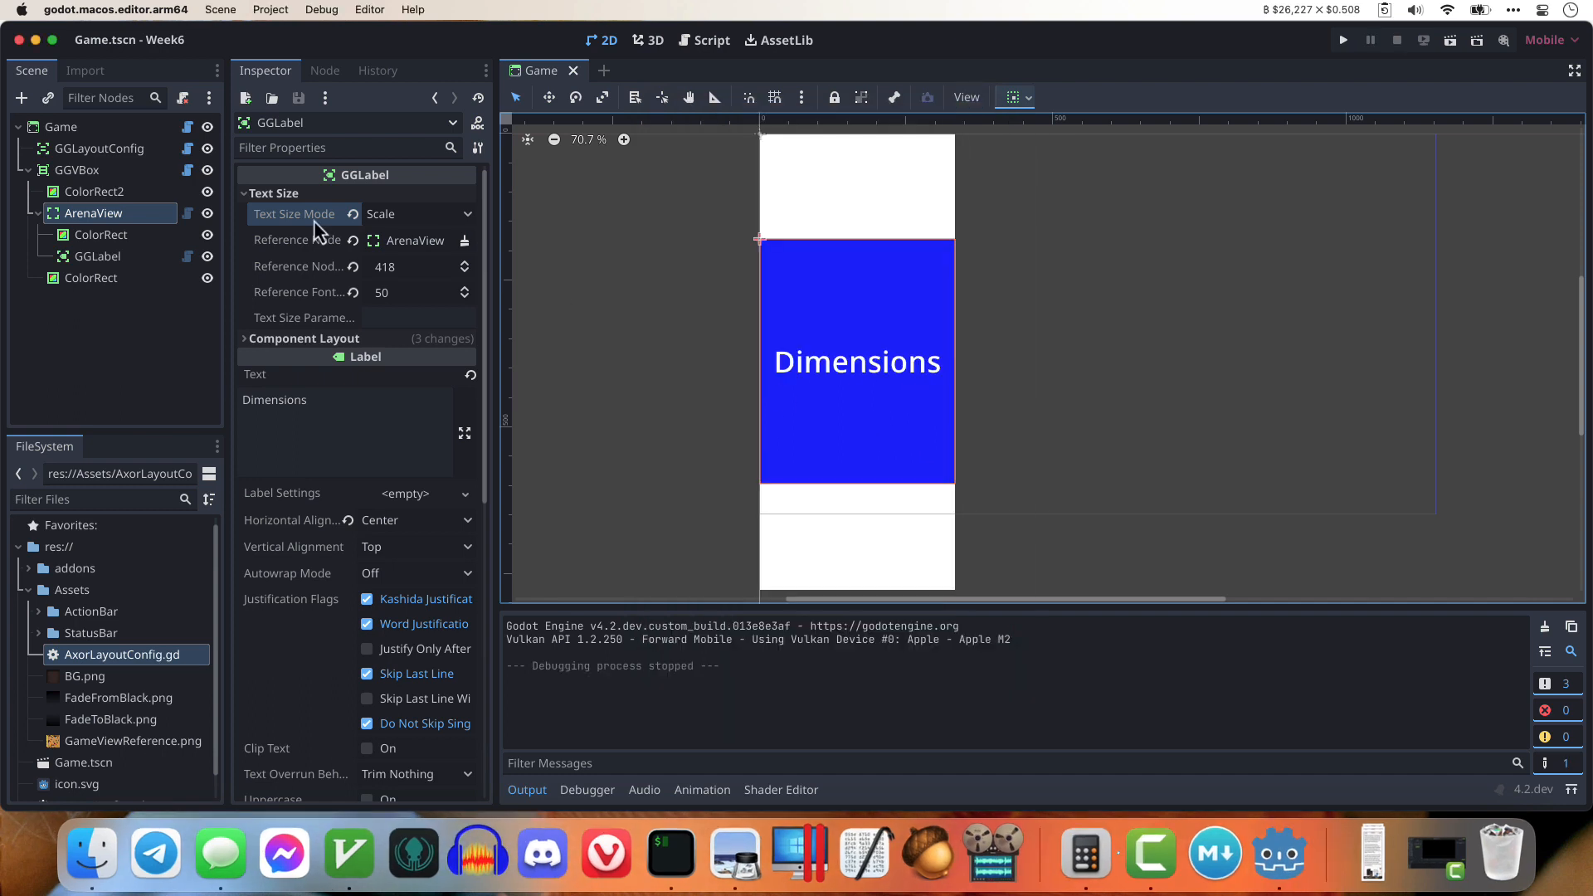
Step: Extend the GGLabel node's script with a new script named DimensionsLabel.gd
{"action": "right_click", "coordinate": [161, 217]}
{"action": "left_click", "coordinate": [113, 259]}
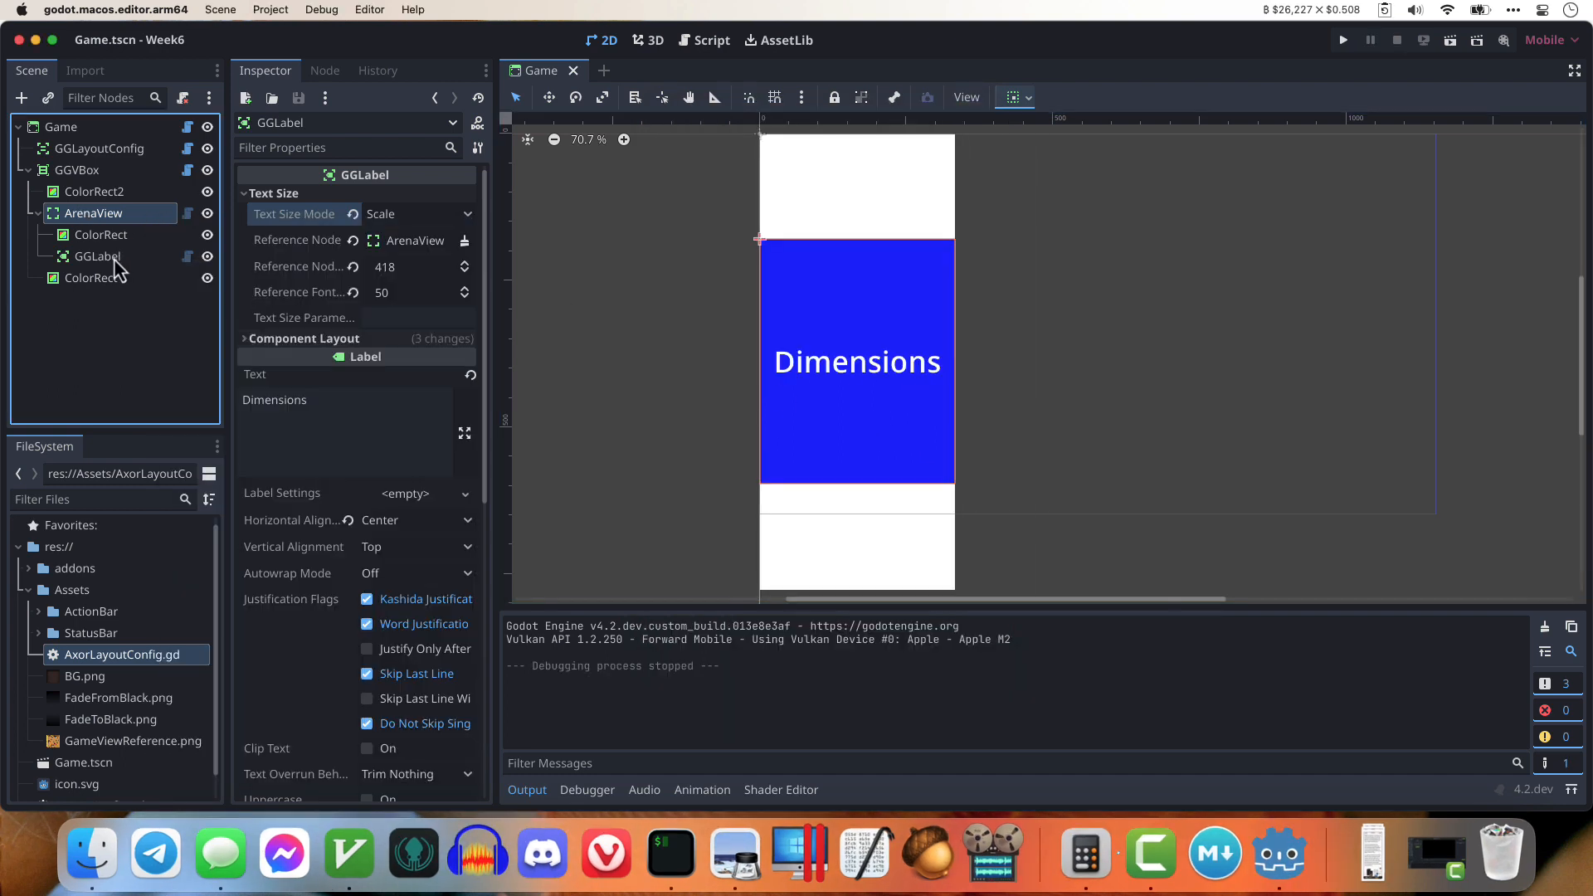
{"action": "left_click", "coordinate": [113, 259]}
{"action": "right_click", "coordinate": [141, 256]}
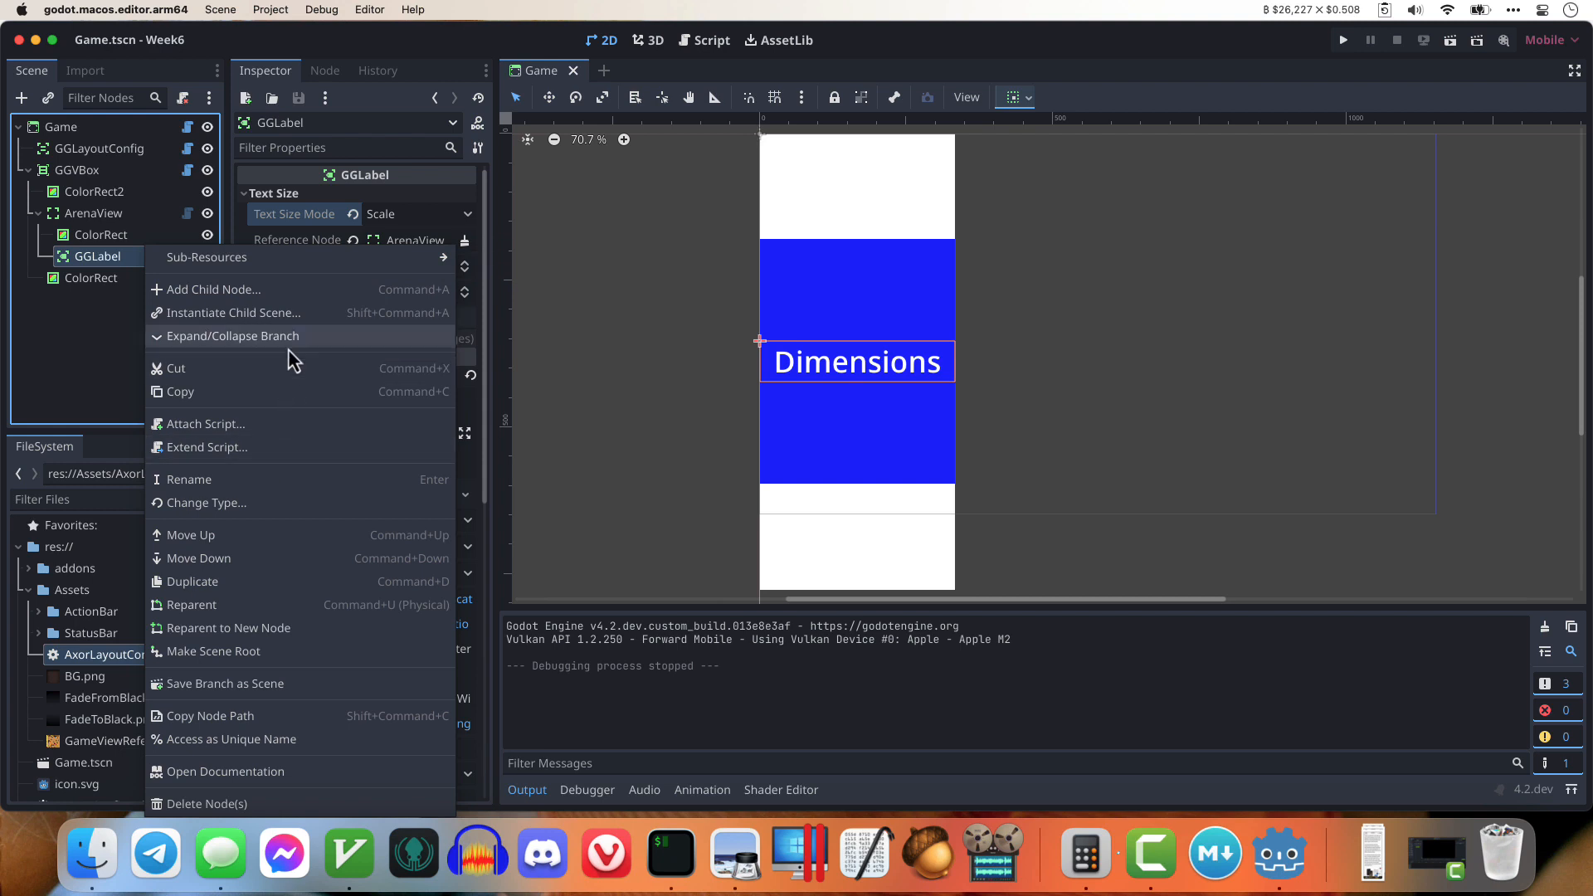
{"action": "left_click", "coordinate": [347, 448]}
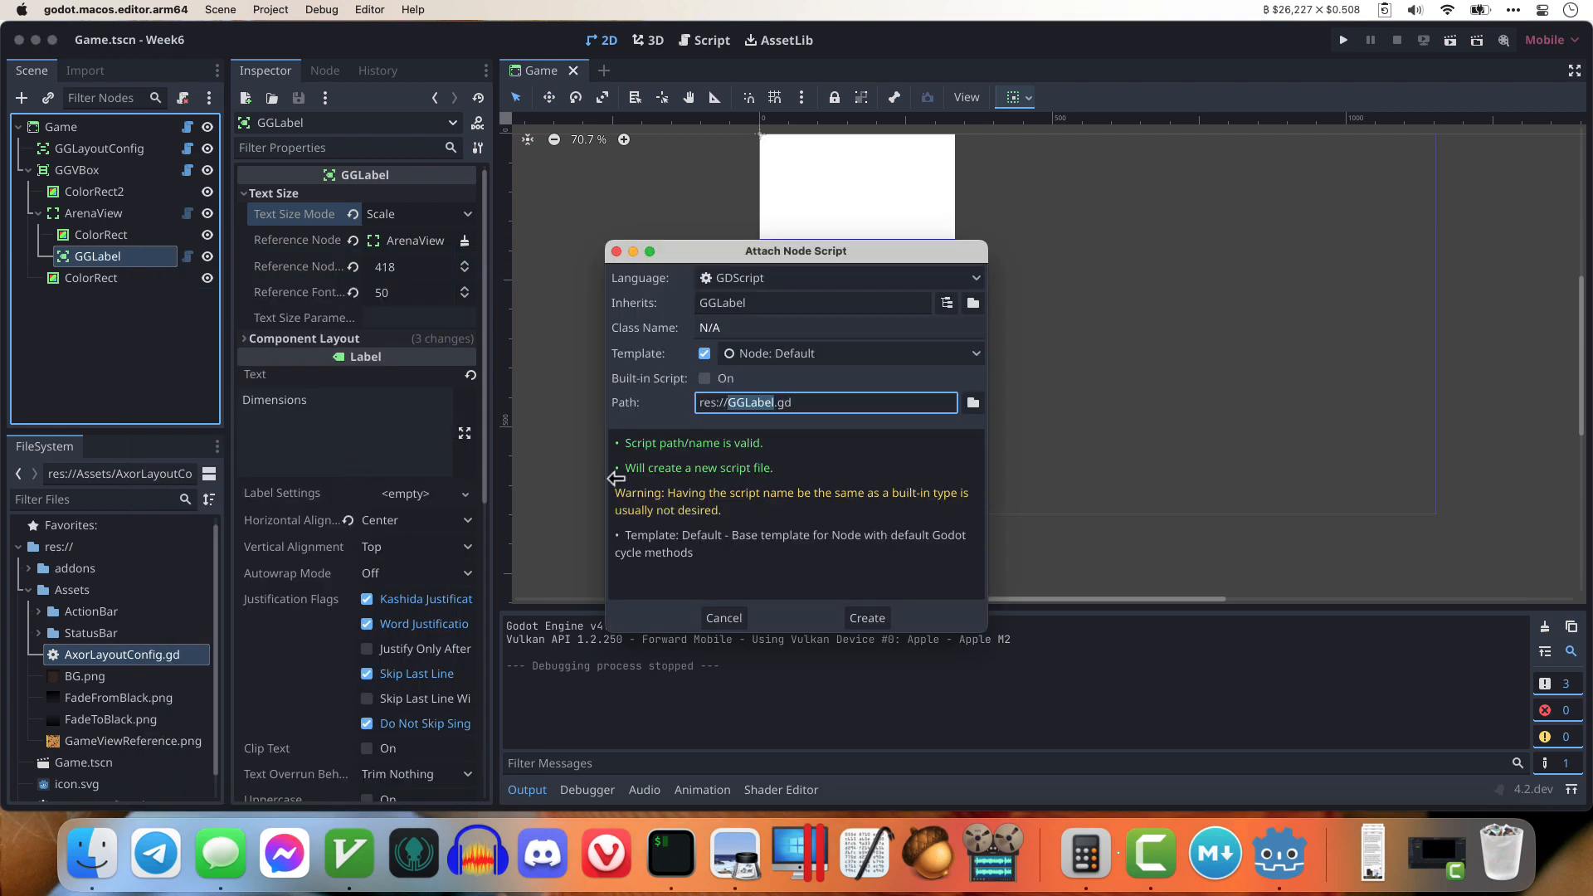
{"action": "type", "text": "Dimensions"}
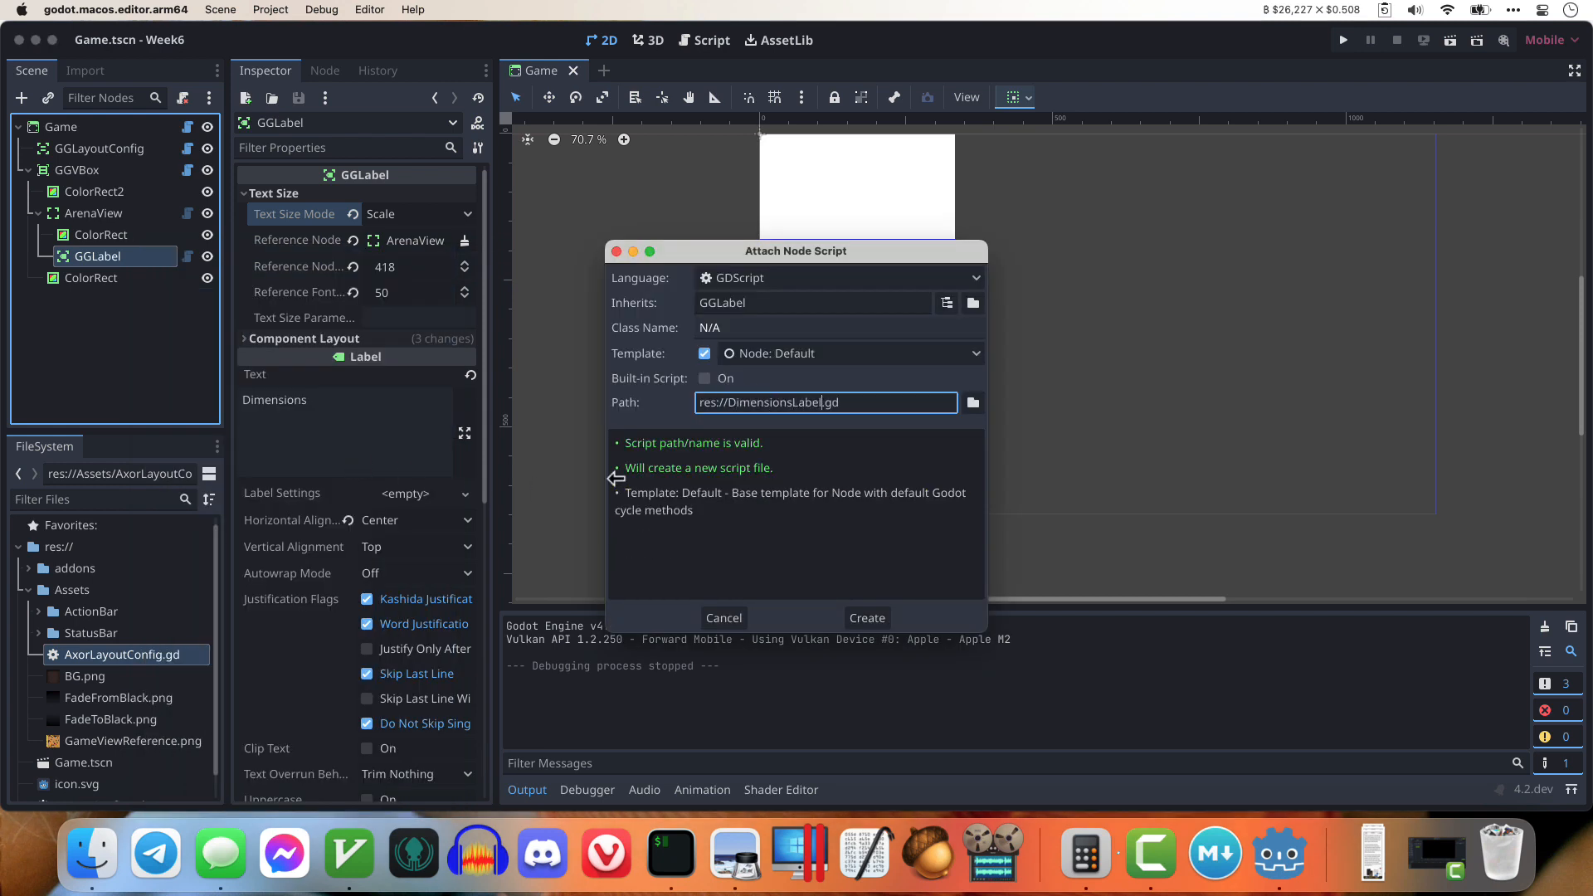
{"action": "left_click", "coordinate": [863, 610]}
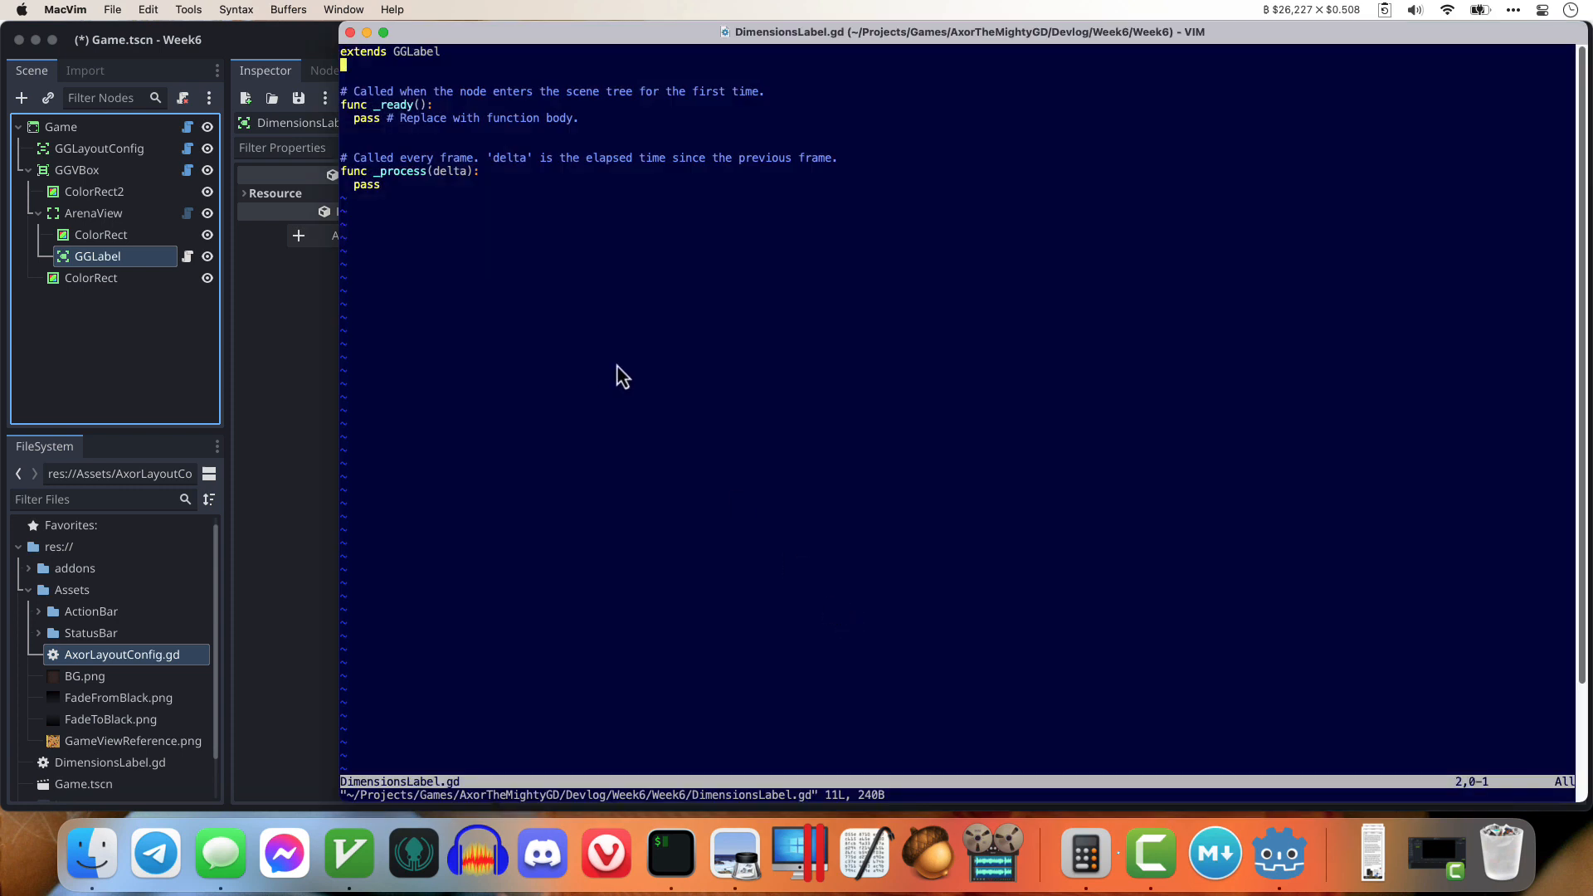
Step: Replace the template functions in DimensionsLabel.gd with an _on_update_size() function that calls super()
{"action": "type", "text": "jdGofu"}
{"action": "type", "text": "nc _on_"}
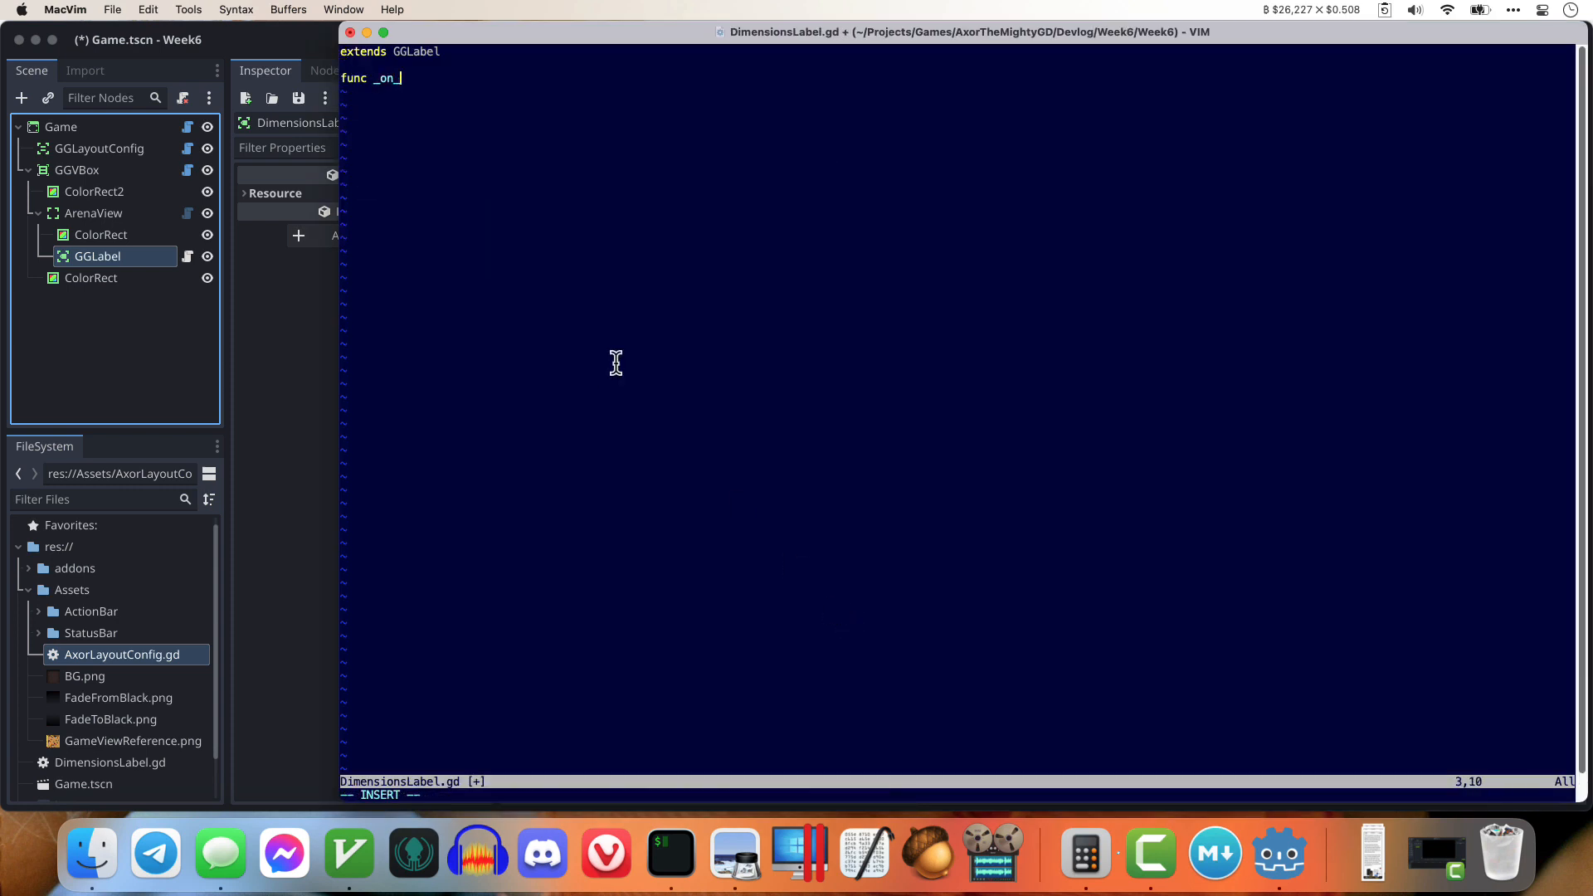
{"action": "type", "text": "update_size():"}
{"action": "key", "text": "Return"}
{"action": "type", "text": "super()"}
Step: Before the super() call, set text to get_parameter( "arena_view_info", "???" ), and save and close DimensionsLabel.gd
{"action": "type", "text": "text = get_parameter( \""}
{"action": "type", "text": "ga"}
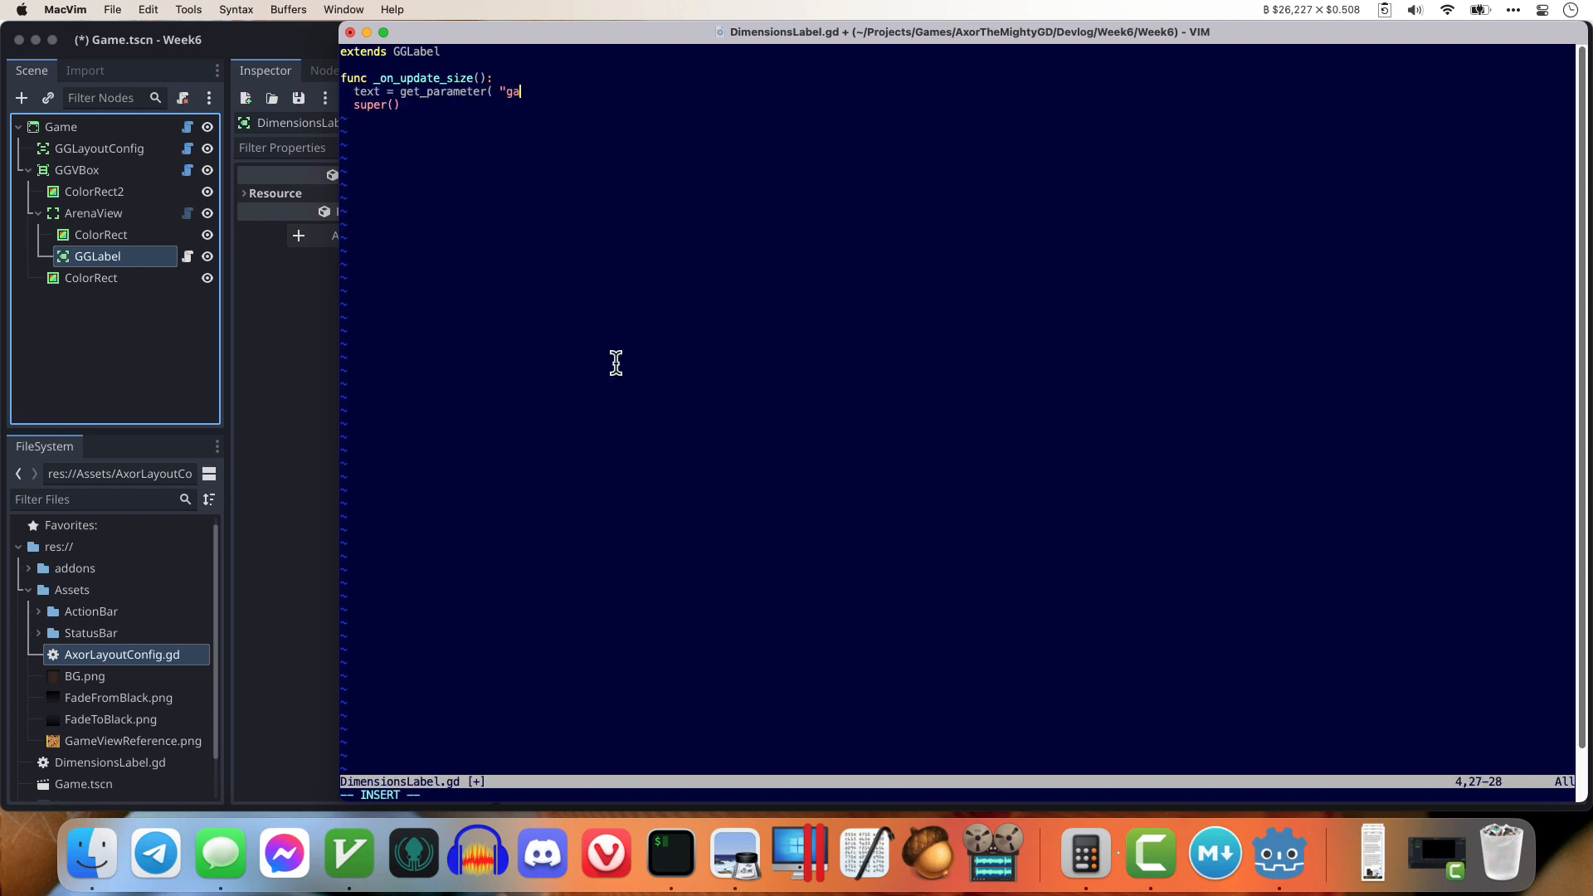
{"action": "key", "text": "BackSpace"}
{"action": "key", "text": "BackSpace"}
{"action": "type", "text": "arena_i"}
{"action": "key", "text": "Escape"}
{"action": "type", "text": "info\", \"???\""}
{"action": "key", "text": "Escape"}
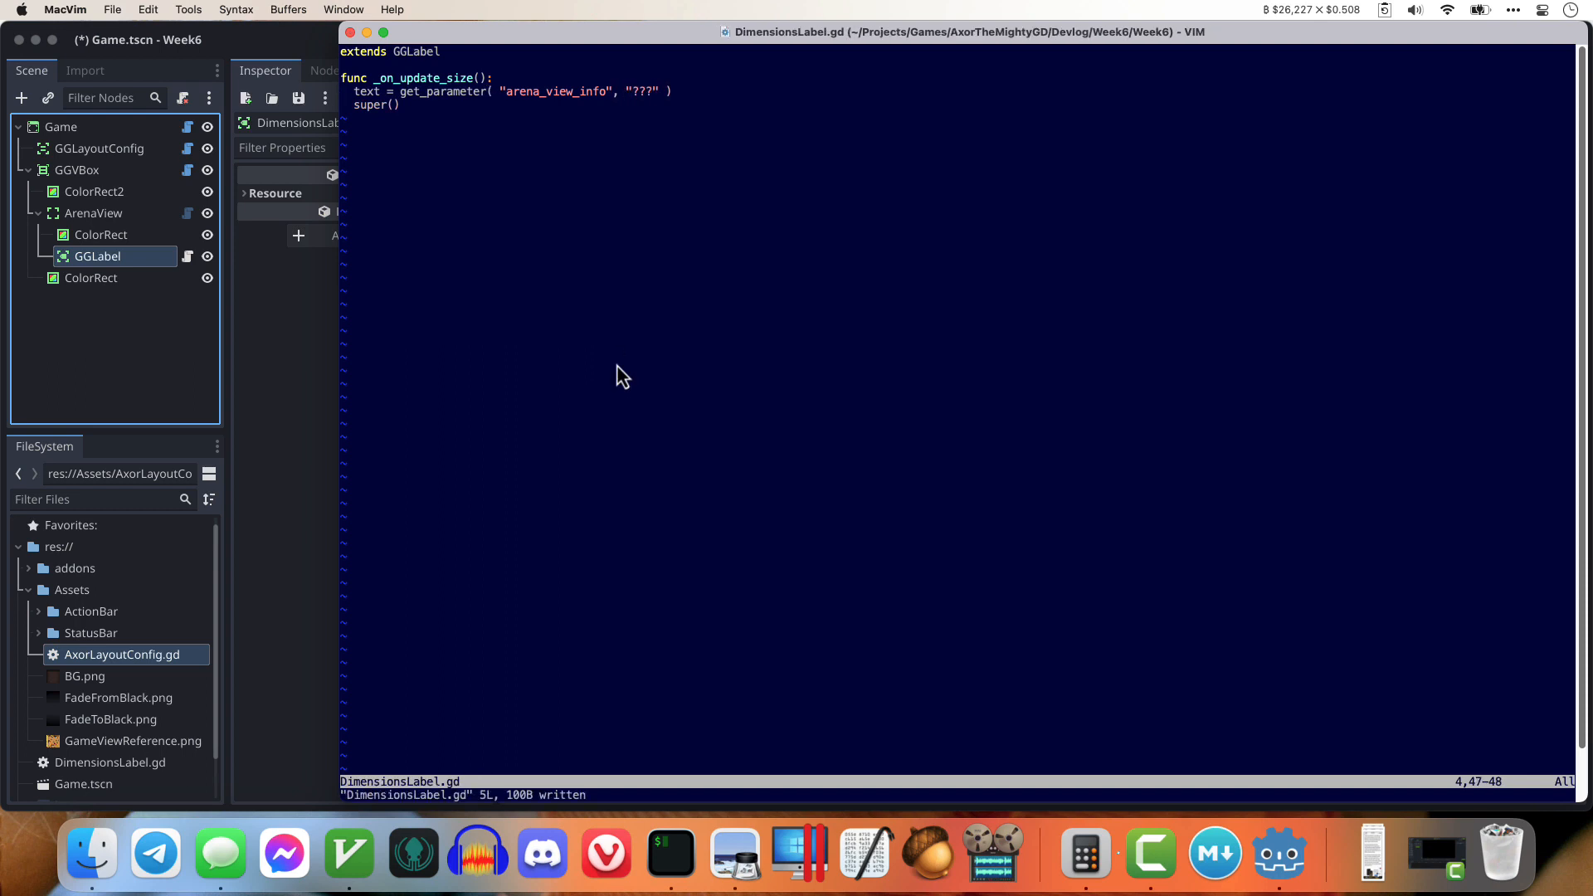
{"action": "type", "text": ":q"}
{"action": "key", "text": "Return"}
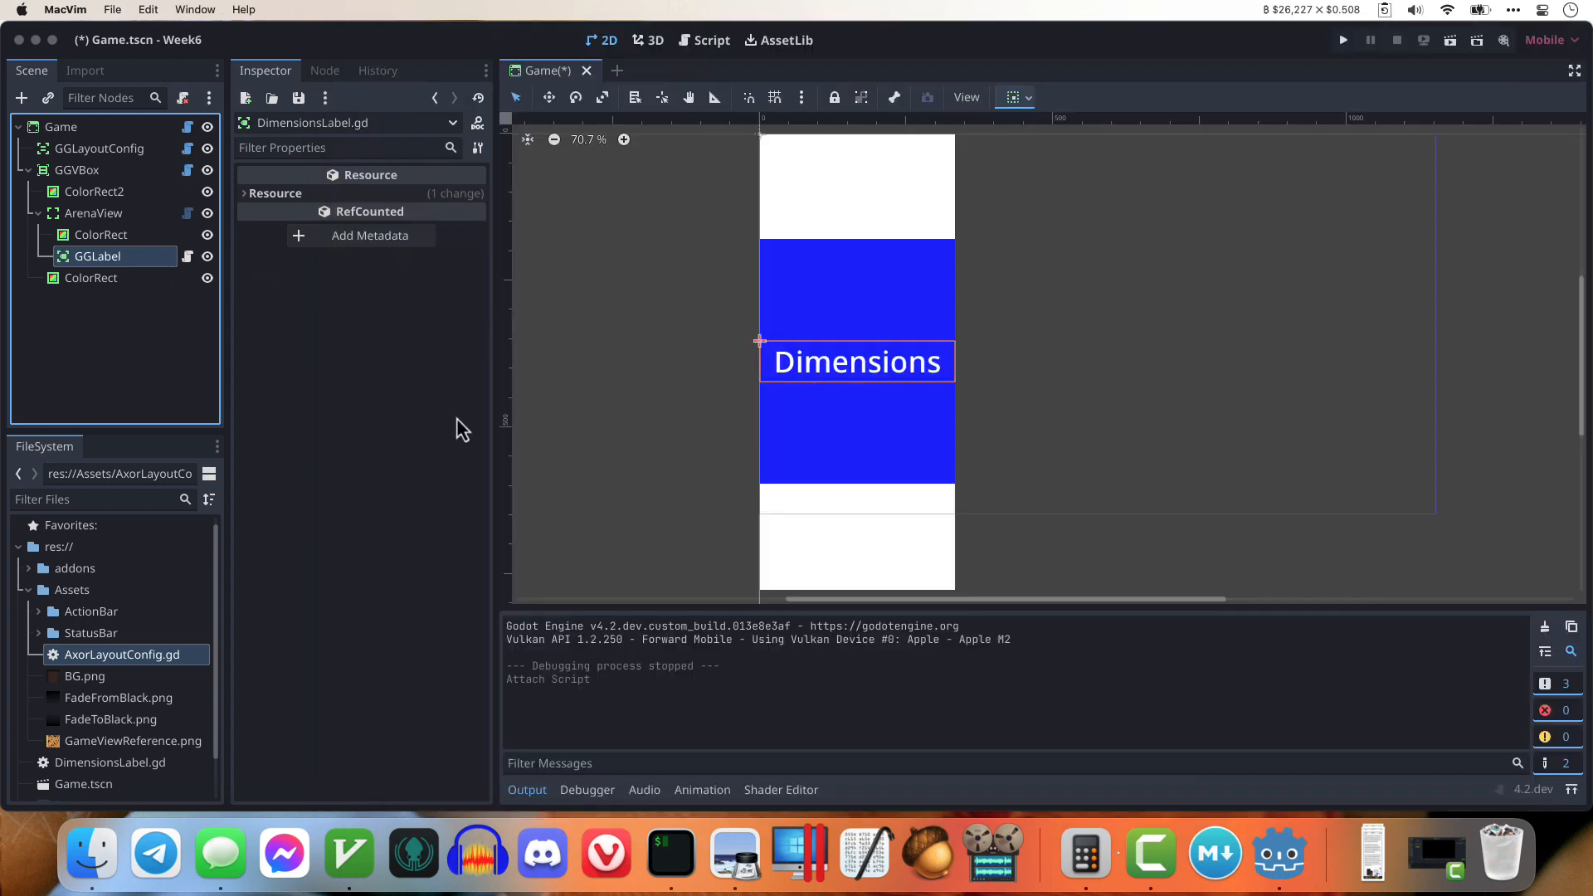
Step: Save the Game scene with its extended label script and reload the saved scene
{"action": "left_click", "coordinate": [398, 363]}
{"action": "left_click", "coordinate": [220, 9]}
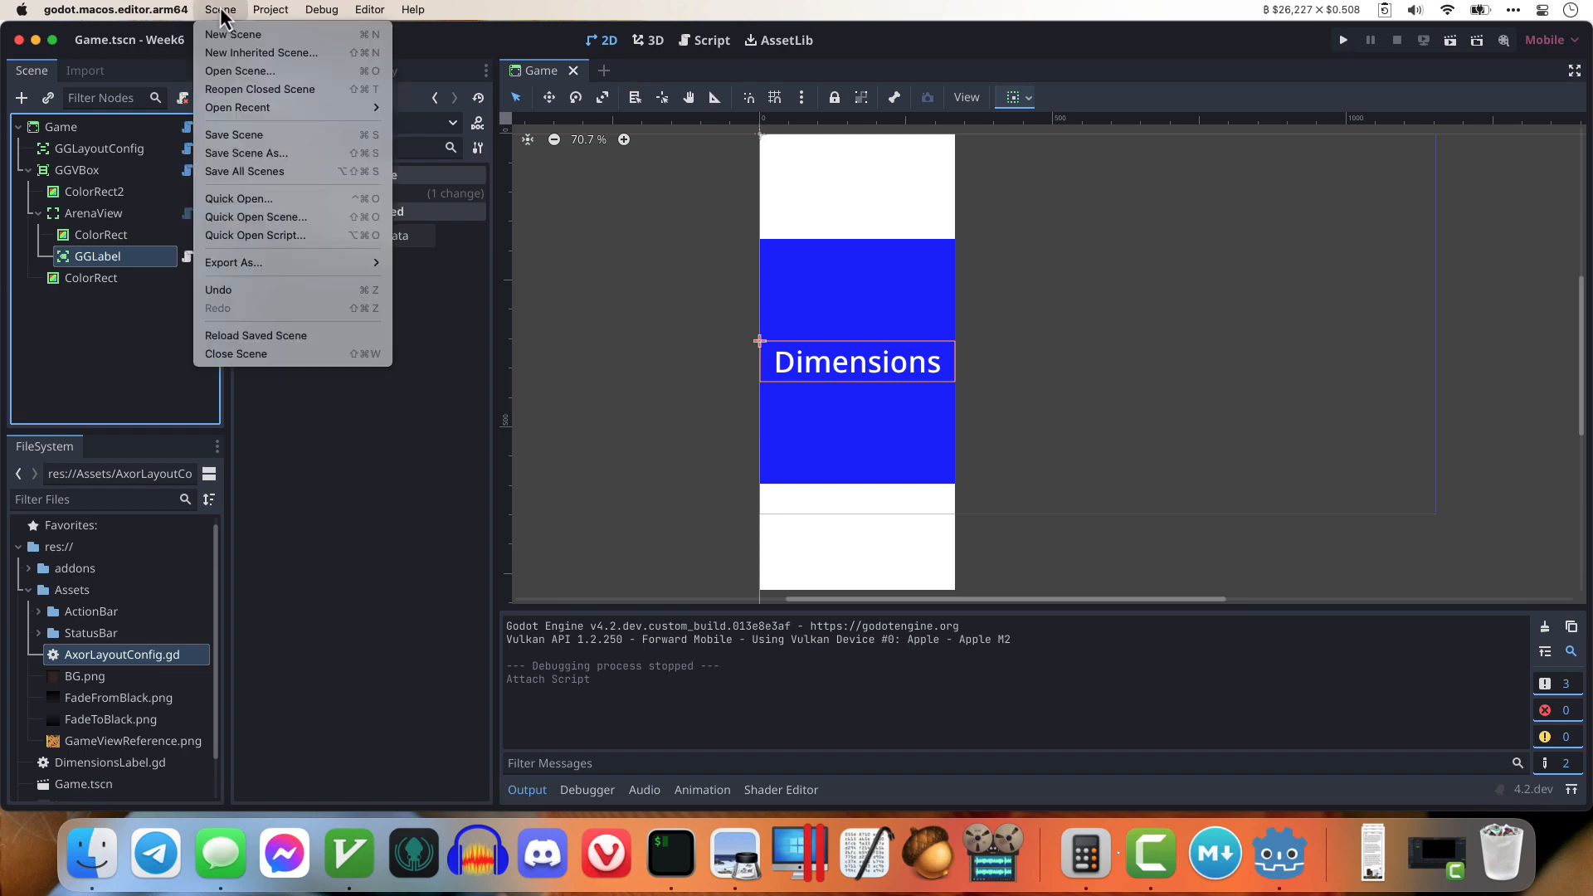
{"action": "left_click", "coordinate": [292, 335]}
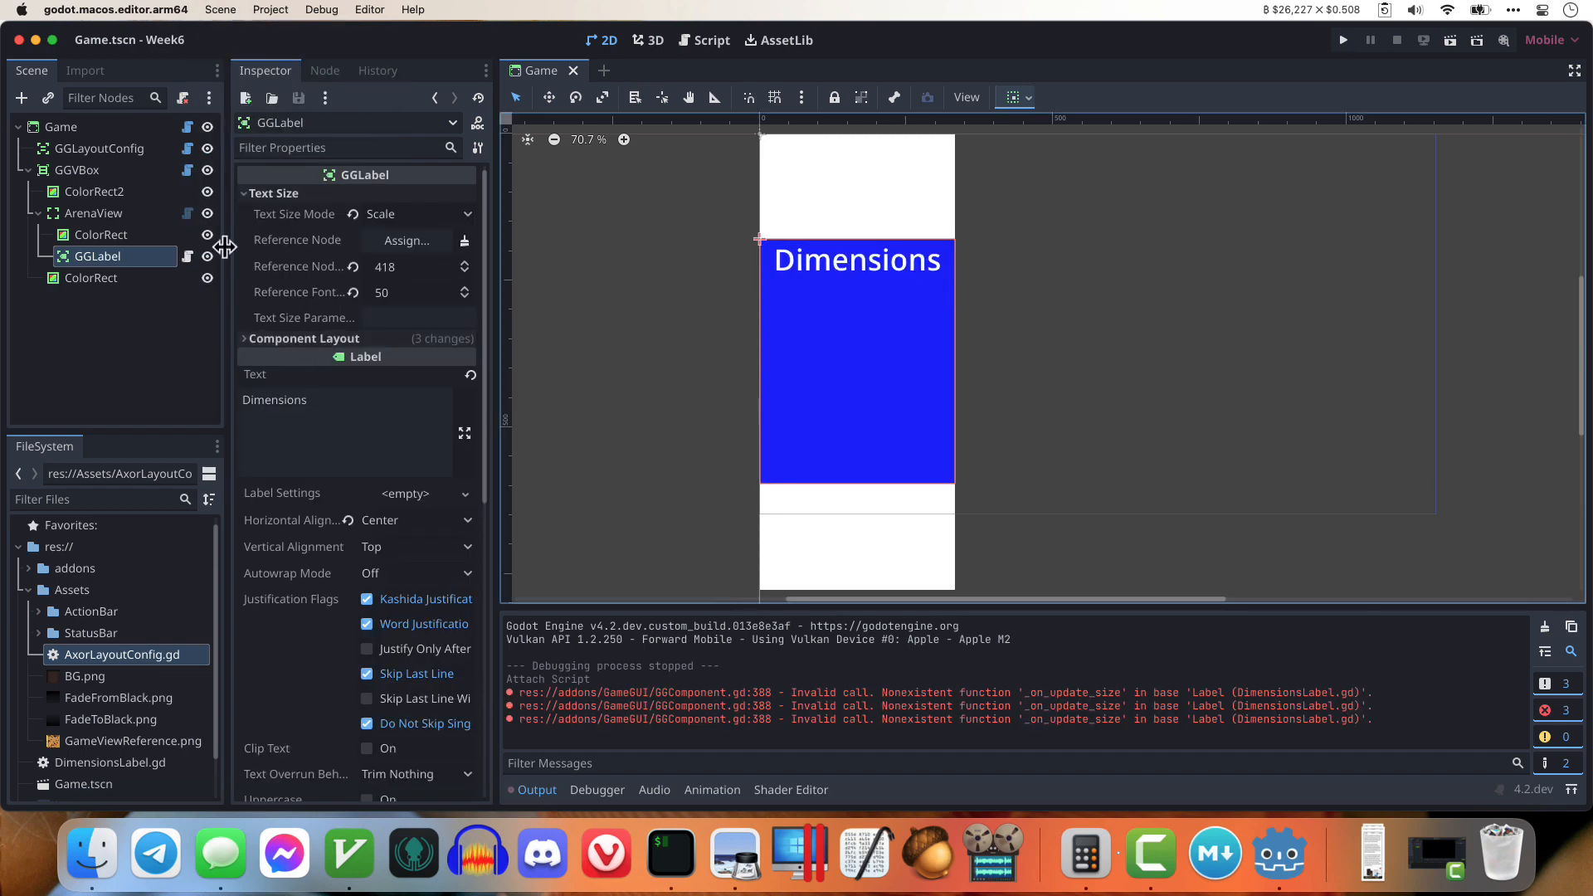
{"action": "left_click", "coordinate": [187, 259]}
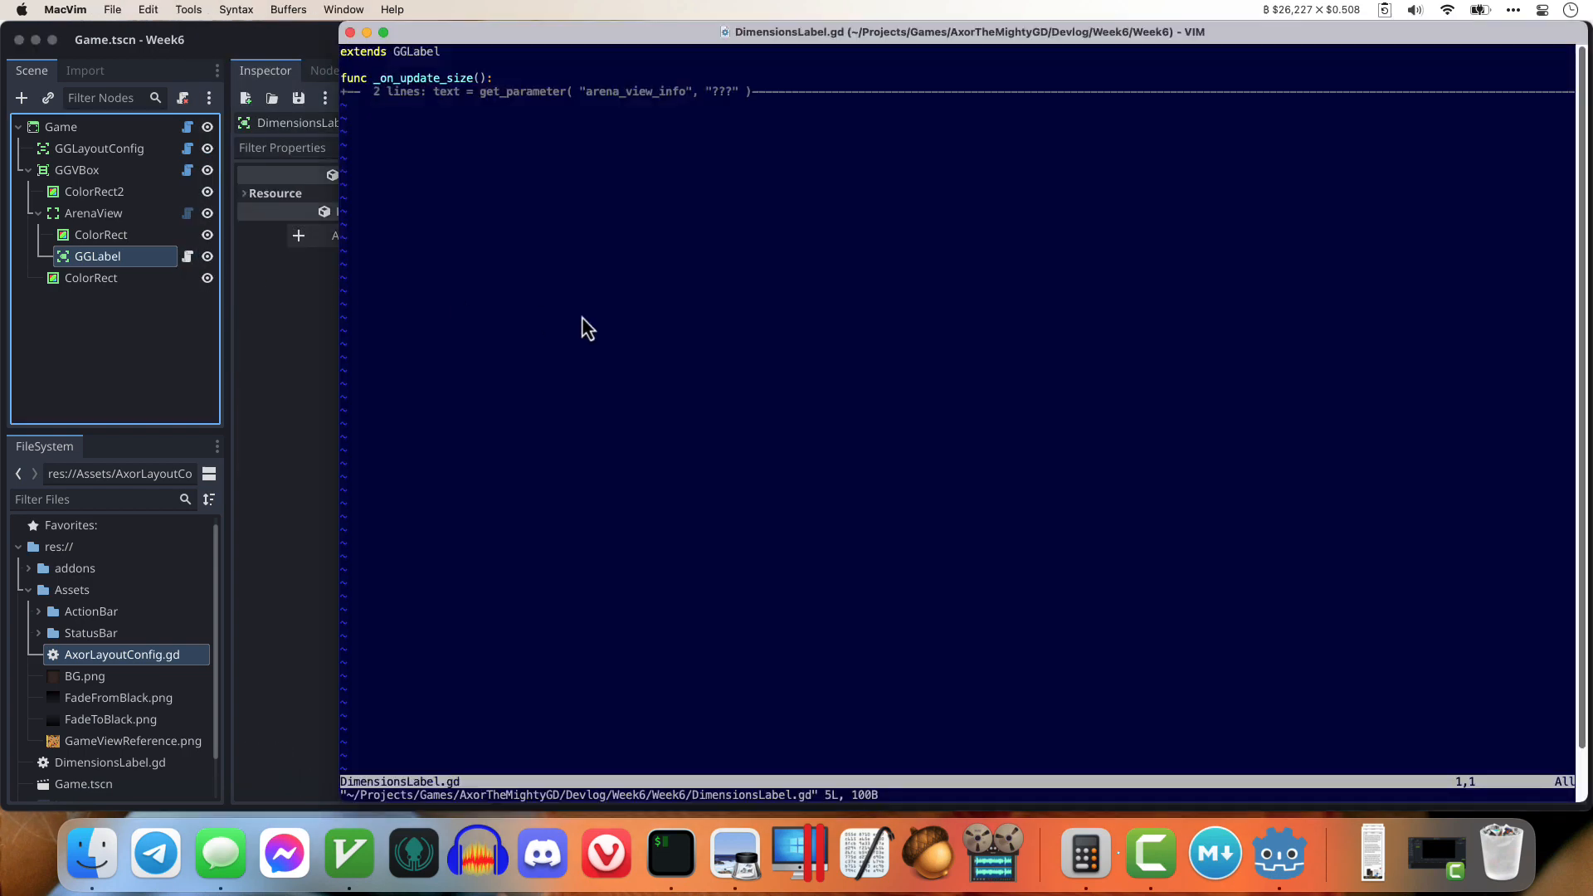
{"action": "type", "text": "@tool"}
{"action": "key", "text": "Return"}
{"action": "key", "text": "Escape"}
{"action": "type", "text": ":wq"}
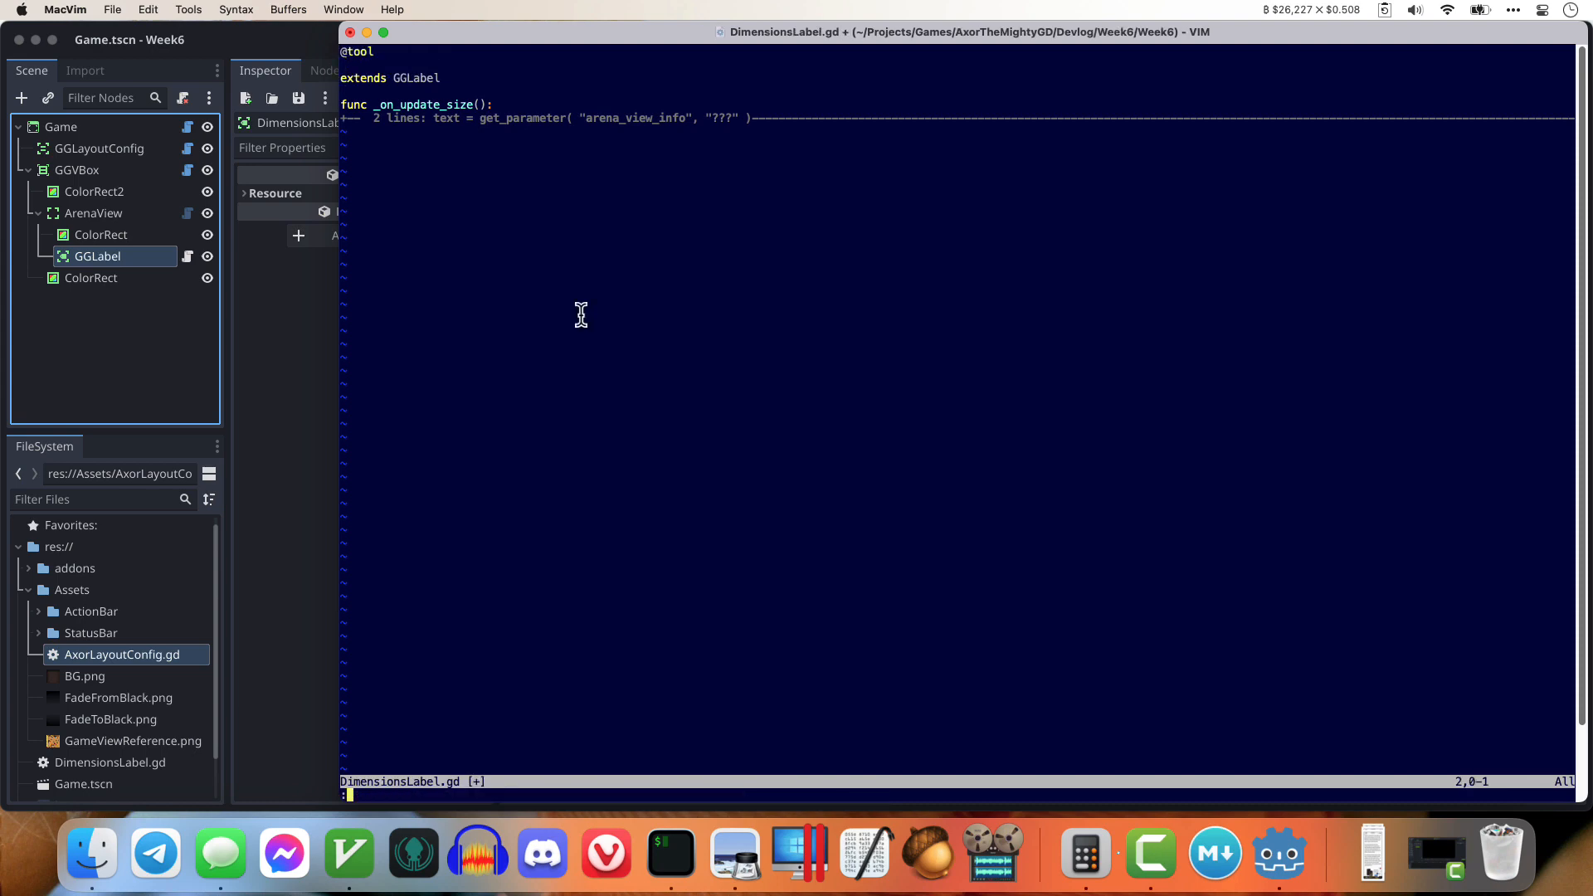
{"action": "key", "text": "Return"}
{"action": "left_click", "coordinate": [318, 46]}
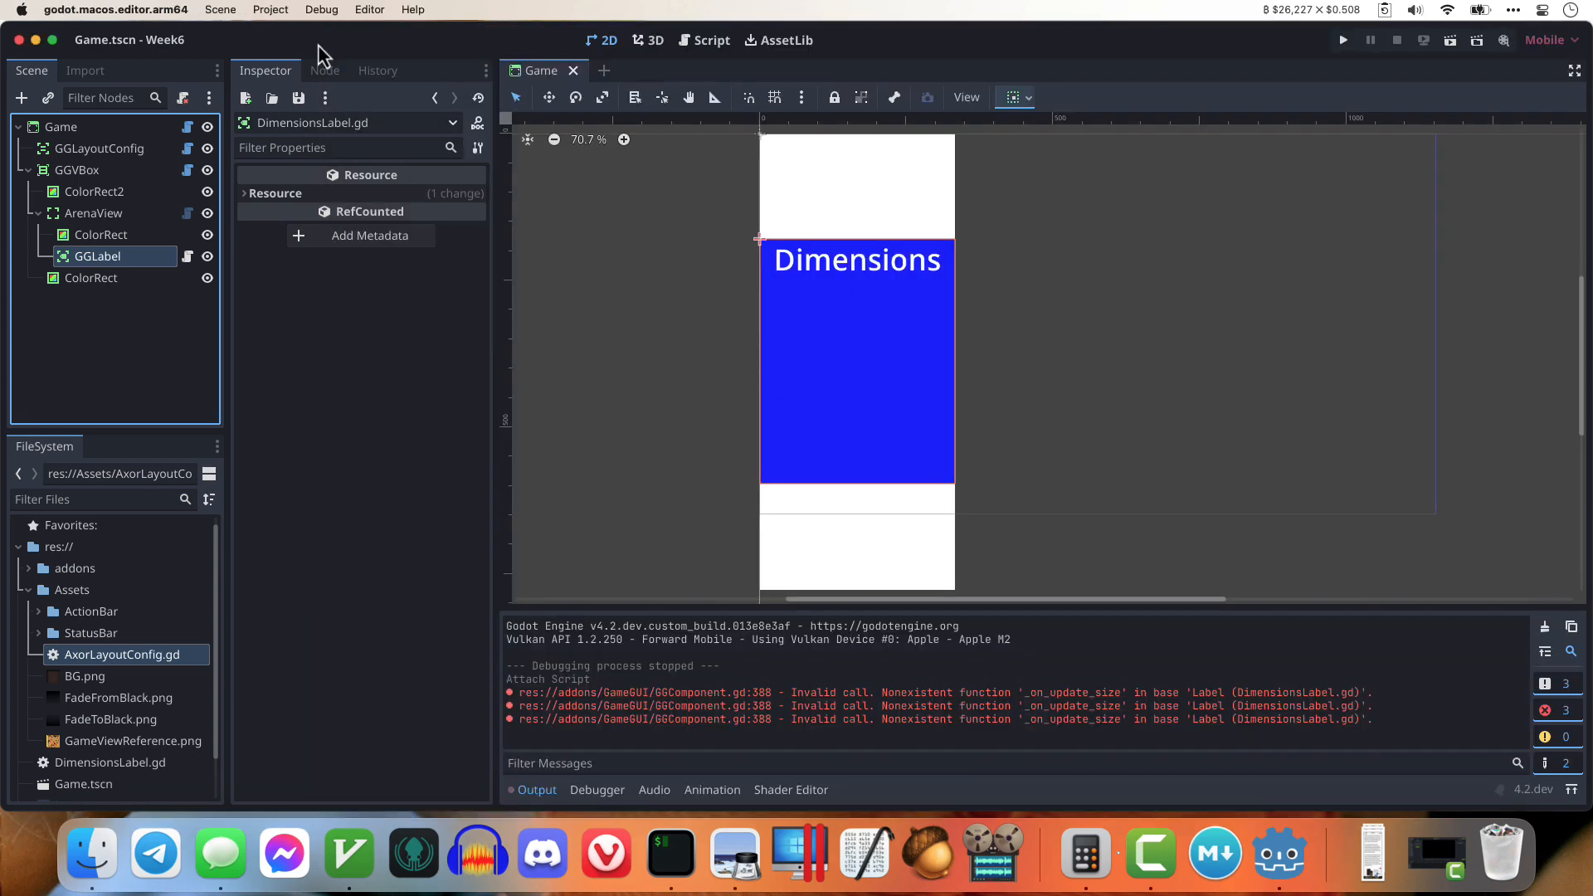
{"action": "left_click", "coordinate": [221, 11]}
{"action": "left_click", "coordinate": [276, 337]}
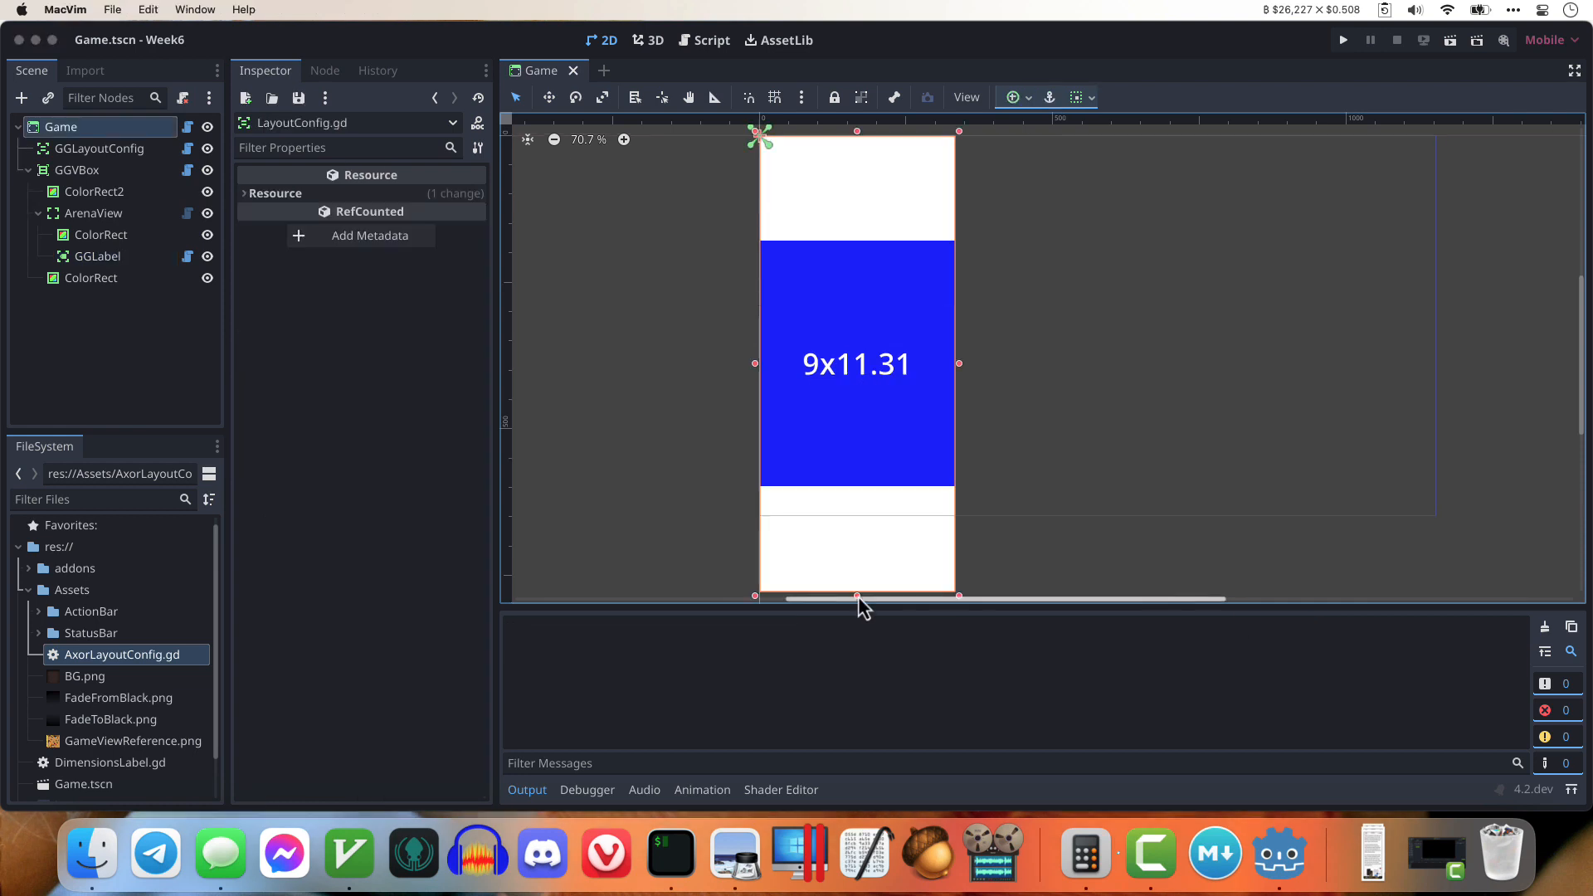
Step: Try resizing the Game node in the viewport to 333 × 578 and 459 × 578, and undo the last resize
{"action": "left_click_drag", "start_coordinate": [854, 529], "coordinate": [854, 471]}
{"action": "left_click_drag", "start_coordinate": [963, 313], "coordinate": [1028, 323]}
{"action": "key", "text": "super+z"}
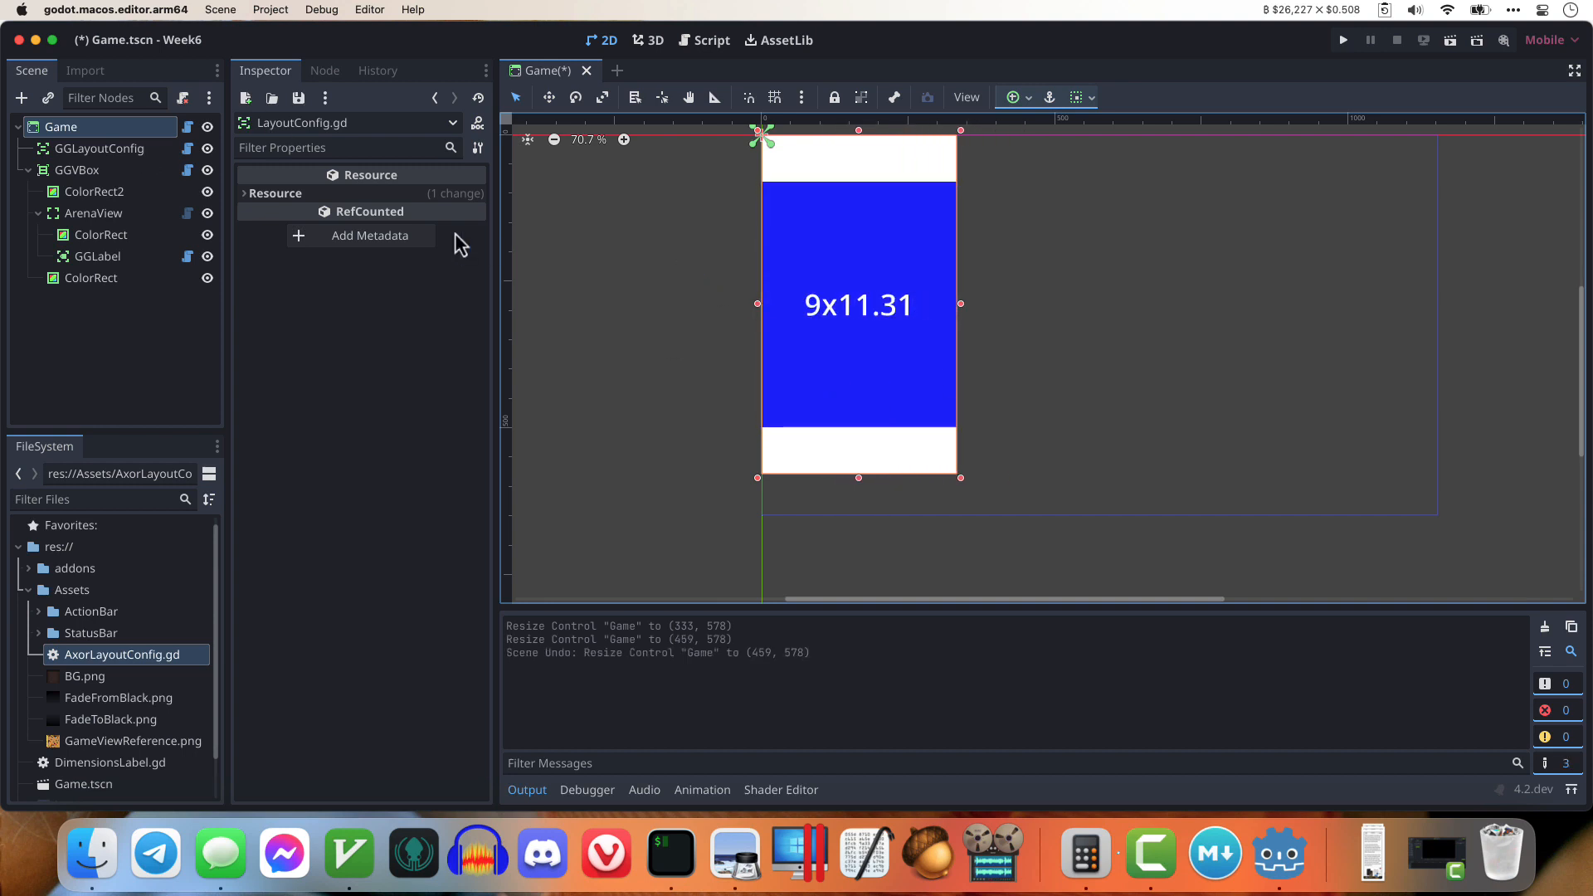
Step: Set the Game node's initial window height to 777 and save the scene
{"action": "scroll", "coordinate": [614, 267], "scroll_direction": "up", "scroll_amount": 2}
{"action": "left_click", "coordinate": [126, 131]}
{"action": "left_click", "coordinate": [397, 219]}
{"action": "type", "text": "777"}
{"action": "key", "text": "Tab"}
{"action": "scroll", "coordinate": [644, 269], "scroll_direction": "down", "scroll_amount": 2}
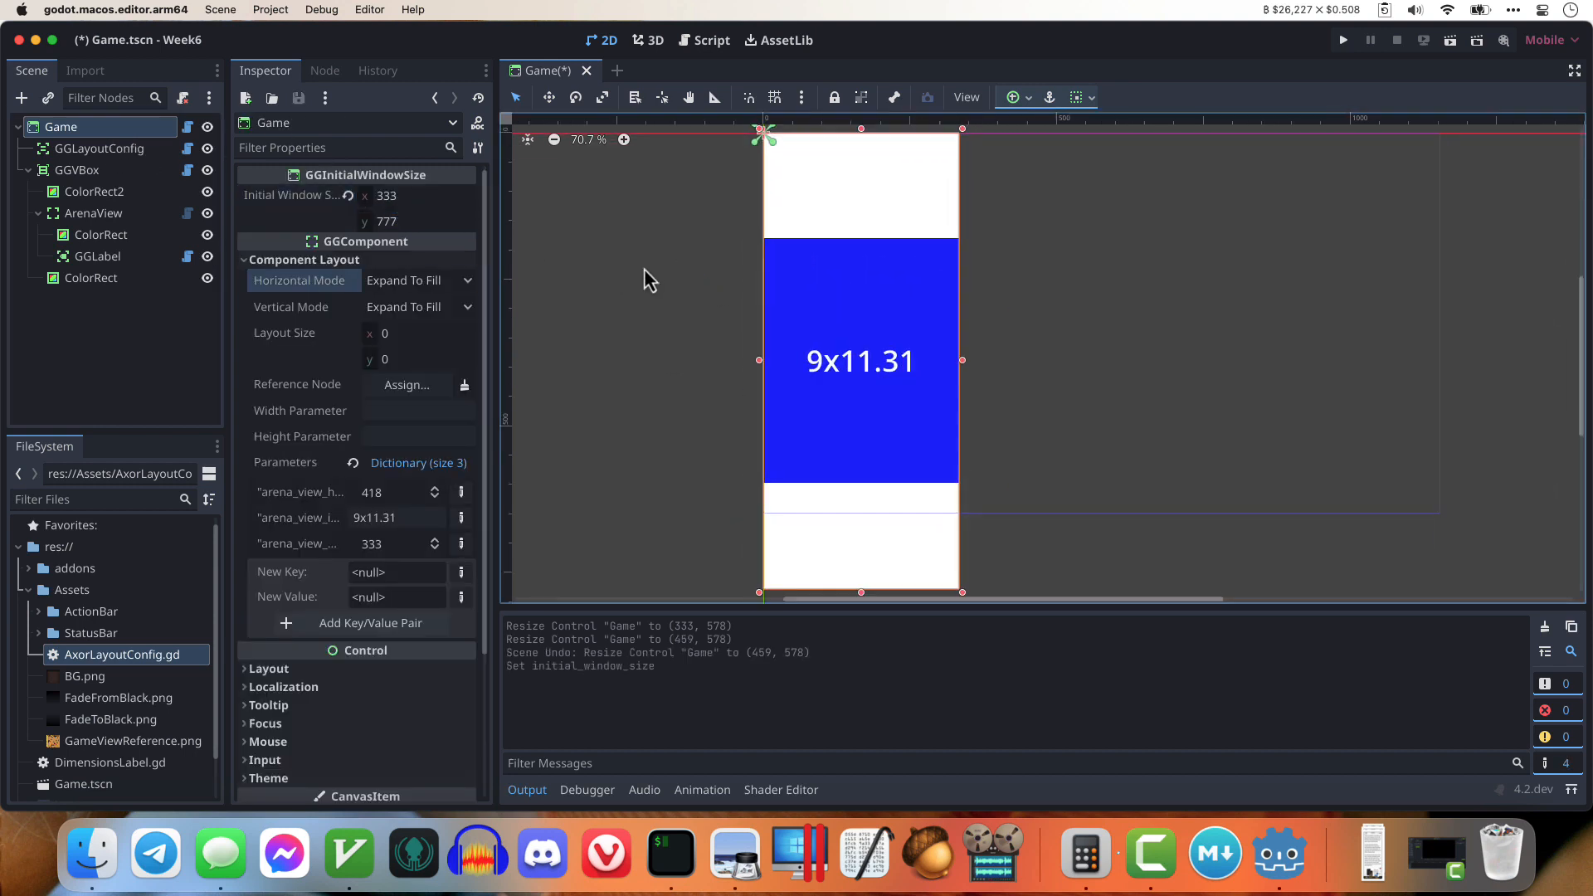
{"action": "key", "text": "super+s"}
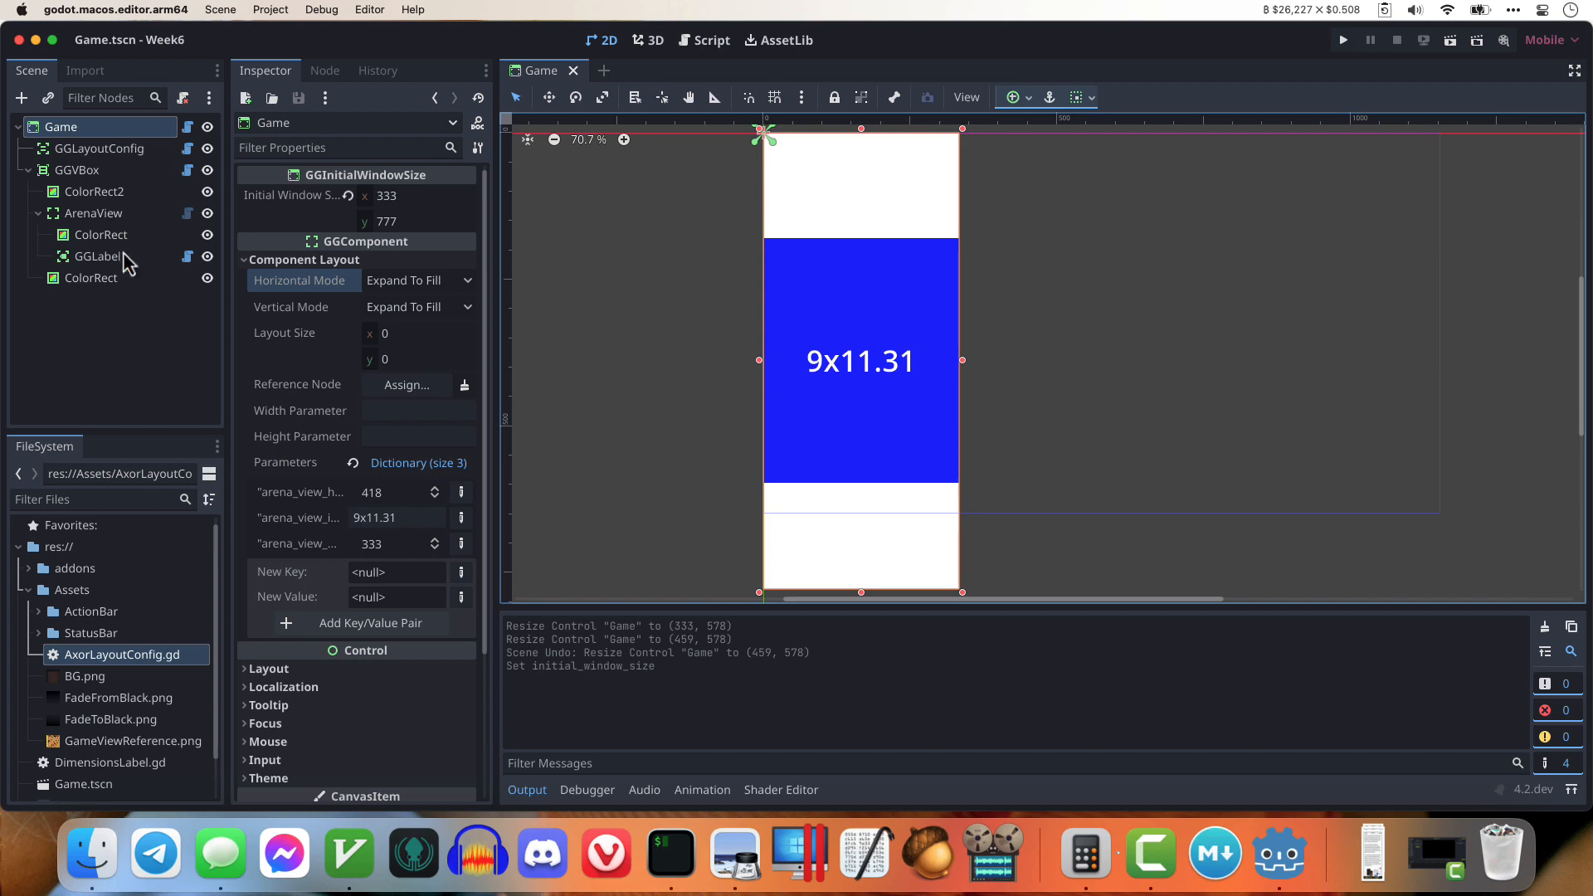
Step: Add a GGTextureRect under ArenaView and assign GameViewReference.png as its texture
{"action": "left_click", "coordinate": [87, 235]}
{"action": "left_click", "coordinate": [96, 219]}
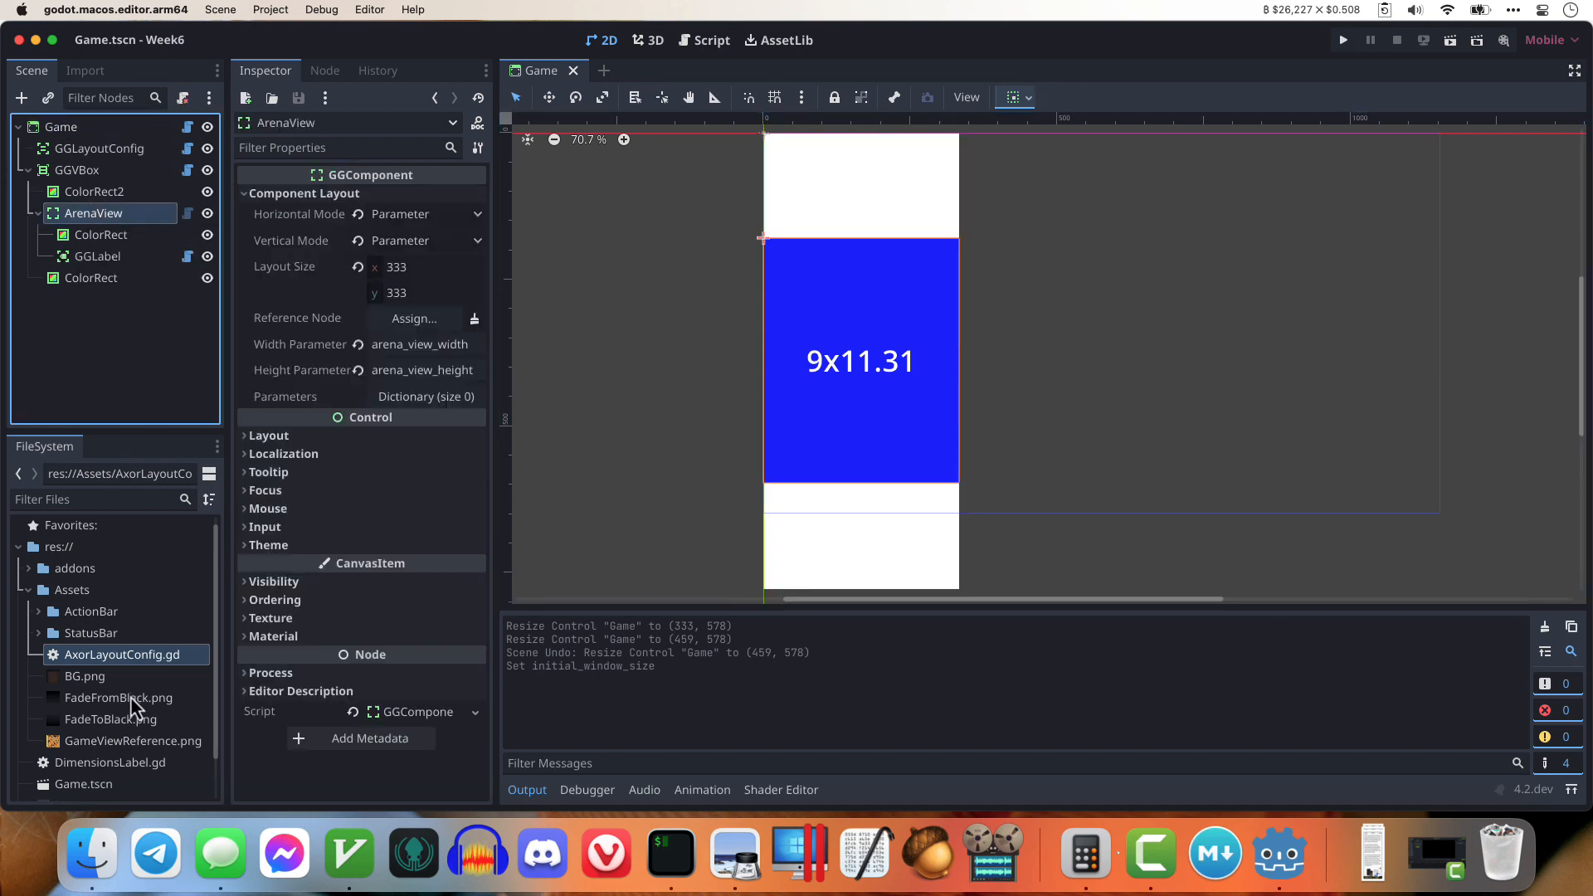
{"action": "key", "text": "super+a"}
{"action": "type", "text": "ggtex"}
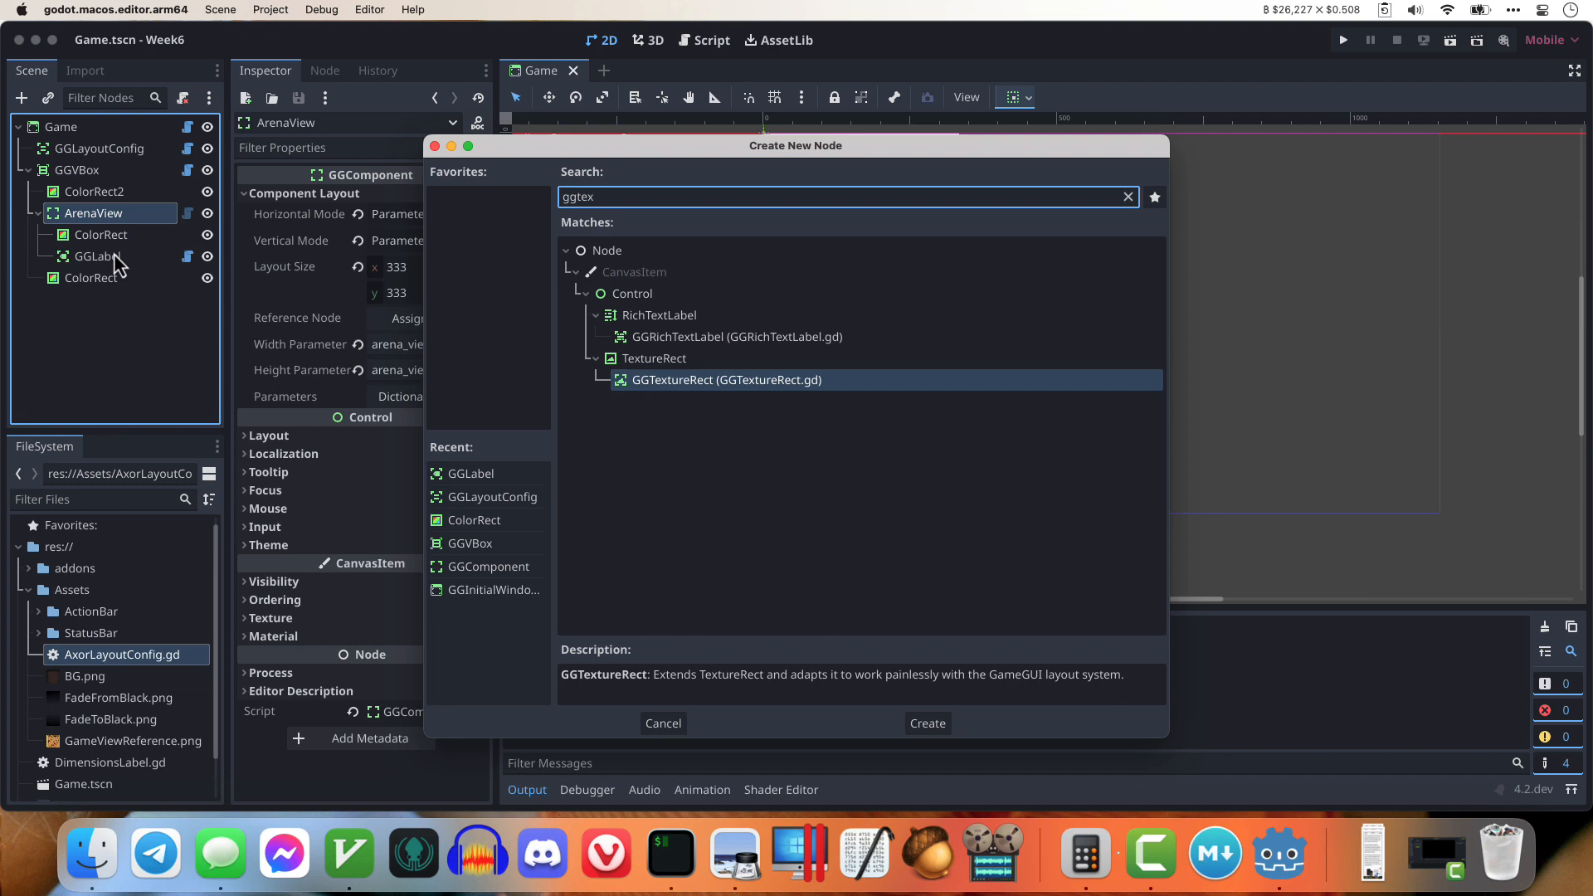
{"action": "key", "text": "Return"}
{"action": "left_click", "coordinate": [294, 194]}
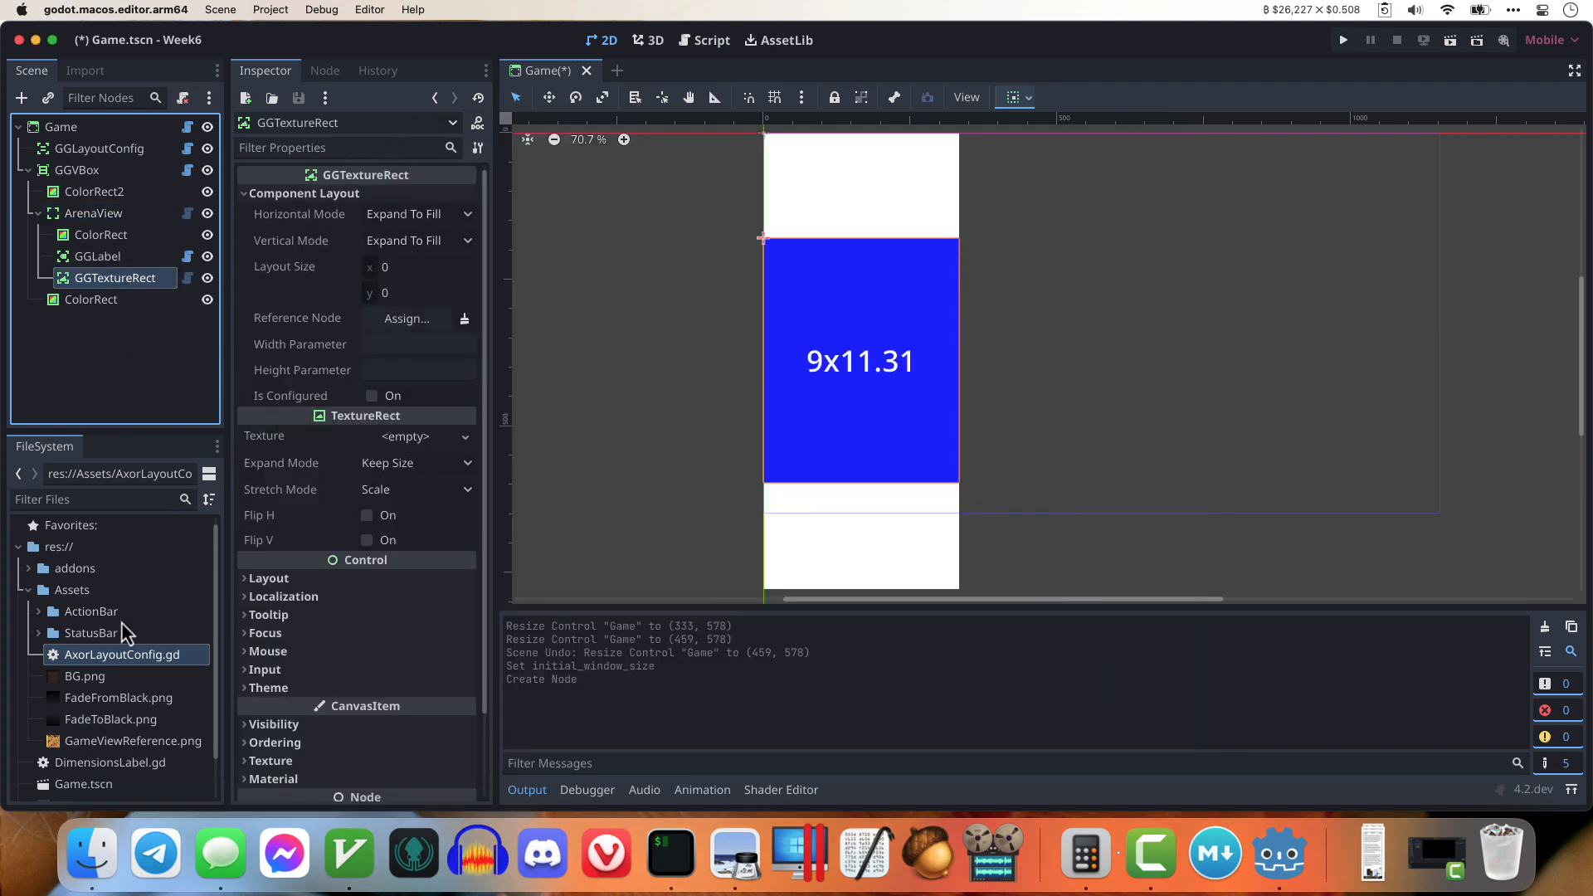
{"action": "left_click_drag", "start_coordinate": [117, 741], "coordinate": [386, 448]}
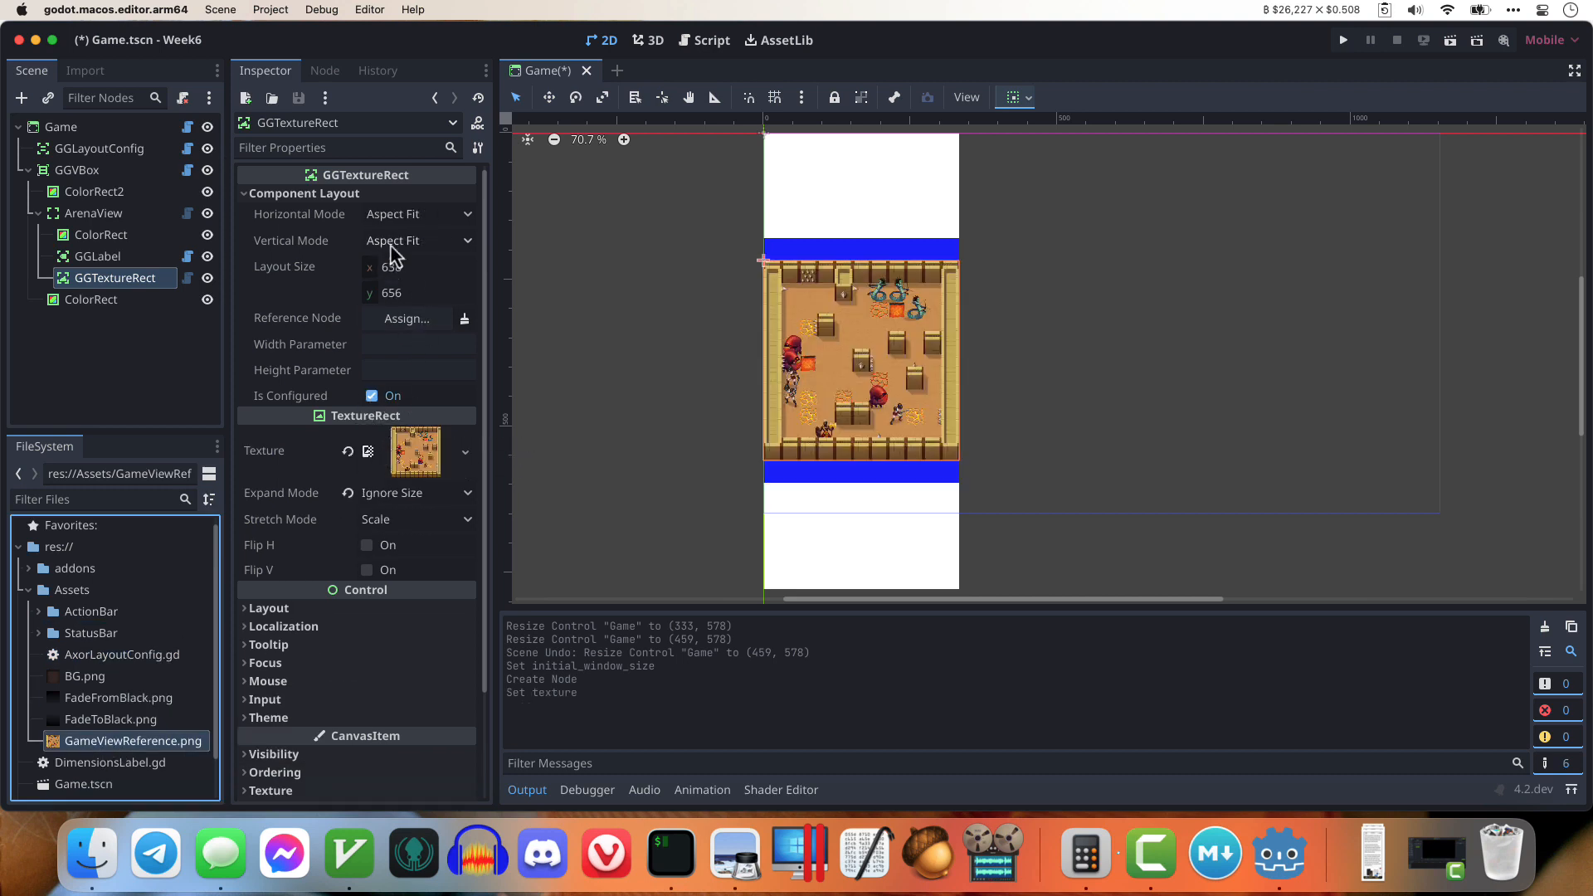
Step: Run the project, resize the game window to check how the arena texture scales, and quit it
{"action": "key", "text": "super+r"}
{"action": "left_click_drag", "start_coordinate": [936, 765], "coordinate": [1008, 638]}
{"action": "key", "text": "super+q"}
Step: Set the arena GGTextureRect's horizontal and vertical modes to Aspect Fill and test it in a resized game window
{"action": "left_click", "coordinate": [422, 215]}
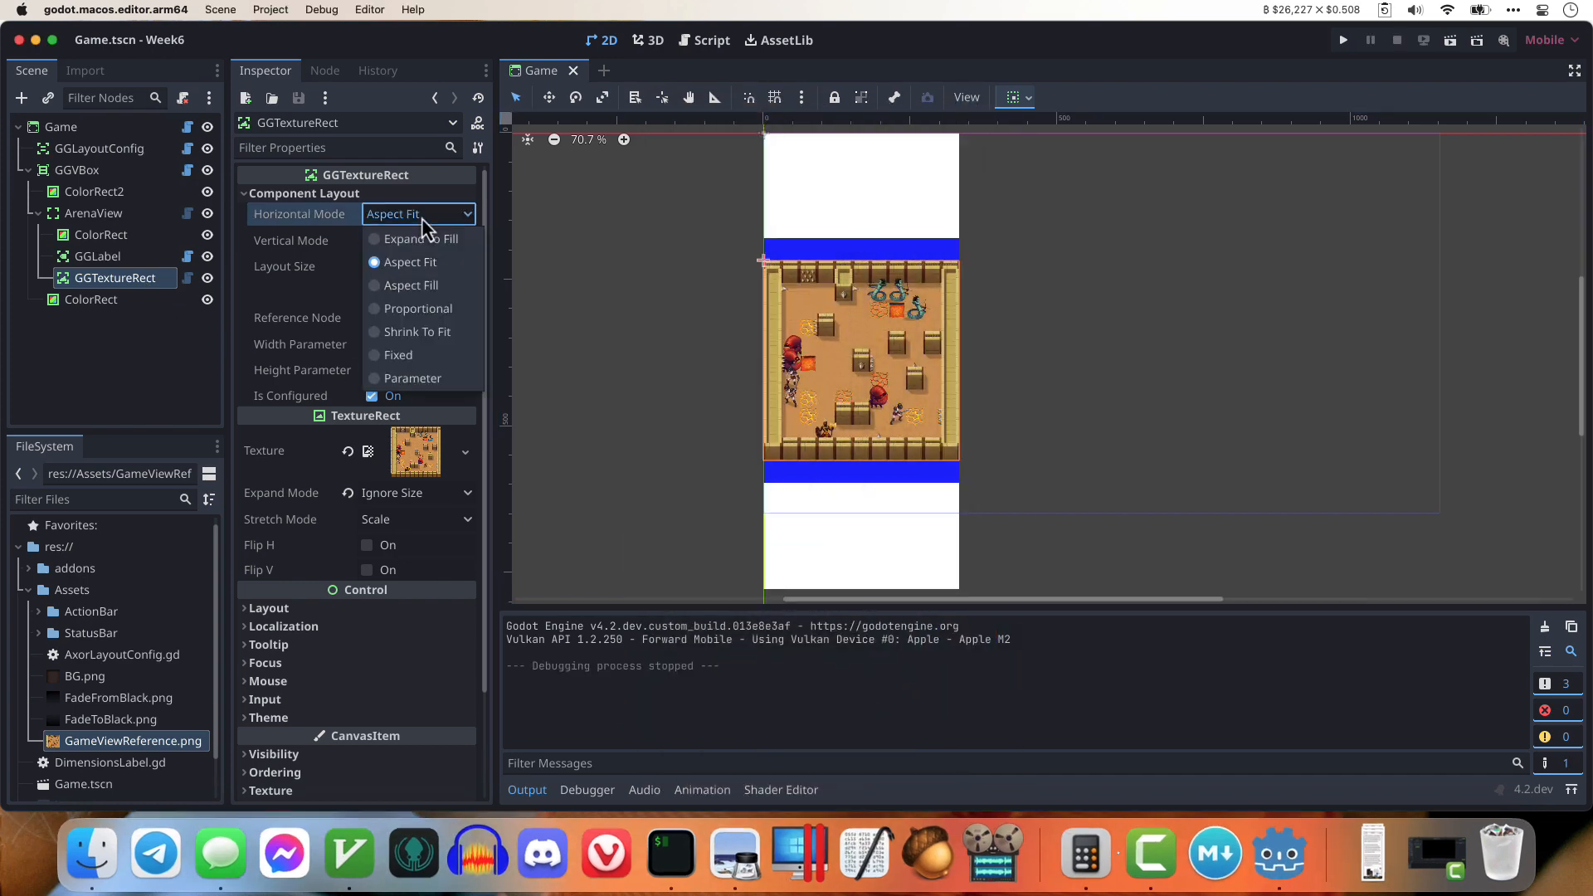
{"action": "left_click", "coordinate": [417, 285]}
{"action": "left_click", "coordinate": [419, 240]}
{"action": "left_click", "coordinate": [415, 312]}
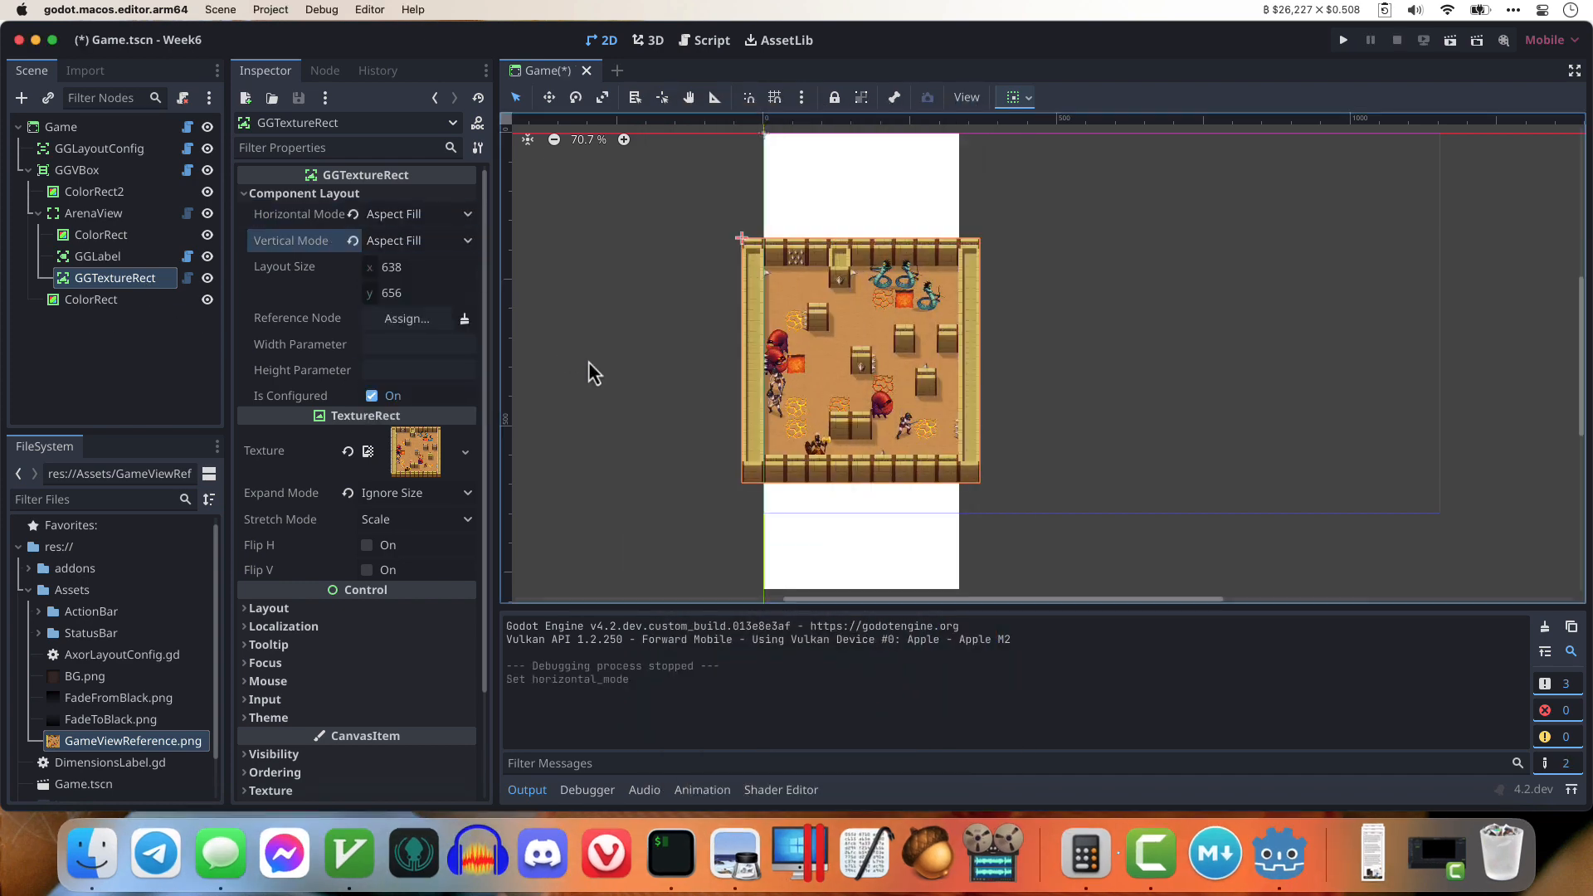
{"action": "key", "text": "super+r"}
{"action": "left_click_drag", "start_coordinate": [933, 775], "coordinate": [1008, 712]}
{"action": "key", "text": "super+q"}
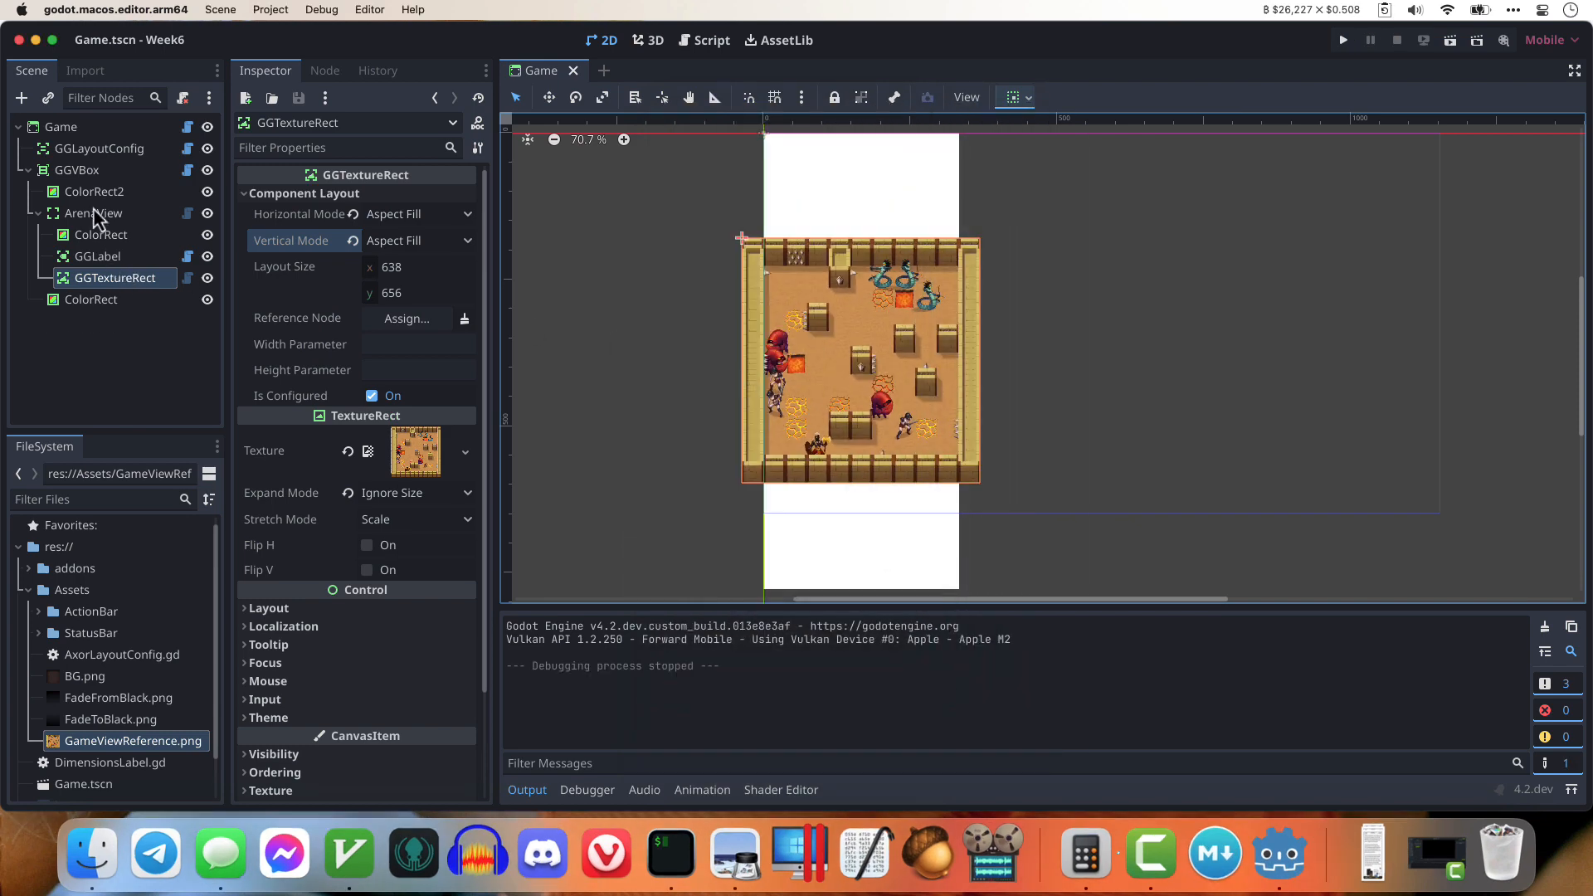
Step: Enable Clip Contents on ArenaView and test the clipping in a resized game window
{"action": "left_click", "coordinate": [93, 212]}
{"action": "left_click", "coordinate": [314, 435]}
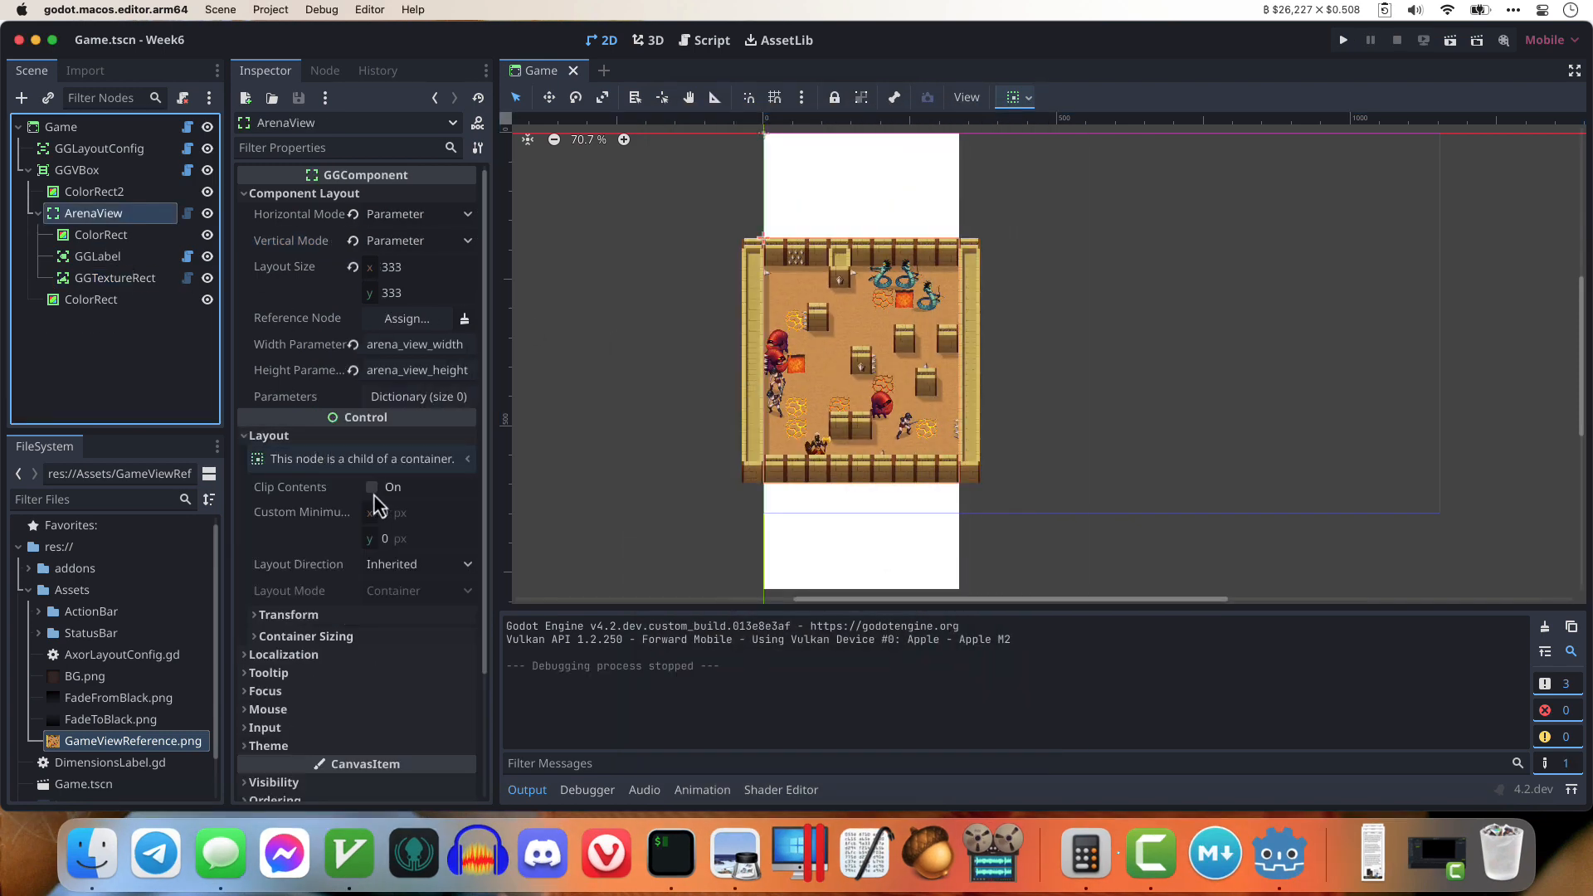
{"action": "left_click", "coordinate": [373, 493]}
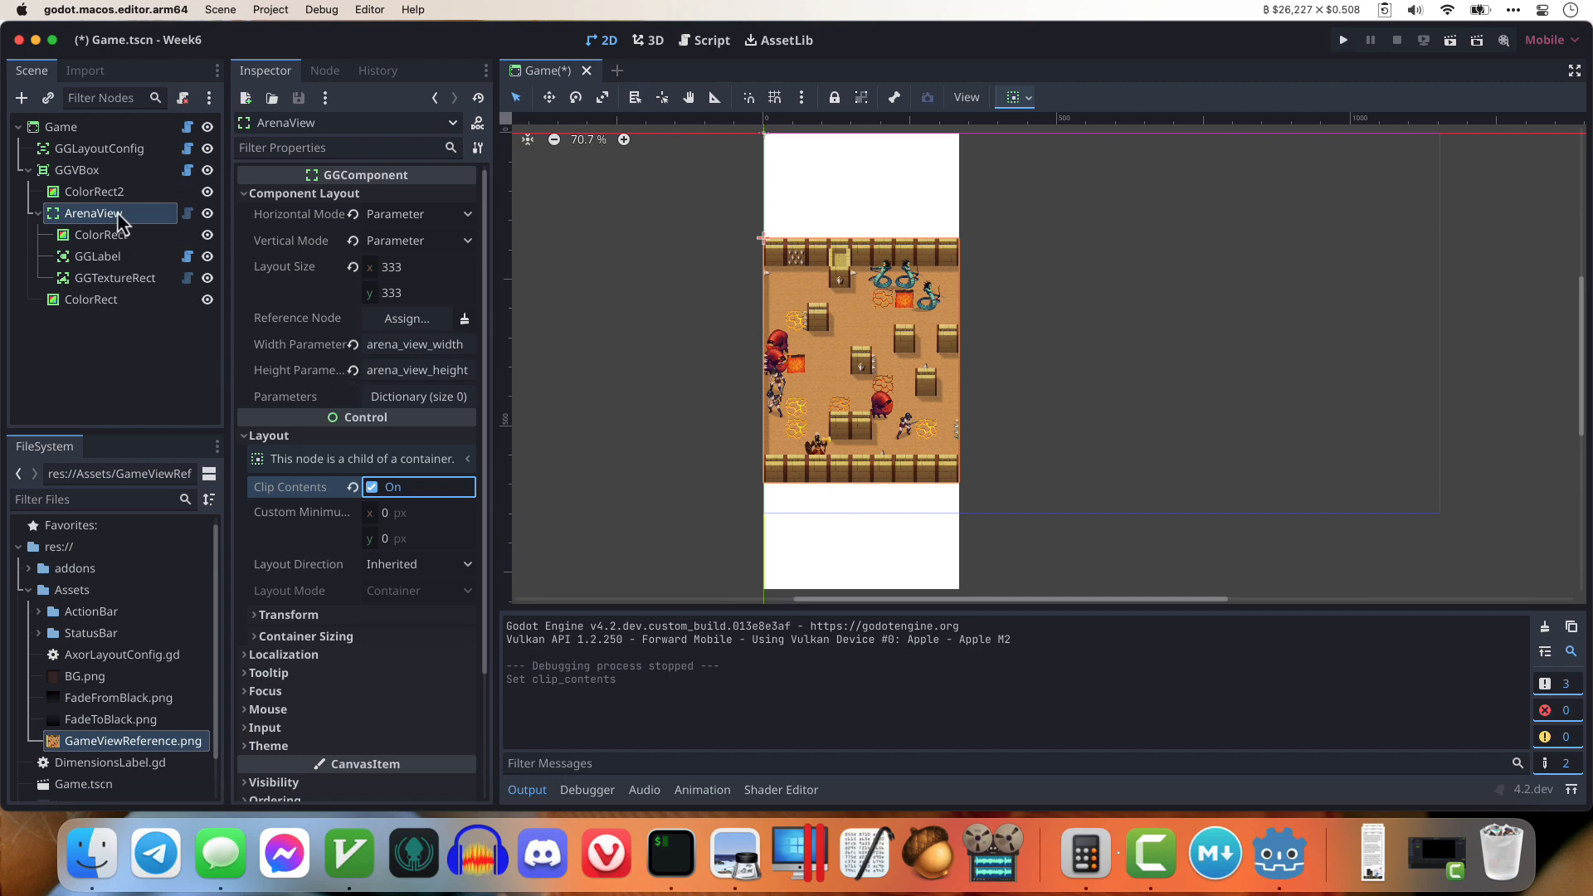
{"action": "key", "text": "super+r"}
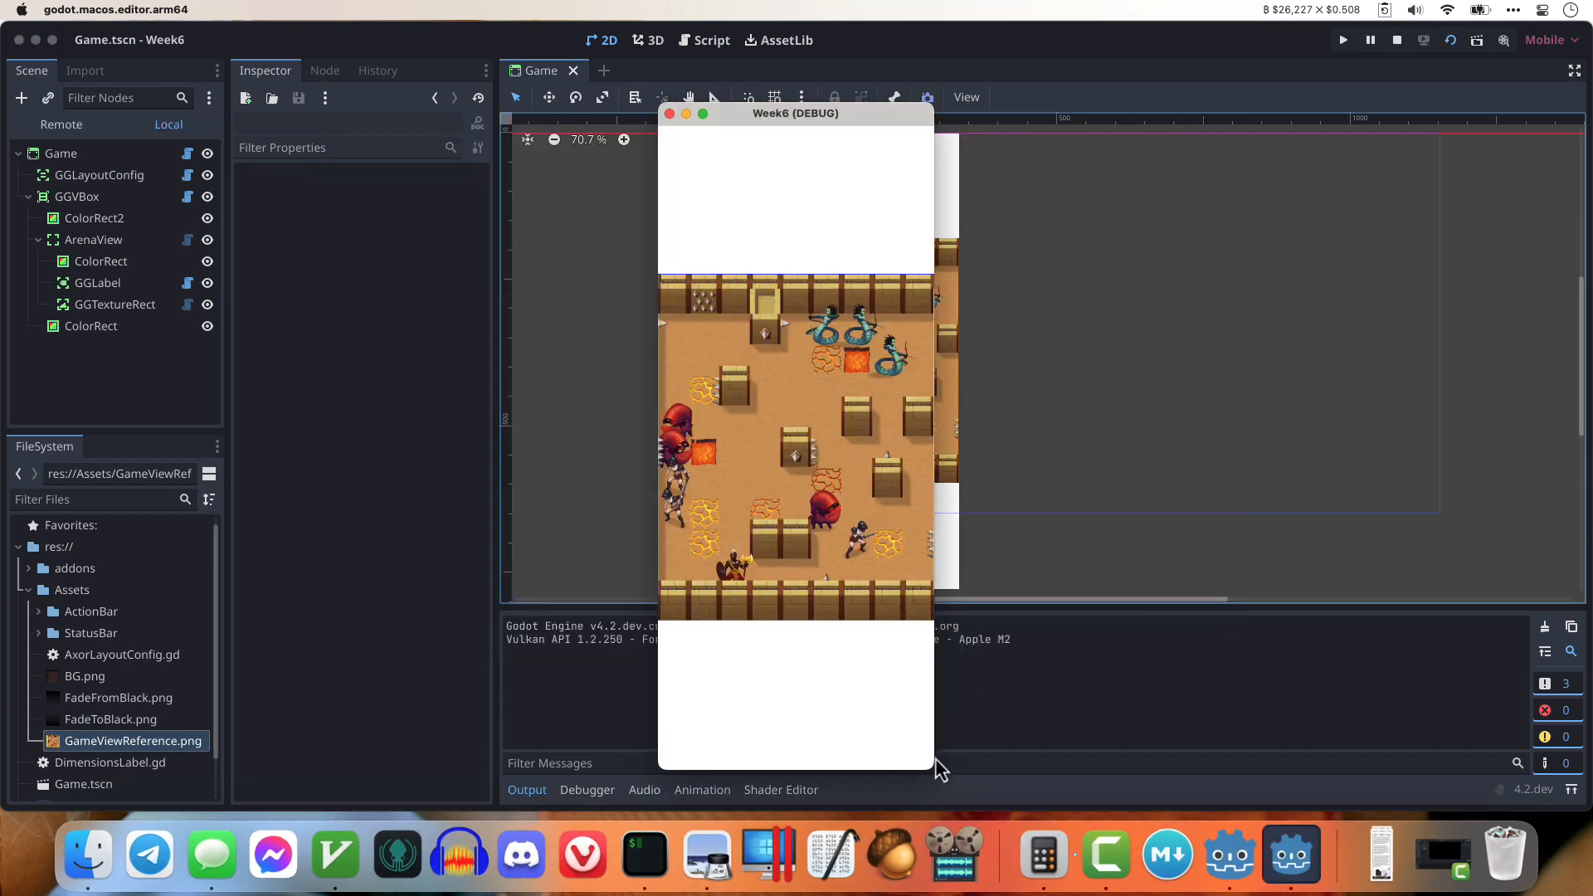
{"action": "left_click_drag", "start_coordinate": [935, 764], "coordinate": [948, 678]}
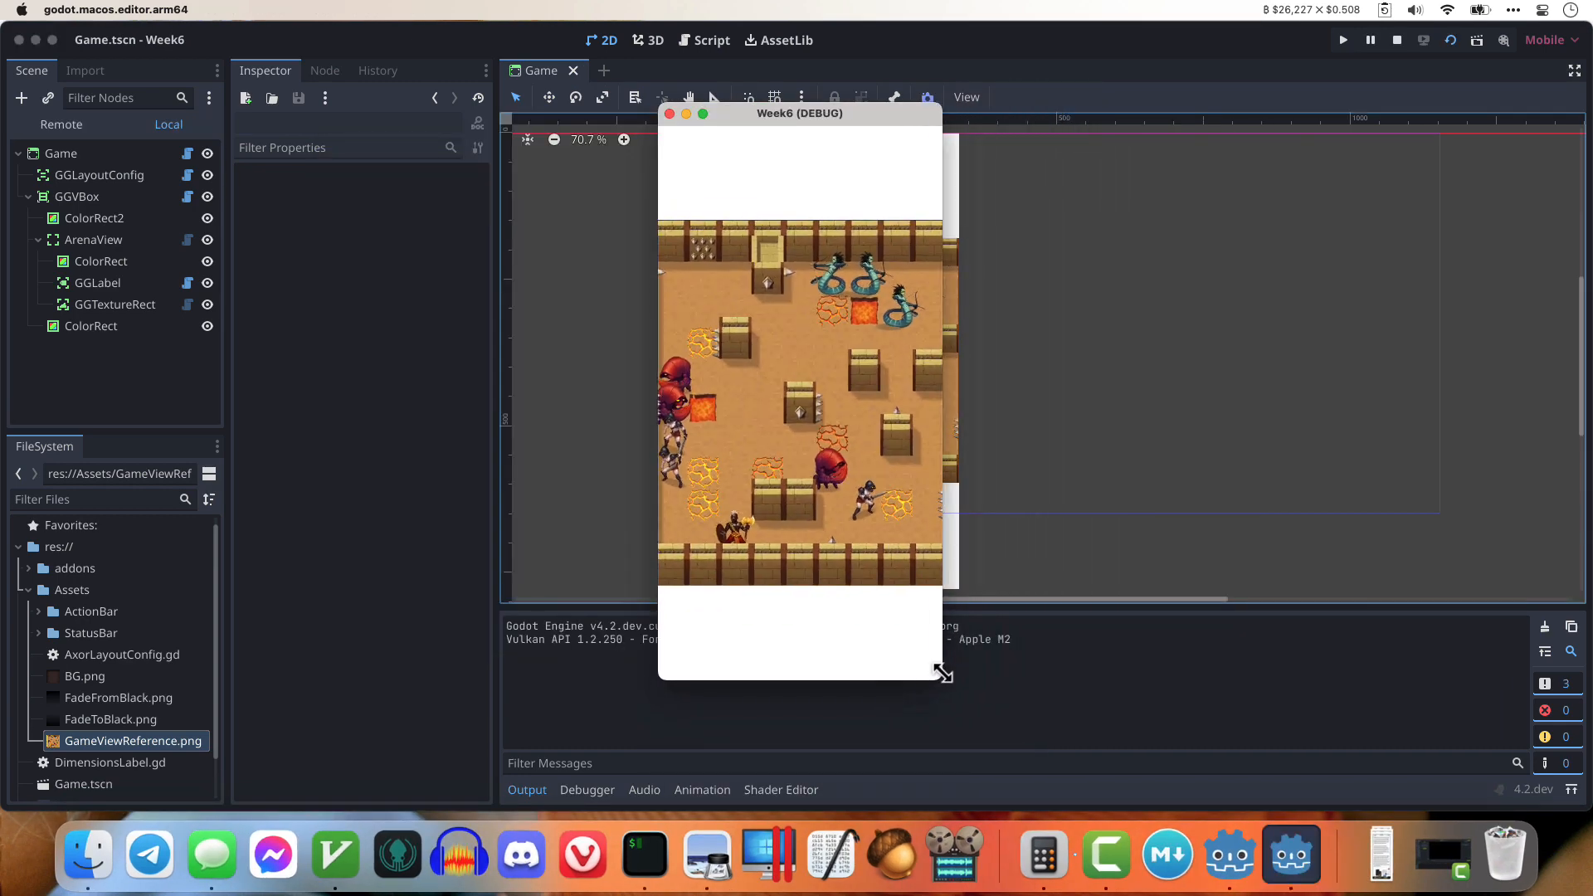
{"action": "key", "text": "super+q"}
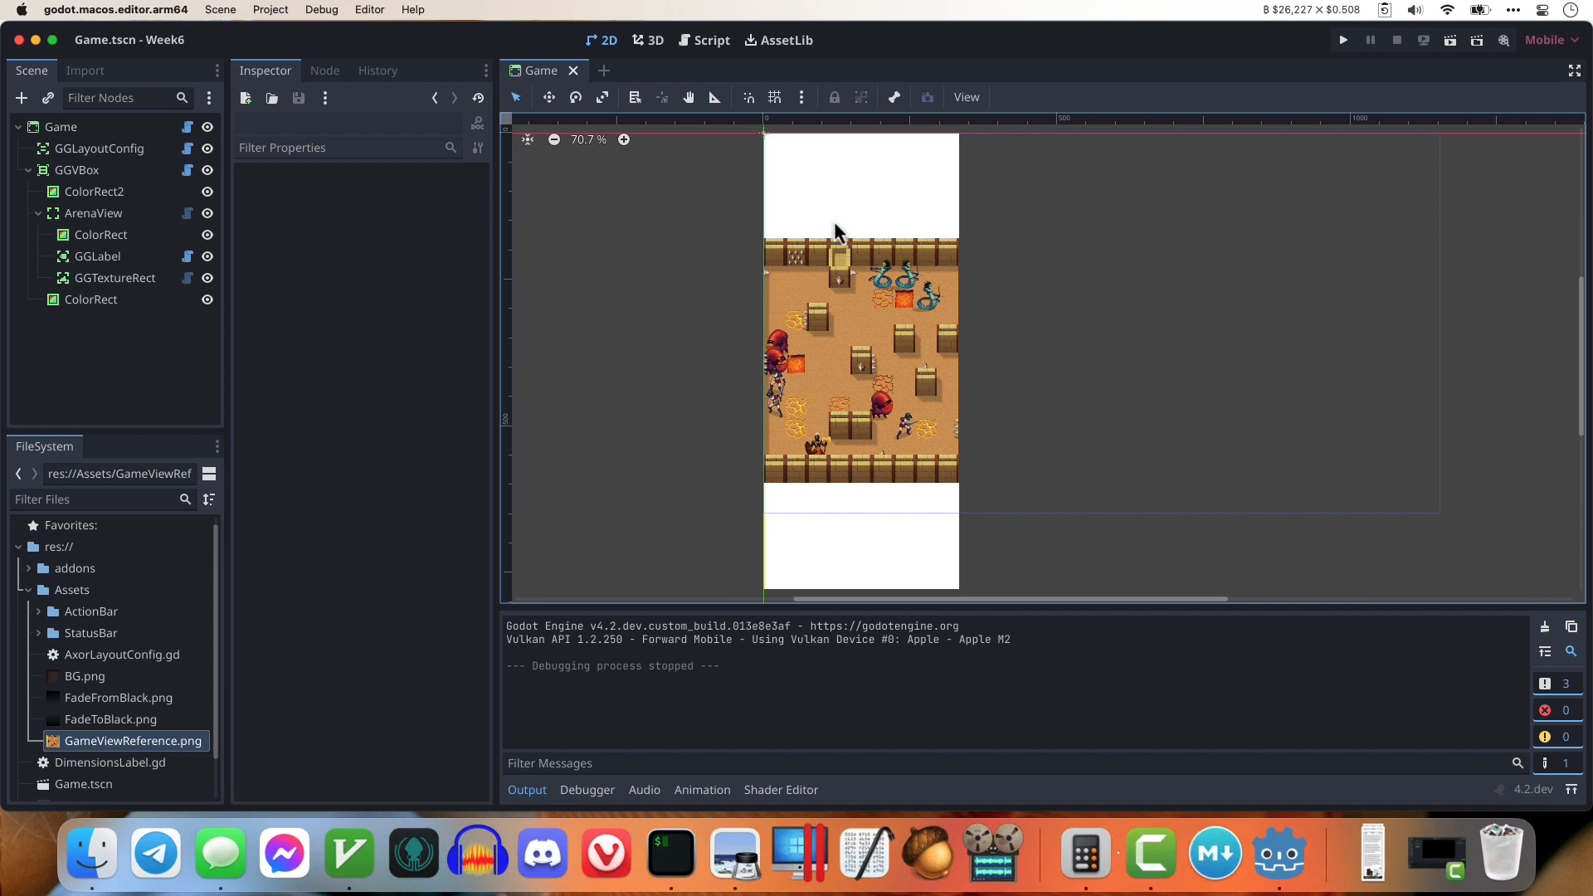
Step: Create a new scene with a GGInitialWindowSize node as its root
{"action": "left_click", "coordinate": [838, 227]}
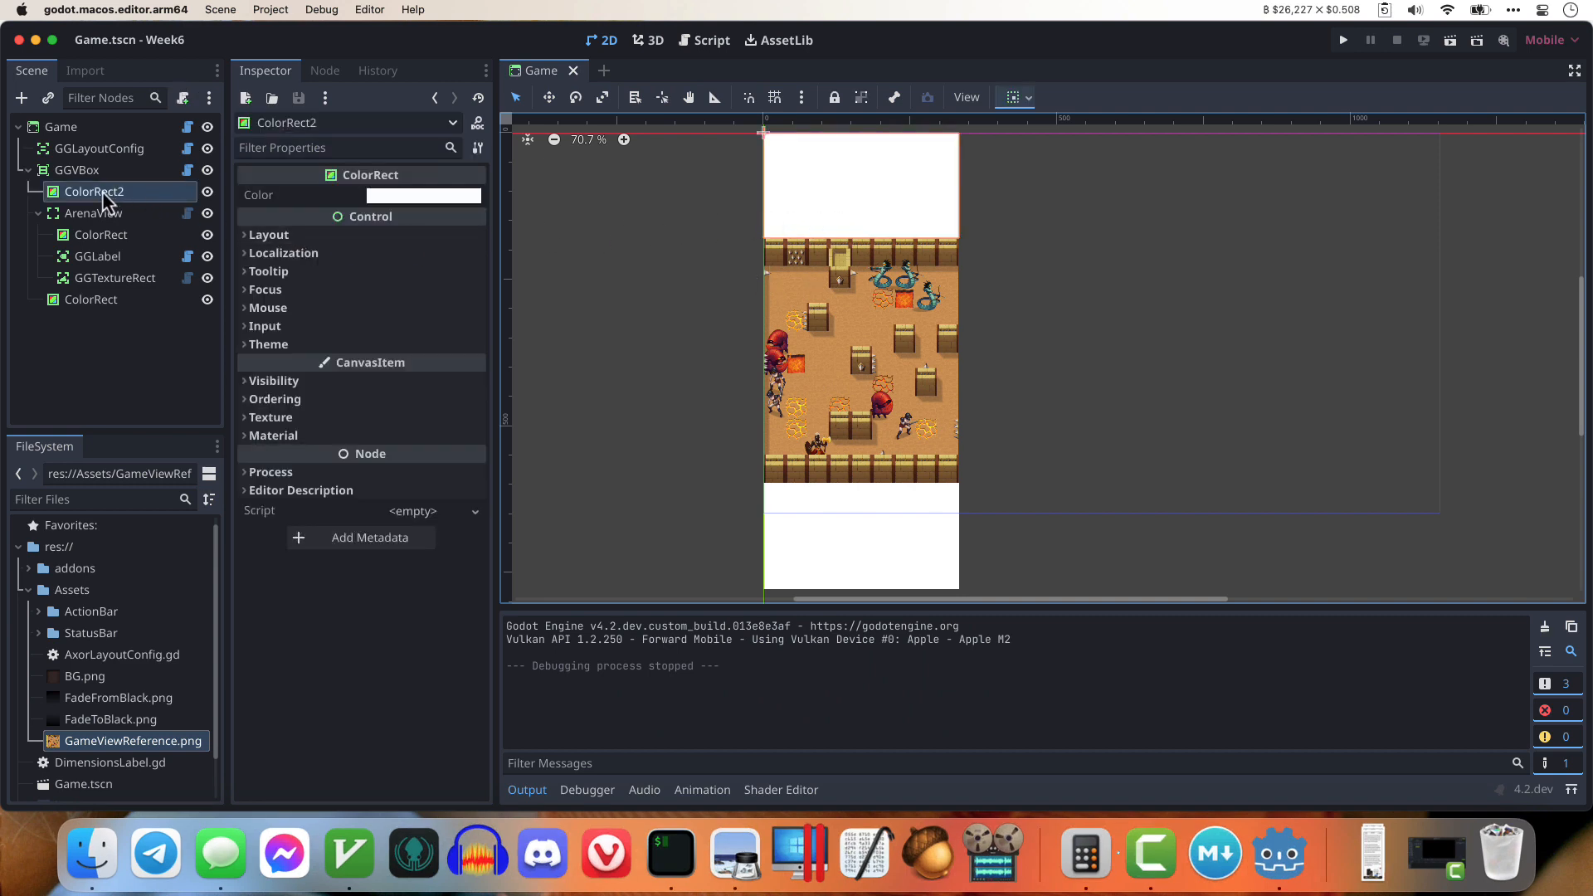
{"action": "left_click", "coordinate": [604, 71]}
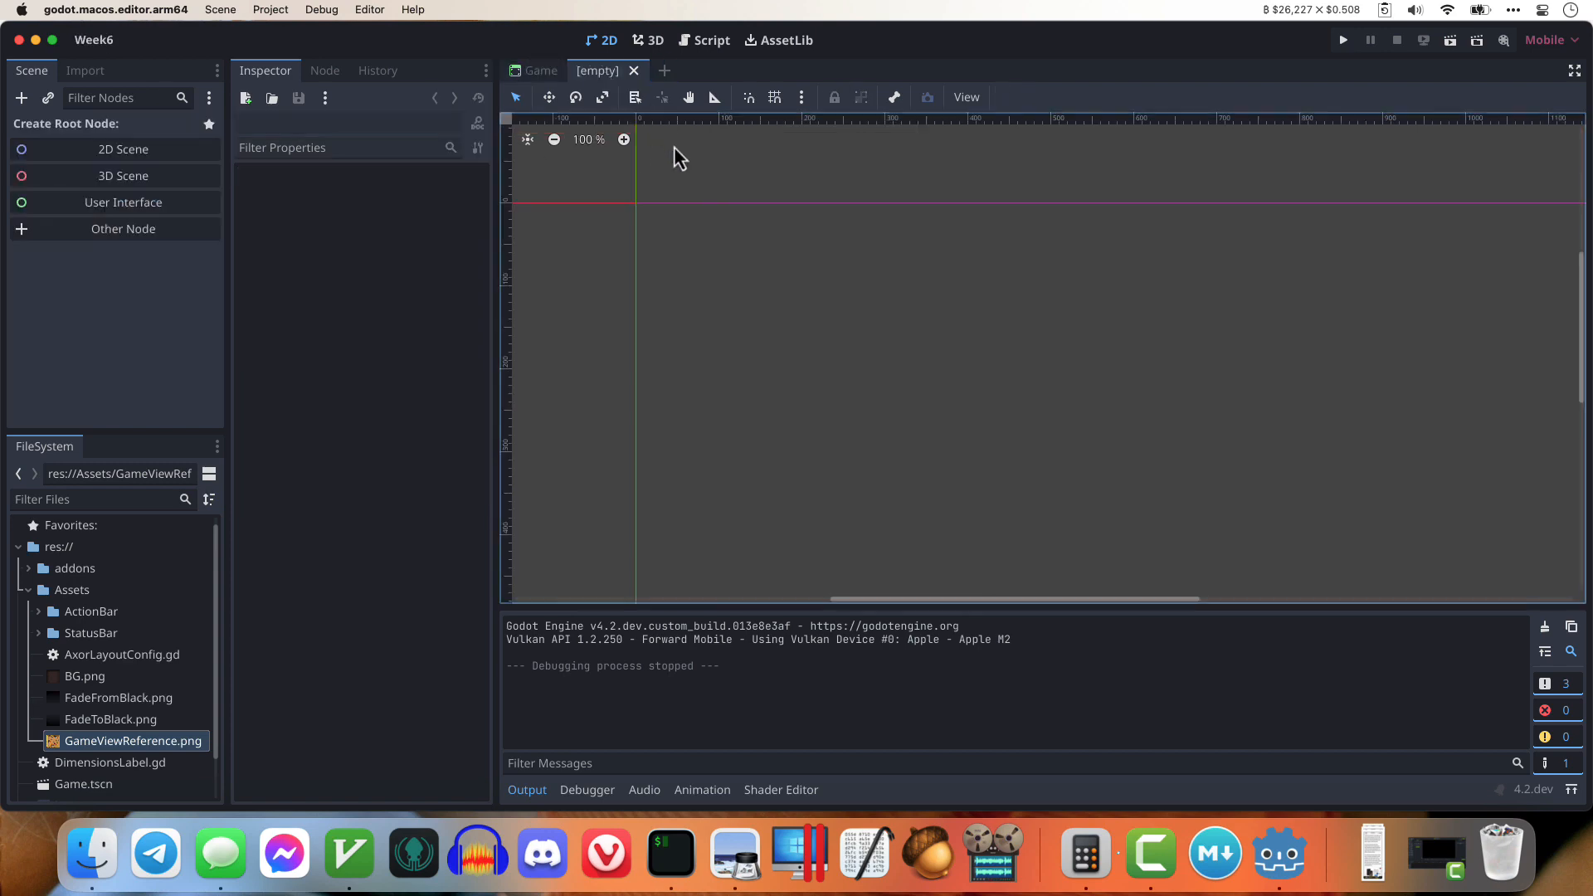
{"action": "left_click", "coordinate": [153, 238]}
{"action": "type", "text": "gginit"}
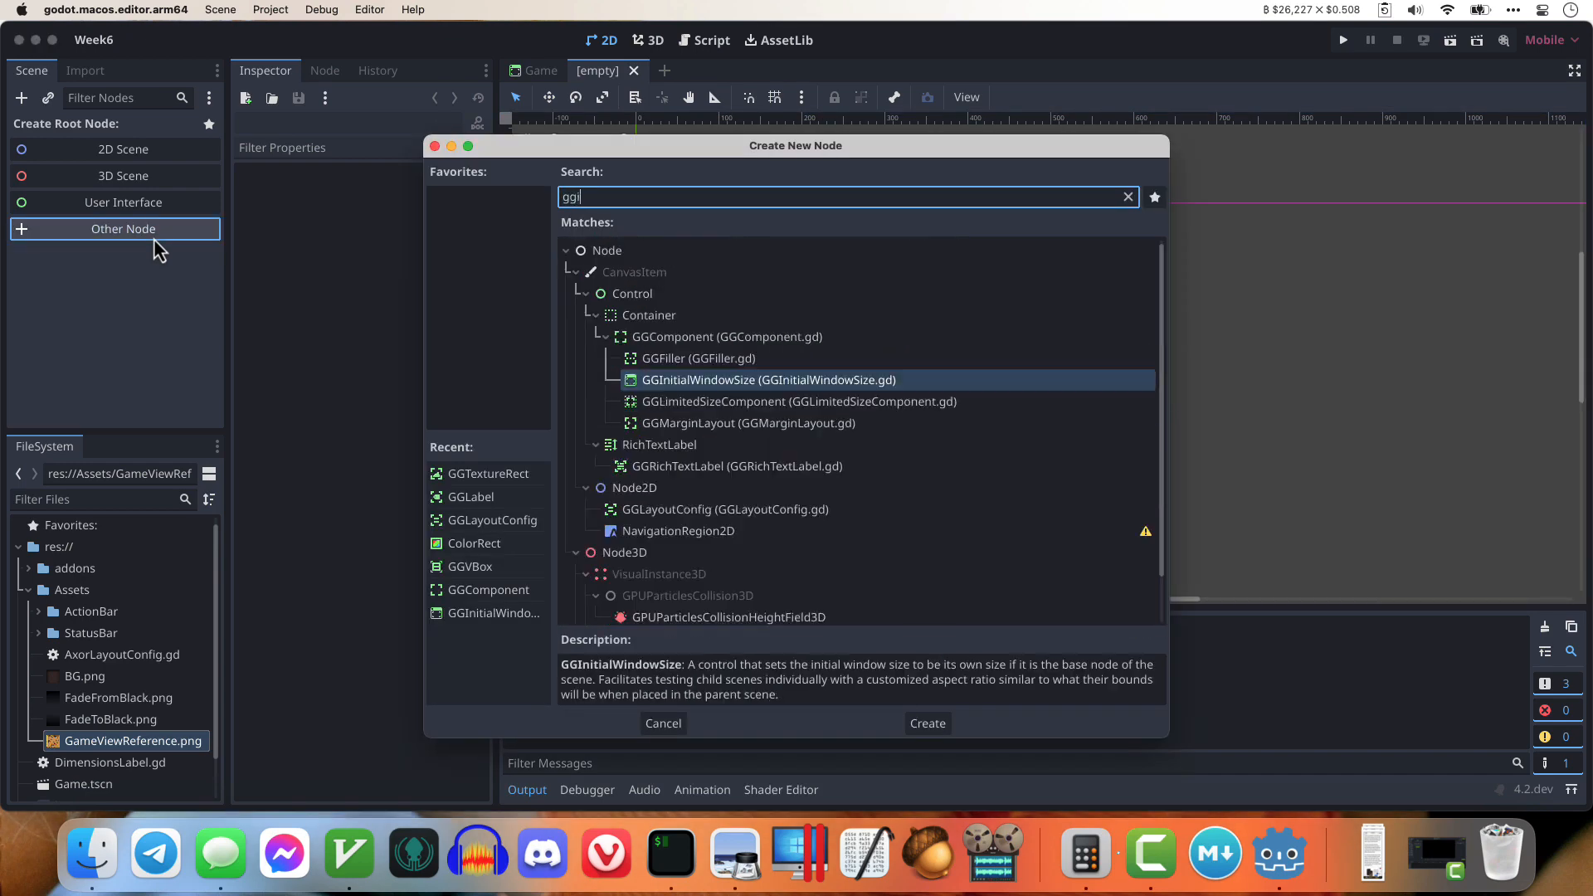
{"action": "key", "text": "Return"}
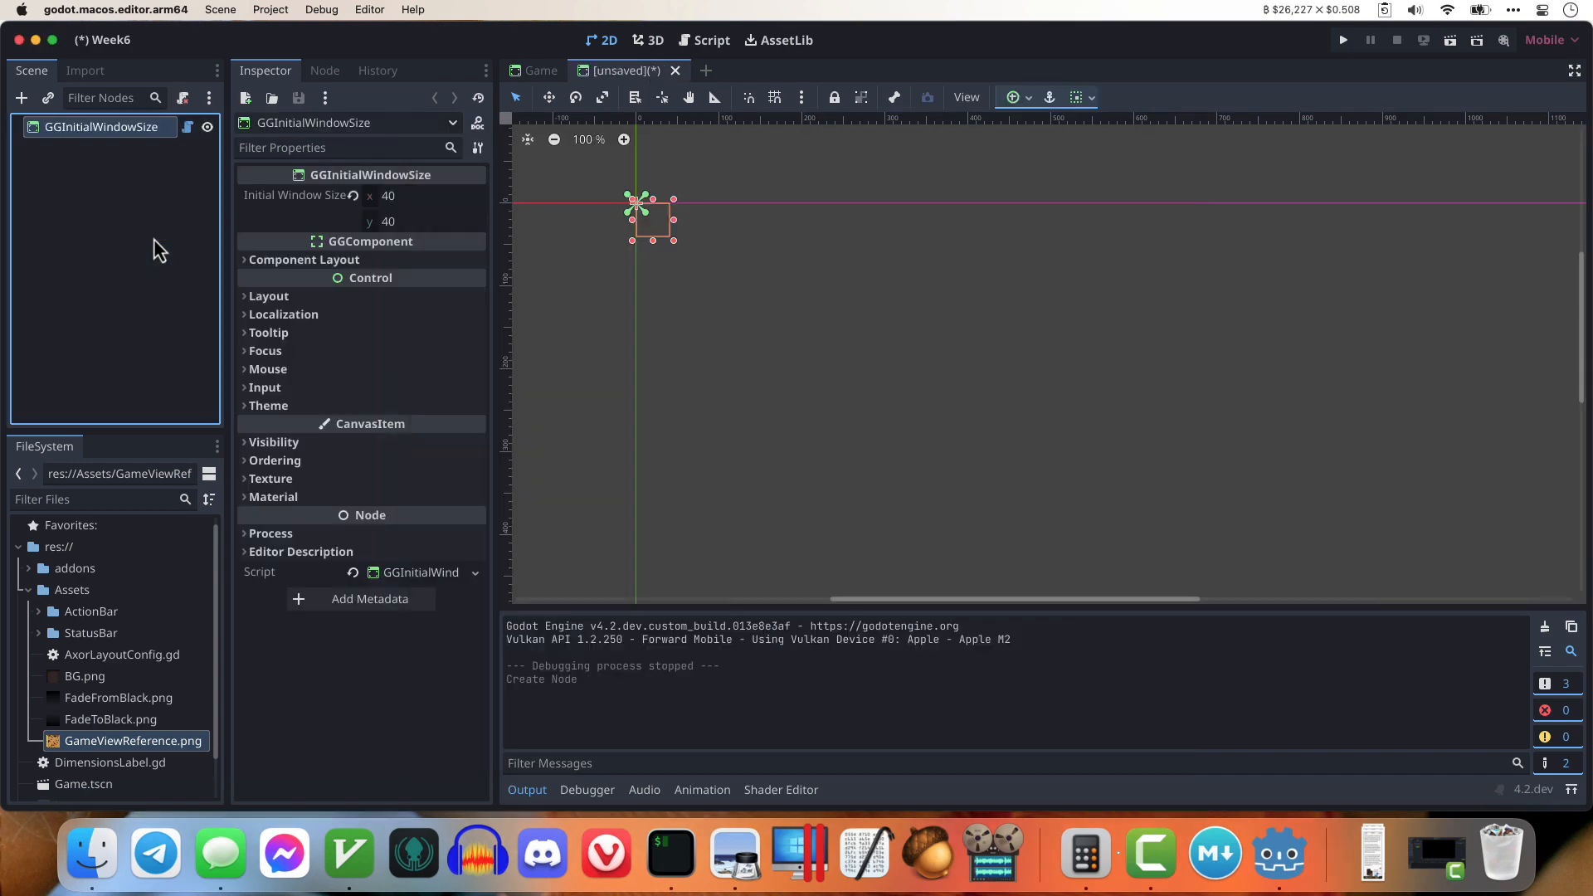
Step: Set the new root node's initial window size to 768 × 162
{"action": "left_click", "coordinate": [425, 202]}
{"action": "type", "text": "768"}
{"action": "key", "text": "Tab"}
{"action": "type", "text": "162"}
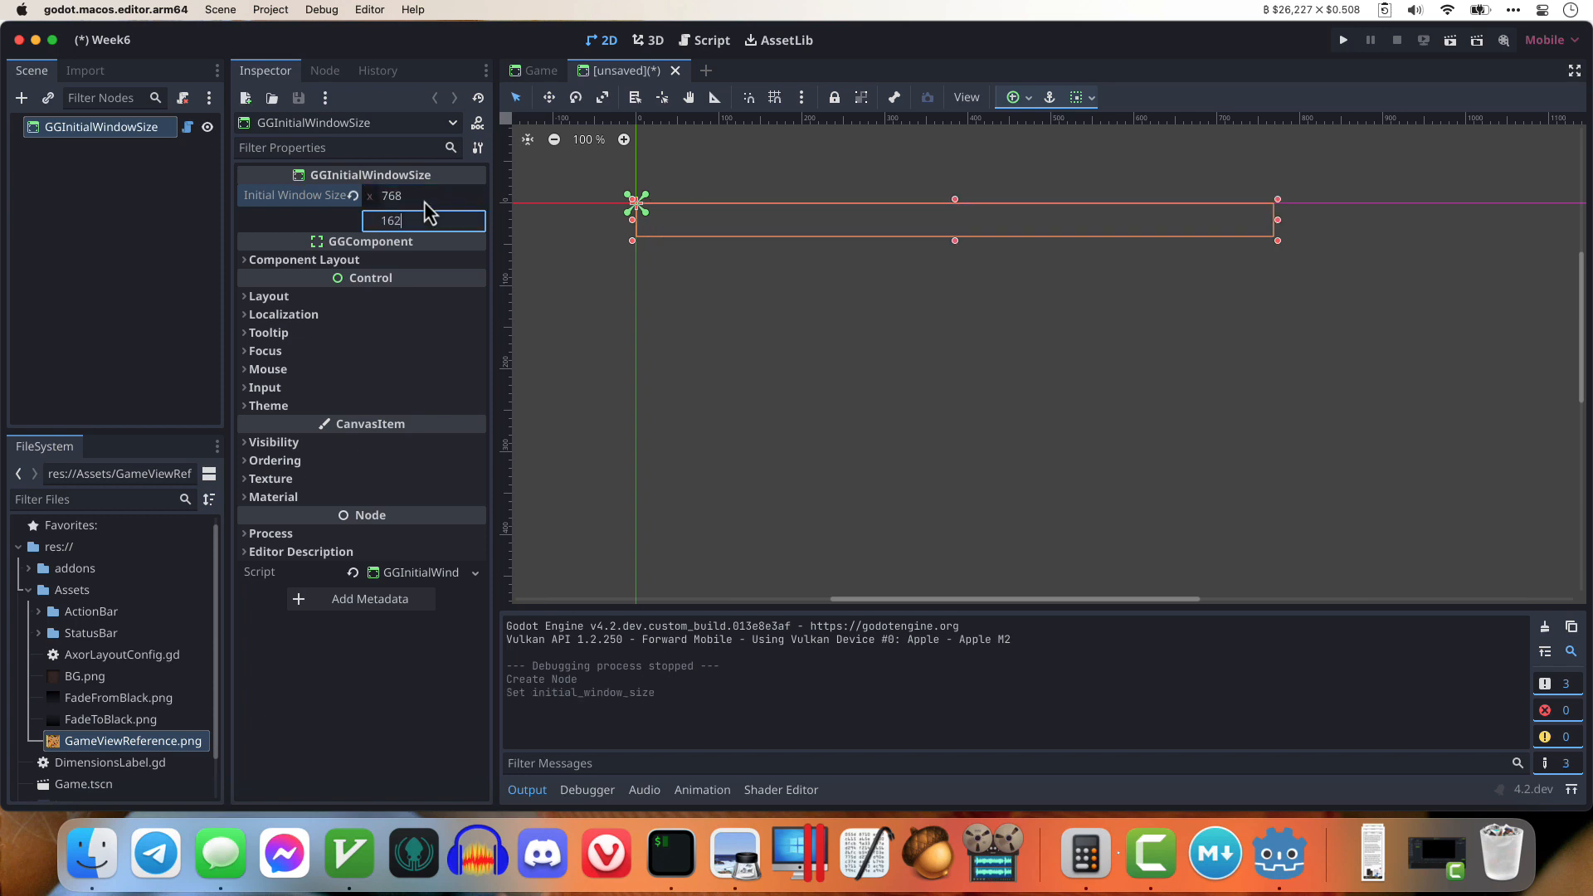
{"action": "key", "text": "Return"}
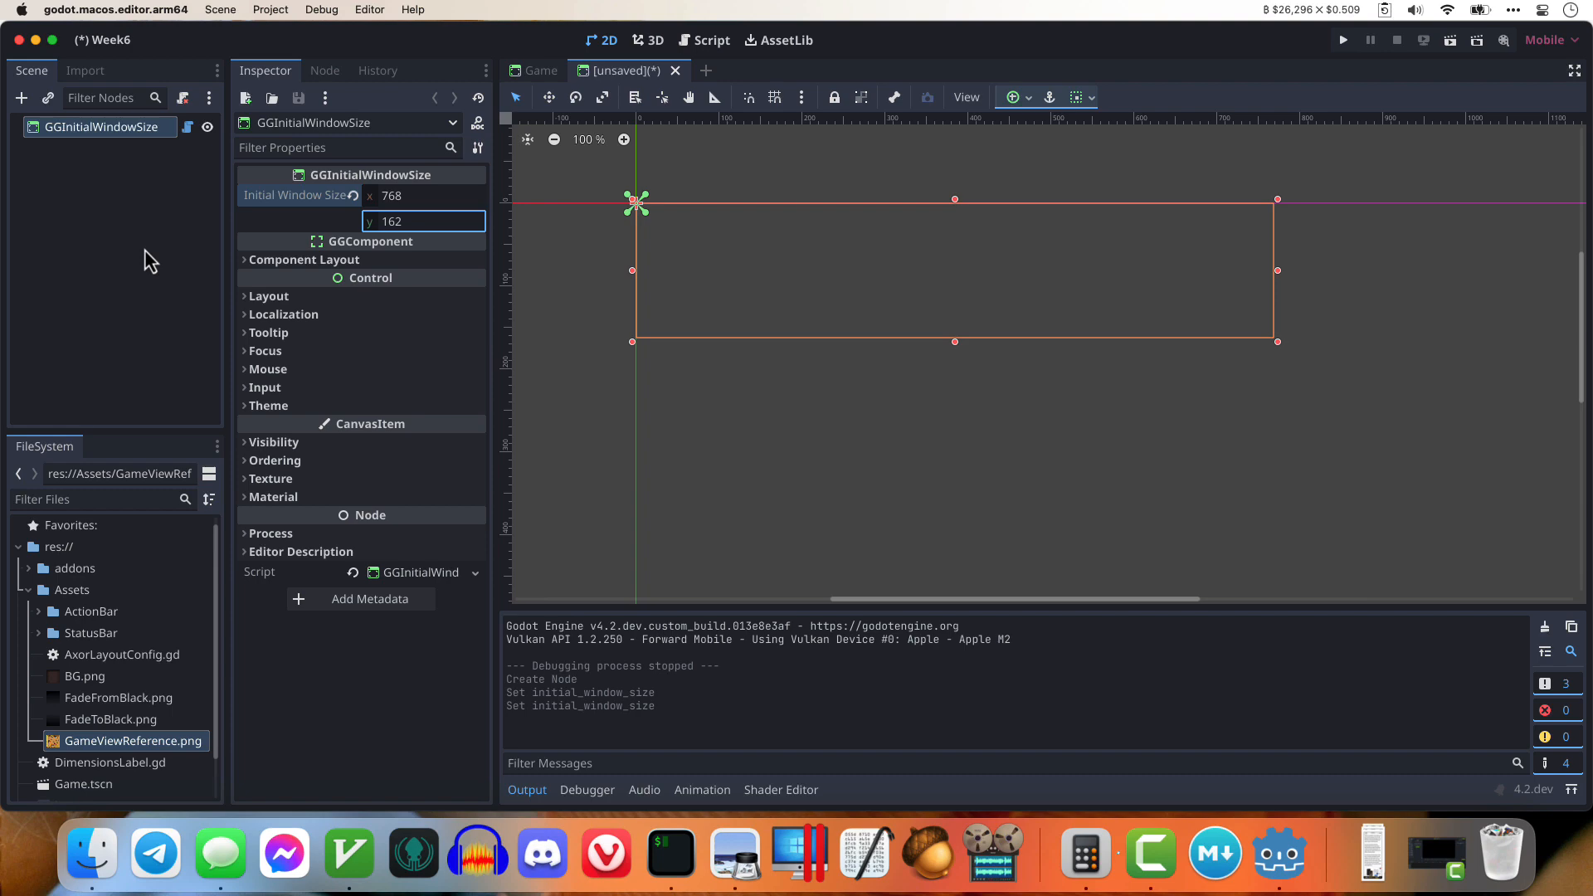
Step: Add a GGTextureRect under the root node and assign BG.png as its texture
{"action": "key", "text": "super+a"}
{"action": "type", "text": "ggtex"}
{"action": "key", "text": "Return"}
{"action": "scroll", "coordinate": [121, 711], "scroll_direction": "down", "scroll_amount": 2}
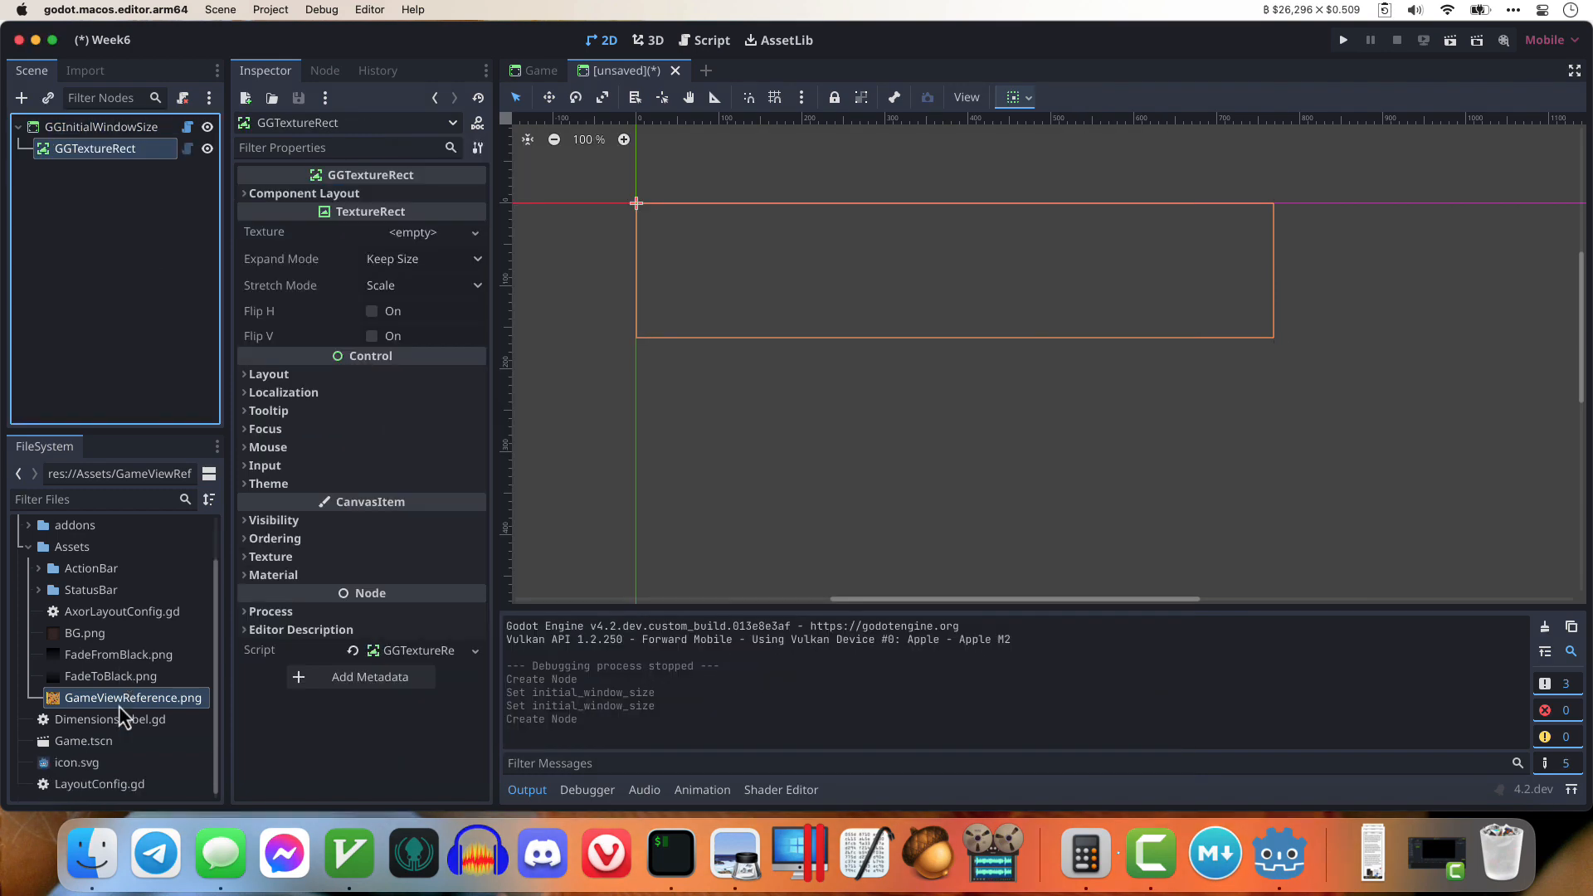
{"action": "left_click", "coordinate": [86, 637]}
{"action": "left_click_drag", "start_coordinate": [86, 637], "coordinate": [435, 234]}
Step: Try resizing the root node to 768 × 199 in the viewport and undo the resize
{"action": "left_click", "coordinate": [125, 127]}
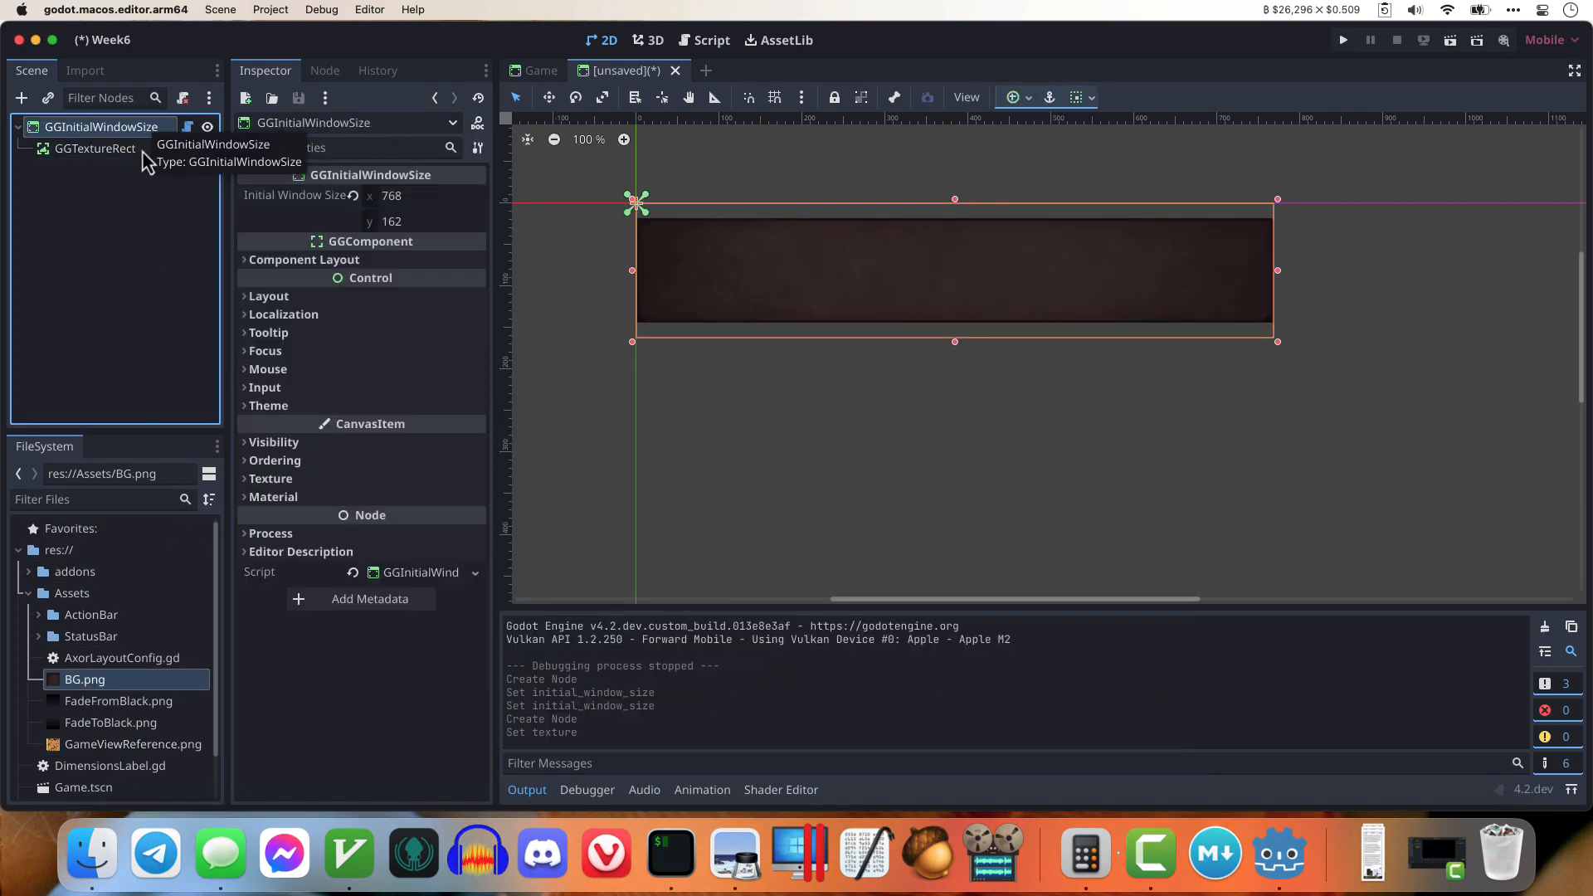
{"action": "left_click_drag", "start_coordinate": [962, 341], "coordinate": [942, 377]}
{"action": "key", "text": "super+z"}
Step: Try Aspect Fill for the root node's horizontal and vertical modes
{"action": "left_click", "coordinate": [351, 261]}
{"action": "left_click", "coordinate": [412, 282]}
{"action": "left_click", "coordinate": [425, 352]}
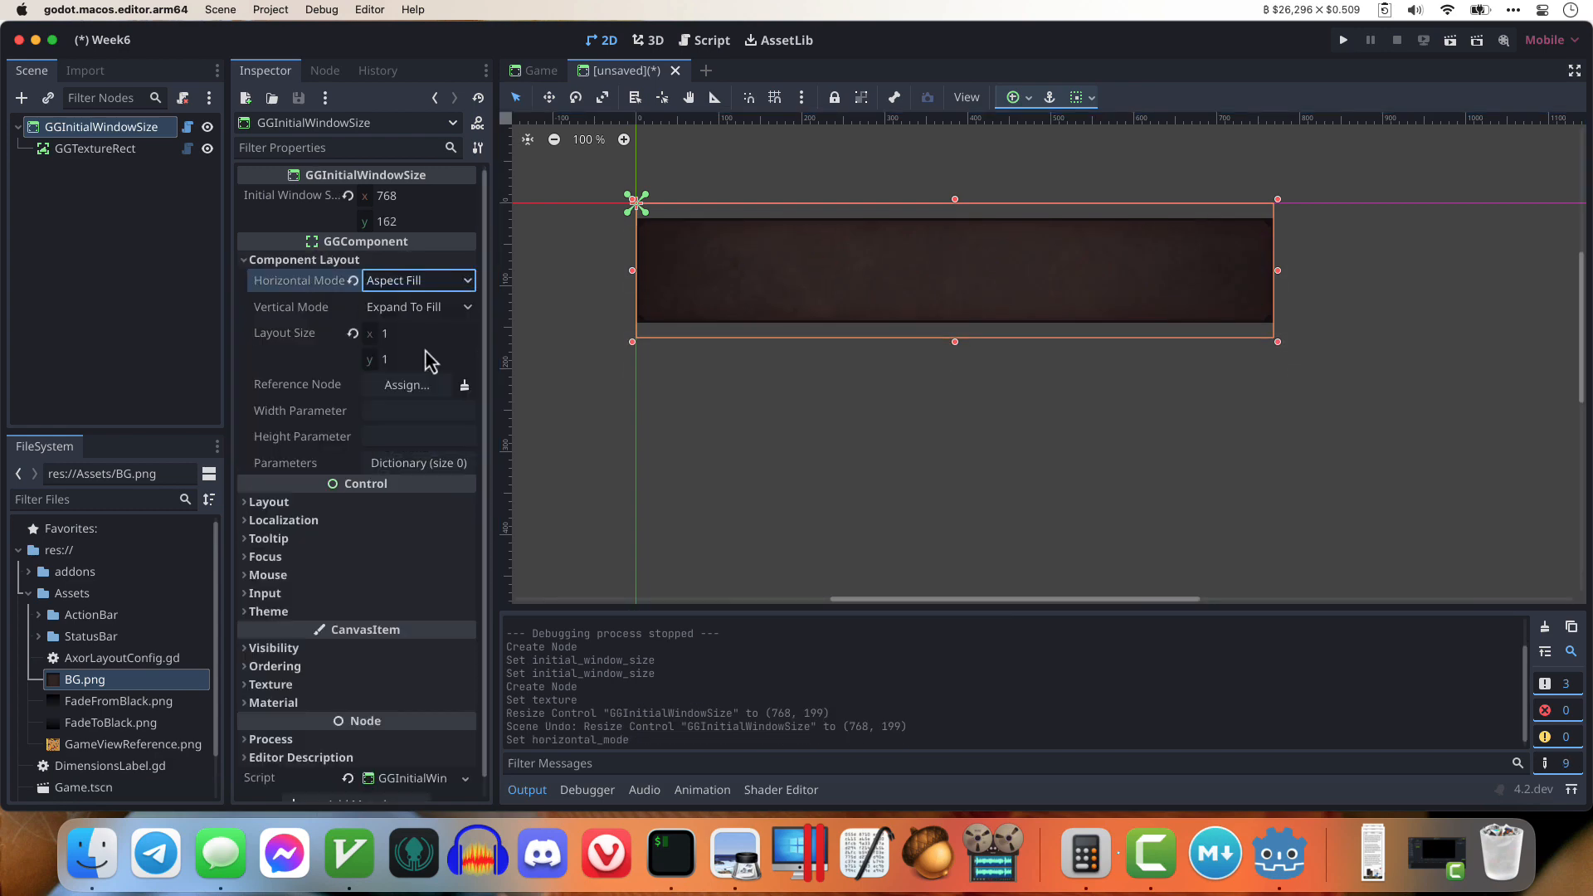
{"action": "left_click", "coordinate": [426, 308]}
{"action": "left_click", "coordinate": [428, 380]}
Step: Set the background GGTextureRect's layout modes to Aspect Fill
{"action": "left_click", "coordinate": [124, 150]}
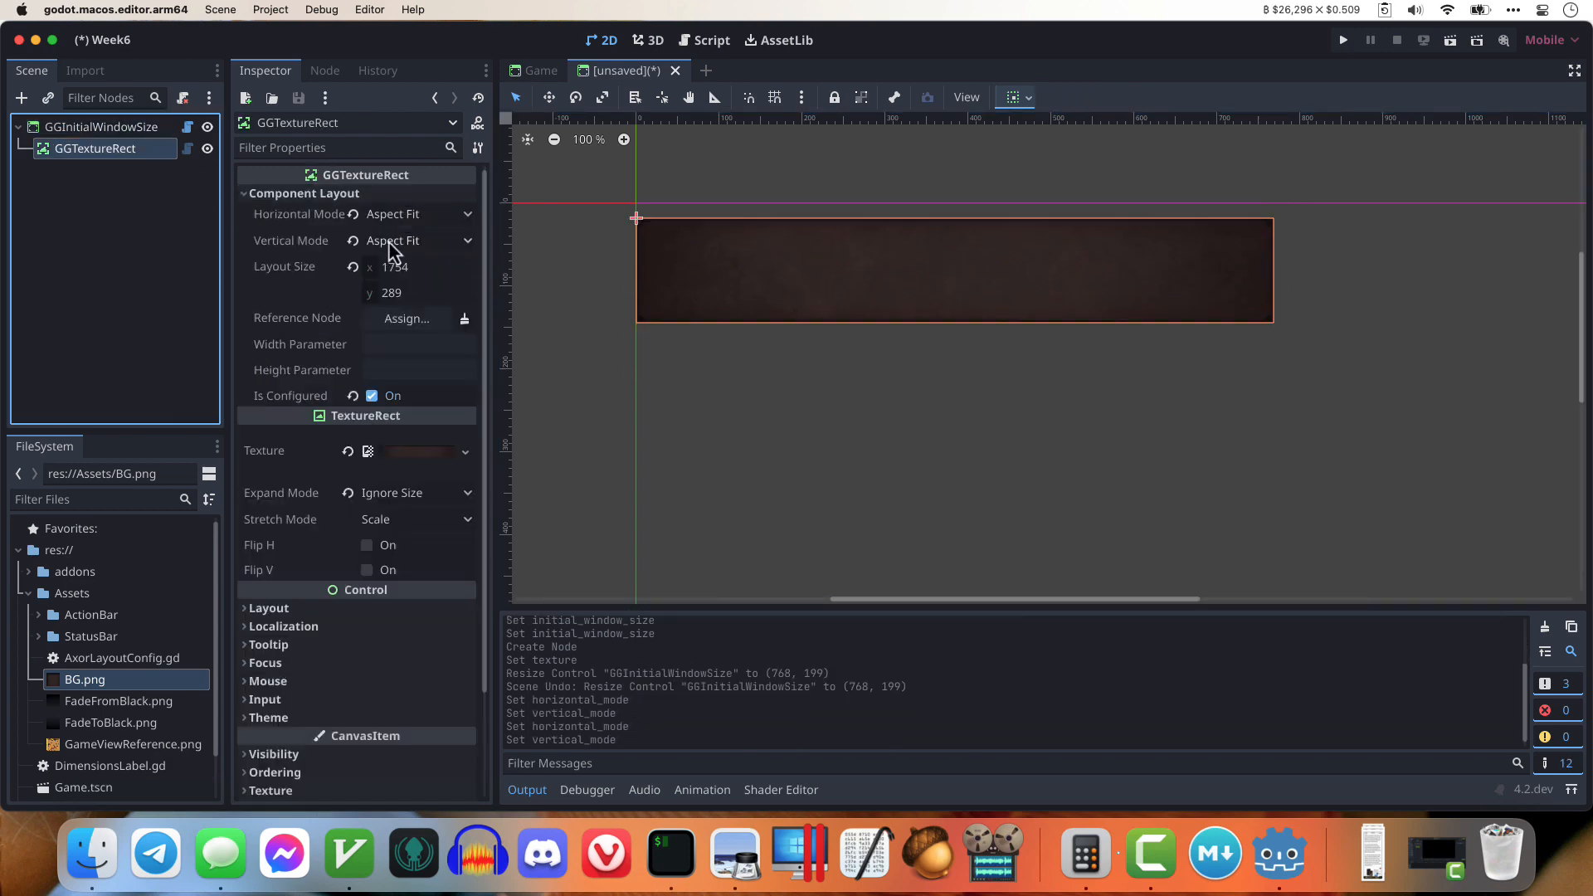
{"action": "left_click", "coordinate": [415, 241]}
{"action": "left_click", "coordinate": [419, 314]}
Step: Save the new scene as StatusBar and rename its root node StatusBar
{"action": "key", "text": "super+s"}
{"action": "type", "text": "StatusBar"}
{"action": "key", "text": "Return"}
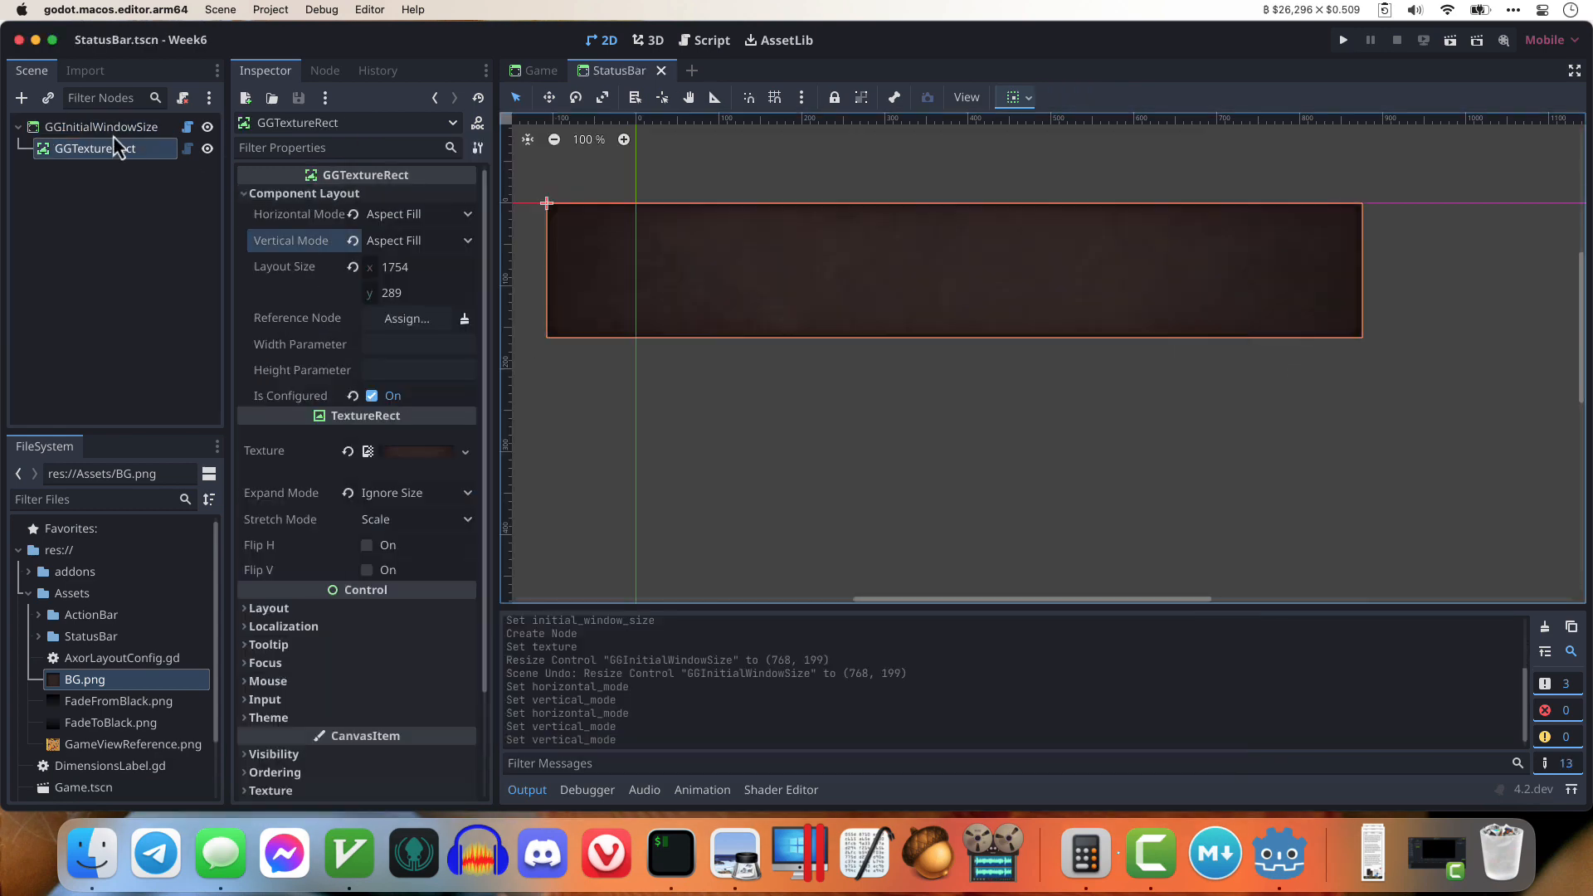
{"action": "double_click", "coordinate": [108, 129]}
{"action": "type", "text": "StatusBar"}
{"action": "key", "text": "Return"}
Step: Align the background GGTextureRect vertically to the container's end, check it with a trial resize that is undone, and save the scene
{"action": "mouse_move", "coordinate": [954, 353]}
{"action": "left_mouse_down"}
{"action": "mouse_move", "coordinate": [925, 241]}
{"action": "mouse_move", "coordinate": [956, 350]}
{"action": "left_mouse_up"}
{"action": "left_click", "coordinate": [628, 252]}
{"action": "left_click", "coordinate": [1014, 97]}
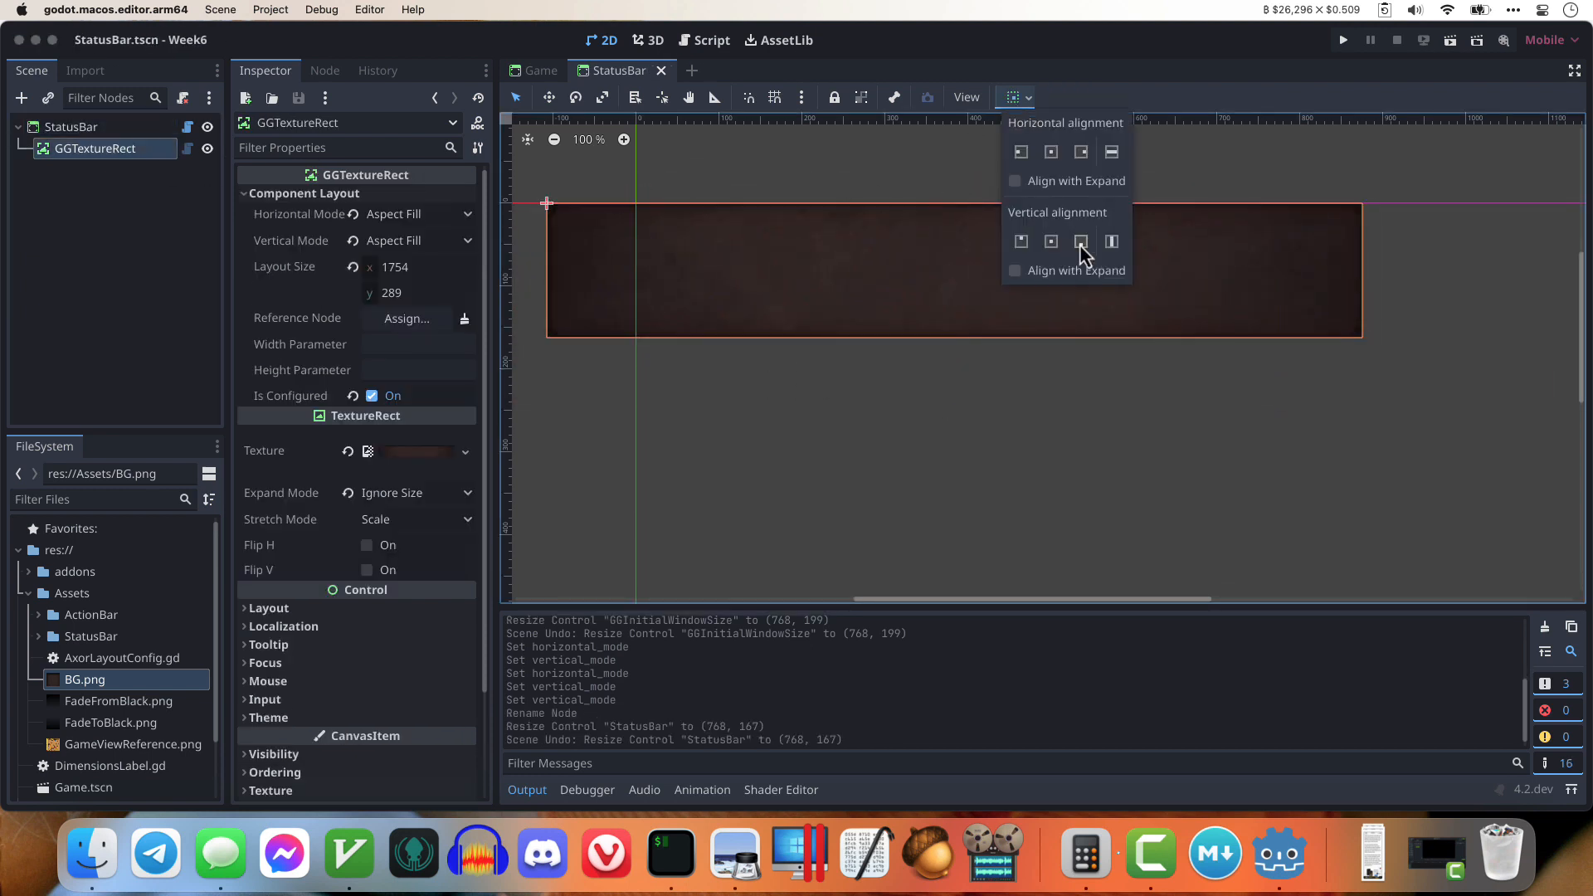
{"action": "left_click", "coordinate": [1071, 241]}
{"action": "left_click", "coordinate": [960, 344]}
{"action": "mouse_move", "coordinate": [960, 344]}
{"action": "left_mouse_down"}
{"action": "mouse_move", "coordinate": [949, 238]}
{"action": "mouse_move", "coordinate": [956, 332]}
{"action": "left_mouse_up"}
{"action": "key", "text": "super+z"}
{"action": "key", "text": "super+s"}
Step: Rename the GGVBox node in the Game scene as Layout
{"action": "left_click", "coordinate": [541, 72]}
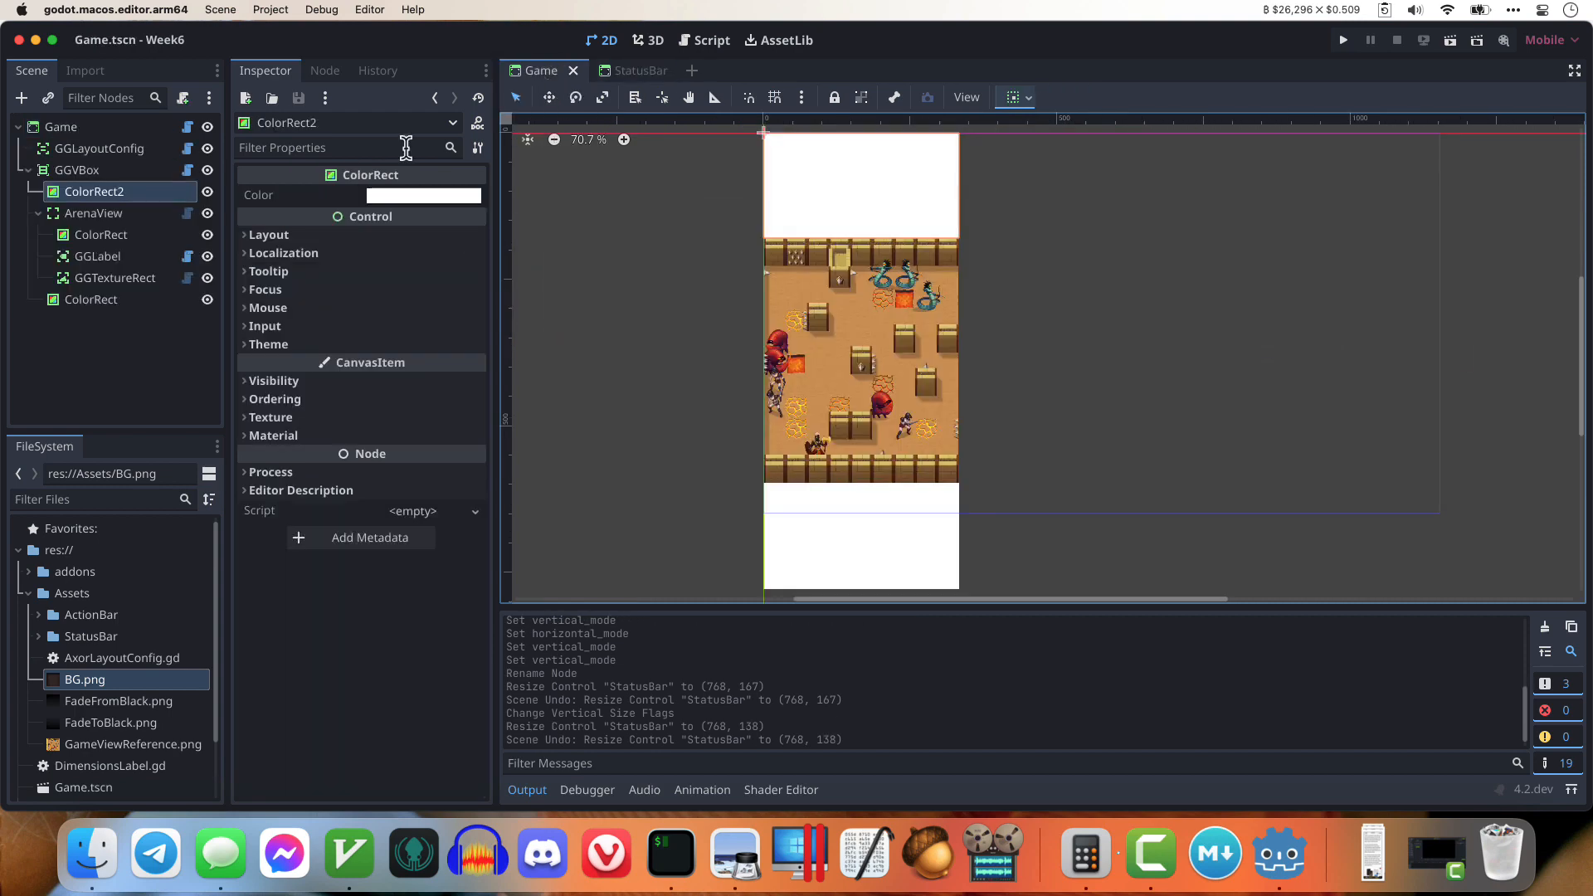
{"action": "left_click", "coordinate": [101, 176]}
{"action": "double_click", "coordinate": [77, 170]}
{"action": "type", "text": "Layout"}
{"action": "key", "text": "Return"}
Step: Instantiate the StatusBar scene under Layout and move it above ColorRect2 as the first child
{"action": "key", "text": "super+a"}
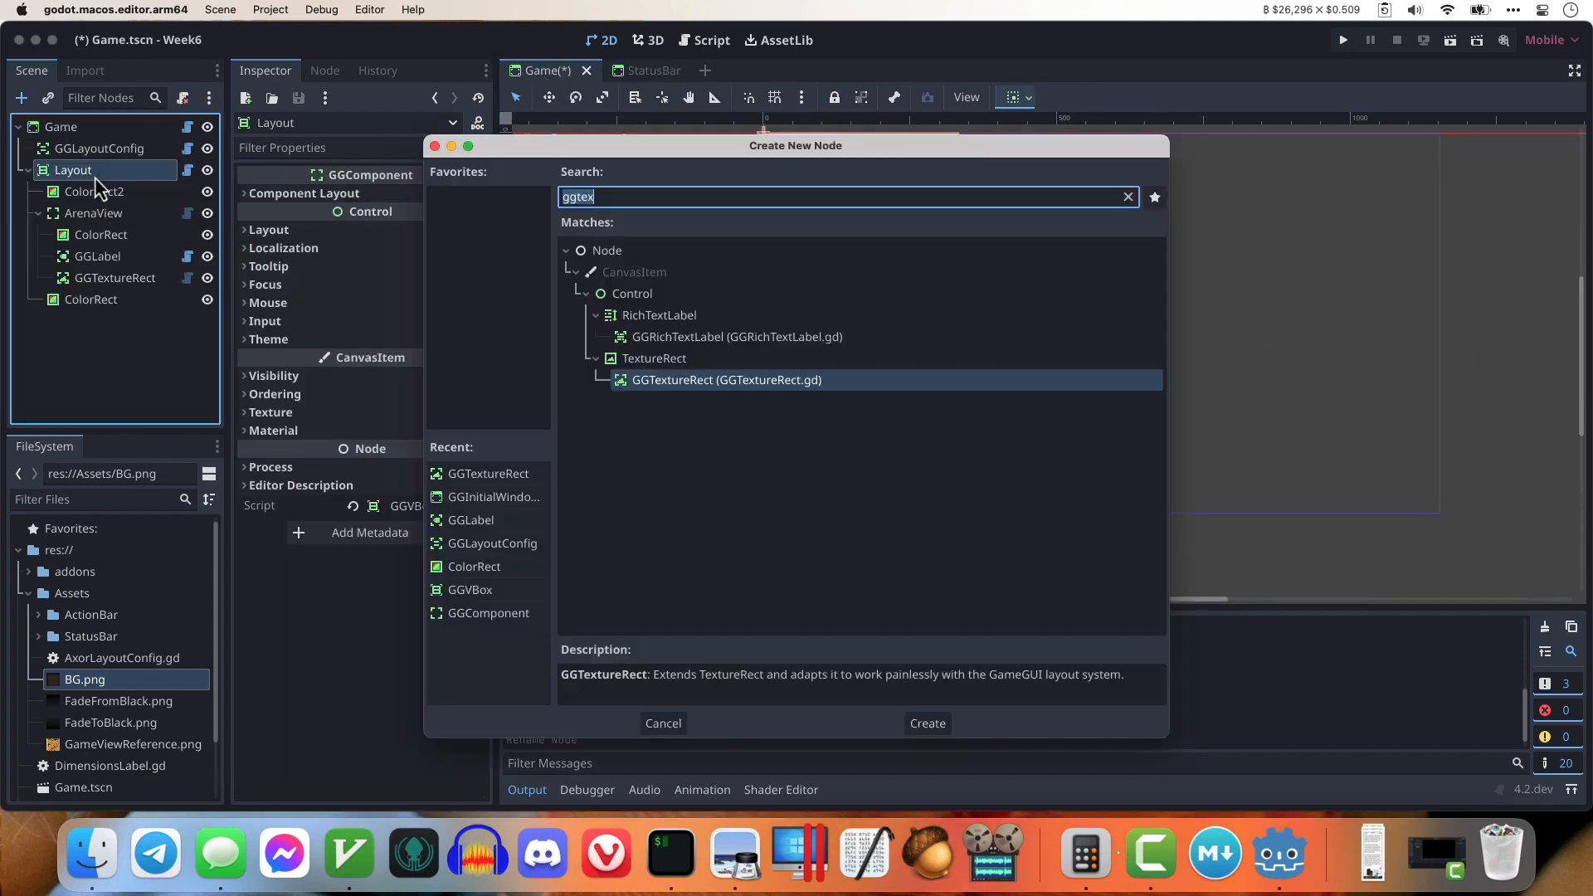
{"action": "key", "text": "Escape"}
{"action": "right_click", "coordinate": [98, 171]}
{"action": "left_click", "coordinate": [157, 242]}
{"action": "double_click", "coordinate": [614, 379]}
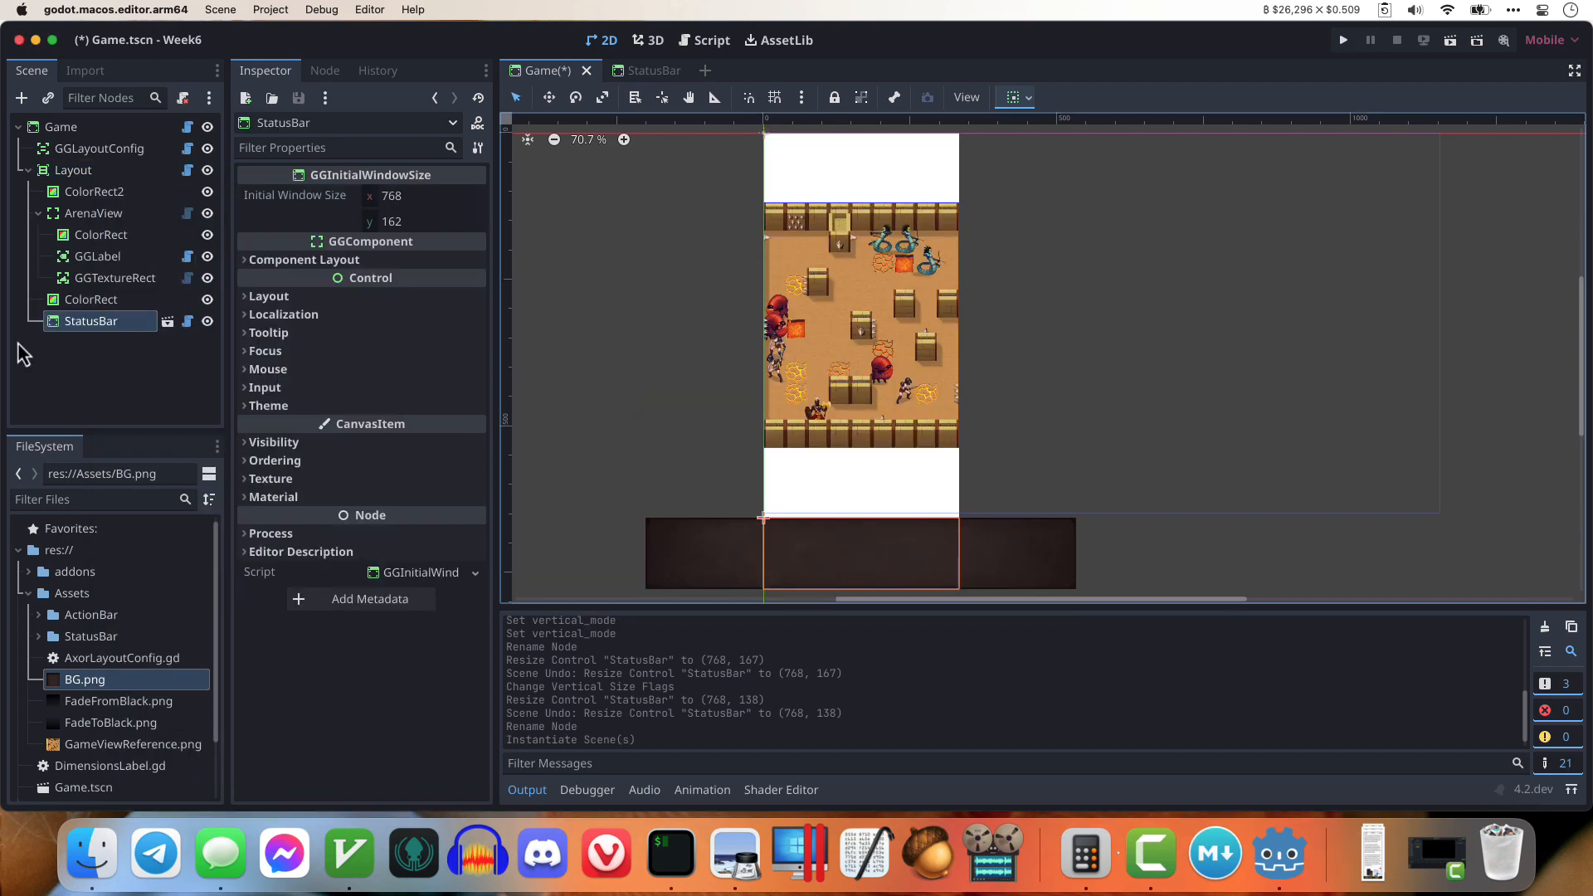
{"action": "left_click", "coordinate": [91, 304]}
{"action": "left_click_drag", "start_coordinate": [92, 321], "coordinate": [96, 186]}
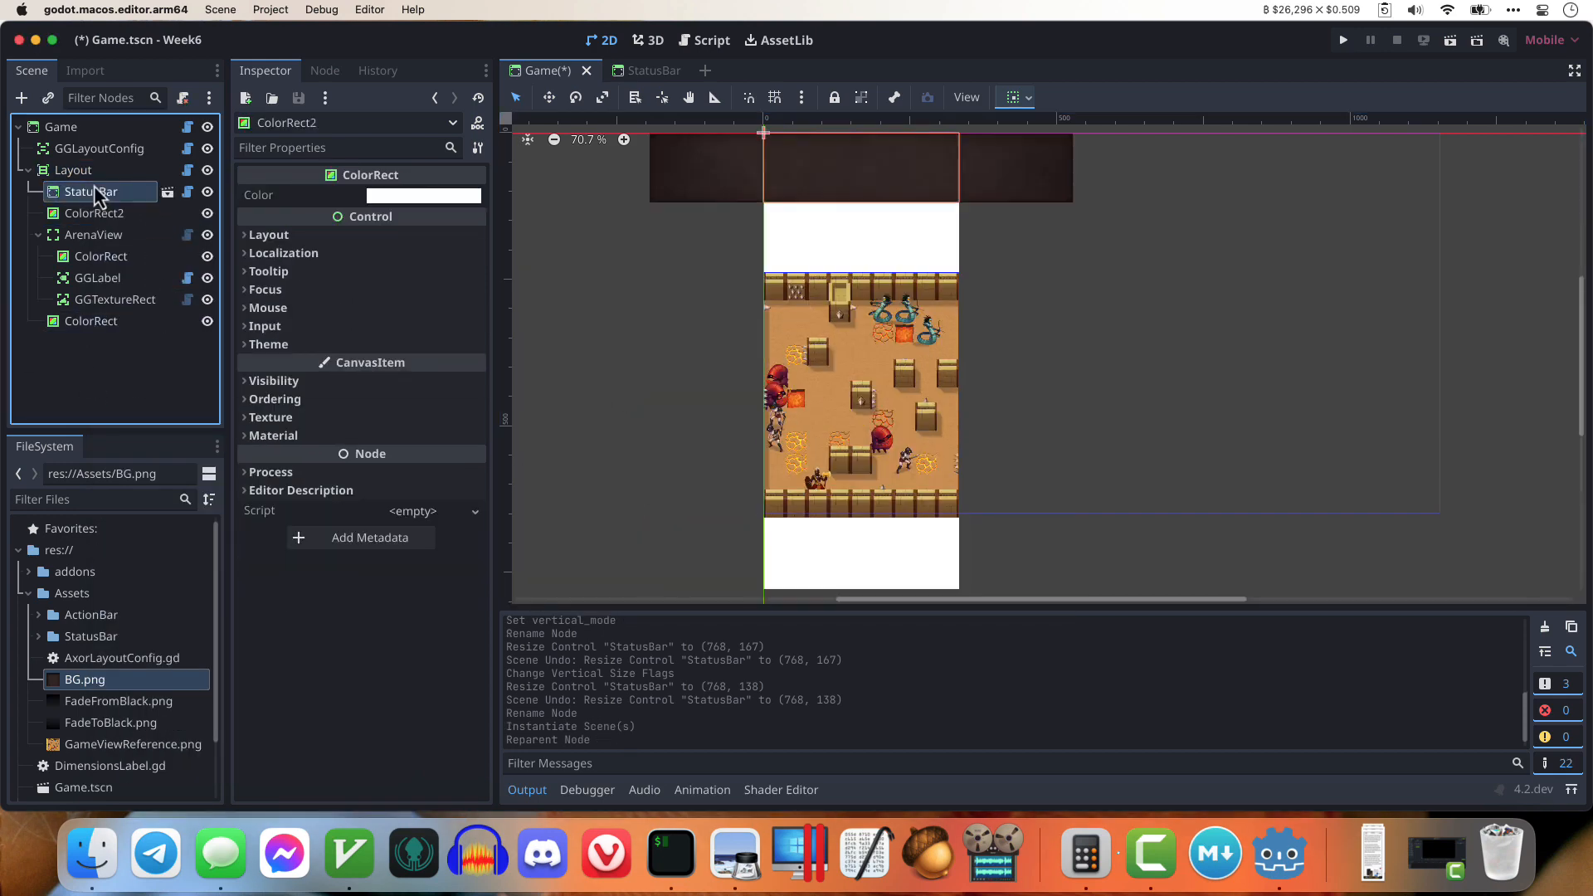
Step: Delete ColorRect2 from Layout and run the project in a resized window to check the status bar
{"action": "left_click", "coordinate": [103, 216]}
{"action": "key", "text": "super+BackSpace"}
{"action": "key", "text": "super+b"}
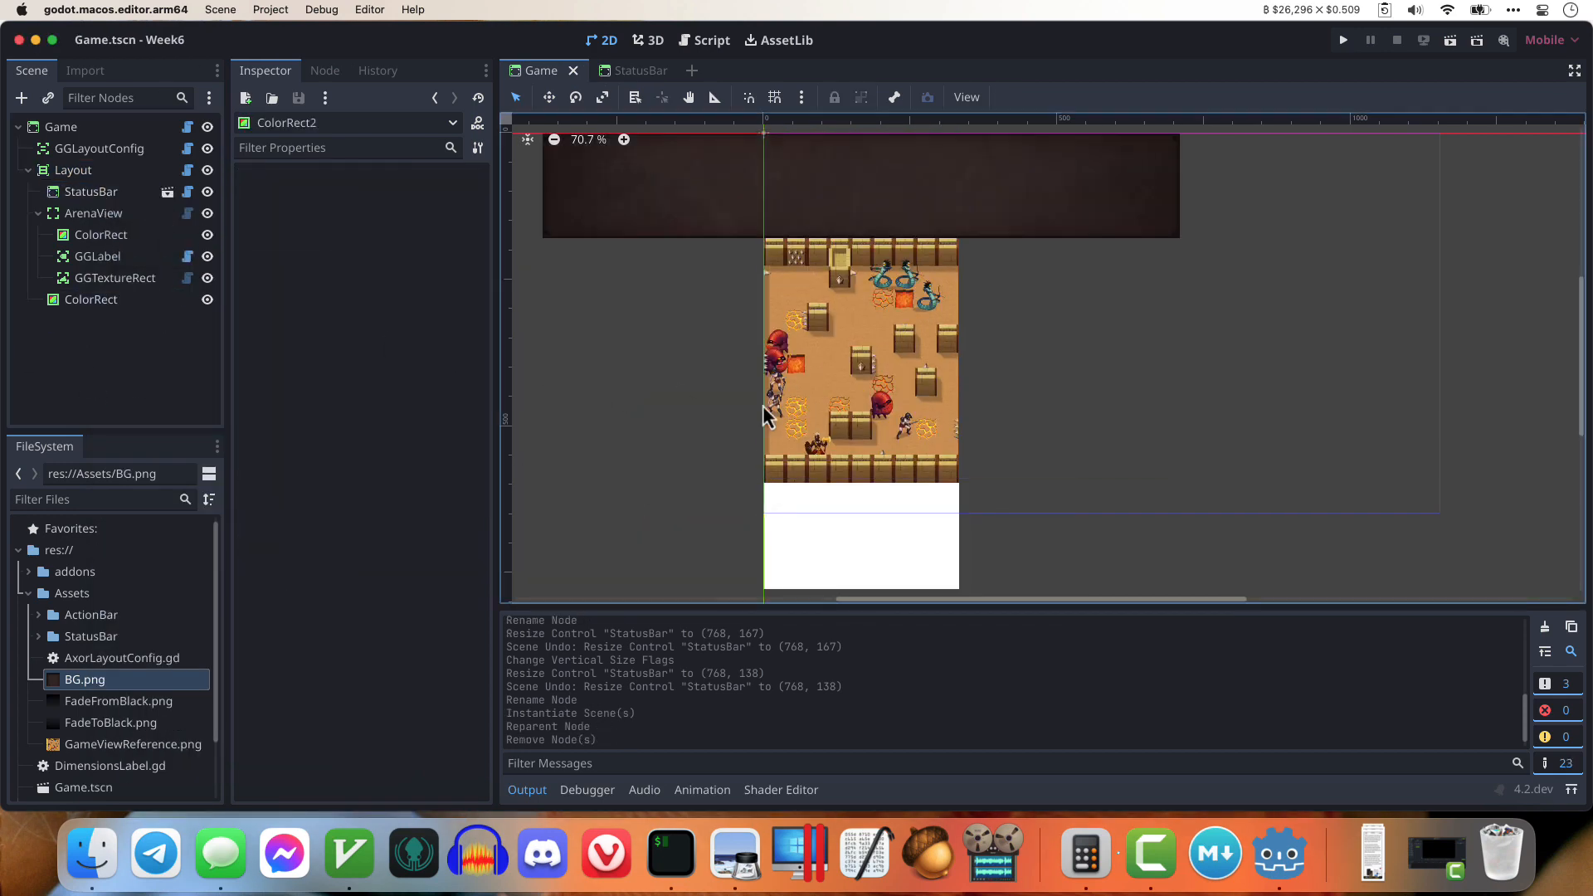
{"action": "left_click_drag", "start_coordinate": [931, 781], "coordinate": [999, 714]}
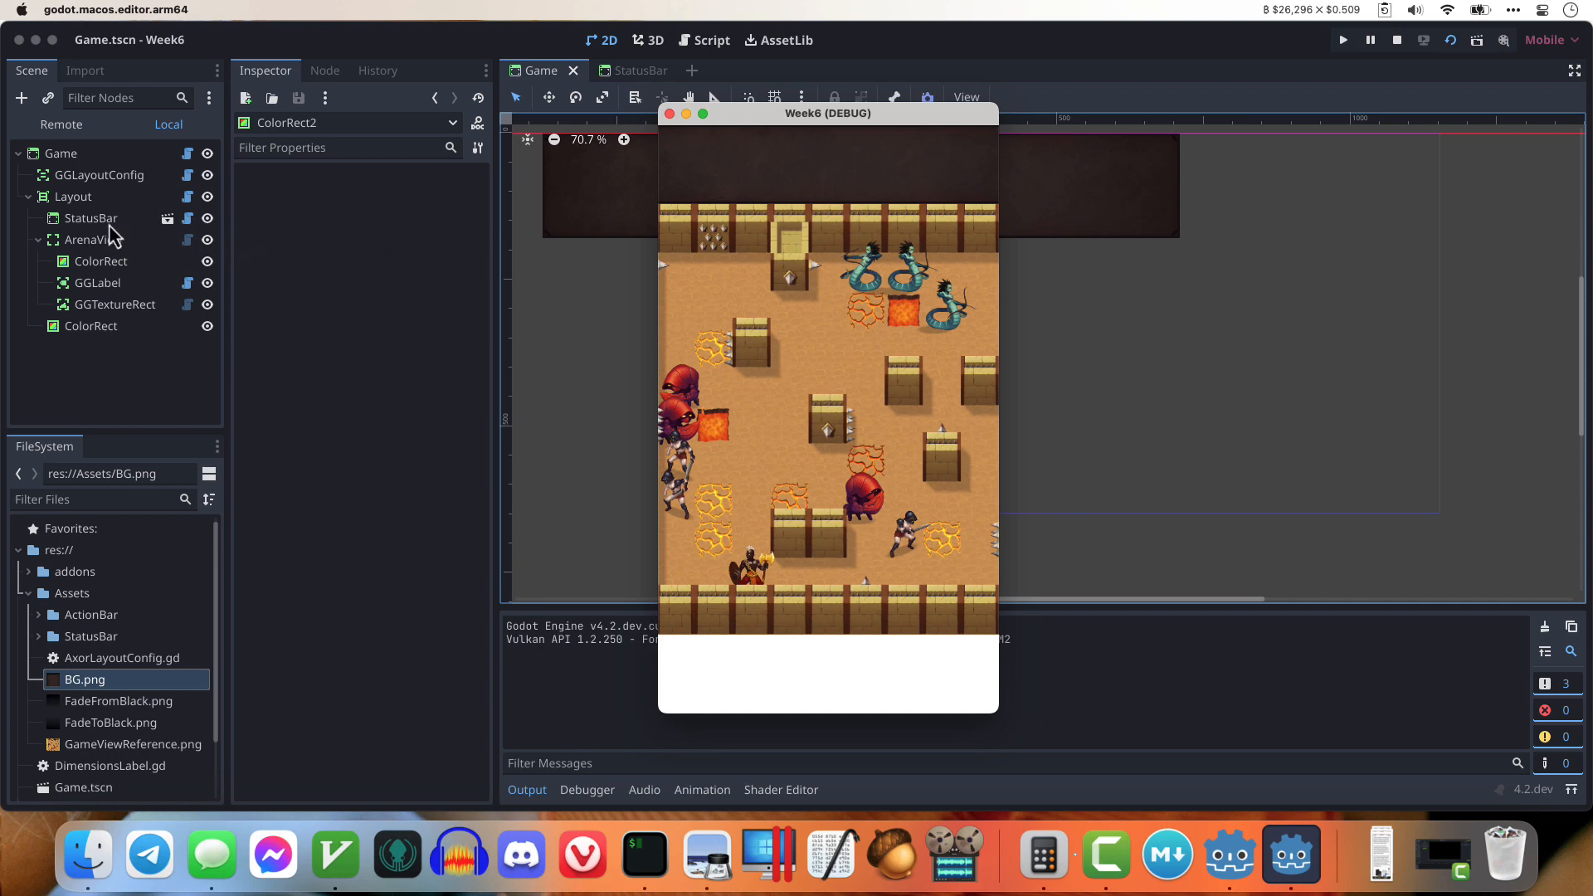
Step: Set the color of ArenaView's ColorRect to hex 000
{"action": "left_click", "coordinate": [104, 261]}
{"action": "left_click", "coordinate": [423, 196]}
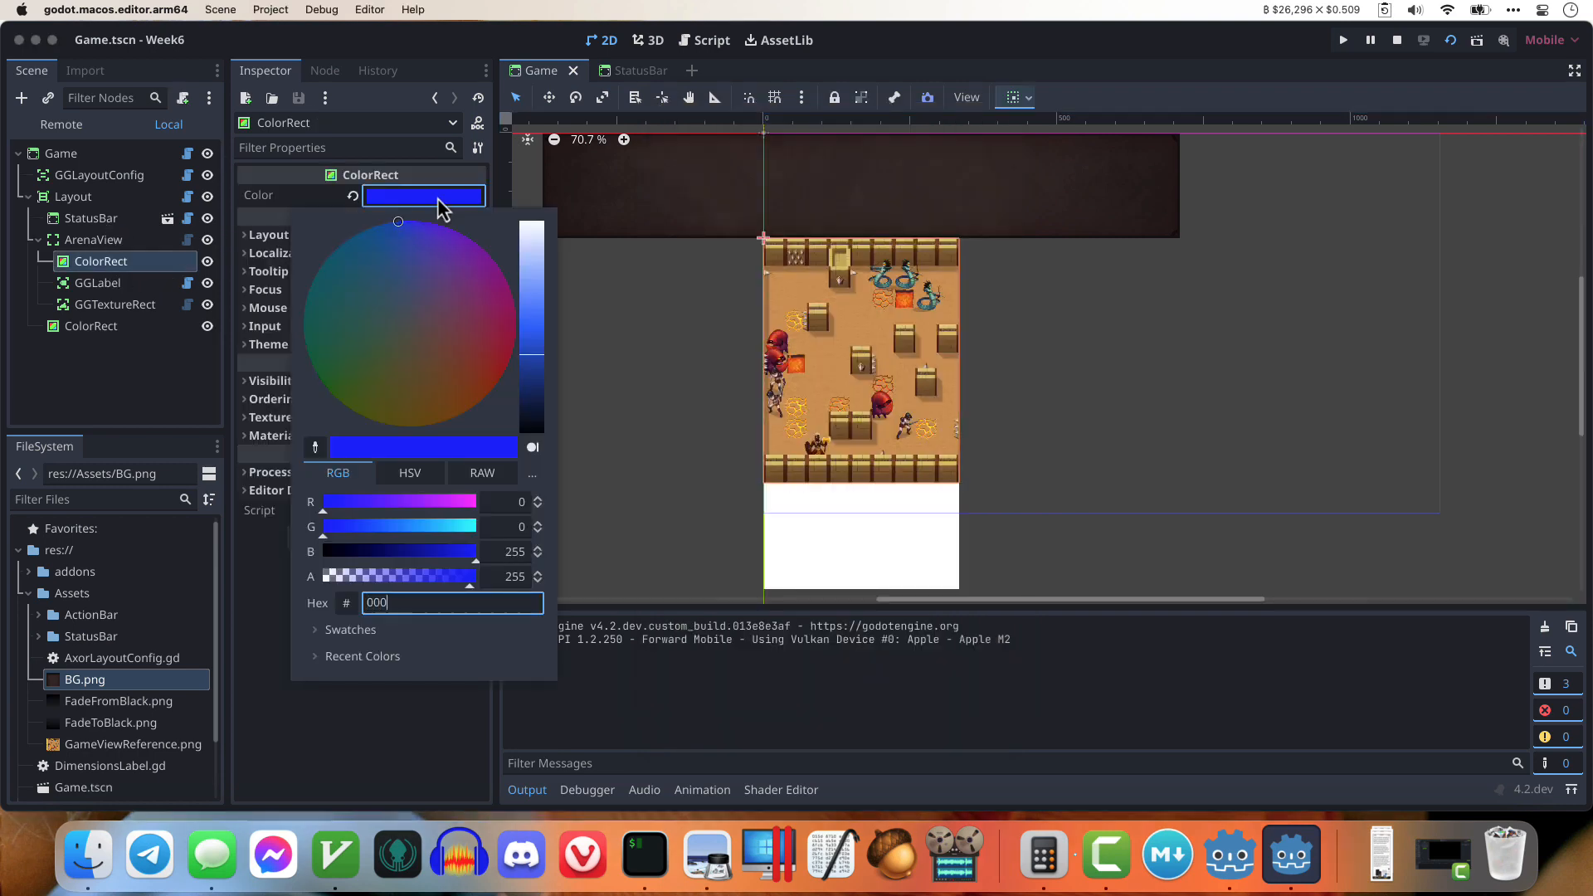
{"action": "left_click", "coordinate": [421, 198]}
Step: Enable Clip Contents on the StatusBar scene's root and rename its GGTextureRect as BG
{"action": "left_click", "coordinate": [116, 217]}
{"action": "left_click", "coordinate": [647, 71]}
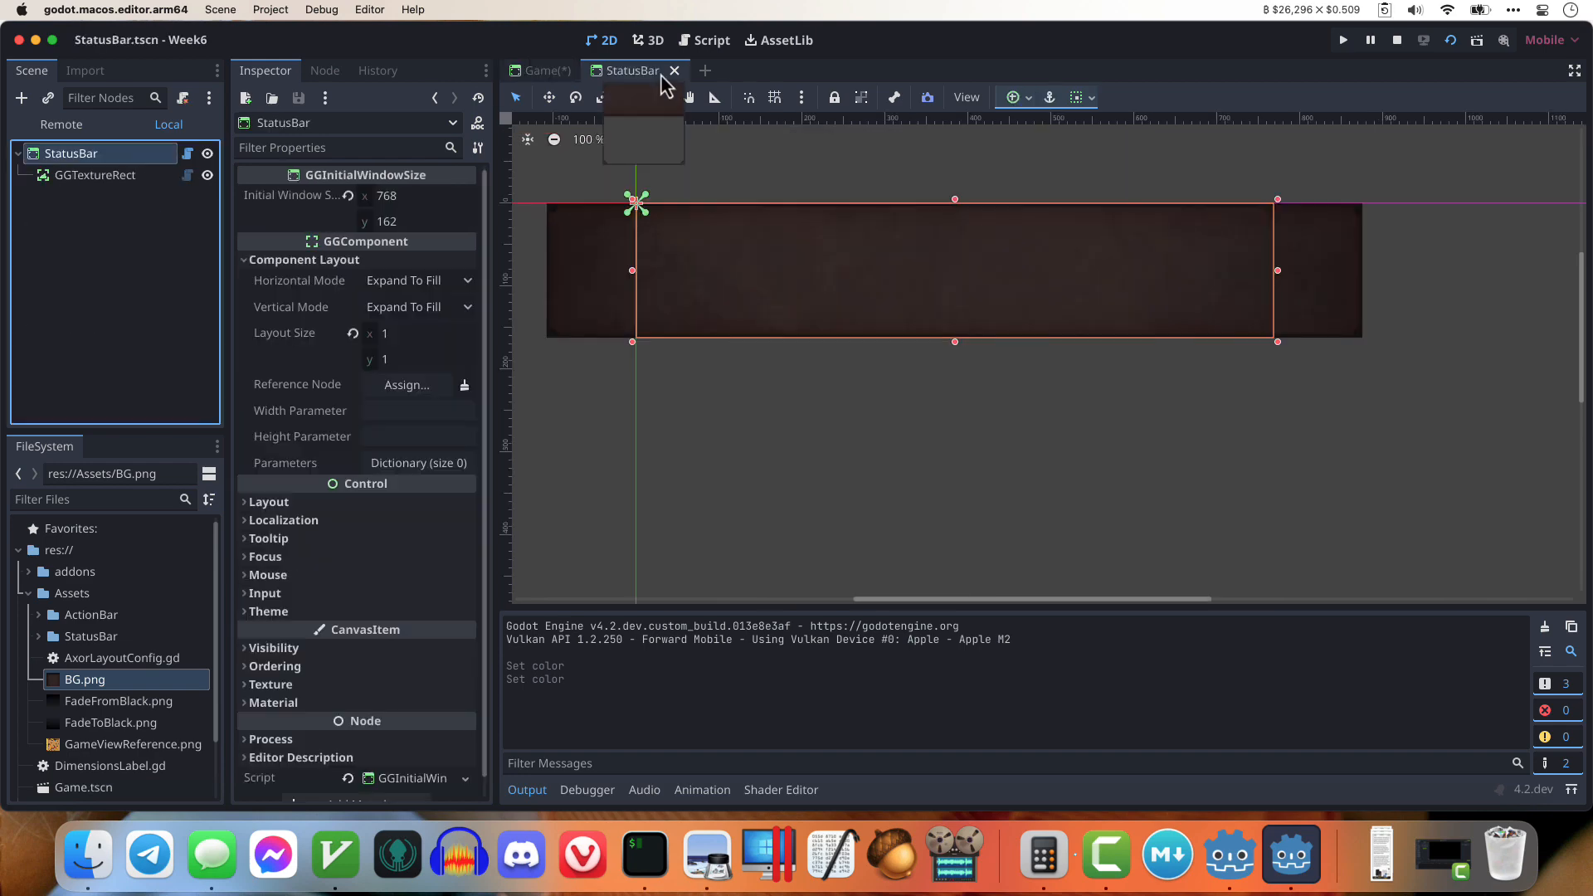
{"action": "double_click", "coordinate": [95, 175]}
{"action": "type", "text": "BG"}
{"action": "key", "text": "Return"}
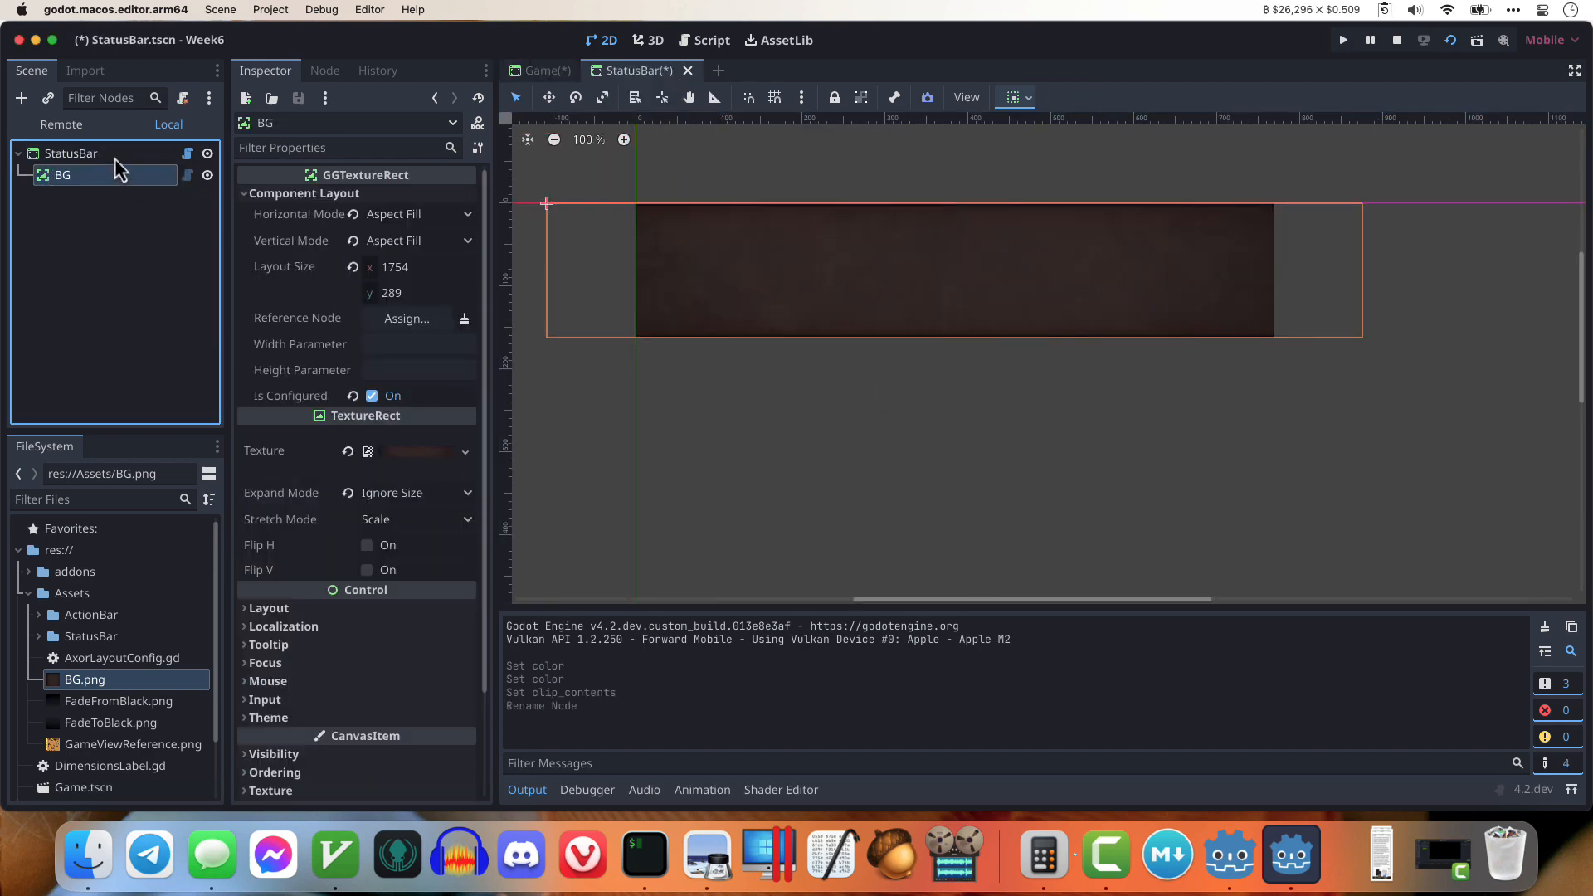
Step: Add a GGVBox under the StatusBar root and name it Frame
{"action": "key", "text": "super+a"}
{"action": "type", "text": "ggvb"}
{"action": "key", "text": "Return"}
{"action": "key", "text": "Return"}
{"action": "type", "text": "Frame"}
{"action": "key", "text": "Return"}
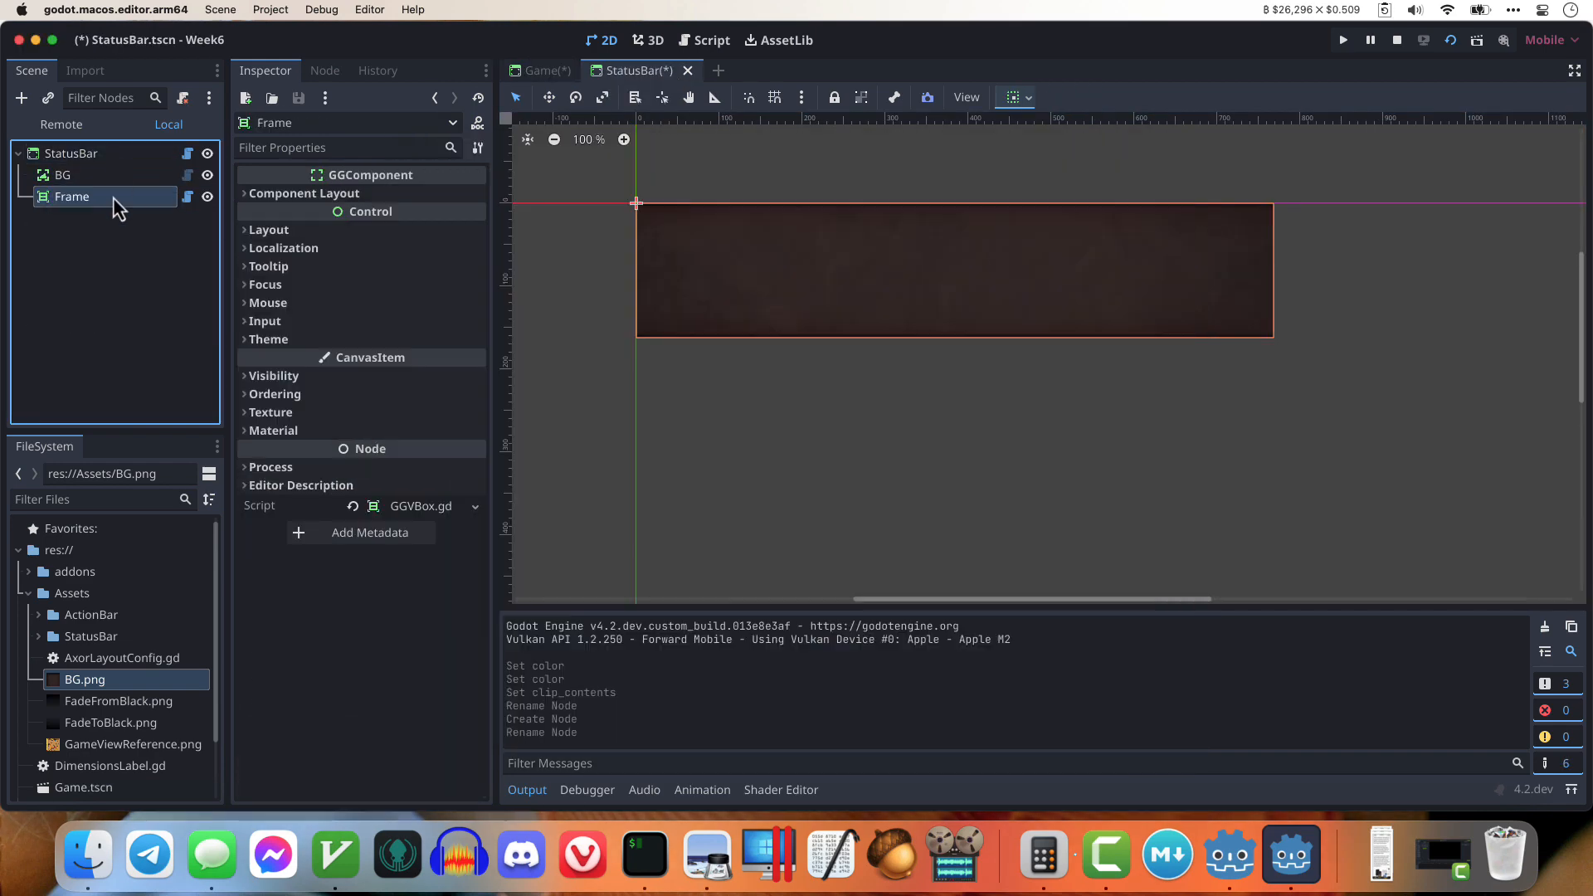
Step: Add a GGTextureRect under Frame and duplicate it
{"action": "key", "text": "super+a"}
{"action": "type", "text": "ggtex"}
{"action": "key", "text": "Return"}
{"action": "key", "text": "super+d"}
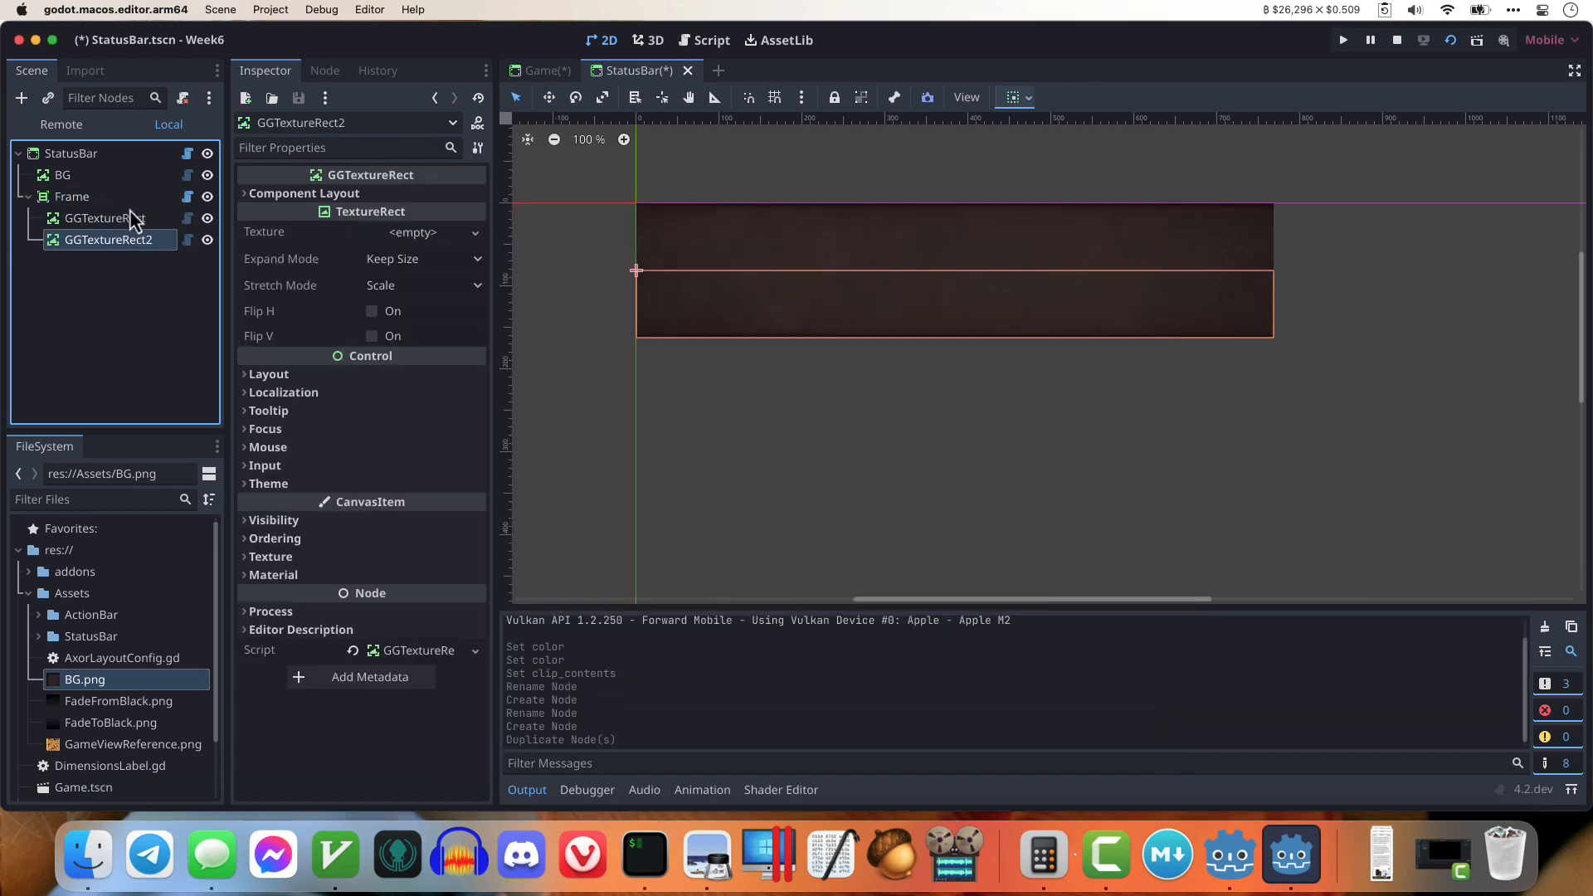
Step: Add a GGFiller under Frame and place it between the two GGTextureRect nodes
{"action": "left_click", "coordinate": [130, 200]}
{"action": "key", "text": "super+a"}
{"action": "type", "text": "ggfi"}
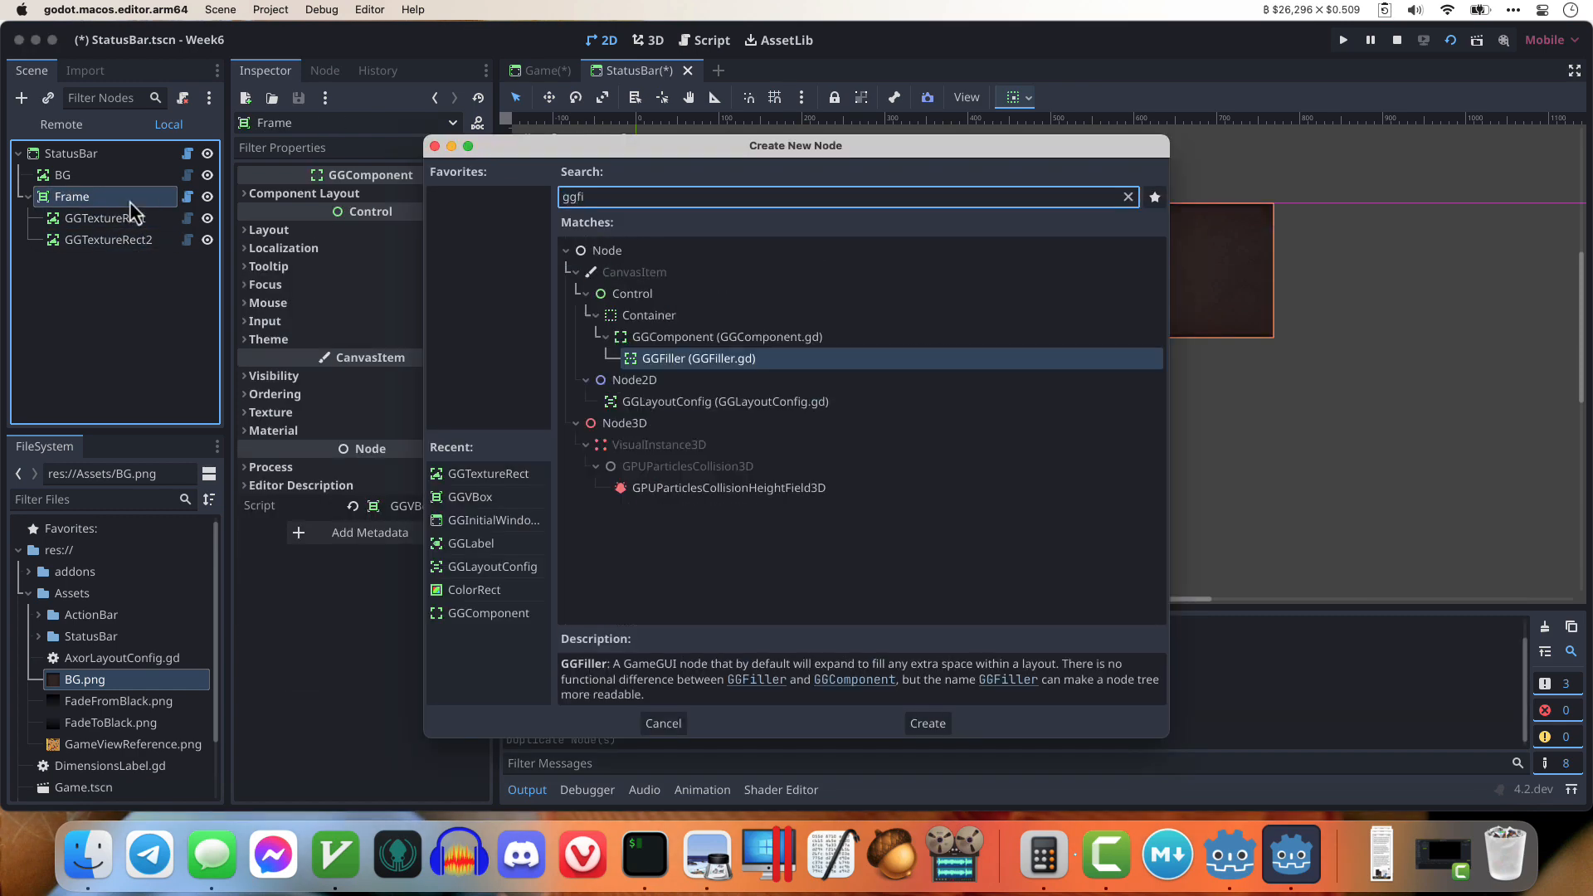
{"action": "key", "text": "BackSpace"}
{"action": "key", "text": "BackSpace"}
{"action": "type", "text": "c"}
{"action": "key", "text": "BackSpace"}
{"action": "type", "text": "fi"}
{"action": "key", "text": "Return"}
{"action": "left_click_drag", "start_coordinate": [100, 256], "coordinate": [102, 232]}
Step: Rename Frame's first GGTextureRect as Top and its second one as Bottom
{"action": "left_click", "coordinate": [122, 222]}
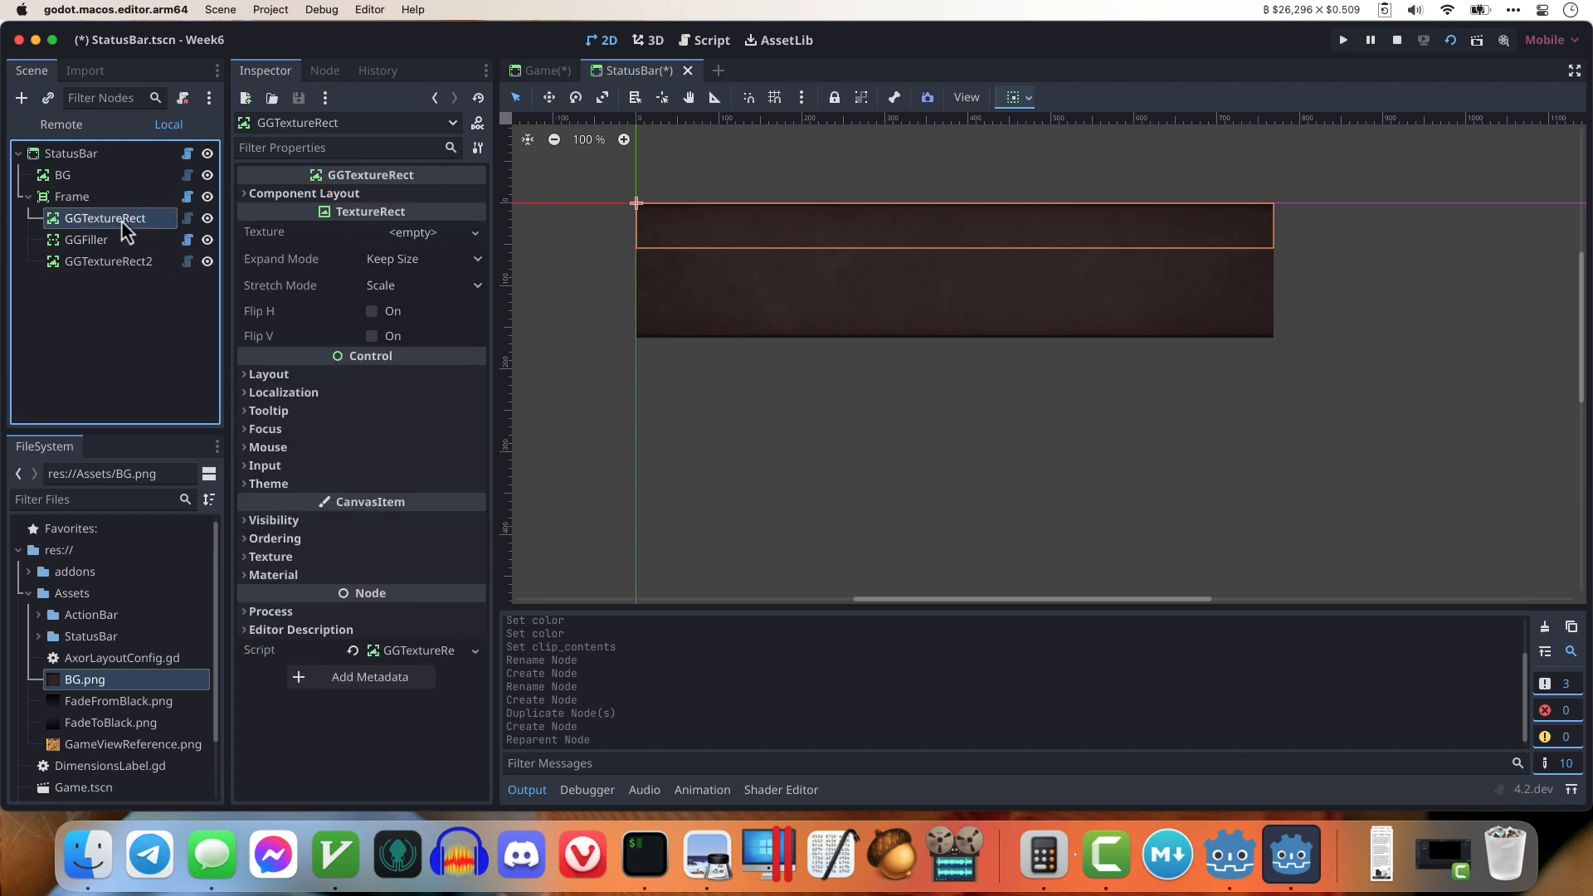
{"action": "key", "text": "Return"}
{"action": "type", "text": "Top"}
{"action": "key", "text": "Return"}
{"action": "left_click", "coordinate": [137, 262]}
{"action": "key", "text": "Return"}
{"action": "type", "text": "Bottom"}
{"action": "key", "text": "Return"}
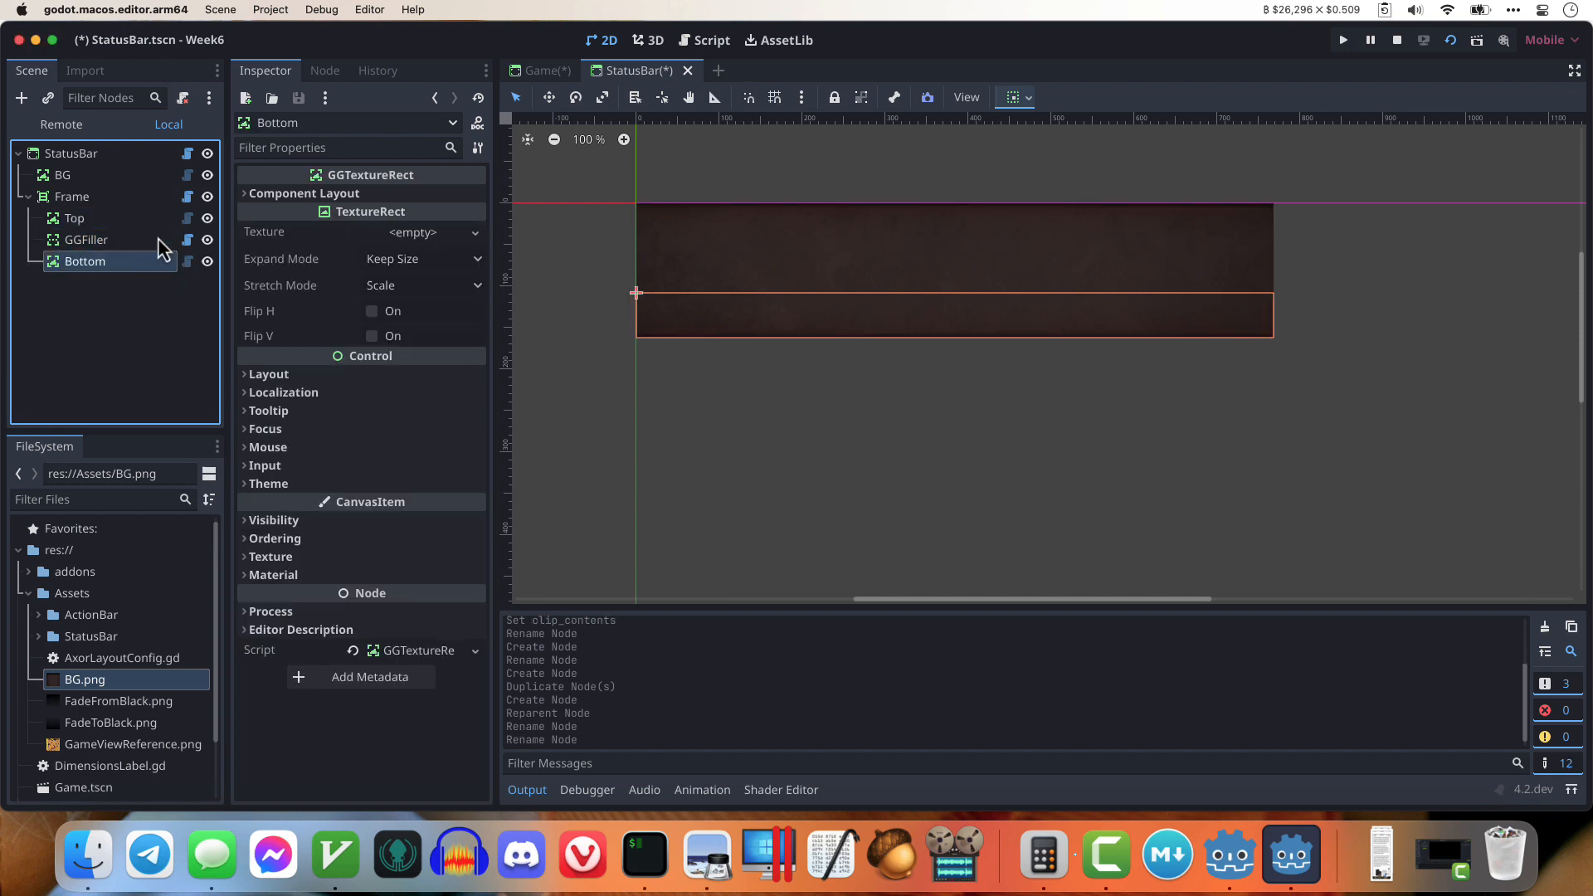
Step: Assign Frame-Top.png from Assets/StatusBar/Frame as Top's texture and Frame-Bottom.png as Bottom's texture
{"action": "left_click", "coordinate": [74, 218]}
{"action": "left_click", "coordinate": [38, 637]}
{"action": "left_click", "coordinate": [48, 680]}
{"action": "scroll", "coordinate": [121, 762], "scroll_direction": "down", "scroll_amount": 2}
{"action": "left_click", "coordinate": [113, 755]}
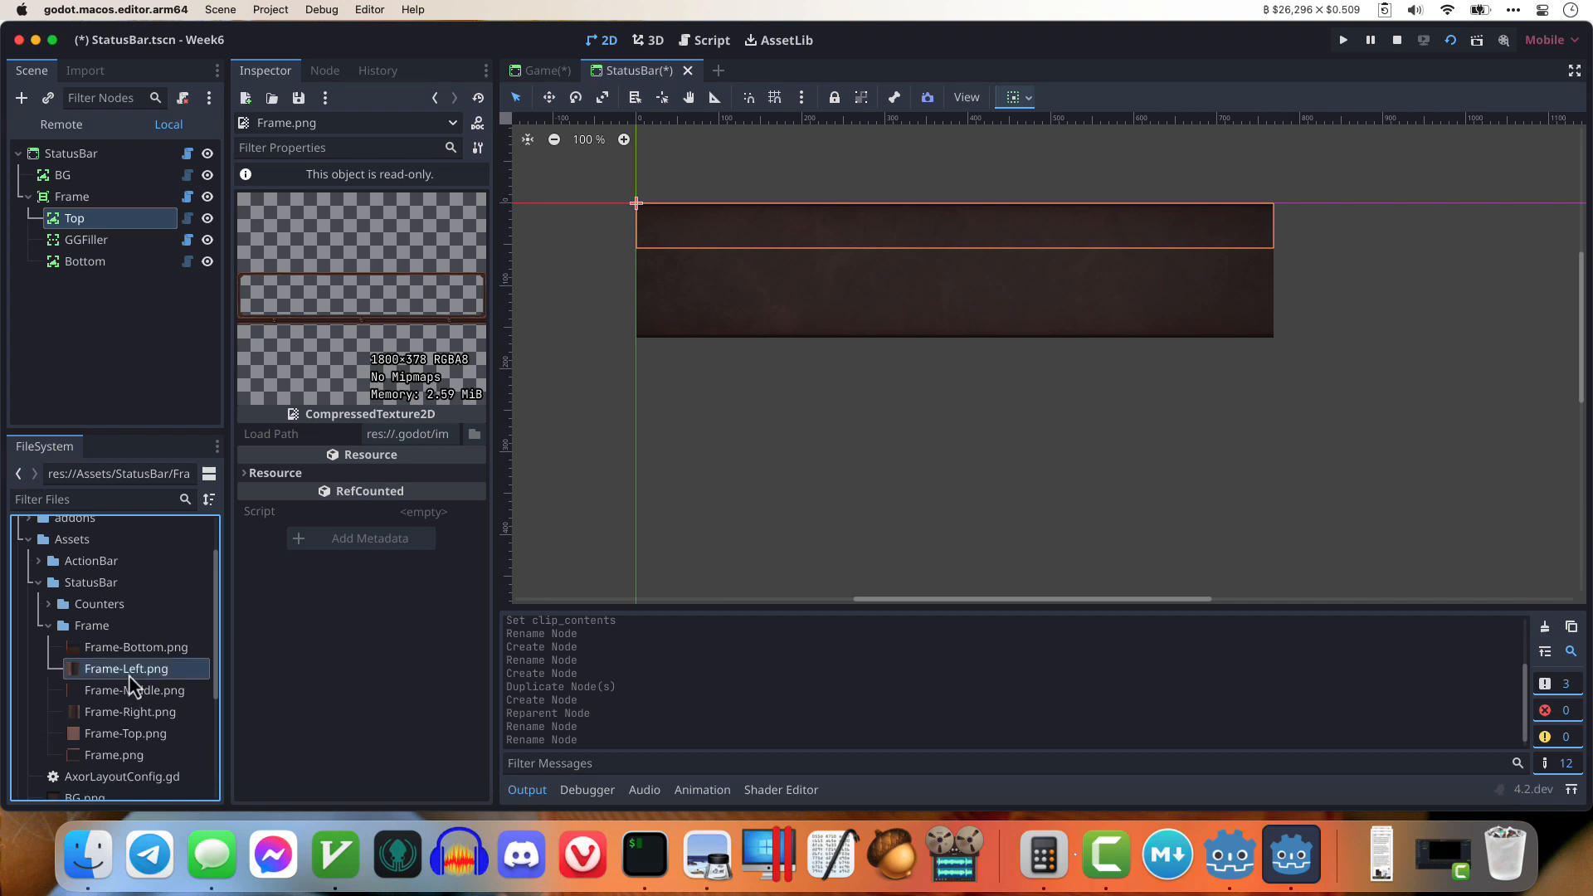
{"action": "left_click", "coordinate": [124, 733]}
{"action": "left_click_drag", "start_coordinate": [138, 741], "coordinate": [402, 235]}
{"action": "left_click", "coordinate": [123, 264]}
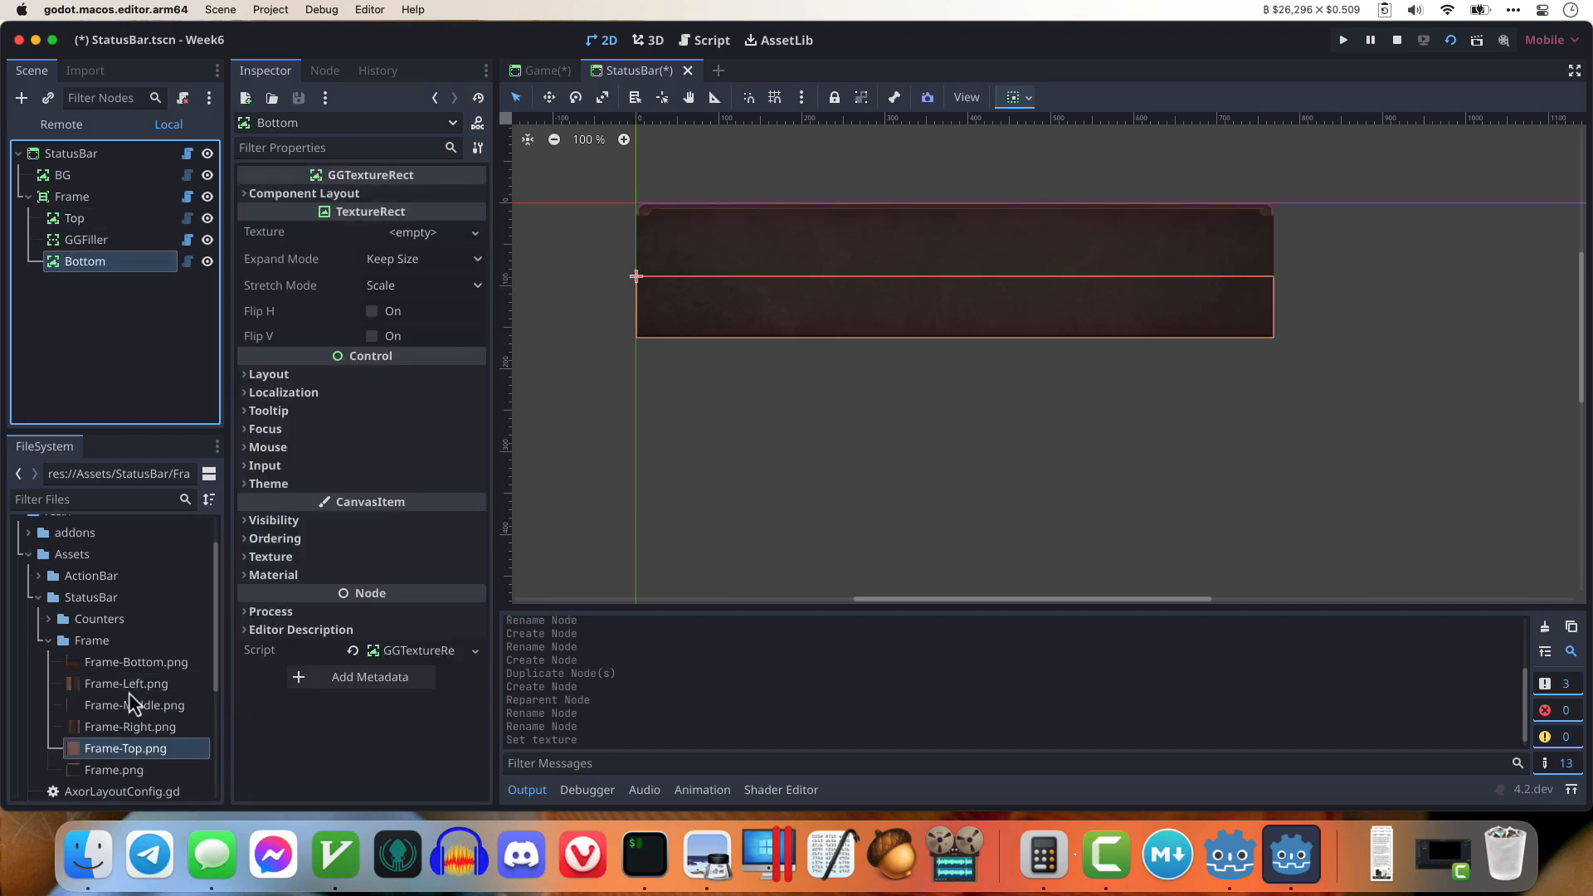
{"action": "left_click_drag", "start_coordinate": [136, 661], "coordinate": [390, 242]}
Step: Run the StatusBar scene and resize its window to check the frame's upper and lower borders
{"action": "key", "text": "super+r"}
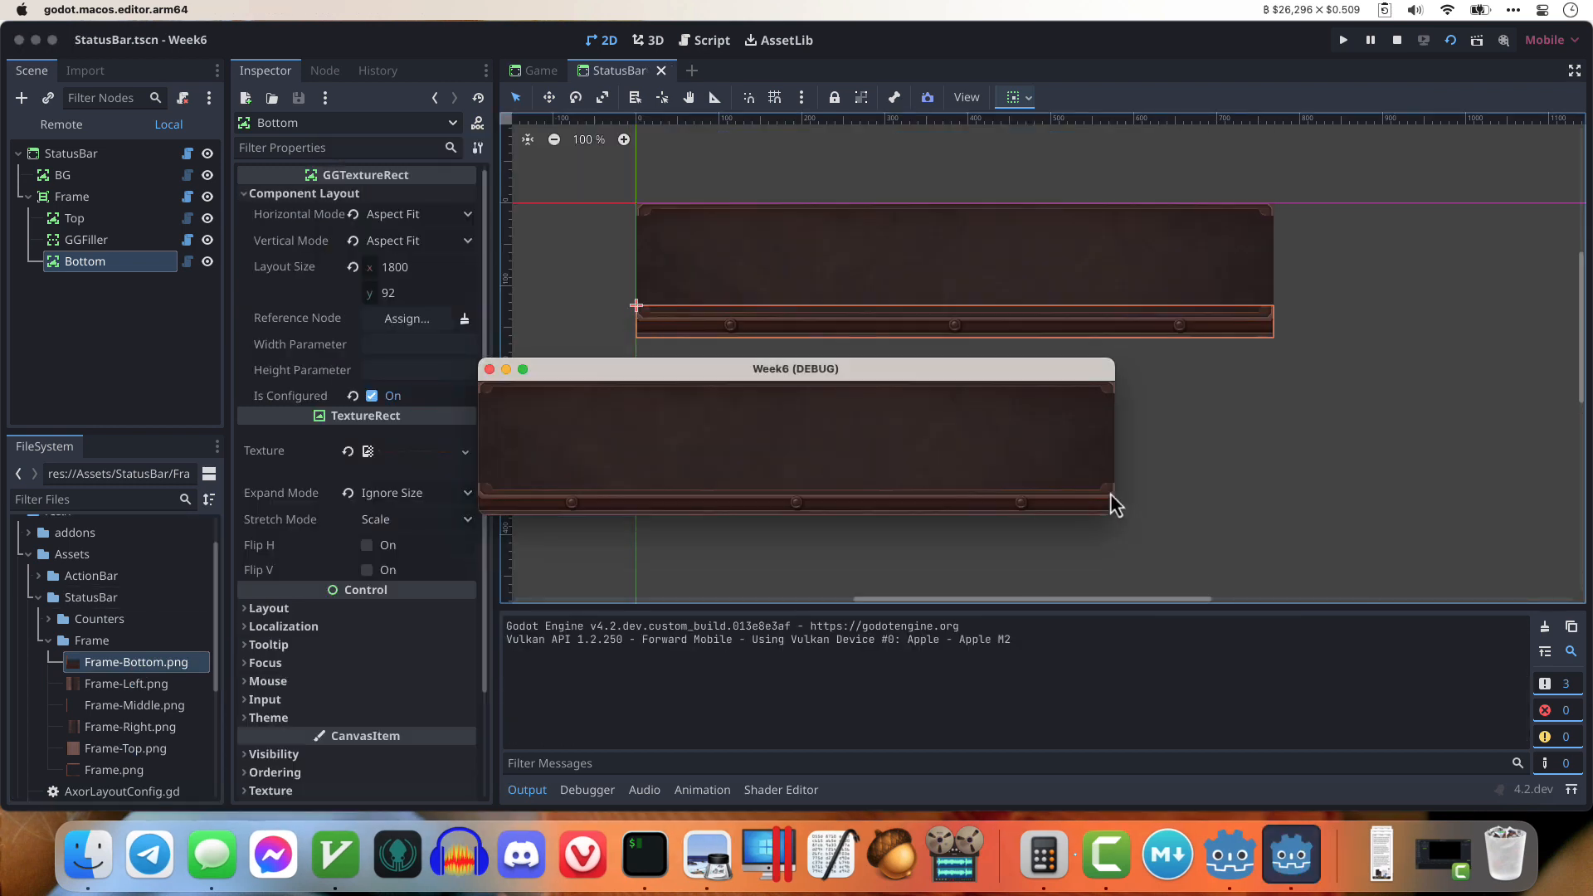
{"action": "left_click_drag", "start_coordinate": [1113, 508], "coordinate": [931, 431]}
{"action": "key", "text": "super+q"}
Step: Add a GGHBox between Top and Bottom under Frame and nest the GGFiller inside it
{"action": "left_click", "coordinate": [117, 214]}
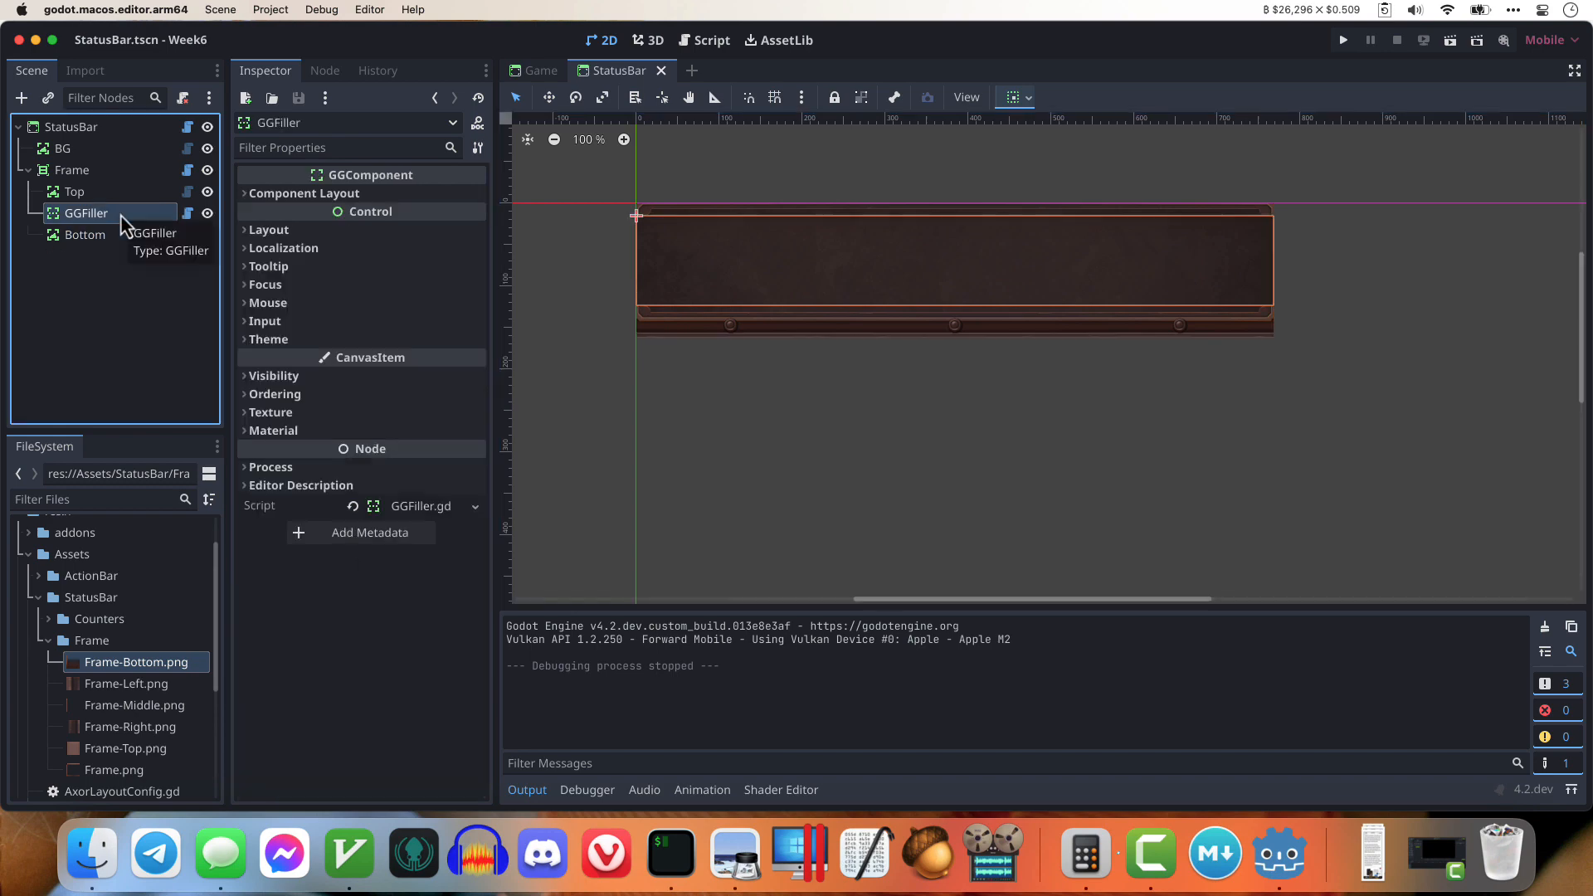
{"action": "left_click", "coordinate": [93, 173]}
{"action": "key", "text": "super+a"}
{"action": "type", "text": "ggh"}
{"action": "key", "text": "Return"}
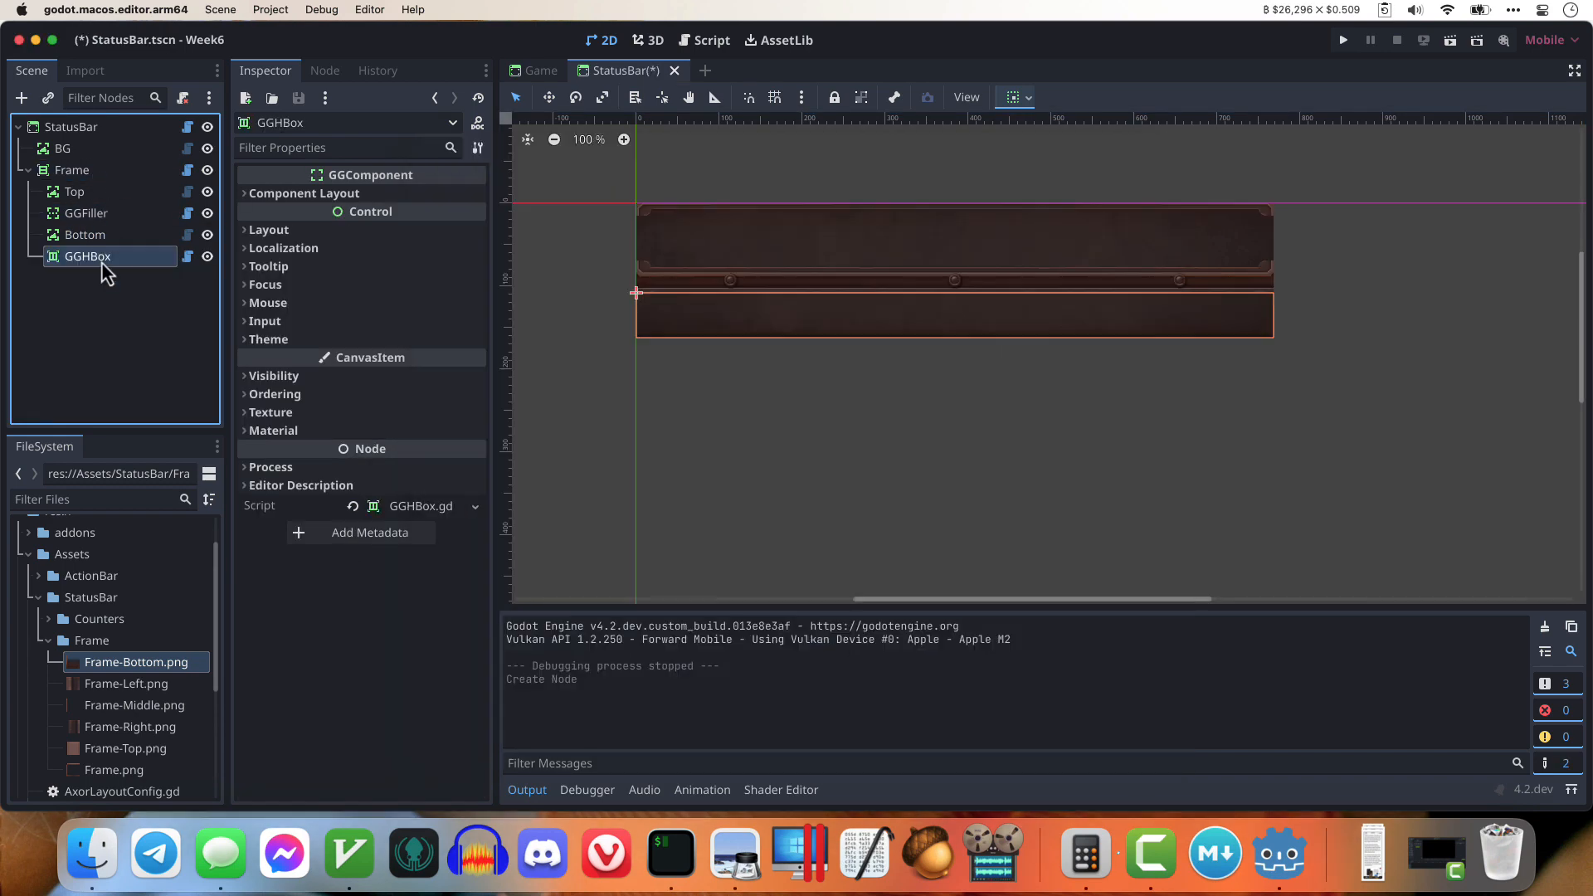
{"action": "left_click_drag", "start_coordinate": [101, 261], "coordinate": [100, 218]}
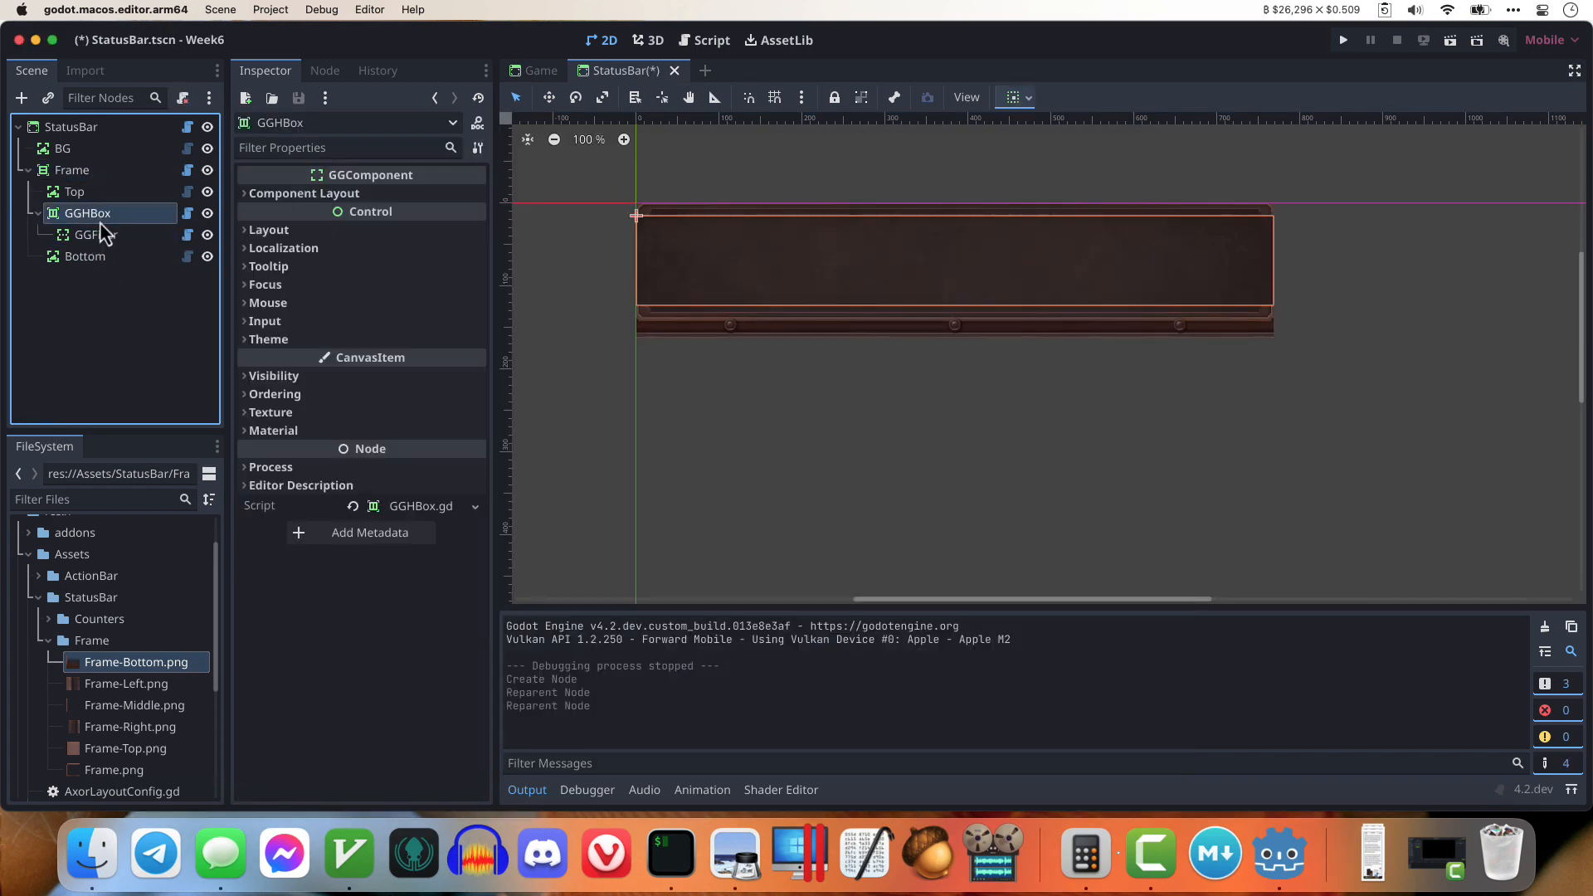
Step: Rename the GGHBox as Middle and its GGFiller child as Content
{"action": "type", "text": "Middle"}
{"action": "key", "text": "Return"}
{"action": "double_click", "coordinate": [104, 236]}
{"action": "type", "text": "Content"}
{"action": "key", "text": "Return"}
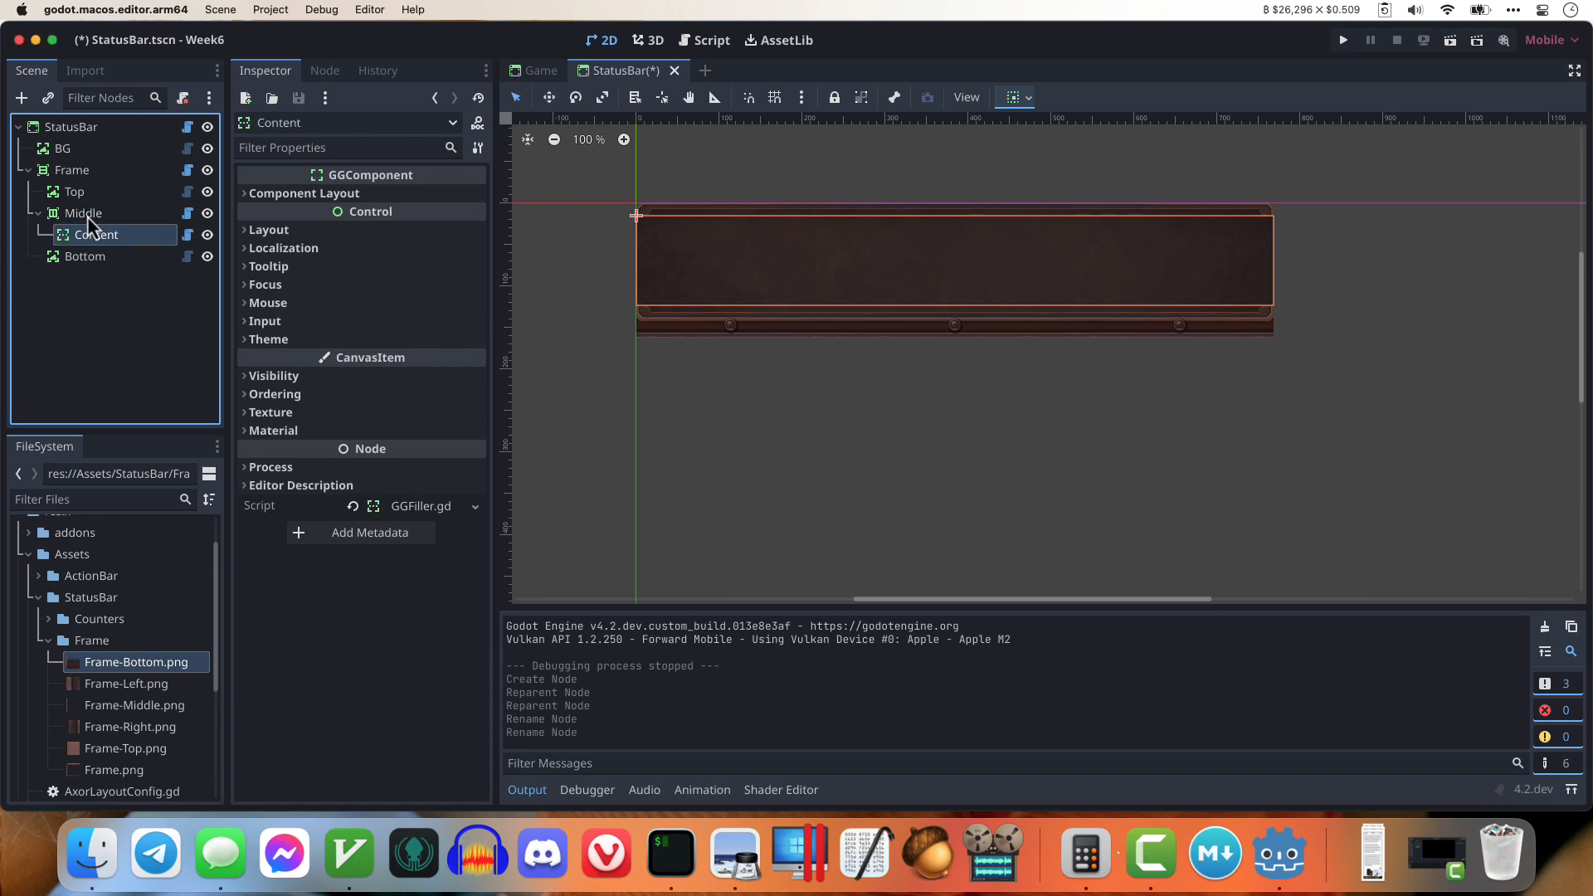
Step: Add a GGTextureRect under Middle, duplicate it, and place the duplicate before Content
{"action": "left_click", "coordinate": [97, 217]}
{"action": "key", "text": "super+a"}
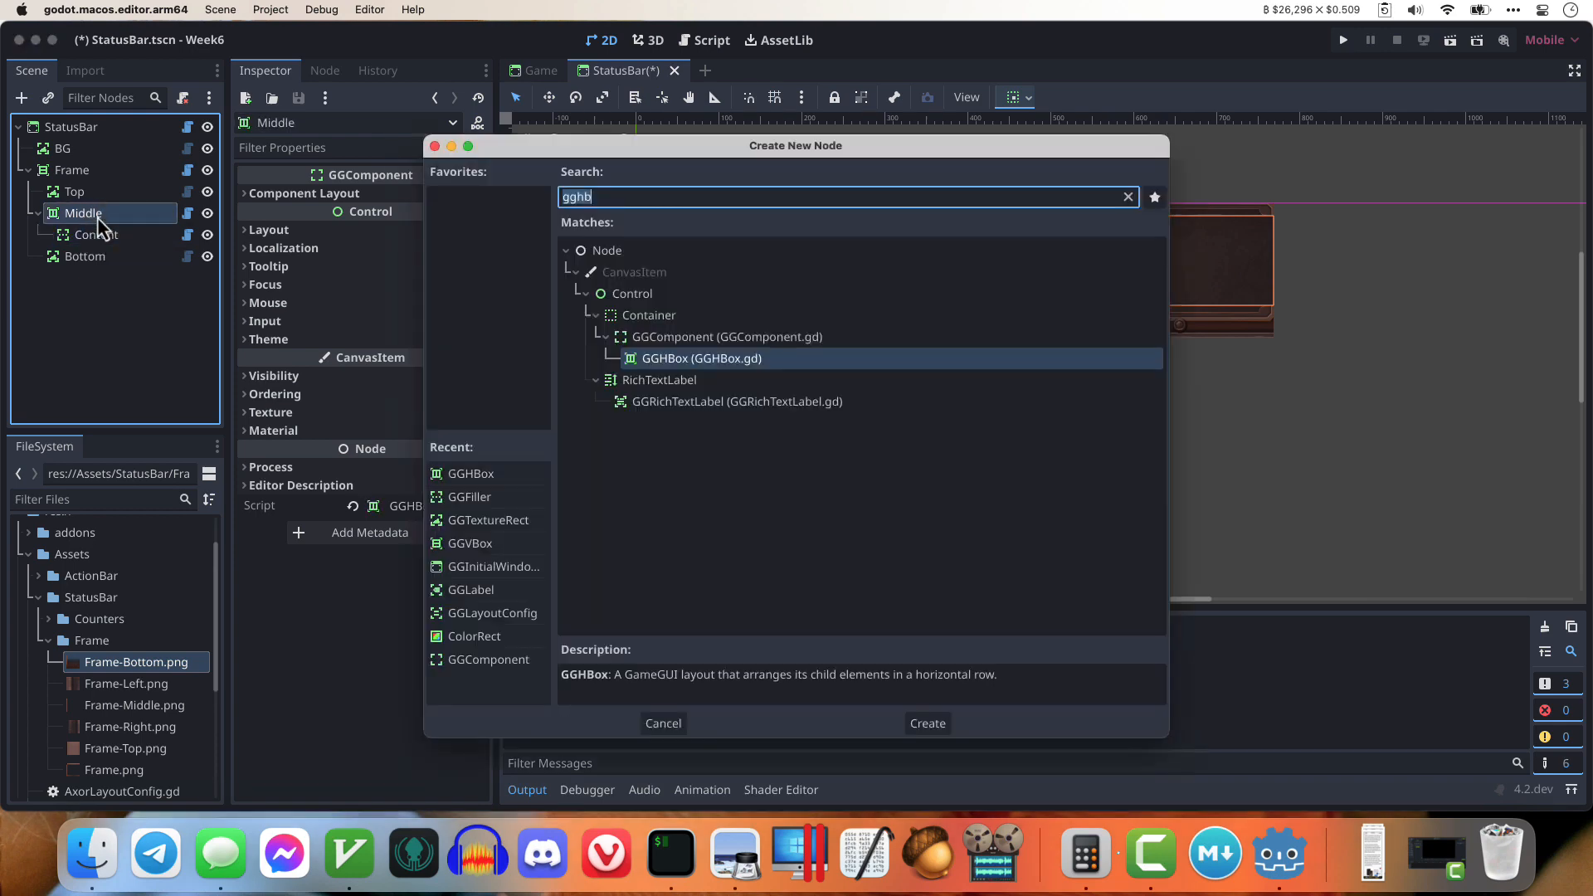
{"action": "type", "text": "ggte"}
{"action": "key", "text": "Return"}
{"action": "key", "text": "super+d"}
{"action": "left_click_drag", "start_coordinate": [114, 281], "coordinate": [112, 233]}
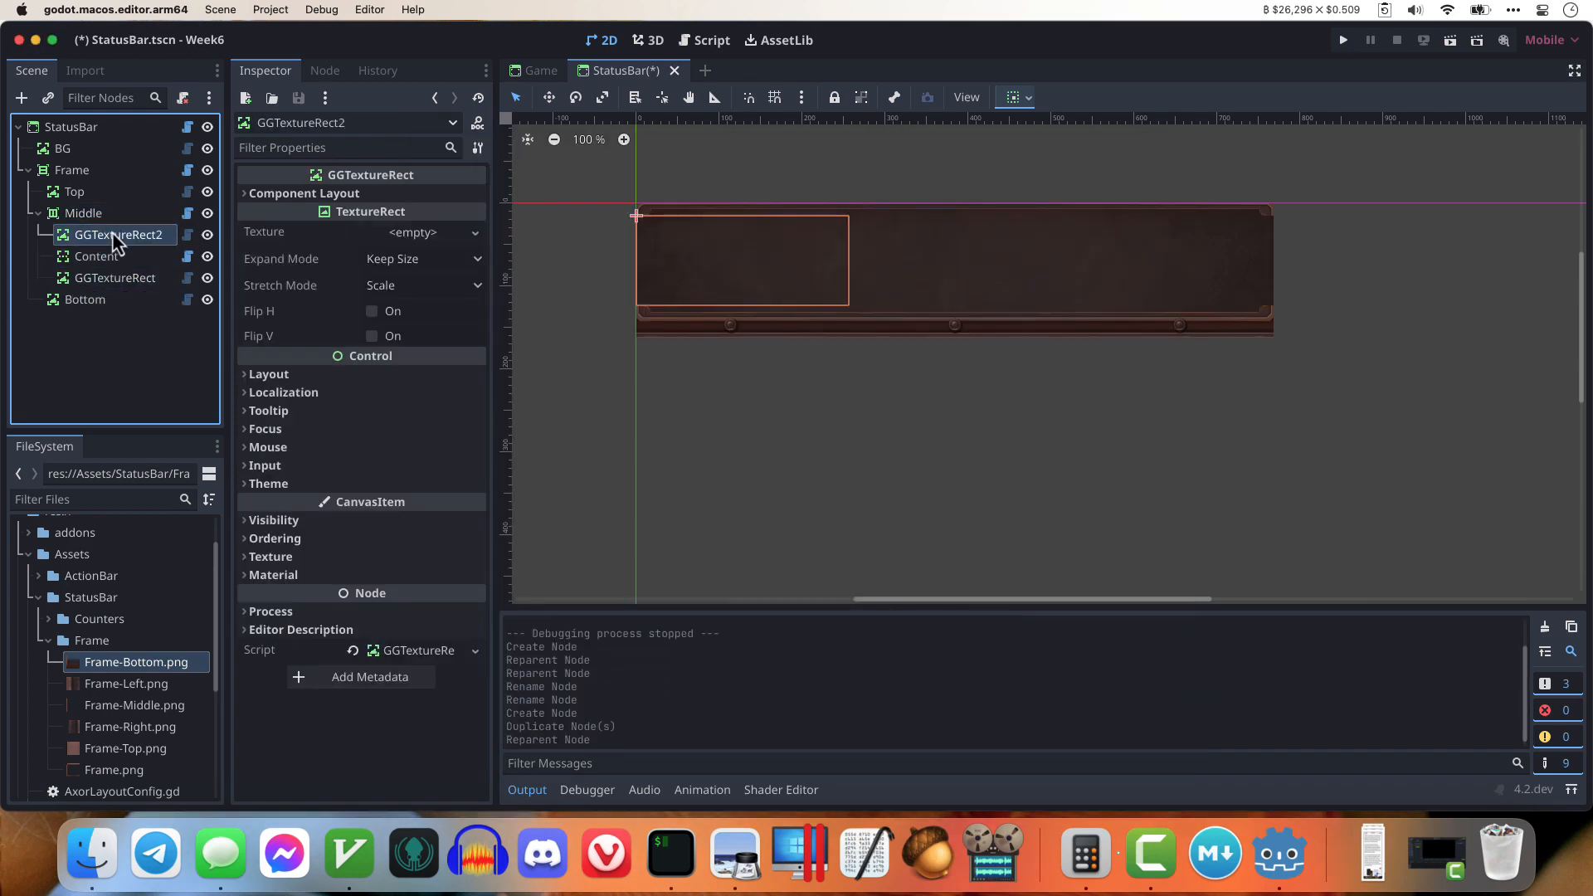
Step: Rename the GGTextureRect before Content as Left and the one after it as Right
{"action": "key", "text": "Return"}
{"action": "left_click", "coordinate": [137, 281]}
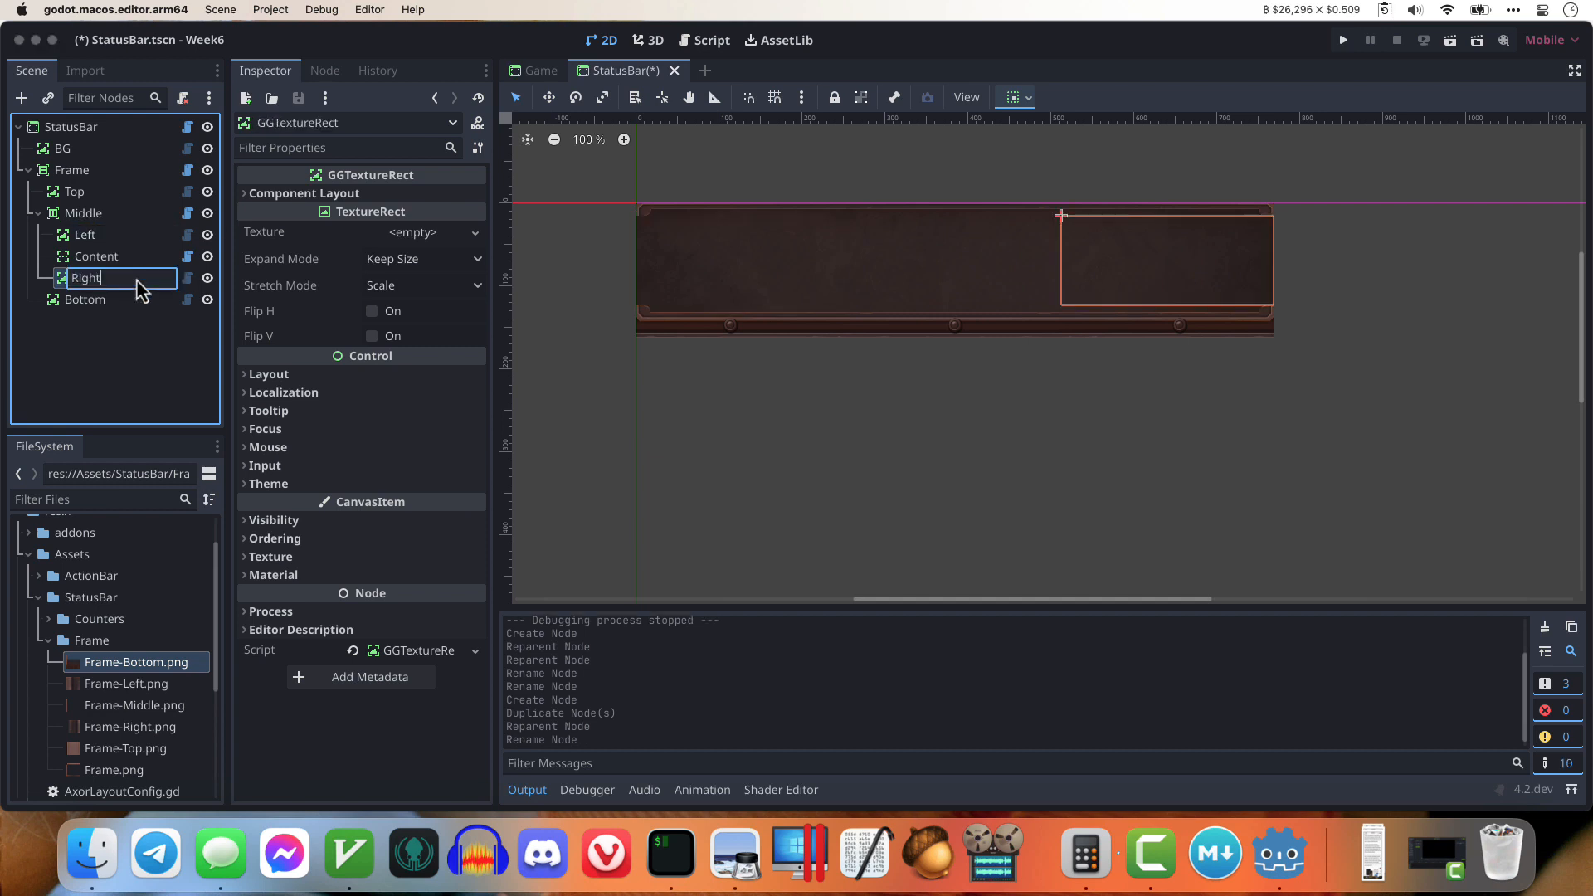
{"action": "key", "text": "Return"}
Step: Assign Frame-Left.png as Left's texture and Frame-Right.png as Right's texture
{"action": "left_click", "coordinate": [117, 236]}
{"action": "left_click", "coordinate": [121, 281]}
{"action": "left_click", "coordinate": [122, 282], "text": "shift"}
{"action": "double_click", "coordinate": [123, 240]}
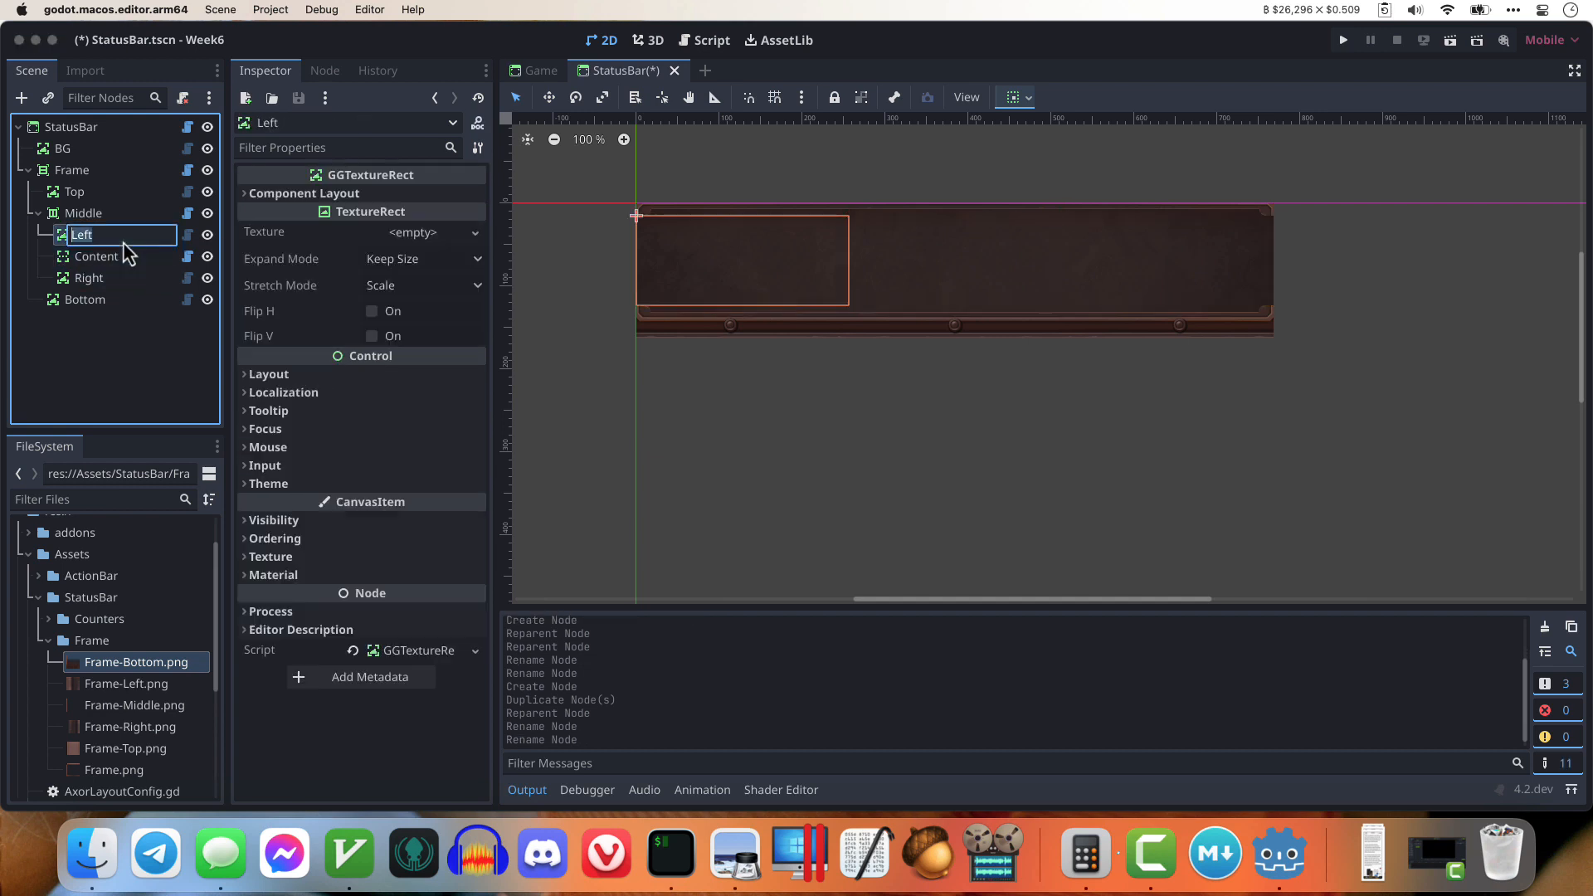
{"action": "key", "text": "Return"}
{"action": "left_click_drag", "start_coordinate": [137, 704], "coordinate": [424, 249]}
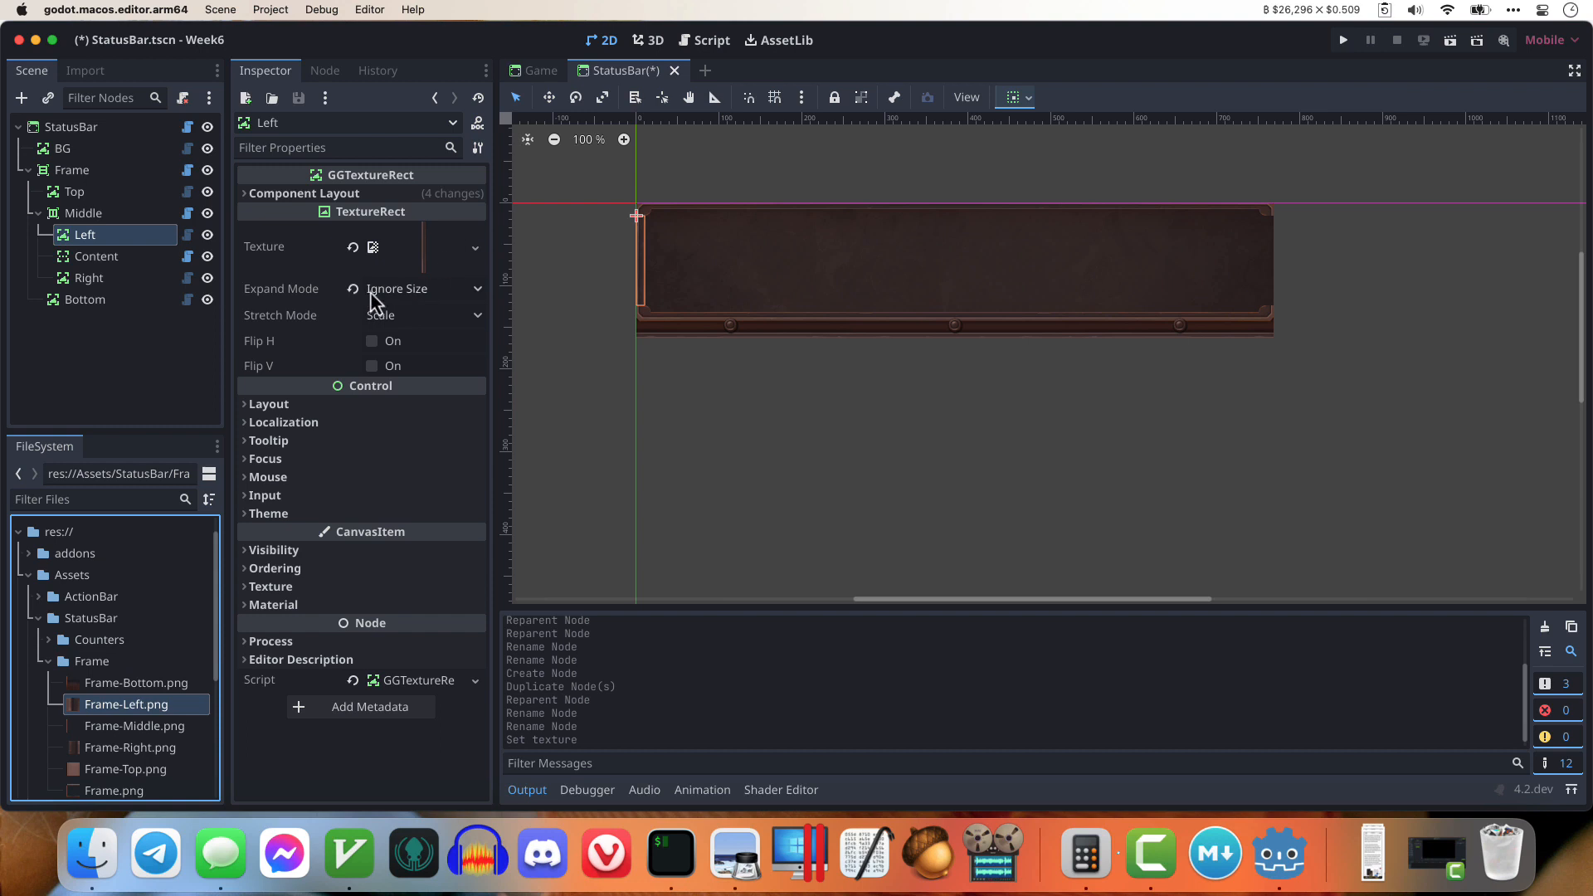
{"action": "left_click", "coordinate": [123, 280]}
{"action": "left_click", "coordinate": [133, 749]}
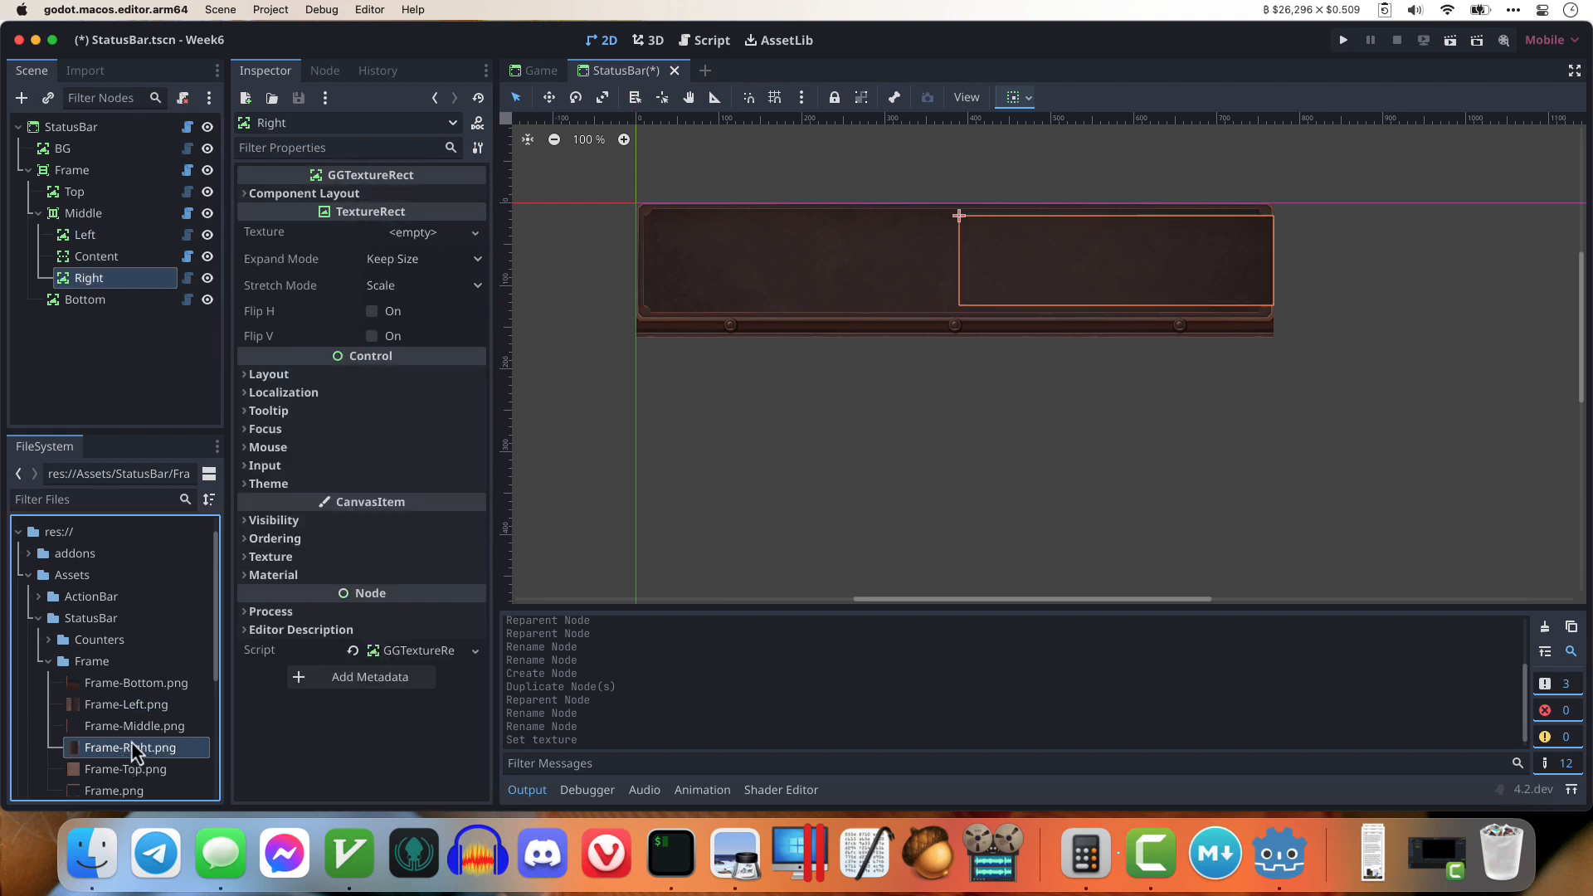
{"action": "left_click_drag", "start_coordinate": [133, 748], "coordinate": [407, 234]}
Step: Run the StatusBar scene and resize its window to check how the side borders scale
{"action": "key", "text": "super+r"}
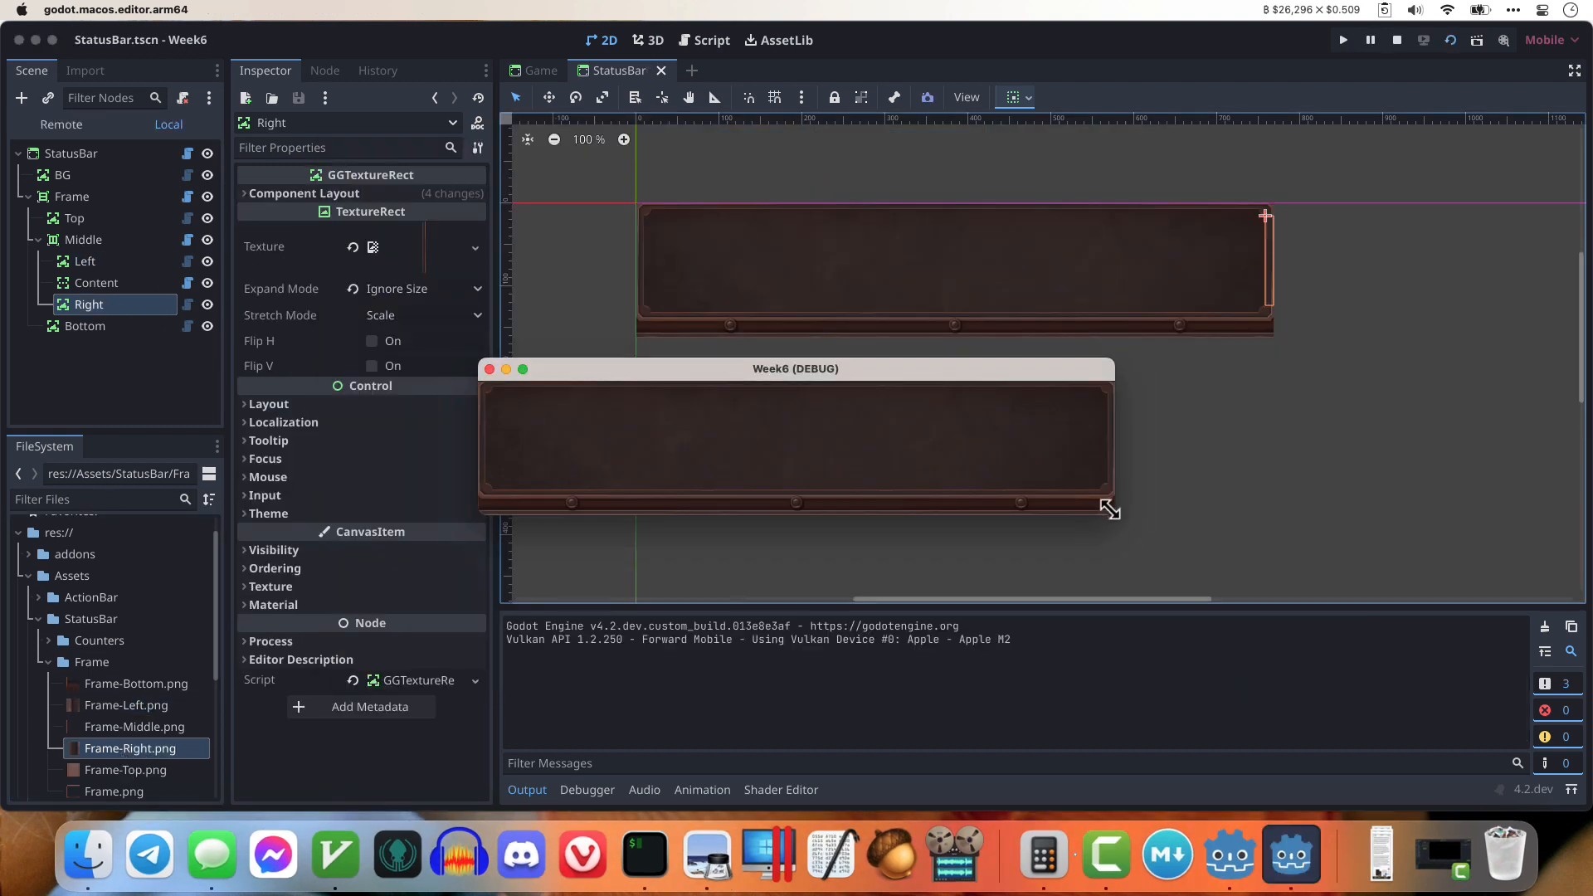
{"action": "left_click_drag", "start_coordinate": [1106, 509], "coordinate": [869, 548]}
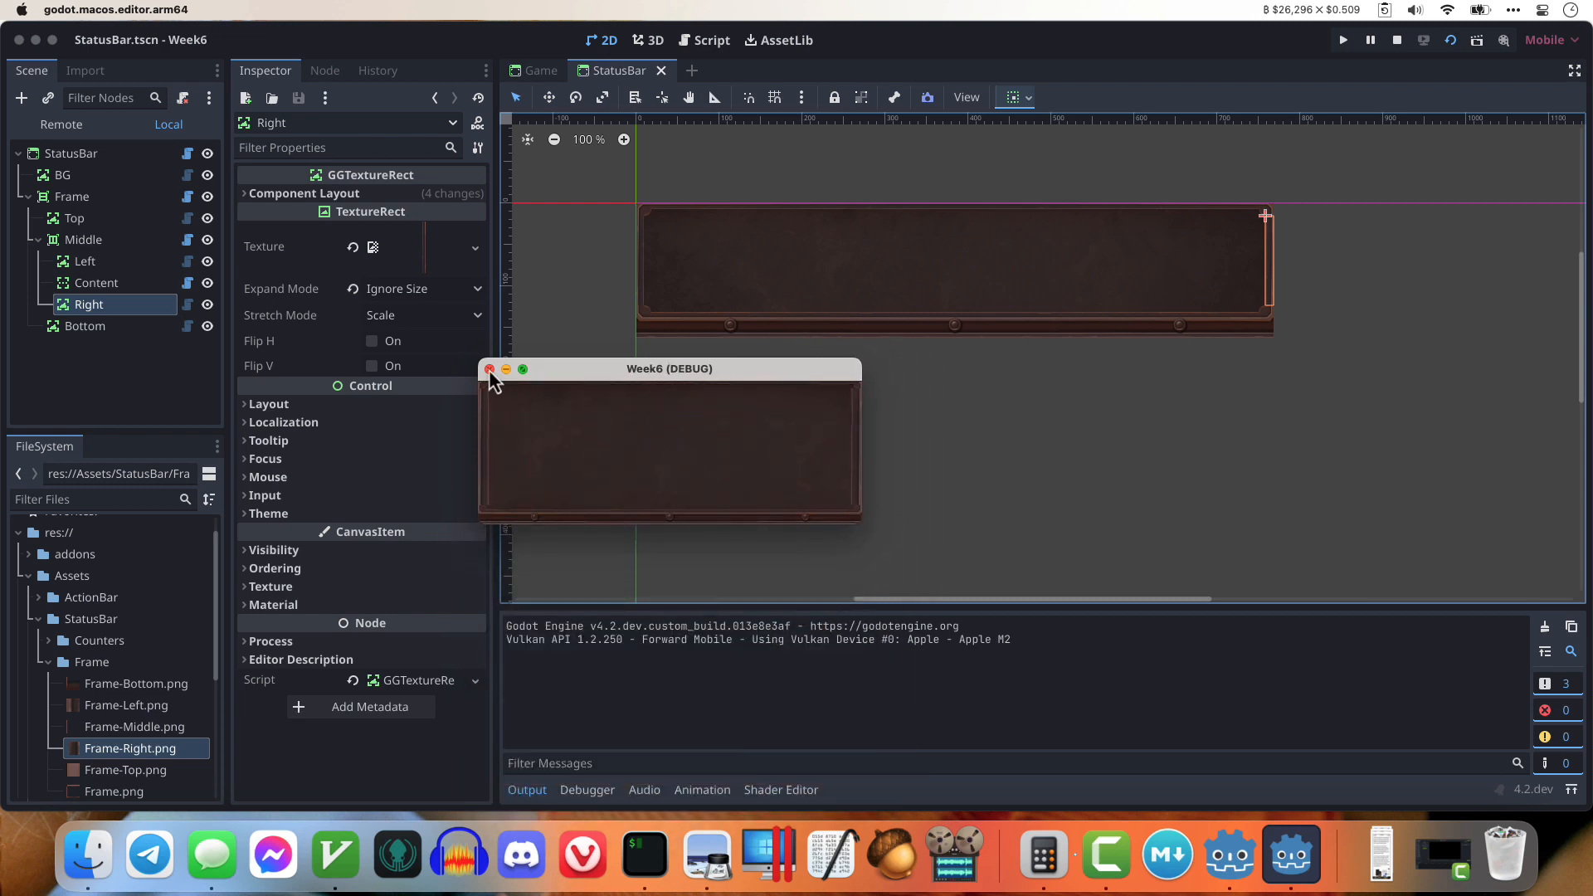
{"action": "left_click", "coordinate": [490, 369]}
Step: Set the Horizontal Mode of Left's component layout to Proportional
{"action": "left_click", "coordinate": [303, 193]}
{"action": "left_click", "coordinate": [418, 241]}
{"action": "left_click", "coordinate": [413, 266]}
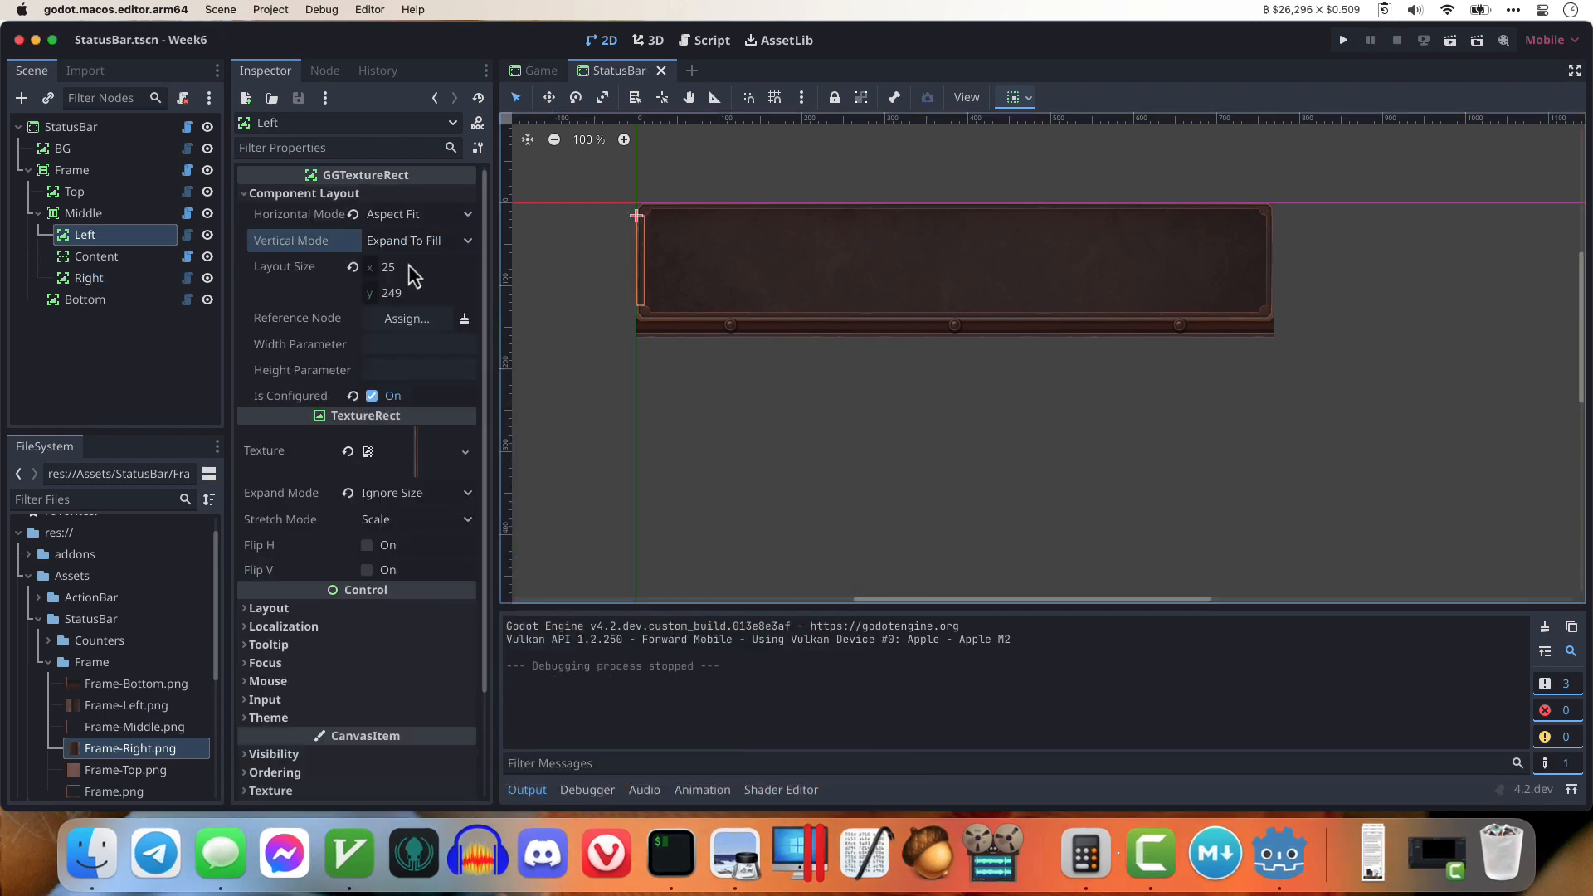
{"action": "left_click", "coordinate": [408, 222]}
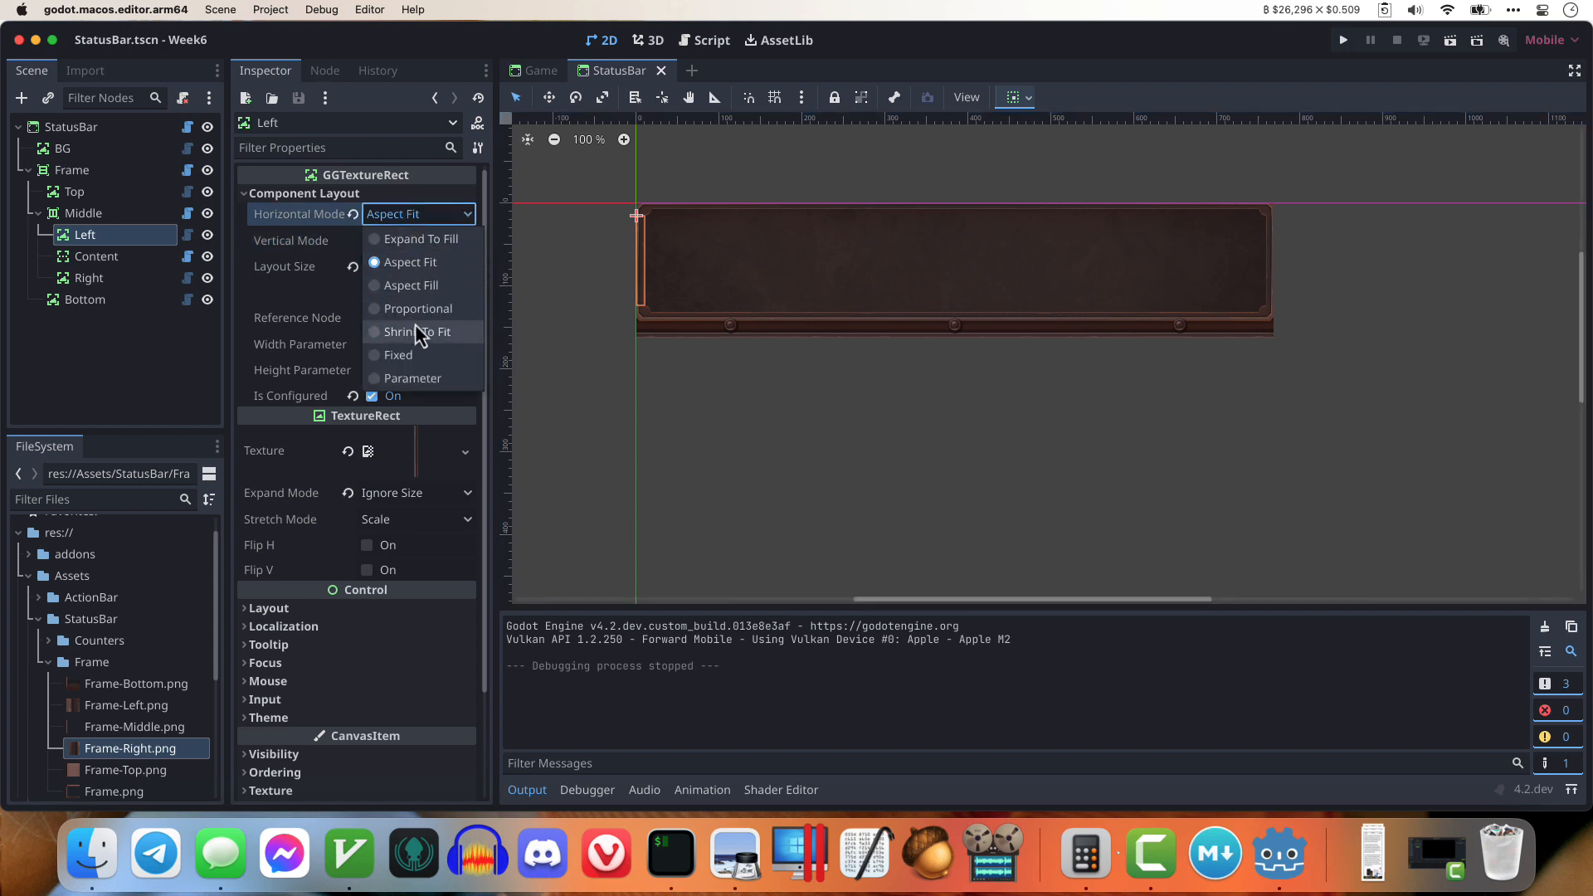
{"action": "left_click", "coordinate": [413, 312]}
Step: Try Layout Size x values of 0.5 and 0.25 on Left
{"action": "left_click", "coordinate": [405, 274]}
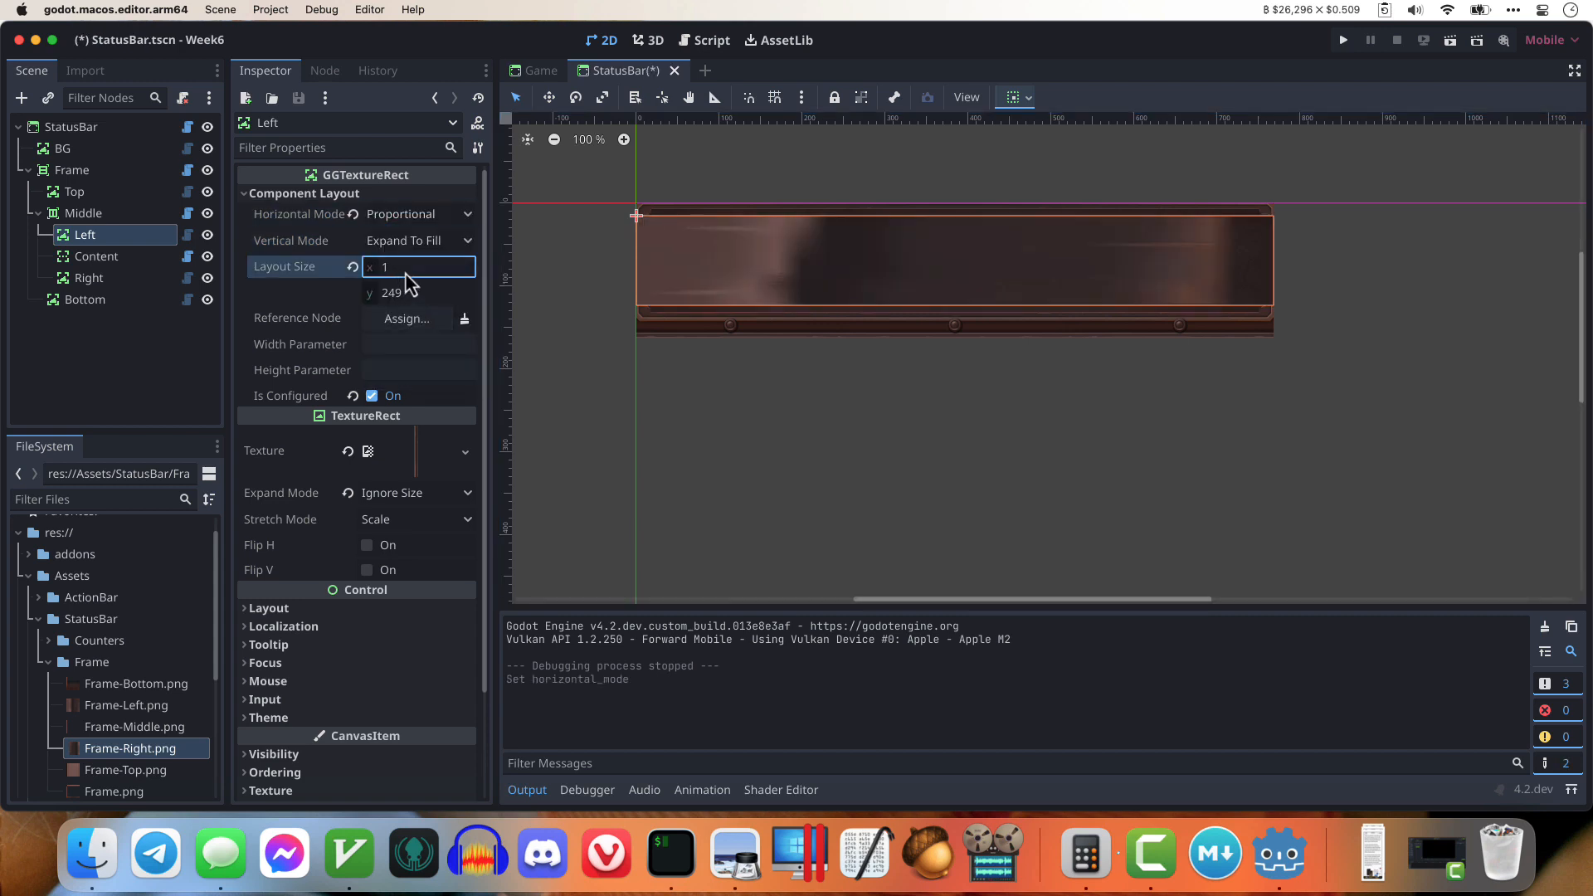
{"action": "type", "text": "0.5"}
{"action": "key", "text": "Return"}
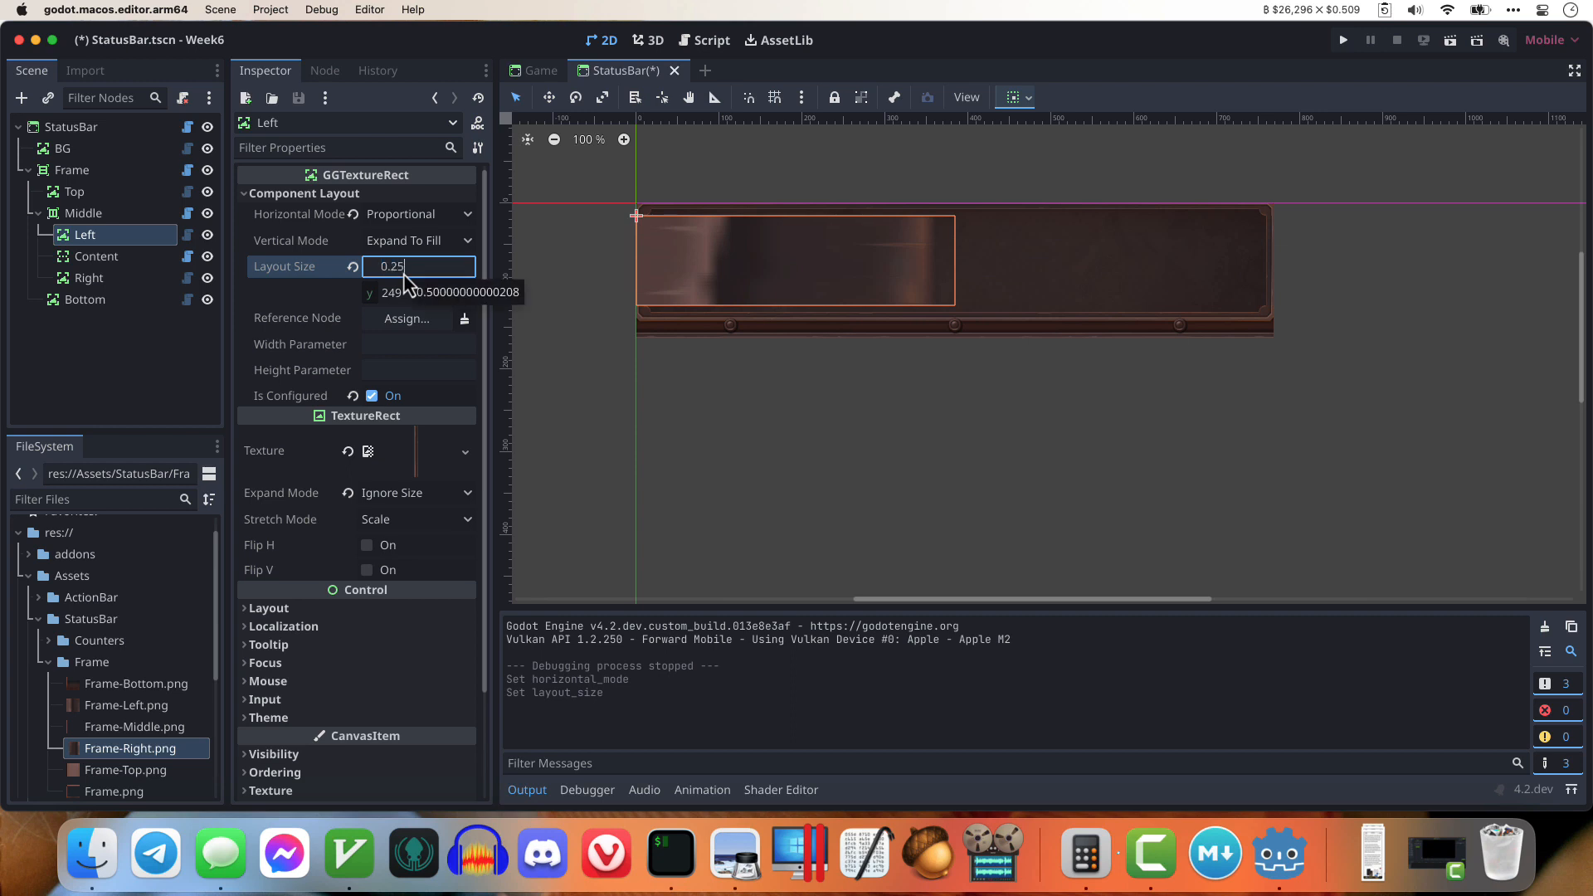
{"action": "key", "text": "Return"}
Step: Check the pixel sizes of Left's texture and Frame.png, and set Left's Layout Size x to 25.0/1800.0
{"action": "left_click", "coordinate": [376, 455]}
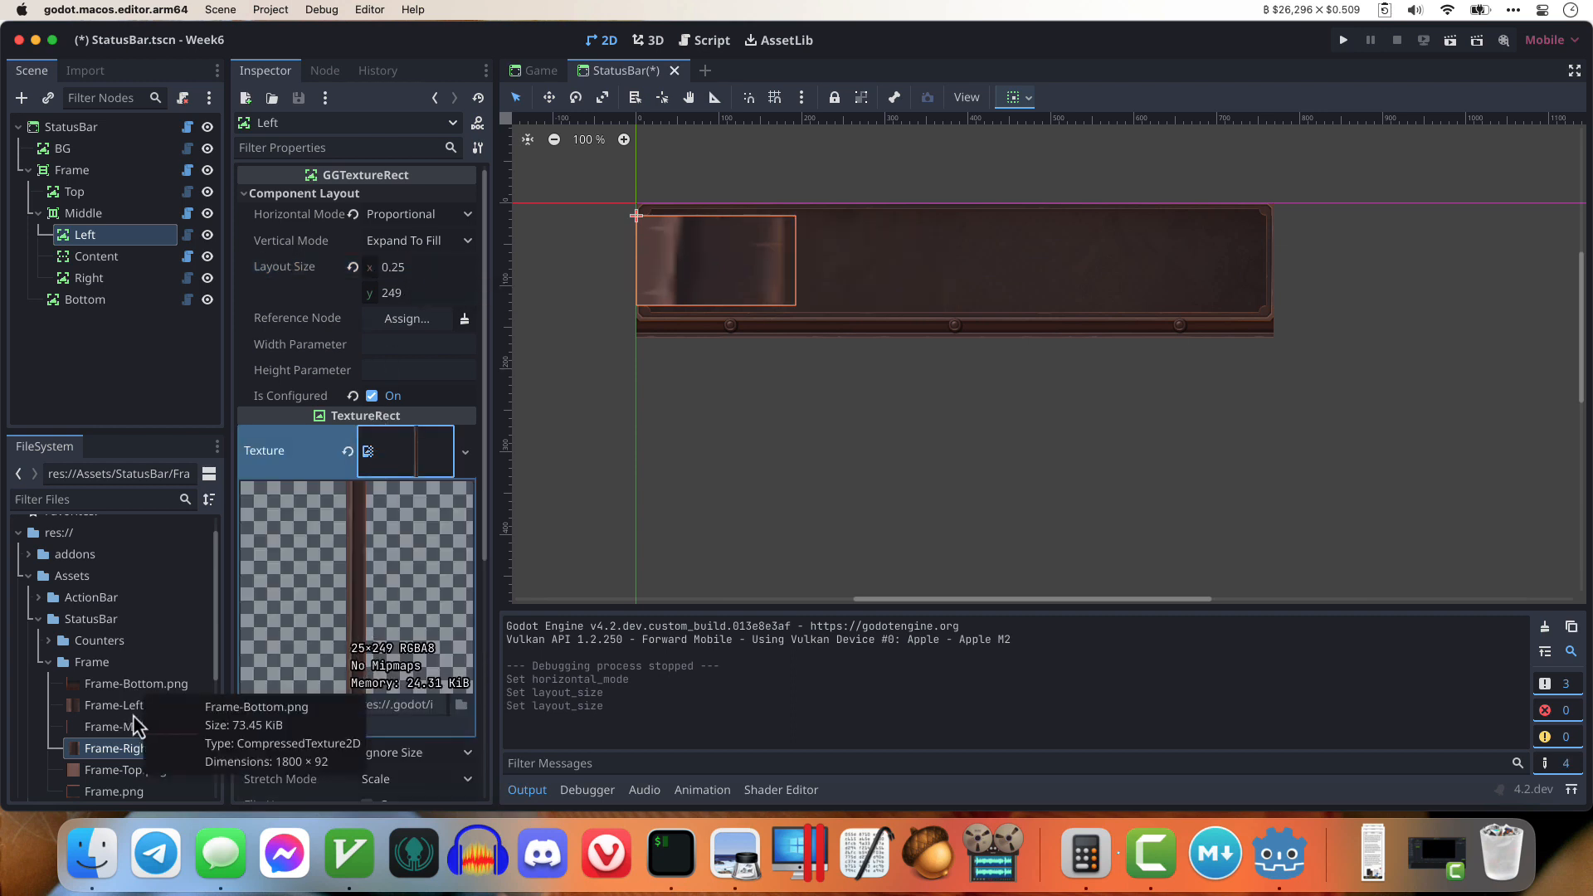
{"action": "scroll", "coordinate": [108, 747], "scroll_direction": "down", "scroll_amount": 4}
{"action": "left_click", "coordinate": [113, 635]}
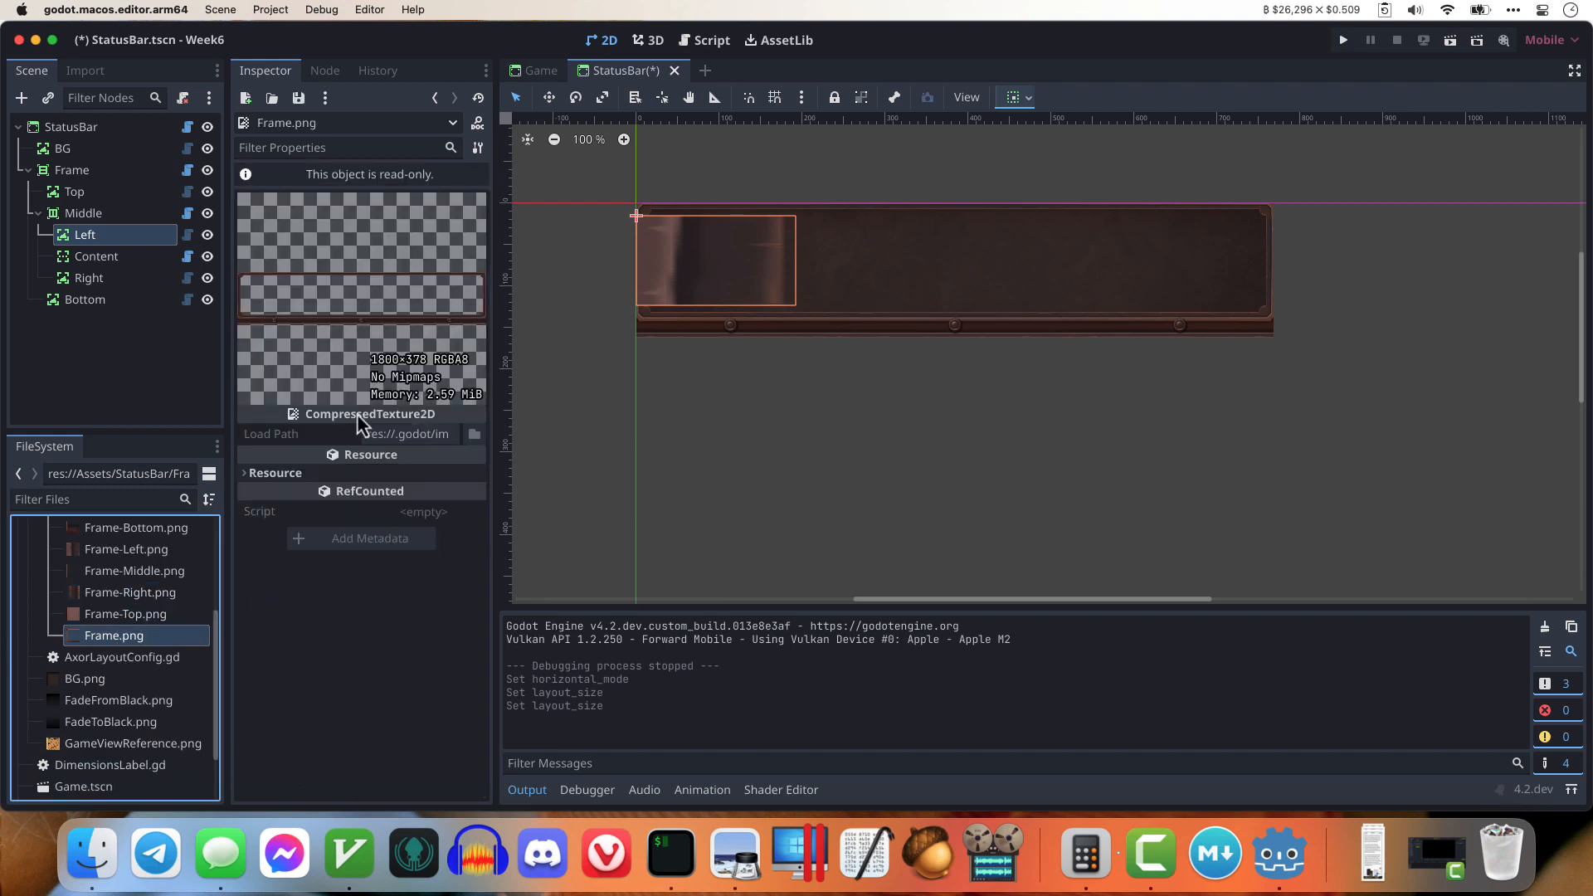
{"action": "left_click", "coordinate": [117, 235]}
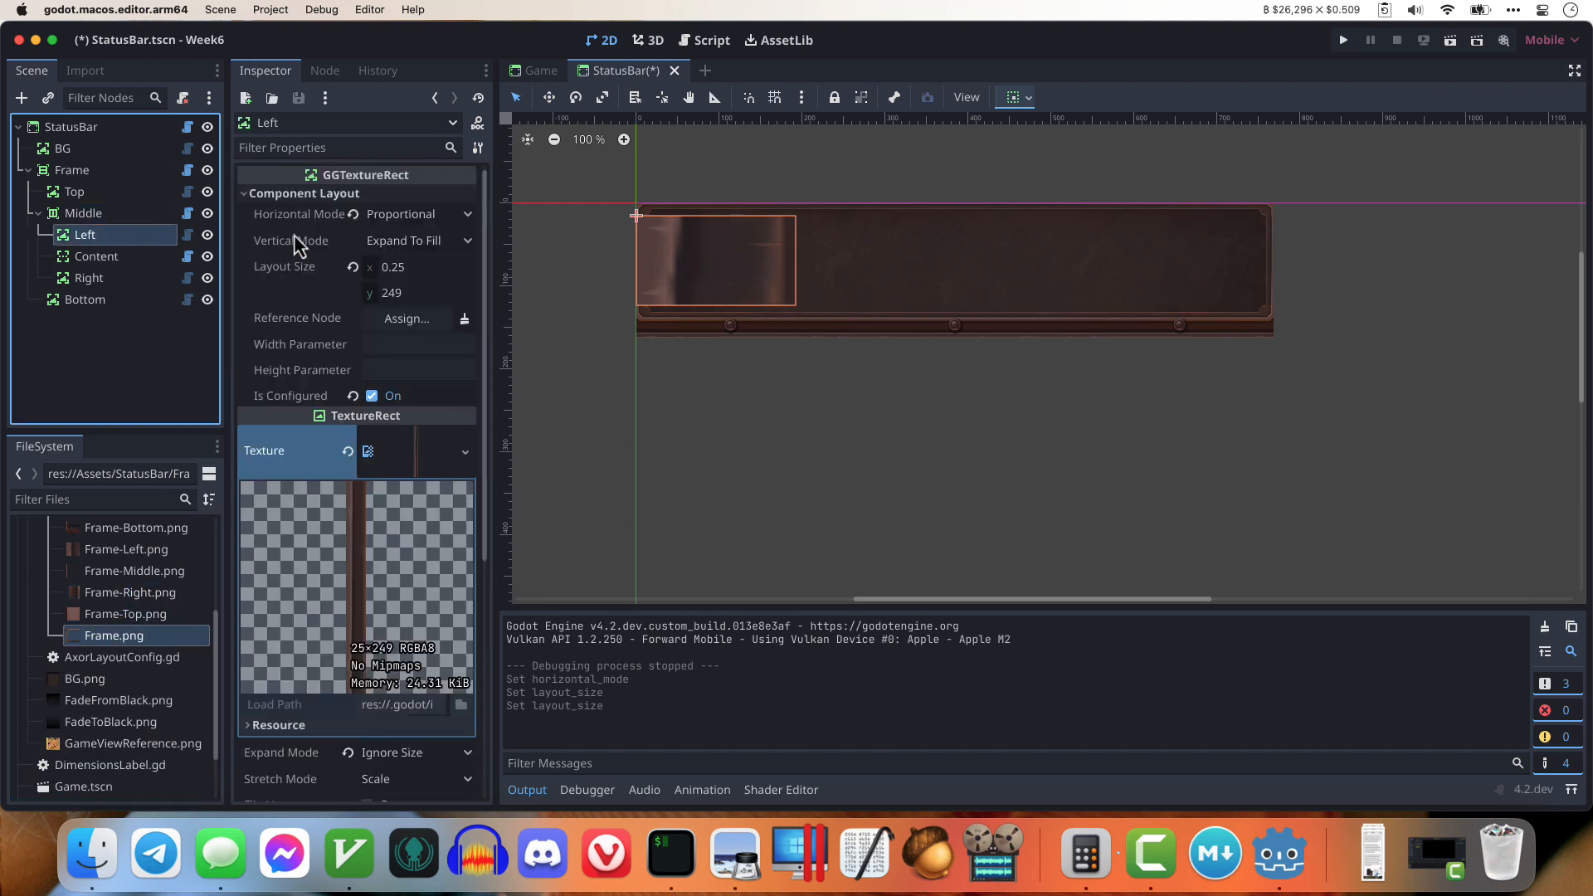
{"action": "left_click", "coordinate": [423, 266]}
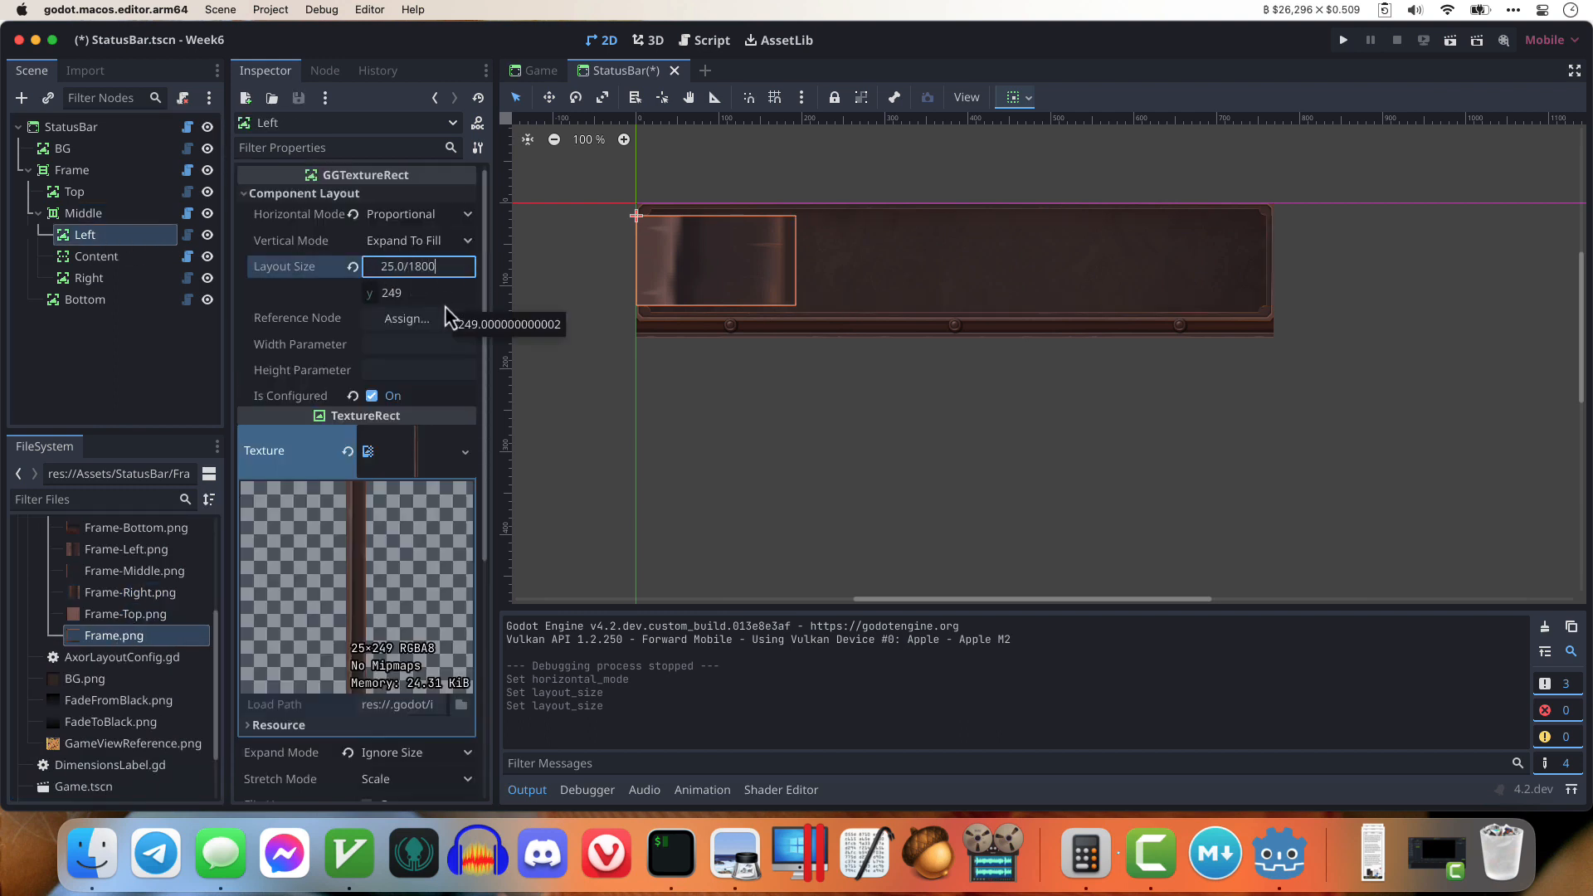
{"action": "type", "text": "25.0/1800.0"}
{"action": "key", "text": "Return"}
Step: Set Right's Horizontal Mode to Proportional with a Layout Size x of 25.0/1800.0
{"action": "left_click", "coordinate": [137, 280]}
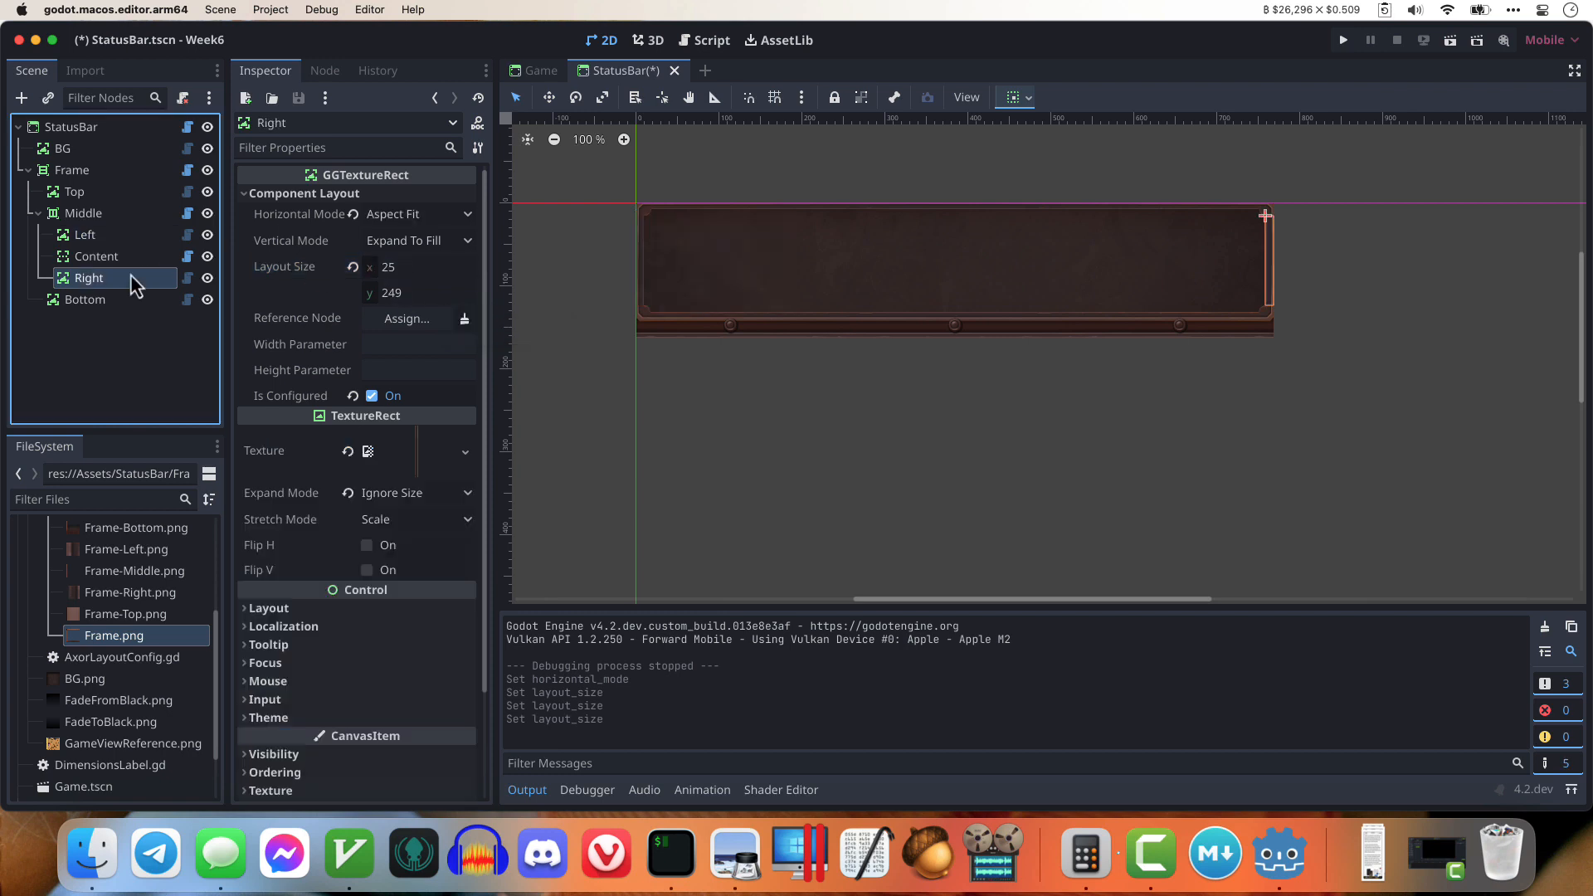
{"action": "left_click", "coordinate": [369, 458]}
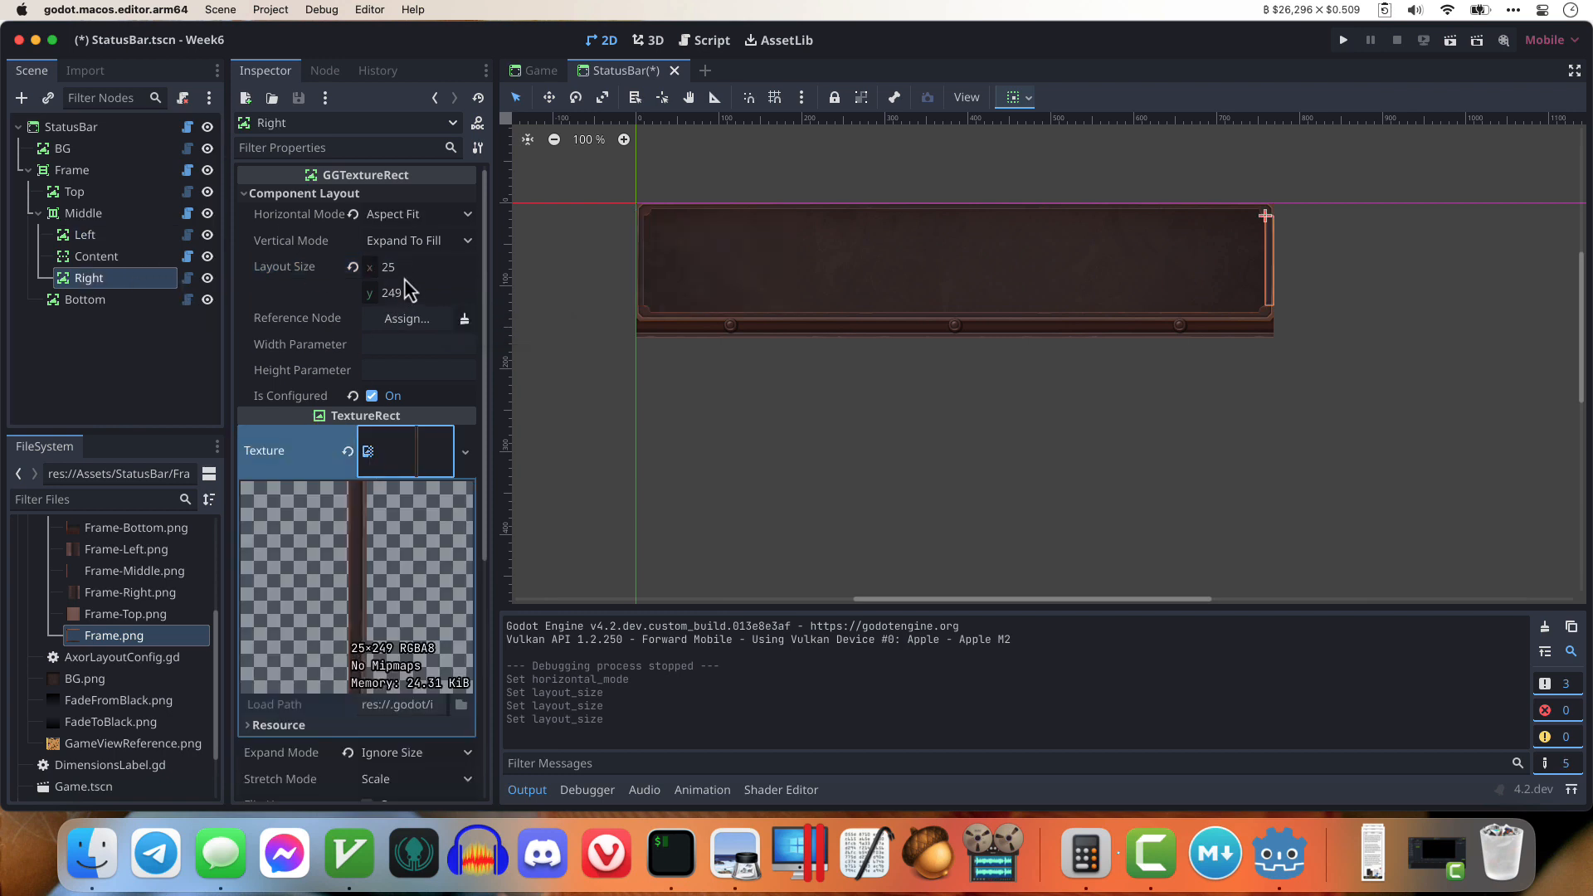
{"action": "left_click", "coordinate": [419, 214]}
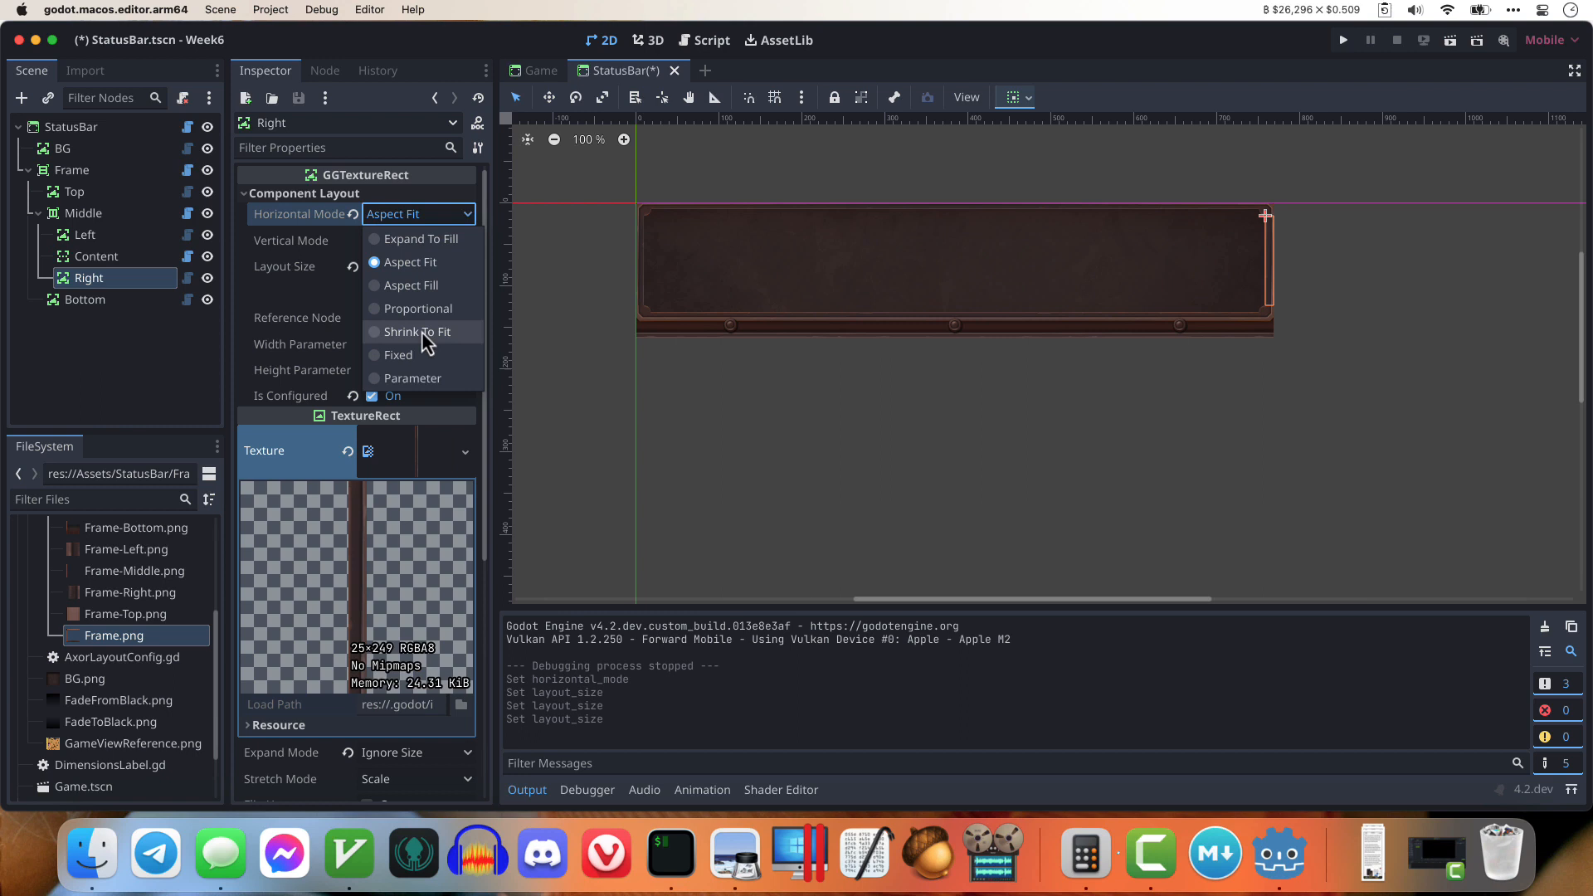
{"action": "left_click", "coordinate": [411, 310]}
{"action": "left_click", "coordinate": [410, 267]}
{"action": "type", "text": "25.0/1800"}
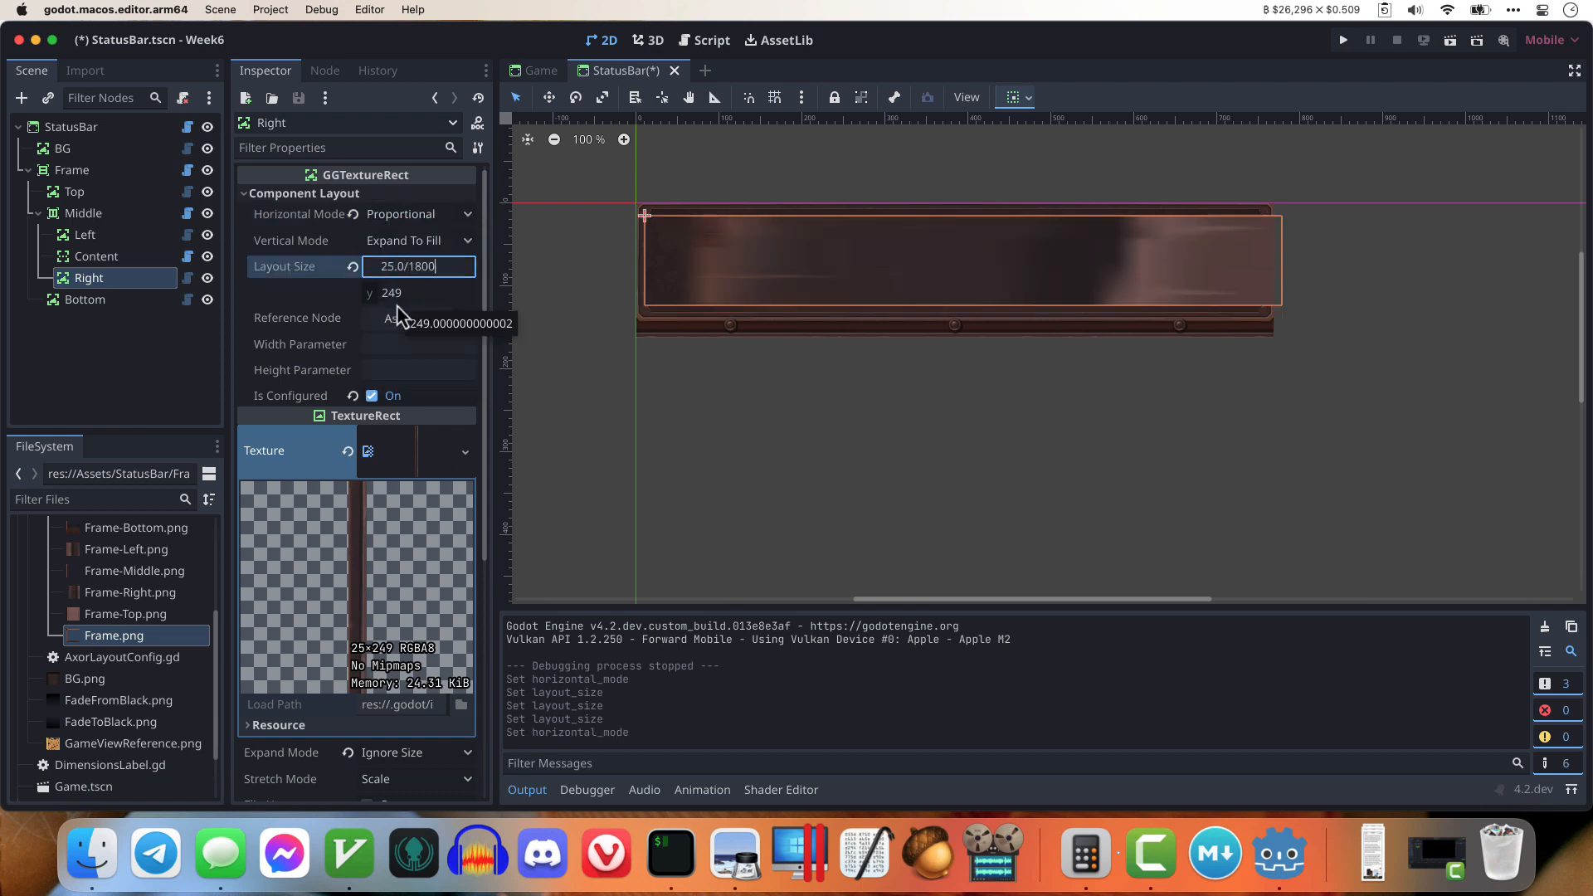
{"action": "type", "text": ".0"}
{"action": "key", "text": "Return"}
Step: Run the StatusBar scene again and enlarge its window to check the proportional side borders
{"action": "key", "text": "super+r"}
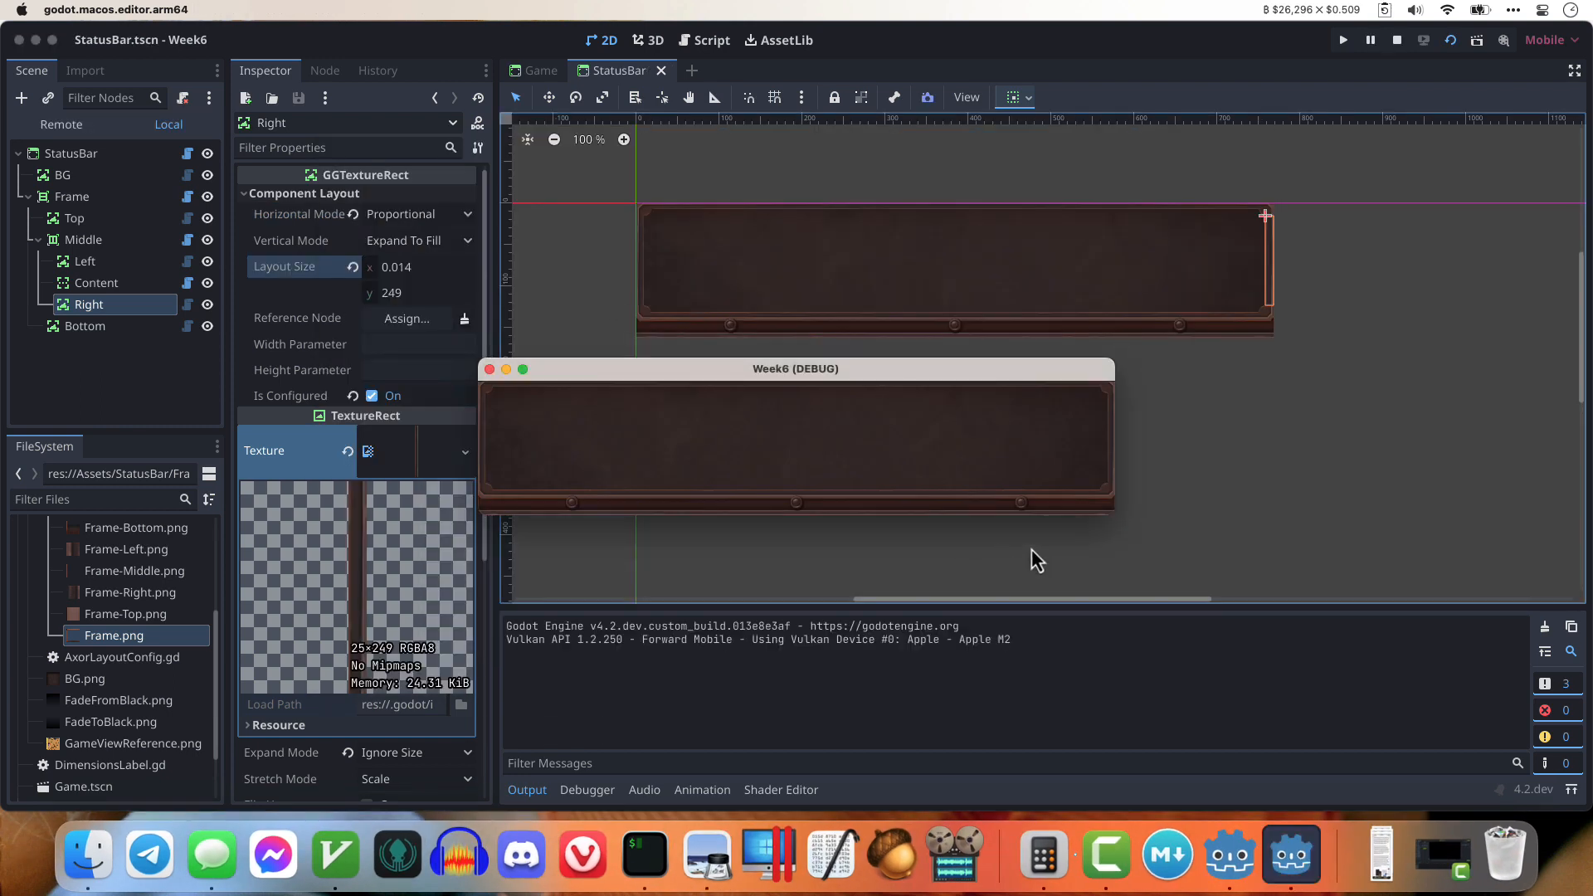
{"action": "left_click_drag", "start_coordinate": [1112, 513], "coordinate": [1253, 659]}
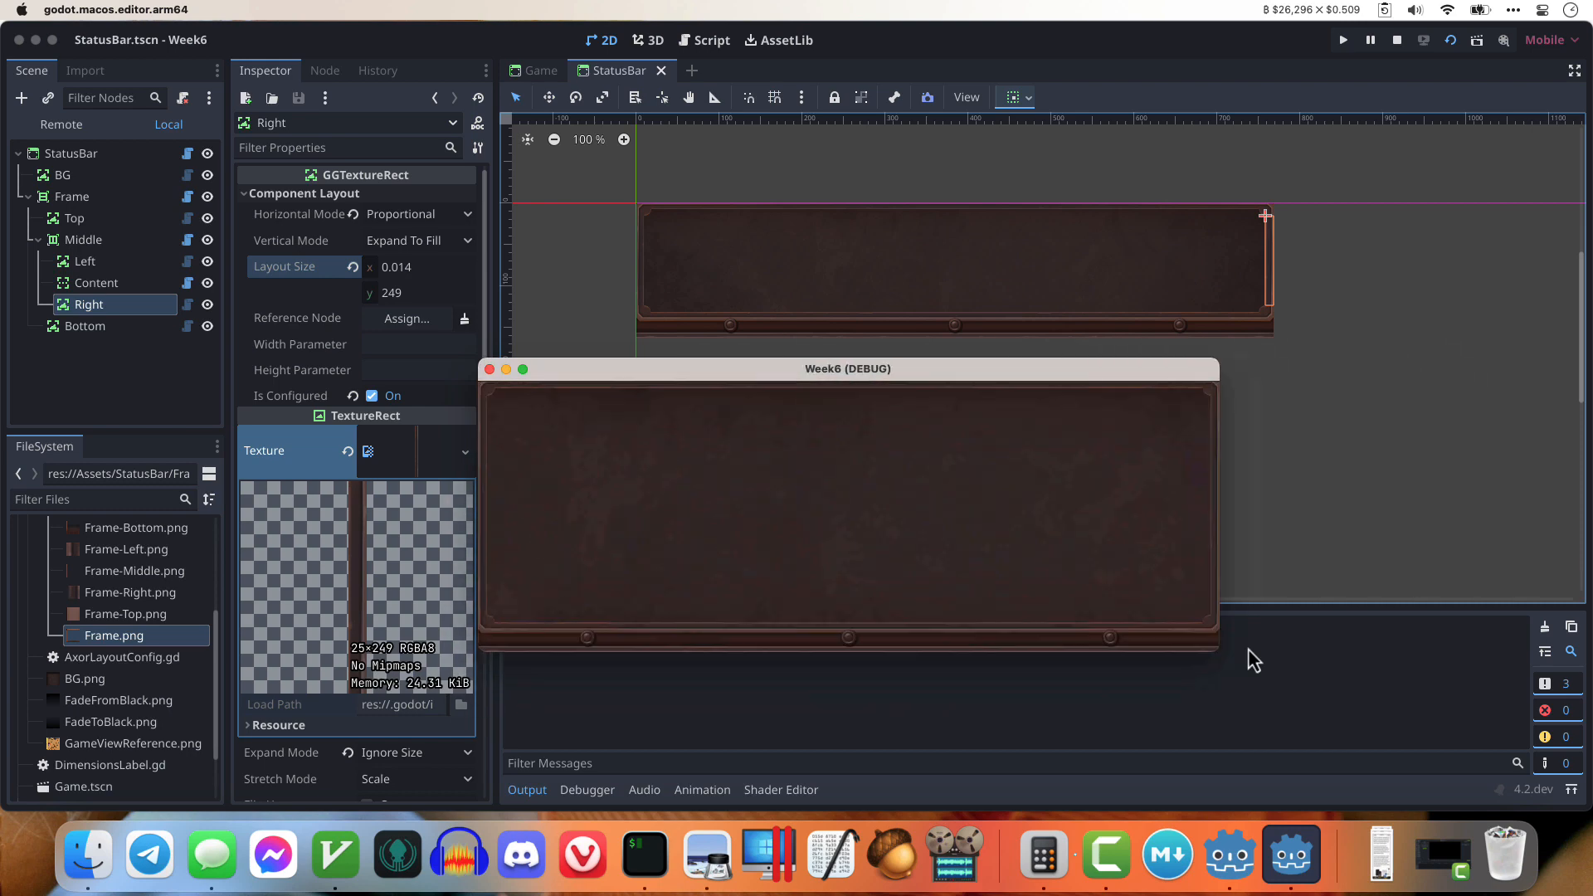
{"action": "left_click", "coordinate": [489, 369]}
Step: Switch to the Game scene, run the project, and resize its window to check the framed status bar
{"action": "left_click", "coordinate": [535, 70]}
{"action": "key", "text": "super+b"}
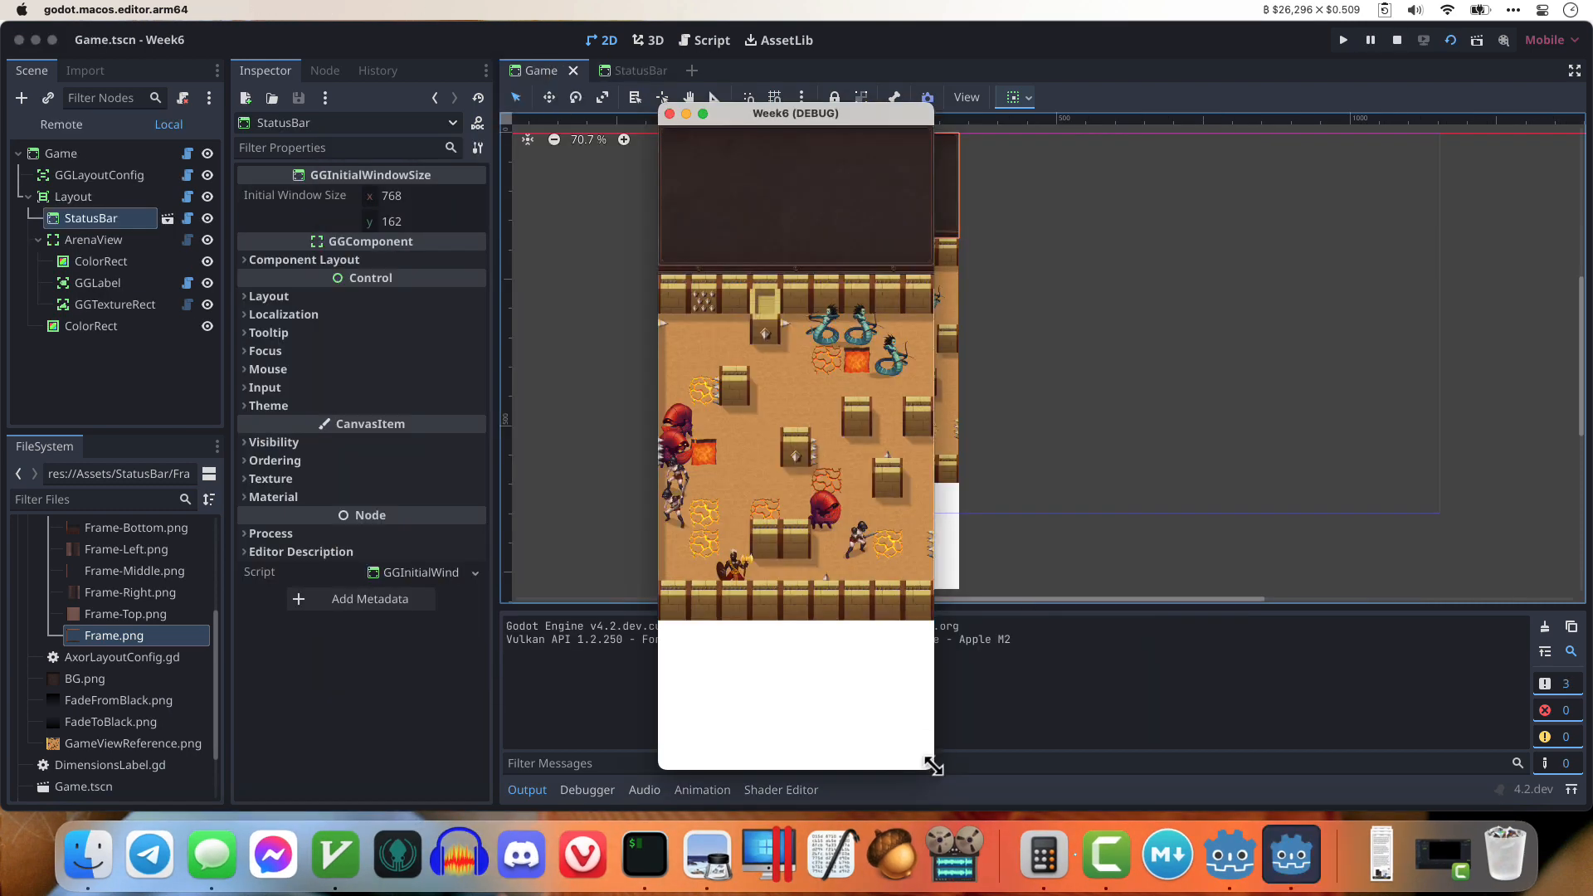
{"action": "left_click_drag", "start_coordinate": [934, 767], "coordinate": [1004, 773]}
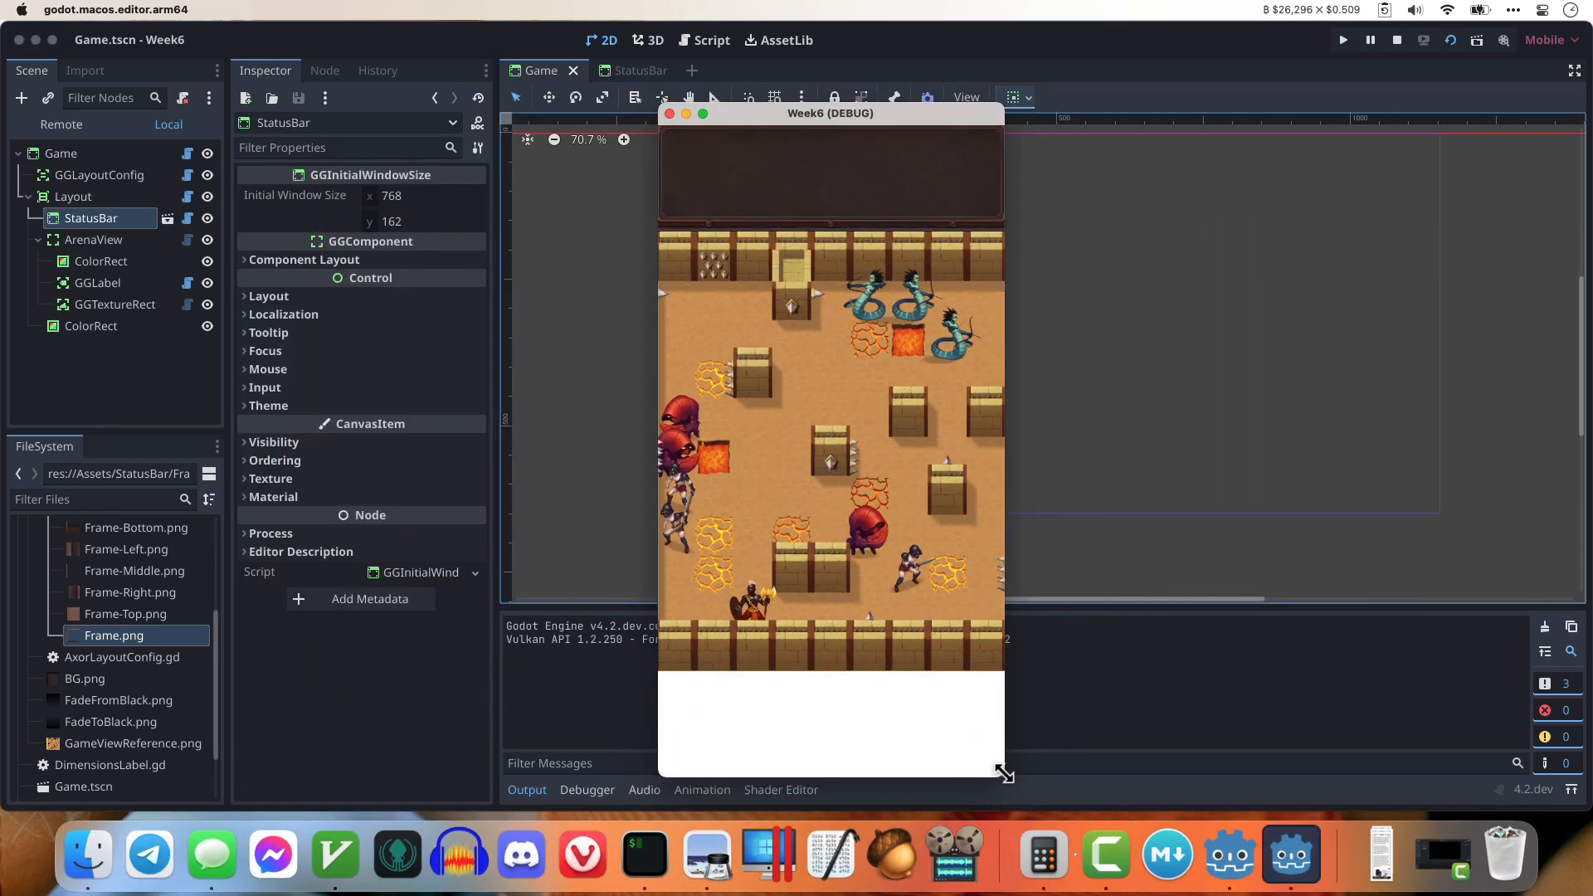
{"action": "key", "text": "super+q"}
Step: Create a new scene with a GGInitialWindowSize root node named ActionBar
{"action": "left_click", "coordinate": [692, 72]}
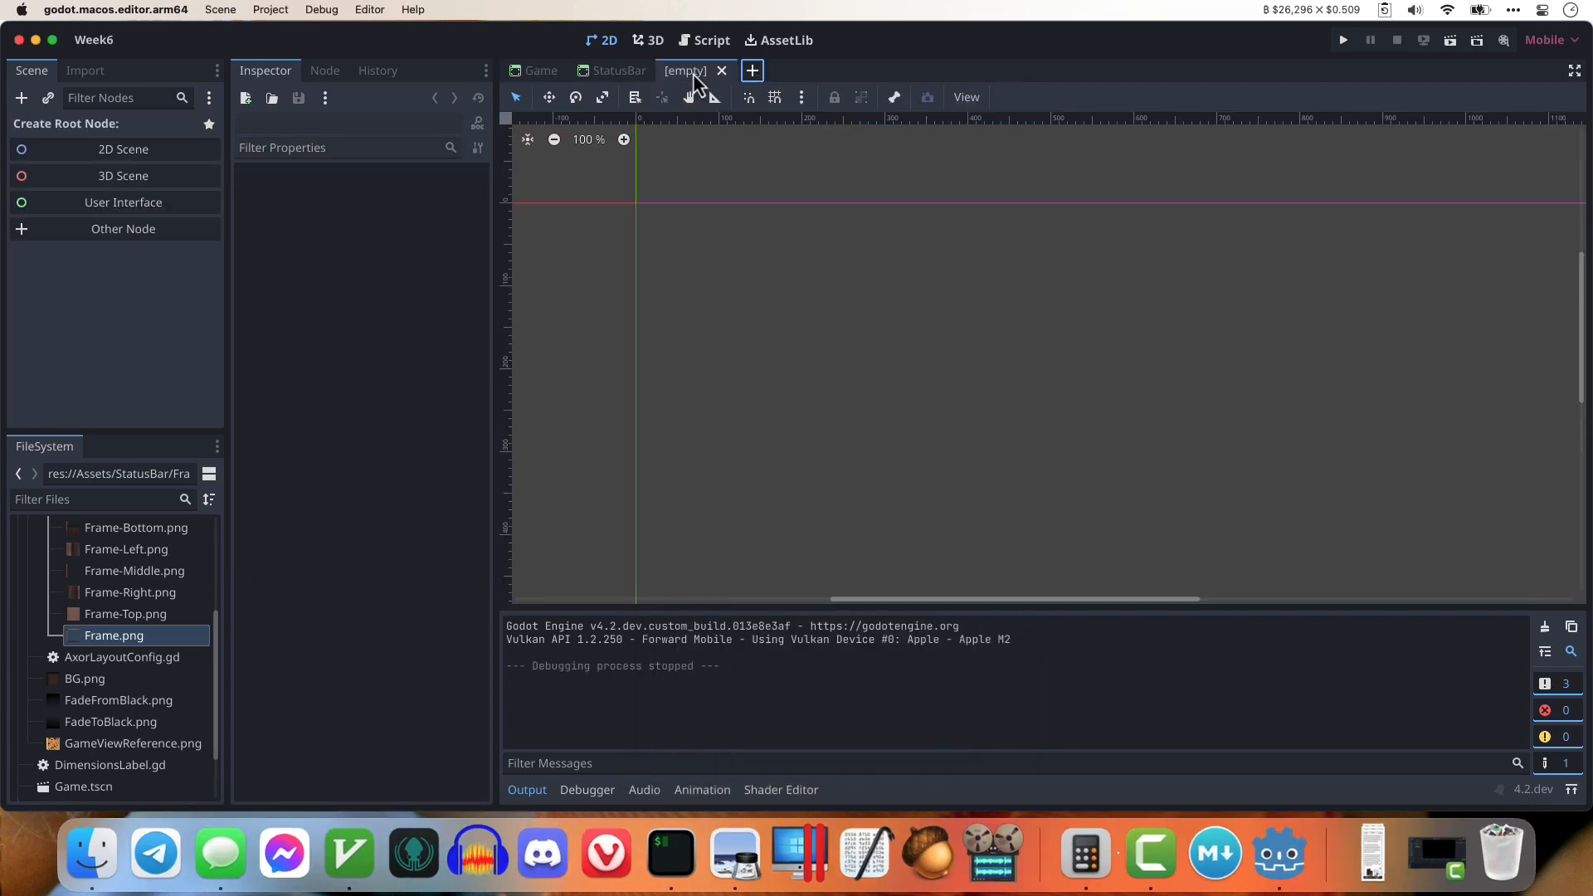
{"action": "left_click", "coordinate": [151, 236]}
{"action": "key", "text": "Return"}
{"action": "key", "text": "Return"}
{"action": "type", "text": "ActionBar"}
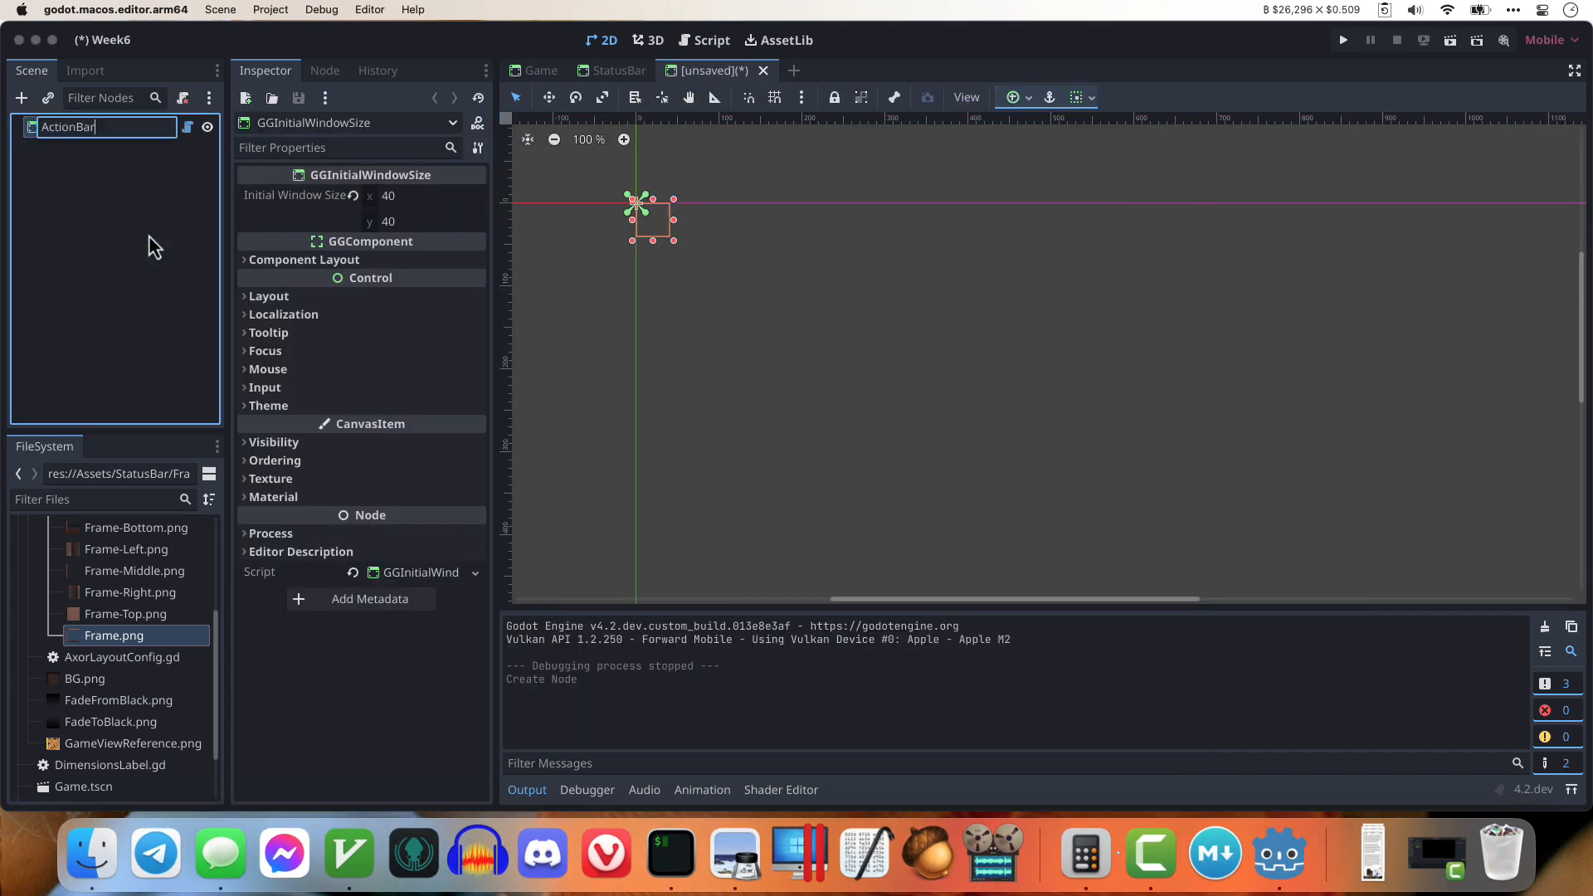
{"action": "key", "text": "Return"}
Step: Set ActionBar's Initial Window Size to 768 by 162 and save the scene as ActionBar
{"action": "left_click", "coordinate": [418, 198]}
{"action": "type", "text": "768"}
{"action": "key", "text": "Tab"}
{"action": "type", "text": "170"}
{"action": "key", "text": "Return"}
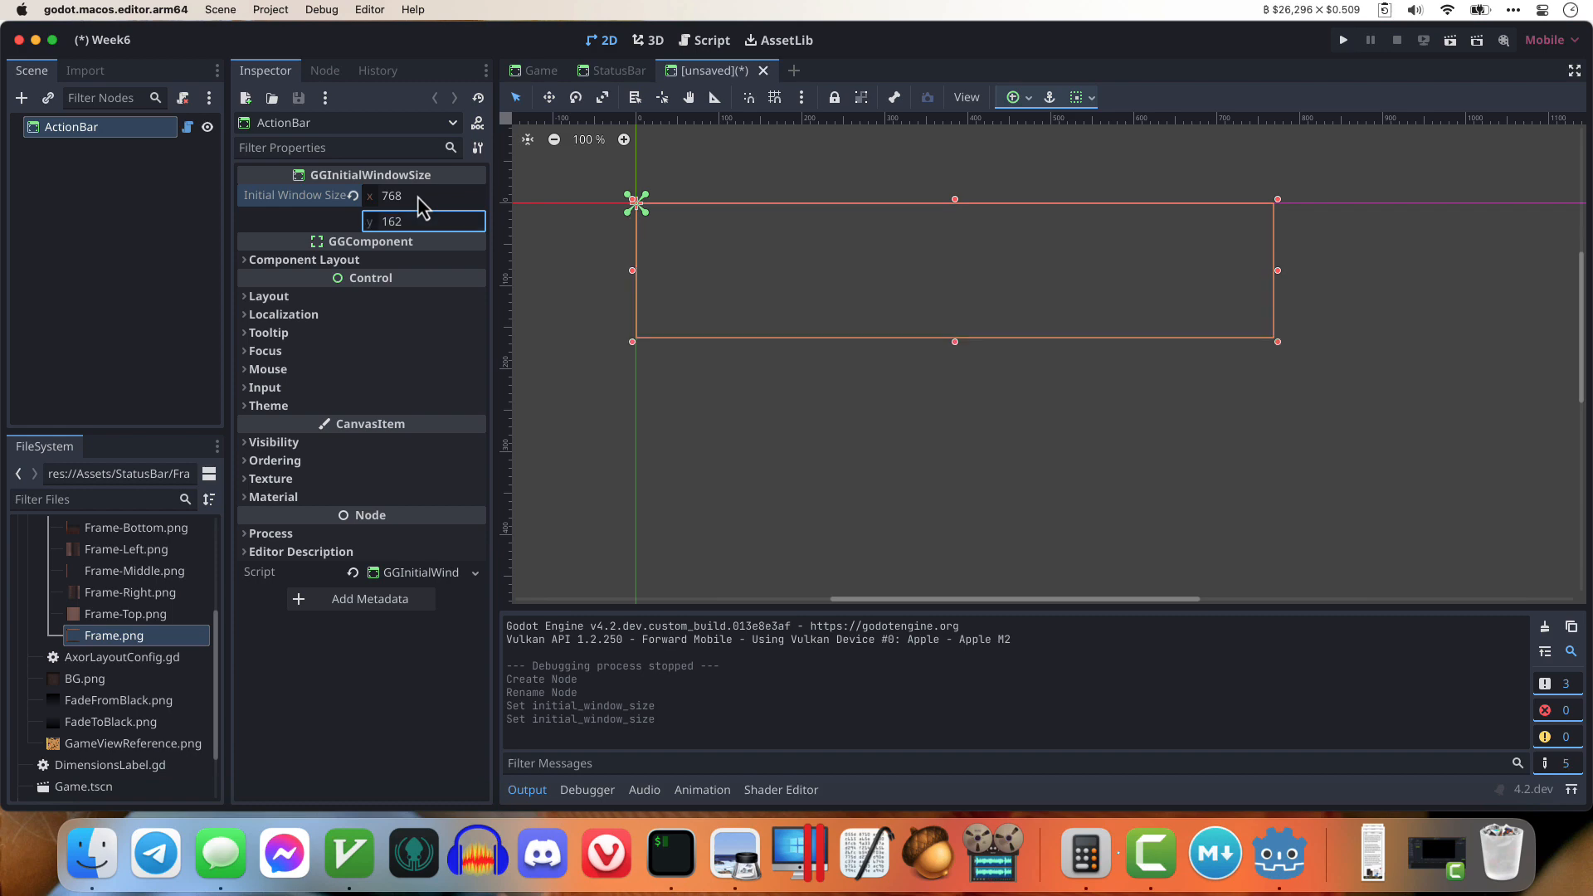
{"action": "key", "text": "super+s"}
{"action": "type", "text": "ActionBar"}
{"action": "key", "text": "Return"}
Step: Add a GGTextureRect child named BG to ActionBar
{"action": "key", "text": "super+a"}
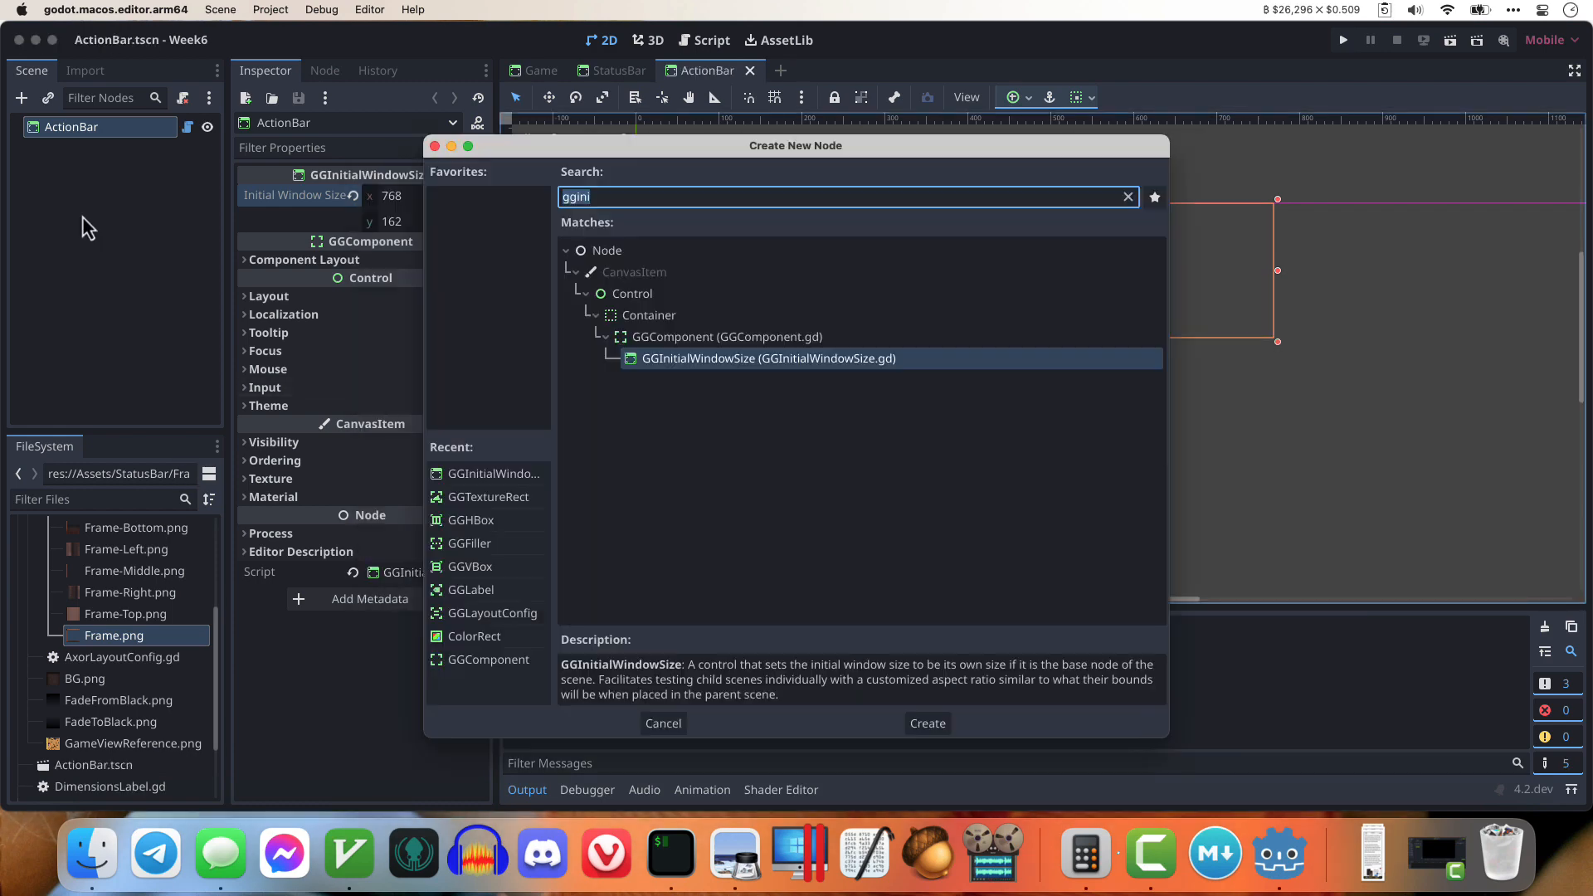
{"action": "type", "text": "GGTexture"}
{"action": "key", "text": "Return"}
{"action": "key", "text": "Return"}
{"action": "type", "text": "BG"}
{"action": "key", "text": "Return"}
Step: Add a GGVBox child named Frame to ActionBar
{"action": "key", "text": "super+a"}
{"action": "type", "text": "GGVBox"}
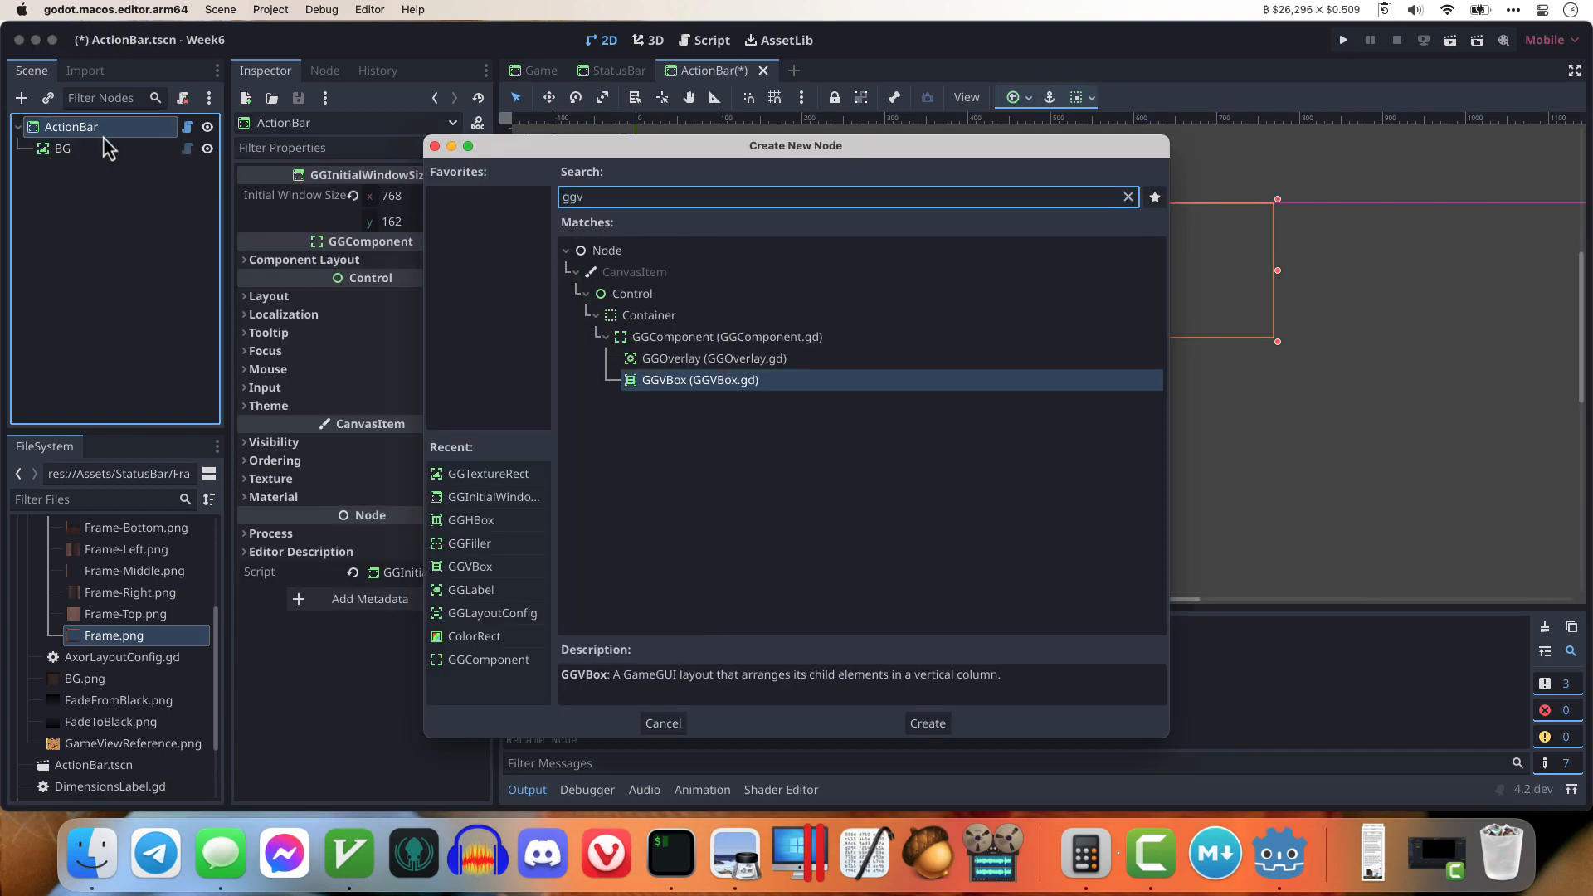
{"action": "key", "text": "Return"}
{"action": "key", "text": "Return"}
{"action": "type", "text": "Frame"}
{"action": "key", "text": "Return"}
Step: Add a GGTextureRect named Top inside Frame and duplicate it as Bottom
{"action": "key", "text": "super+a"}
{"action": "type", "text": "GGTexture"}
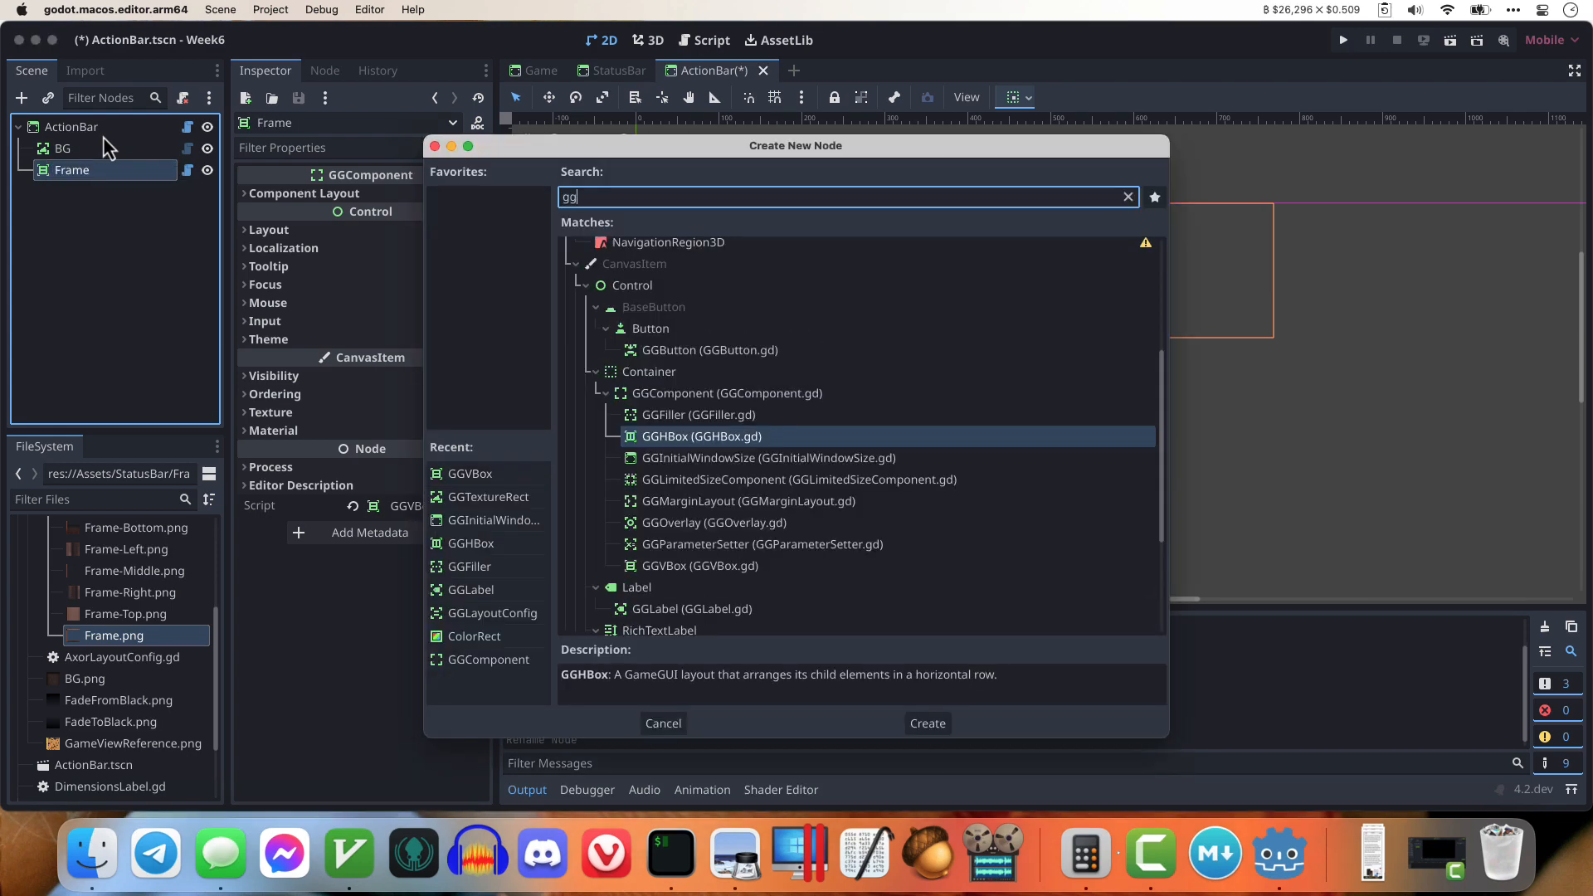
{"action": "key", "text": "Return"}
{"action": "key", "text": "Return"}
{"action": "type", "text": "Top"}
{"action": "key", "text": "Return"}
{"action": "key", "text": "super+d"}
{"action": "key", "text": "Return"}
{"action": "type", "text": "Bottom"}
{"action": "key", "text": "Return"}
Step: Add a GGComponent child named Content to Frame
{"action": "left_click", "coordinate": [83, 170]}
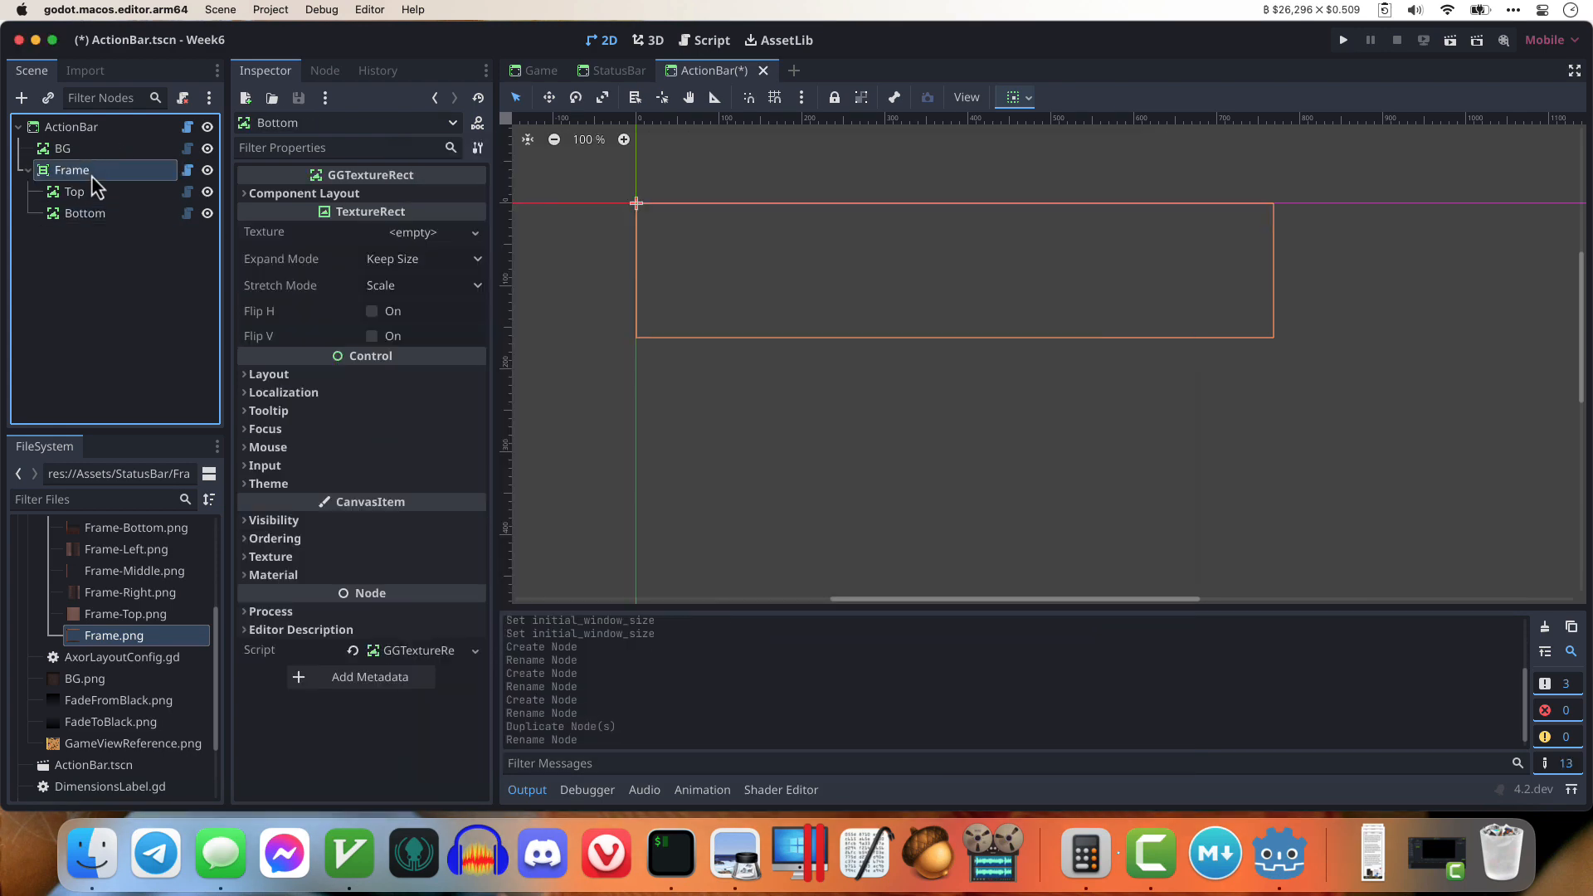
{"action": "key", "text": "super+a"}
{"action": "type", "text": "GGCom"}
{"action": "key", "text": "Return"}
{"action": "key", "text": "Return"}
{"action": "type", "text": "Content"}
{"action": "key", "text": "Return"}
Step: Add a GGHBox named Middle inside Frame and make Content its child
{"action": "left_click", "coordinate": [83, 171]}
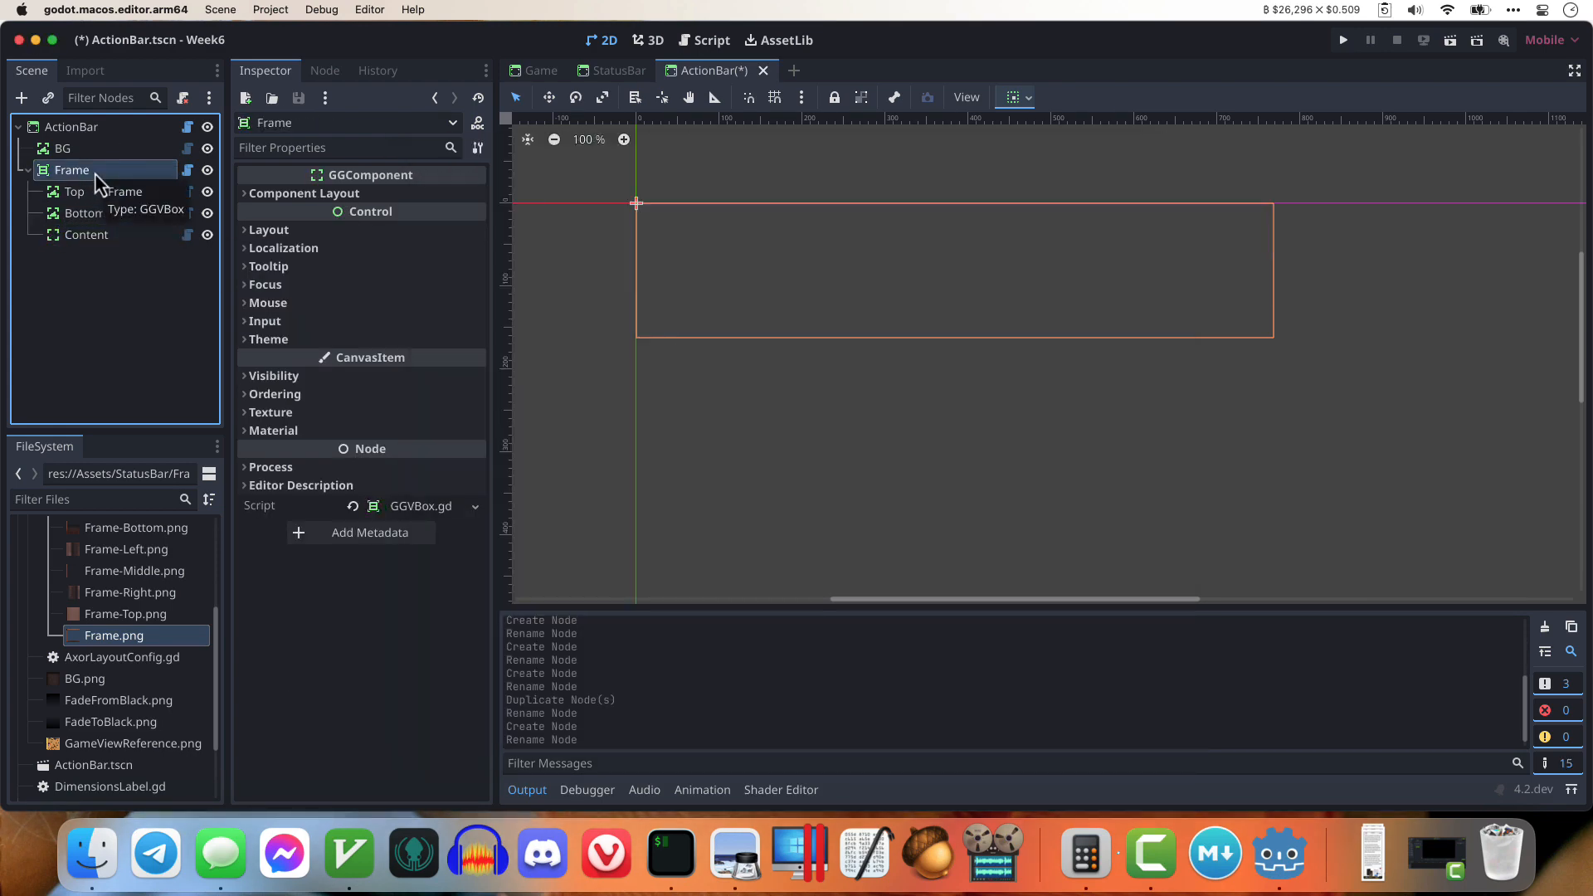
{"action": "key", "text": "super+a"}
{"action": "type", "text": "gghbo"}
{"action": "key", "text": "Return"}
{"action": "key", "text": "Return"}
{"action": "type", "text": "Middle"}
{"action": "key", "text": "Return"}
{"action": "left_click_drag", "start_coordinate": [86, 235], "coordinate": [93, 257]}
{"action": "left_click", "coordinate": [79, 170]}
{"action": "left_click", "coordinate": [83, 213]}
Step: Add a GGTextureRect named Left inside Middle and duplicate it as Right
{"action": "left_click", "coordinate": [83, 235]}
{"action": "key", "text": "super+a"}
{"action": "type", "text": "ggtex"}
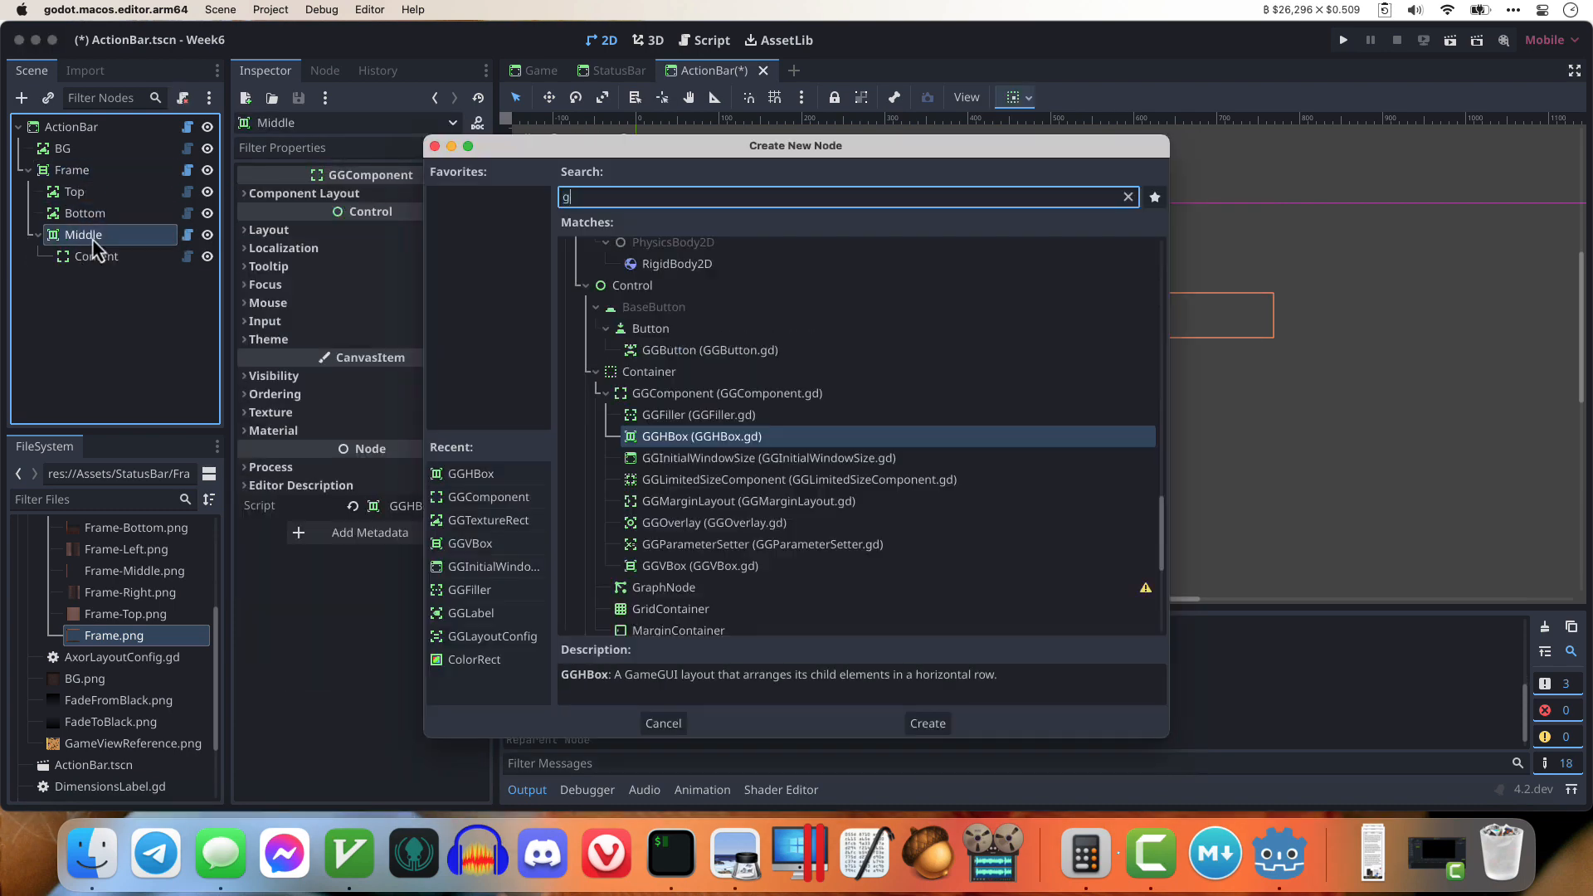
{"action": "key", "text": "Return"}
{"action": "key", "text": "Return"}
{"action": "type", "text": "Left"}
{"action": "key", "text": "Return"}
{"action": "key", "text": "super+d"}
{"action": "key", "text": "Return"}
{"action": "type", "text": "Right"}
{"action": "key", "text": "Return"}
Step: Reorder Frame's nodes as Top, Middle, Bottom, with Middle's children ordered Left, Content, Right
{"action": "mouse_move", "coordinate": [87, 278]}
{"action": "left_mouse_down"}
{"action": "mouse_move", "coordinate": [89, 248]}
{"action": "mouse_move", "coordinate": [78, 309]}
{"action": "left_mouse_up"}
{"action": "left_click", "coordinate": [87, 235]}
{"action": "left_click", "coordinate": [89, 302]}
{"action": "left_click", "coordinate": [81, 174]}
{"action": "left_click", "coordinate": [86, 214]}
Step: Assign BG.png as BG's texture, set its Horizontal Mode to Aspect Fill, and test-run the ActionBar scene
{"action": "left_click", "coordinate": [67, 161]}
{"action": "left_click", "coordinate": [63, 148]}
{"action": "left_click_drag", "start_coordinate": [84, 678], "coordinate": [415, 242]}
{"action": "left_click", "coordinate": [413, 217]}
{"action": "left_click", "coordinate": [411, 285]}
{"action": "key", "text": "super+r"}
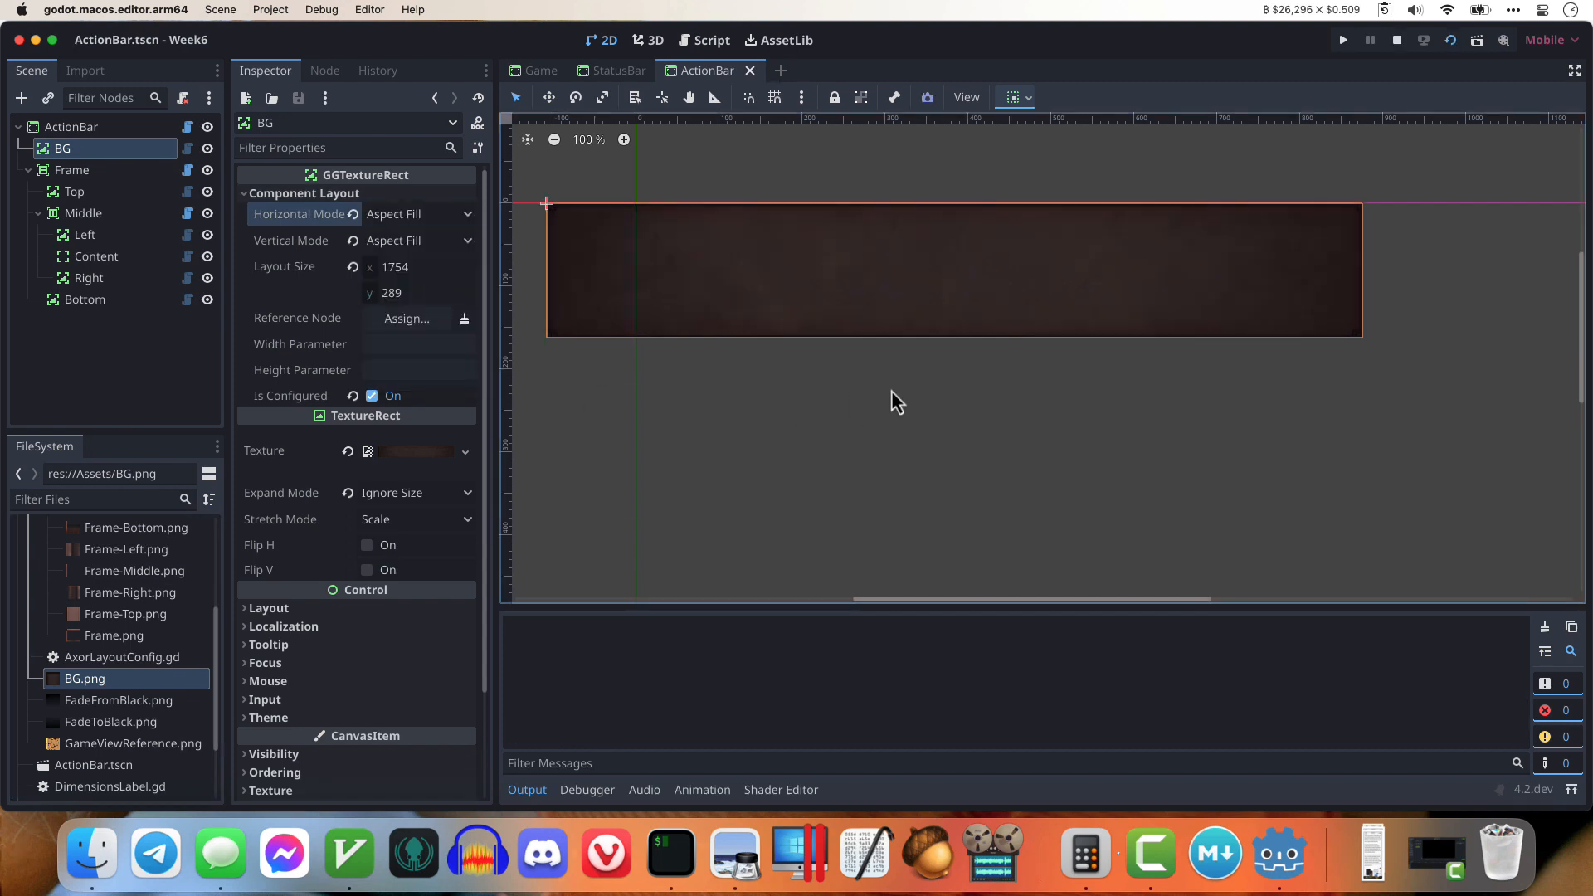
{"action": "key", "text": "super+q"}
{"action": "left_click", "coordinate": [72, 127]}
{"action": "mouse_move", "coordinate": [956, 342]}
{"action": "left_mouse_down"}
{"action": "mouse_move", "coordinate": [951, 252]}
{"action": "mouse_move", "coordinate": [929, 348]}
{"action": "left_mouse_up"}
{"action": "key", "text": "super+z"}
Step: Run the ActionBar scene again to check its background, and close the test window
{"action": "left_click", "coordinate": [63, 149]}
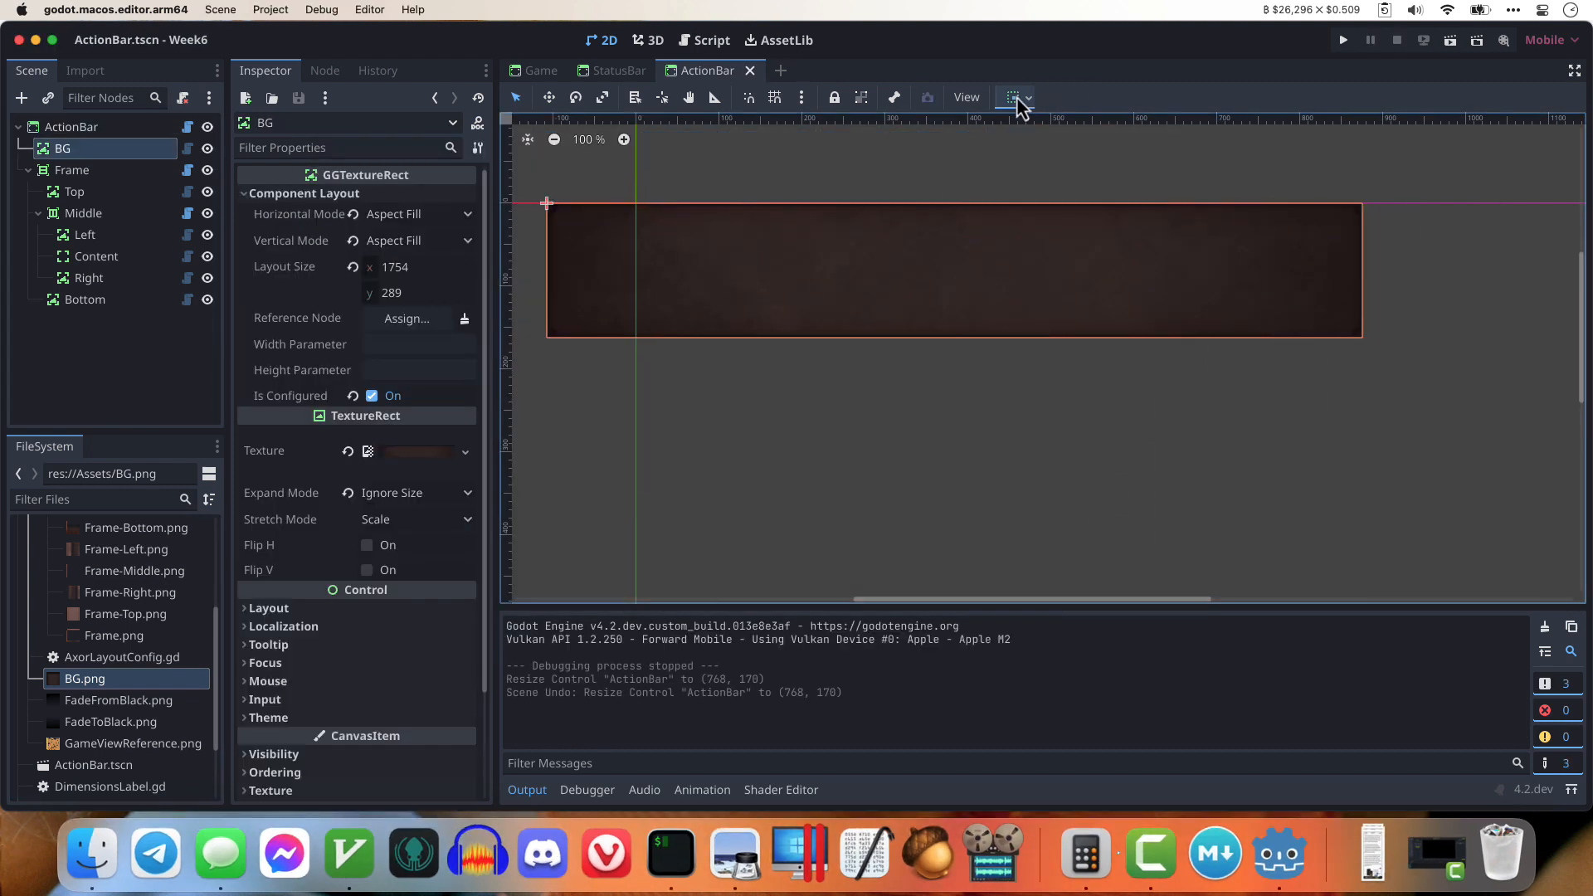
{"action": "left_click", "coordinate": [1013, 97]}
{"action": "left_click", "coordinate": [1022, 241]}
{"action": "key", "text": "super+r"}
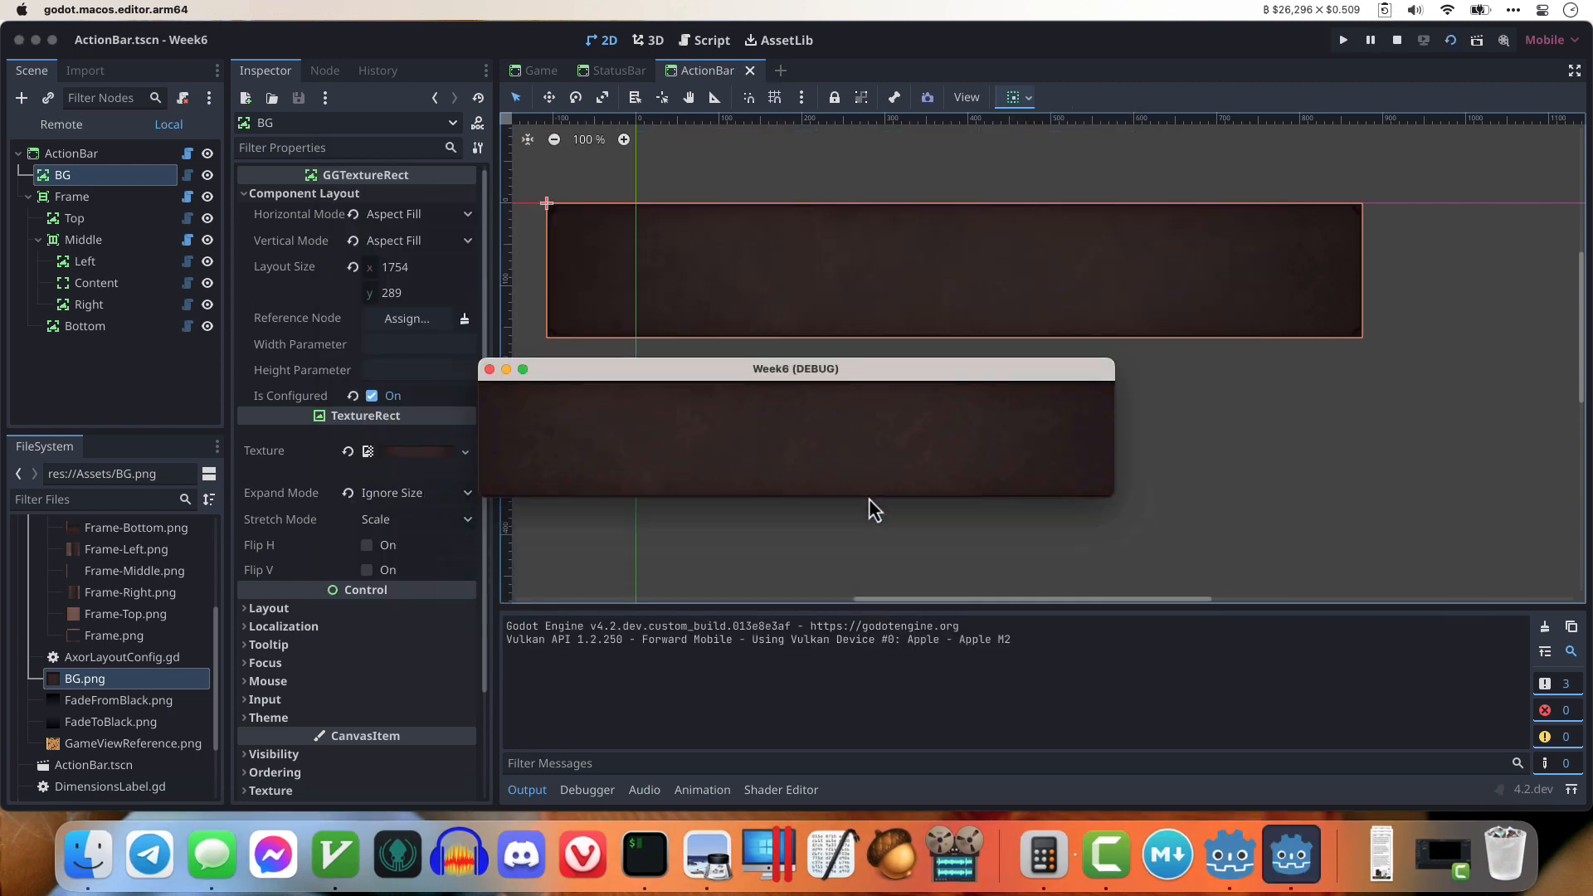
{"action": "key", "text": "super+q"}
Step: Shrink ActionBar to 768 by 136 to check BG's overflow, and turn on ActionBar's Clip Contents
{"action": "left_click", "coordinate": [72, 127]}
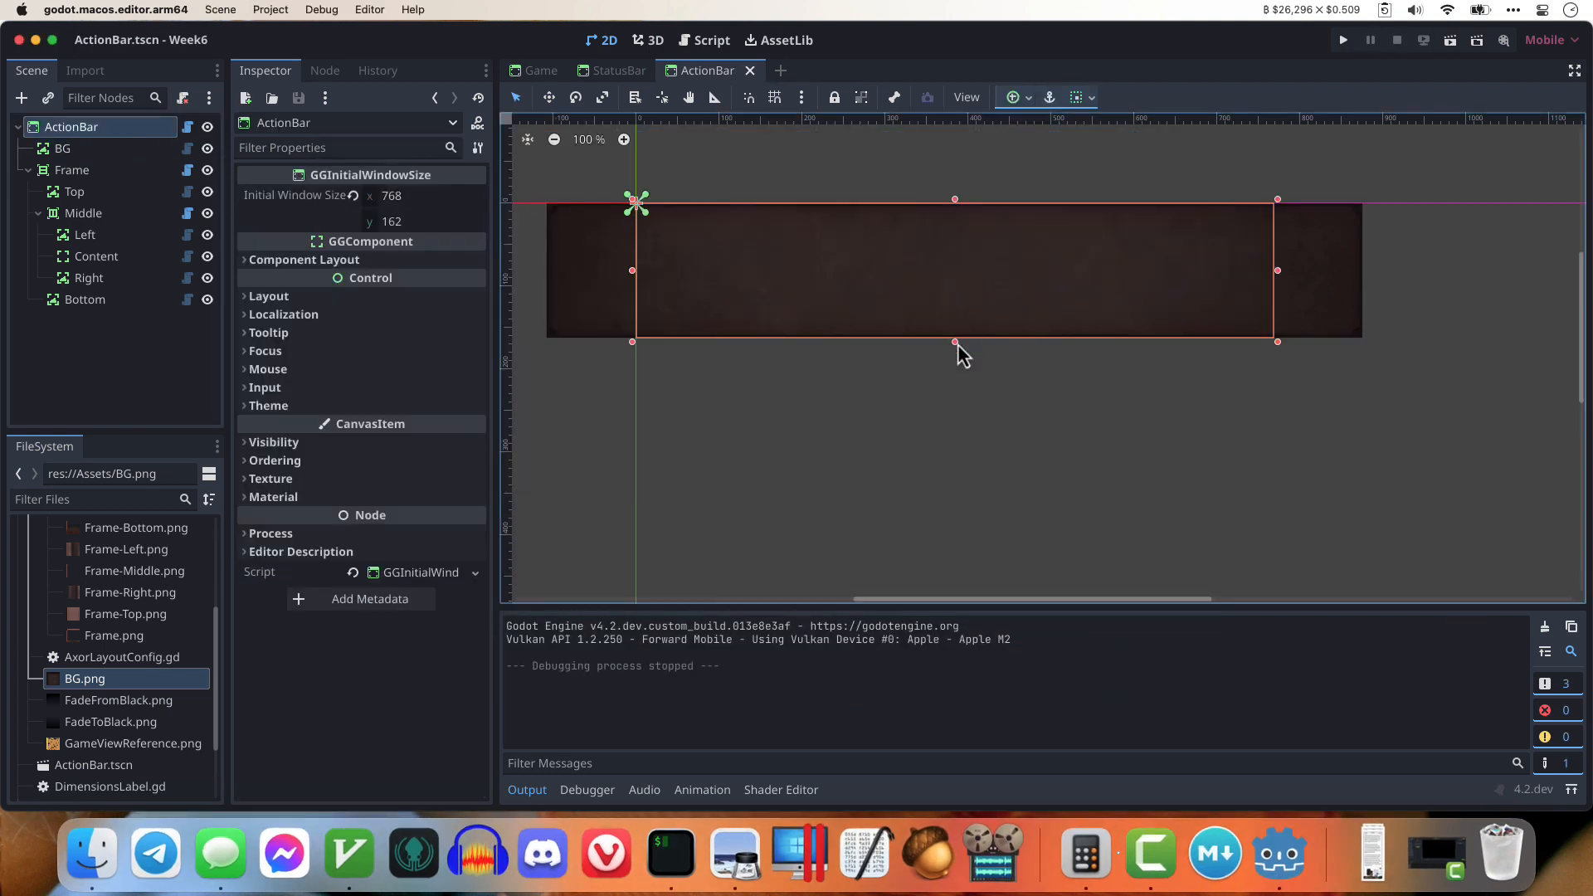
{"action": "mouse_move", "coordinate": [961, 348]}
{"action": "left_mouse_down"}
{"action": "mouse_move", "coordinate": [953, 247]}
{"action": "mouse_move", "coordinate": [960, 345]}
{"action": "mouse_move", "coordinate": [960, 317]}
{"action": "left_mouse_up"}
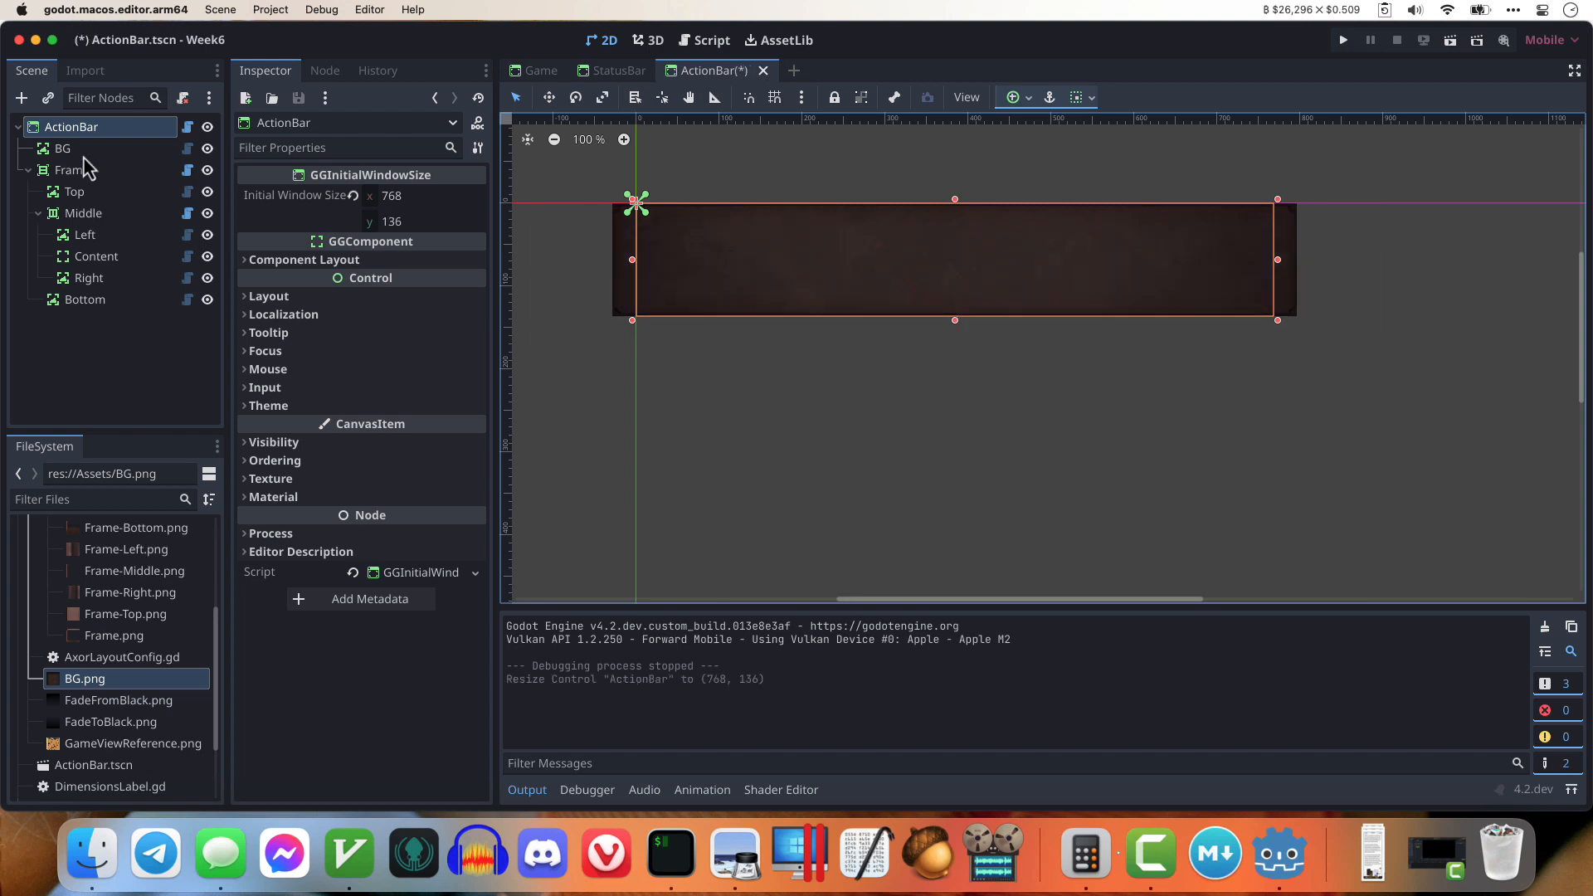
{"action": "left_click", "coordinate": [97, 156]}
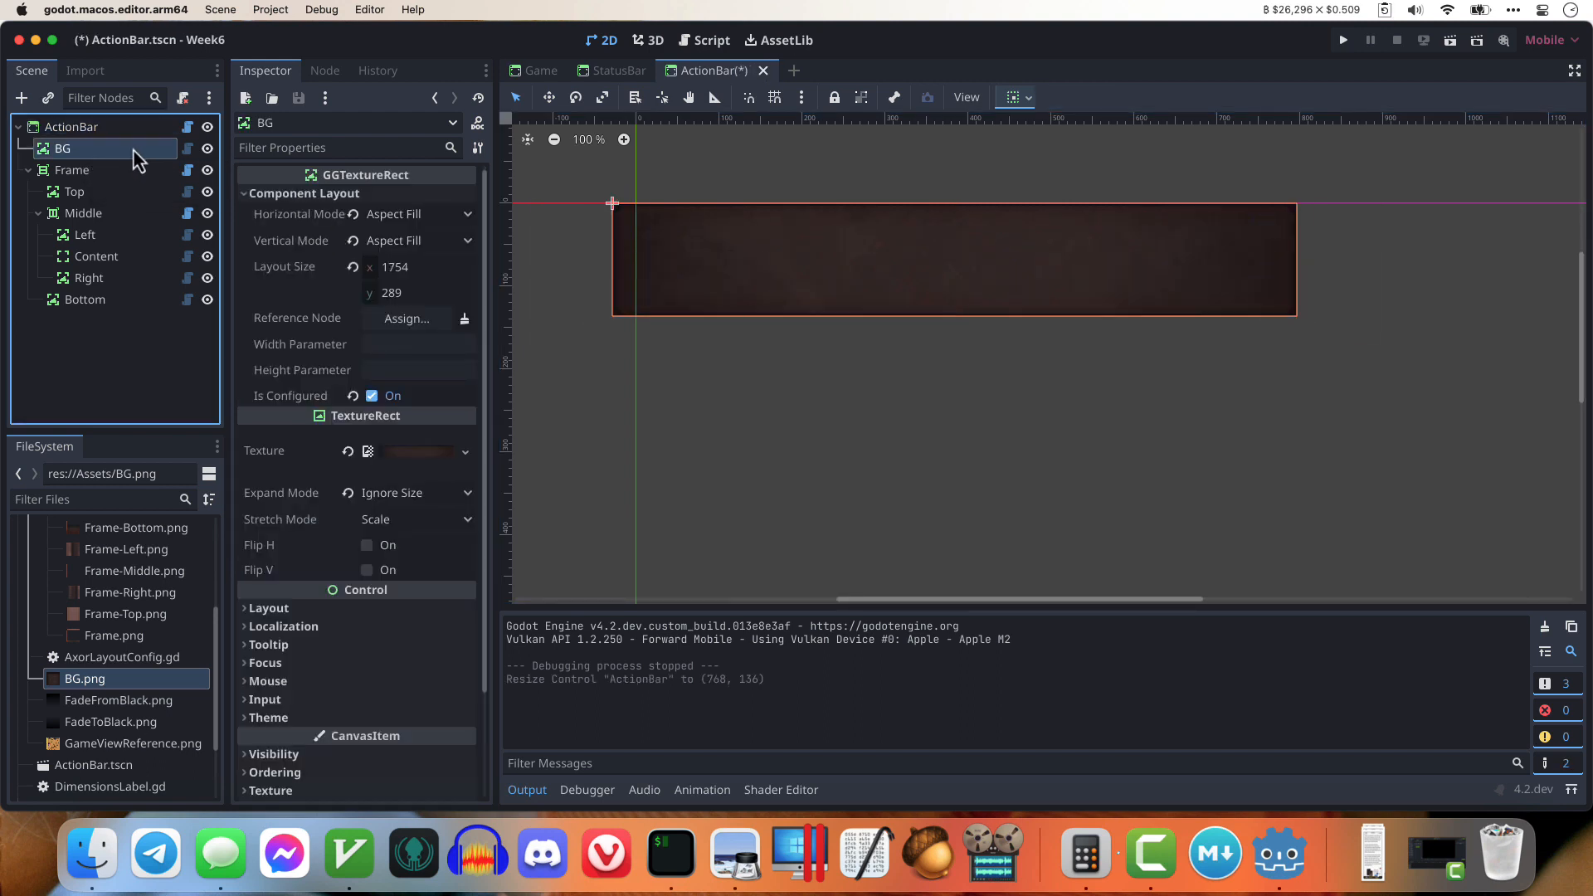
{"action": "left_click", "coordinate": [87, 127]}
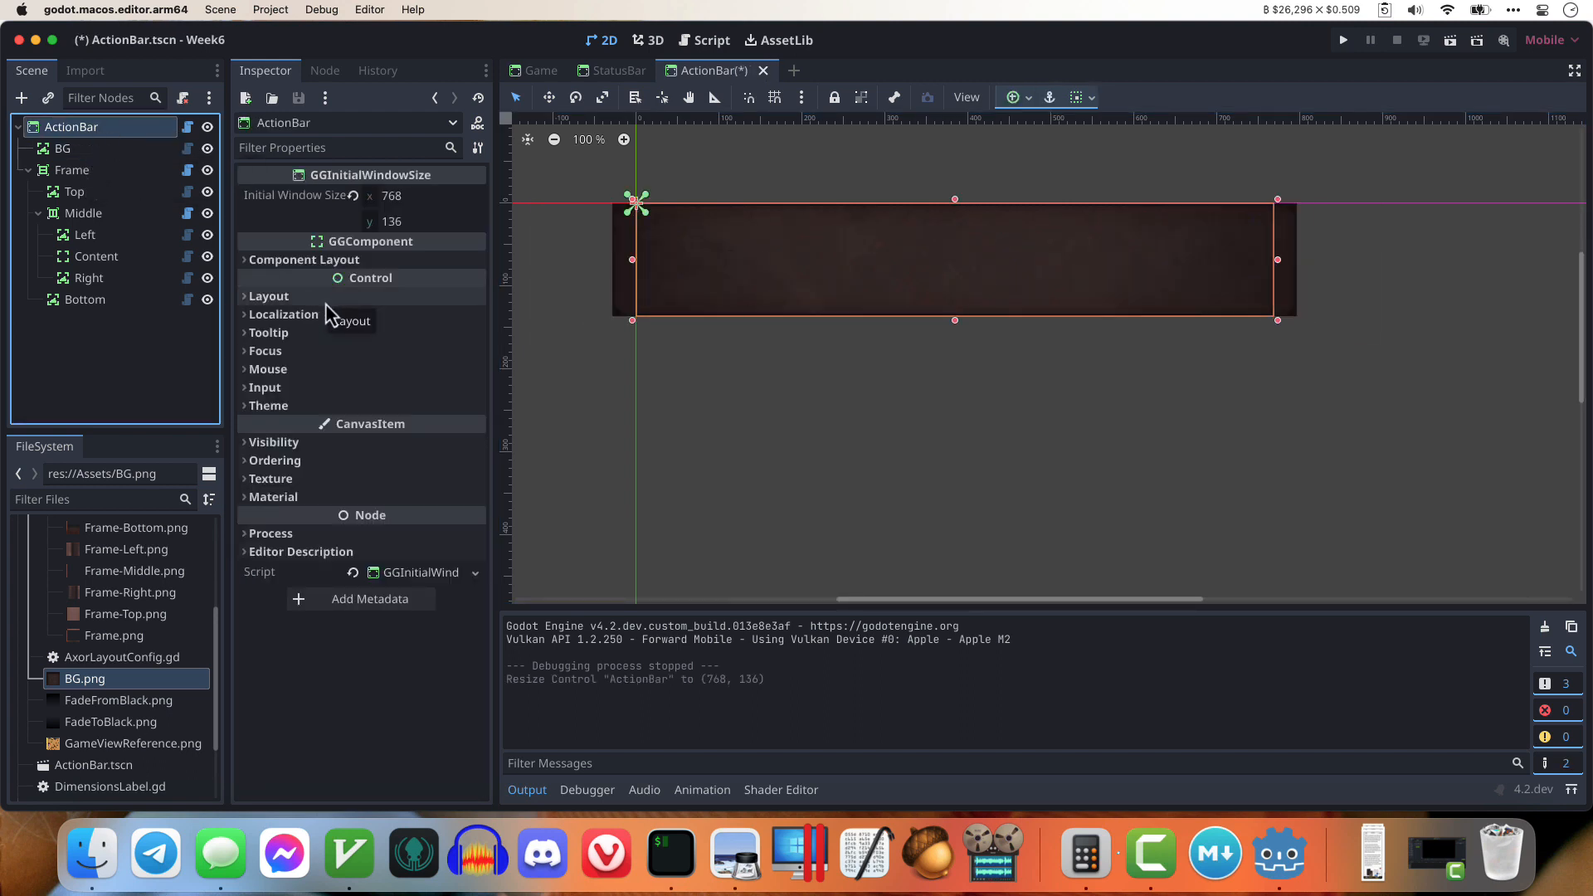
{"action": "left_click", "coordinate": [326, 298]}
{"action": "left_click", "coordinate": [371, 365]}
Step: Shrink ActionBar's height to 113 to test the clipping, and restore its Initial Window Size y to 162
{"action": "left_click_drag", "start_coordinate": [960, 336], "coordinate": [946, 299]}
{"action": "left_click", "coordinate": [402, 221]}
{"action": "type", "text": "163"}
{"action": "key", "text": "Return"}
{"action": "key", "text": "Down"}
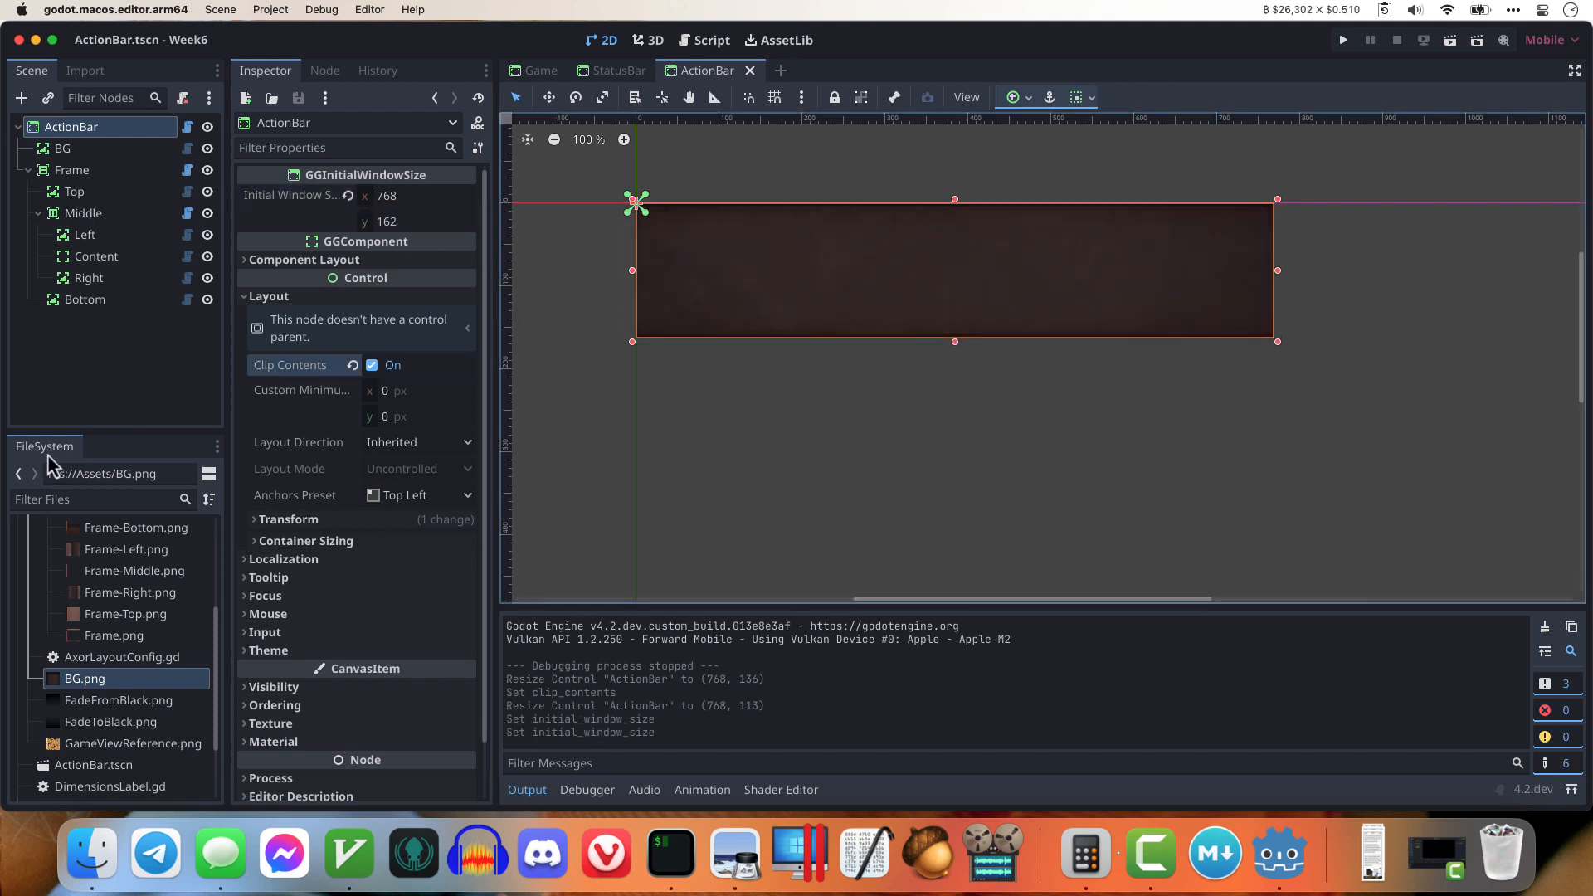
Step: Assign Frame-Top.png and Frame-Bottom.png from the ActionBar Frame assets as the textures of Top and Bottom
{"action": "left_click", "coordinate": [94, 192]}
{"action": "scroll", "coordinate": [53, 629], "scroll_direction": "up", "scroll_amount": 3}
{"action": "left_click", "coordinate": [48, 621]}
{"action": "left_click", "coordinate": [39, 577]}
{"action": "left_click", "coordinate": [39, 556]}
{"action": "left_click", "coordinate": [48, 578]}
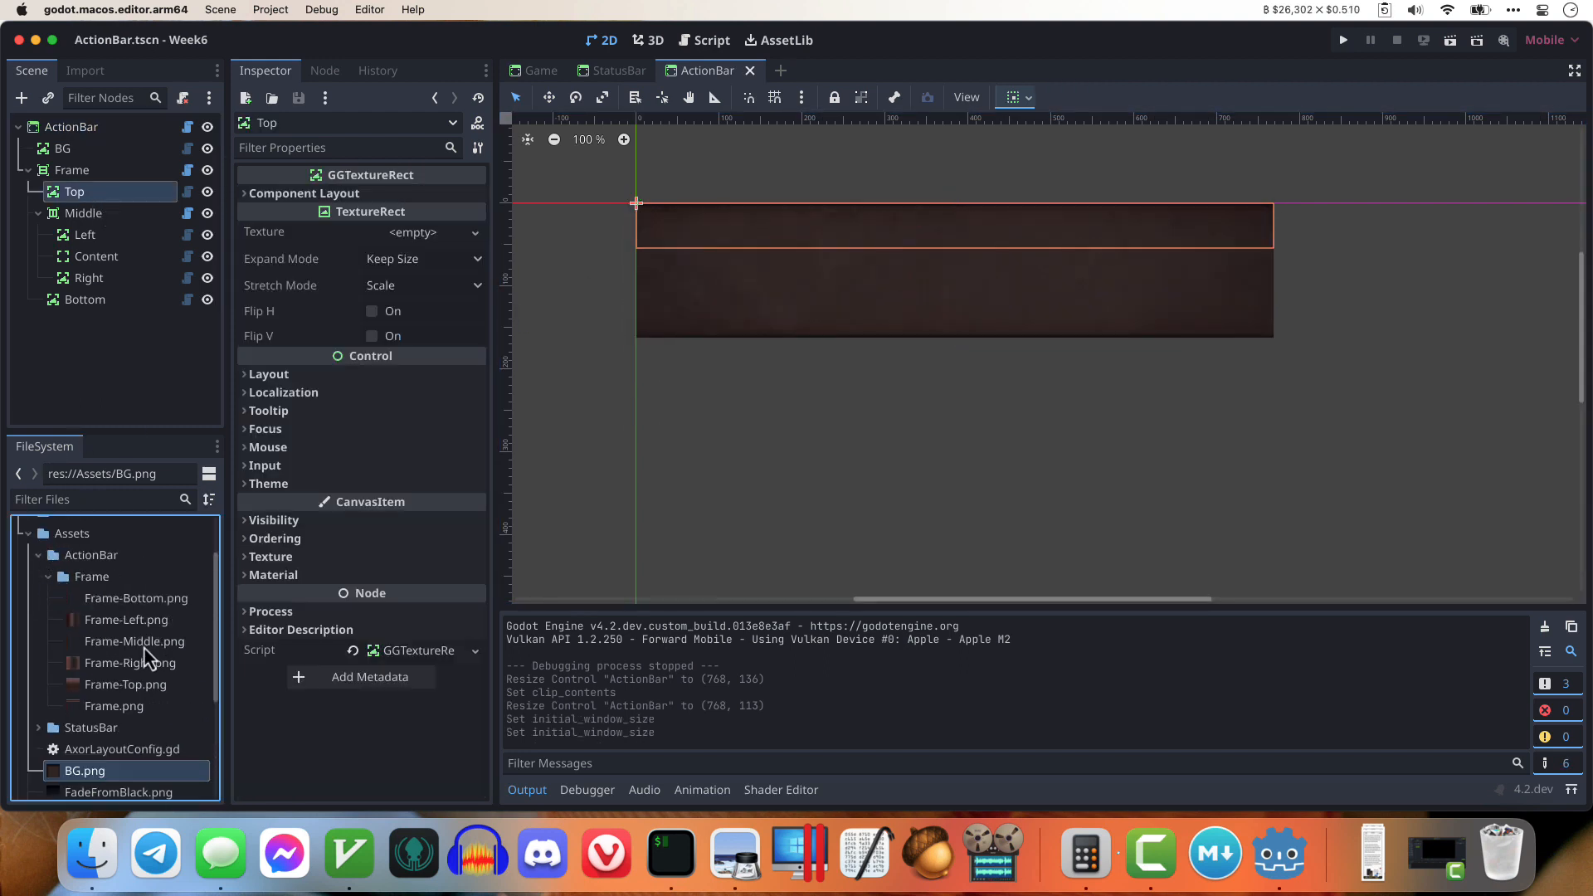
{"action": "left_click_drag", "start_coordinate": [144, 688], "coordinate": [401, 233]}
{"action": "left_click", "coordinate": [97, 302]}
{"action": "left_click_drag", "start_coordinate": [131, 617], "coordinate": [401, 233]}
Step: Assign Frame-Left.png as Left's texture and Frame-Right.png as Right's texture
{"action": "left_click", "coordinate": [93, 236]}
{"action": "left_click_drag", "start_coordinate": [124, 648], "coordinate": [387, 247]}
{"action": "left_click", "coordinate": [88, 278]}
{"action": "left_click_drag", "start_coordinate": [124, 691], "coordinate": [387, 244]}
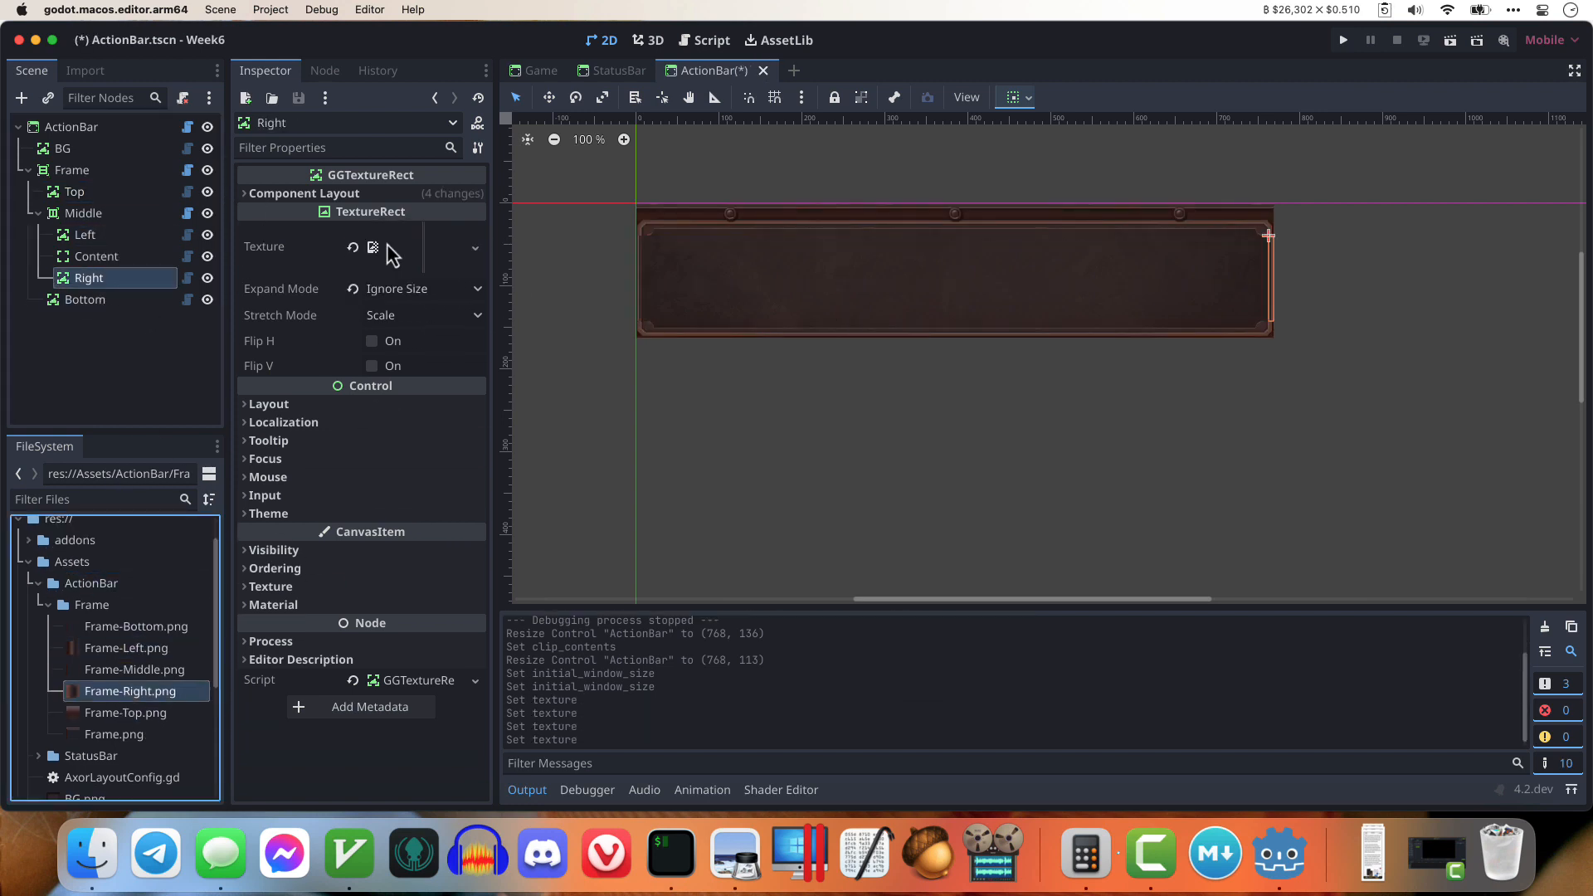
Step: Check Left's texture size and set its Vertical Mode to Expand To Fill, Horizontal Mode to Proportional, and Layout Size x to 0.018
{"action": "left_click", "coordinate": [93, 235]}
{"action": "left_click", "coordinate": [374, 256]}
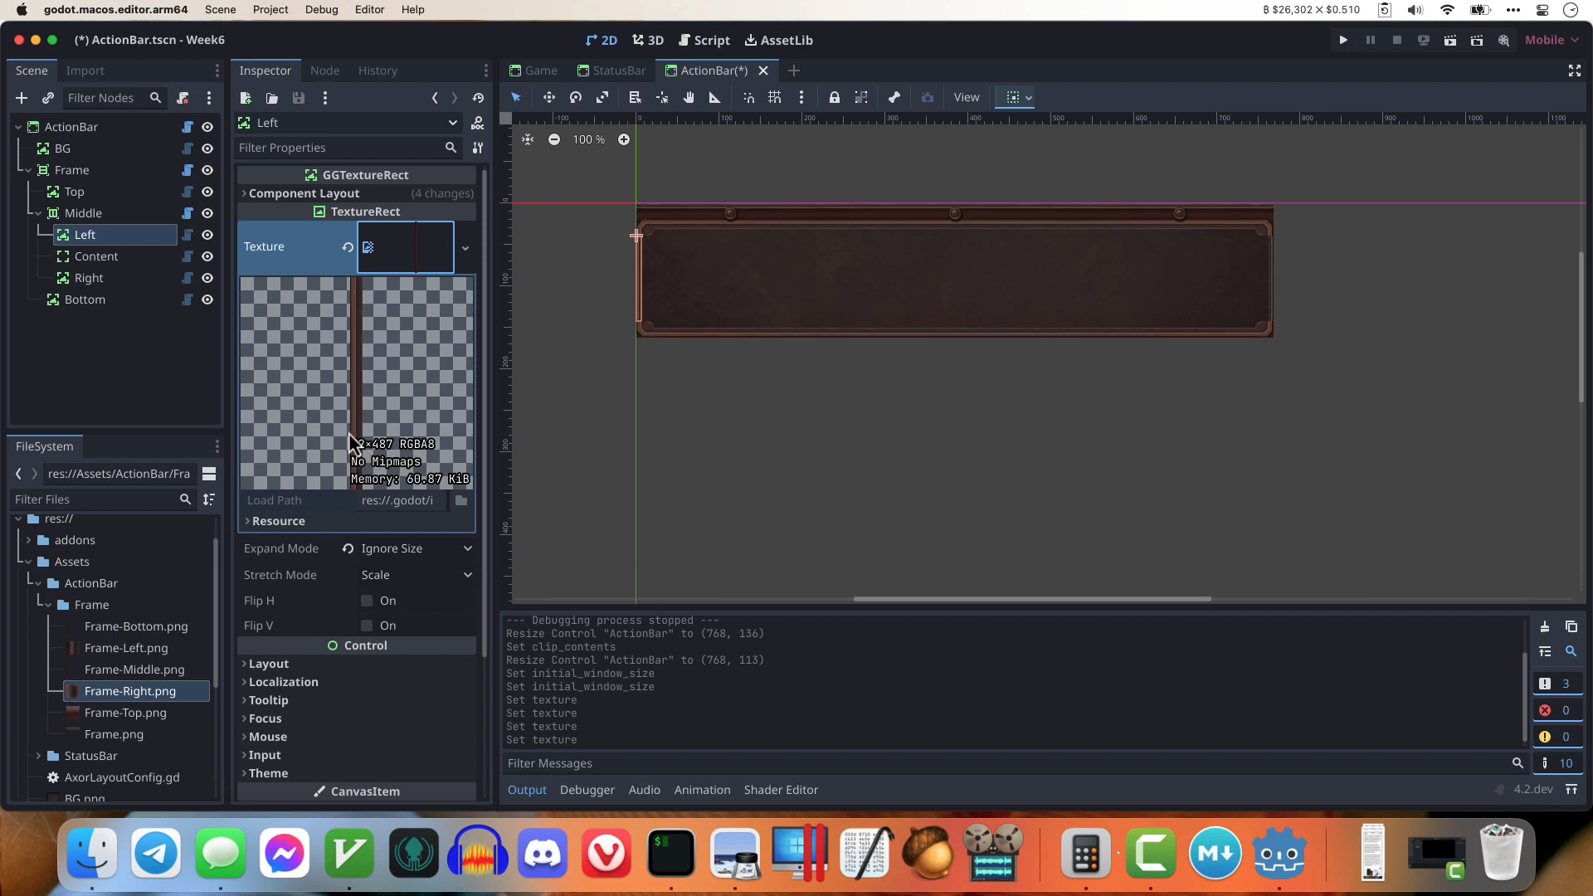
{"action": "left_click", "coordinate": [315, 193]}
{"action": "left_click", "coordinate": [415, 241]}
{"action": "left_click", "coordinate": [416, 267]}
{"action": "left_click", "coordinate": [415, 214]}
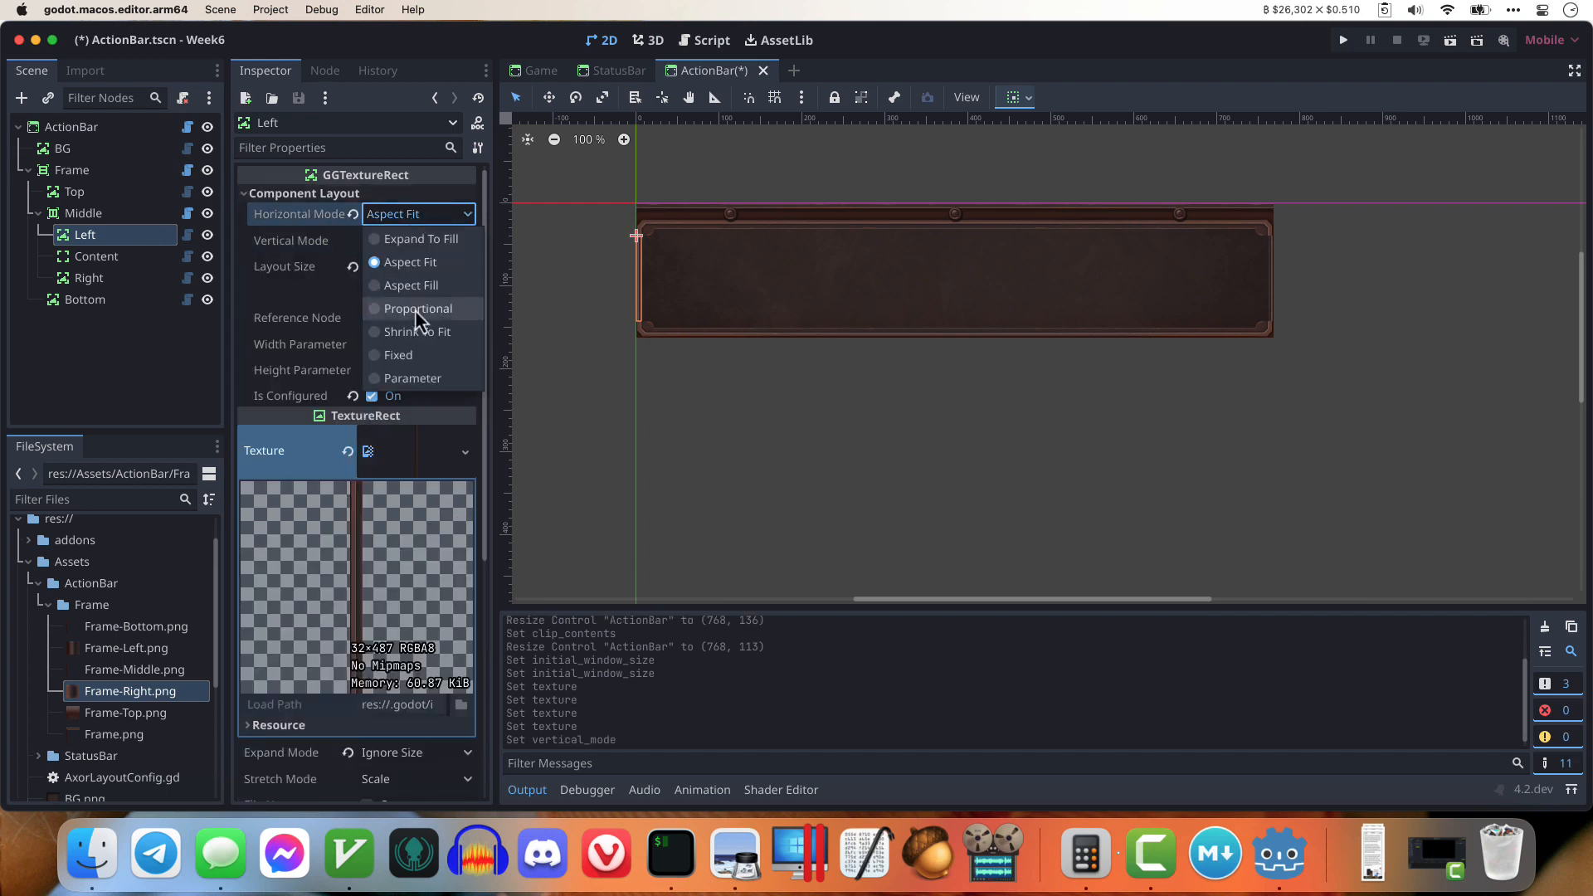
{"action": "left_click", "coordinate": [415, 310]}
{"action": "left_click", "coordinate": [409, 267]}
{"action": "key", "text": "Return"}
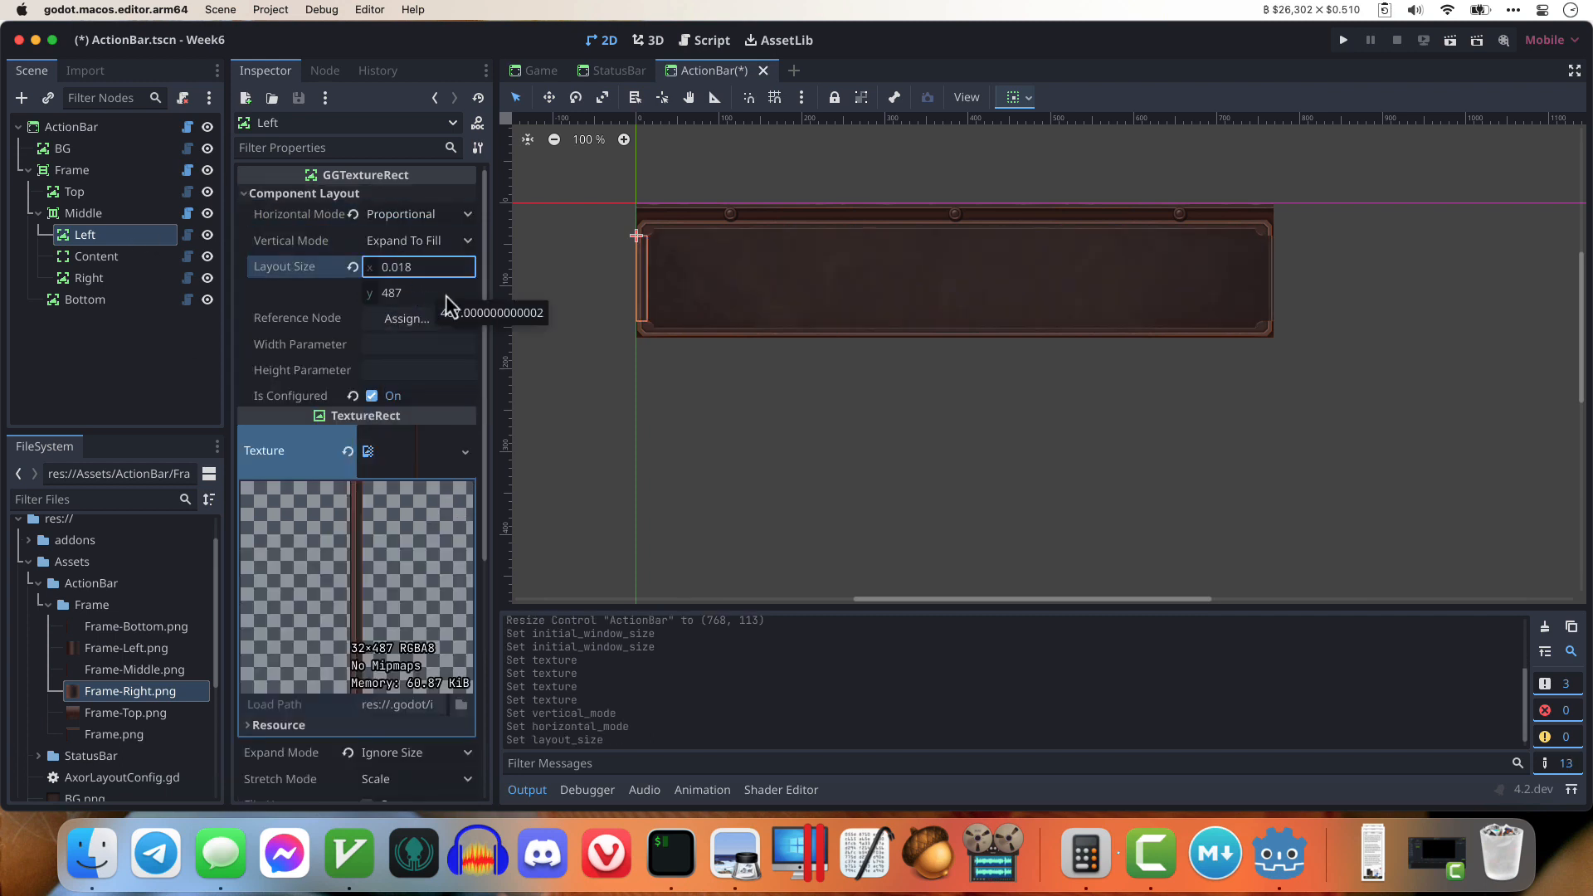
Step: Set Right's Vertical Mode to Expand To Fill, Horizontal Mode to Proportional, and Layout Size x to 0.018, and test-run the scene
{"action": "left_click", "coordinate": [199, 278]}
{"action": "left_click", "coordinate": [307, 194]}
{"action": "left_click", "coordinate": [419, 241]}
{"action": "left_click", "coordinate": [415, 265]}
{"action": "left_click", "coordinate": [414, 214]}
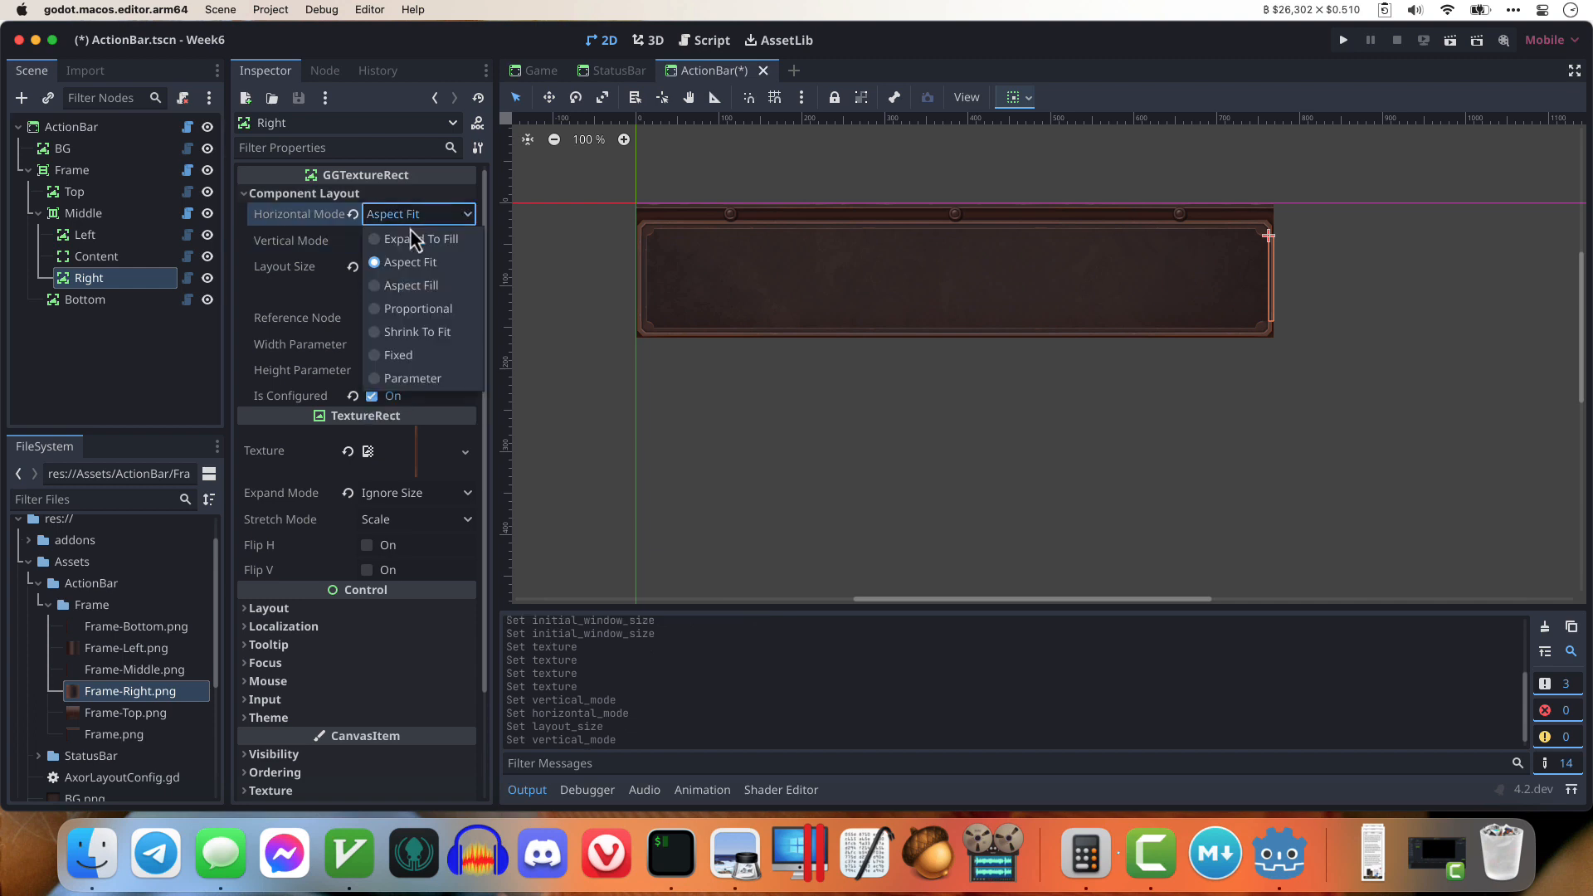
{"action": "left_click", "coordinate": [414, 310]}
{"action": "left_click", "coordinate": [412, 266]}
{"action": "key", "text": "Return"}
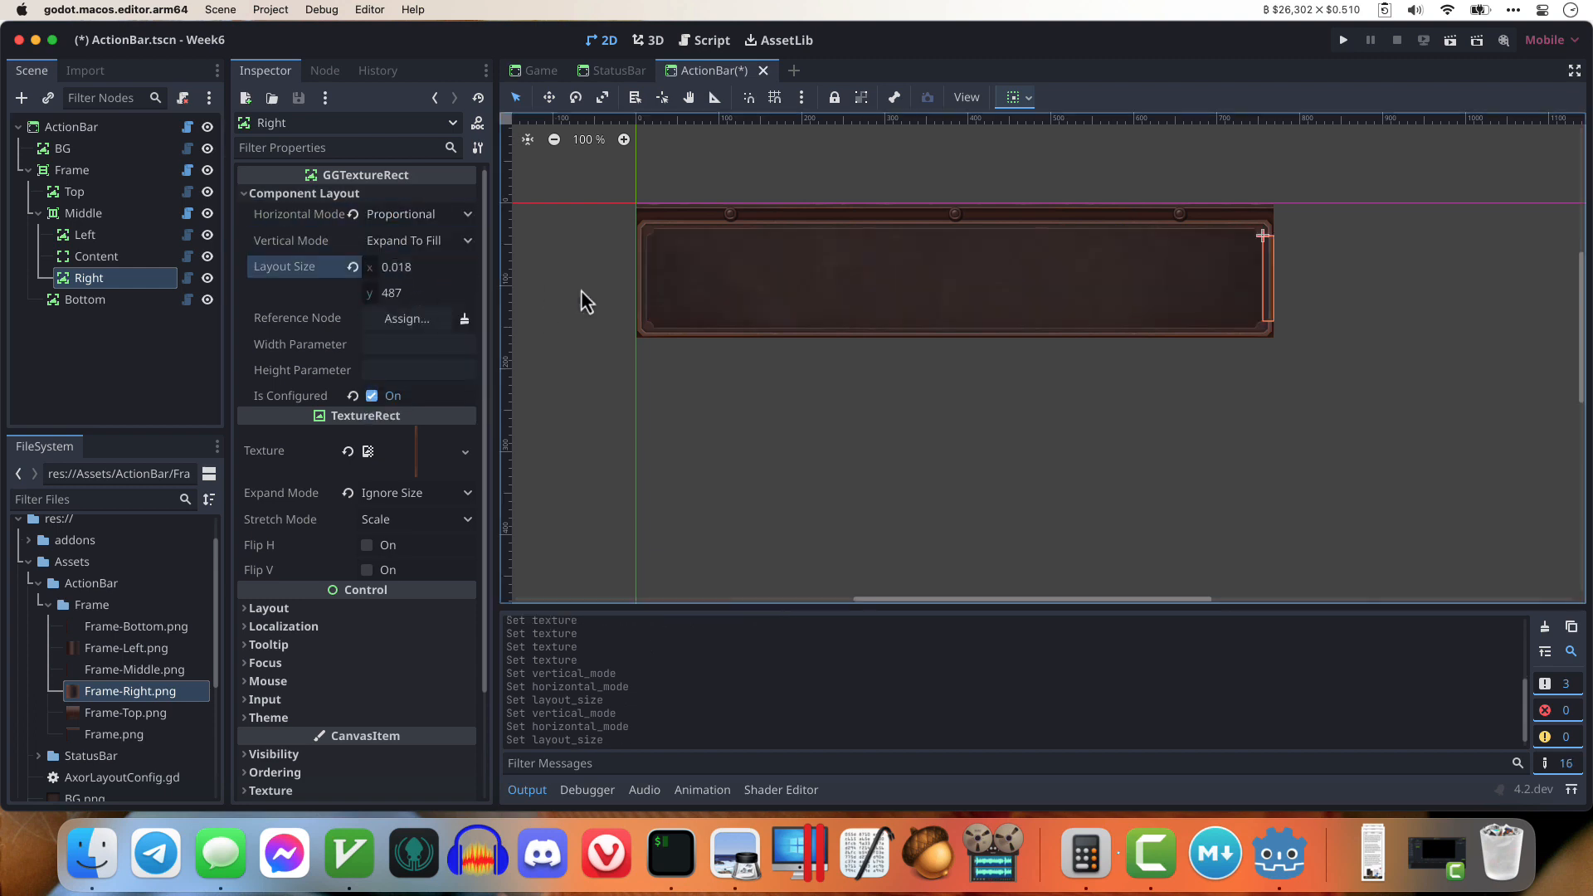
{"action": "key", "text": "super+r"}
{"action": "key", "text": "super+period"}
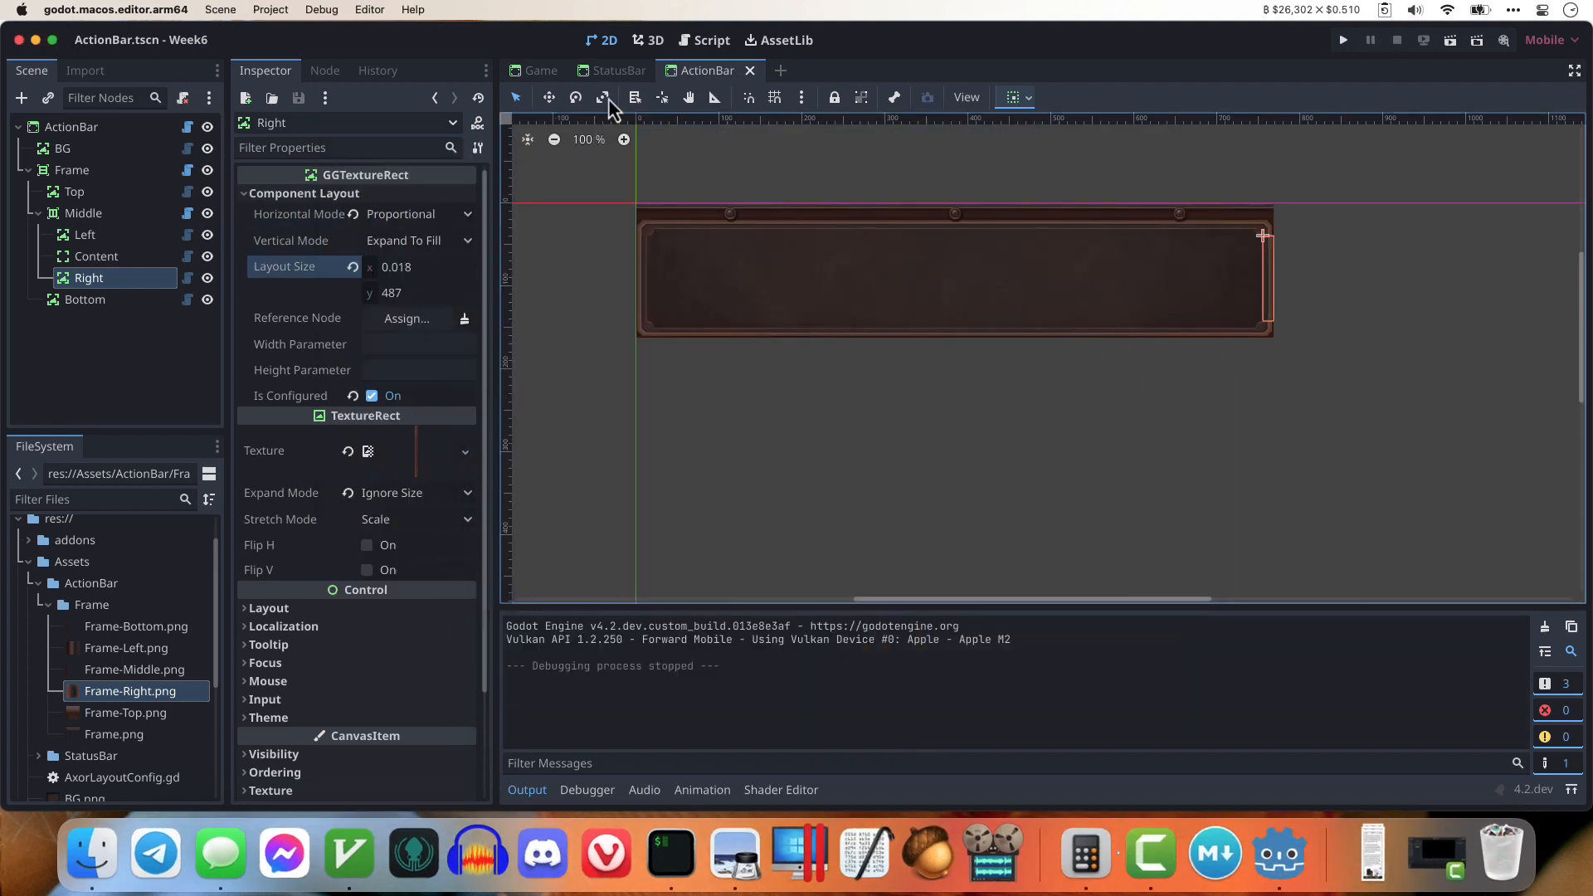
Step: In the Game scene, instantiate the ActionBar scene under Layout and delete the bottom ColorRect placeholder
{"action": "left_click", "coordinate": [539, 70]}
{"action": "left_click", "coordinate": [78, 172]}
{"action": "key", "text": "super+a"}
{"action": "key", "text": "Escape"}
{"action": "right_click", "coordinate": [80, 172]}
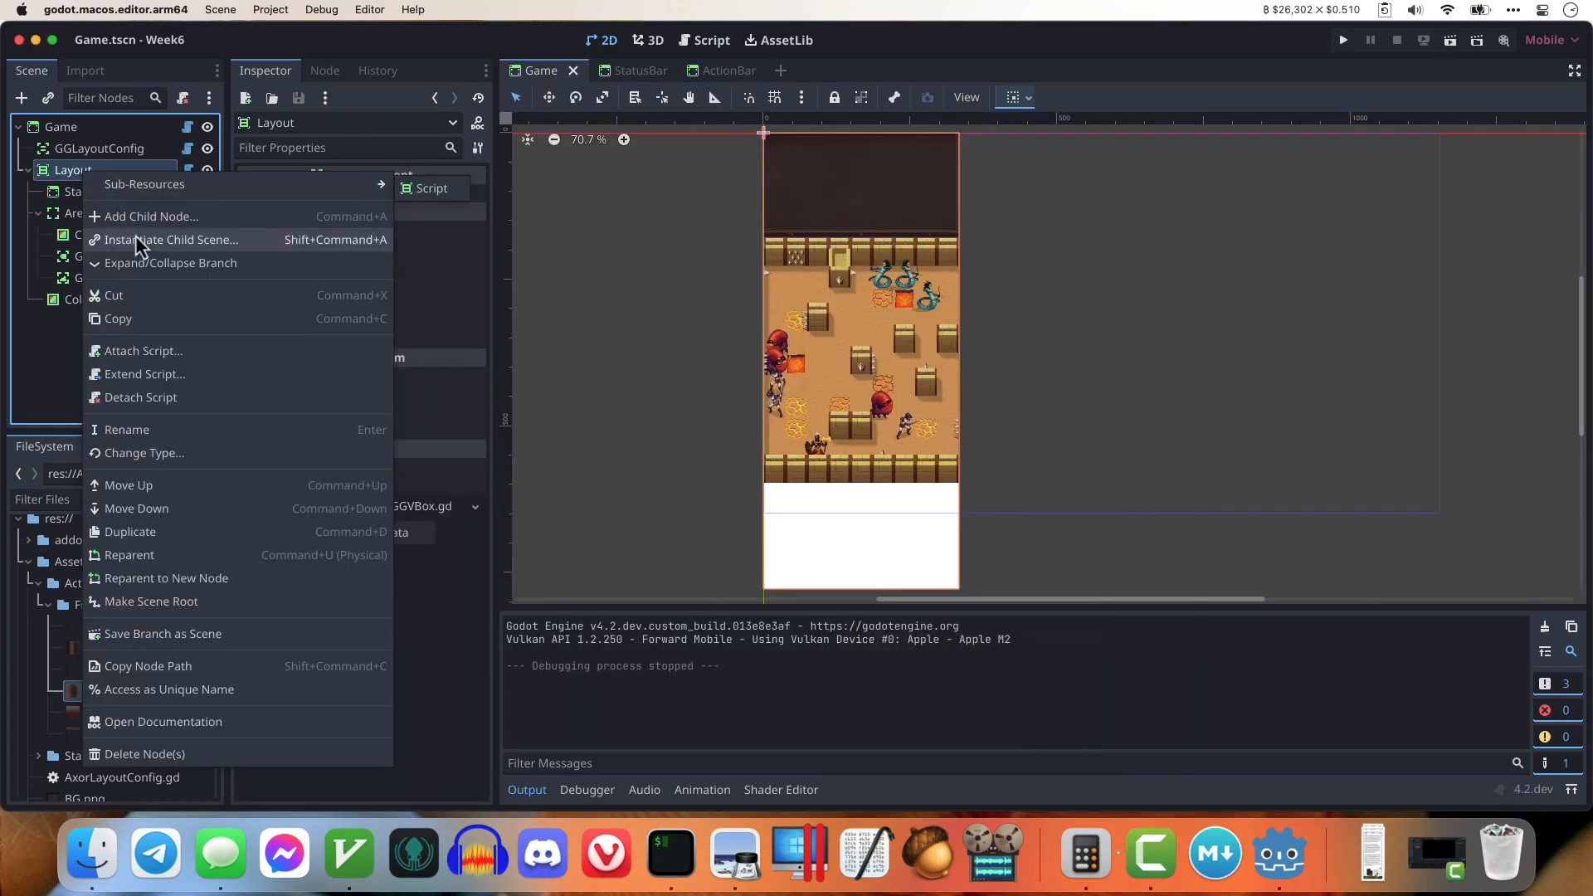
{"action": "left_click", "coordinate": [136, 237]}
{"action": "double_click", "coordinate": [652, 385]}
{"action": "left_click", "coordinate": [151, 303]}
{"action": "key", "text": "Delete"}
Step: Run the project and resize its window to check the status bar, arena and action bar layout
{"action": "key", "text": "super+r"}
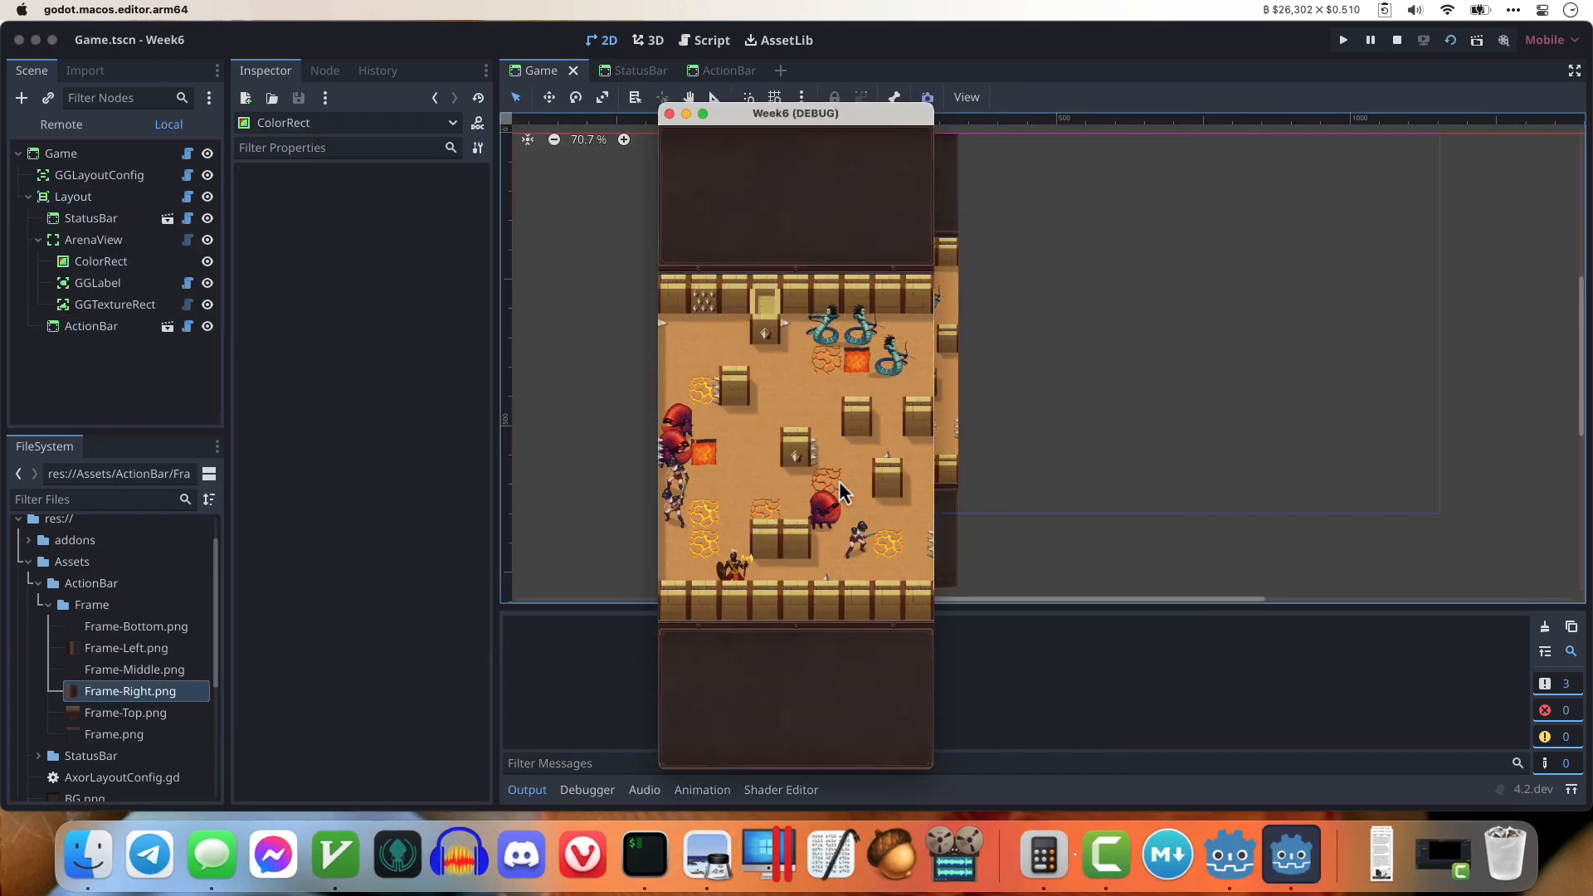
{"action": "left_click_drag", "start_coordinate": [928, 770], "coordinate": [1079, 676]}
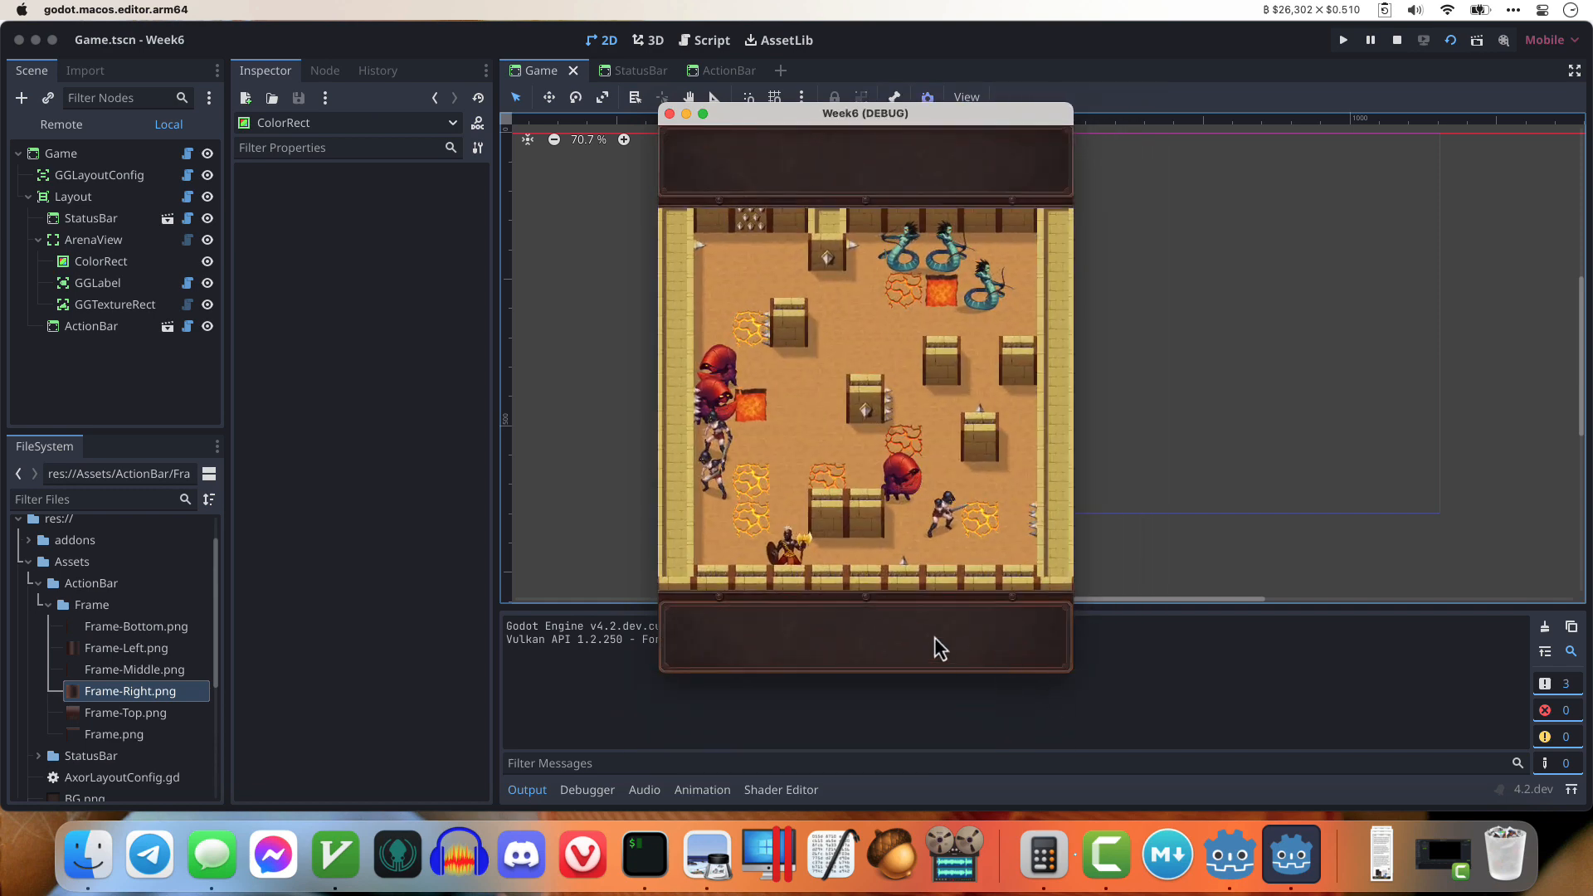
{"action": "key", "text": "super+q"}
{"action": "left_click", "coordinate": [96, 213]}
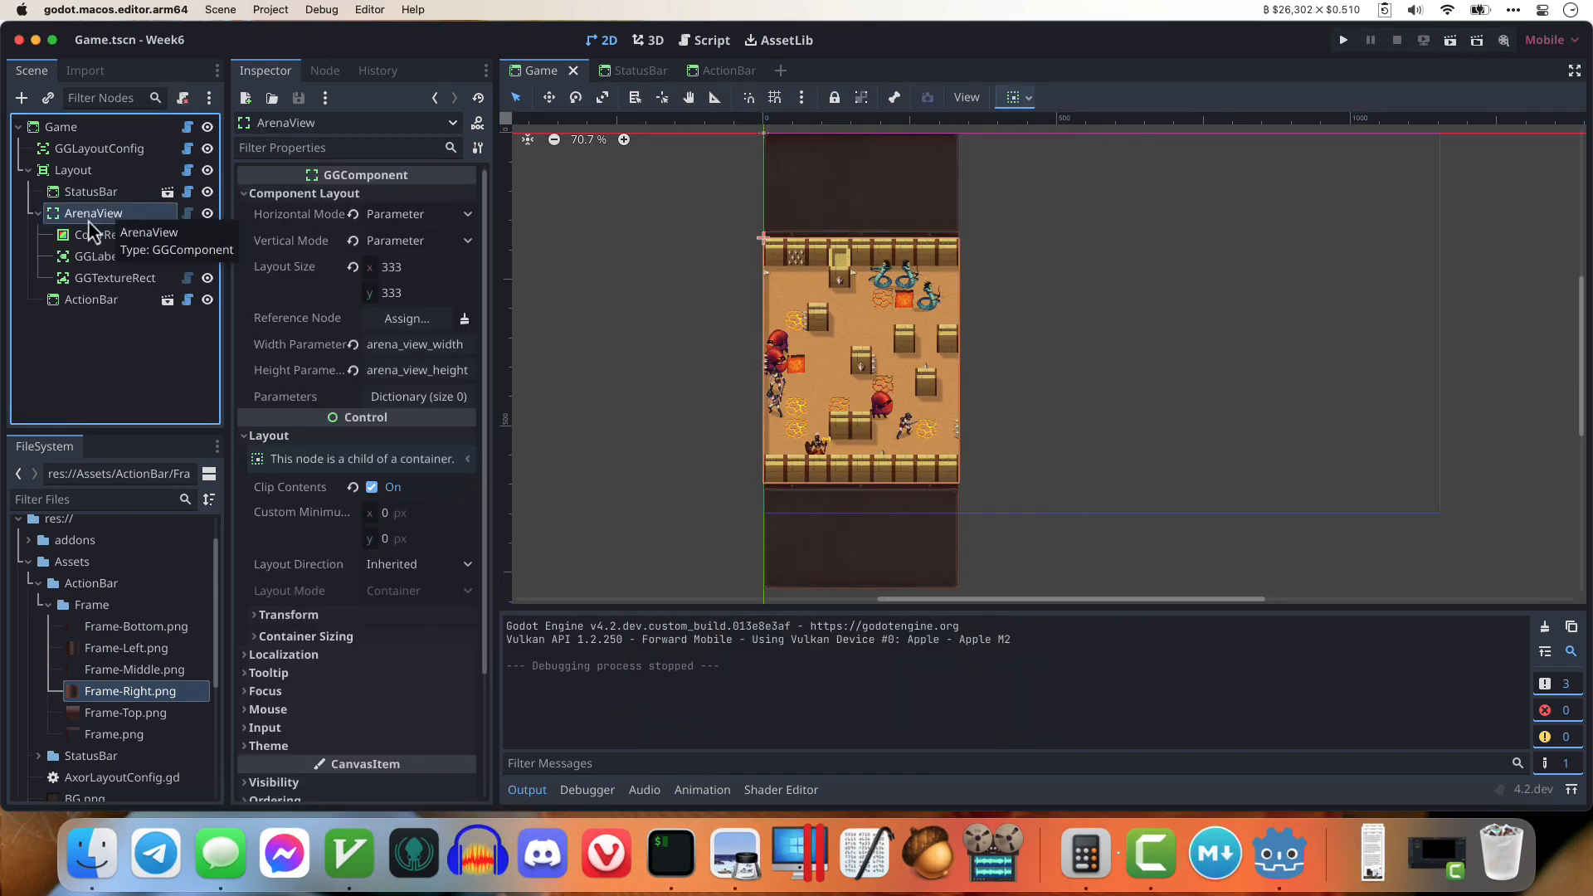
Step: Switch to the StatusBar scene, inspect the Content node's area, and collapse Frame's branch
{"action": "left_click", "coordinate": [631, 70]}
{"action": "left_click", "coordinate": [780, 352]}
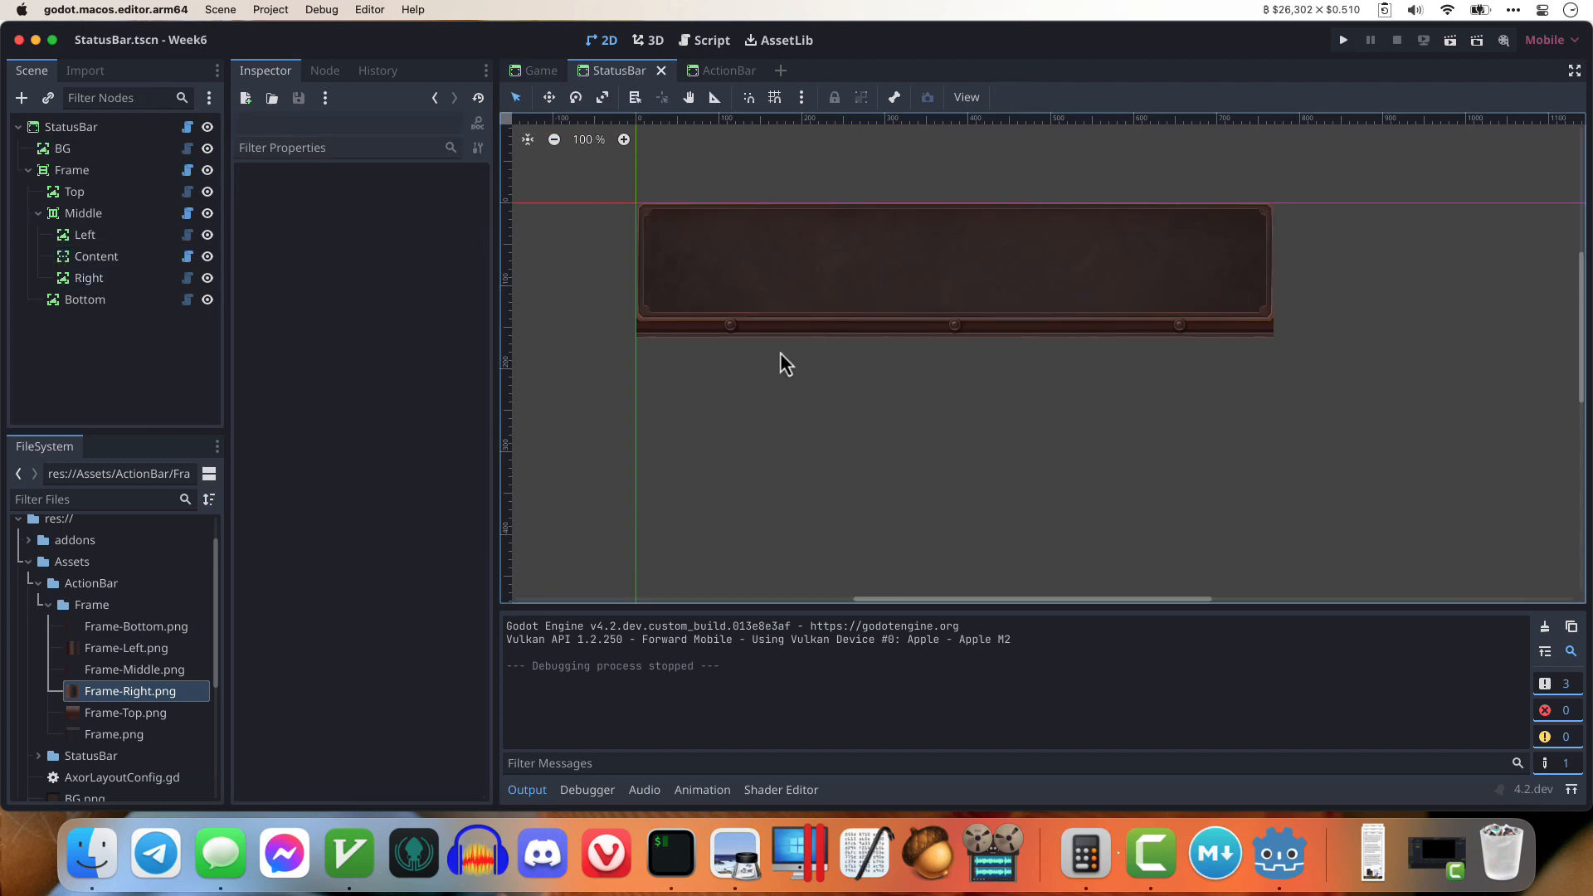
{"action": "left_click", "coordinate": [109, 258]}
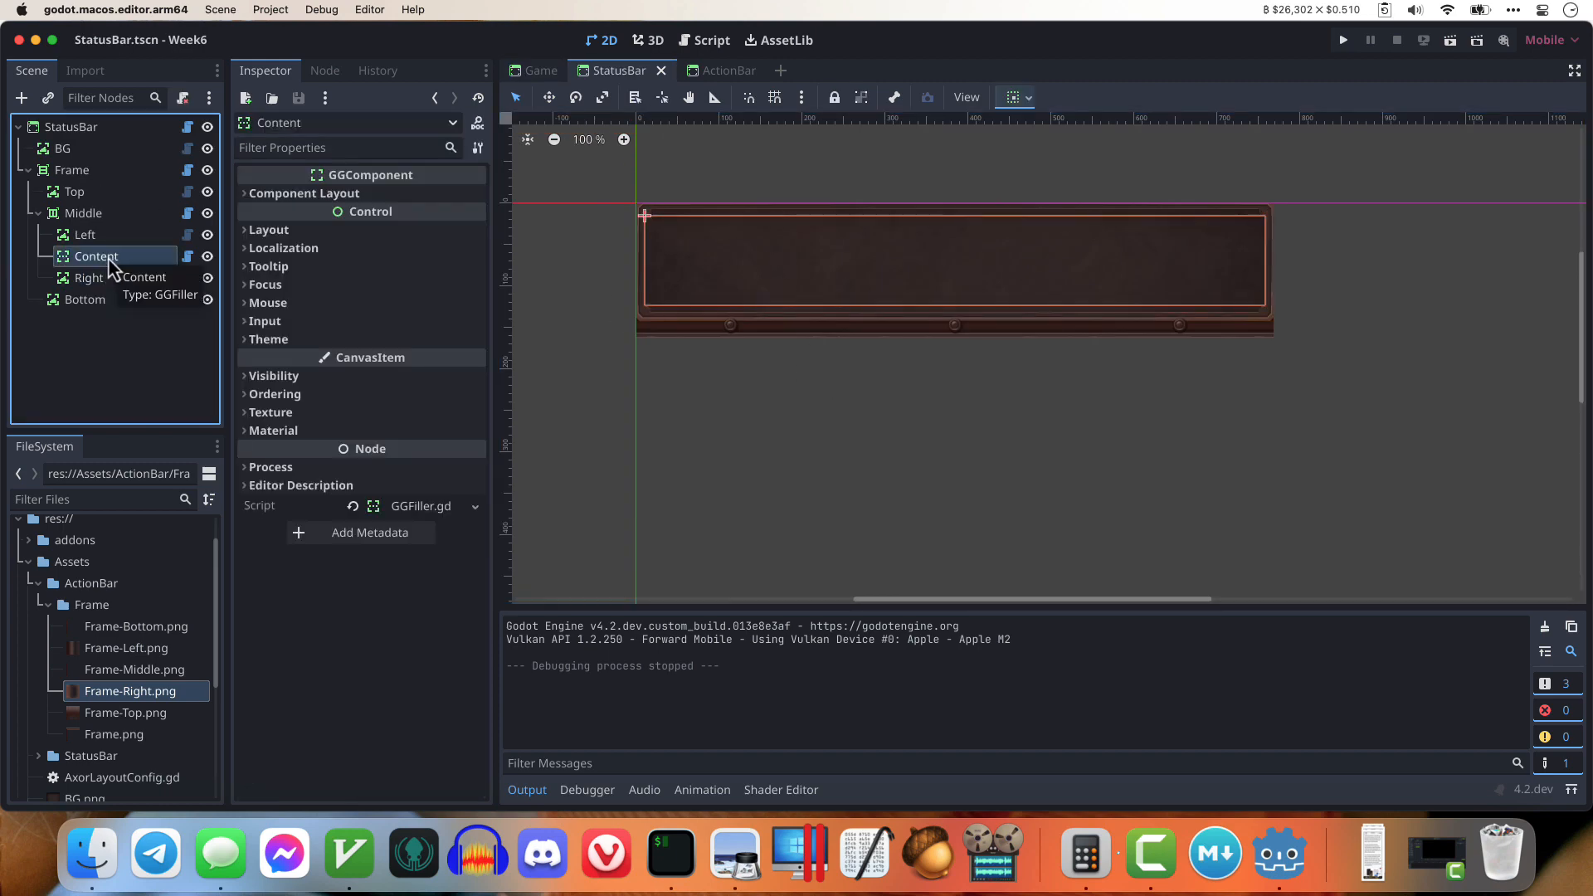
{"action": "left_click", "coordinate": [68, 171]}
{"action": "left_click", "coordinate": [28, 171]}
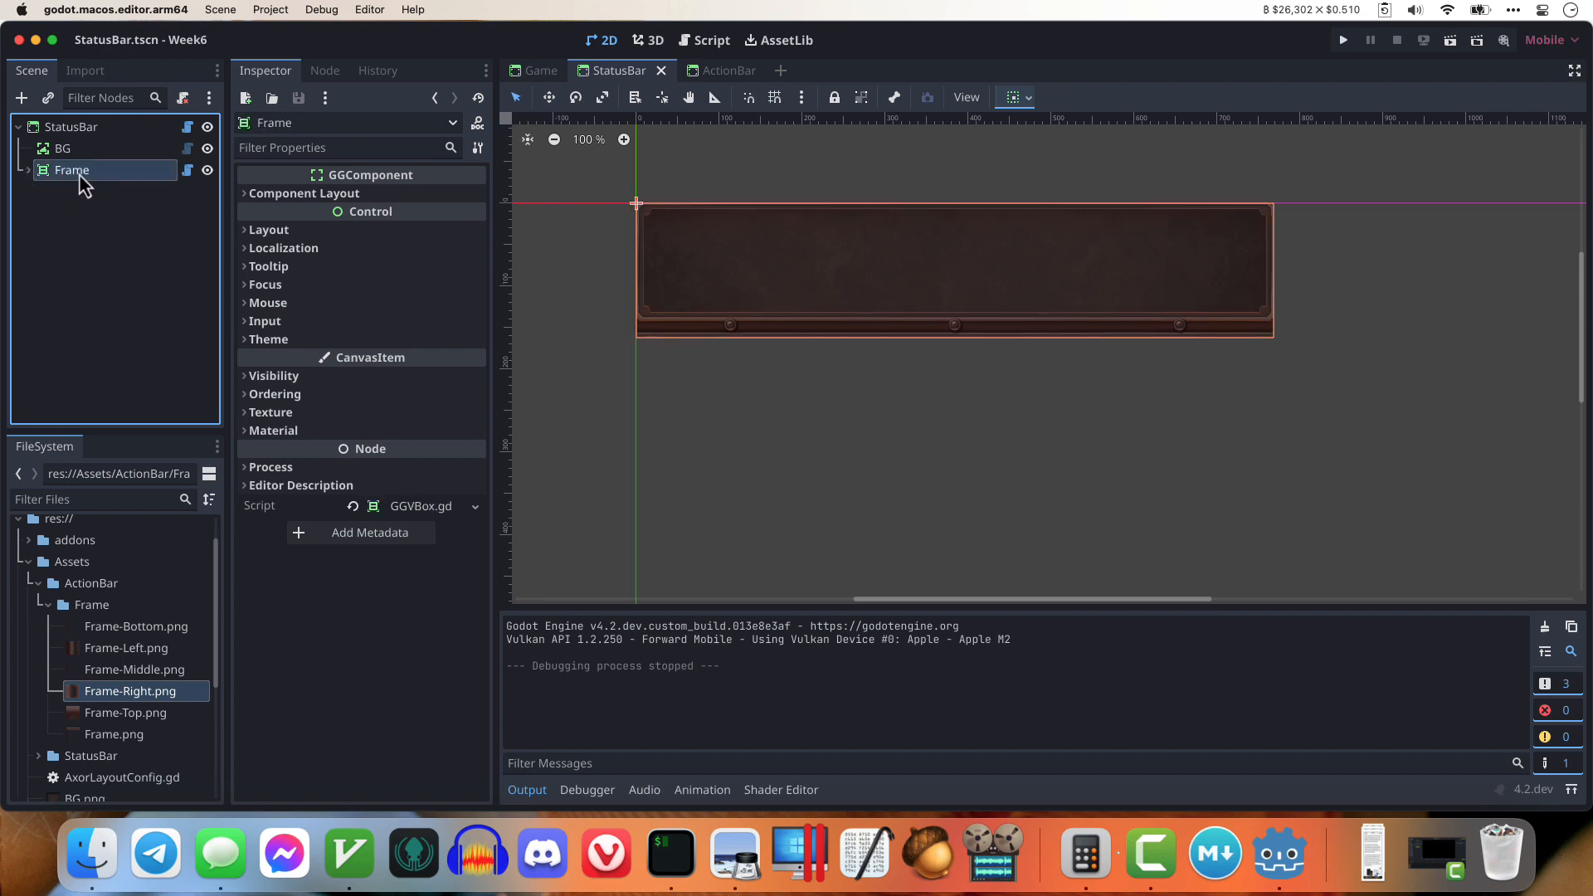
Step: Add a GGVBox under the StatusBar root and name it FadeExcessTopFromBlack
{"action": "left_click", "coordinate": [71, 128]}
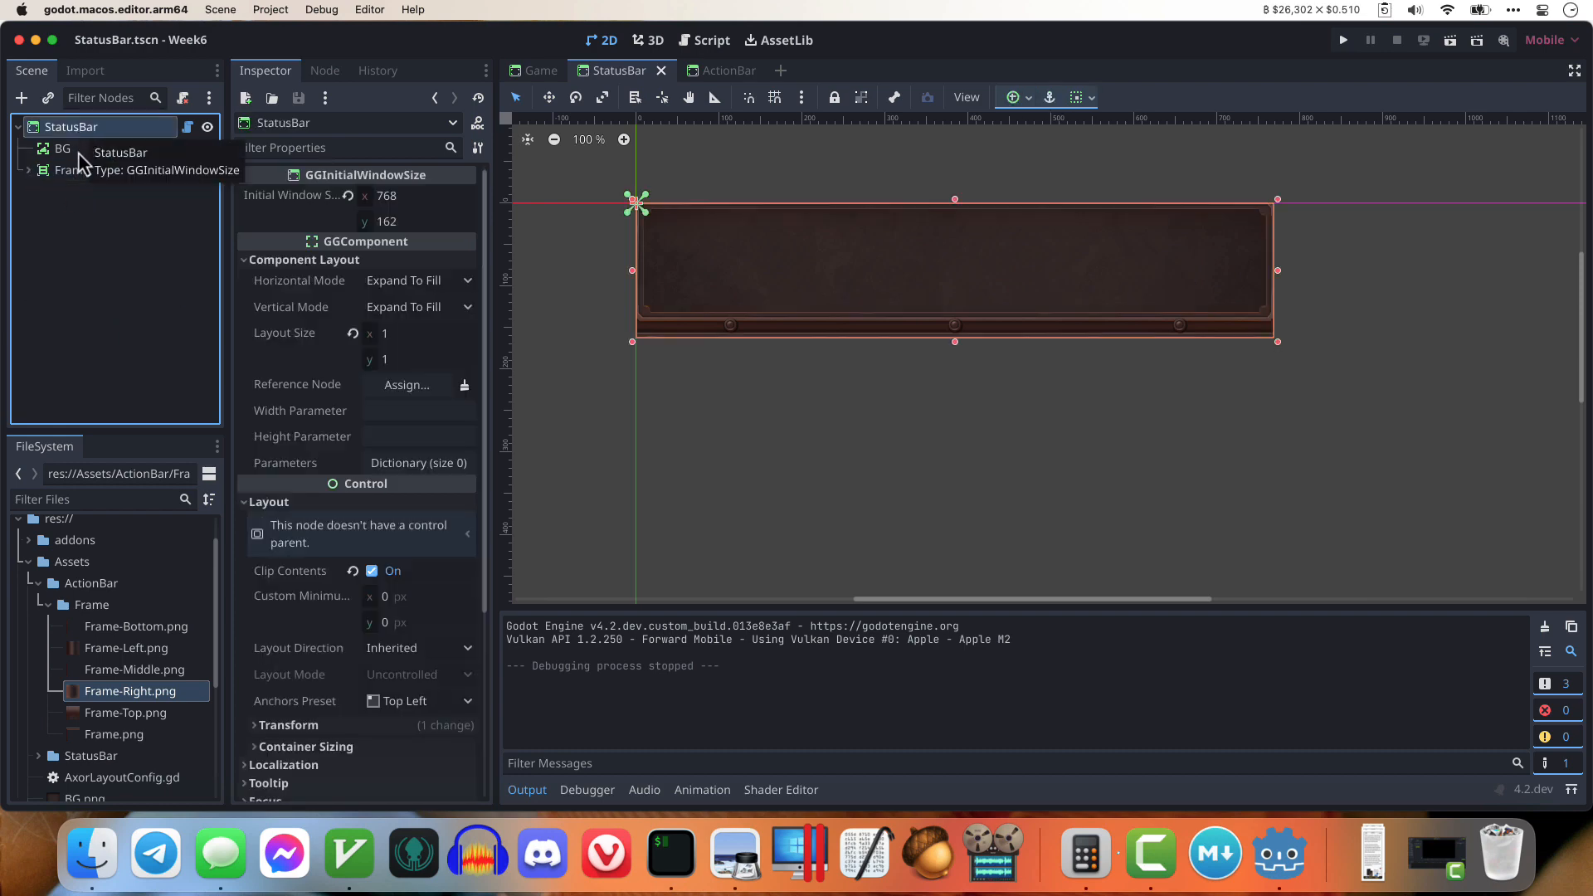
{"action": "key", "text": "ctrl+a"}
{"action": "type", "text": "ggv"}
{"action": "key", "text": "Return"}
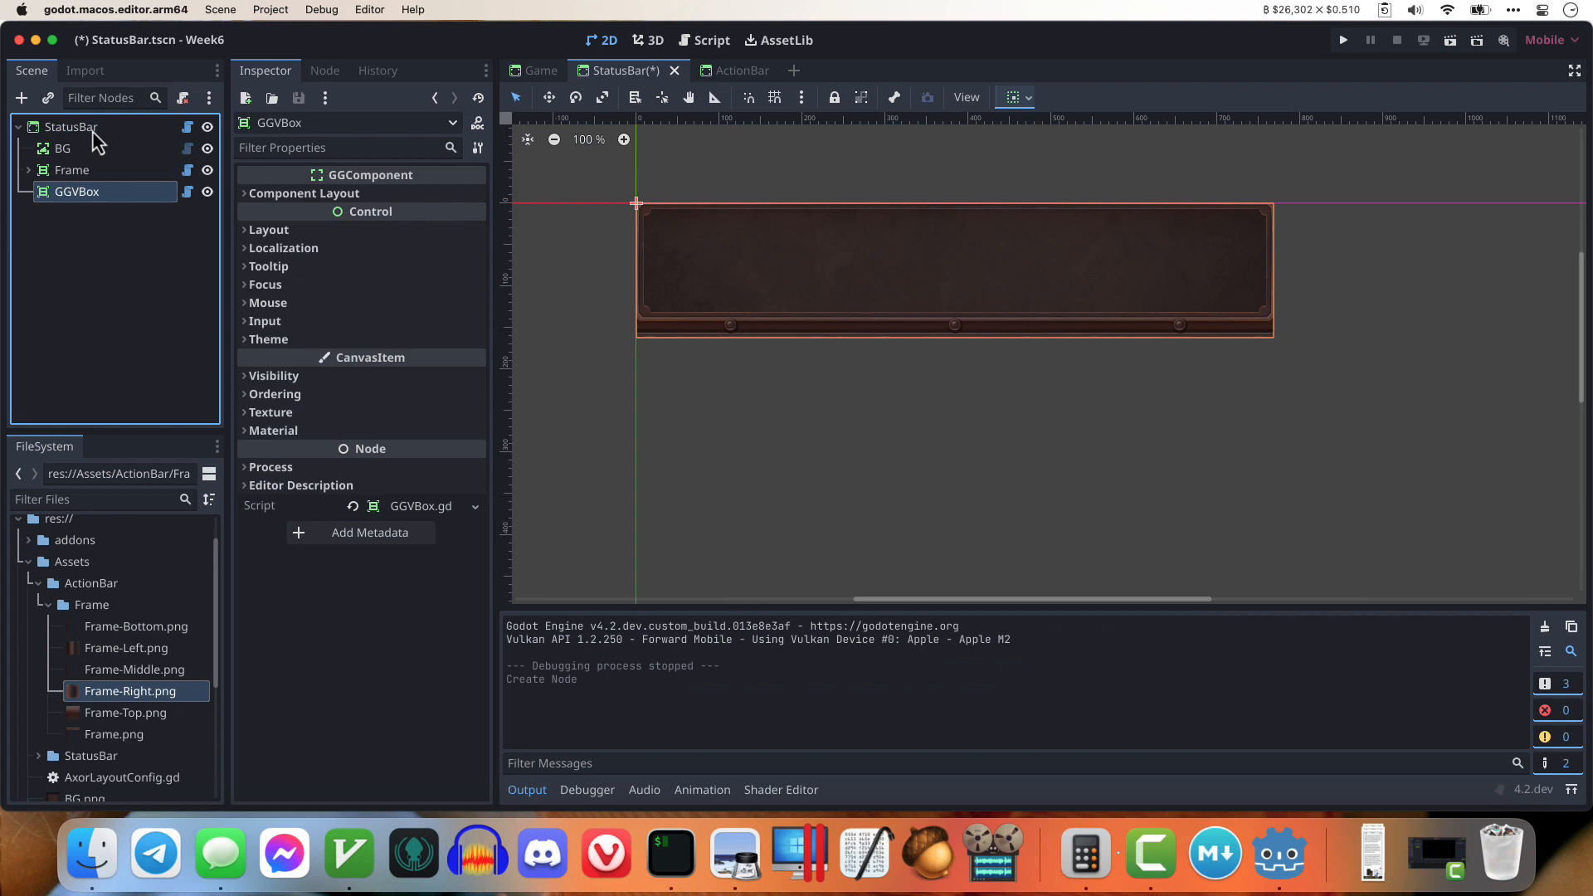
{"action": "key", "text": "F2"}
{"action": "type", "text": "Fade"}
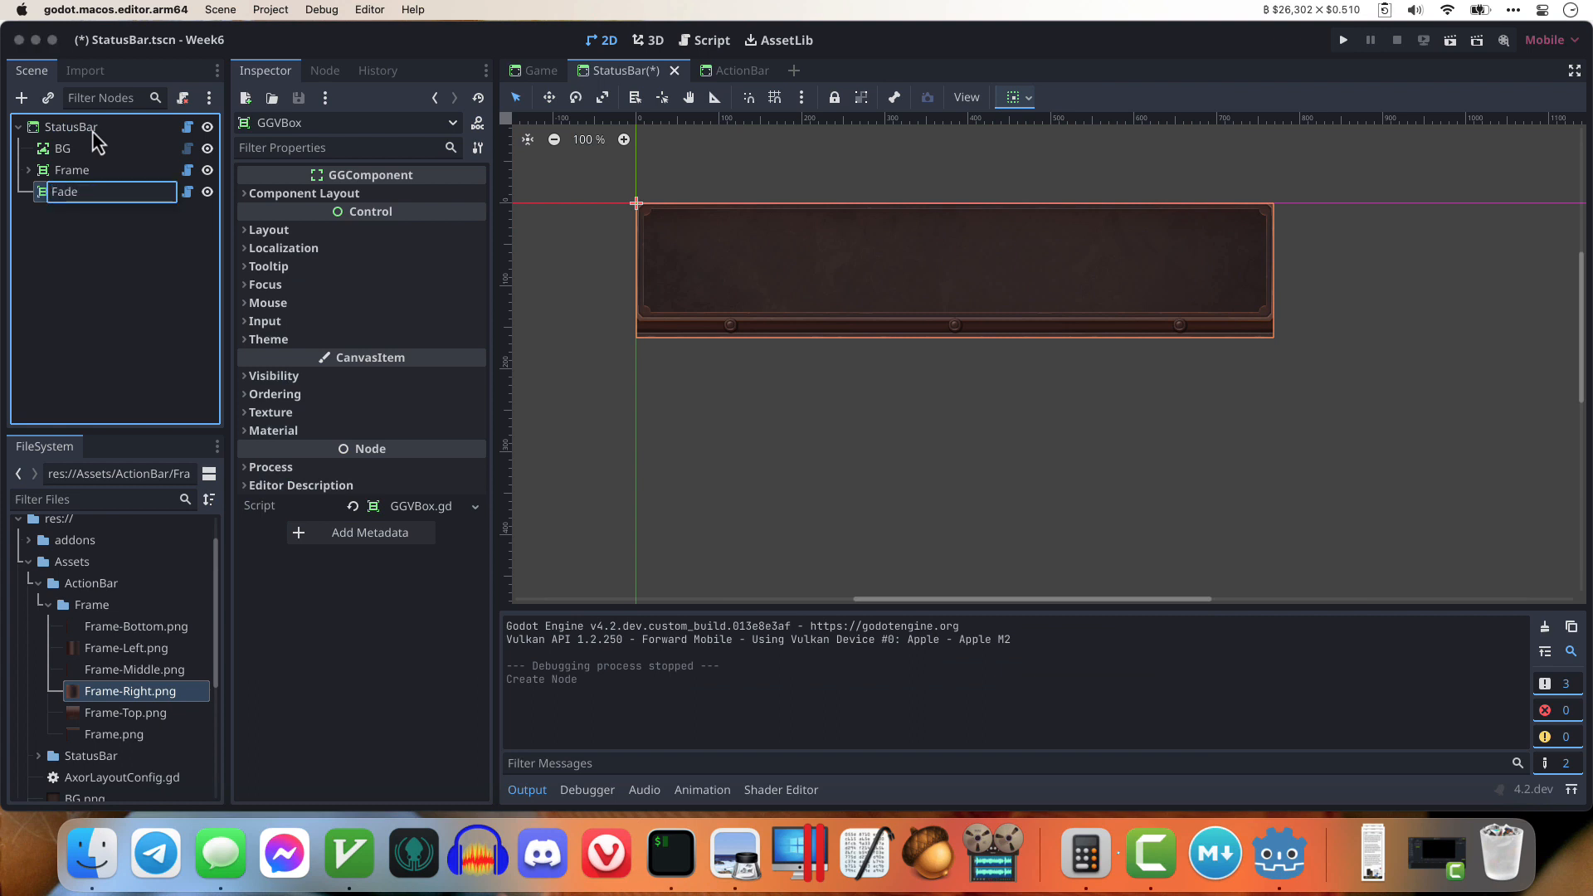
{"action": "type", "text": "ExcessTopFromBlack"}
{"action": "key", "text": "Return"}
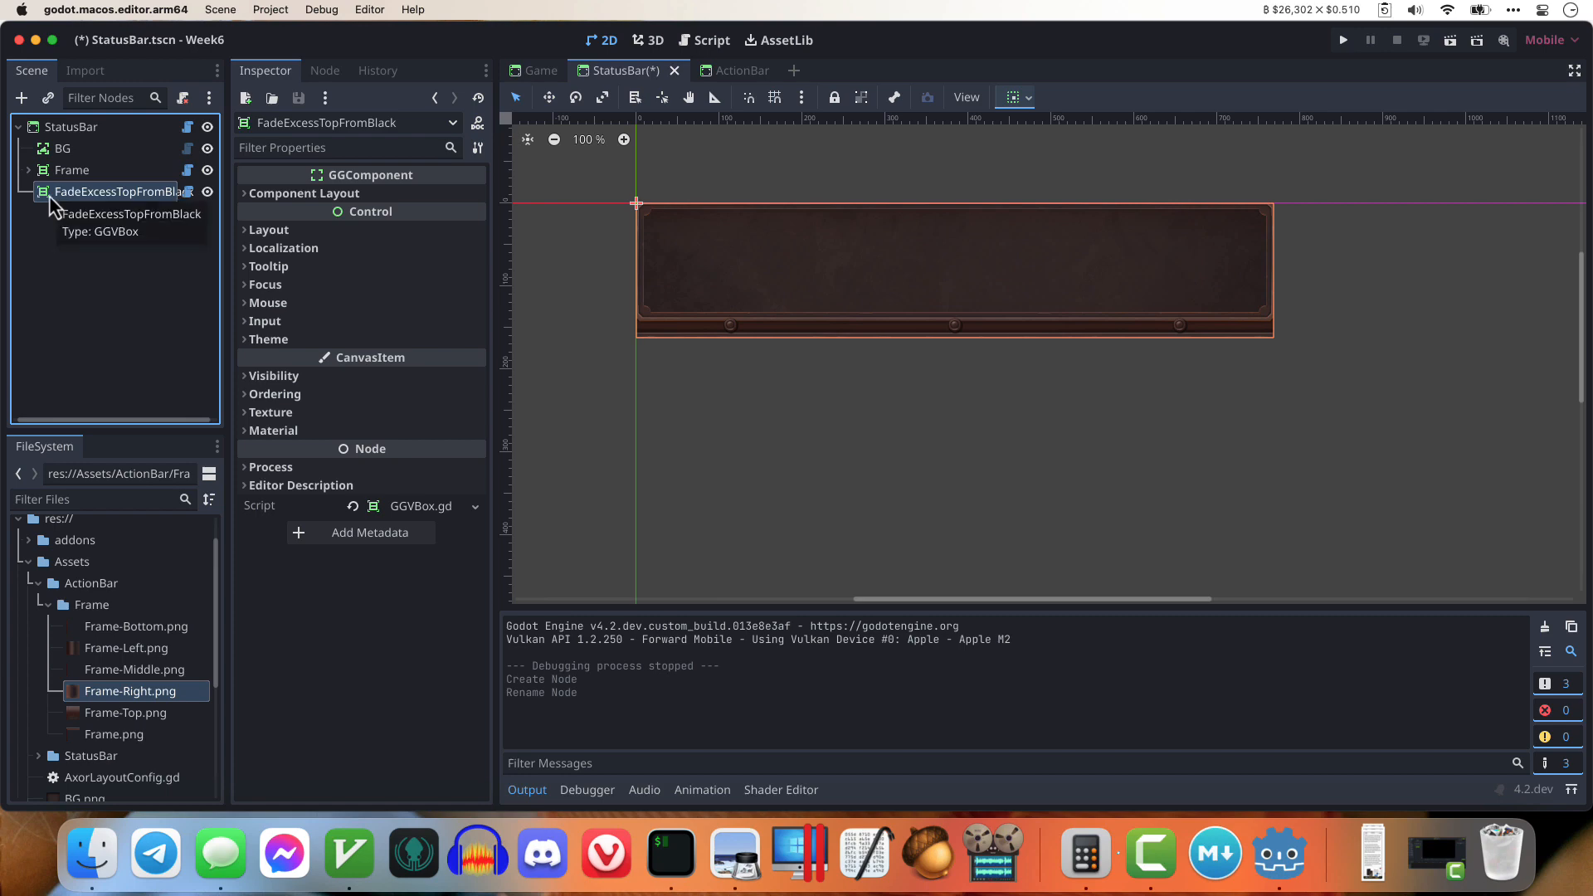
Step: Add a GGTextureRect and a GGFiller as children of FadeExcessTopFromBlack
{"action": "key", "text": "super+a"}
{"action": "type", "text": "ggt"}
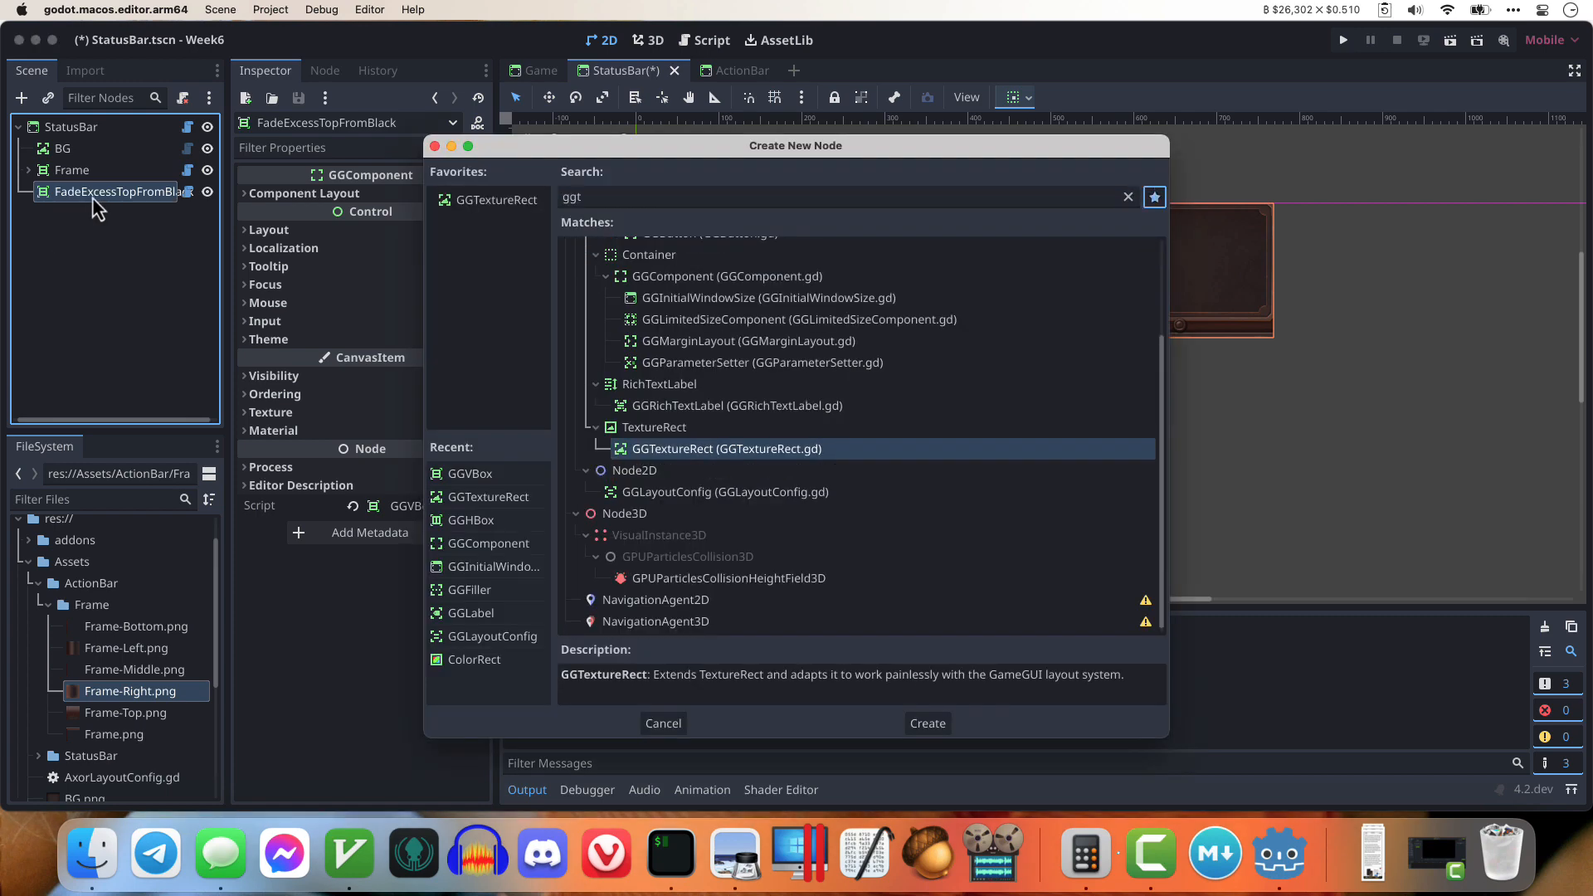
{"action": "double_click", "coordinate": [741, 449]}
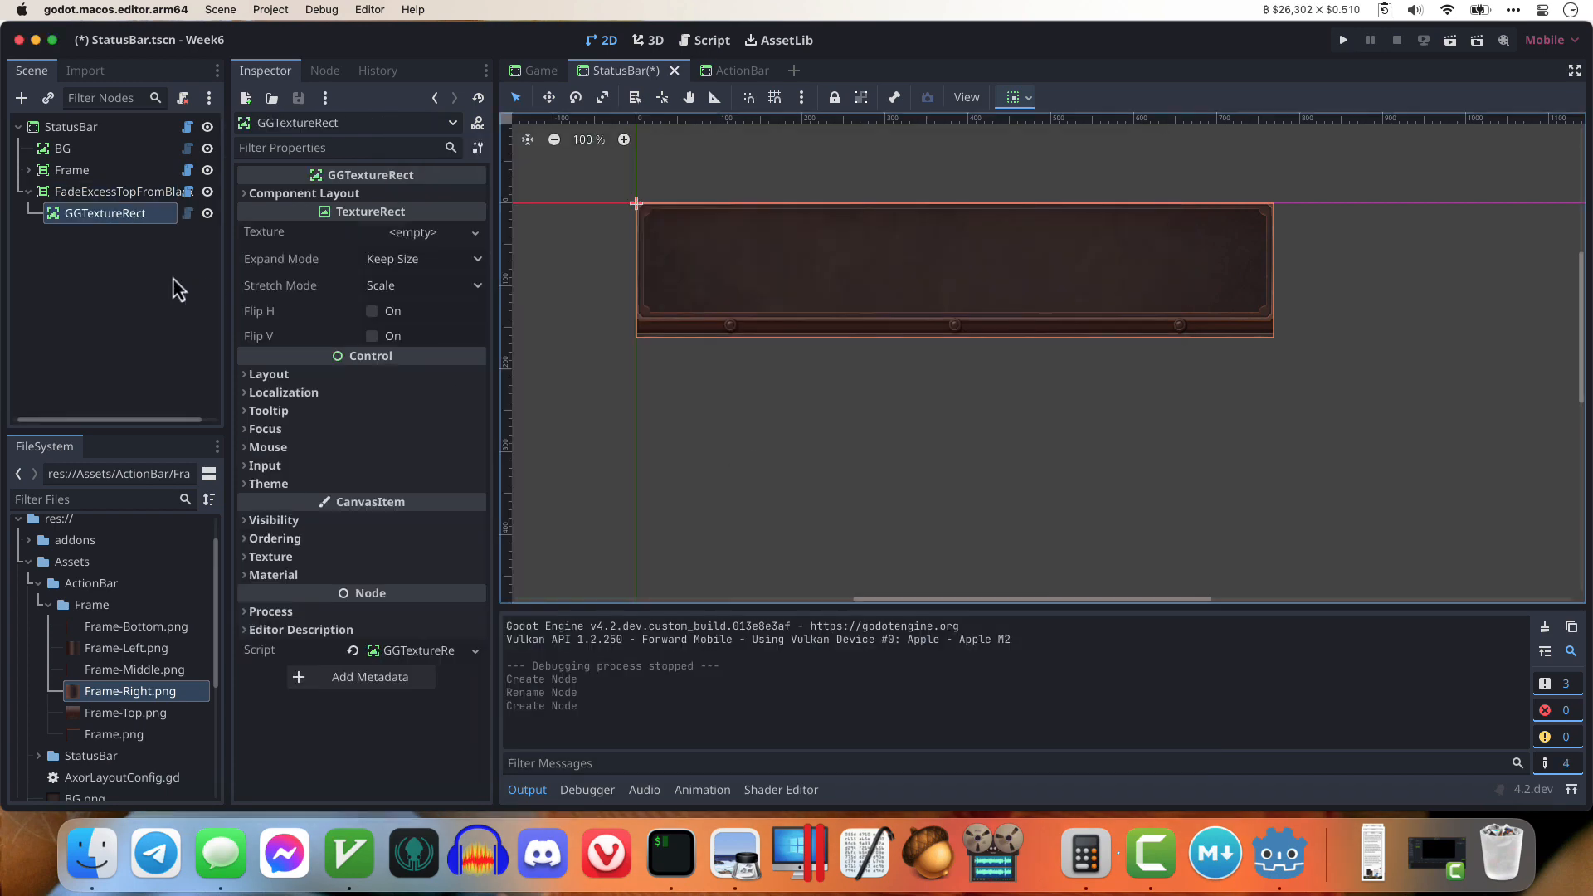
{"action": "left_click", "coordinate": [137, 190]}
{"action": "key", "text": "super+a"}
{"action": "key", "text": "BackSpace"}
{"action": "type", "text": "f"}
{"action": "key", "text": "Return"}
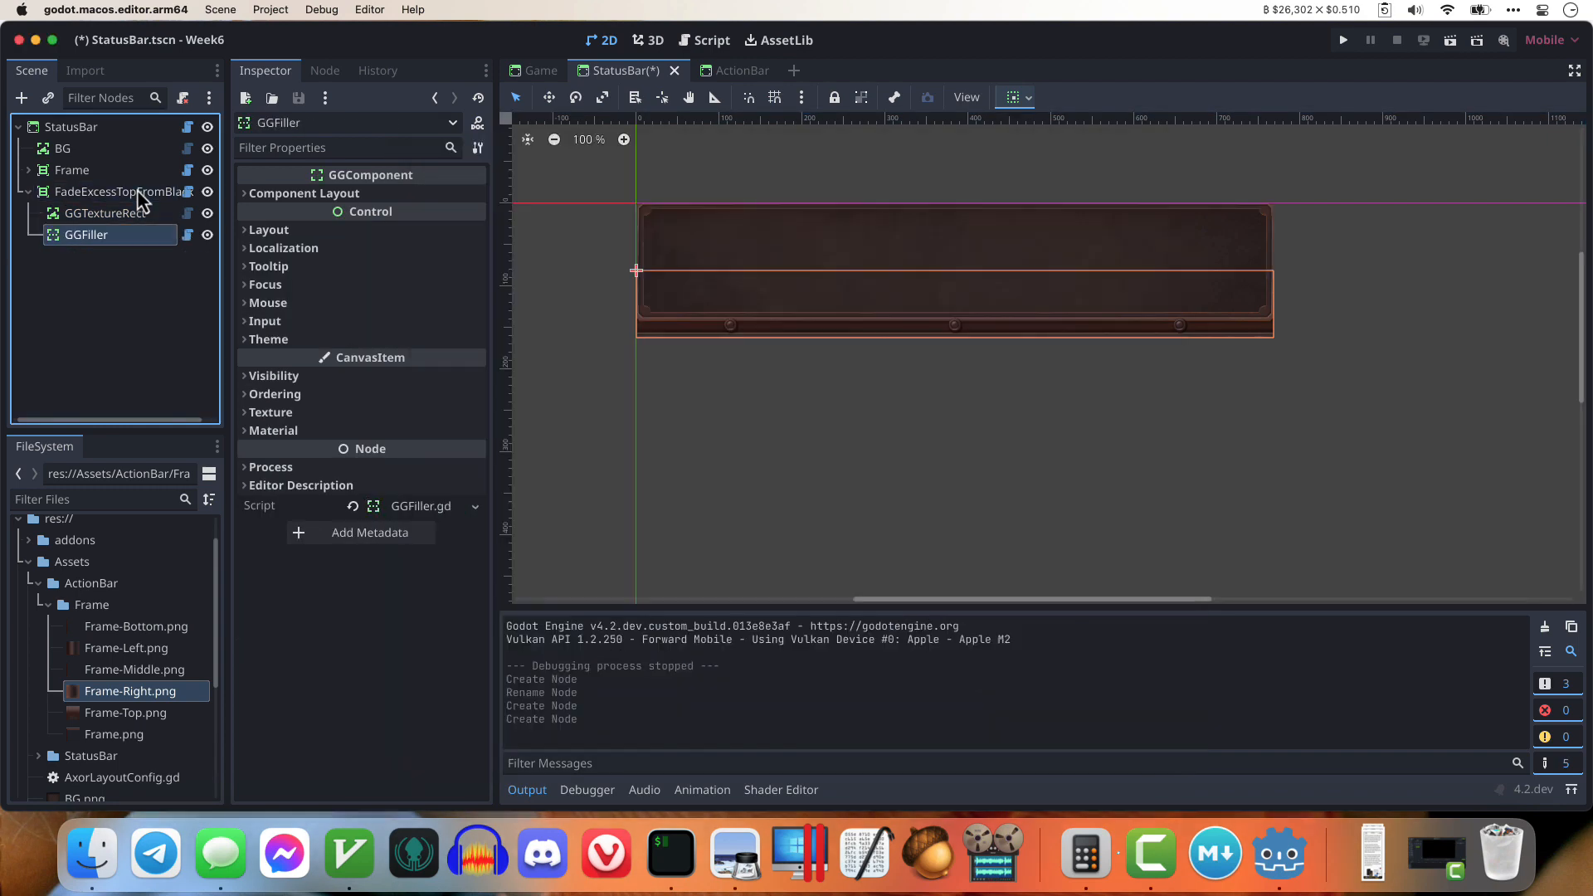
Step: Assign FadeFromBlack.png as the texture of the GGTextureRect under FadeExcessTopFromBlack
{"action": "left_click", "coordinate": [123, 215]}
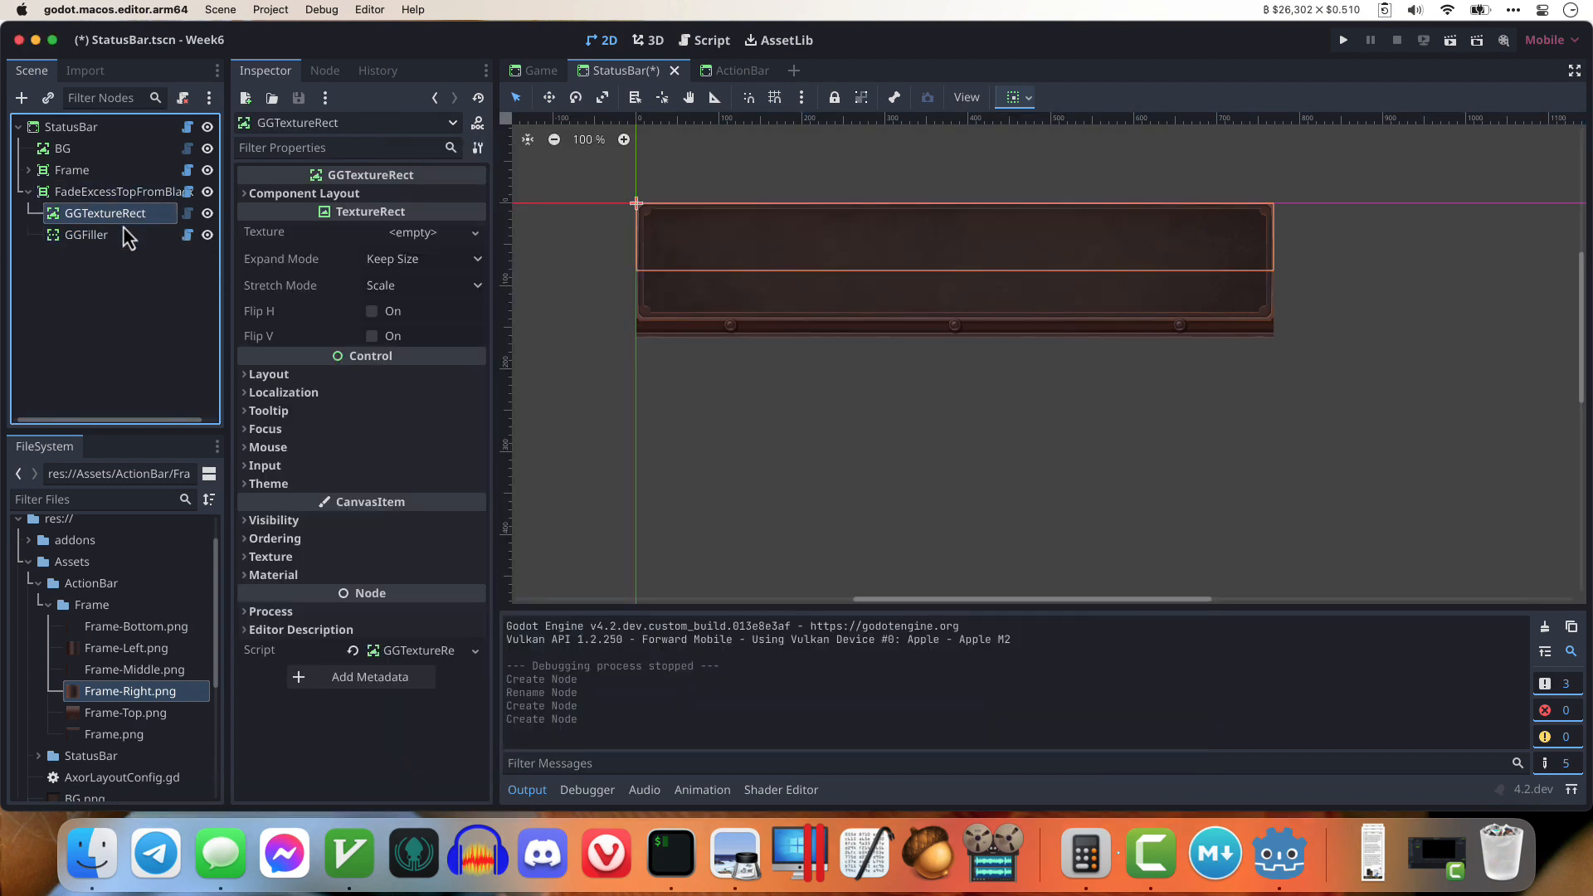
{"action": "left_click", "coordinate": [123, 232]}
{"action": "left_click", "coordinate": [136, 214]}
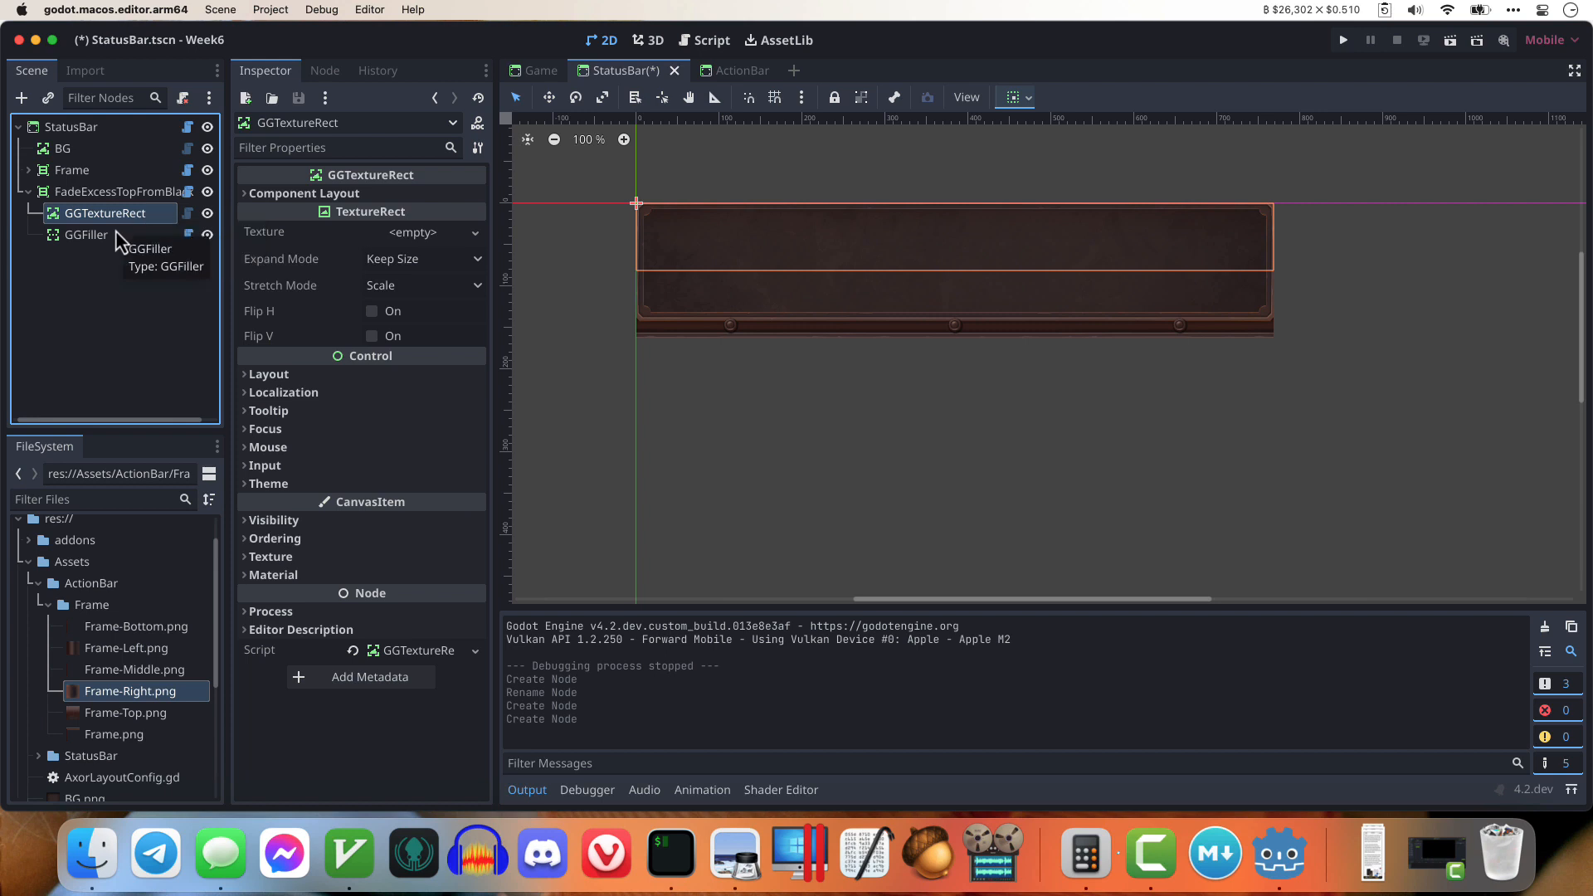
{"action": "scroll", "coordinate": [119, 744], "scroll_direction": "down", "scroll_amount": 3}
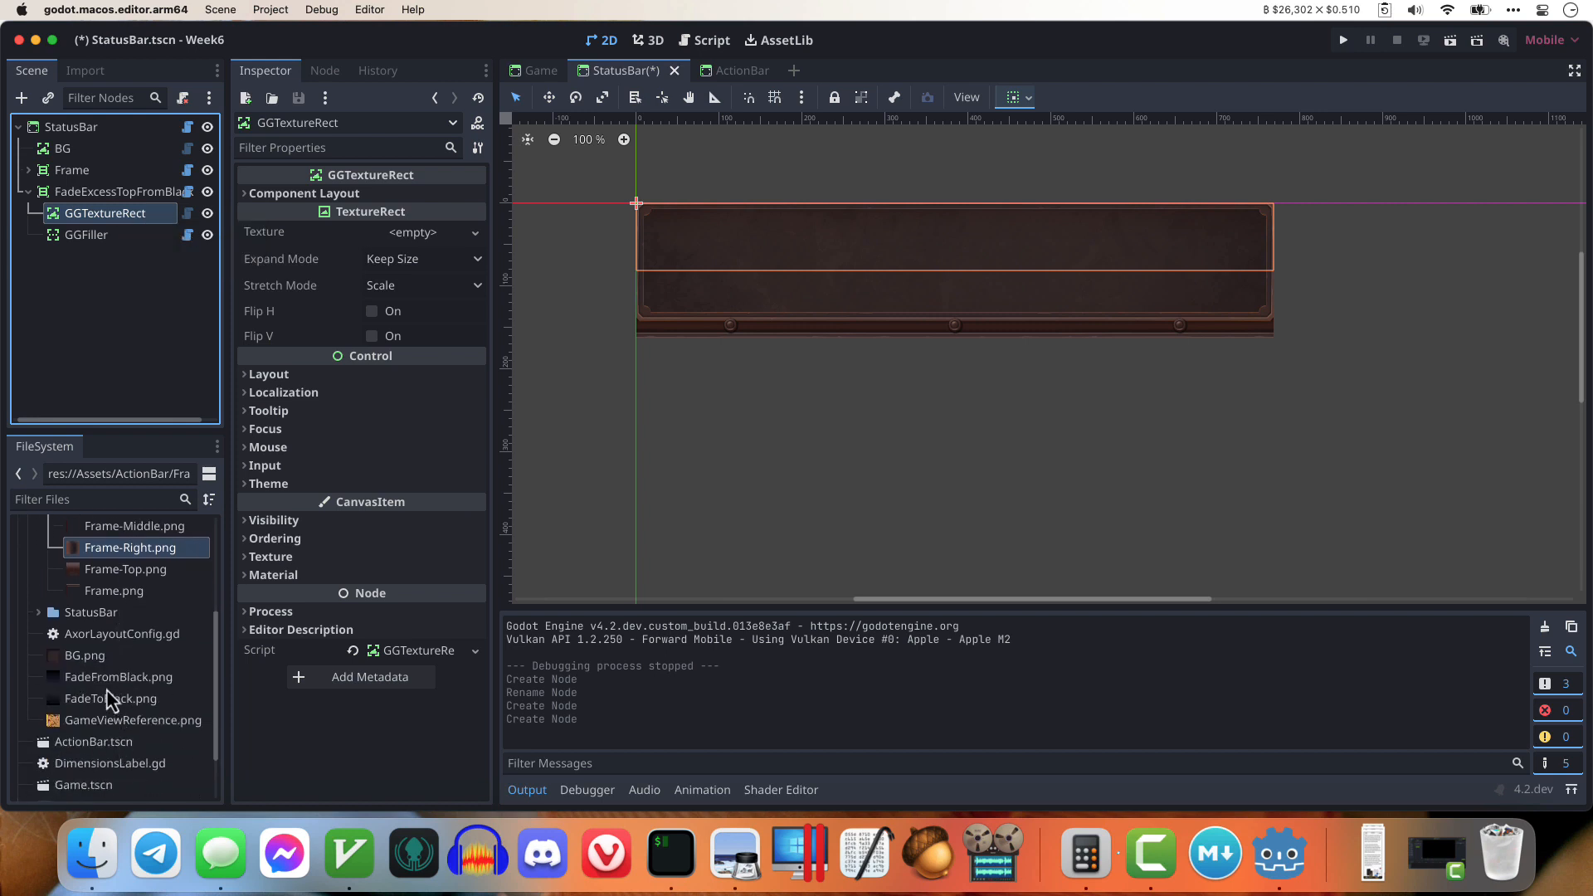
{"action": "left_click", "coordinate": [94, 677]}
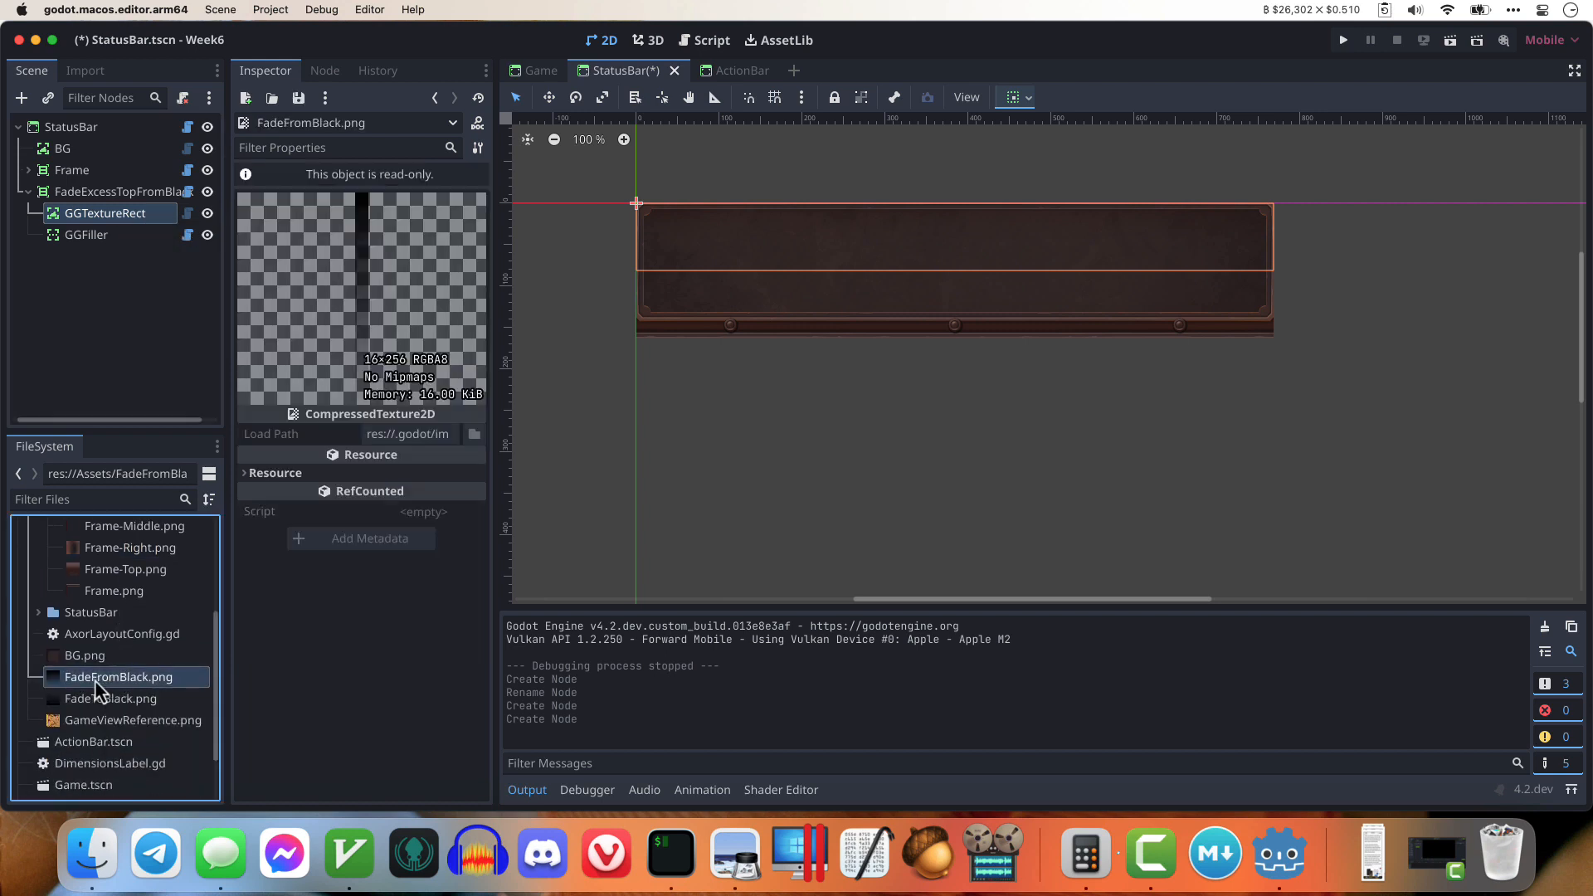
{"action": "left_click", "coordinate": [108, 214]}
{"action": "left_click_drag", "start_coordinate": [107, 682], "coordinate": [407, 247]}
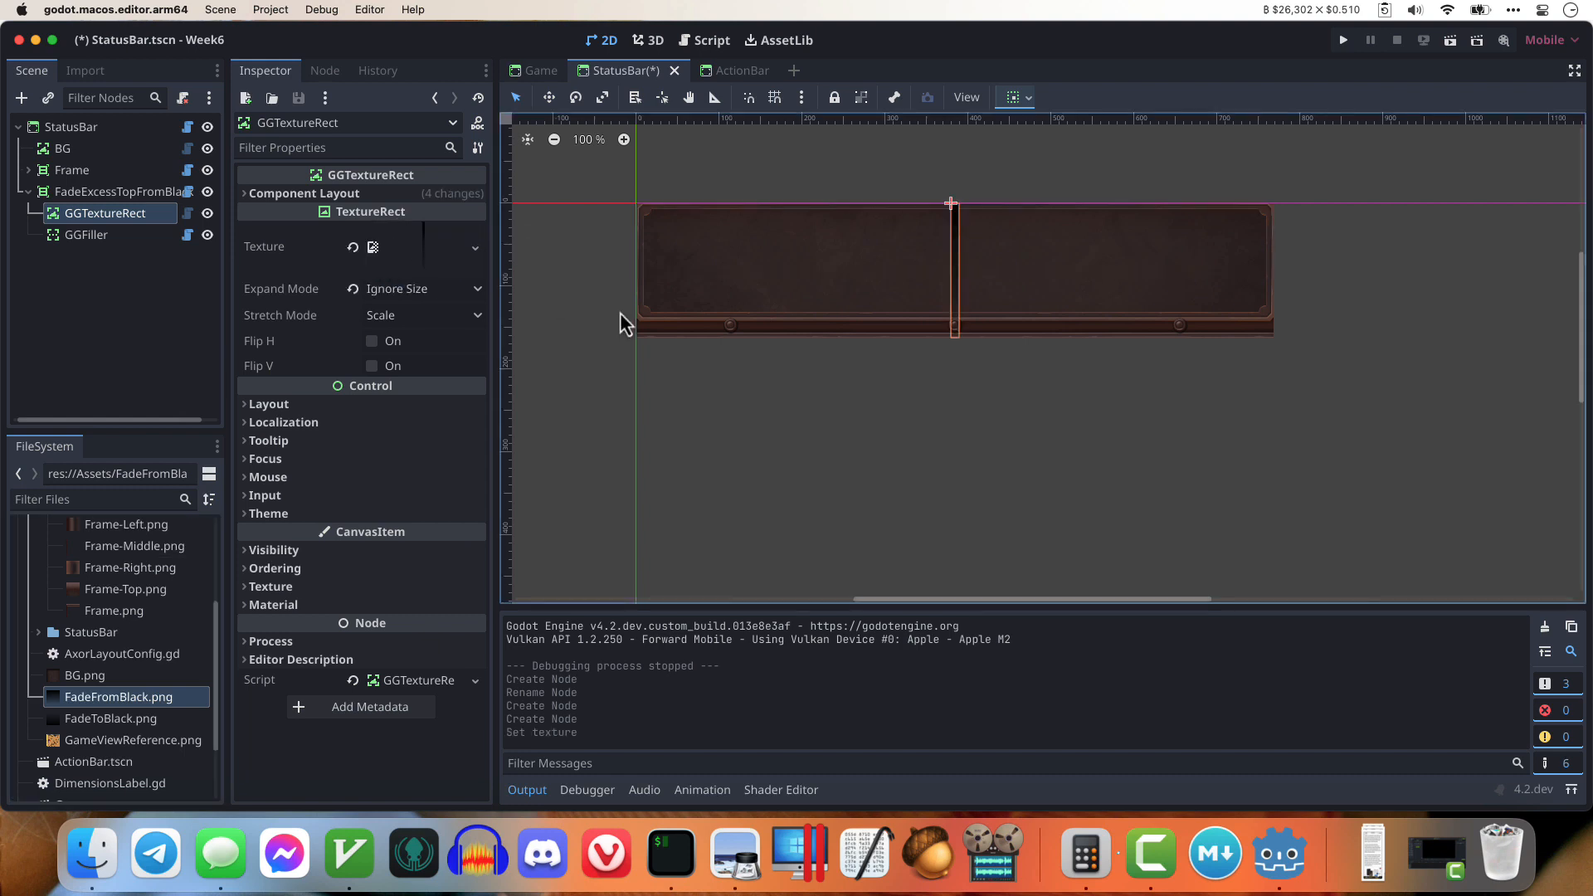
Step: Set the fade GGTextureRect's Horizontal Mode and Vertical Mode to Expand To Fill
{"action": "left_click", "coordinate": [352, 195]}
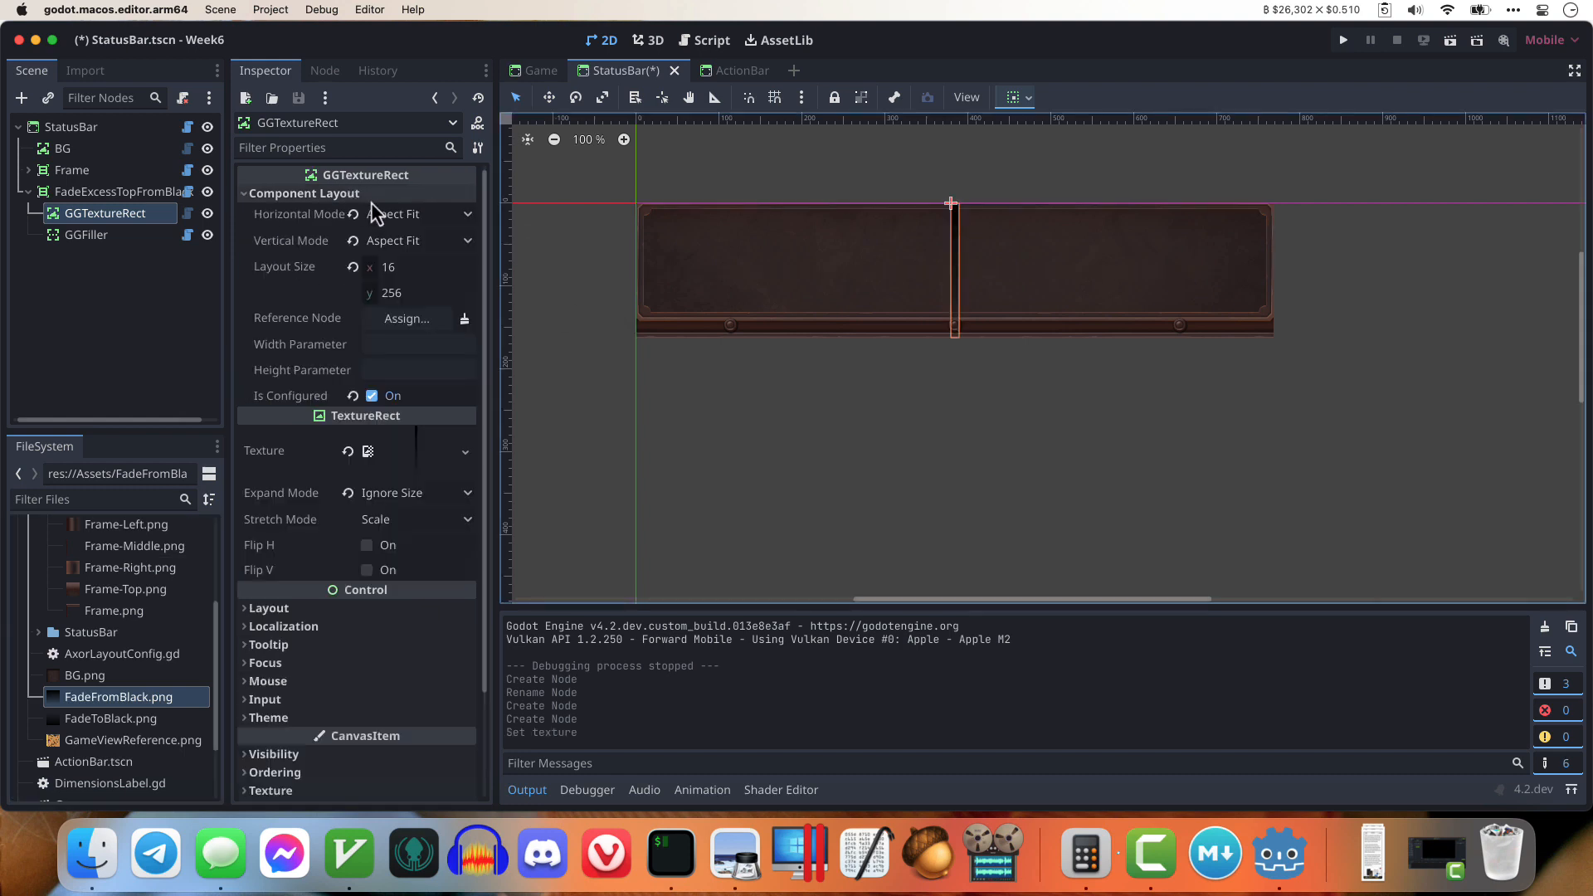
{"action": "left_click", "coordinate": [418, 219]}
{"action": "left_click", "coordinate": [415, 246]}
{"action": "left_click", "coordinate": [419, 241]}
{"action": "left_click", "coordinate": [425, 267]}
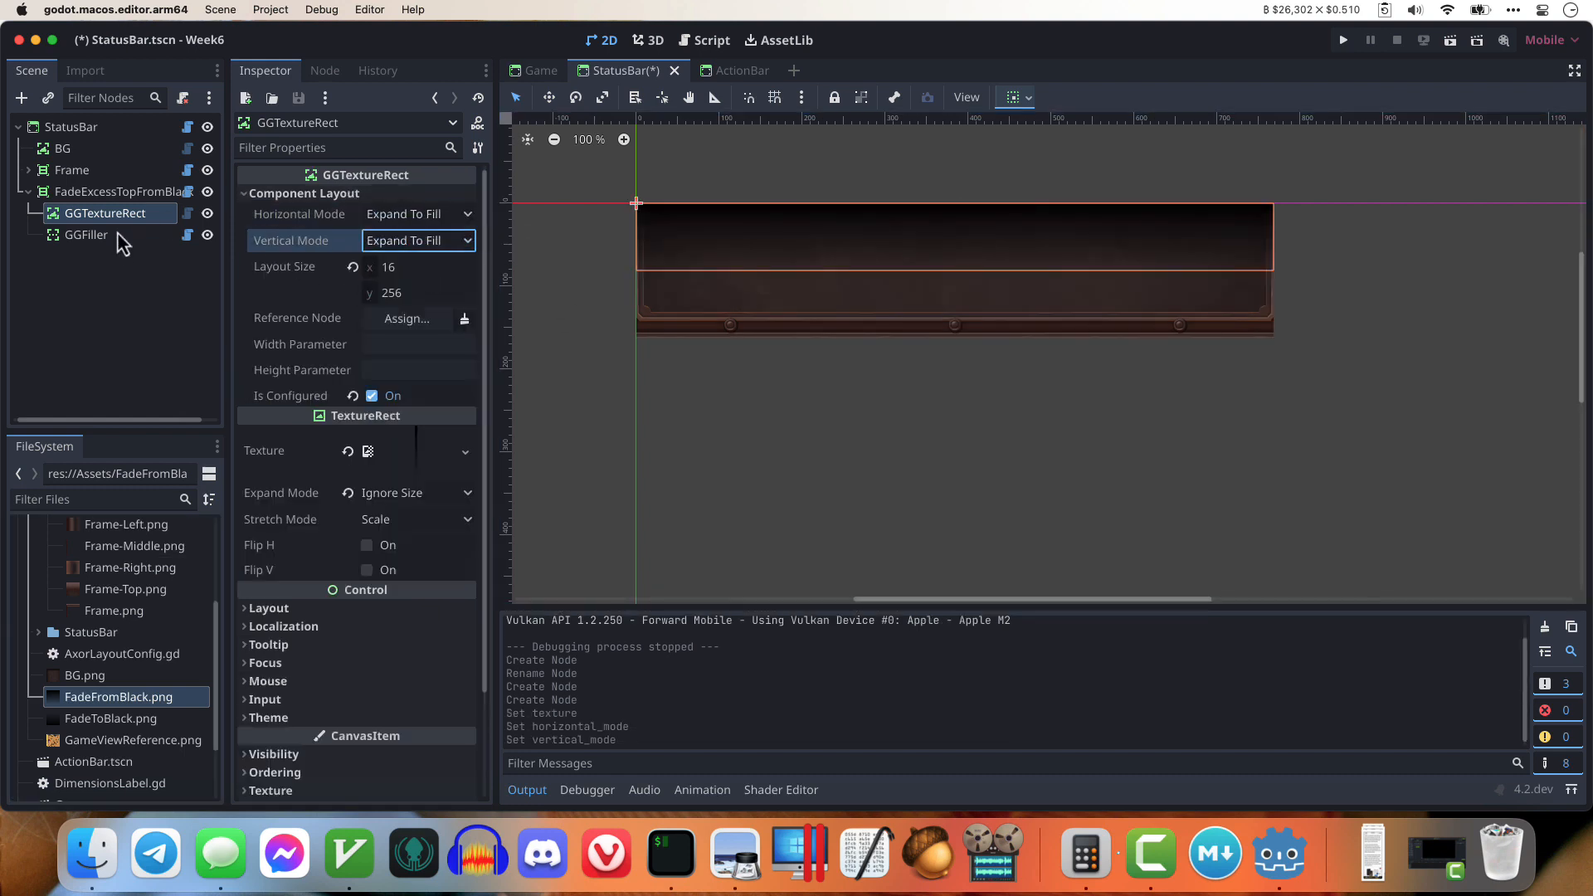
Step: Resize the StatusBar root to 768 × 216 and to 768 × 77 to test the fade, undoing each resize
{"action": "left_click", "coordinate": [117, 234]}
{"action": "left_click", "coordinate": [531, 348]}
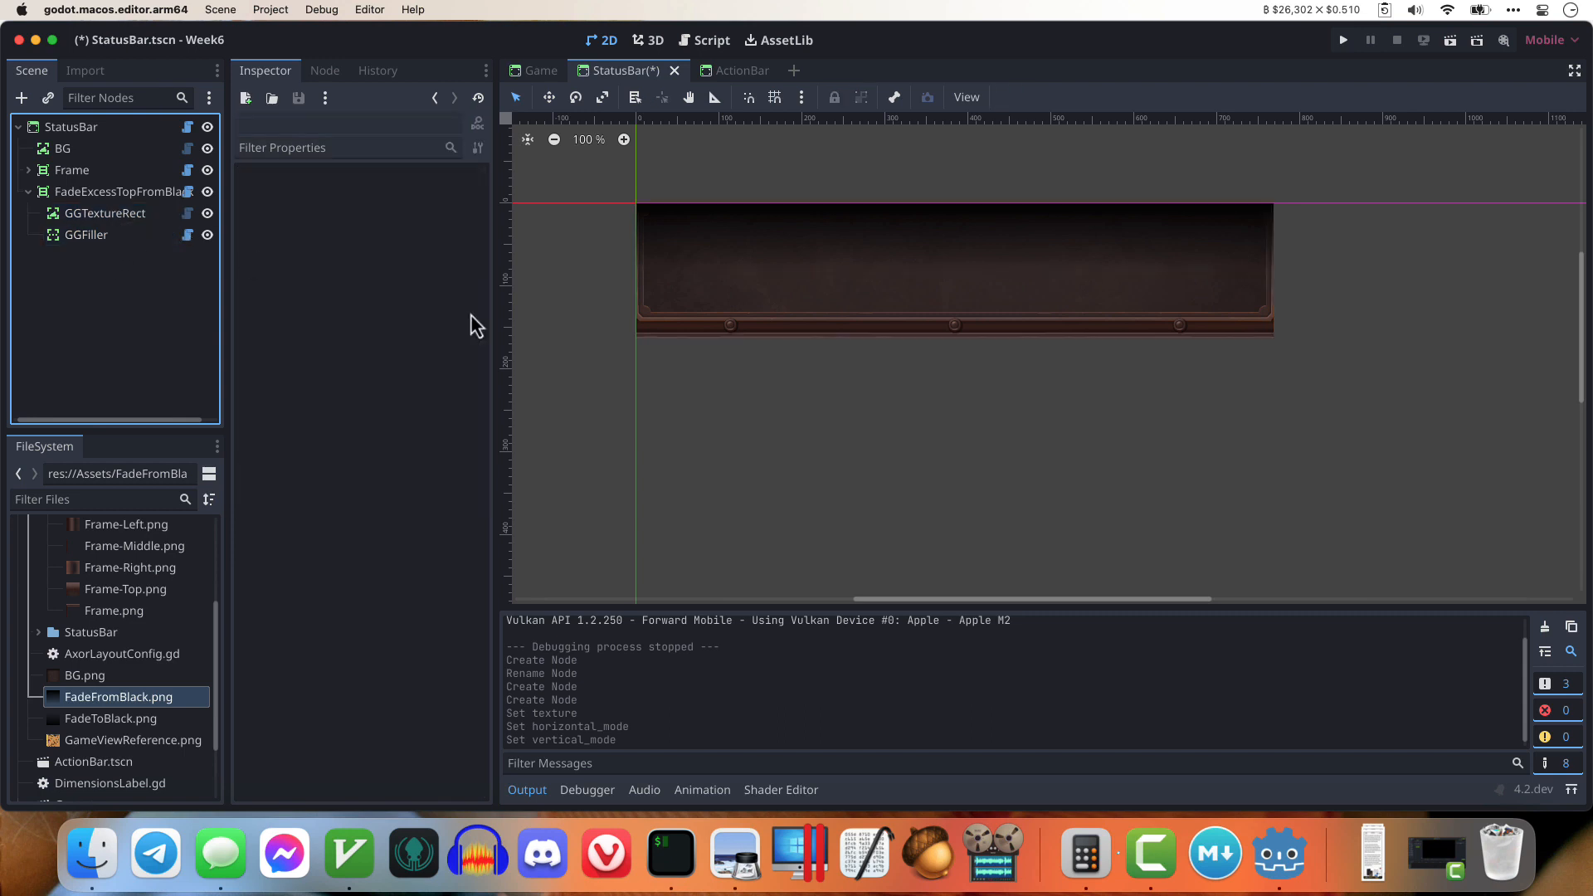
{"action": "left_click", "coordinate": [139, 131]}
{"action": "mouse_move", "coordinate": [955, 342]}
{"action": "left_mouse_down"}
{"action": "mouse_move", "coordinate": [964, 415]}
{"action": "mouse_move", "coordinate": [974, 362]}
{"action": "left_mouse_up"}
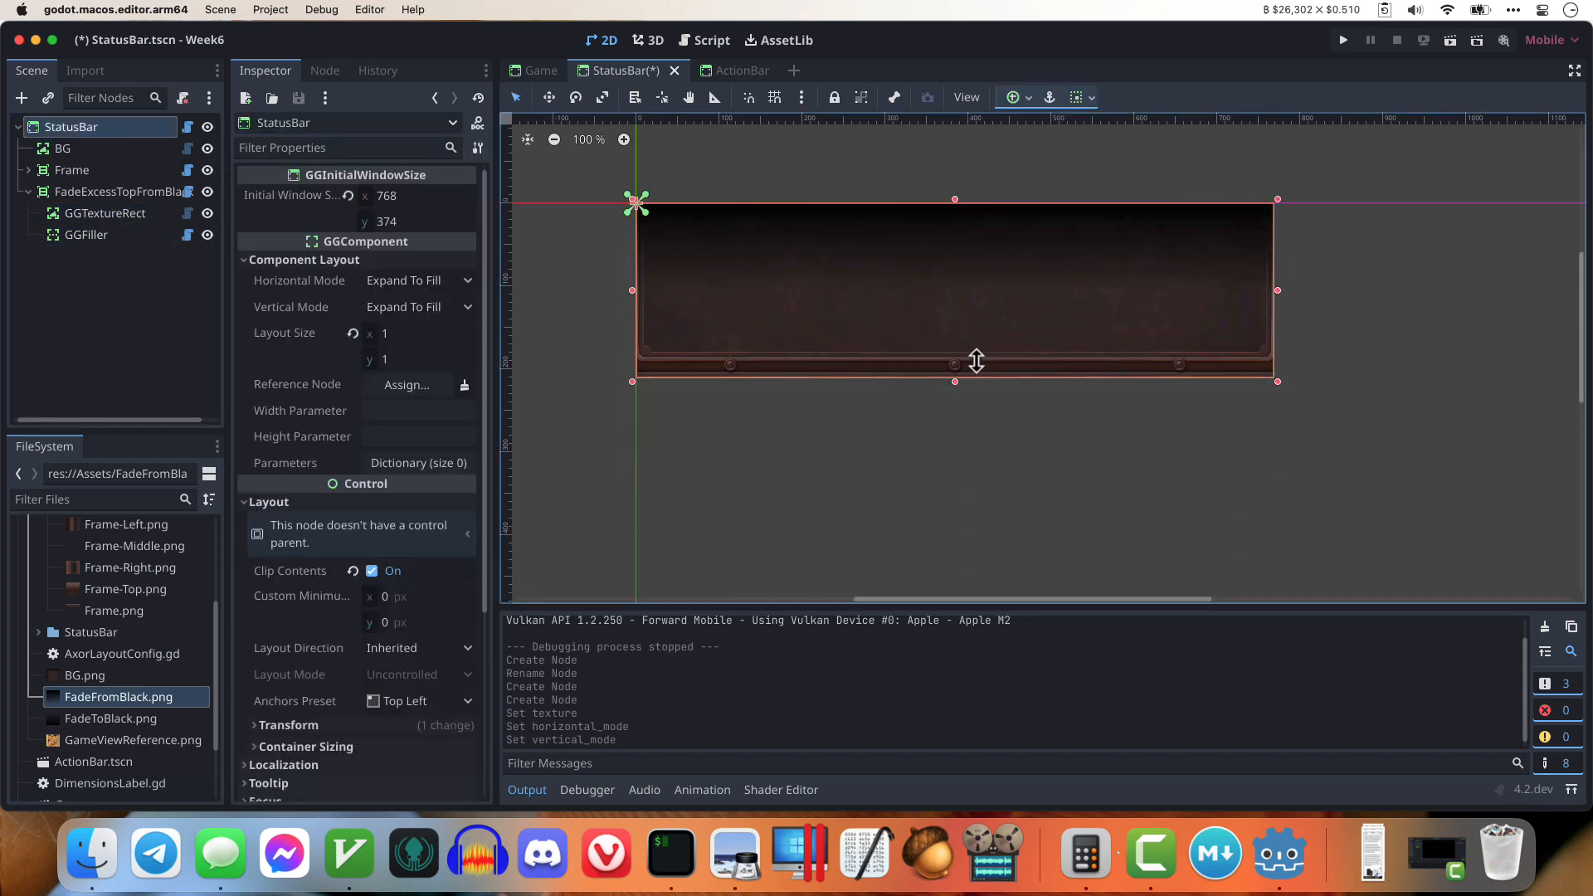
{"action": "key", "text": "super+z"}
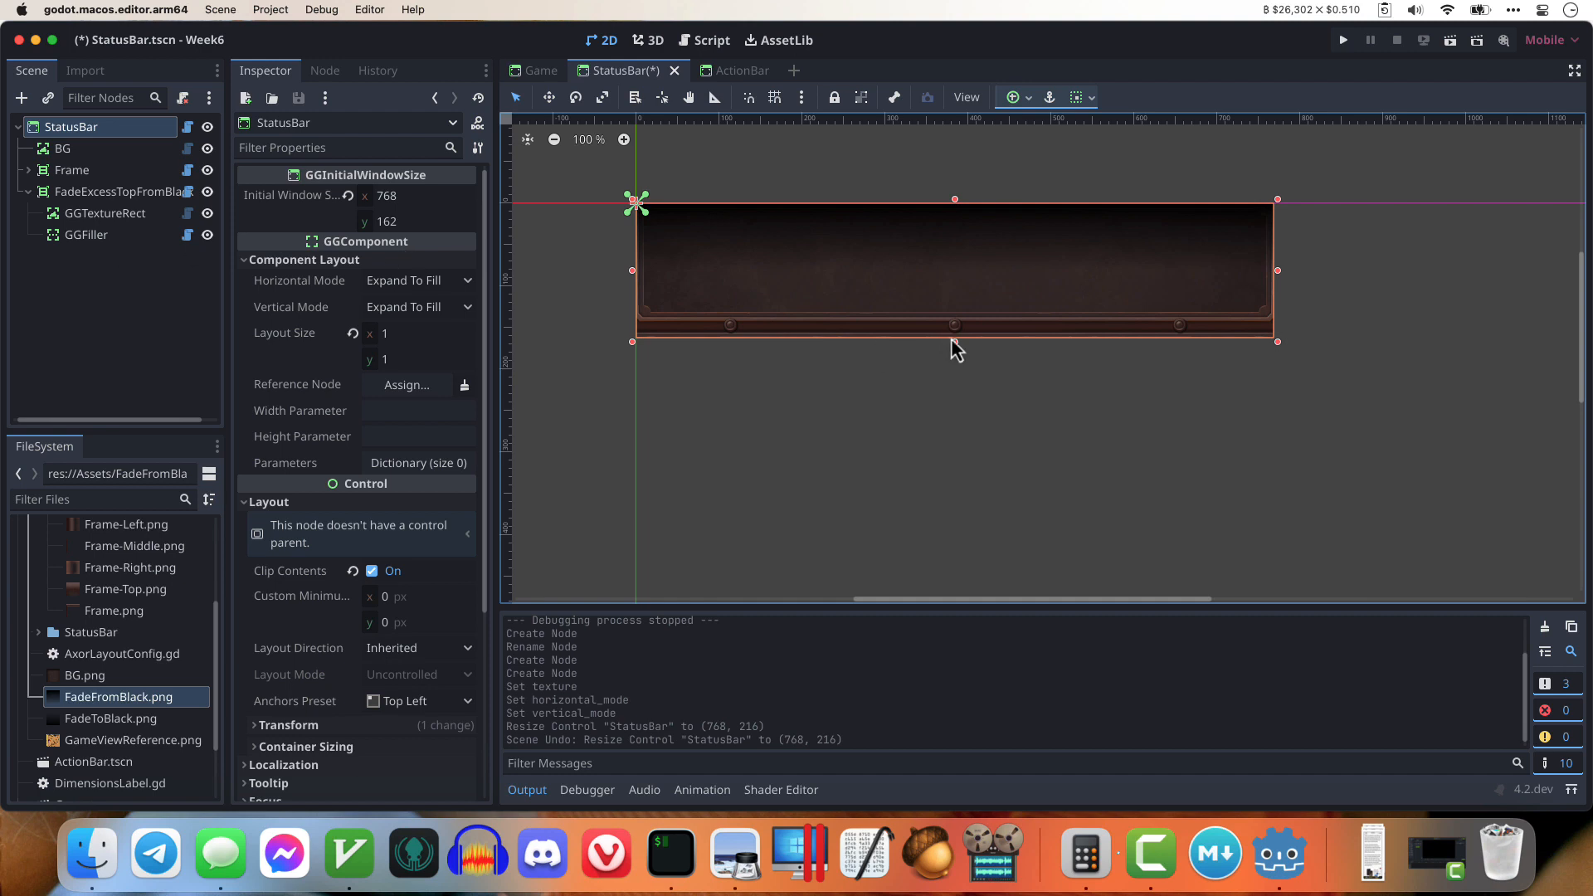
{"action": "left_click_drag", "start_coordinate": [955, 343], "coordinate": [955, 267]}
{"action": "key", "text": "super+z"}
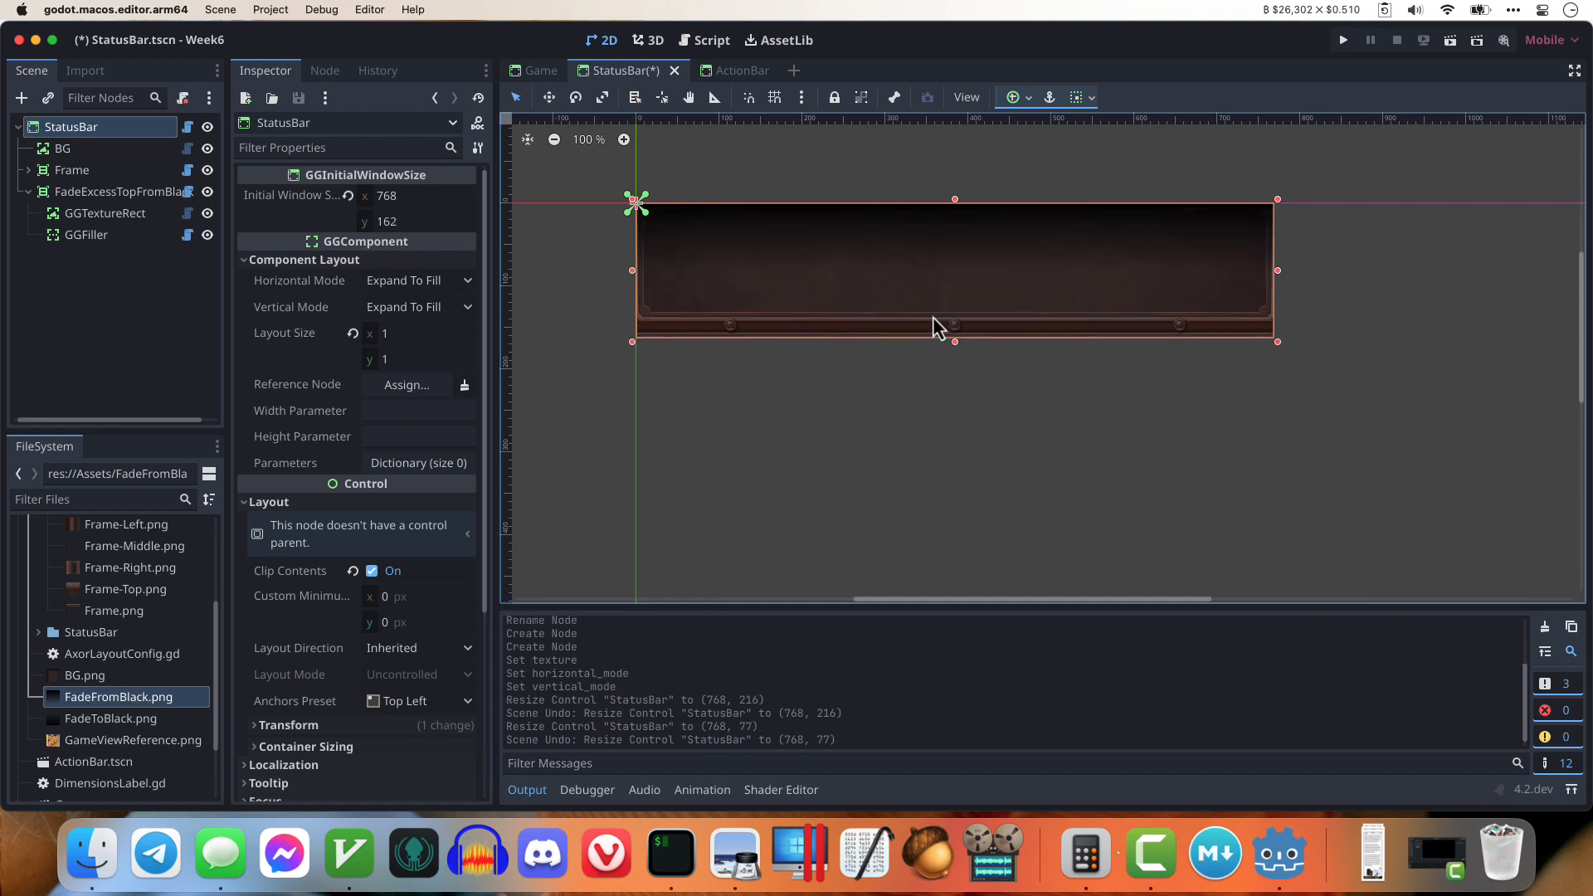
Step: Set the GGFiller's Horizontal and Vertical Mode to Aspect Fit with a Layout Size of 768 by 162
{"action": "left_click", "coordinate": [100, 235]}
{"action": "left_click", "coordinate": [319, 193]}
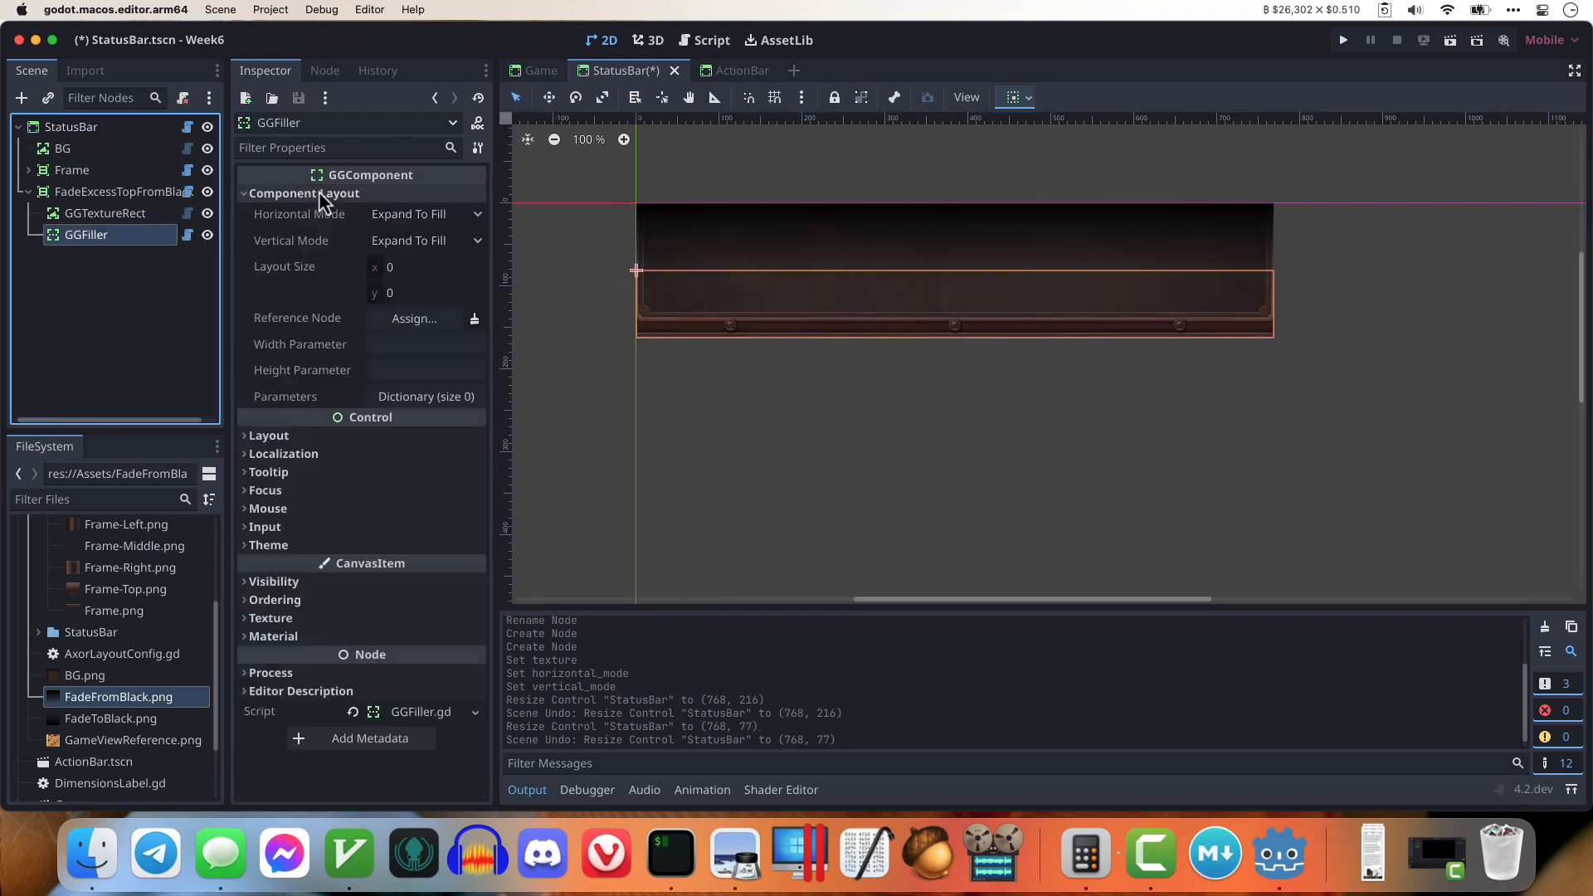
{"action": "left_click", "coordinate": [396, 249]}
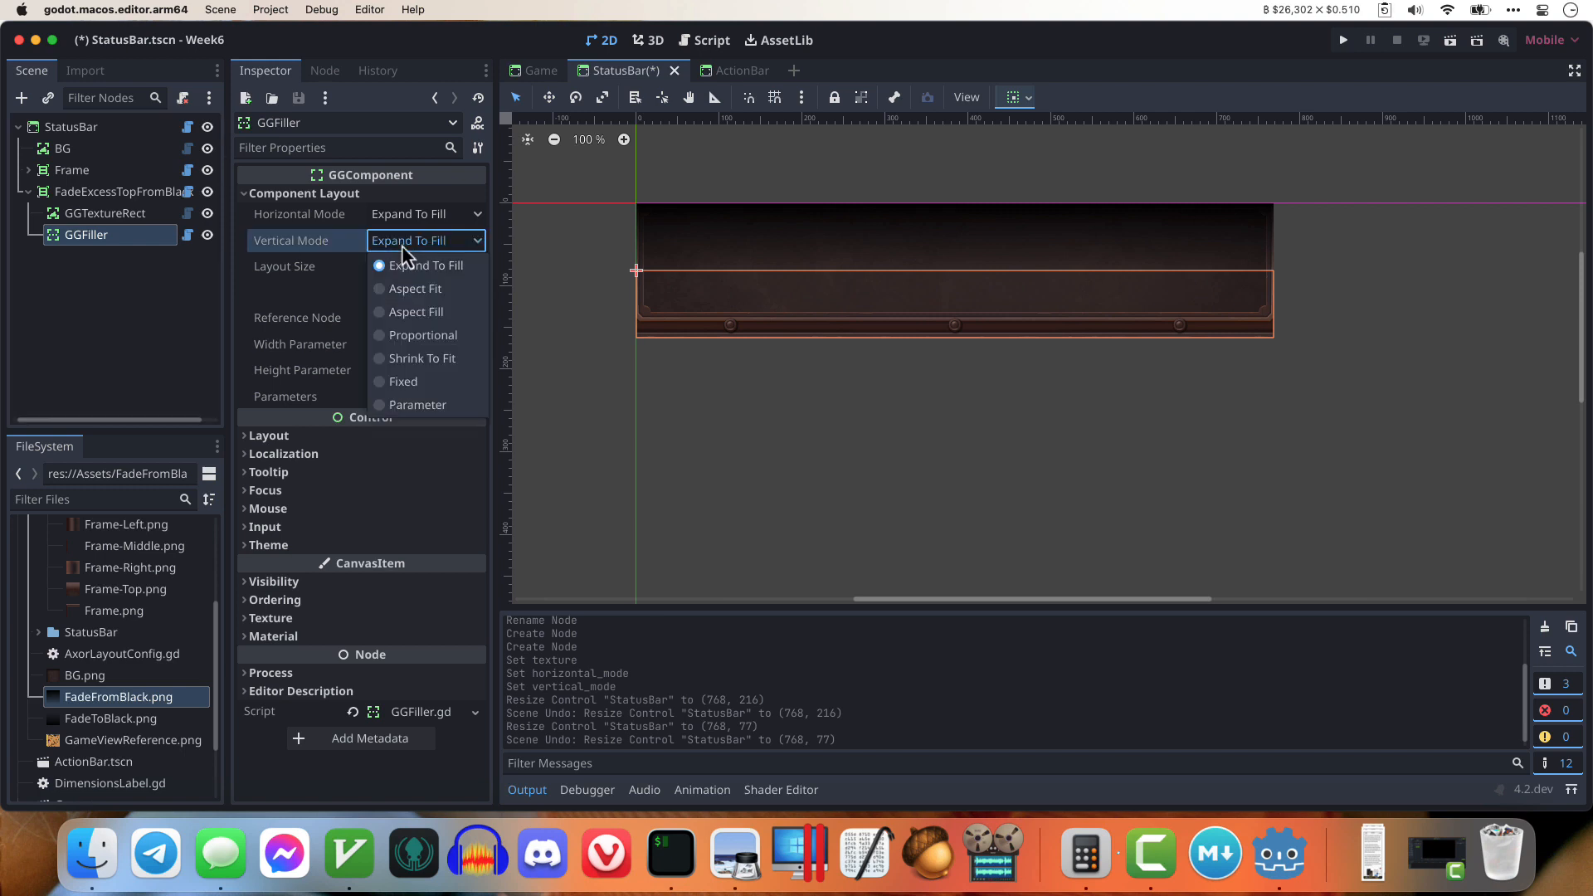
{"action": "left_click", "coordinate": [415, 290]}
{"action": "left_click", "coordinate": [412, 217]}
{"action": "left_click", "coordinate": [415, 265]}
{"action": "left_click", "coordinate": [414, 269]}
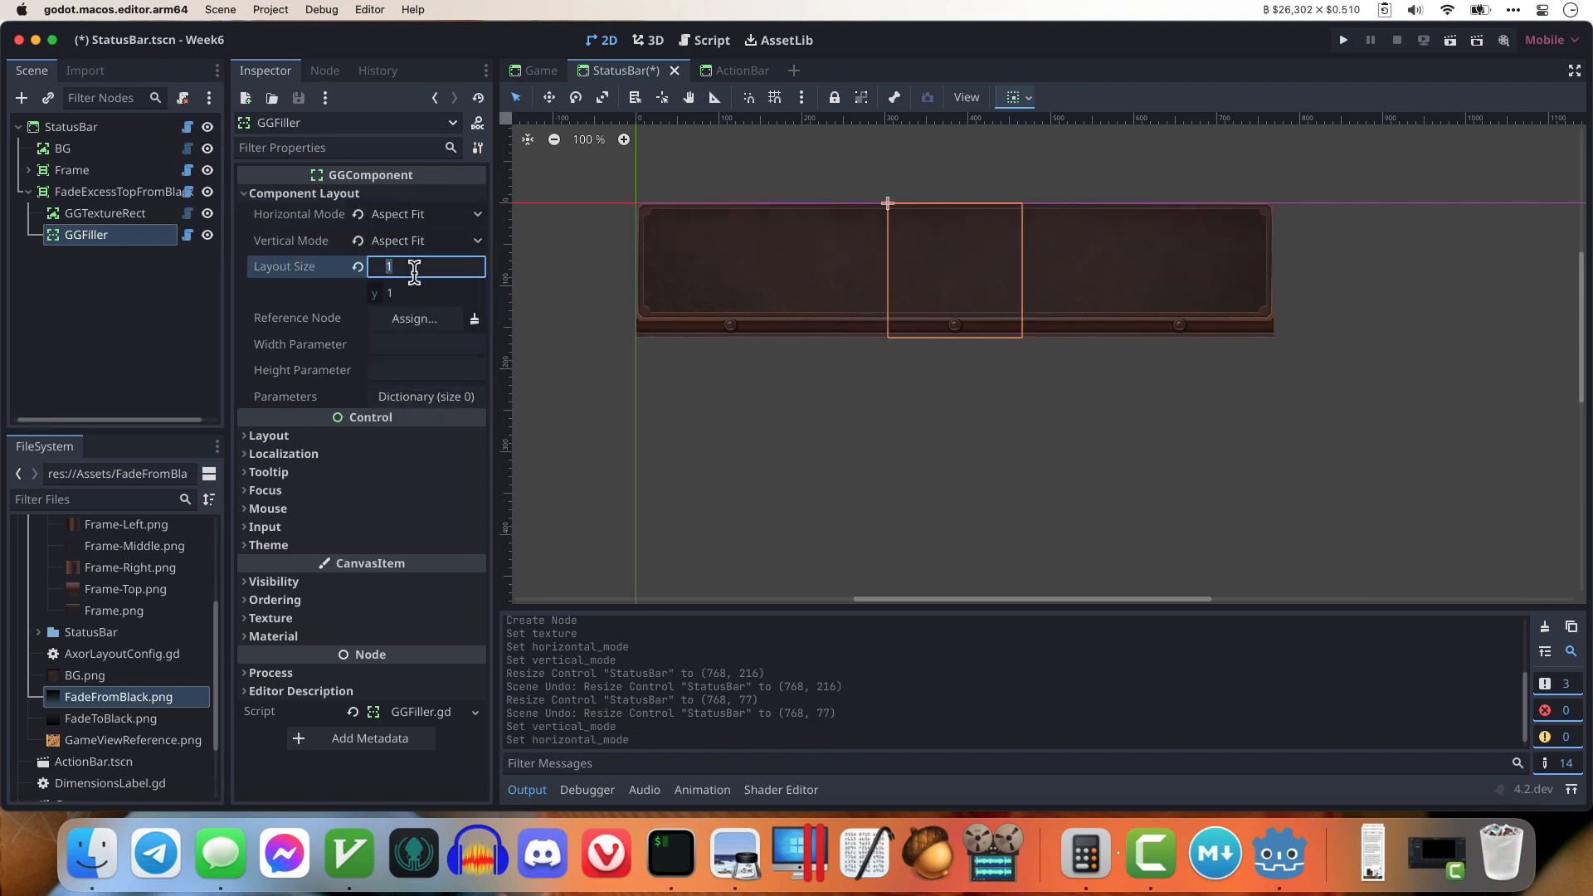
{"action": "key", "text": "Tab"}
{"action": "type", "text": "162"}
{"action": "key", "text": "Return"}
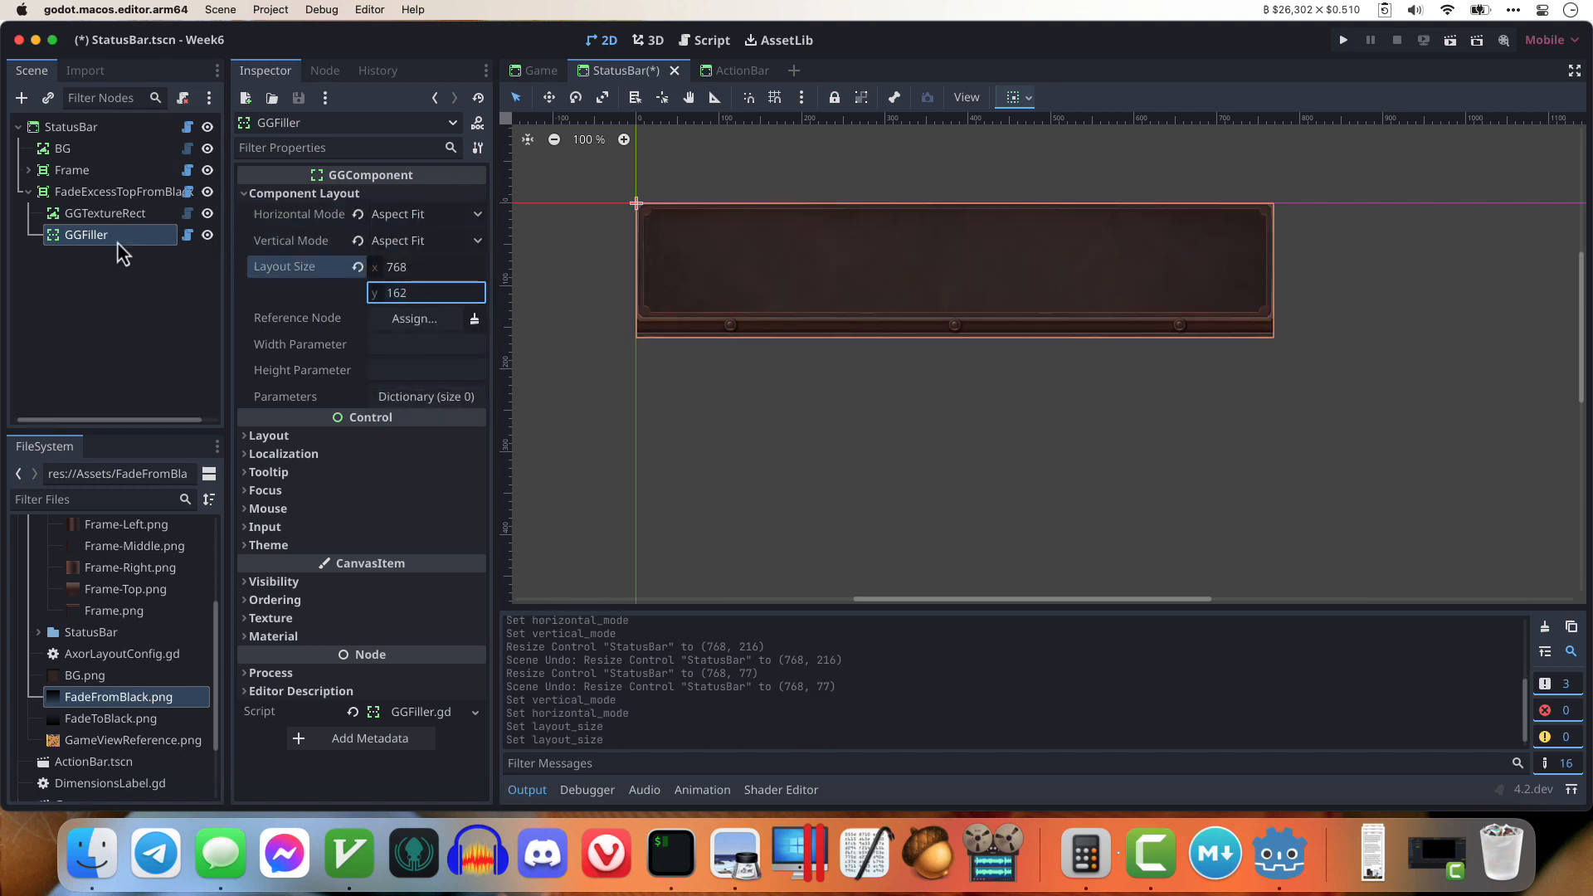
Step: Stretch the StatusBar root to 768 × 261 to check the fade over the excess height, and undo the resize
{"action": "left_click", "coordinate": [101, 126]}
{"action": "left_click_drag", "start_coordinate": [952, 343], "coordinate": [954, 421]}
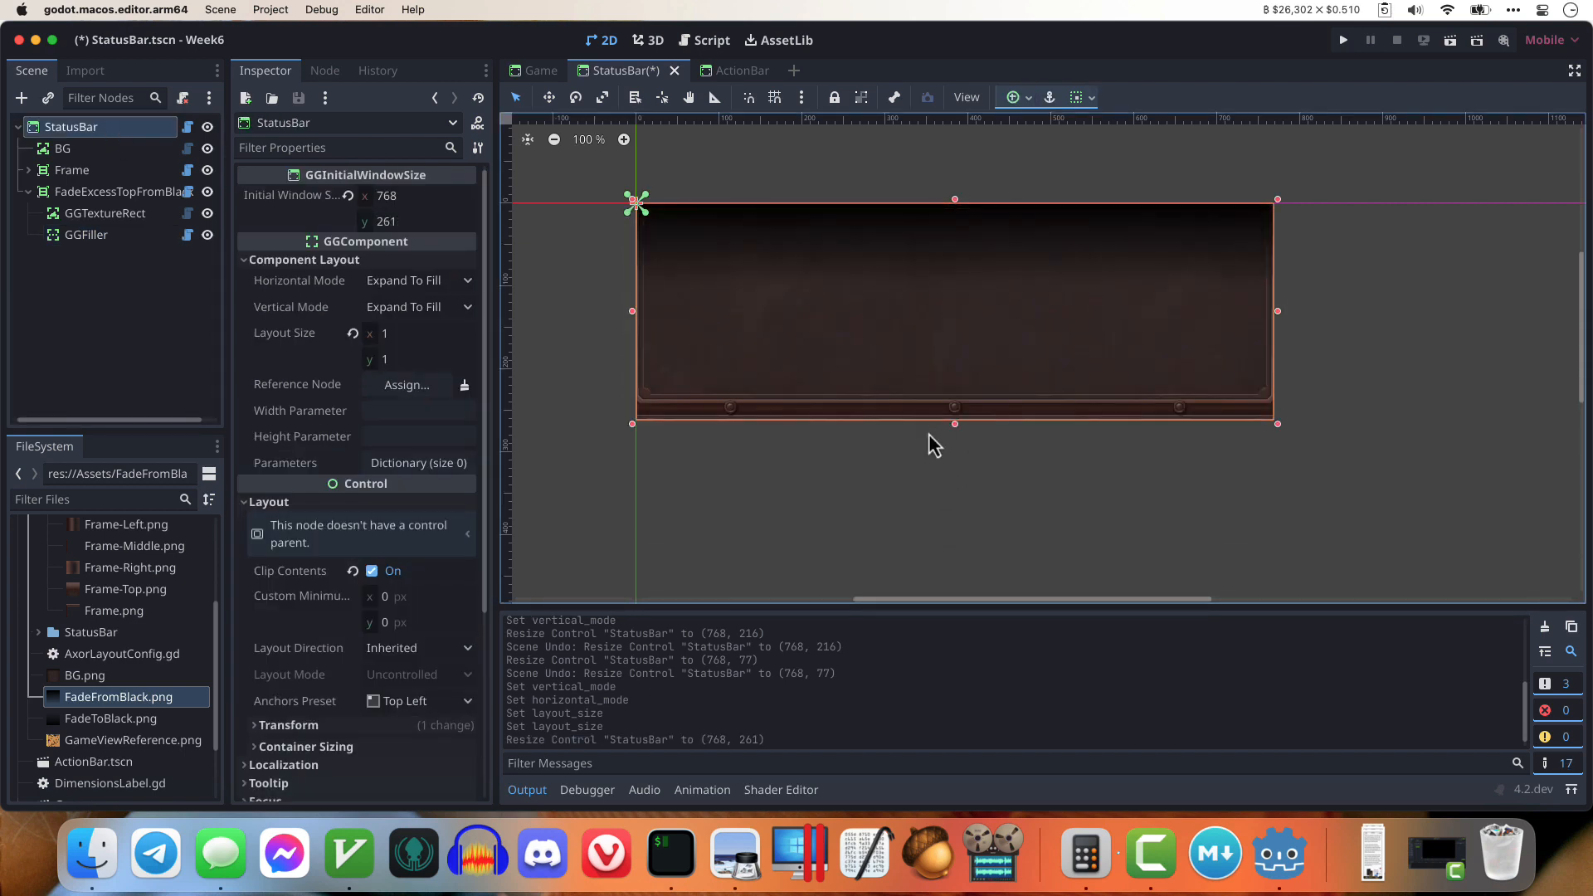
{"action": "key", "text": "super+z"}
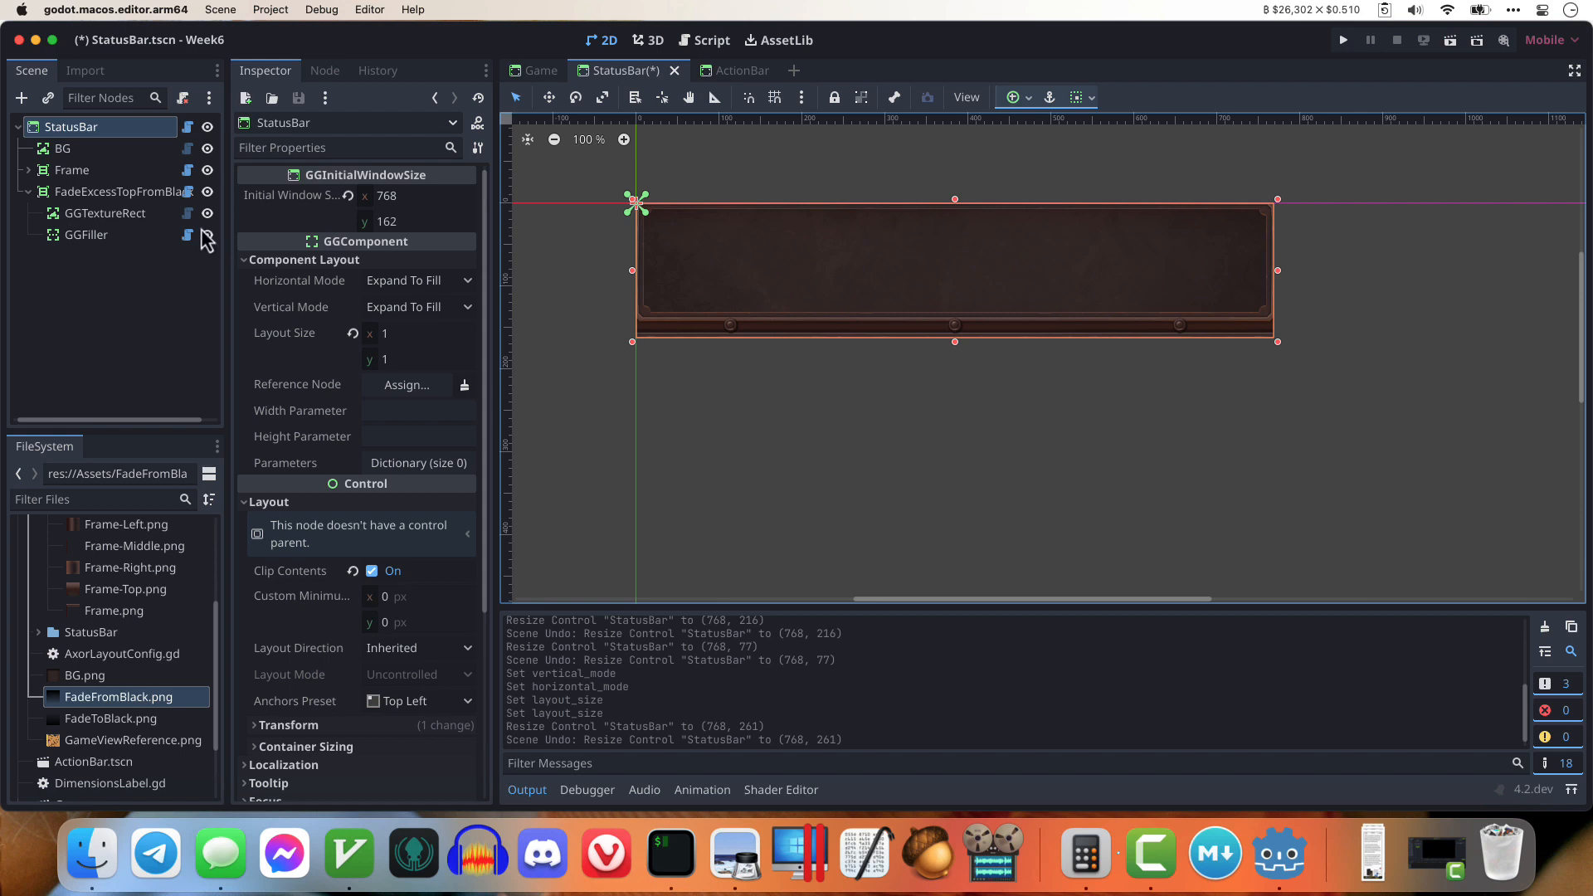
Step: Collapse the FadeExcessTopFromBlack branch and rename the node to Fade
{"action": "left_click", "coordinate": [28, 192]}
{"action": "double_click", "coordinate": [106, 194]}
{"action": "type", "text": "Fade"}
{"action": "key", "text": "Return"}
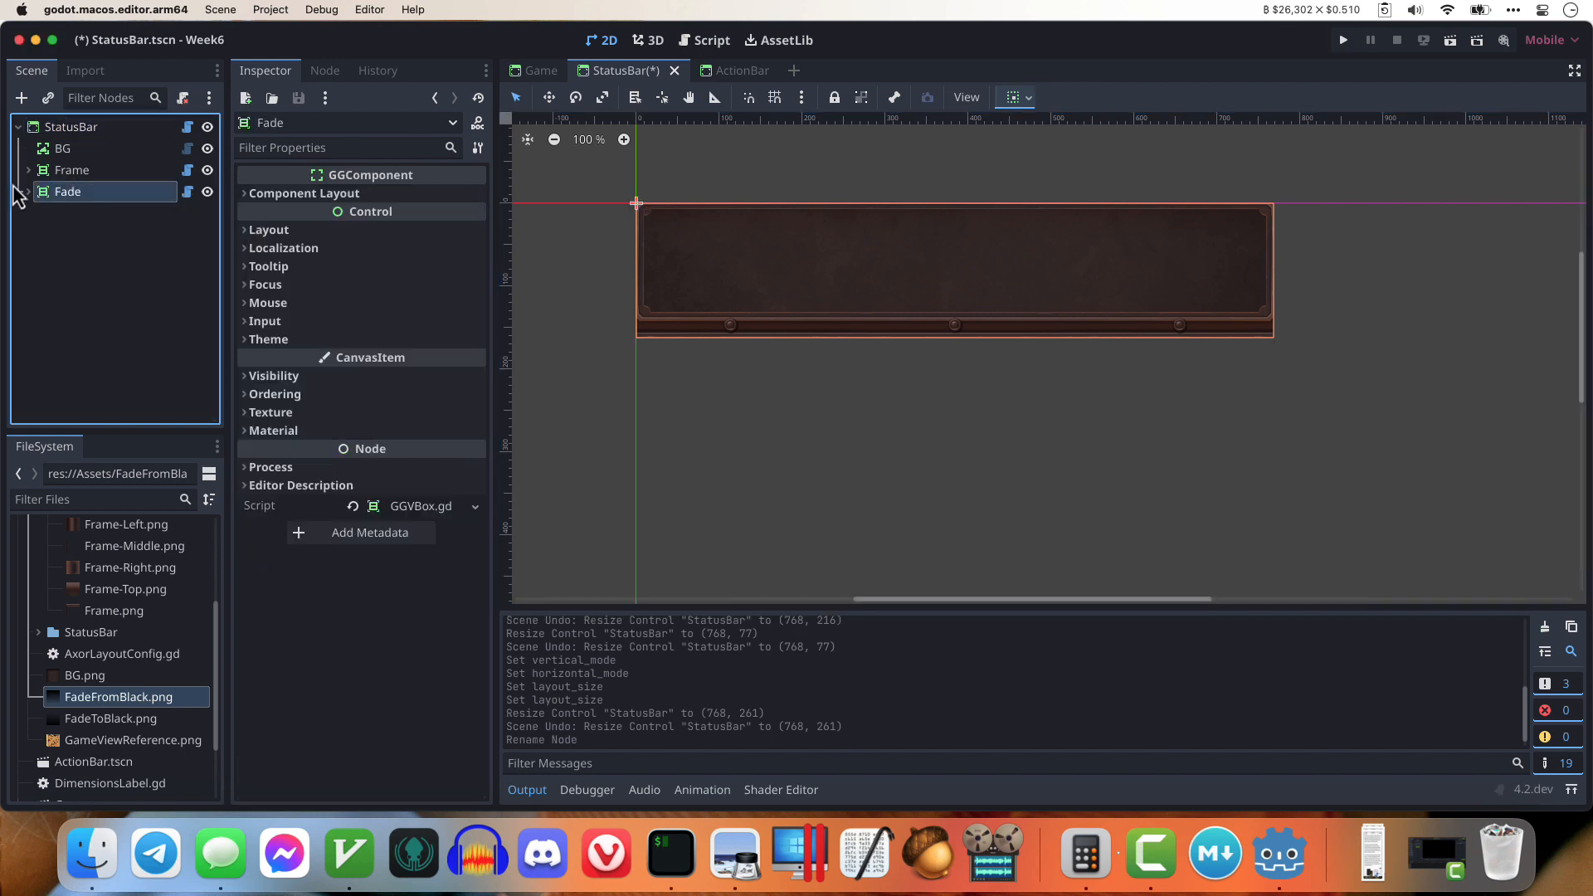
Step: Expand Frame's branch and add a GGComponent named Rampage under Content
{"action": "left_click", "coordinate": [28, 170]}
{"action": "left_click", "coordinate": [124, 257]}
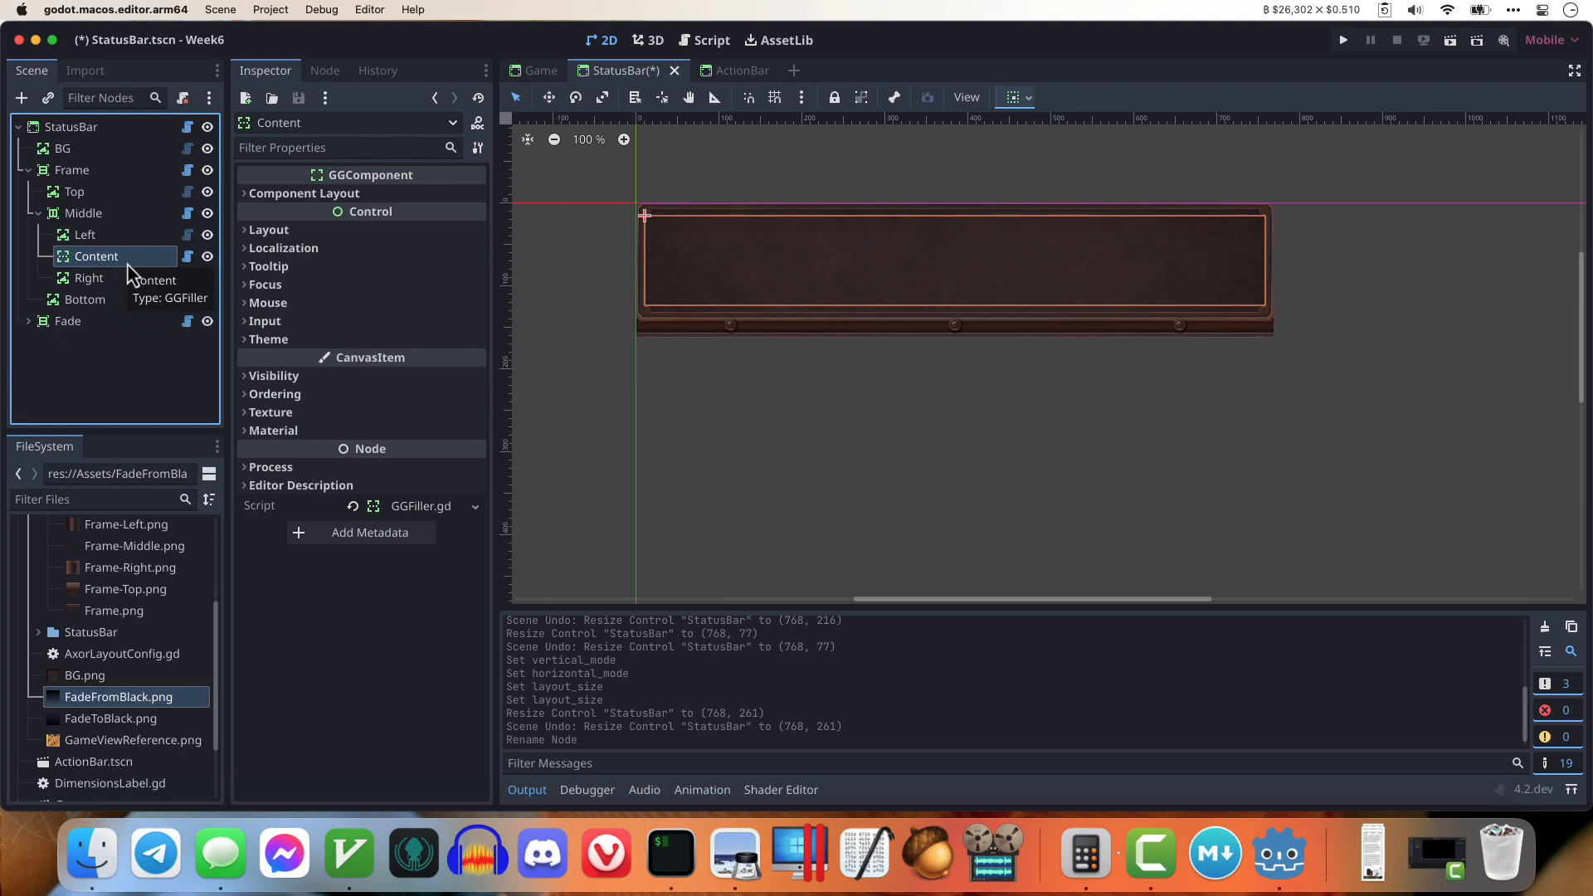
{"action": "key", "text": "super+a"}
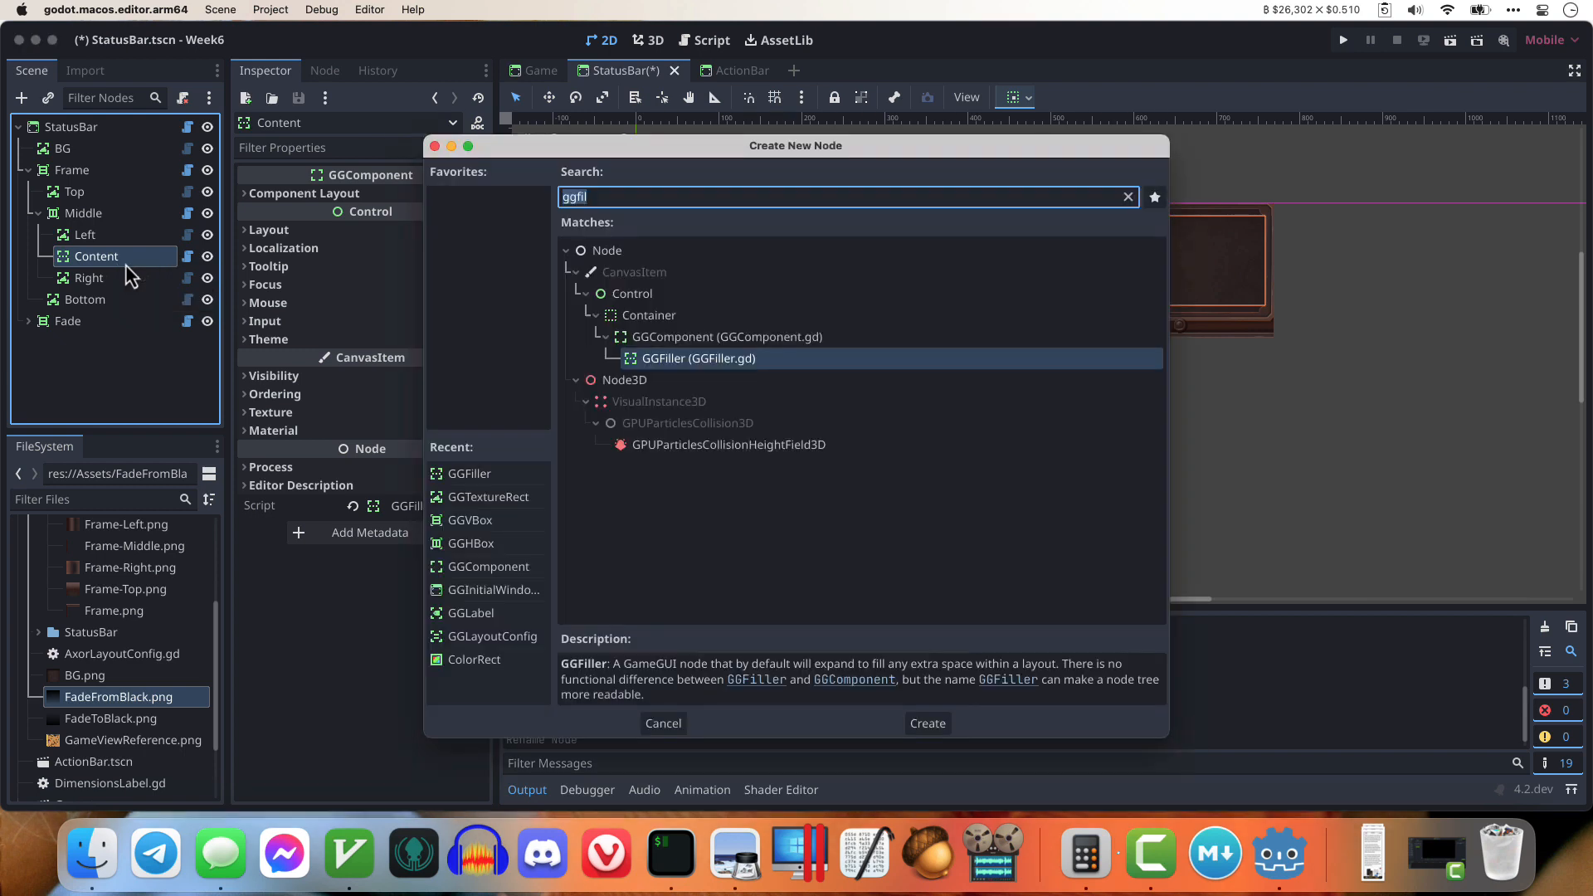
{"action": "type", "text": "gg"}
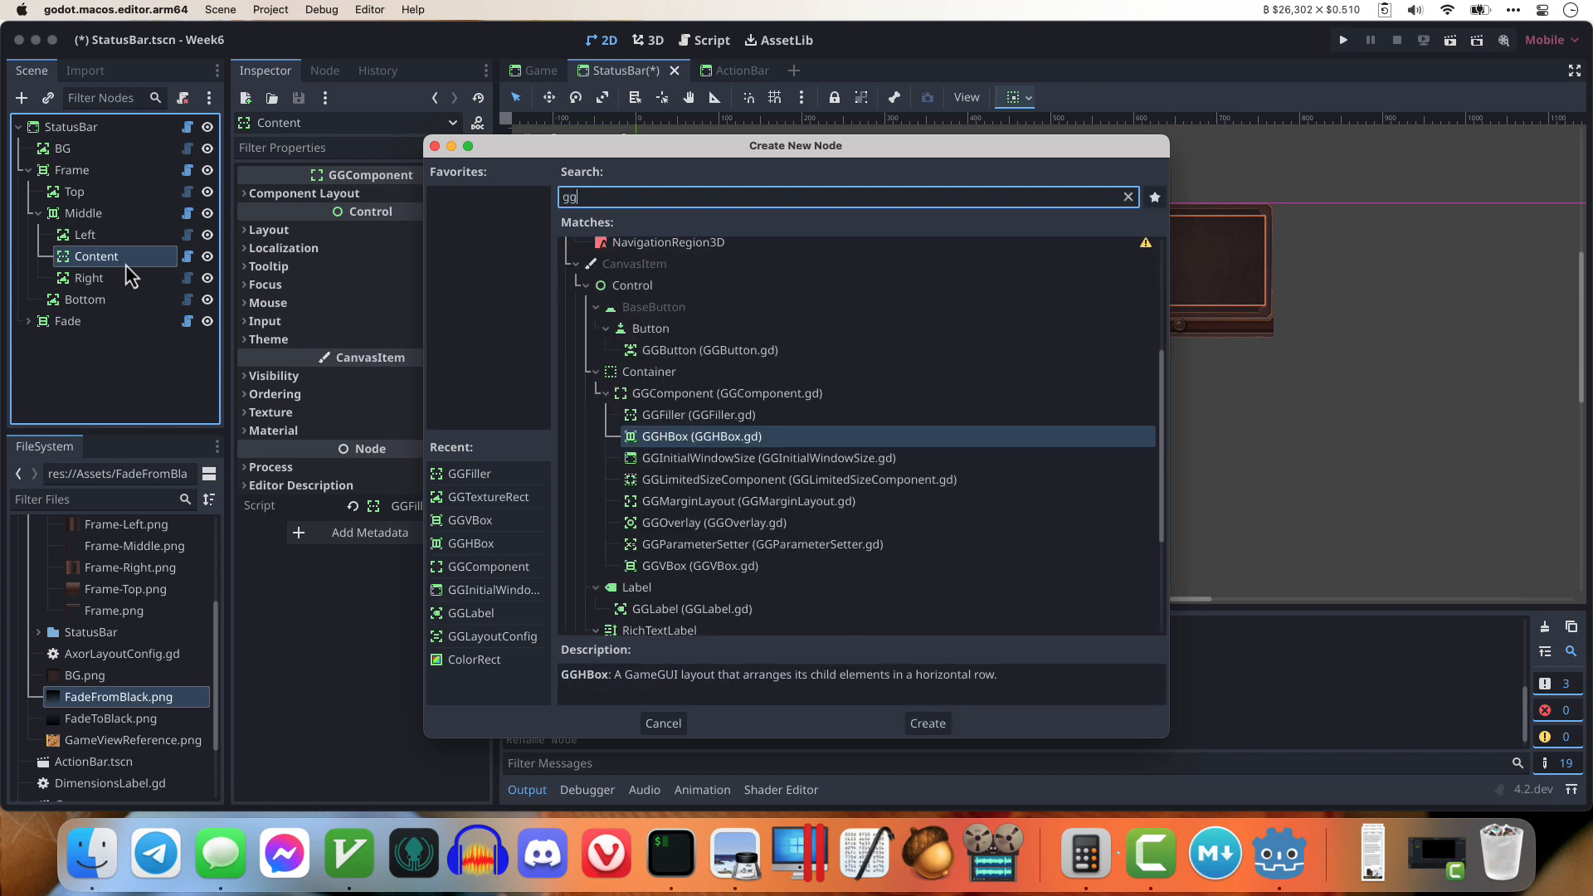
{"action": "key", "text": "Return"}
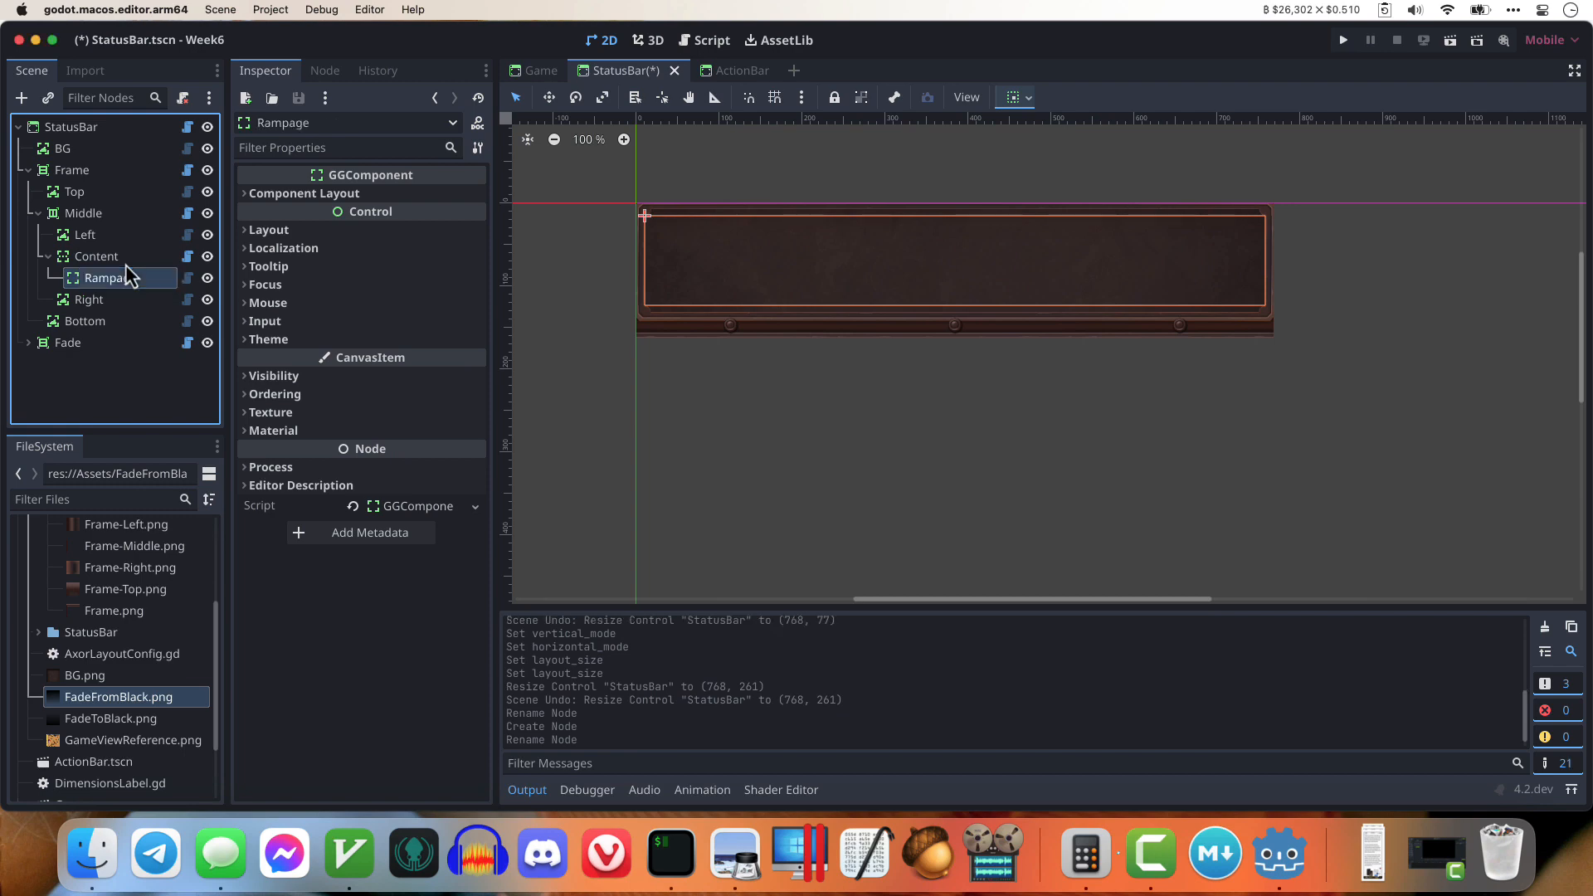
Step: Add a GGHBox under Middle and move Rampage into it
{"action": "left_click", "coordinate": [102, 257]}
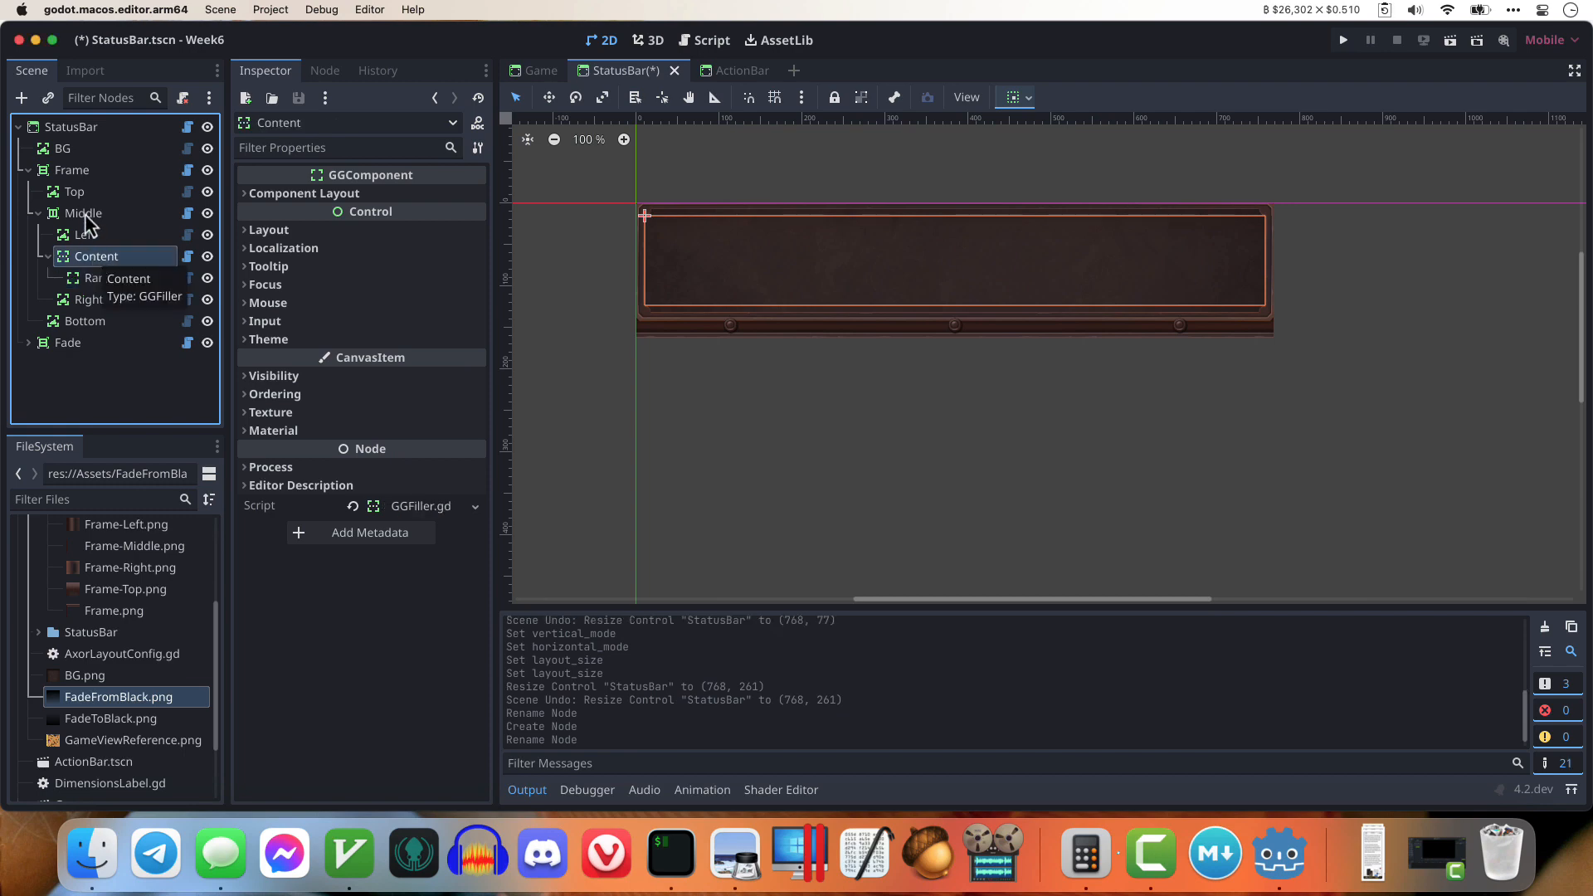
{"action": "left_click", "coordinate": [85, 214]}
{"action": "key", "text": "super+a"}
{"action": "type", "text": "gghbox"}
{"action": "key", "text": "Return"}
{"action": "left_click_drag", "start_coordinate": [128, 280], "coordinate": [100, 254]}
Step: Delete the old Content filler and rename the GGHBox to Content, placing it between Left and Right
{"action": "left_click", "coordinate": [104, 278]}
{"action": "key", "text": "Delete"}
{"action": "left_click", "coordinate": [100, 301]}
{"action": "left_click", "coordinate": [100, 301]}
{"action": "type", "text": "Content"}
{"action": "key", "text": "Return"}
Step: Add a GGTextureRect as a child of Rampage
{"action": "left_click", "coordinate": [108, 278]}
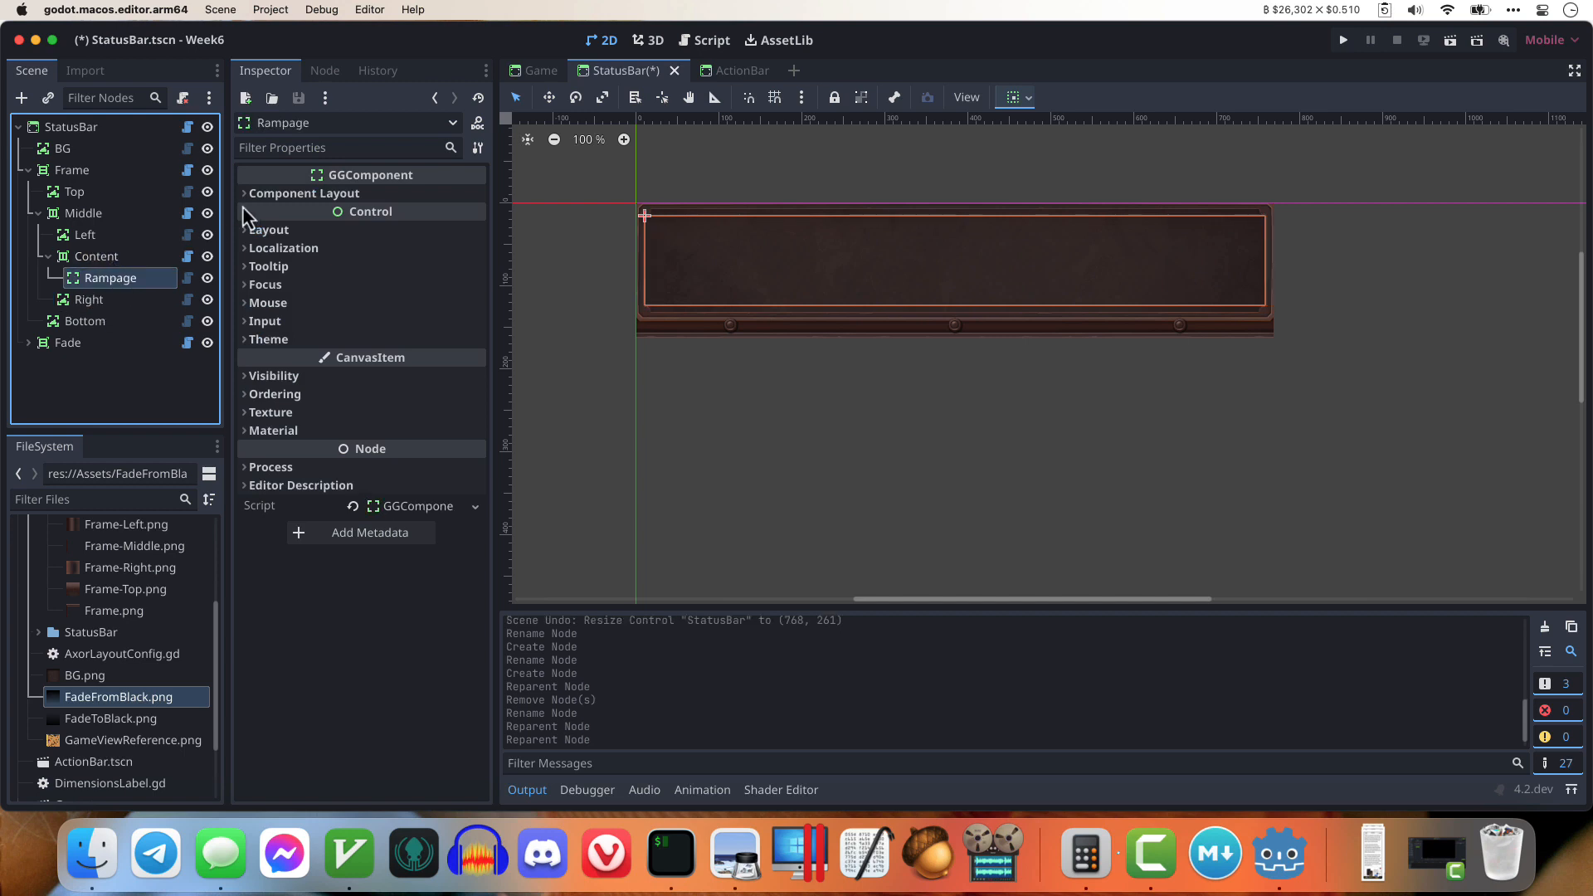
{"action": "key", "text": "ctrl+a"}
{"action": "type", "text": "ggtex"}
{"action": "key", "text": "Return"}
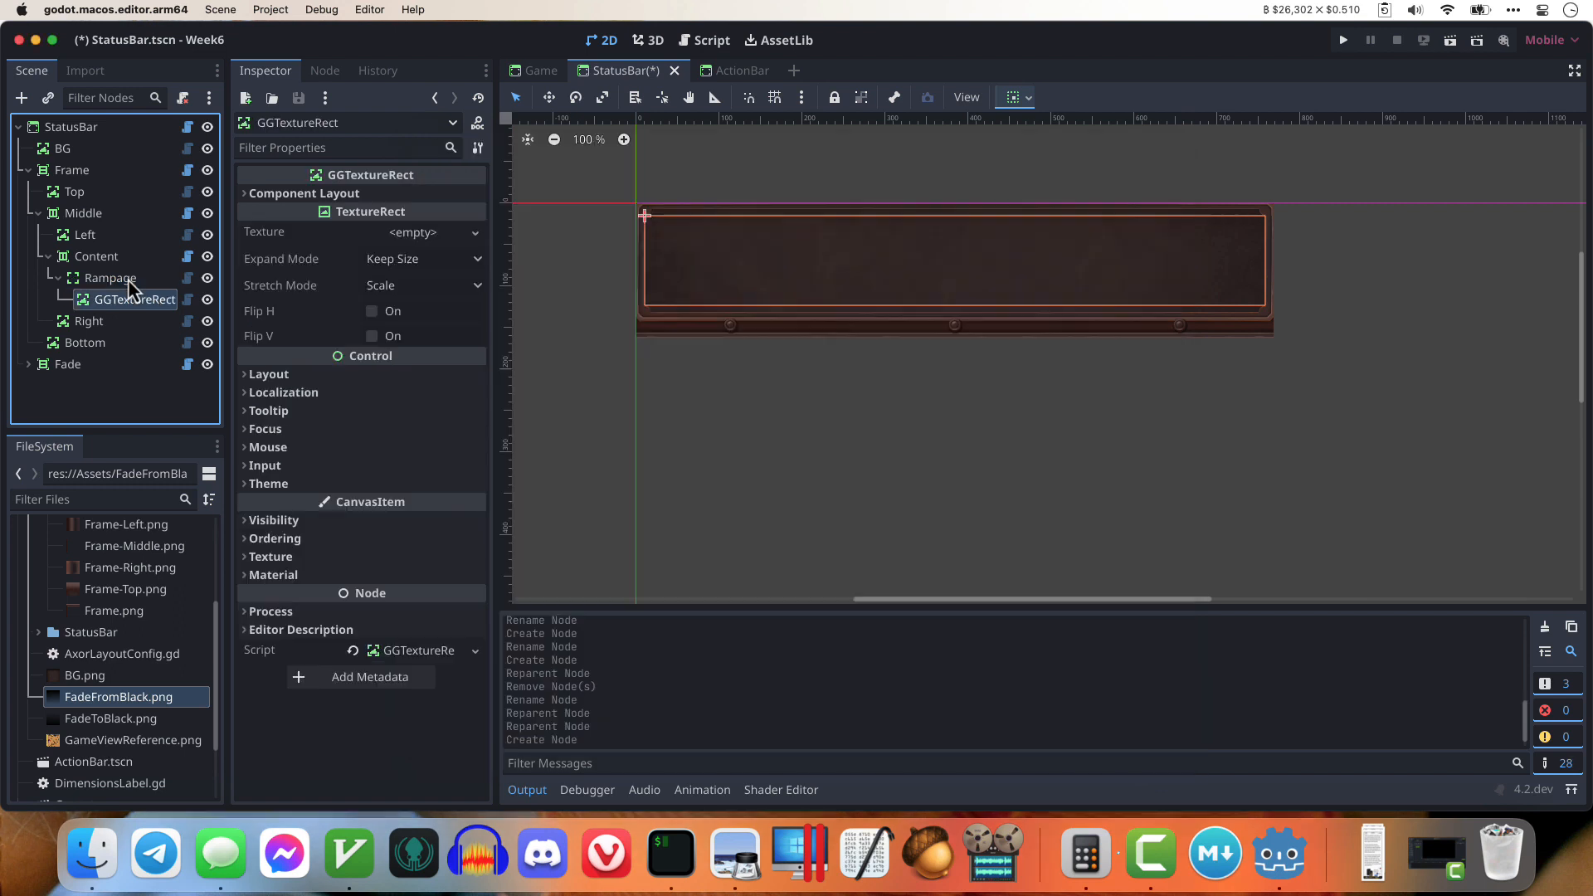
Step: Assign Pennant.png from the StatusBar Counters assets to Rampage's GGTextureRect and rename that node to Pennant
{"action": "scroll", "coordinate": [135, 672], "scroll_direction": "up", "scroll_amount": 3}
{"action": "scroll", "coordinate": [132, 664], "scroll_direction": "up", "scroll_amount": 2}
{"action": "left_click", "coordinate": [38, 615]}
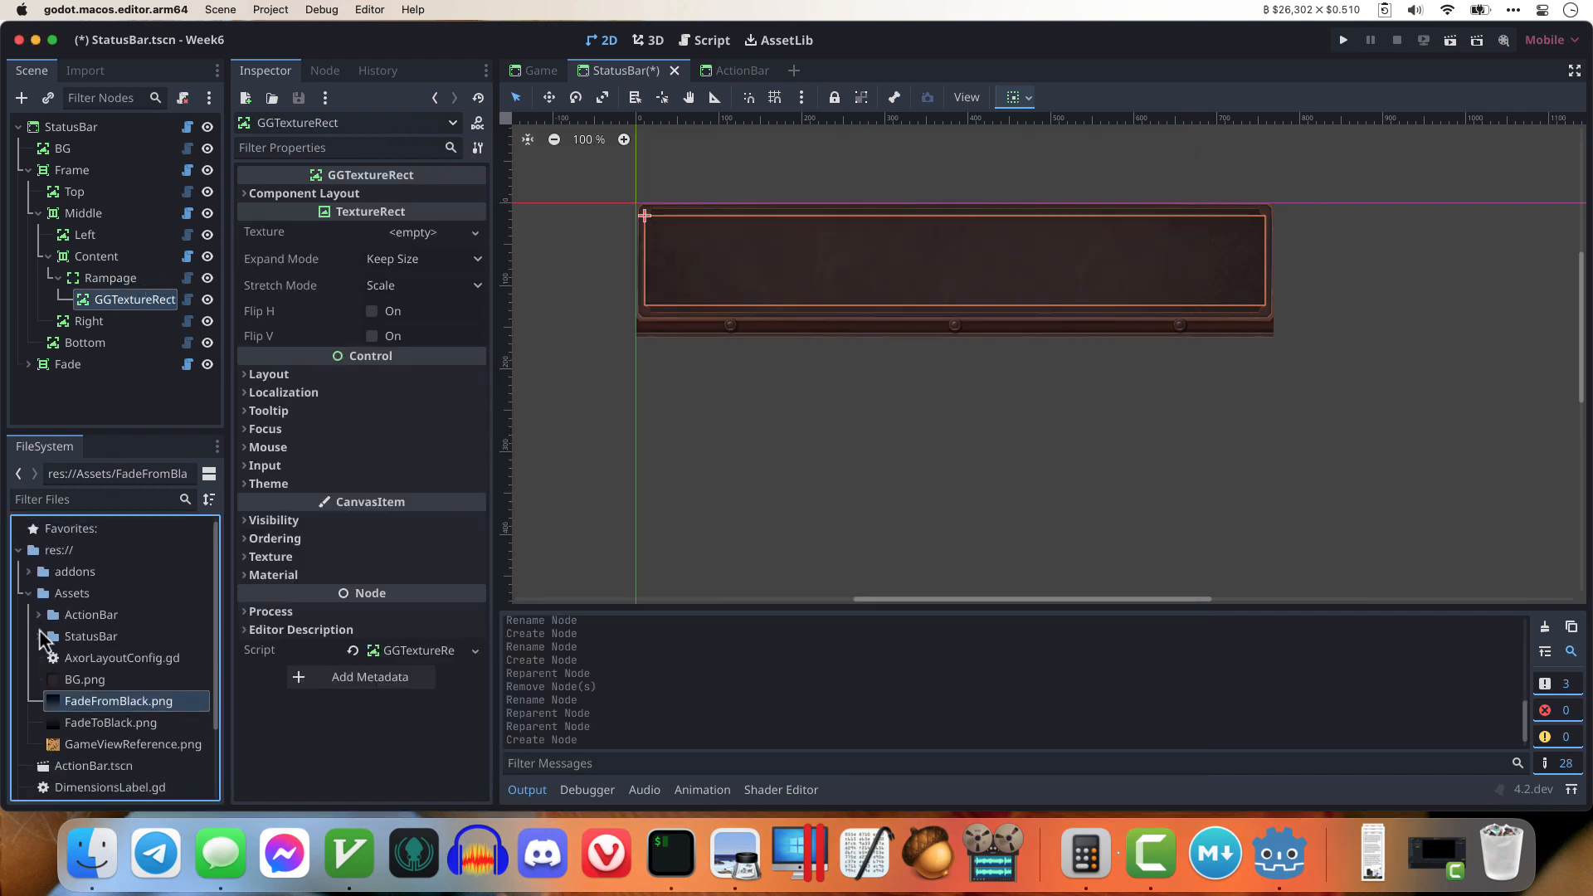
{"action": "left_click", "coordinate": [38, 637]}
{"action": "left_click", "coordinate": [50, 659]}
{"action": "left_click_drag", "start_coordinate": [112, 701], "coordinate": [423, 247]}
{"action": "double_click", "coordinate": [133, 300]}
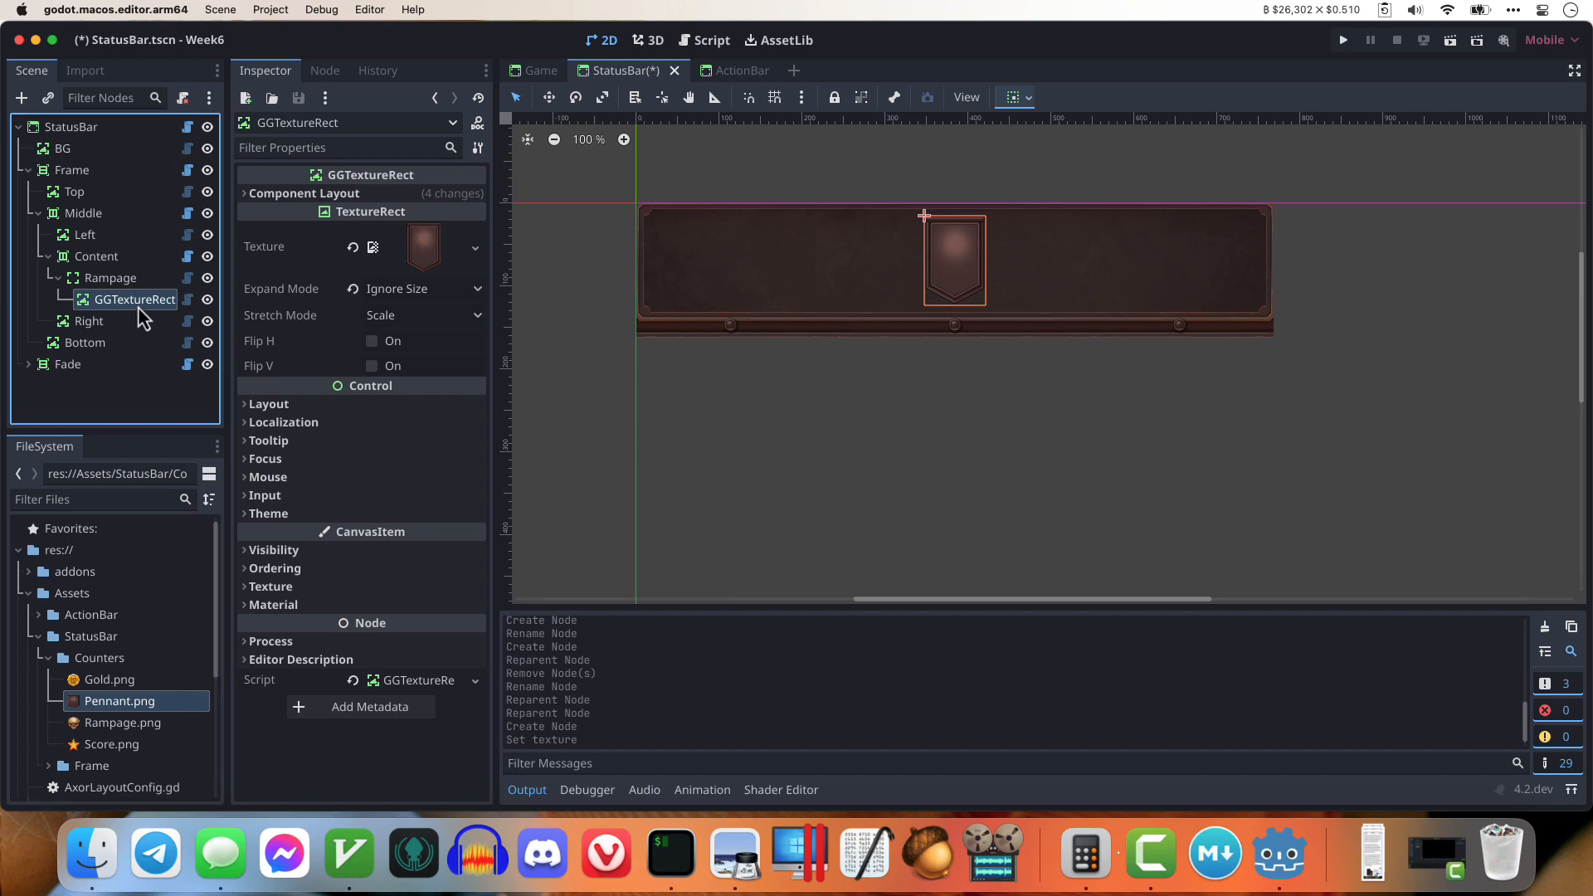
{"action": "type", "text": "Pennant"}
{"action": "key", "text": "Return"}
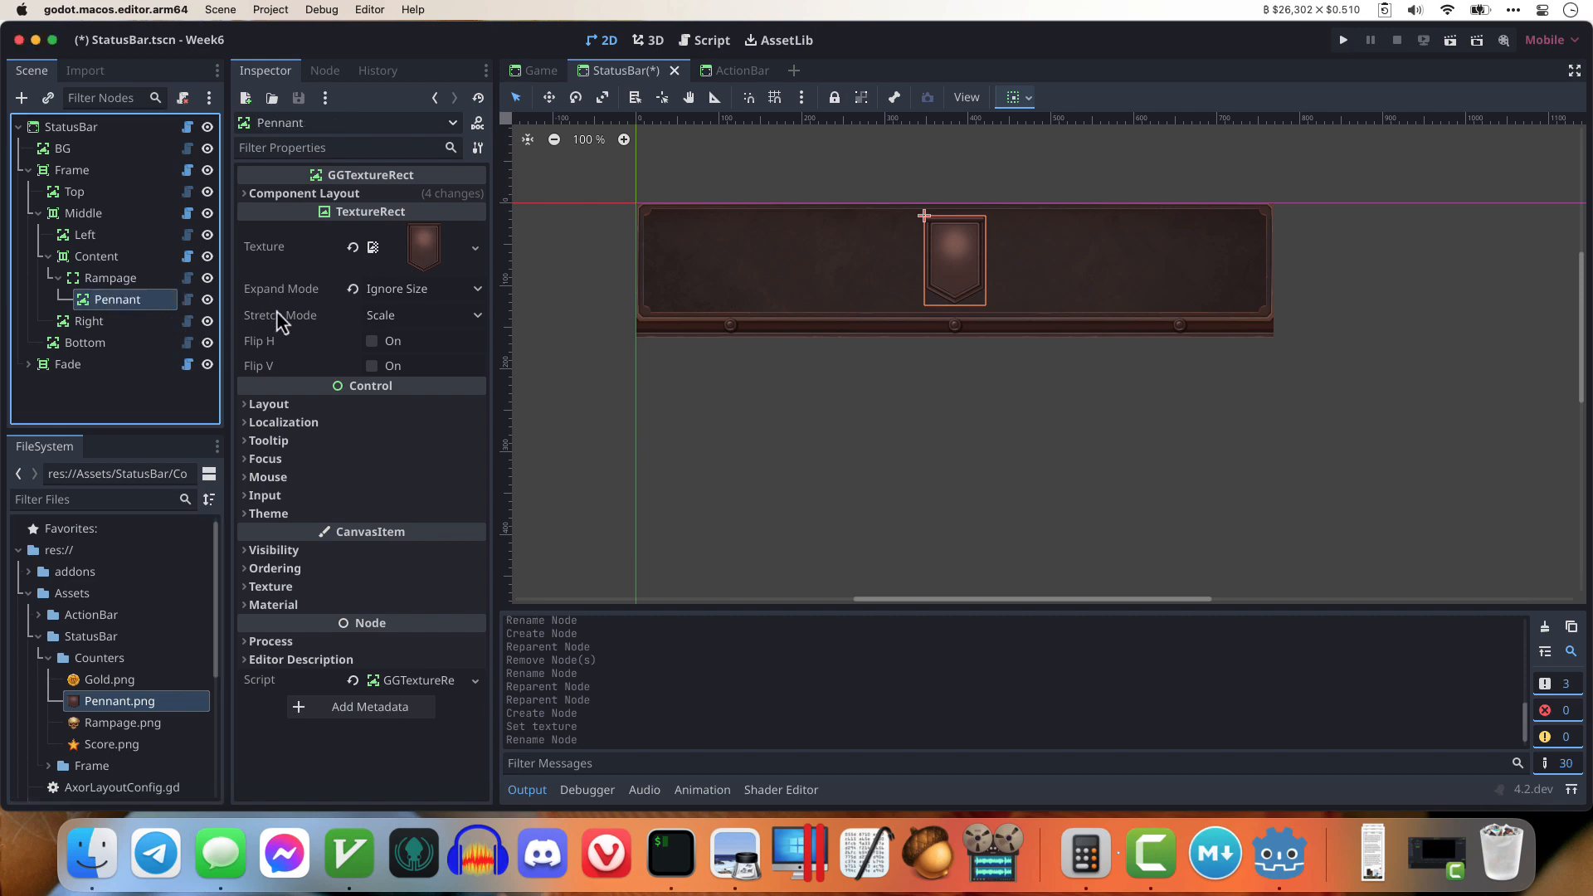
Step: Try resizing the StatusBar root to 768 × 184 and undo the resize
{"action": "left_click", "coordinate": [122, 129]}
{"action": "left_click_drag", "start_coordinate": [955, 341], "coordinate": [984, 359]}
{"action": "key", "text": "super+z"}
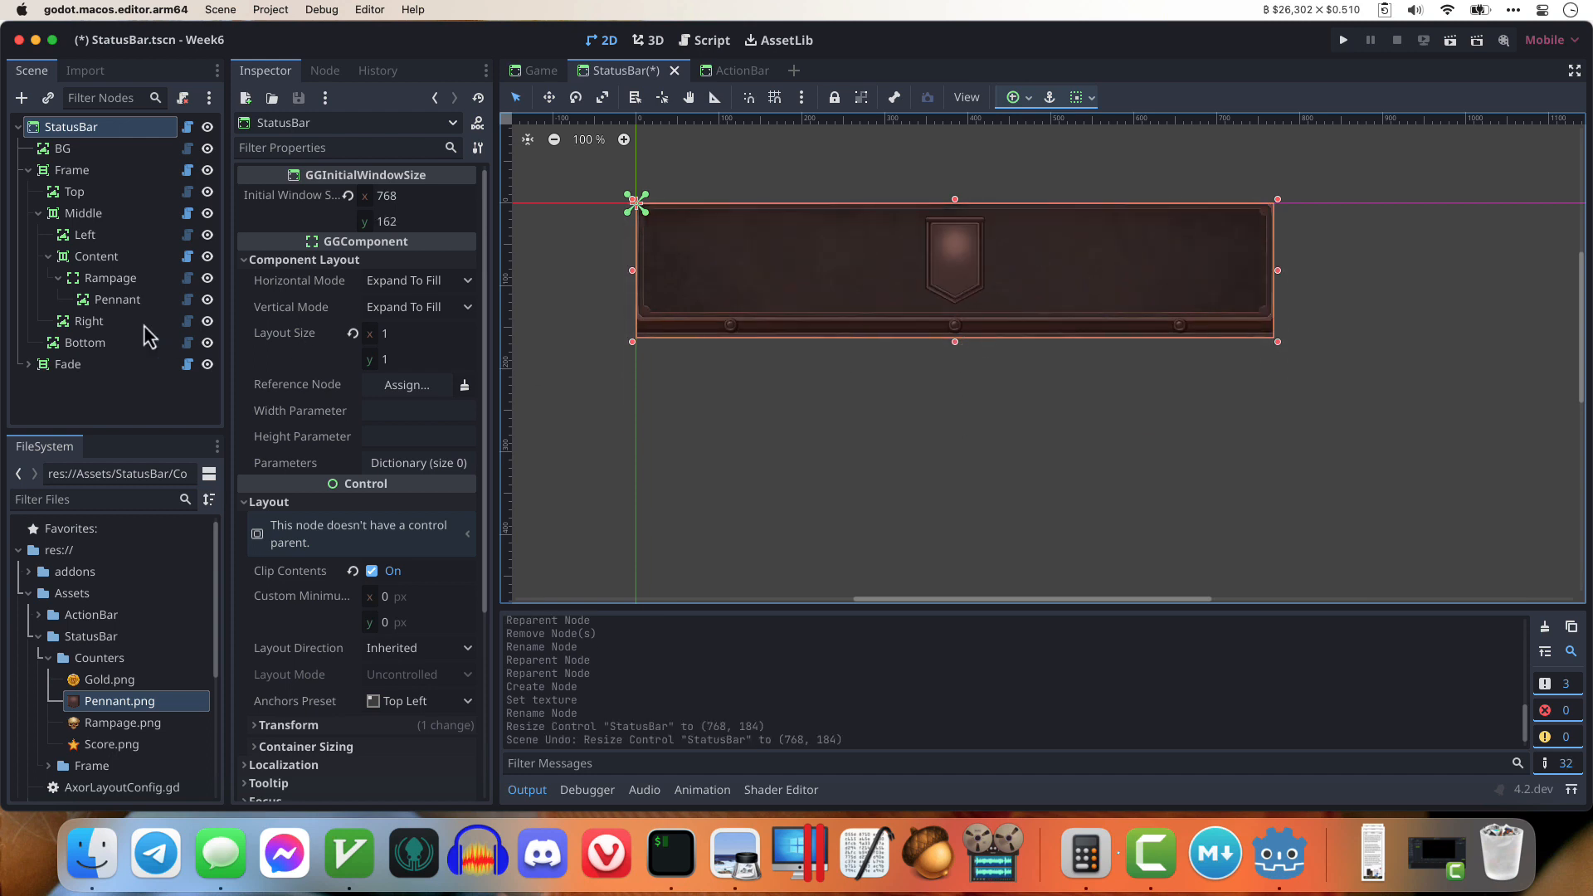
Step: Add a second GGTextureRect as a child of Rampage and assign Rampage.png as its texture
{"action": "left_click", "coordinate": [122, 304]}
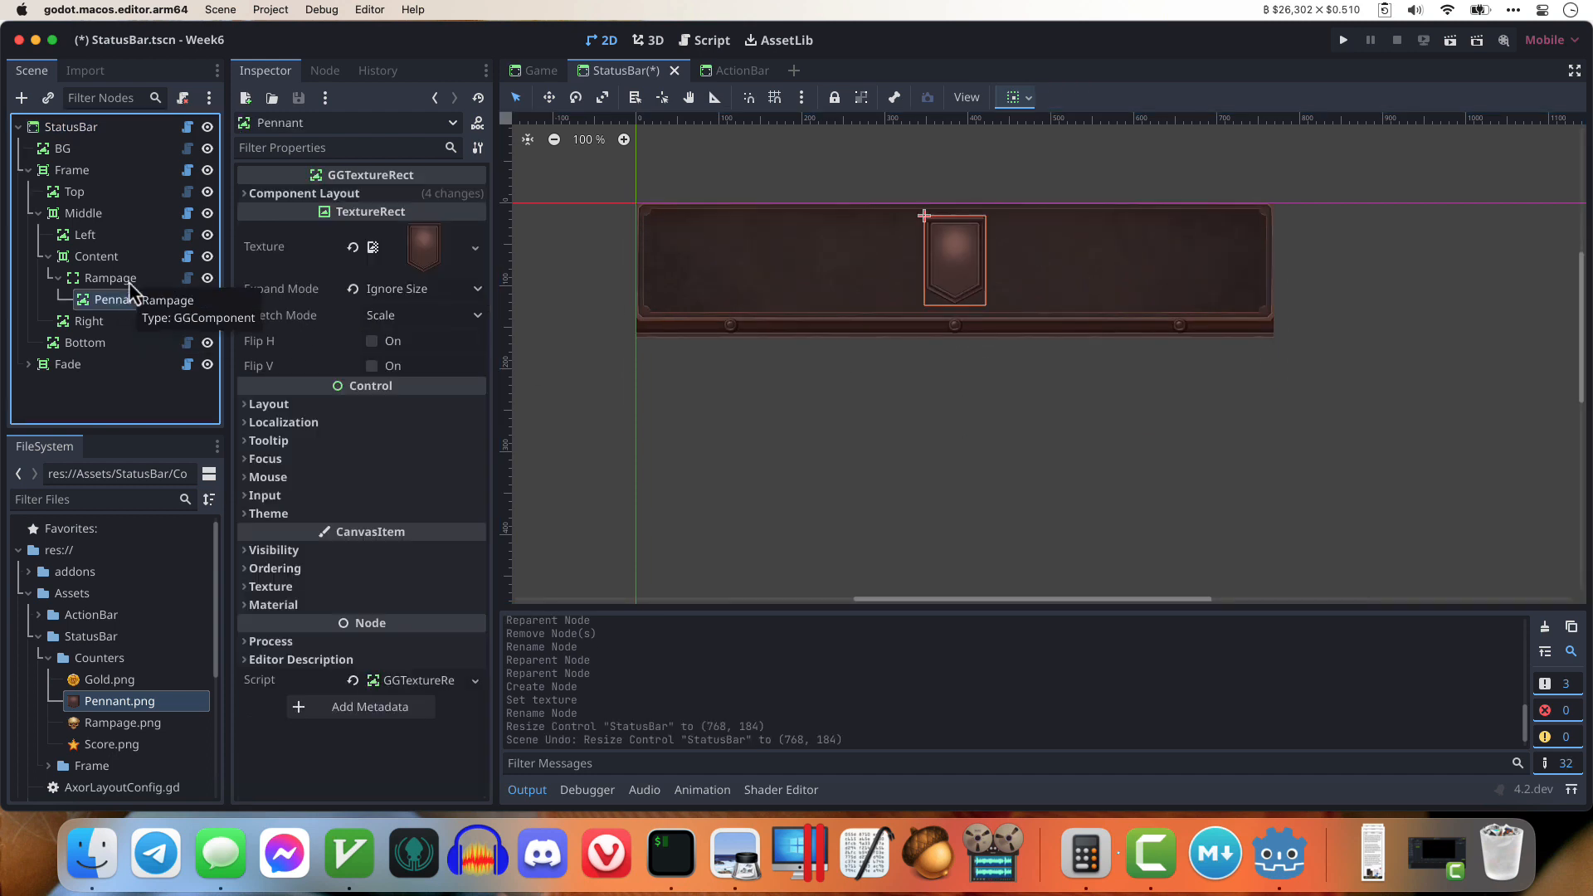
{"action": "left_click", "coordinate": [129, 281]}
{"action": "key", "text": "super+a"}
{"action": "type", "text": "ggtex"}
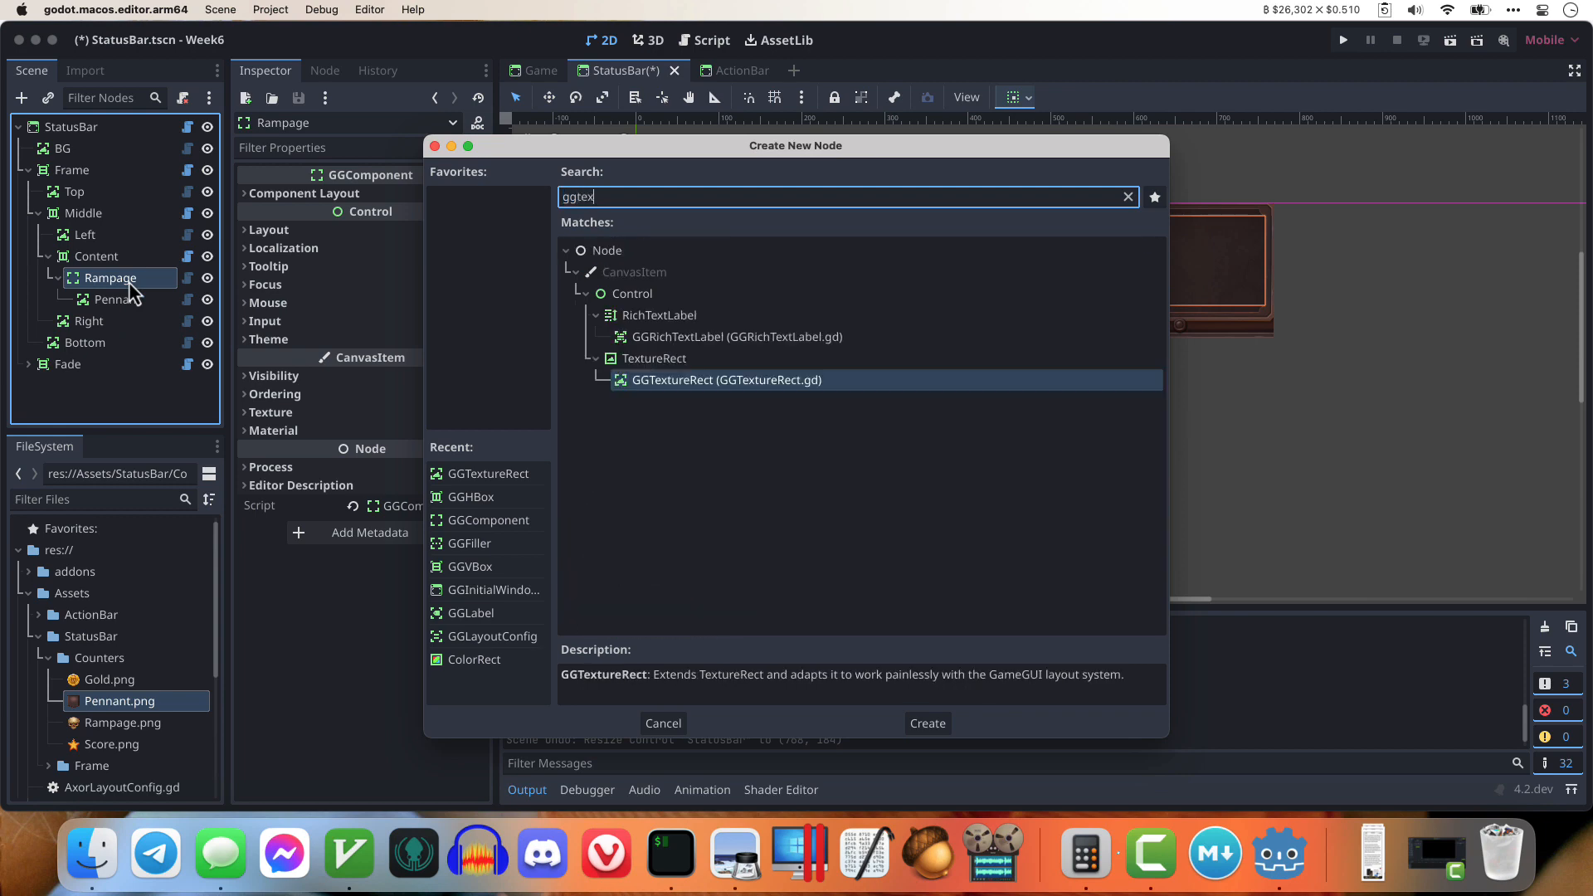
{"action": "key", "text": "Return"}
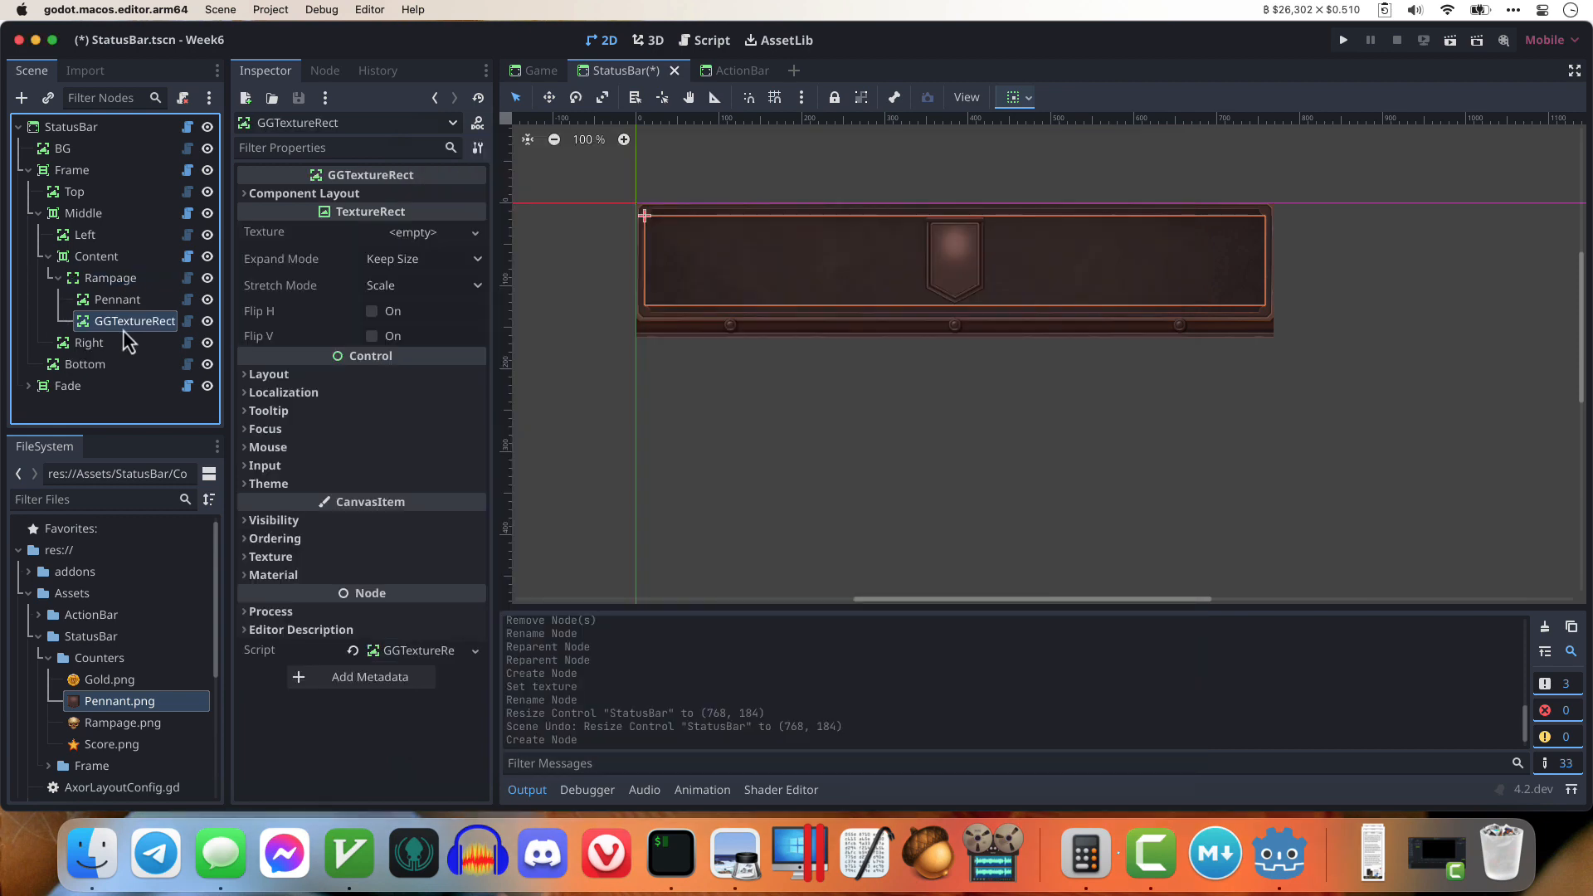
{"action": "left_click_drag", "start_coordinate": [112, 723], "coordinate": [421, 245]}
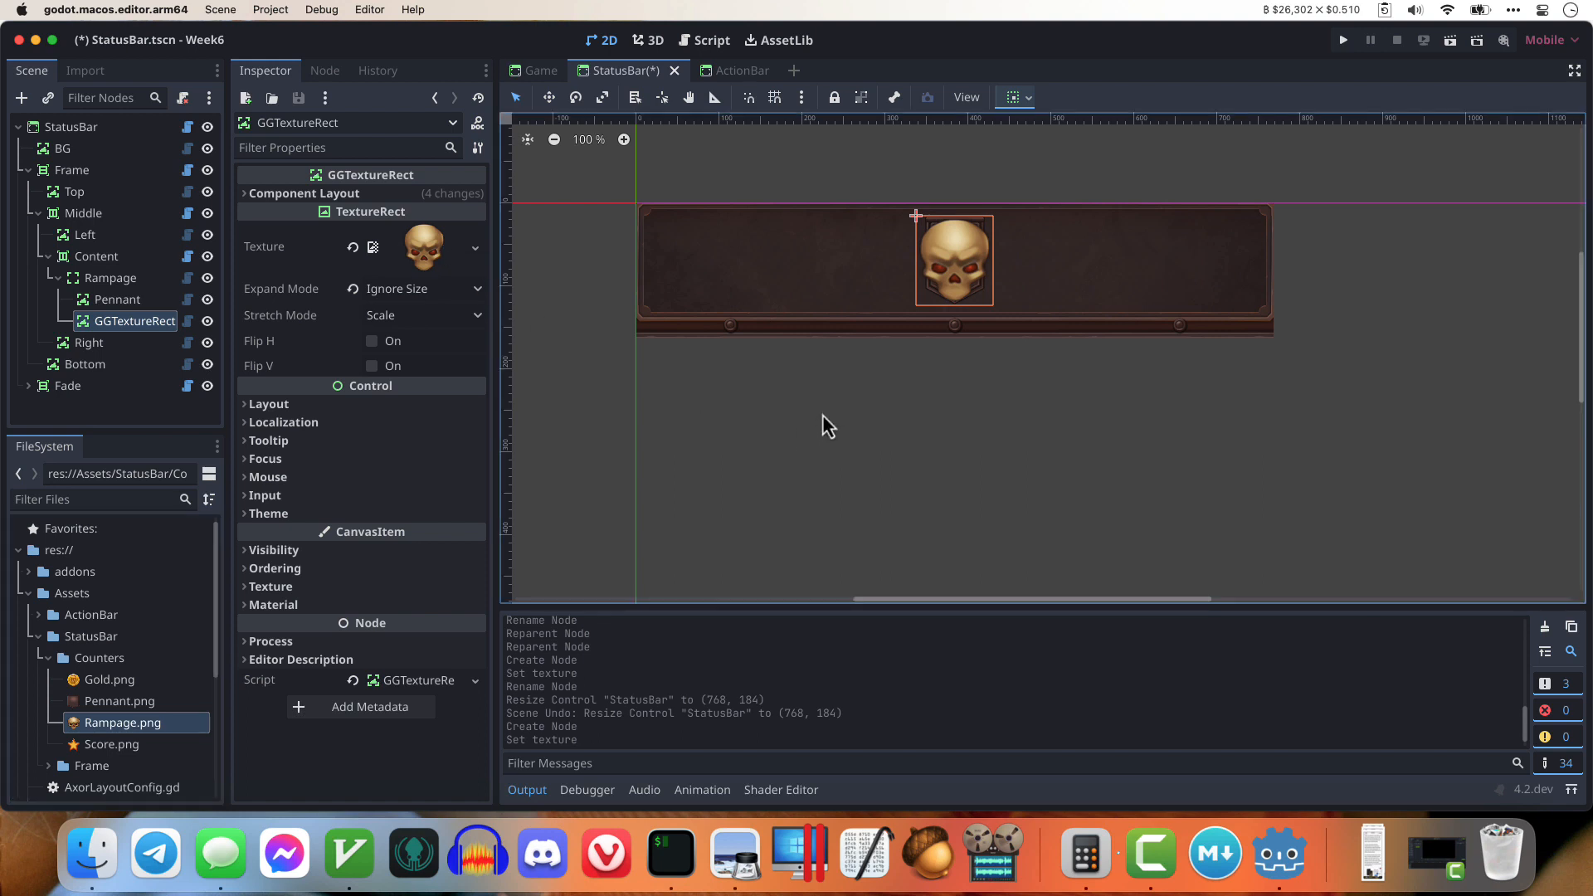
{"action": "left_click", "coordinate": [454, 196]}
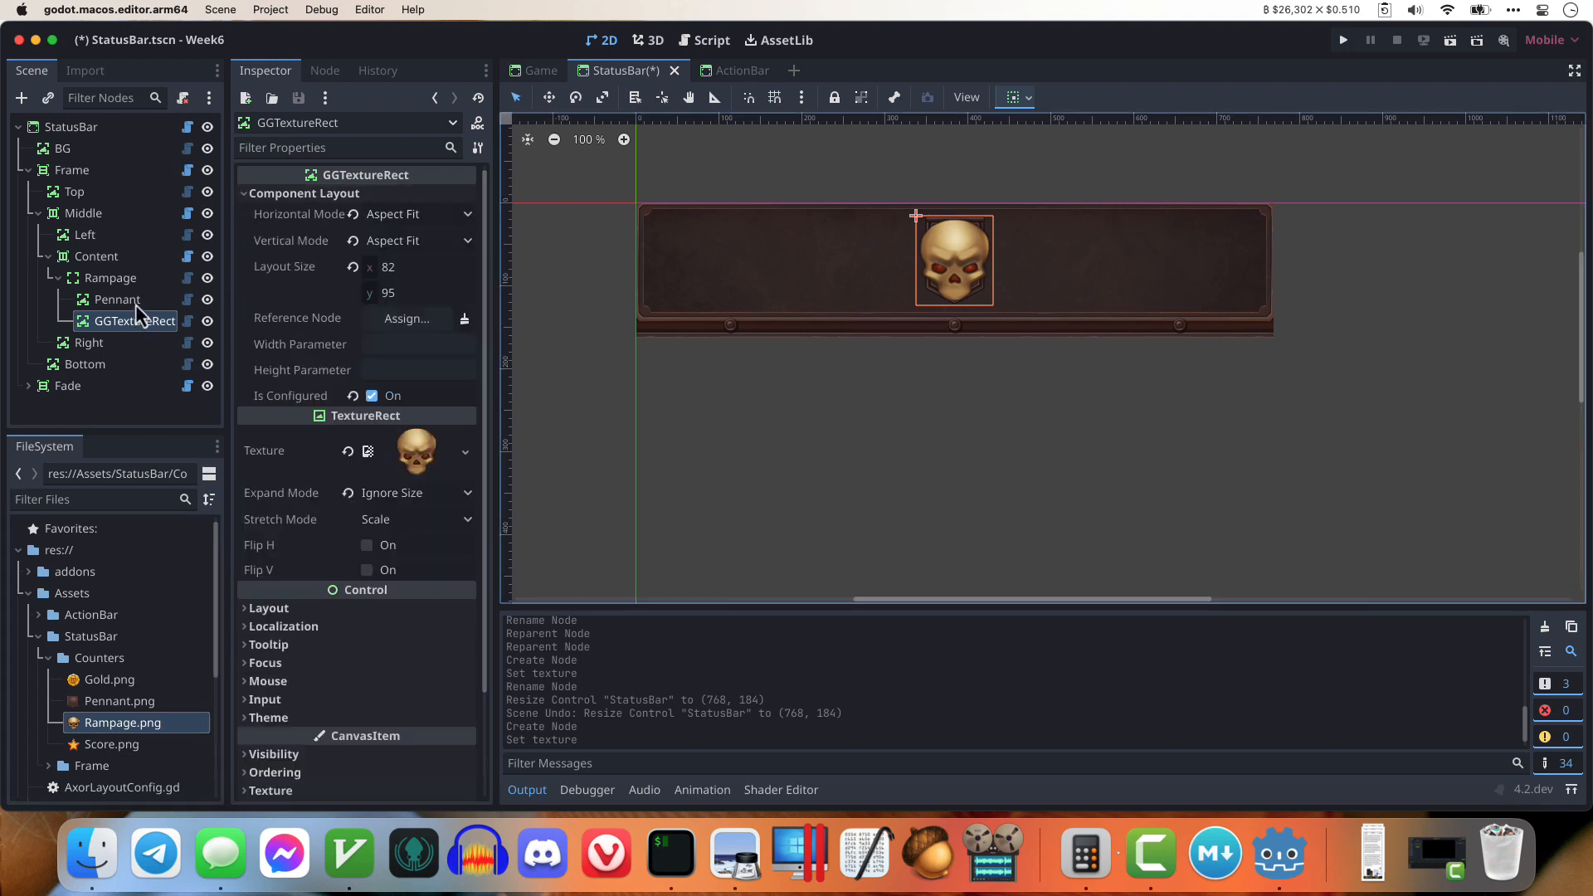
Step: Add a GGOverlay under Rampage and nest the skull's GGTextureRect inside it
{"action": "left_click", "coordinate": [124, 280]}
{"action": "key", "text": "super+a"}
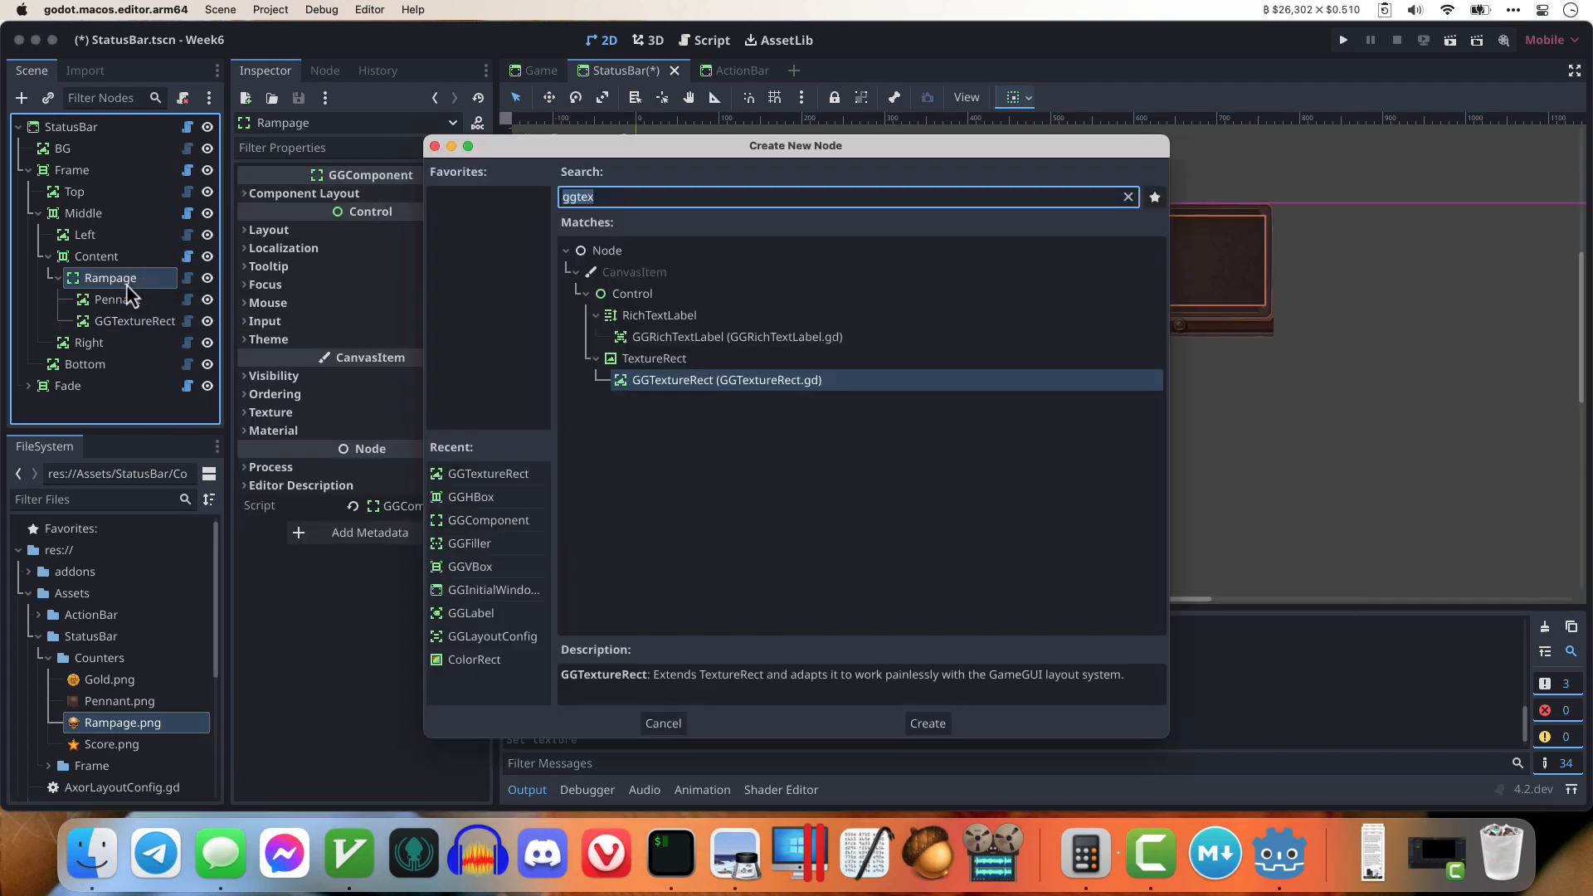
{"action": "type", "text": "ggov"}
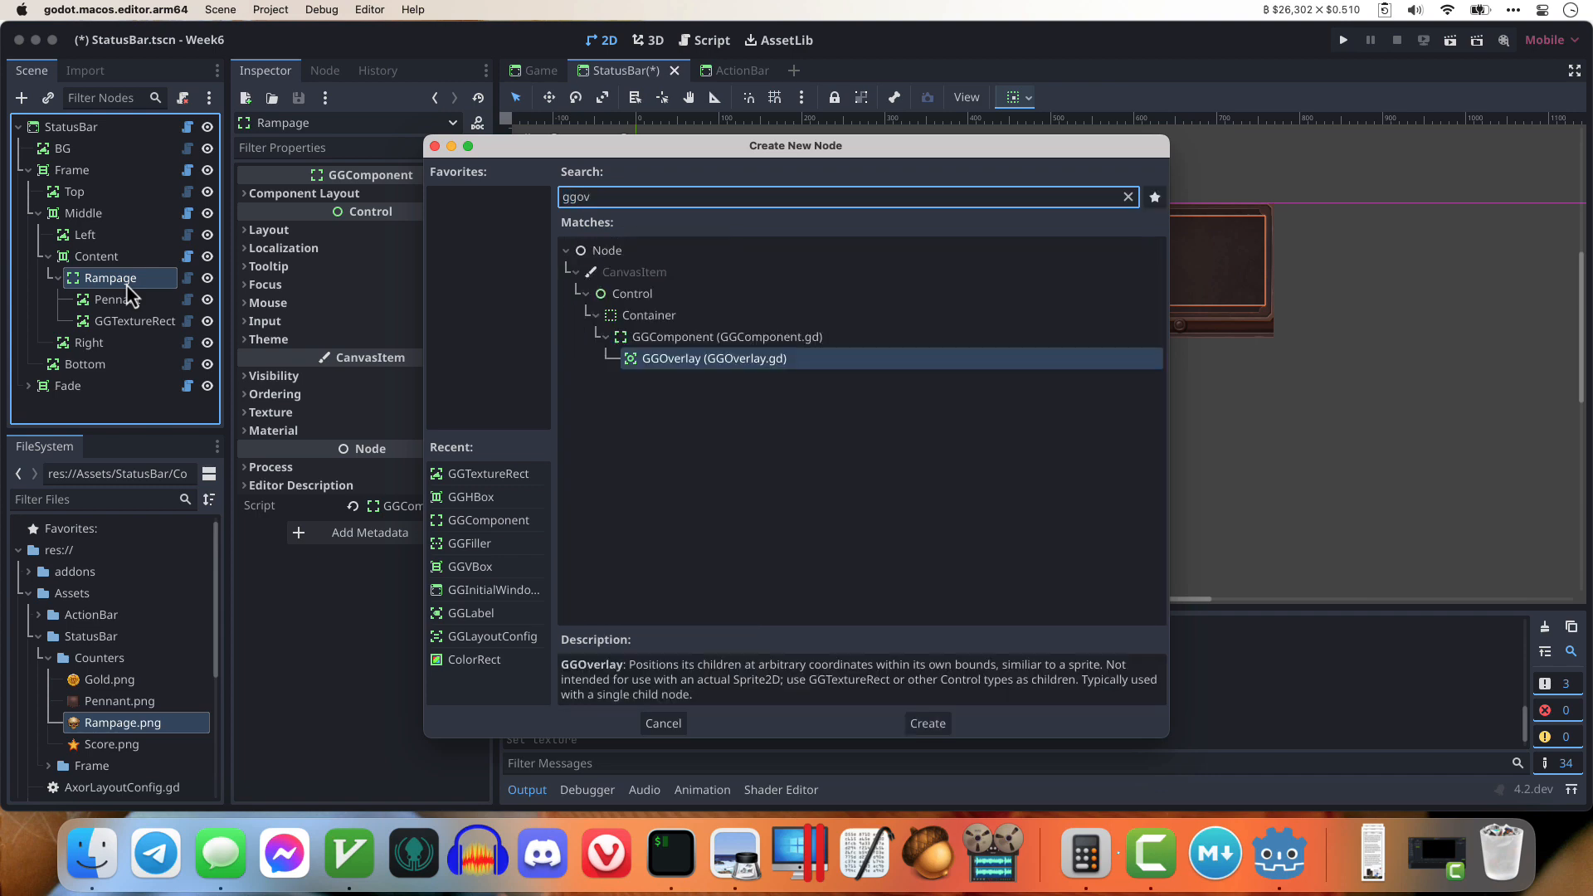
{"action": "key", "text": "Return"}
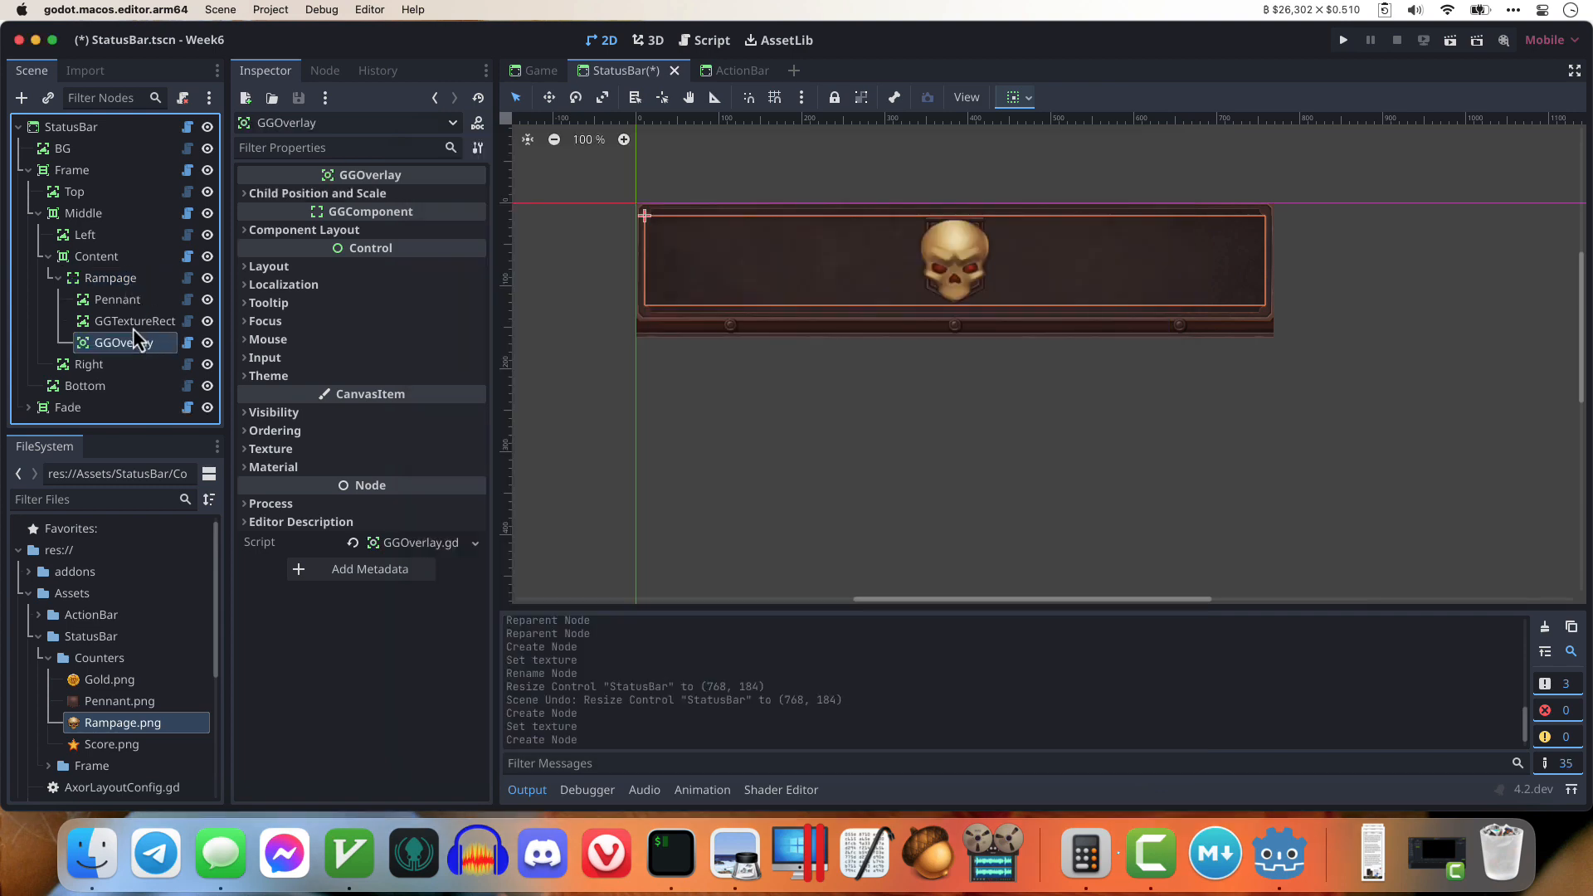
{"action": "left_click_drag", "start_coordinate": [133, 323], "coordinate": [143, 347]}
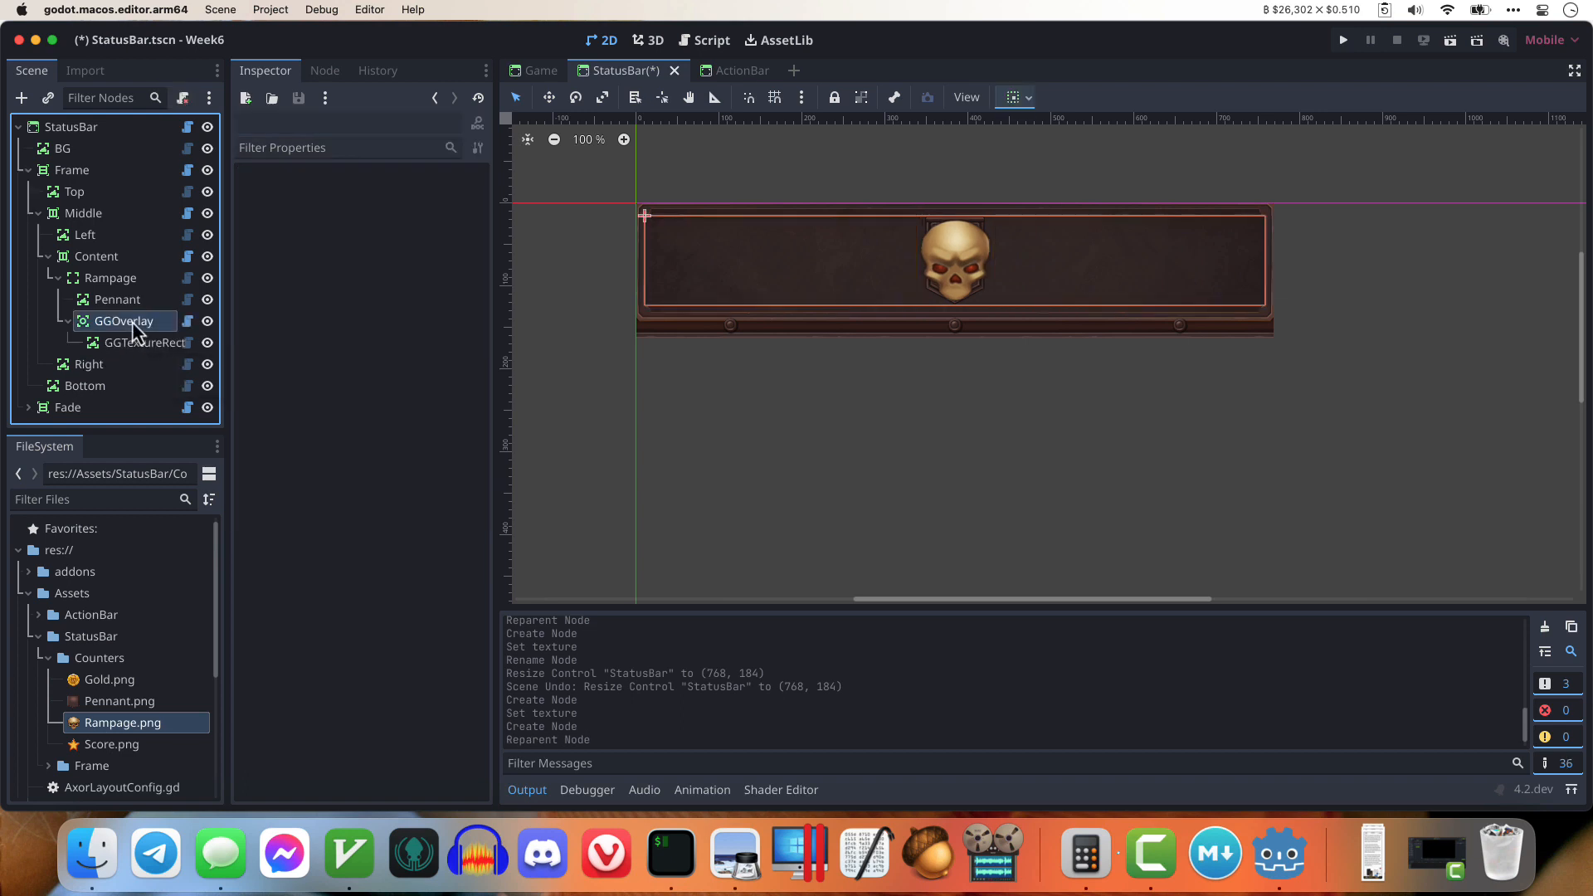
{"action": "left_click", "coordinate": [131, 343]}
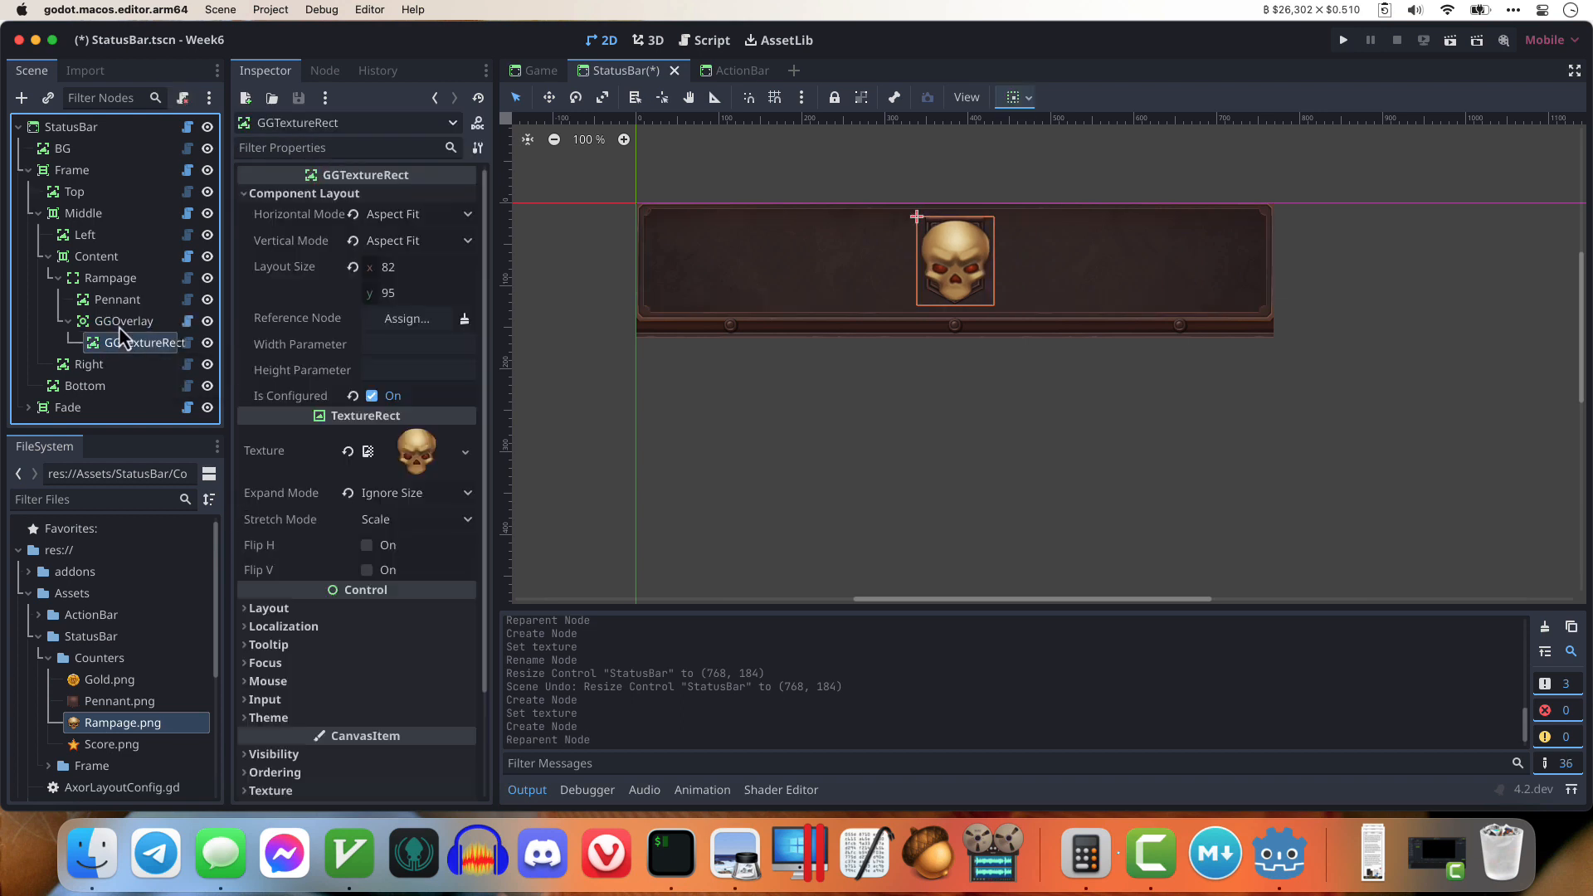
Step: Set the GGOverlay's reference node to Pennant and its horizontal and vertical layout modes to Proportional
{"action": "left_click", "coordinate": [111, 279]}
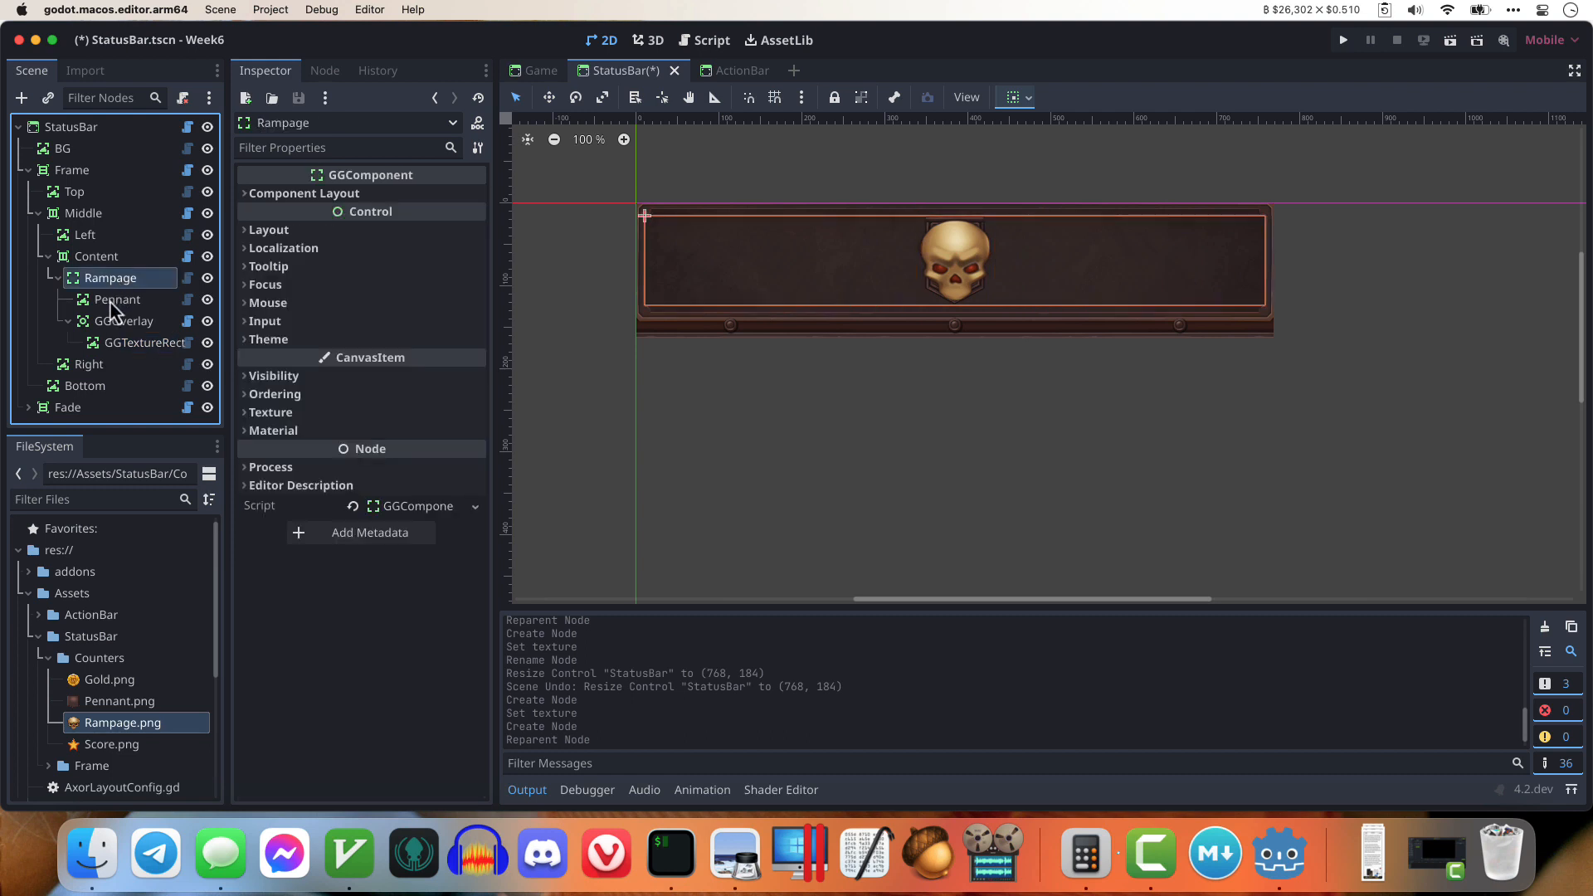
{"action": "left_click", "coordinate": [110, 304]}
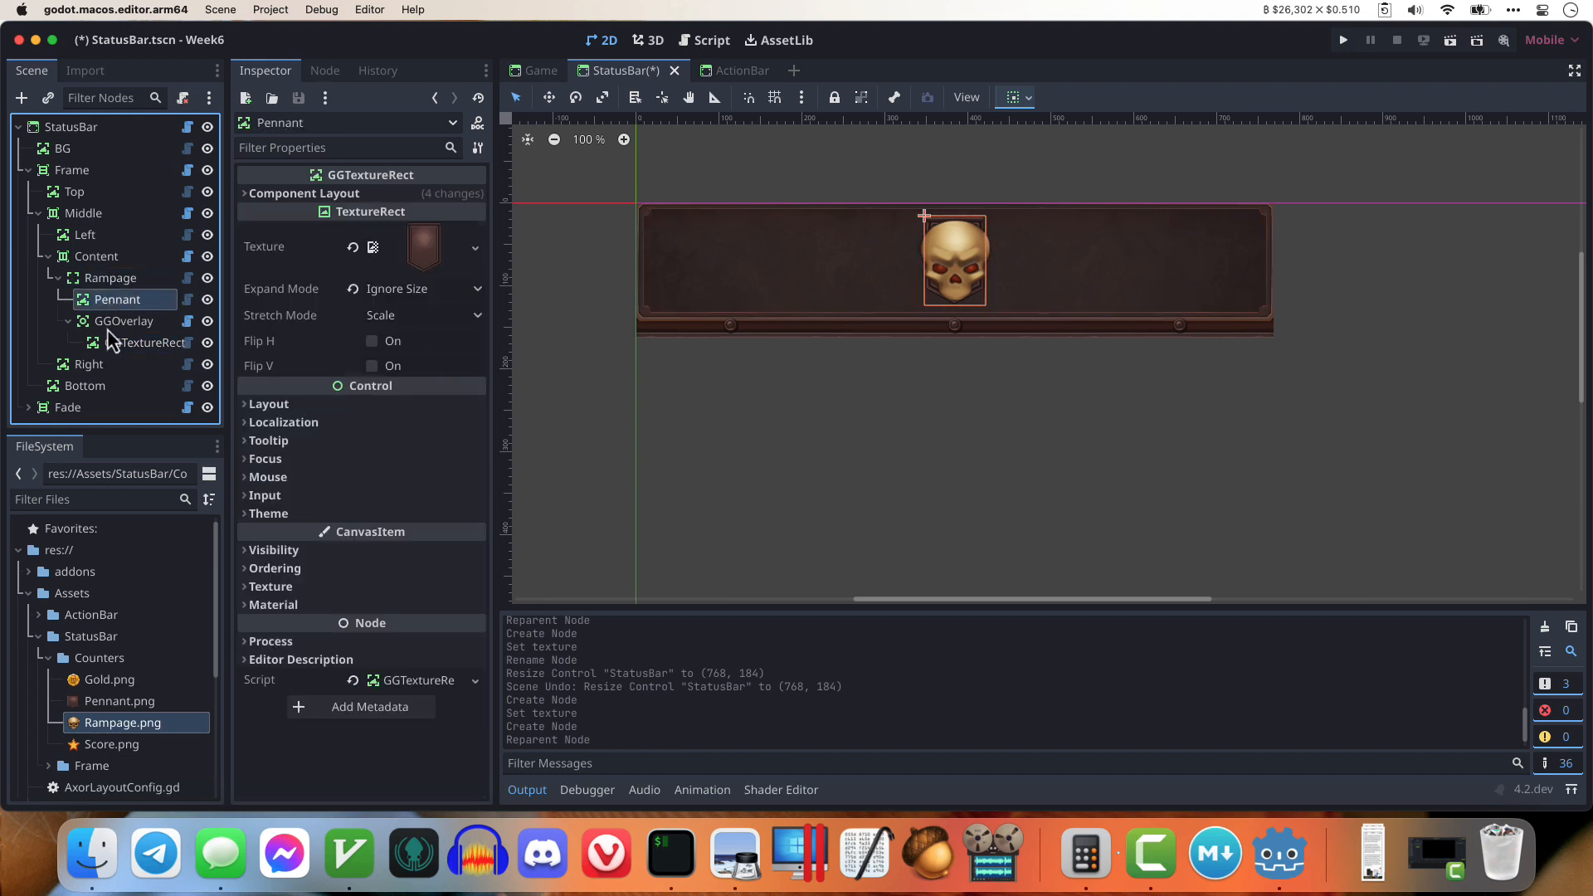
{"action": "left_click", "coordinate": [116, 324]}
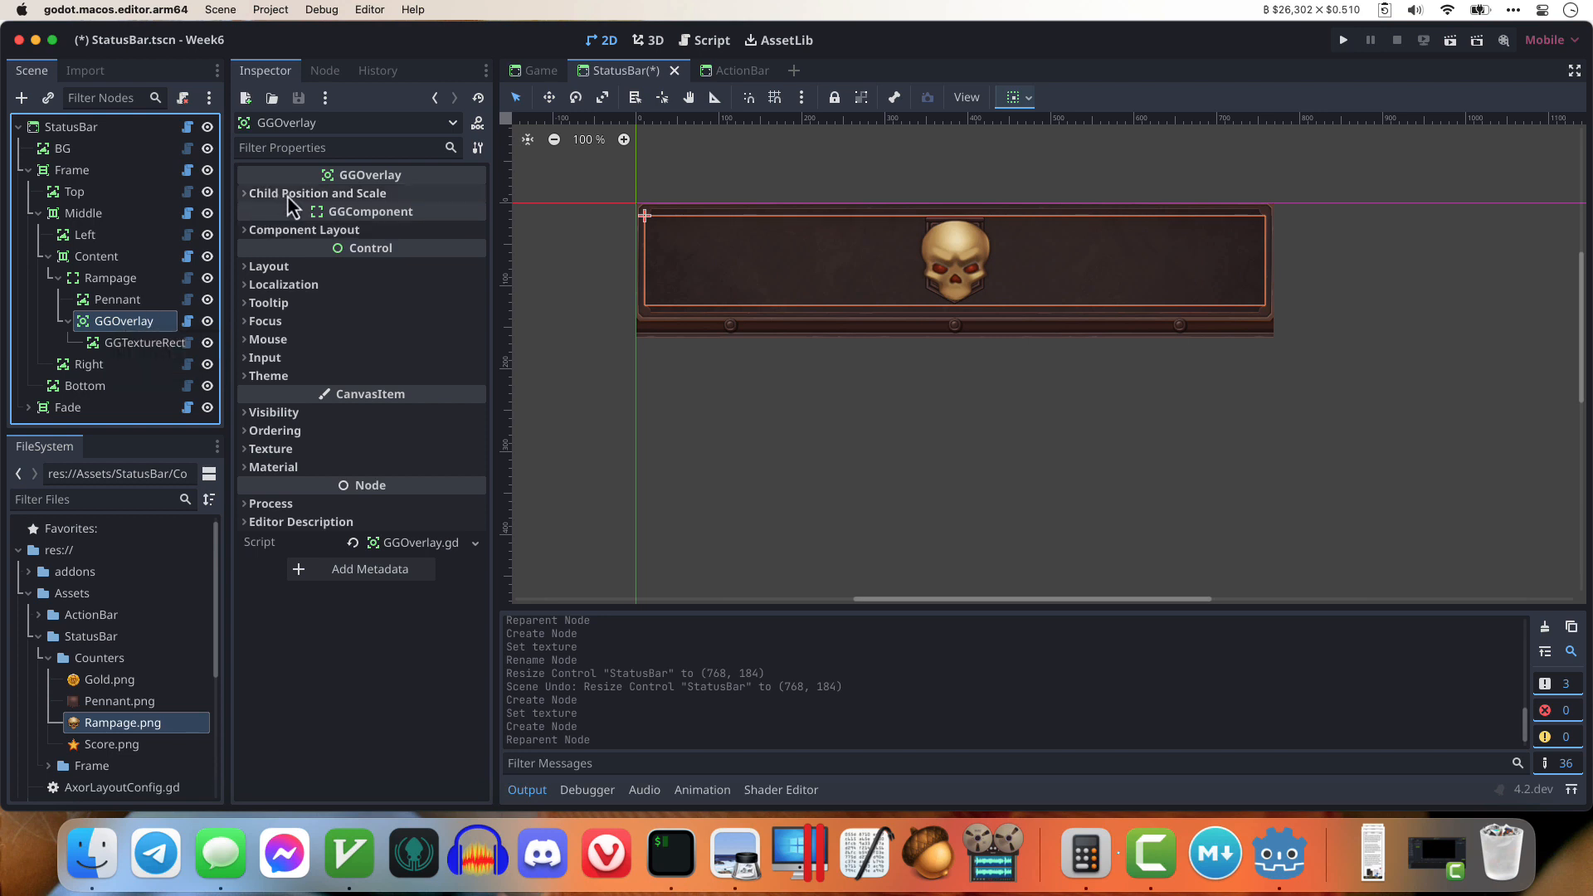
{"action": "left_click", "coordinate": [286, 231]}
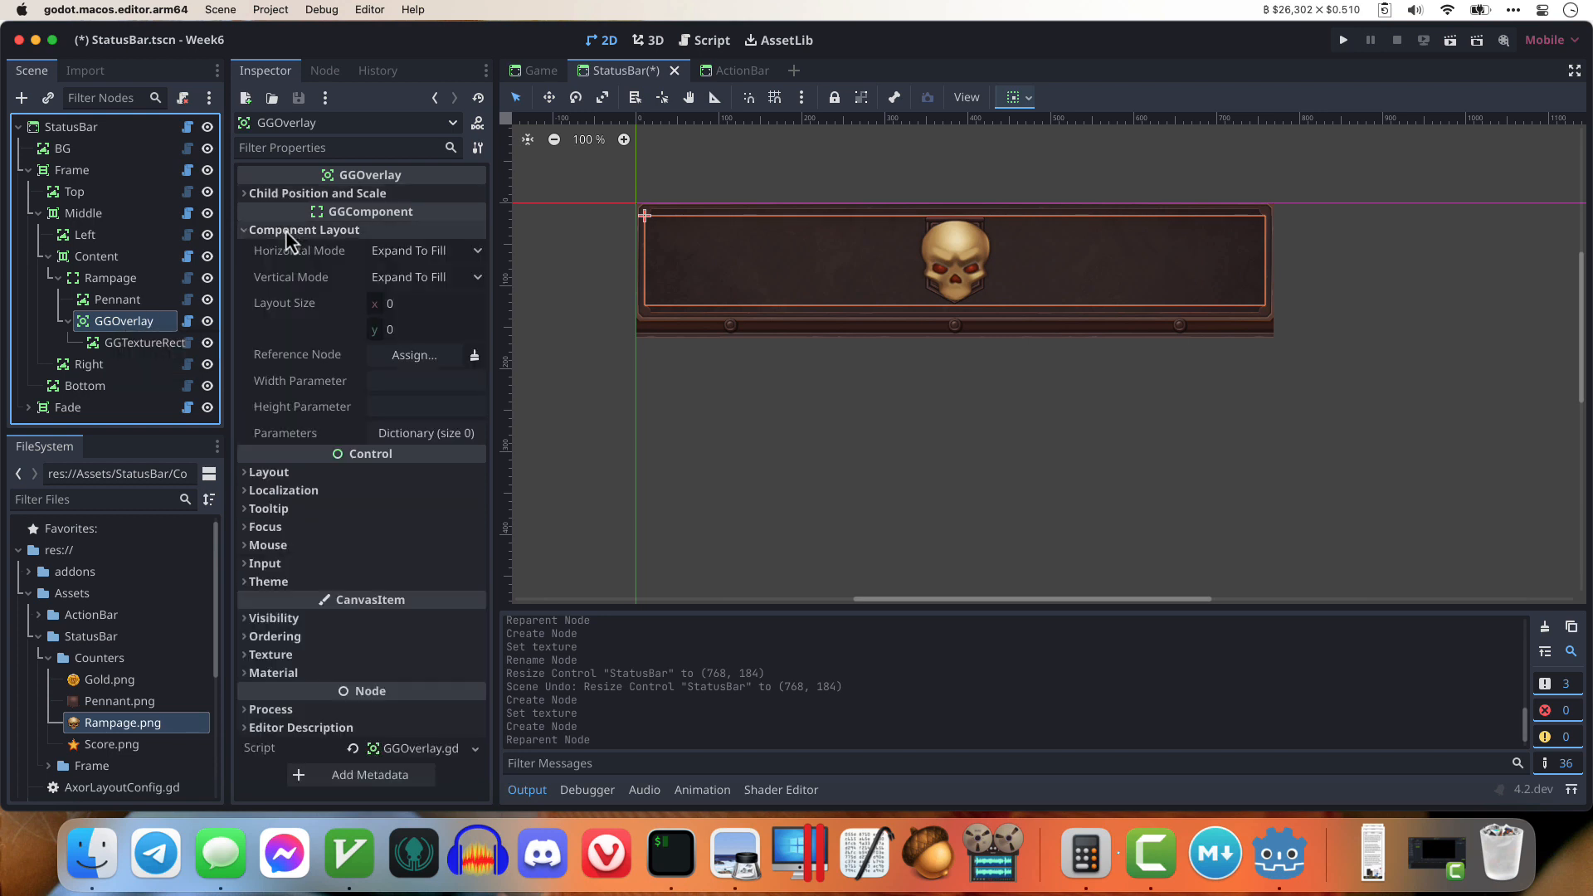
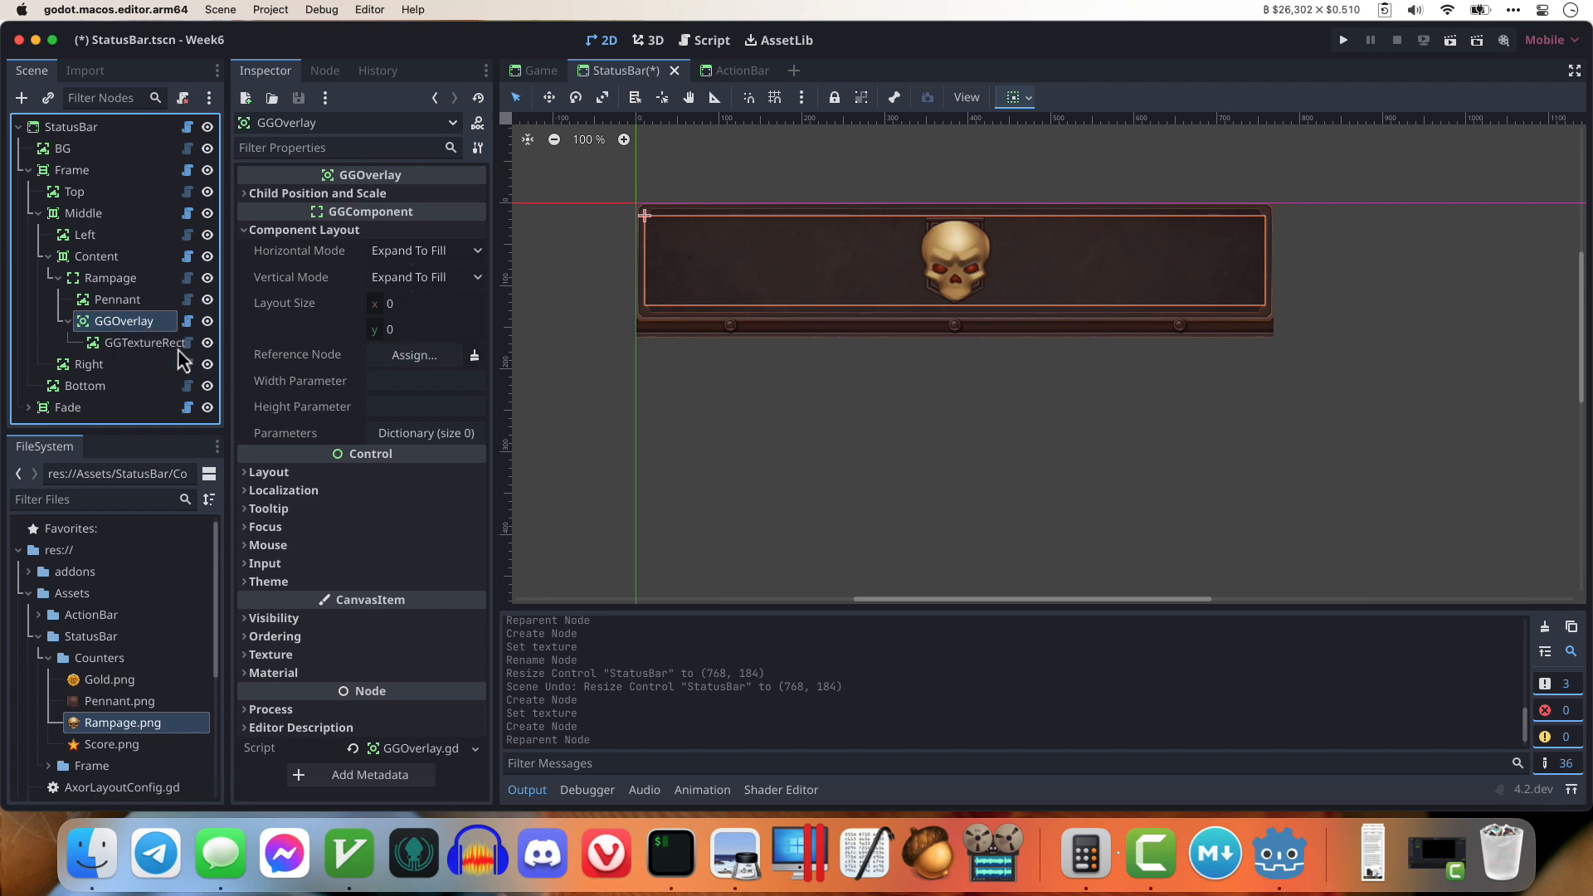
{"action": "left_click_drag", "start_coordinate": [114, 302], "coordinate": [411, 359]}
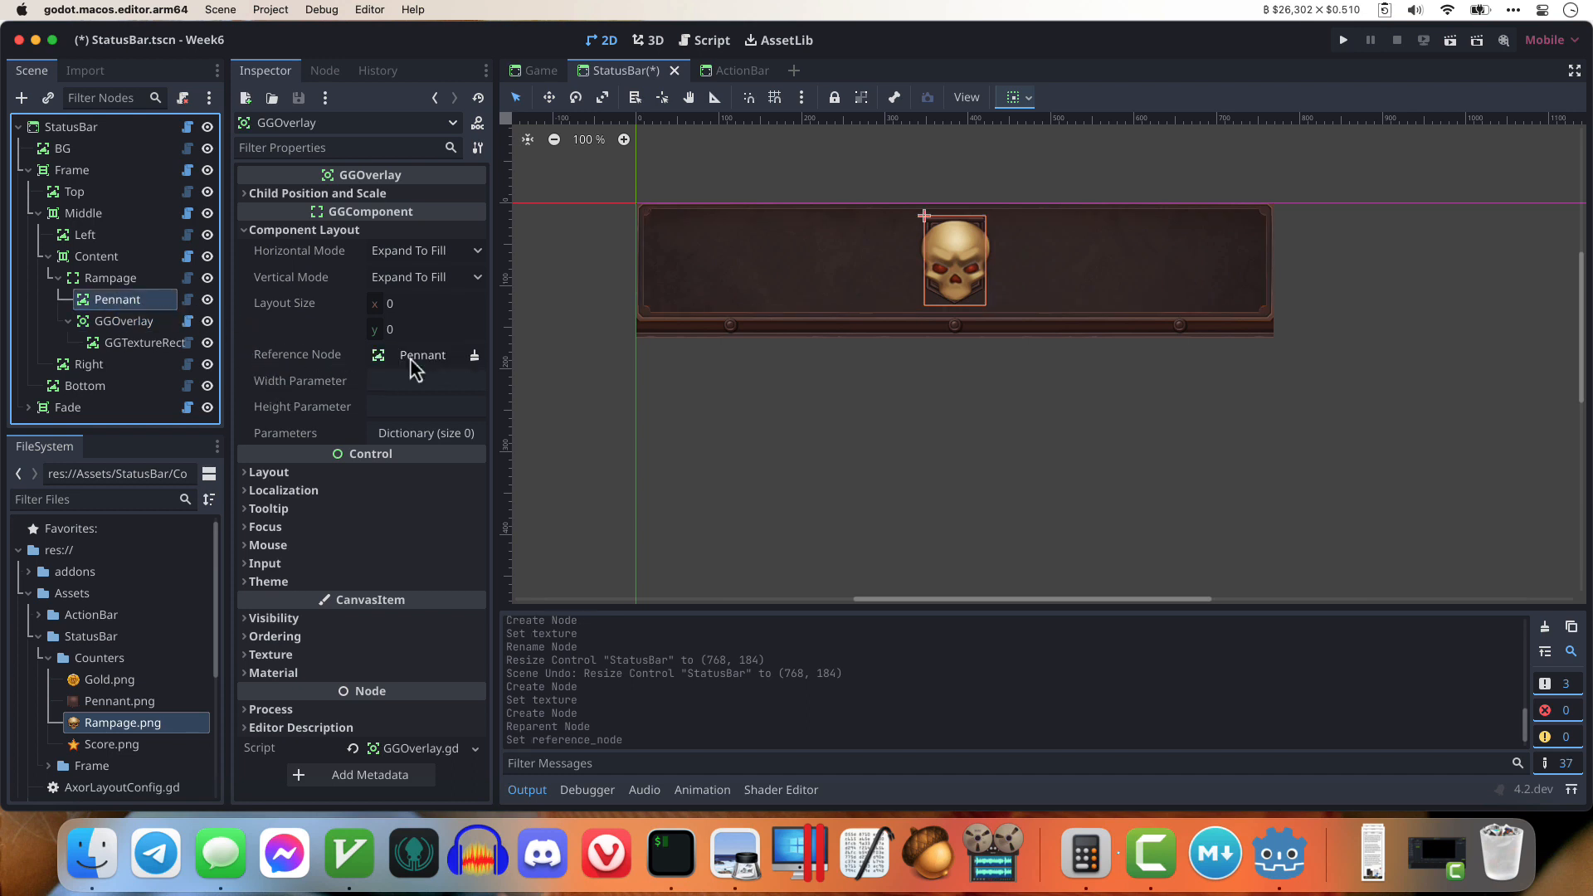
{"action": "left_click", "coordinate": [428, 280]}
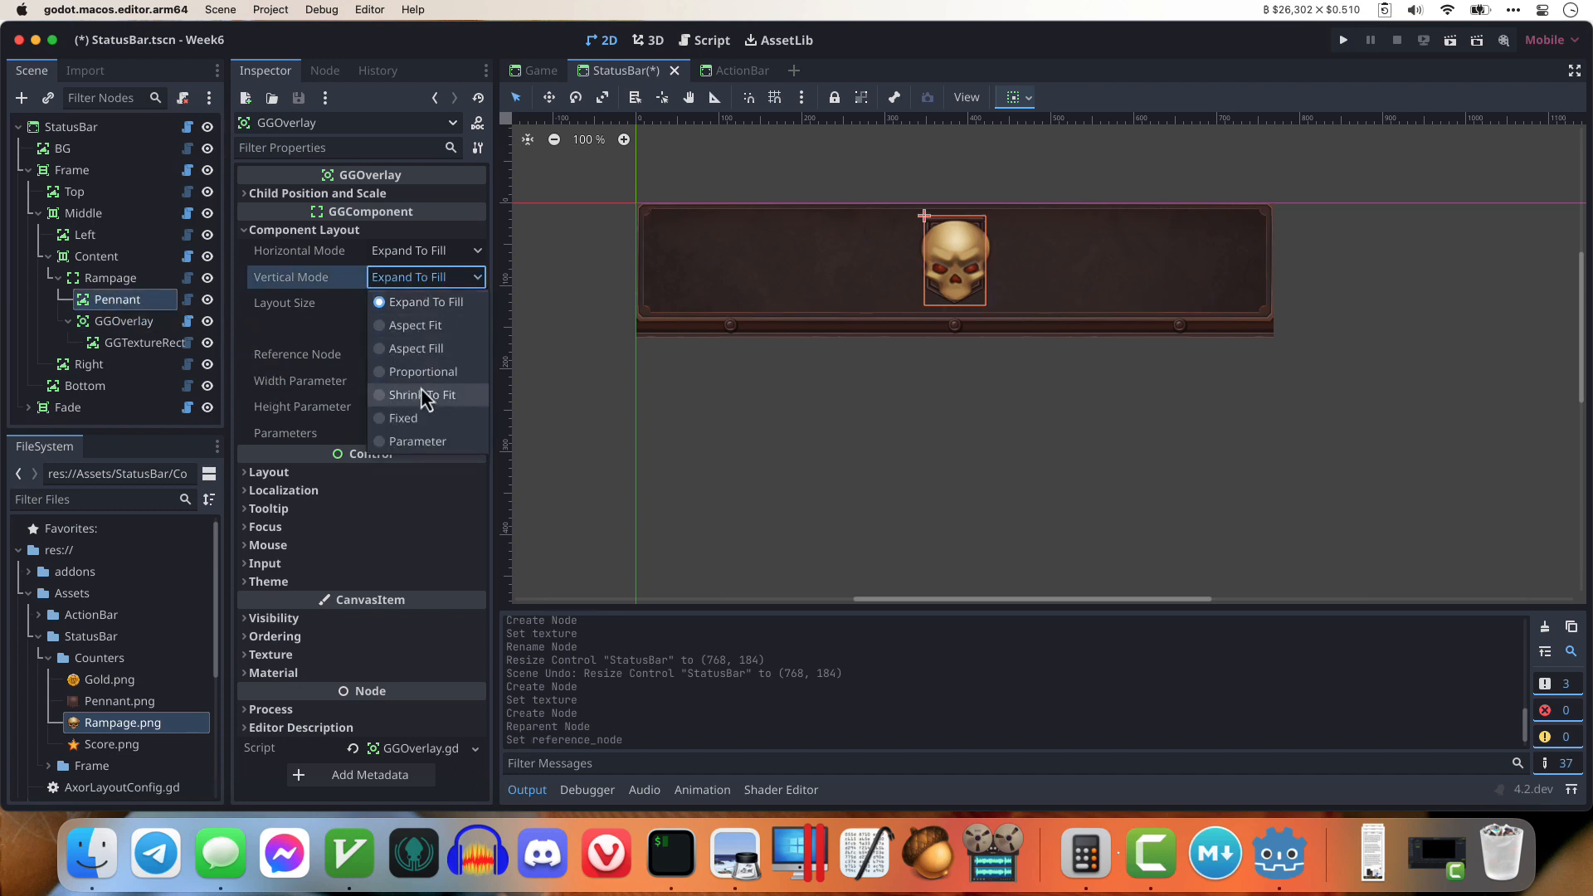
{"action": "left_click", "coordinate": [425, 373]}
{"action": "left_click", "coordinate": [425, 253]}
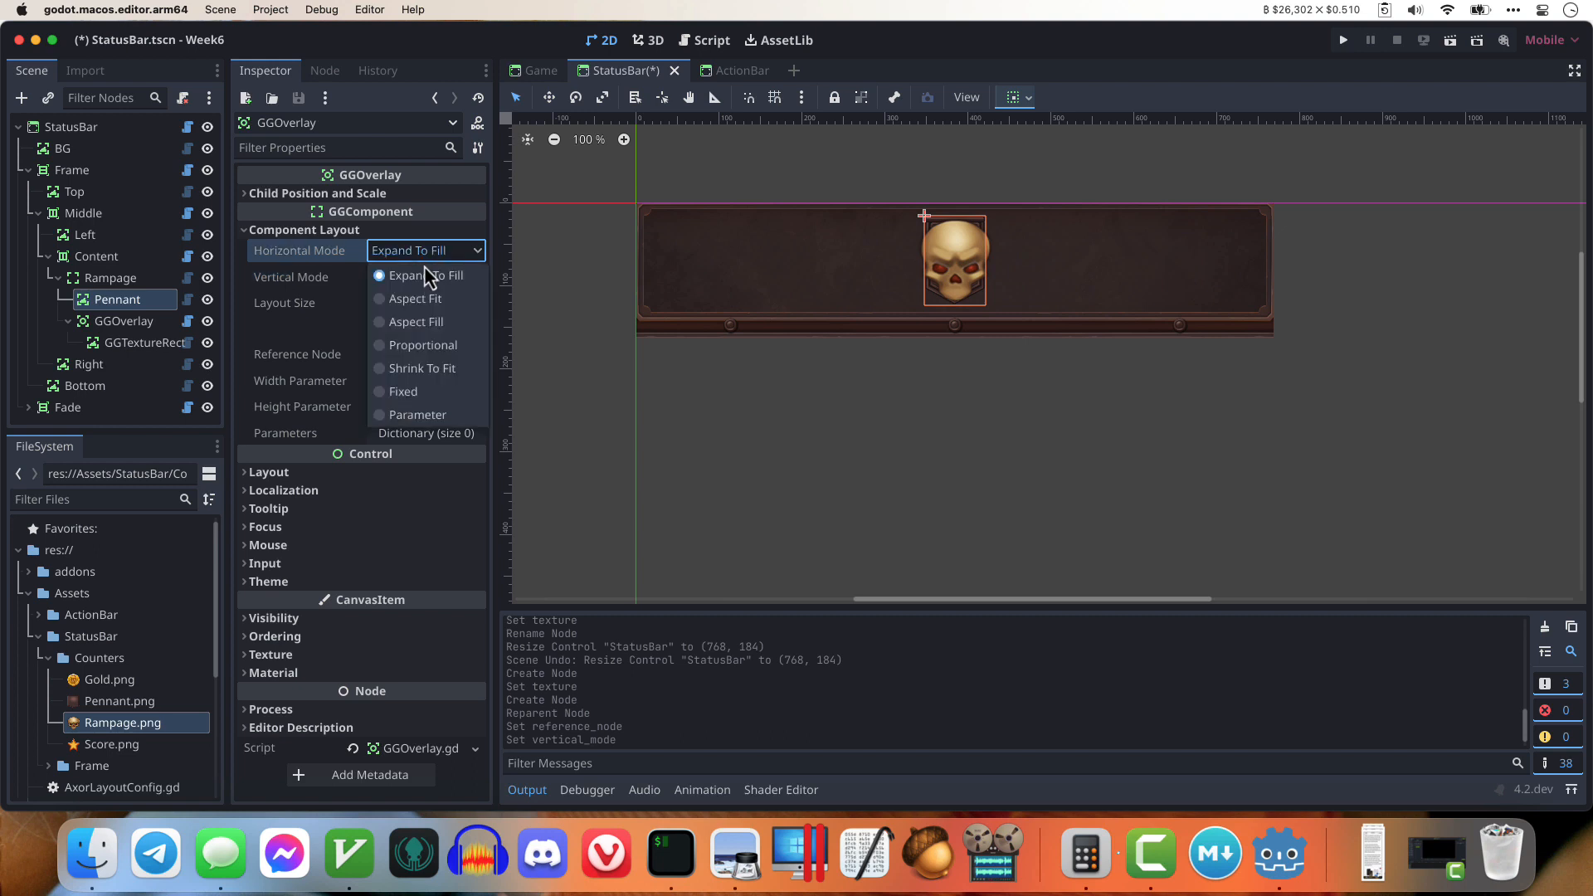
{"action": "left_click", "coordinate": [425, 352]}
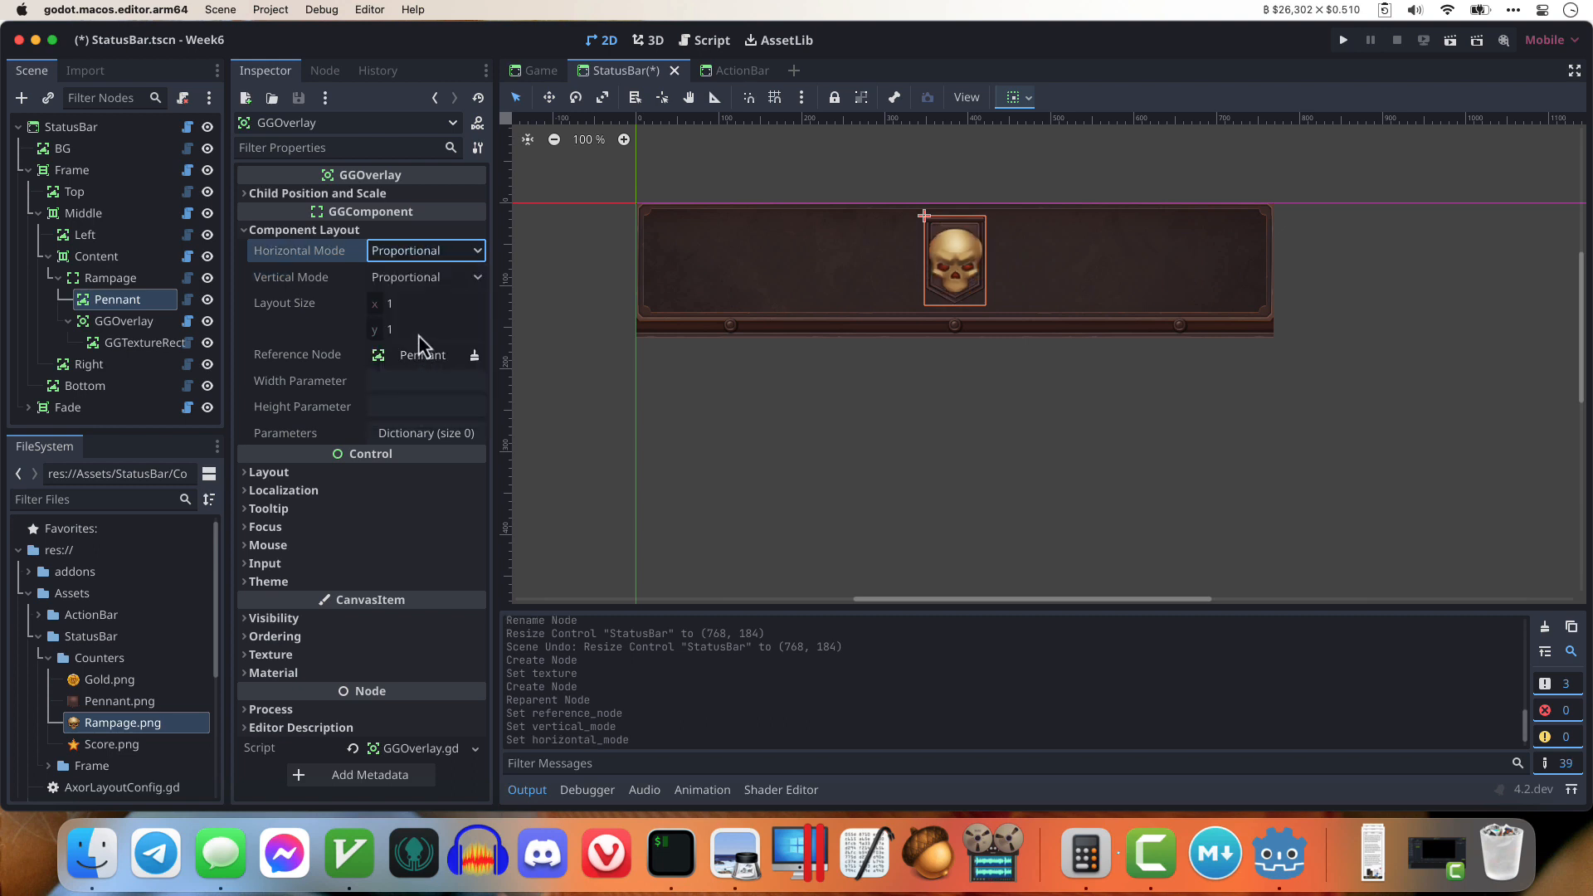
Step: Try shifting the child position in the GGOverlay and undo the changes
{"action": "left_click", "coordinate": [124, 279]}
{"action": "left_click", "coordinate": [131, 300]}
{"action": "left_click", "coordinate": [128, 322]}
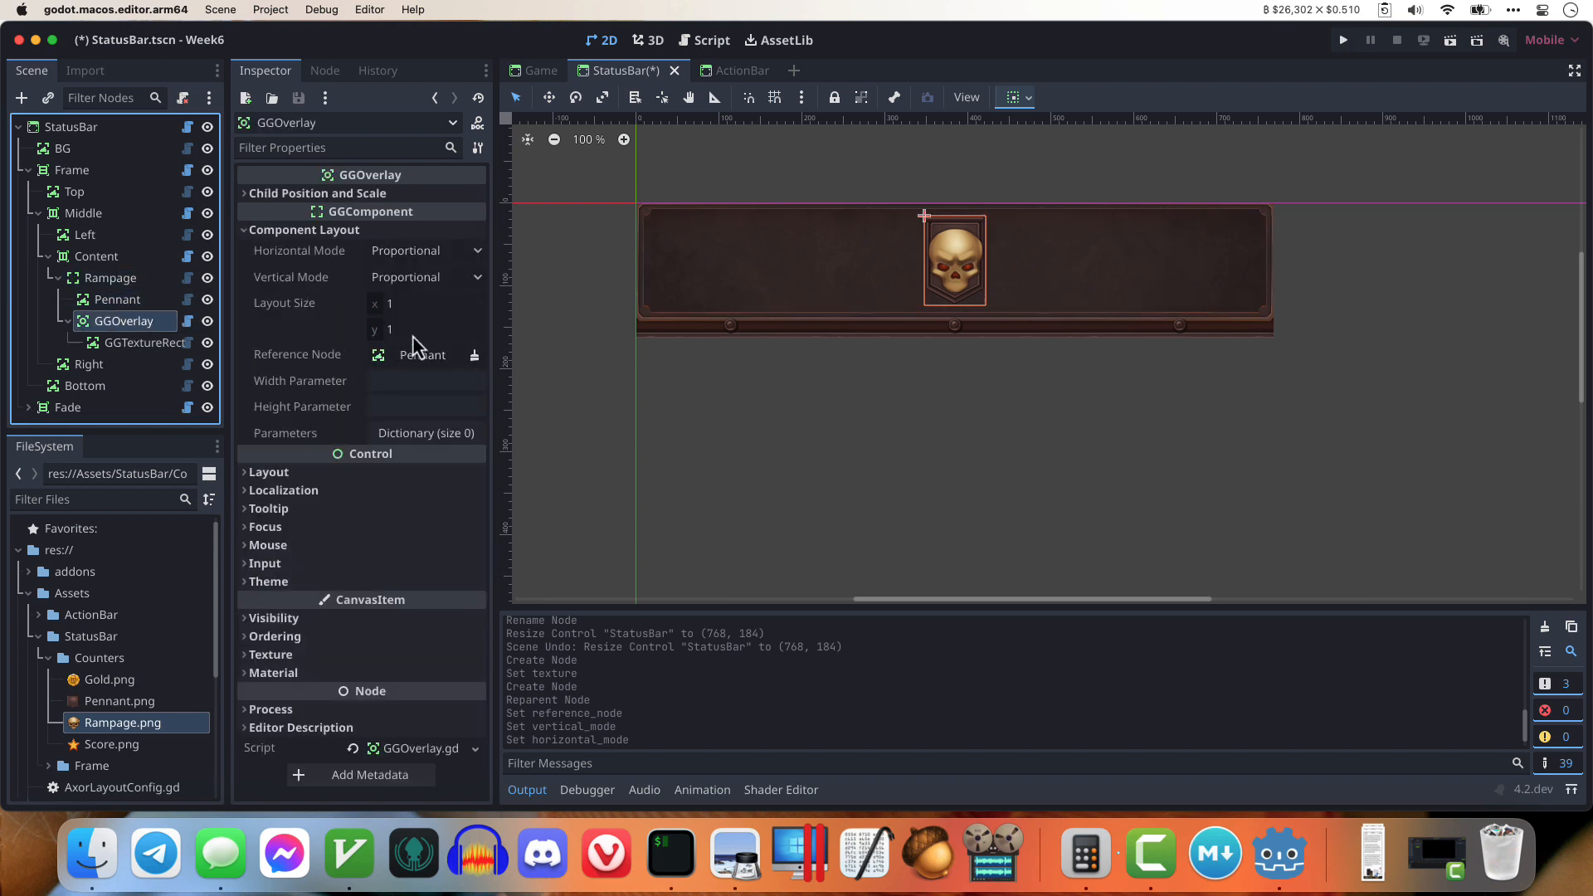
{"action": "left_click", "coordinate": [328, 193]}
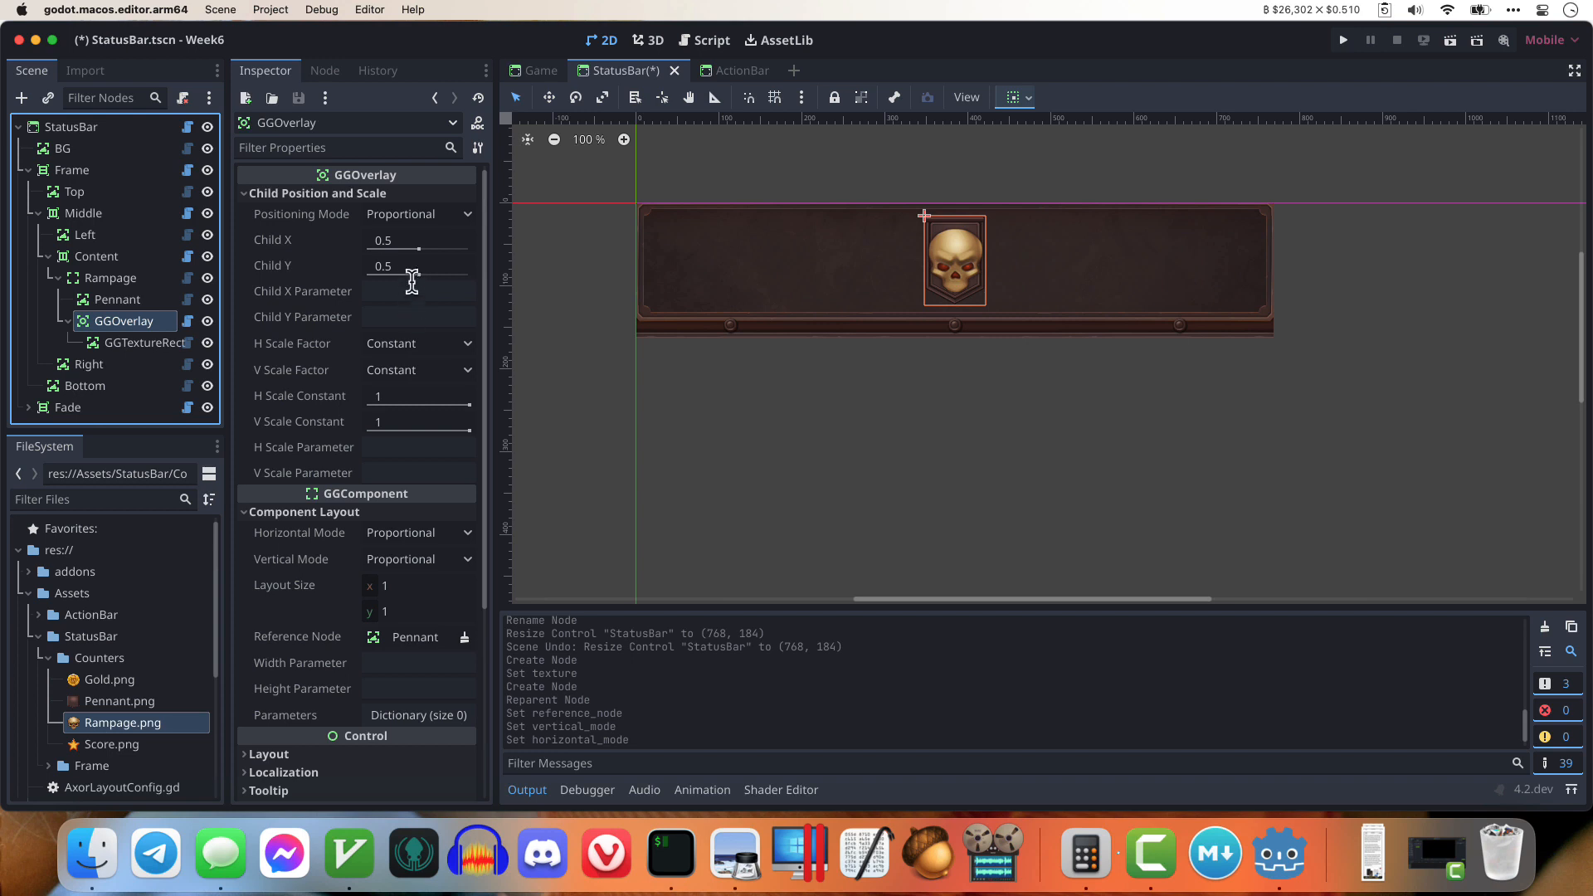
{"action": "mouse_move", "coordinate": [420, 274]}
{"action": "left_mouse_down"}
{"action": "mouse_move", "coordinate": [444, 284]}
{"action": "mouse_move", "coordinate": [382, 282]}
{"action": "mouse_move", "coordinate": [434, 277]}
{"action": "mouse_move", "coordinate": [398, 249]}
{"action": "mouse_move", "coordinate": [448, 261]}
{"action": "mouse_move", "coordinate": [432, 253]}
{"action": "left_mouse_up"}
{"action": "key", "text": "super+z"}
{"action": "key", "text": "super+z"}
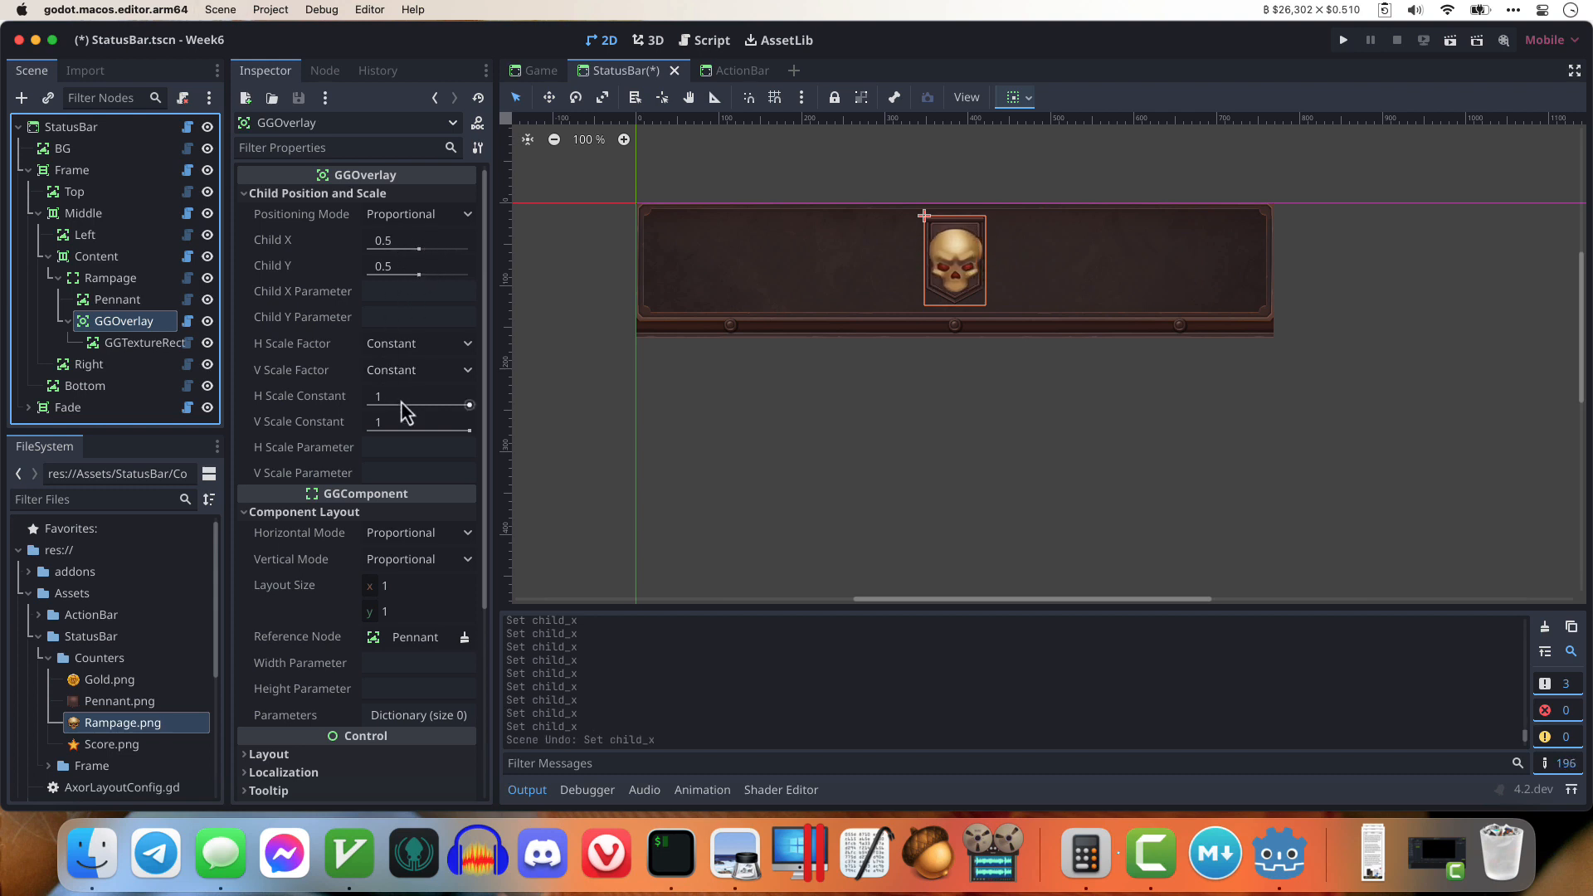
Step: Set the GGOverlay's horizontal scale constant to about 0.59 and its Child Y to about 0.34
{"action": "left_click_drag", "start_coordinate": [469, 410], "coordinate": [428, 408]}
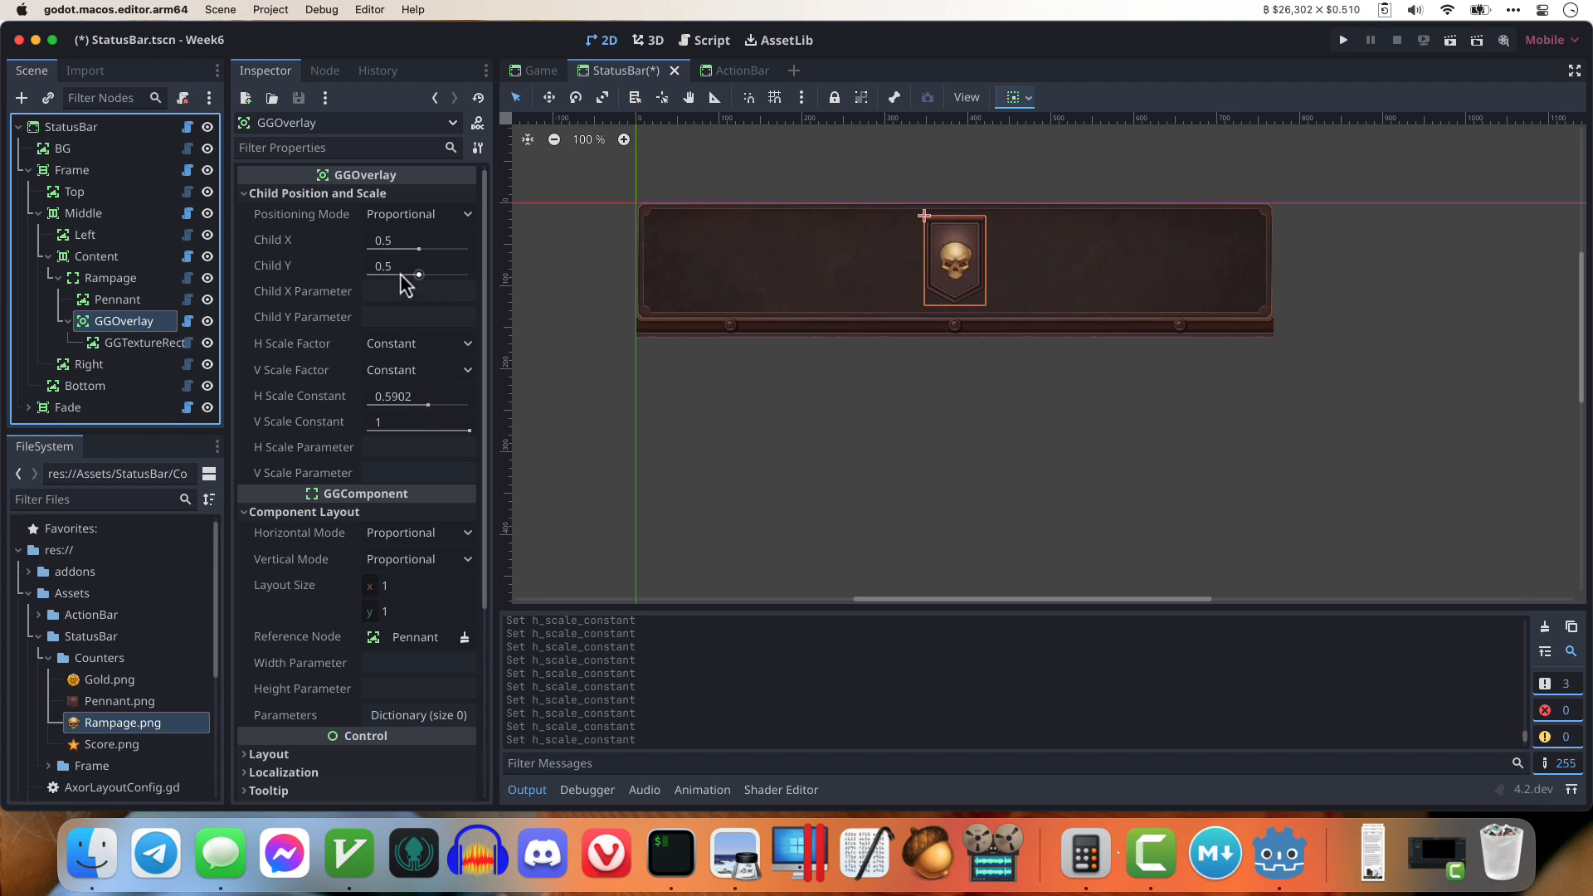
{"action": "left_click_drag", "start_coordinate": [420, 276], "coordinate": [405, 277]}
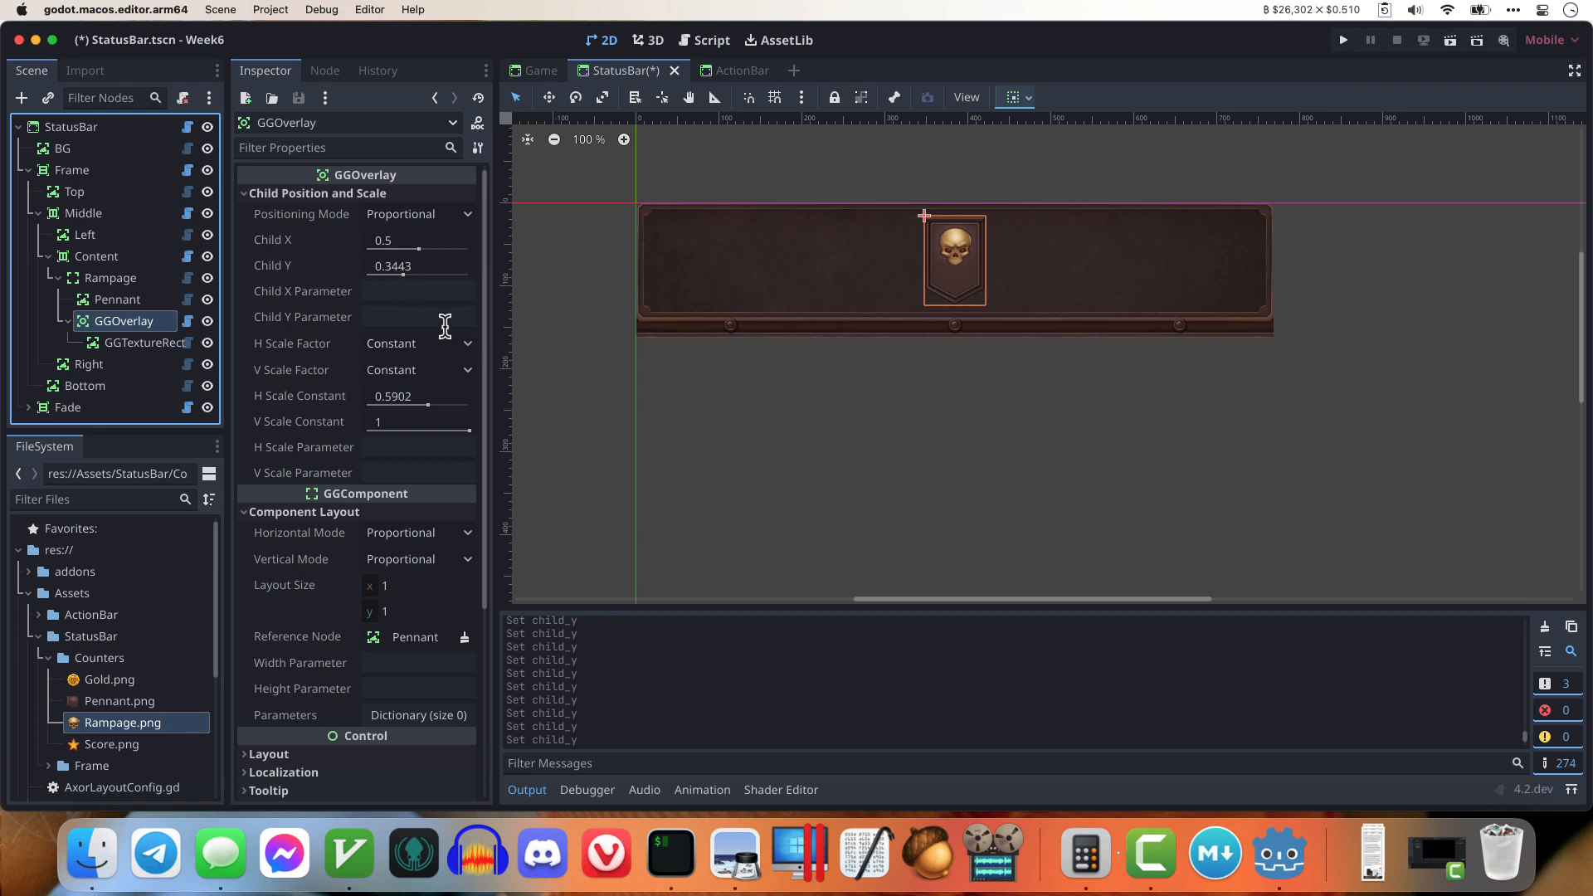
Step: Add a second GGOverlay as a child of Rampage
{"action": "left_click", "coordinate": [123, 286]}
{"action": "key", "text": "super+a"}
{"action": "key", "text": "Return"}
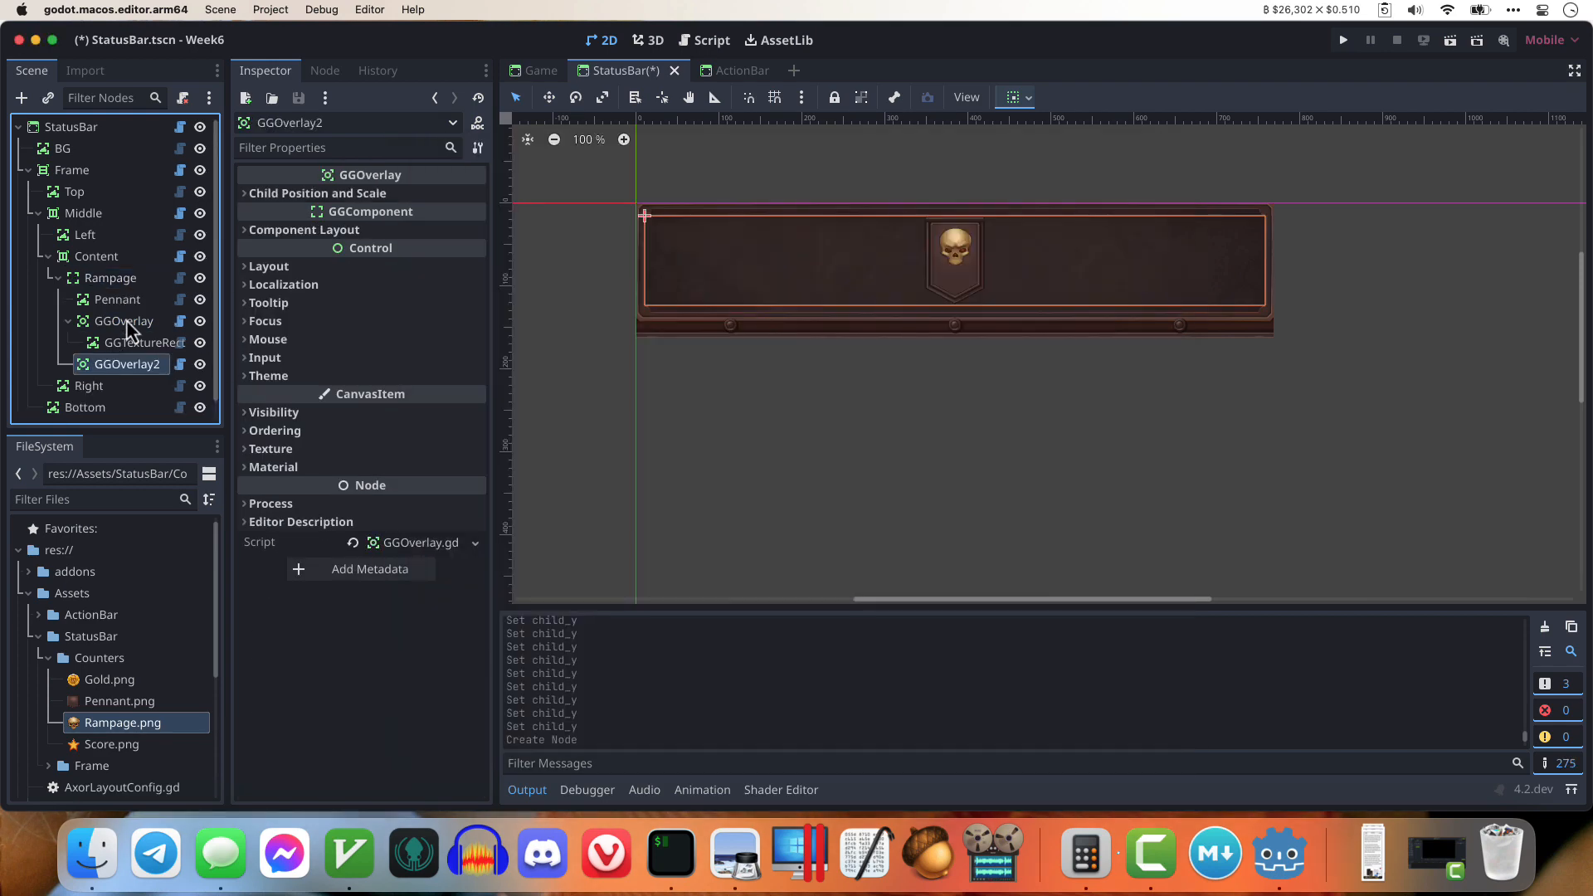
Step: Rename the skull's texture node to Icon, its parent to Icon Overlay, and the new overlay to Label Overlay
{"action": "left_click", "coordinate": [124, 342]}
{"action": "left_click", "coordinate": [126, 322]}
{"action": "double_click", "coordinate": [127, 364]}
{"action": "type", "text": "Label Overlay"}
{"action": "key", "text": "Return"}
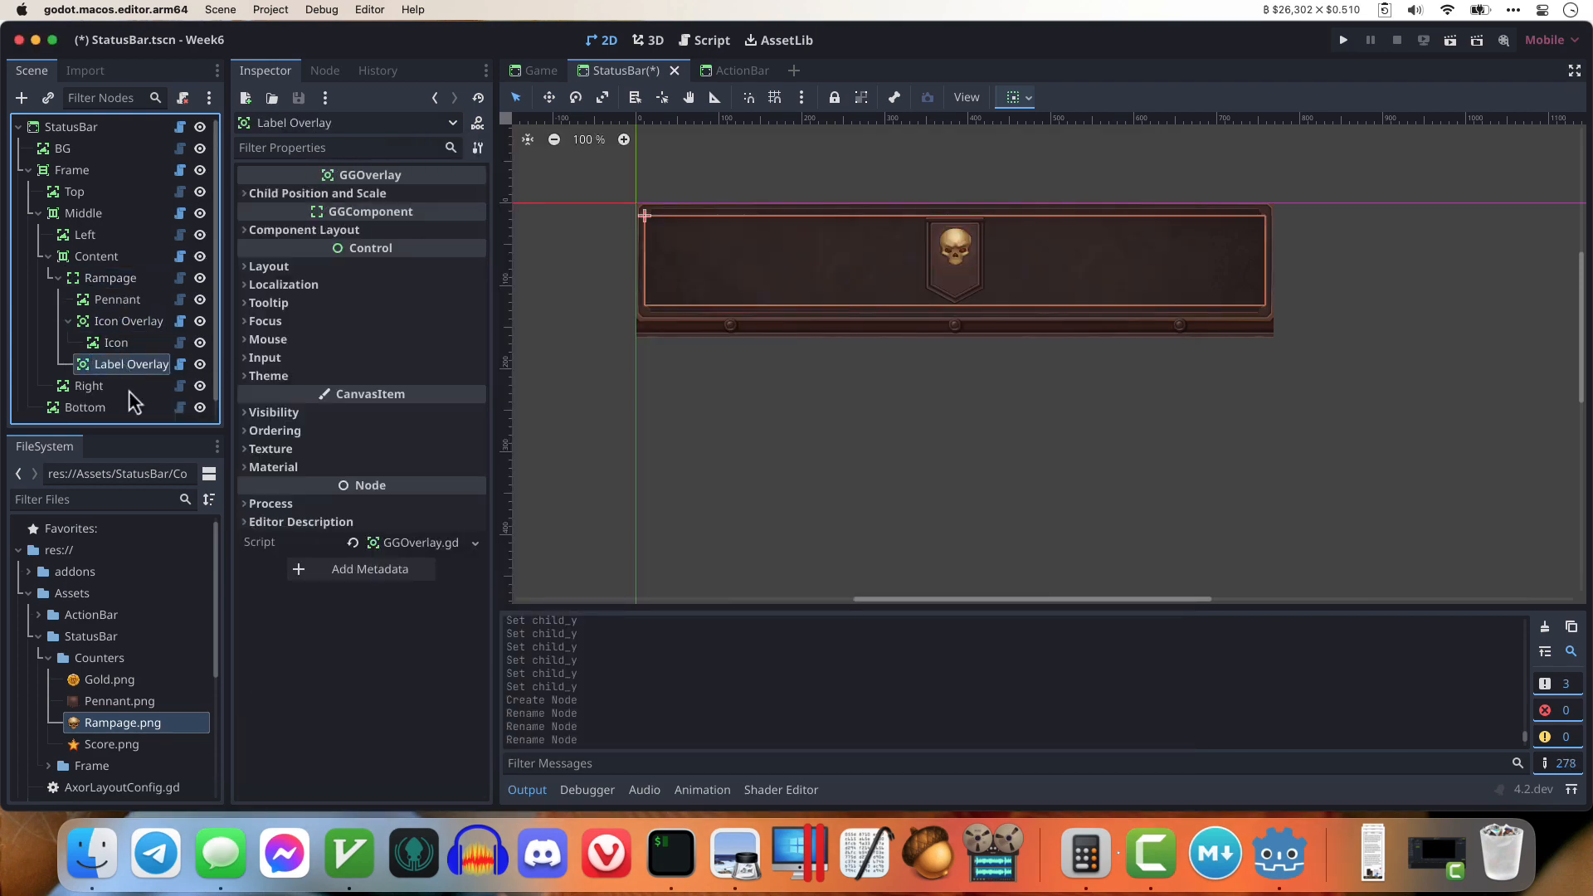
Step: Add a GGLabel as a child of Label Overlay
{"action": "key", "text": "super+a"}
{"action": "type", "text": "ggla"}
{"action": "key", "text": "Return"}
Step: Assign Pennant as the reference node in Label Overlay's component layout
{"action": "left_click", "coordinate": [128, 365]}
{"action": "left_click", "coordinate": [304, 198]}
{"action": "left_click", "coordinate": [304, 194]}
{"action": "left_click", "coordinate": [303, 230]}
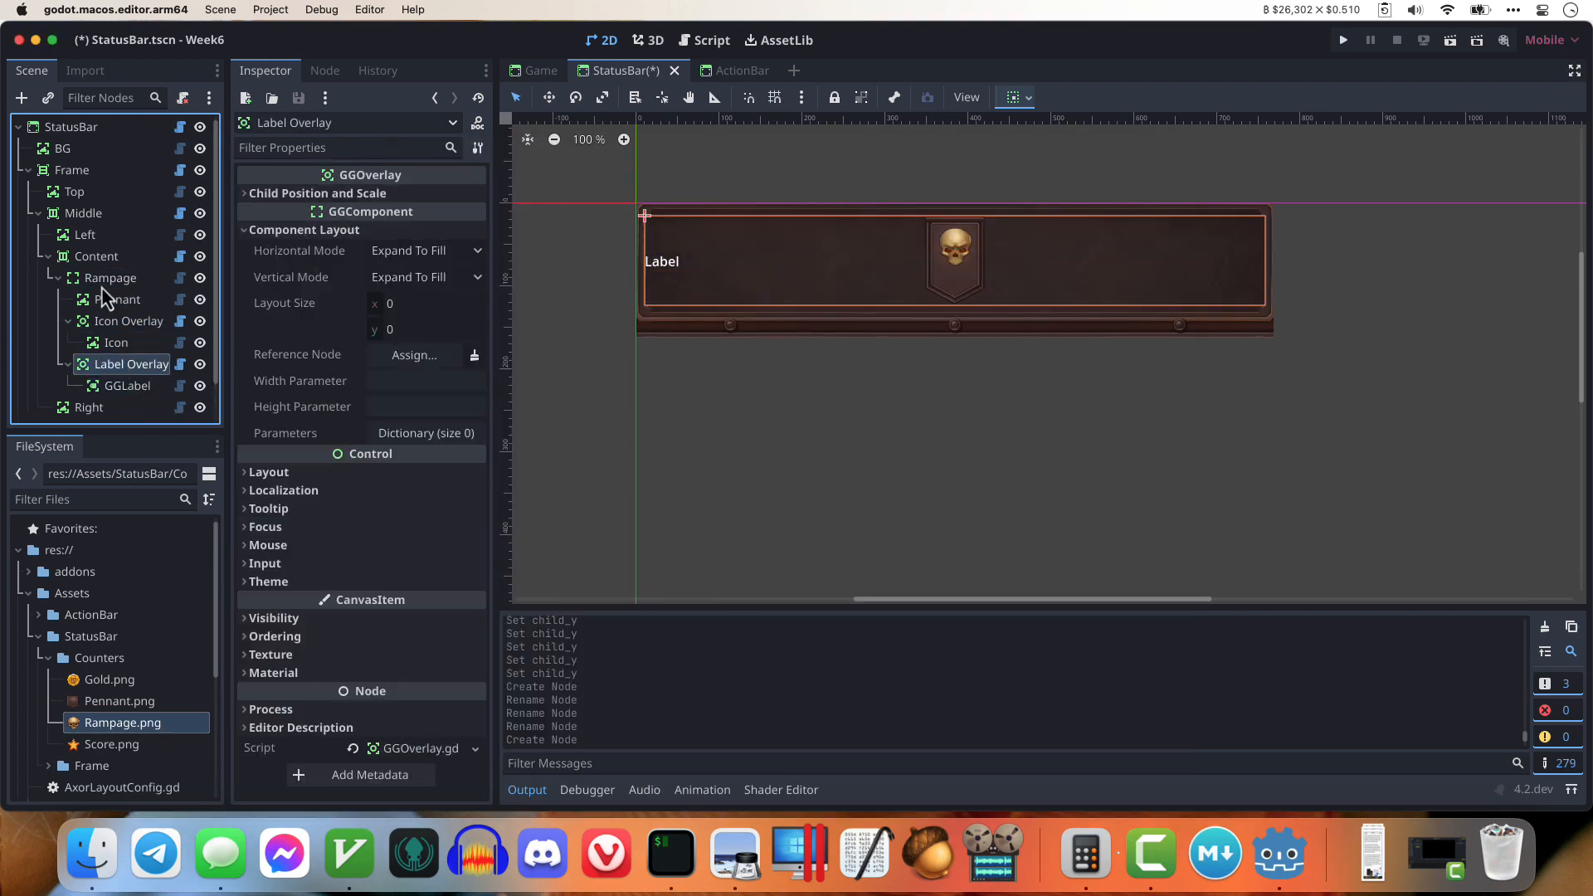
{"action": "left_click_drag", "start_coordinate": [116, 299], "coordinate": [406, 365]}
{"action": "key", "text": "super+z"}
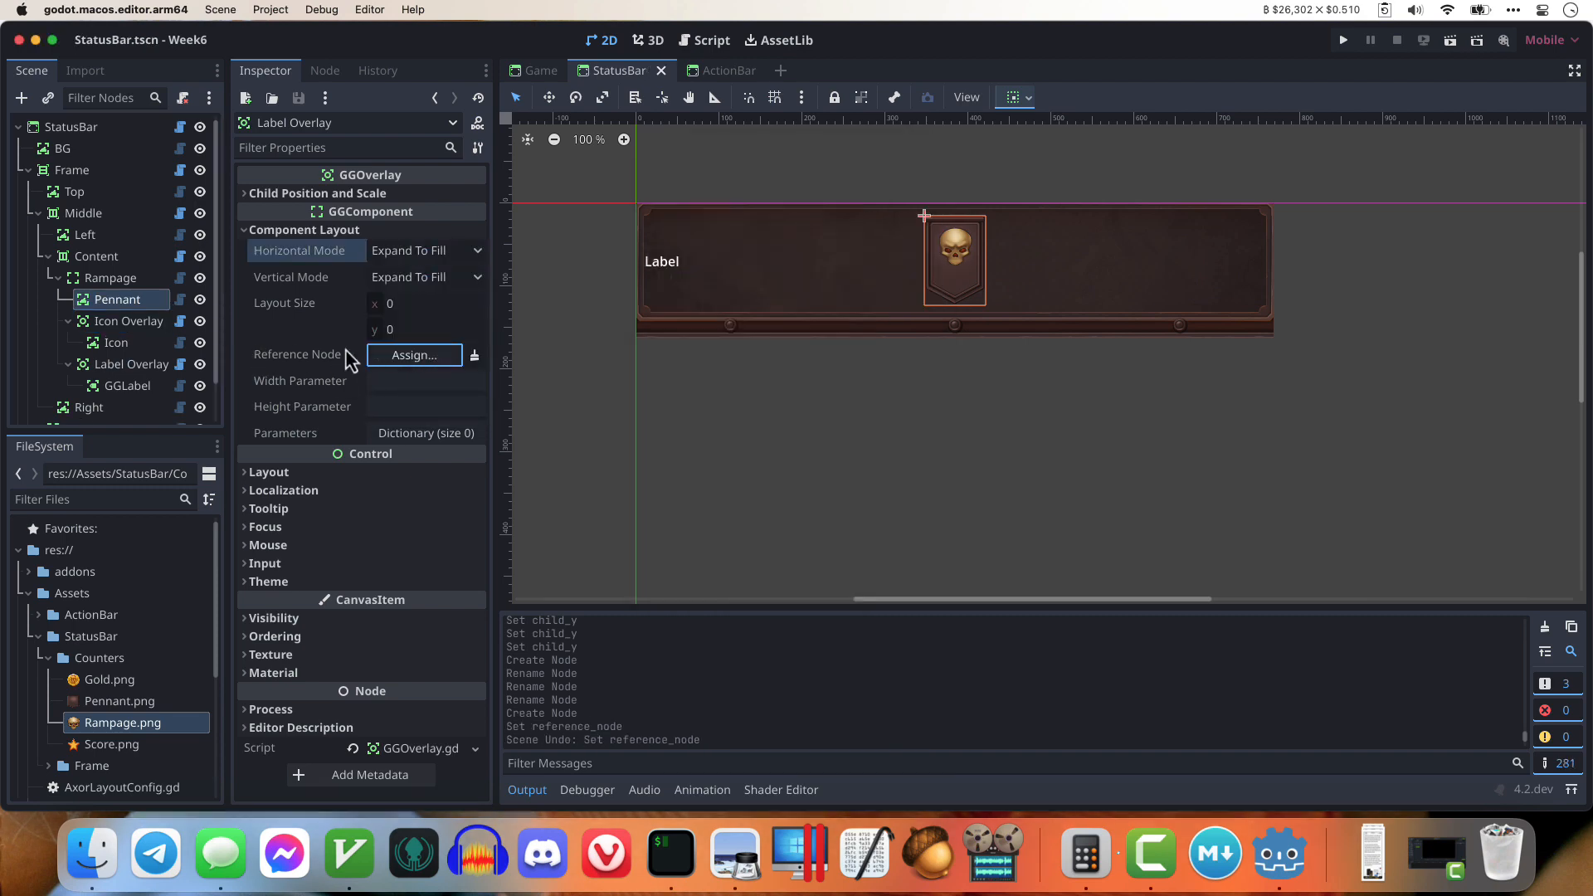
{"action": "left_click_drag", "start_coordinate": [117, 300], "coordinate": [406, 355]}
{"action": "left_click", "coordinate": [139, 365]}
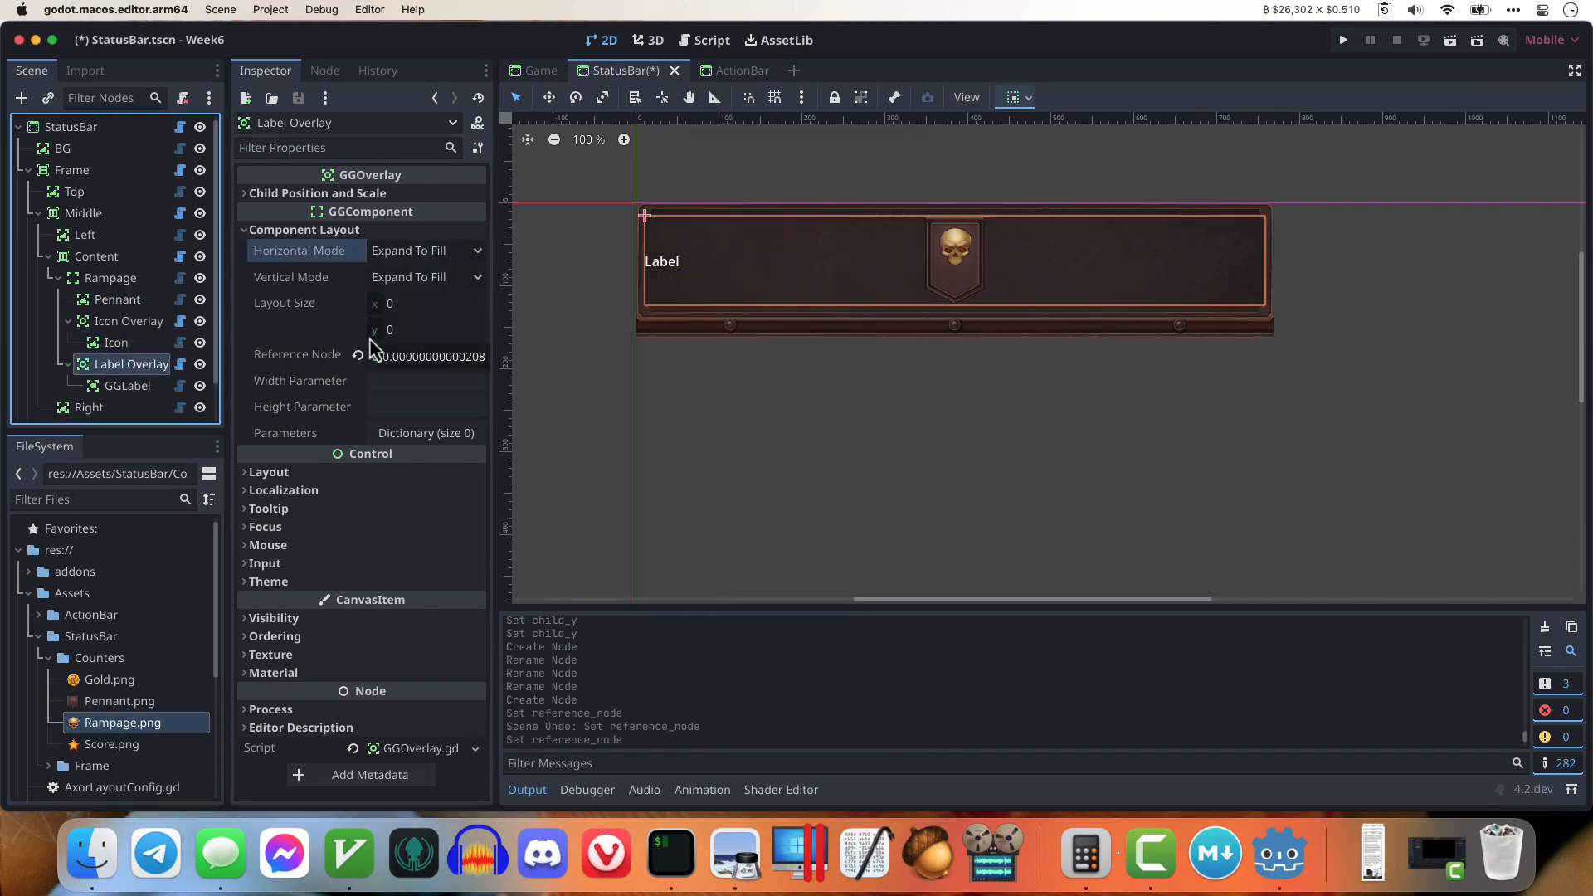
Step: Set Label Overlay's horizontal and vertical layout modes to Proportional
{"action": "left_click", "coordinate": [130, 347]}
{"action": "left_click", "coordinate": [134, 365]}
{"action": "left_click", "coordinate": [425, 252]}
{"action": "left_click", "coordinate": [427, 346]}
{"action": "left_click", "coordinate": [425, 278]}
{"action": "left_click", "coordinate": [425, 372]}
Step: Set the GGLabel's horizontal alignment to Center and its text to 1234
{"action": "left_click", "coordinate": [132, 385]}
{"action": "left_click", "coordinate": [409, 388]}
{"action": "left_click", "coordinate": [412, 423]}
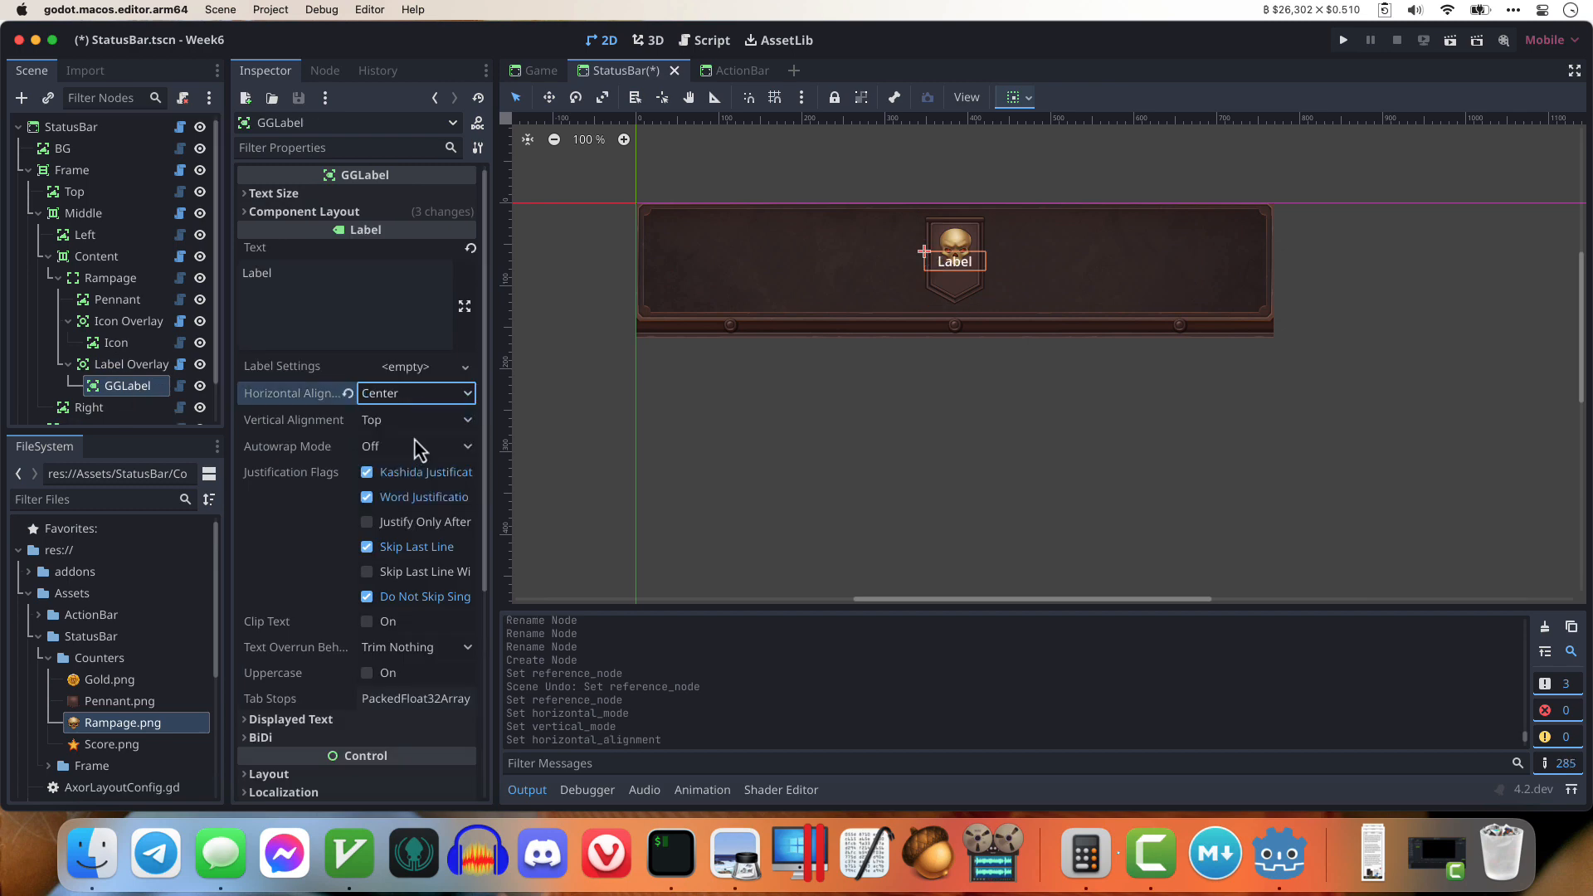
{"action": "double_click", "coordinate": [316, 278]}
{"action": "type", "text": "1234"}
Step: Increase Label Overlay's Child Y so the number sits below the skull on the pennant
{"action": "left_click", "coordinate": [131, 365]}
{"action": "left_click_drag", "start_coordinate": [224, 332], "coordinate": [247, 332]}
{"action": "left_click", "coordinate": [340, 193]}
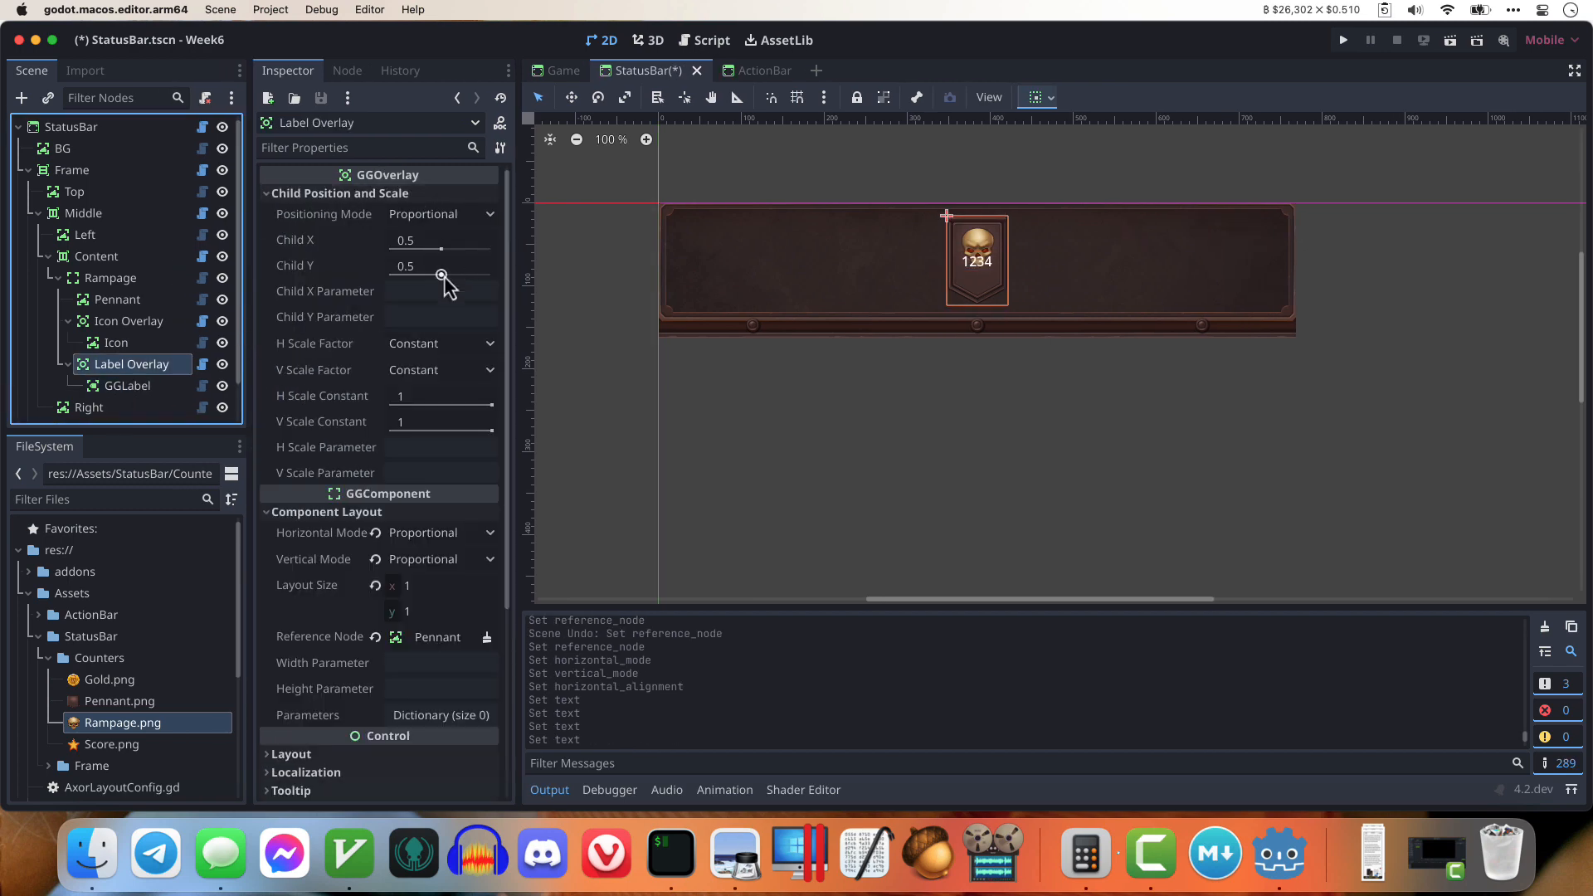
{"action": "left_click_drag", "start_coordinate": [444, 276], "coordinate": [462, 277]}
Step: Override the GGLabel's theme font size with 20 px
{"action": "left_click", "coordinate": [128, 386]}
{"action": "scroll", "coordinate": [337, 581], "scroll_direction": "down", "scroll_amount": 10}
{"action": "left_click", "coordinate": [337, 594]}
{"action": "left_click", "coordinate": [310, 676]}
{"action": "left_click", "coordinate": [293, 696]}
{"action": "left_click", "coordinate": [418, 697]}
{"action": "type", "text": "20"}
{"action": "key", "text": "Return"}
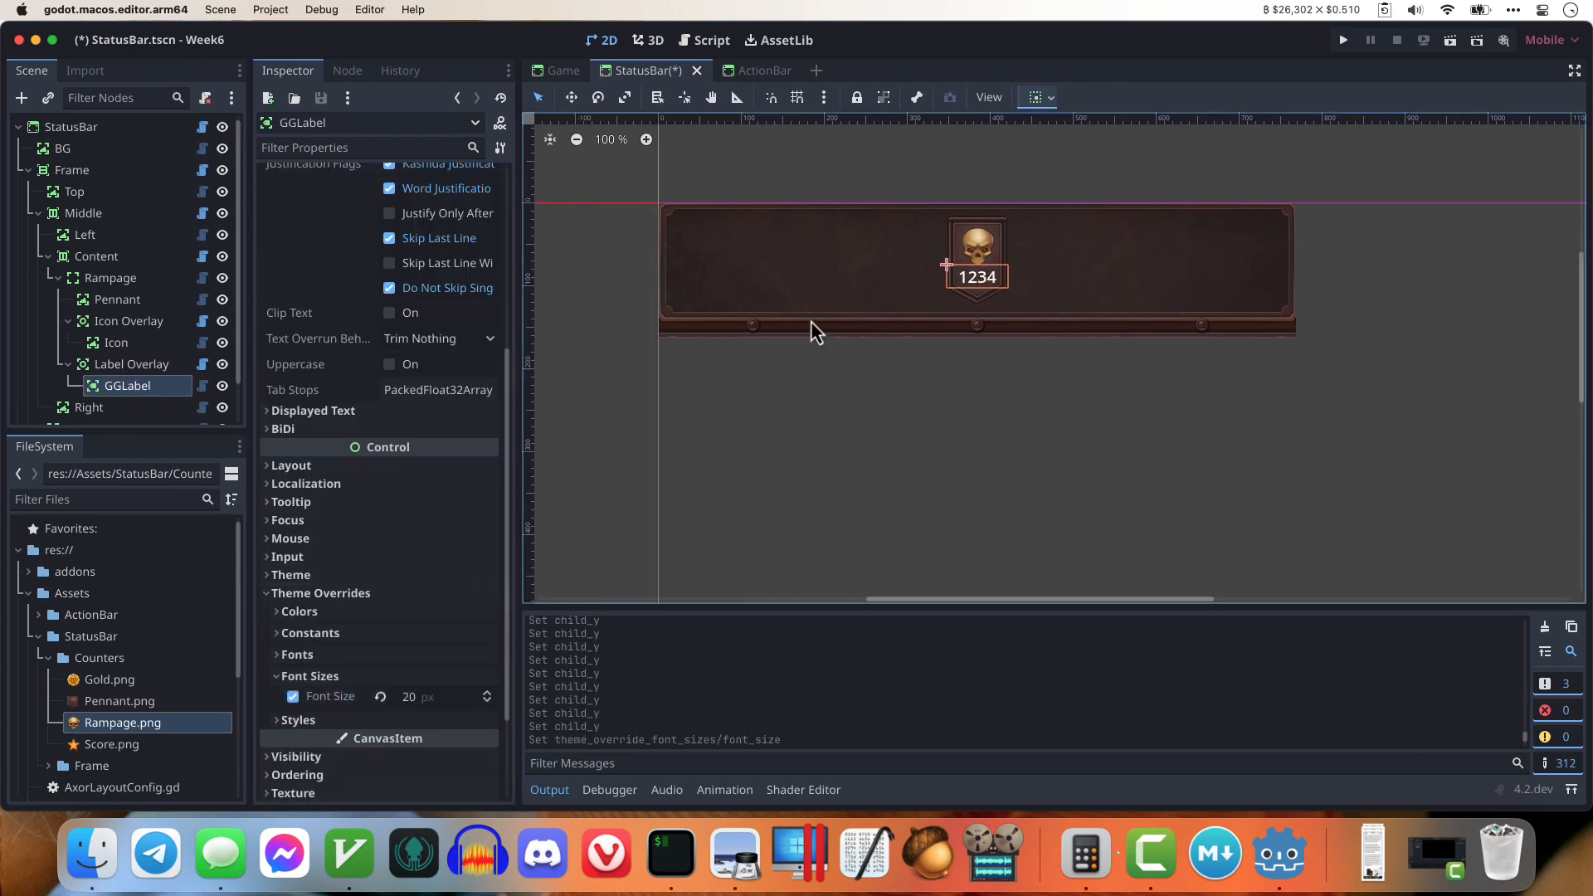
Step: Assign Rampage as the reference node in the GGLabel's Text Size settings
{"action": "left_click", "coordinate": [899, 490]}
{"action": "left_click", "coordinate": [977, 278]}
{"action": "left_click", "coordinate": [133, 303]}
{"action": "left_click", "coordinate": [318, 196]}
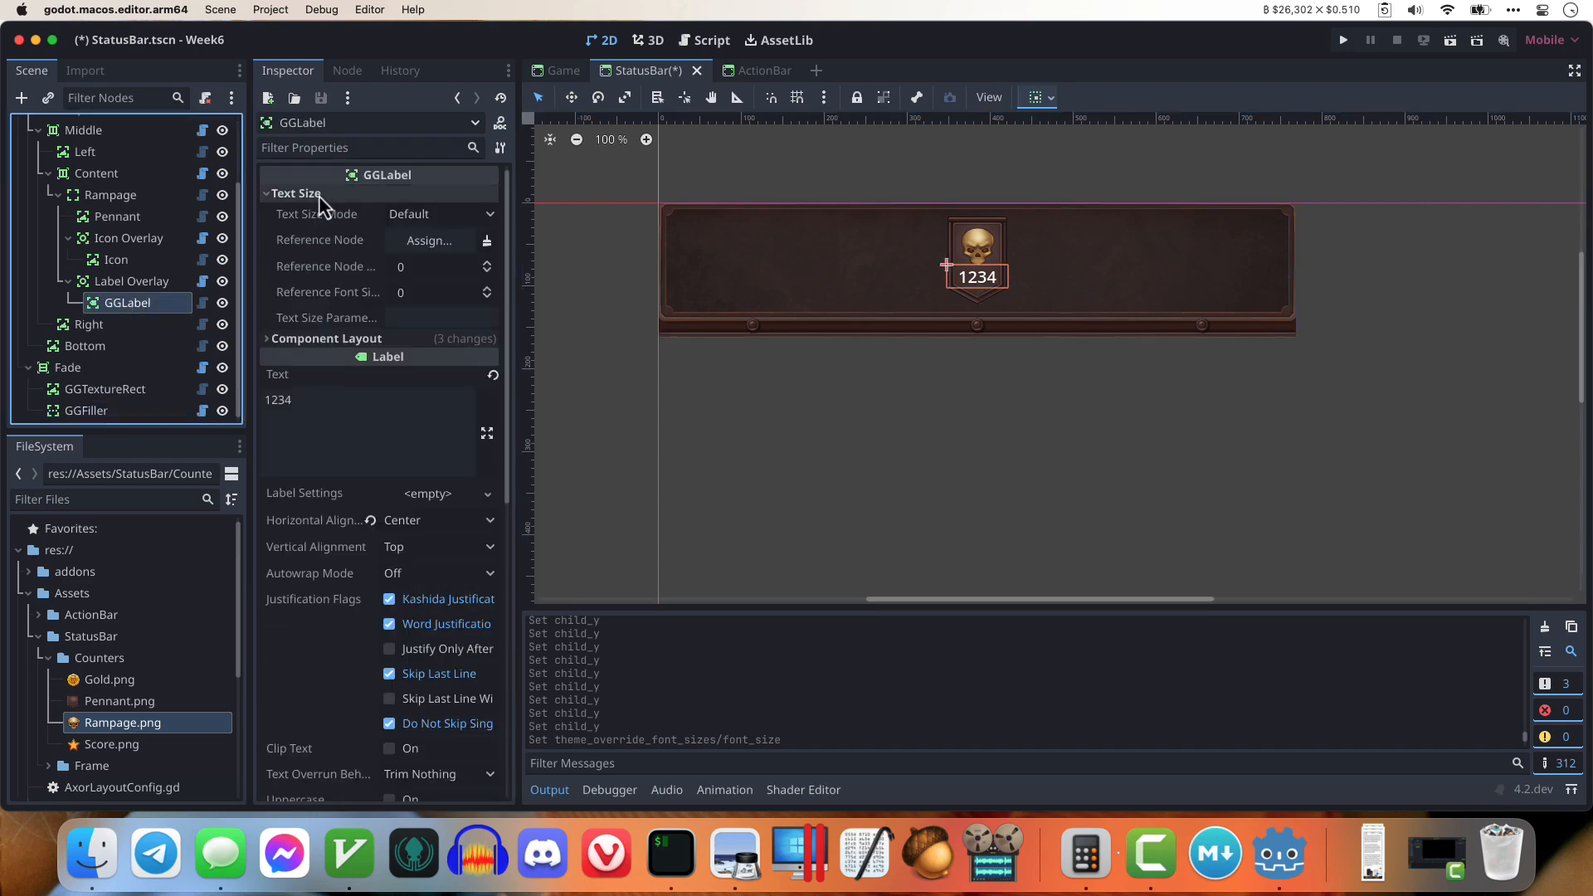
{"action": "left_click", "coordinate": [128, 284]}
{"action": "left_click_drag", "start_coordinate": [116, 202], "coordinate": [429, 240]}
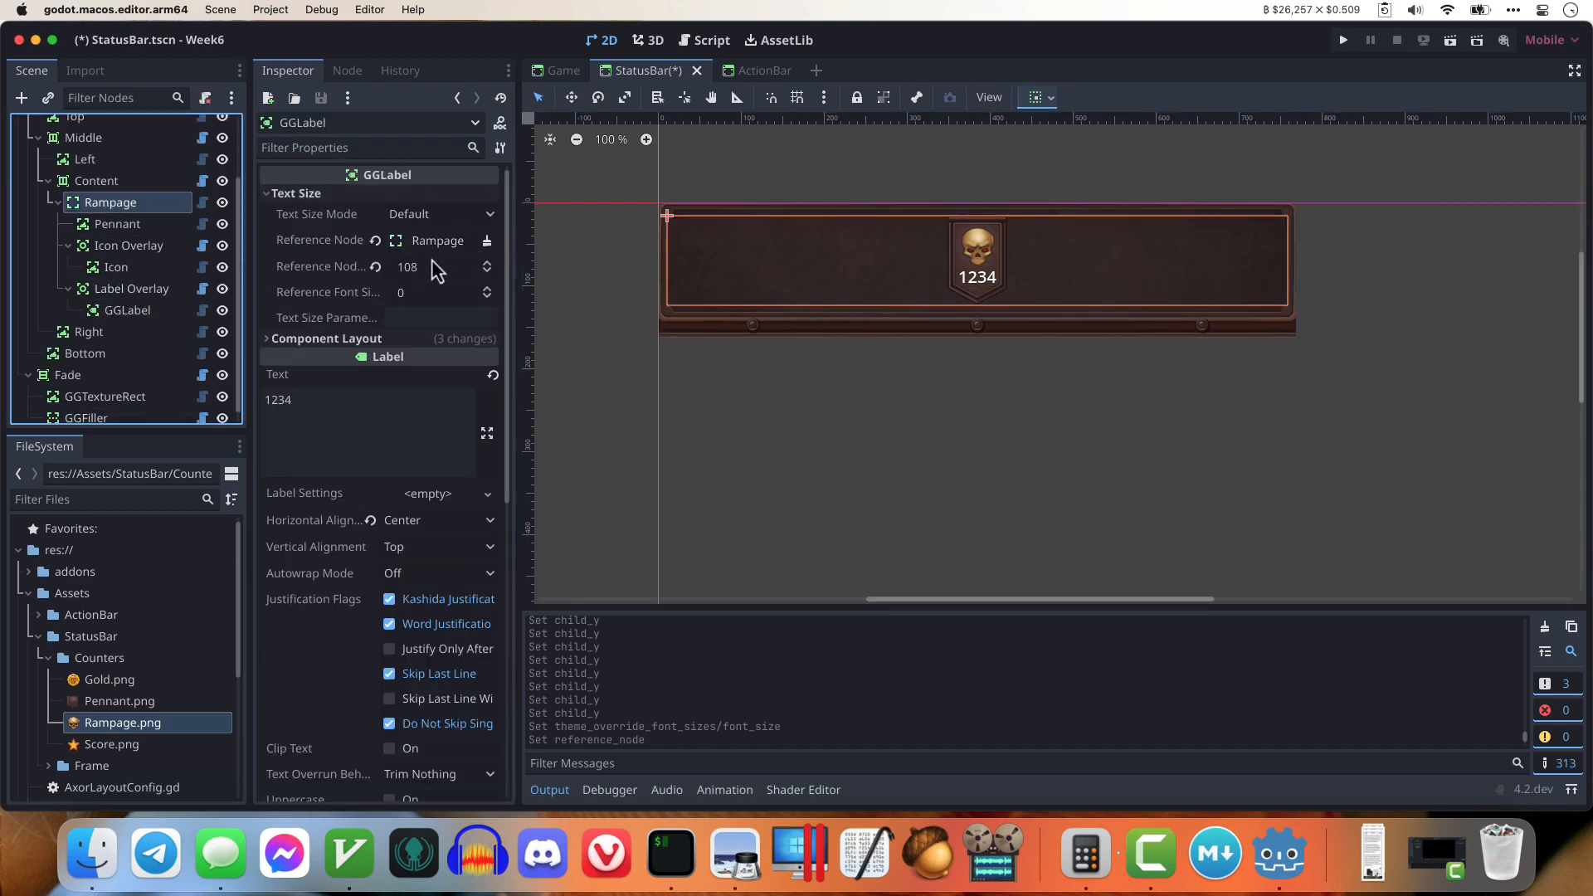
Step: Change the GGLabel's Text Size Mode so the number scales with the Rampage reference node
{"action": "left_click", "coordinate": [440, 214]}
{"action": "left_click", "coordinate": [433, 263]}
{"action": "left_click", "coordinate": [622, 266]}
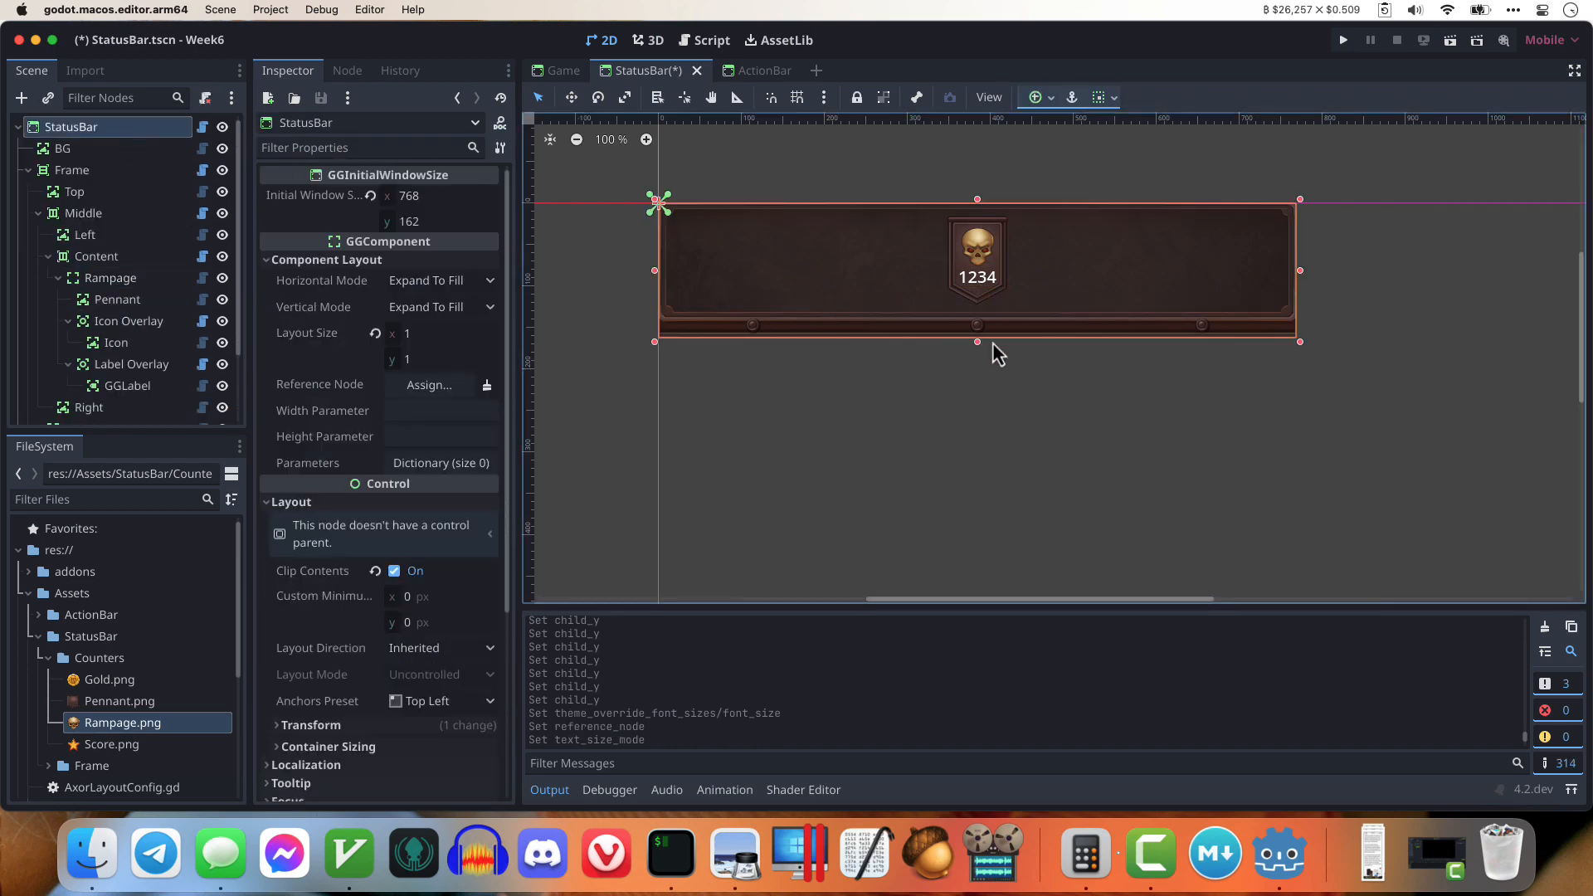
Step: Test the counter's scaling by stretching StatusBar and undoing the resize, and by running the Game scene and resizing its window
{"action": "mouse_move", "coordinate": [978, 344]}
{"action": "left_mouse_down"}
{"action": "mouse_move", "coordinate": [974, 288]}
{"action": "mouse_move", "coordinate": [1005, 518]}
{"action": "mouse_move", "coordinate": [988, 556]}
{"action": "mouse_move", "coordinate": [963, 285]}
{"action": "mouse_move", "coordinate": [1003, 480]}
{"action": "mouse_move", "coordinate": [980, 374]}
{"action": "left_mouse_up"}
{"action": "key", "text": "super+z"}
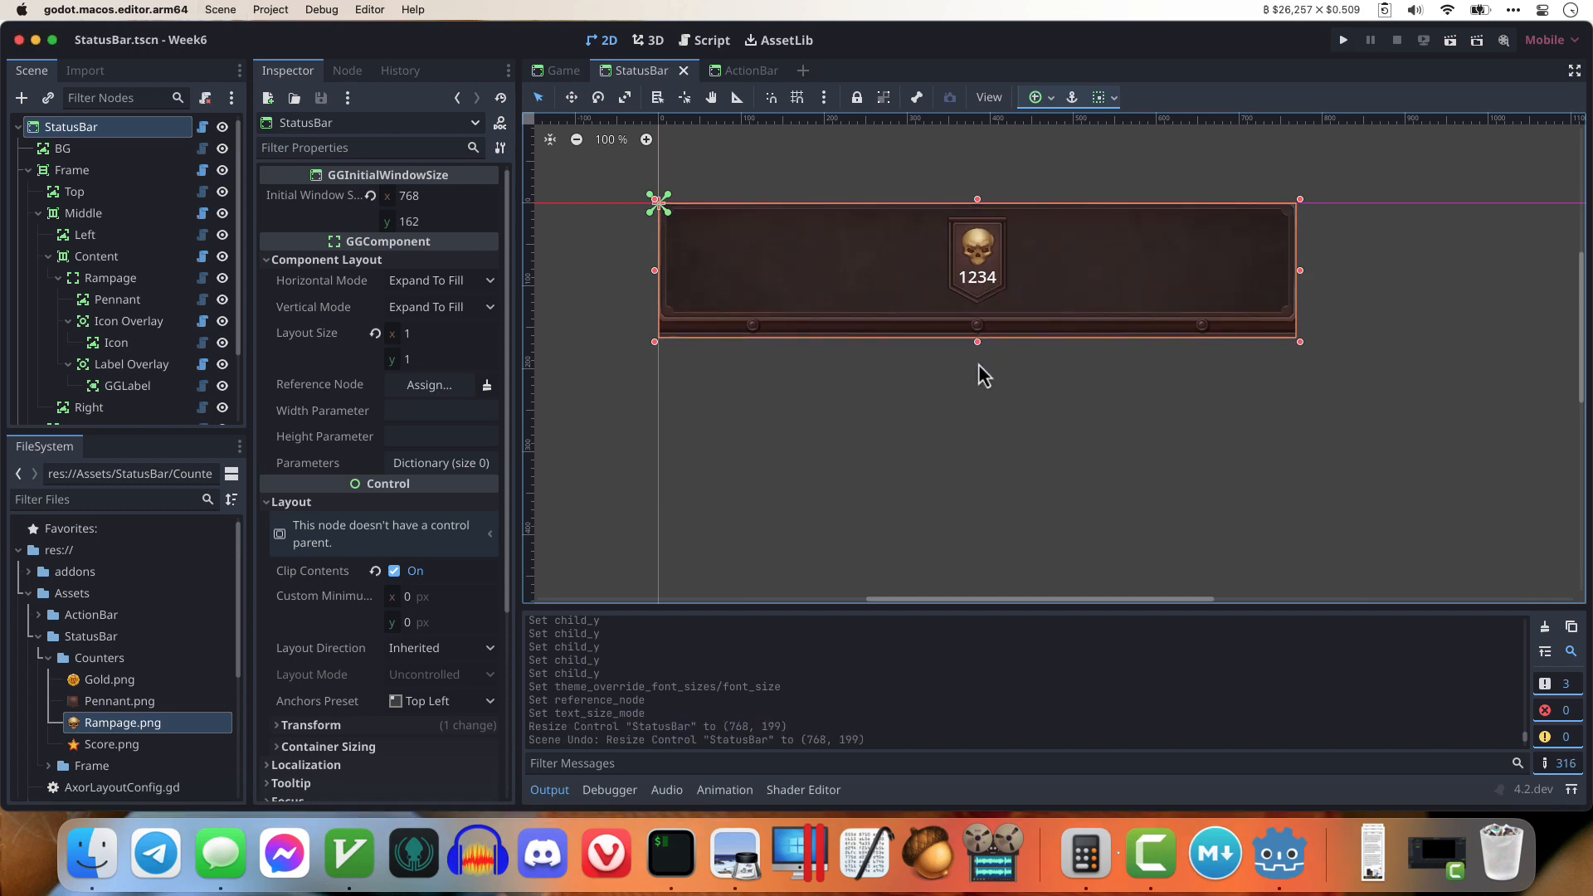
{"action": "left_click", "coordinate": [561, 71]}
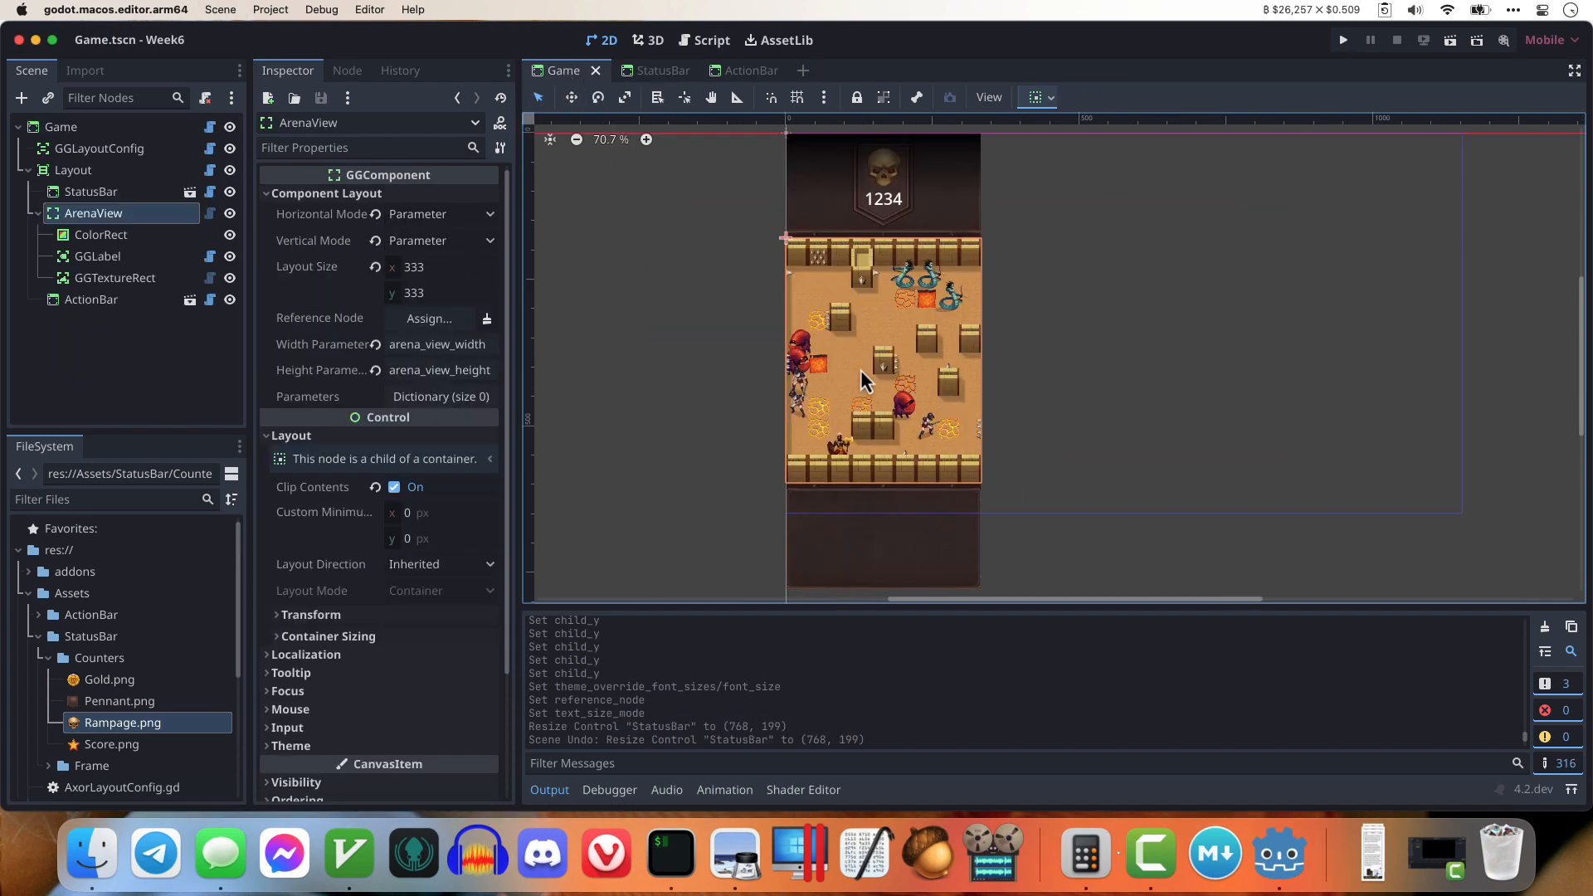
{"action": "key", "text": "super+r"}
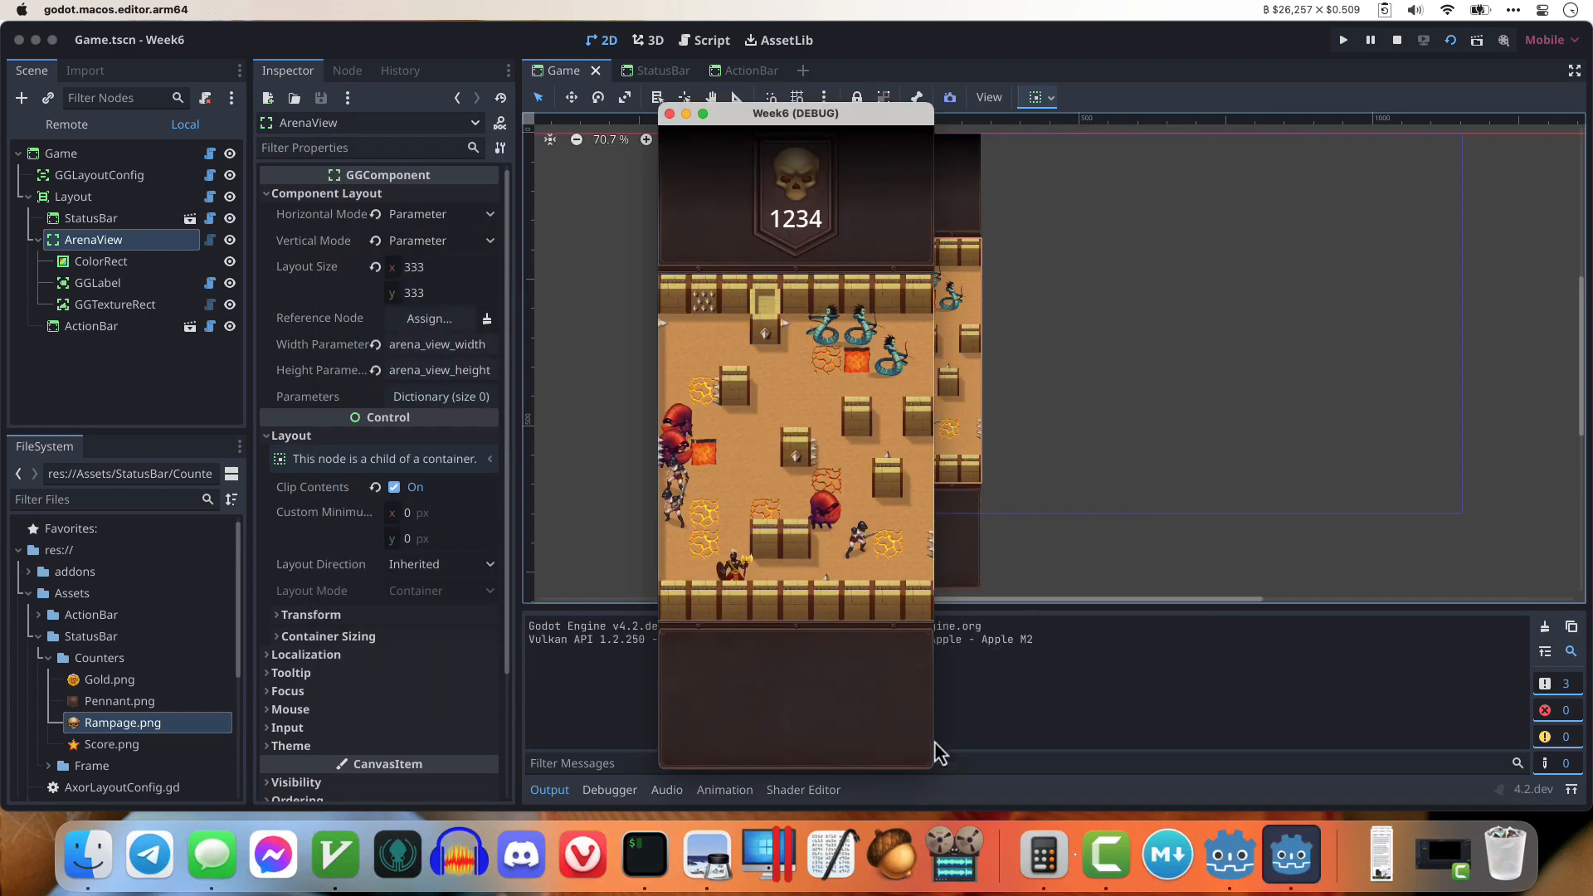
{"action": "left_click_drag", "start_coordinate": [932, 775], "coordinate": [979, 682]}
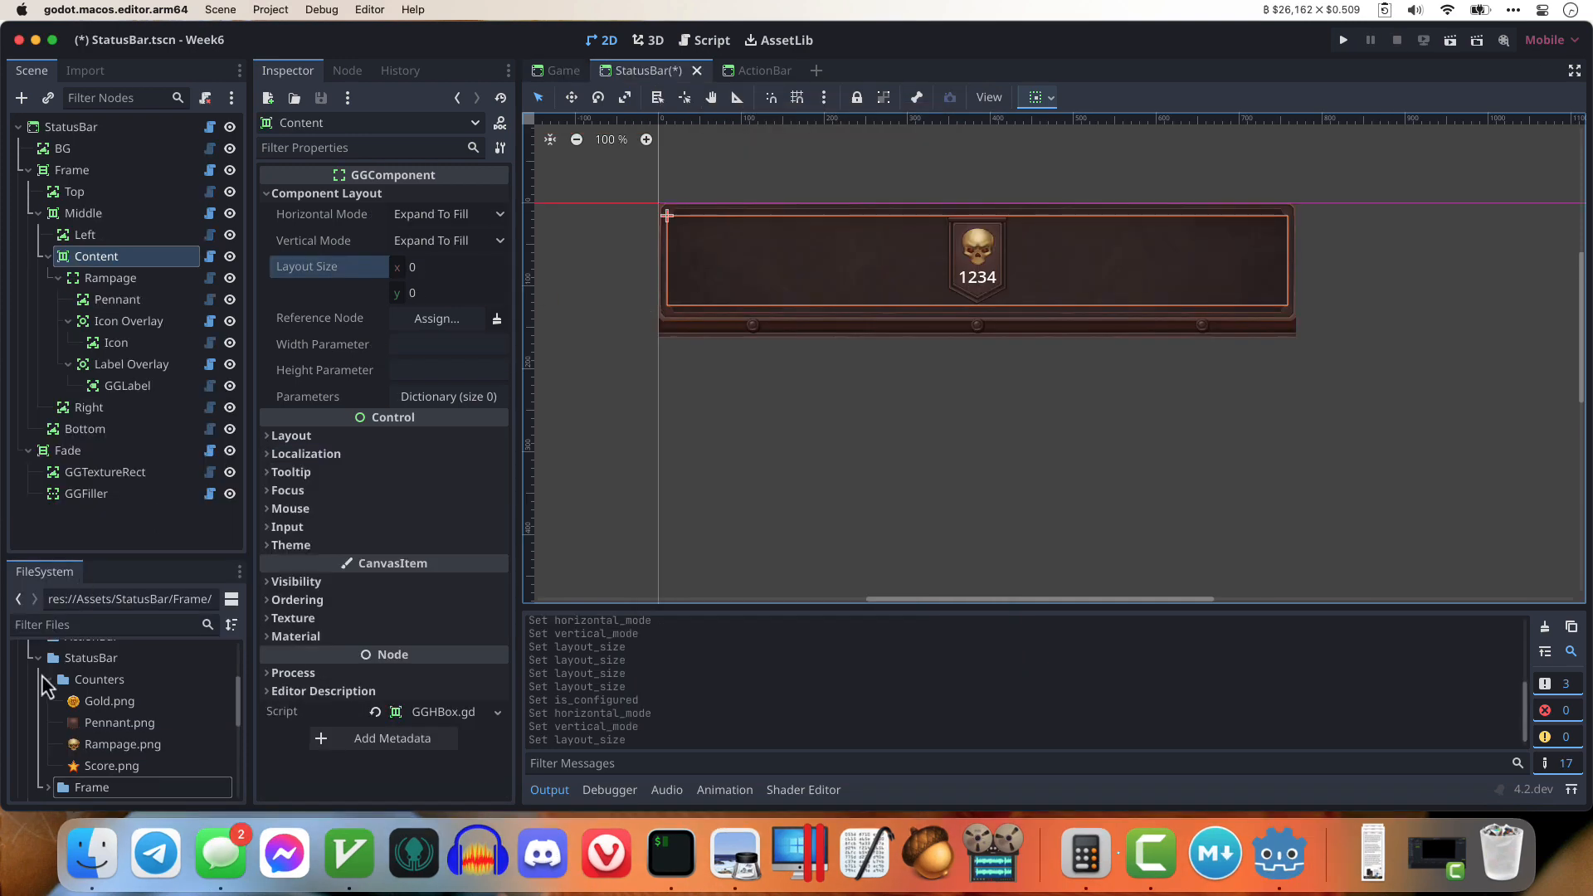
Step: Inspect the pixel dimensions of Frame.png and of the Left border's texture
{"action": "double_click", "coordinate": [83, 787]}
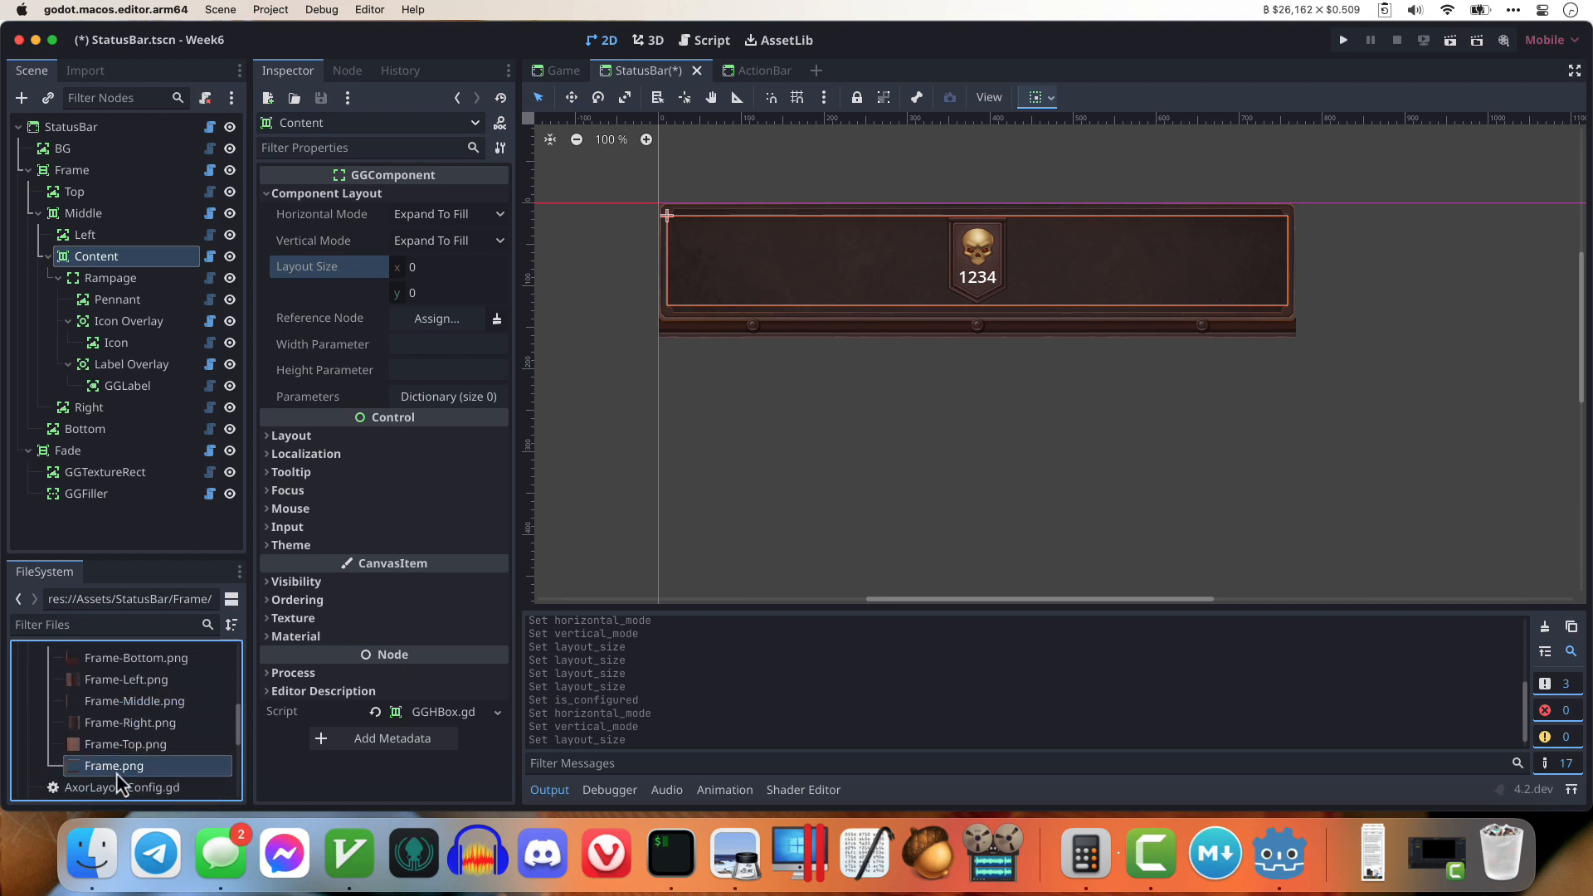
{"action": "left_click", "coordinate": [116, 765]}
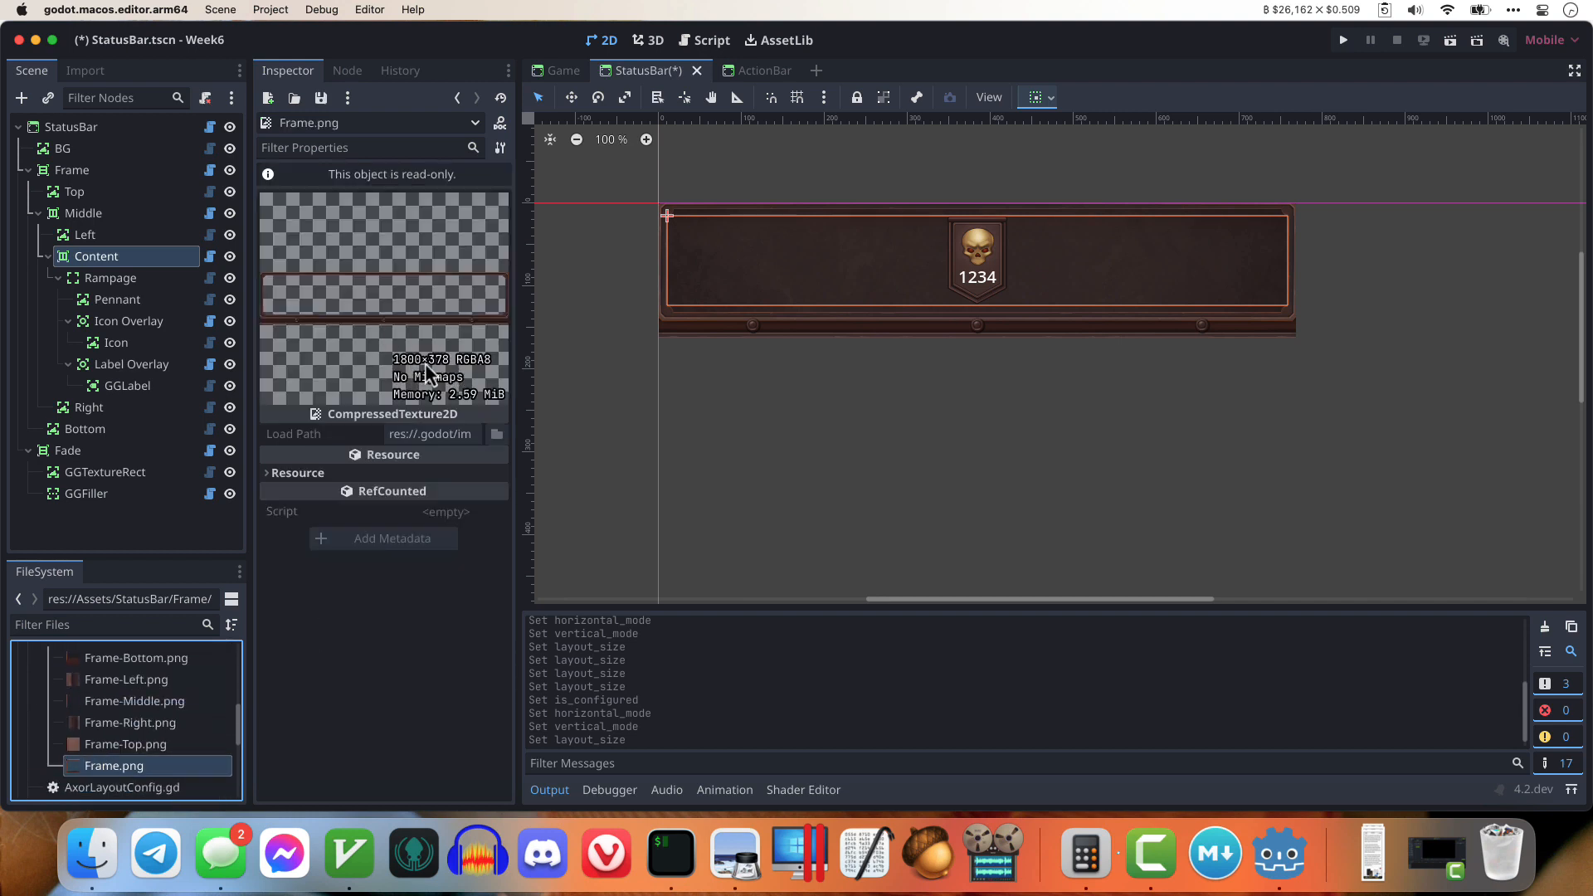
{"action": "left_click", "coordinate": [86, 236]}
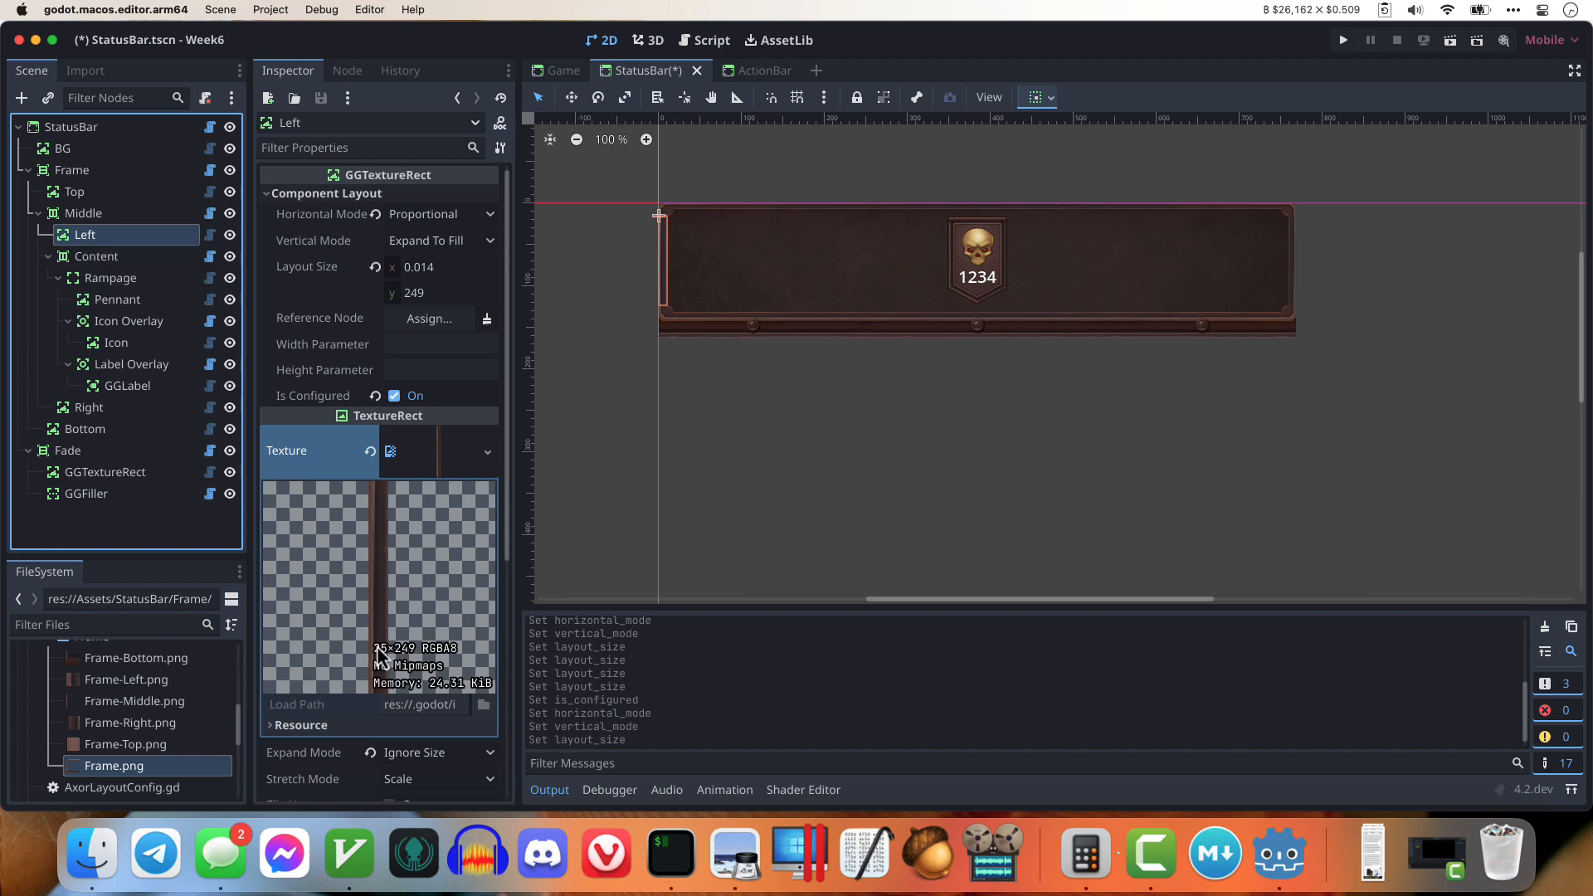
Step: Set the Content node's horizontal and vertical modes to Aspect Fit
{"action": "left_click", "coordinate": [95, 258]}
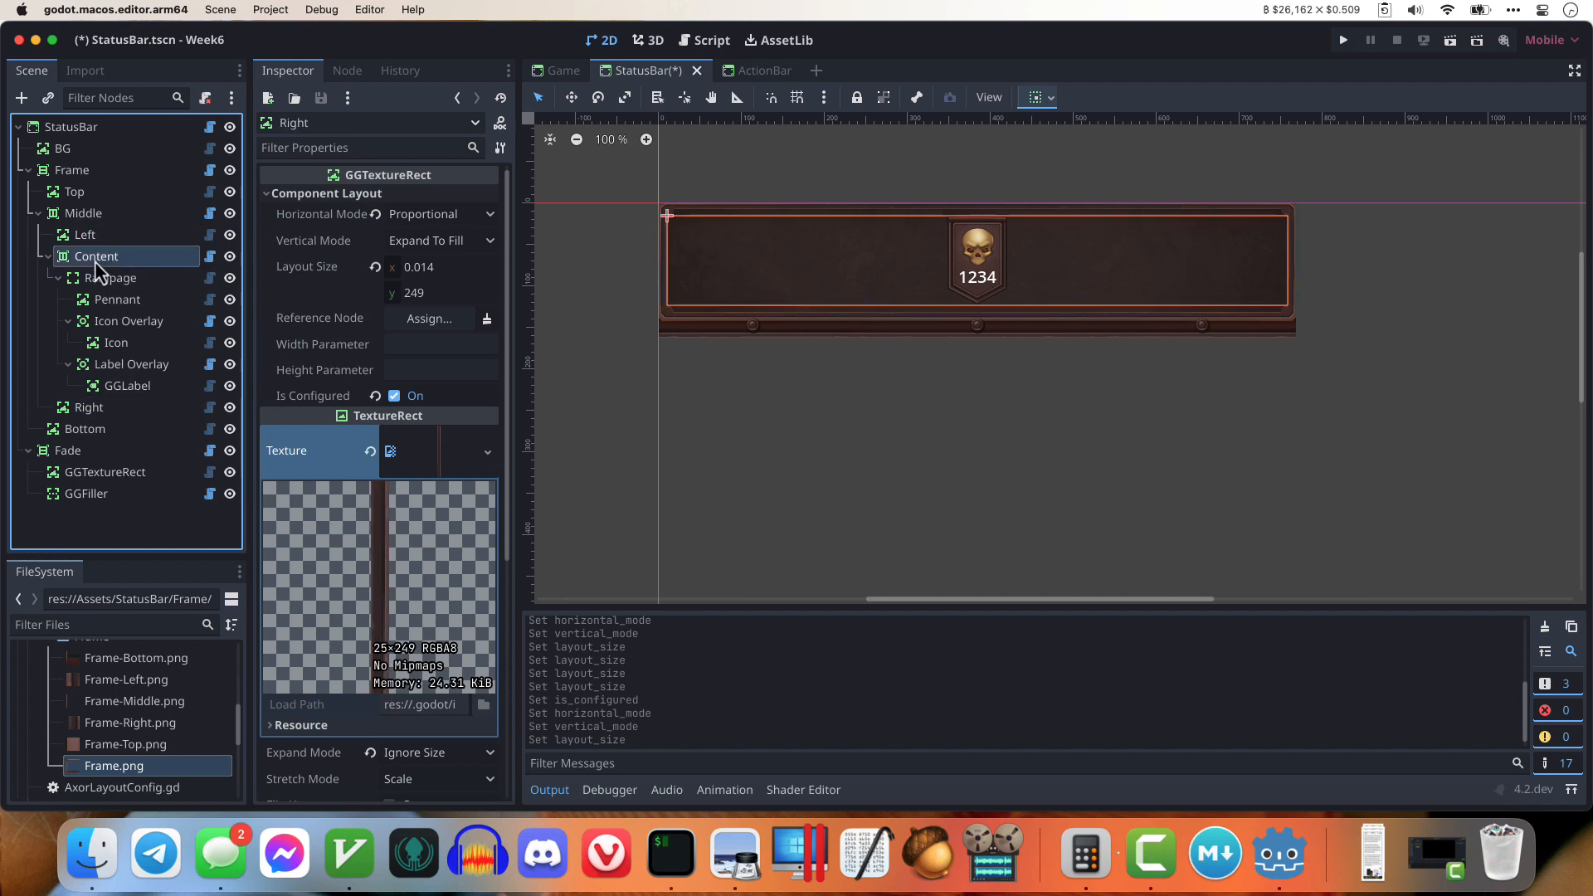
{"action": "left_click", "coordinate": [426, 217]}
{"action": "left_click", "coordinate": [436, 259]}
{"action": "left_click", "coordinate": [436, 242]}
{"action": "left_click", "coordinate": [436, 287]}
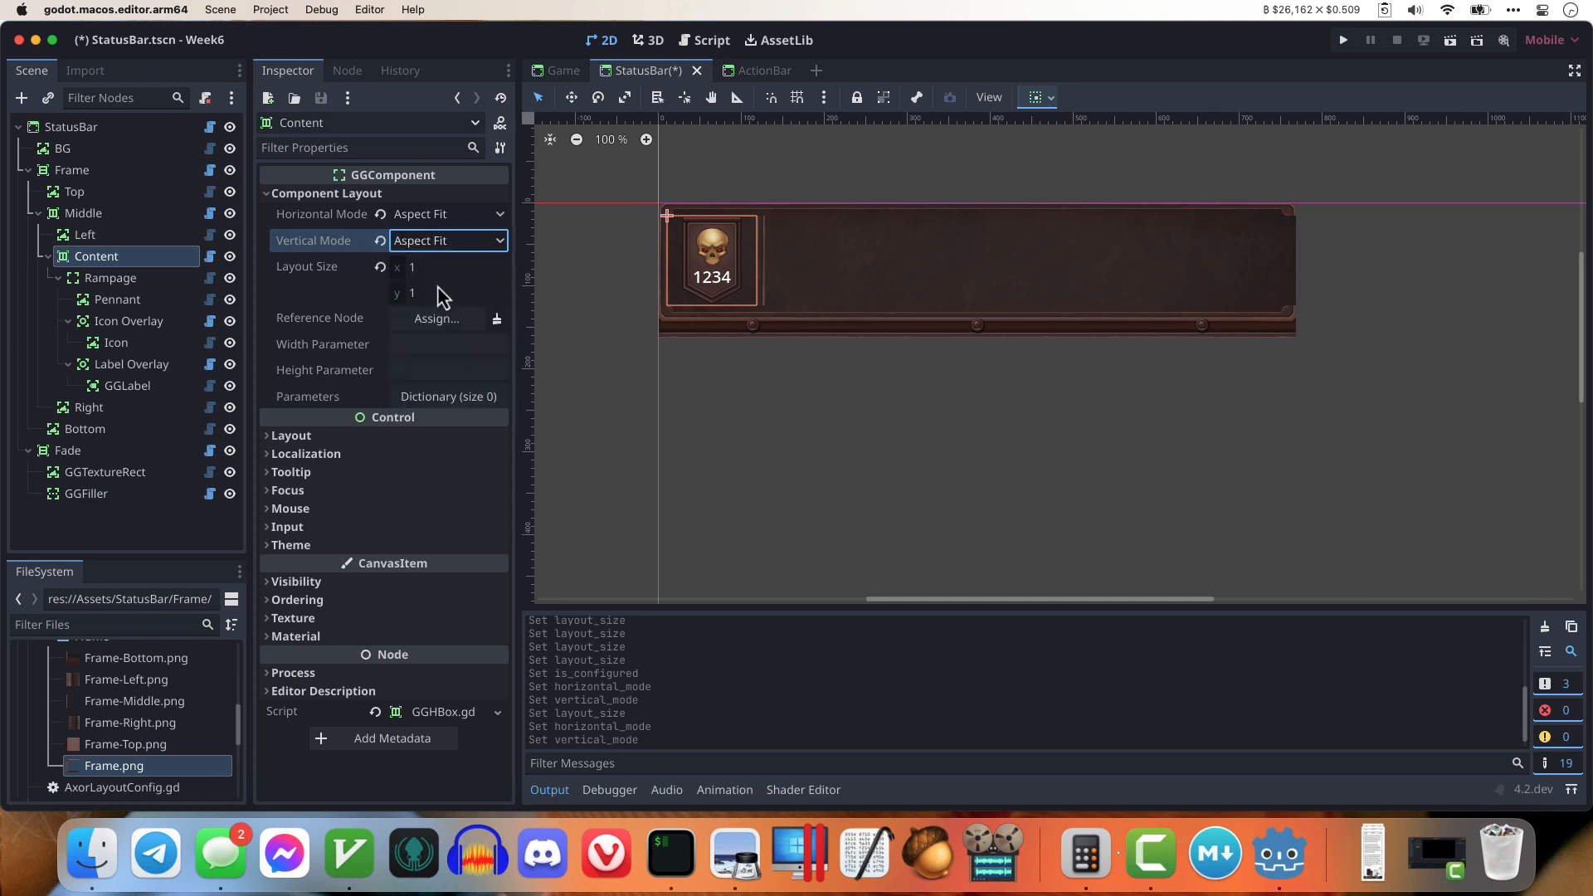
Step: Set the Content node's Layout Size to 1750 by 249, subtracting the surrounding border textures from the full frame size
{"action": "left_click", "coordinate": [437, 265]}
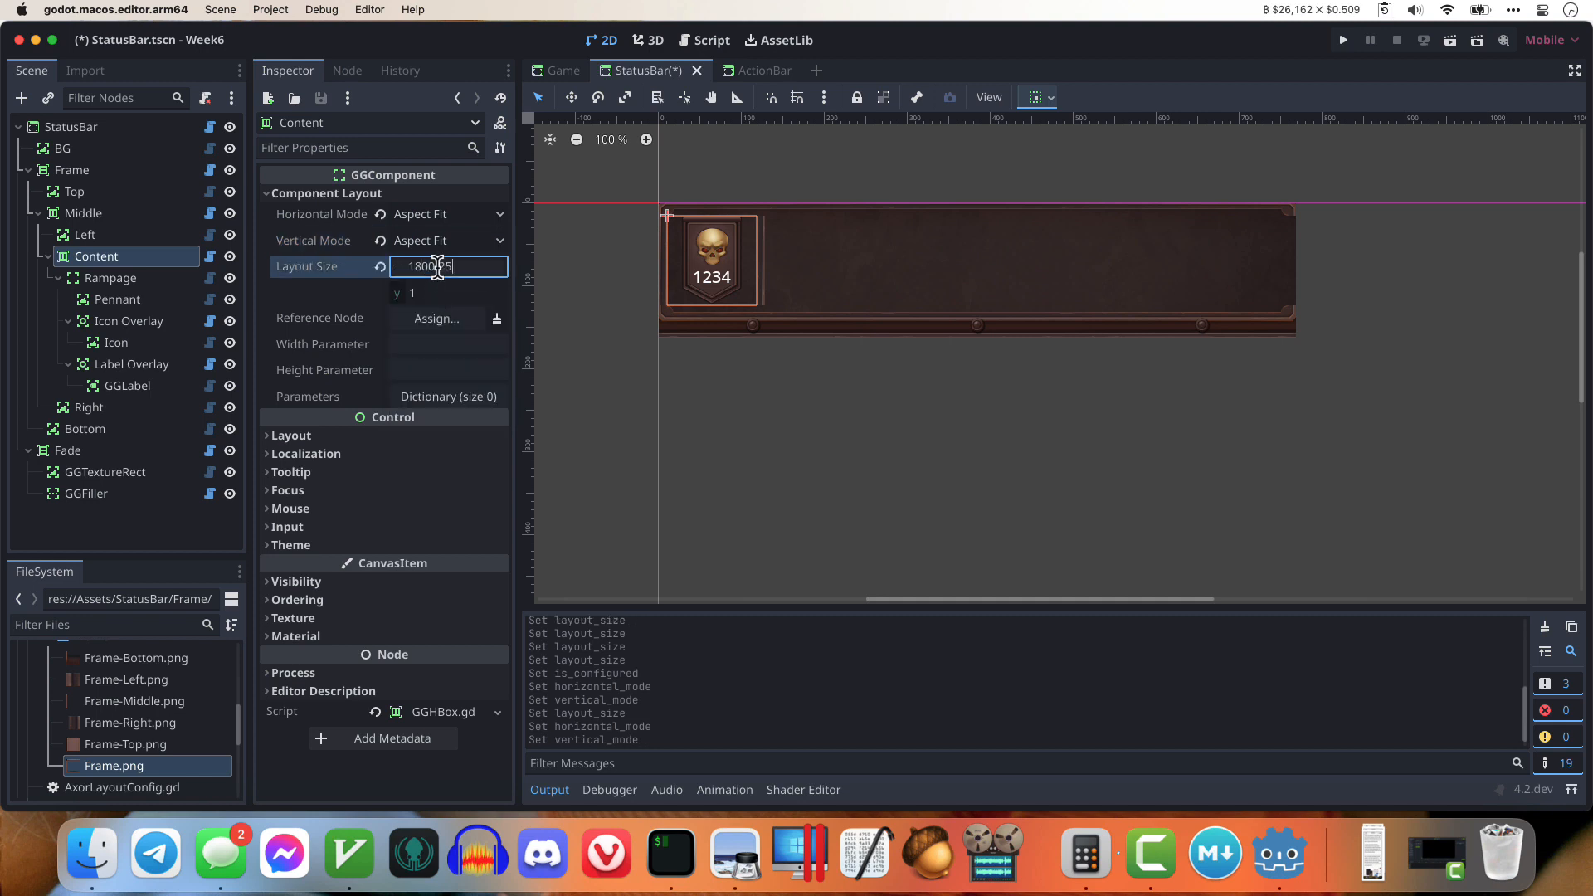
{"action": "type", "text": "1800-25-25"}
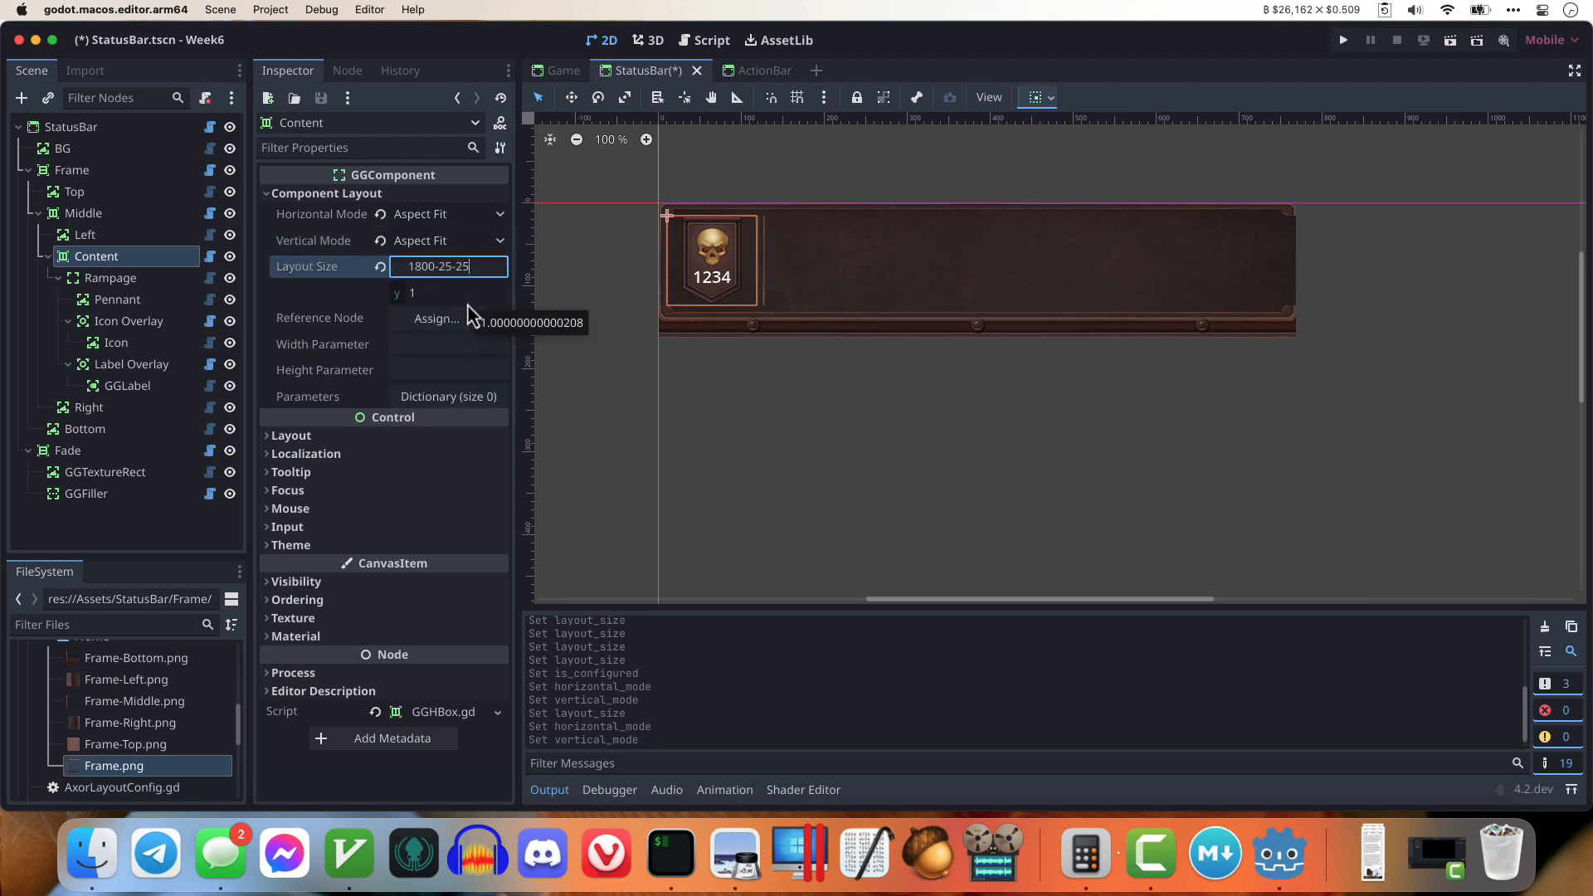
{"action": "key", "text": "Return"}
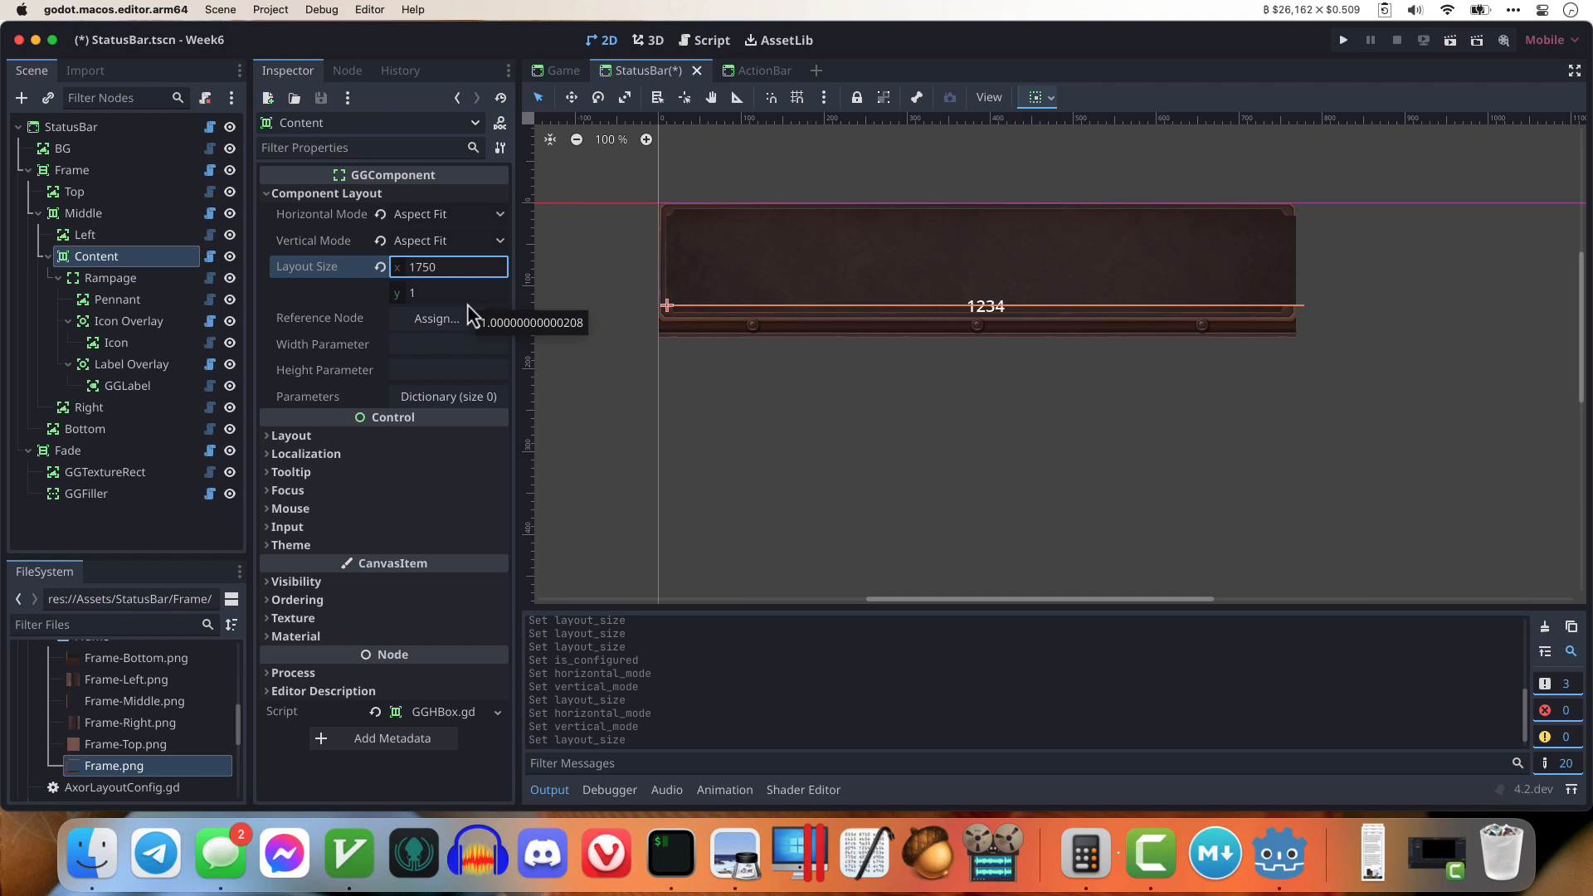
{"action": "left_click", "coordinate": [80, 193]}
{"action": "scroll", "coordinate": [426, 286], "scroll_direction": "down", "scroll_amount": 1}
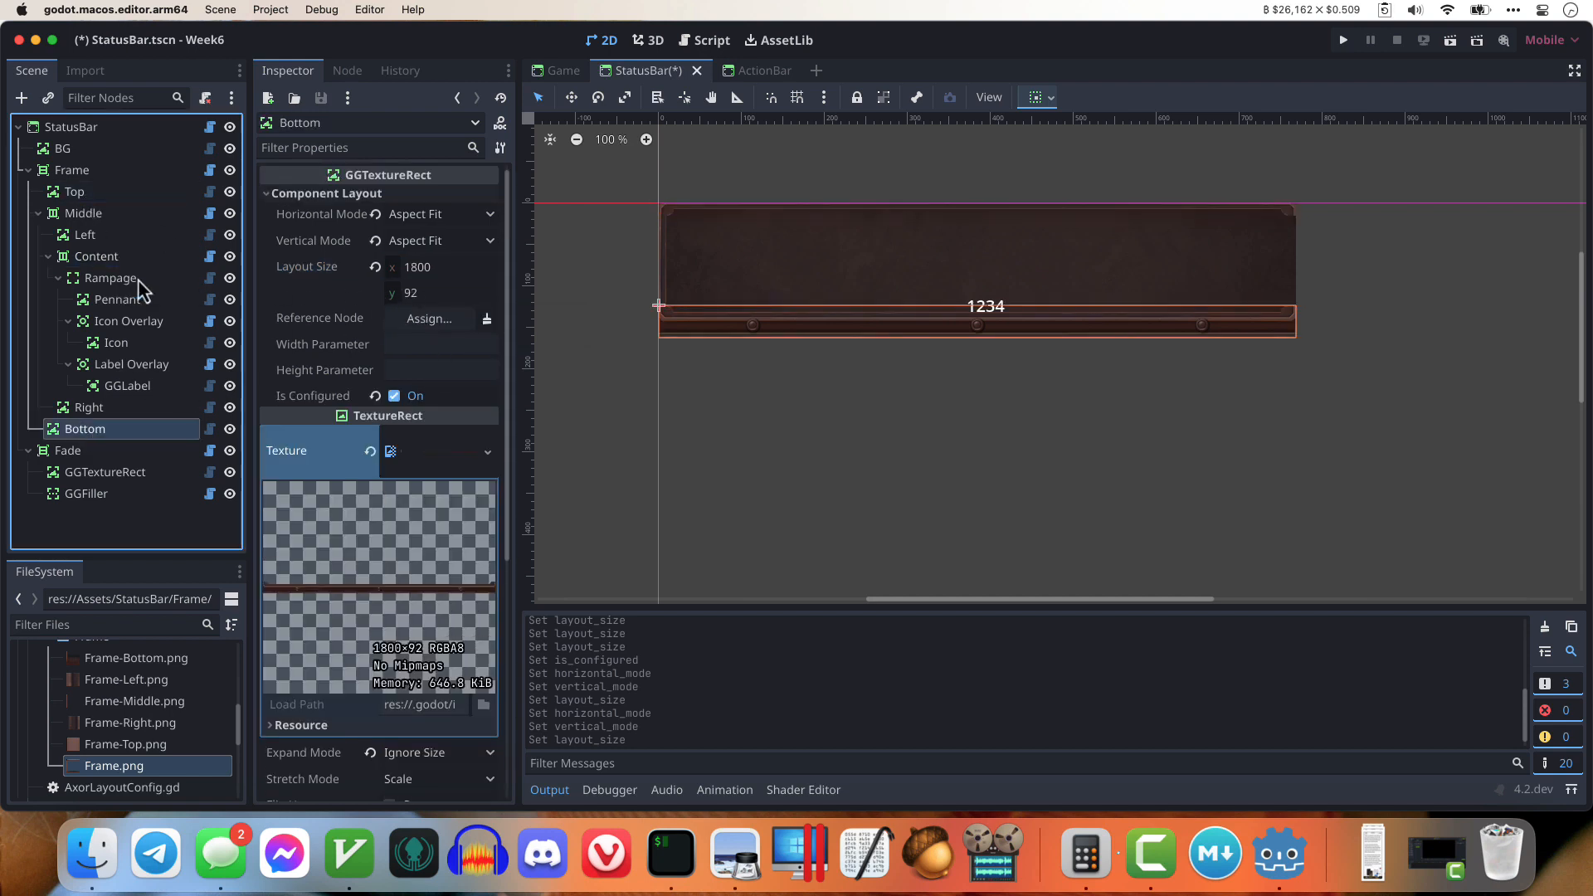
{"action": "left_click", "coordinate": [100, 258]}
{"action": "left_click", "coordinate": [448, 292]}
{"action": "type", "text": "3"}
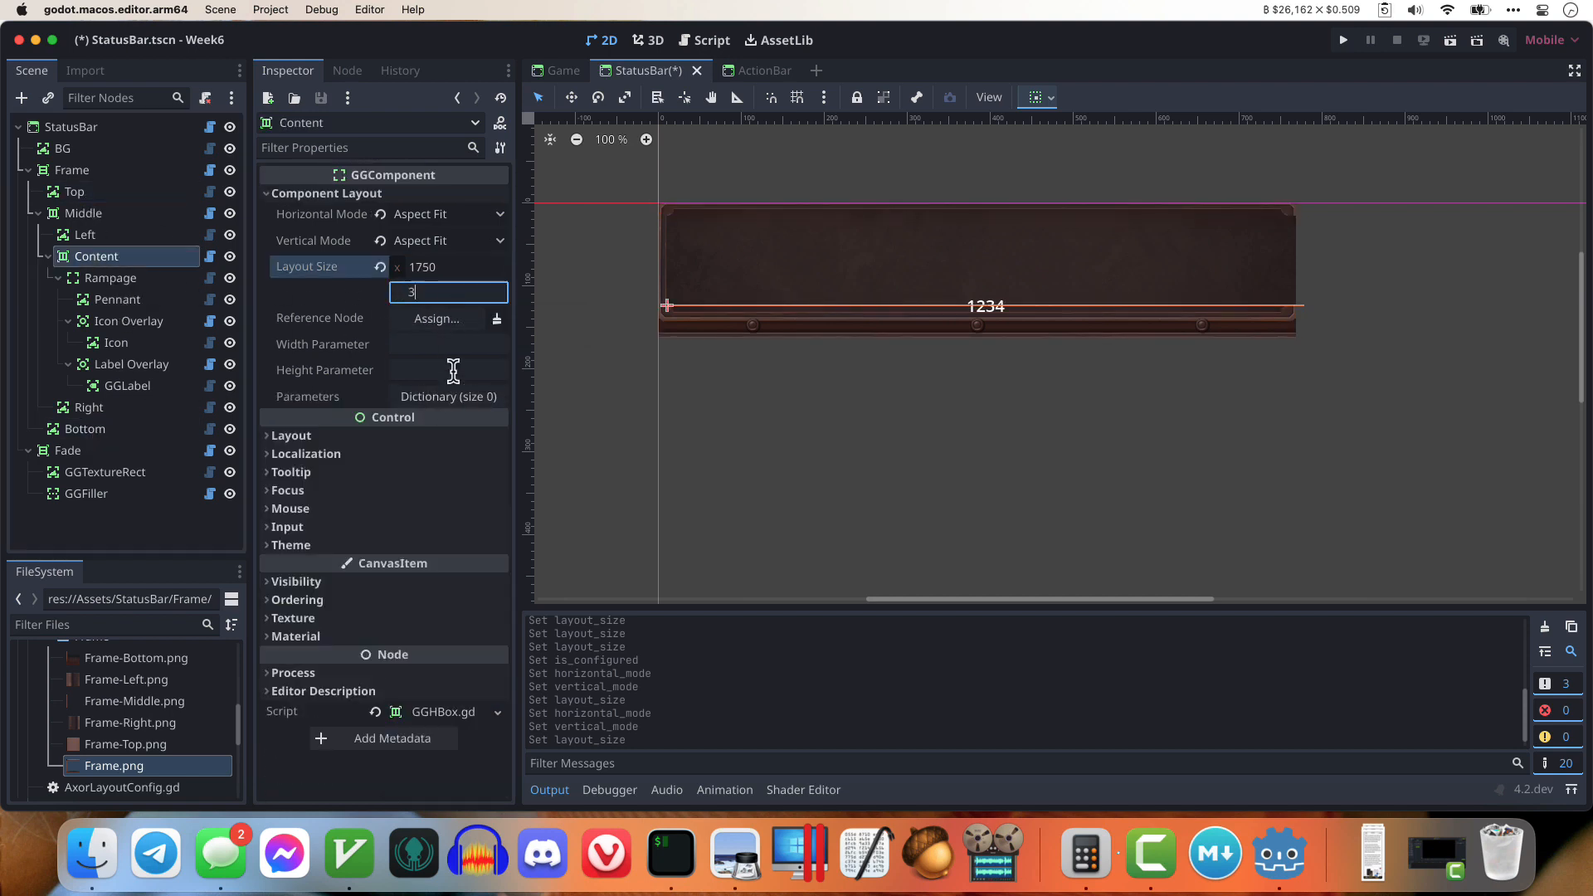
{"action": "type", "text": "78-129"}
{"action": "key", "text": "Return"}
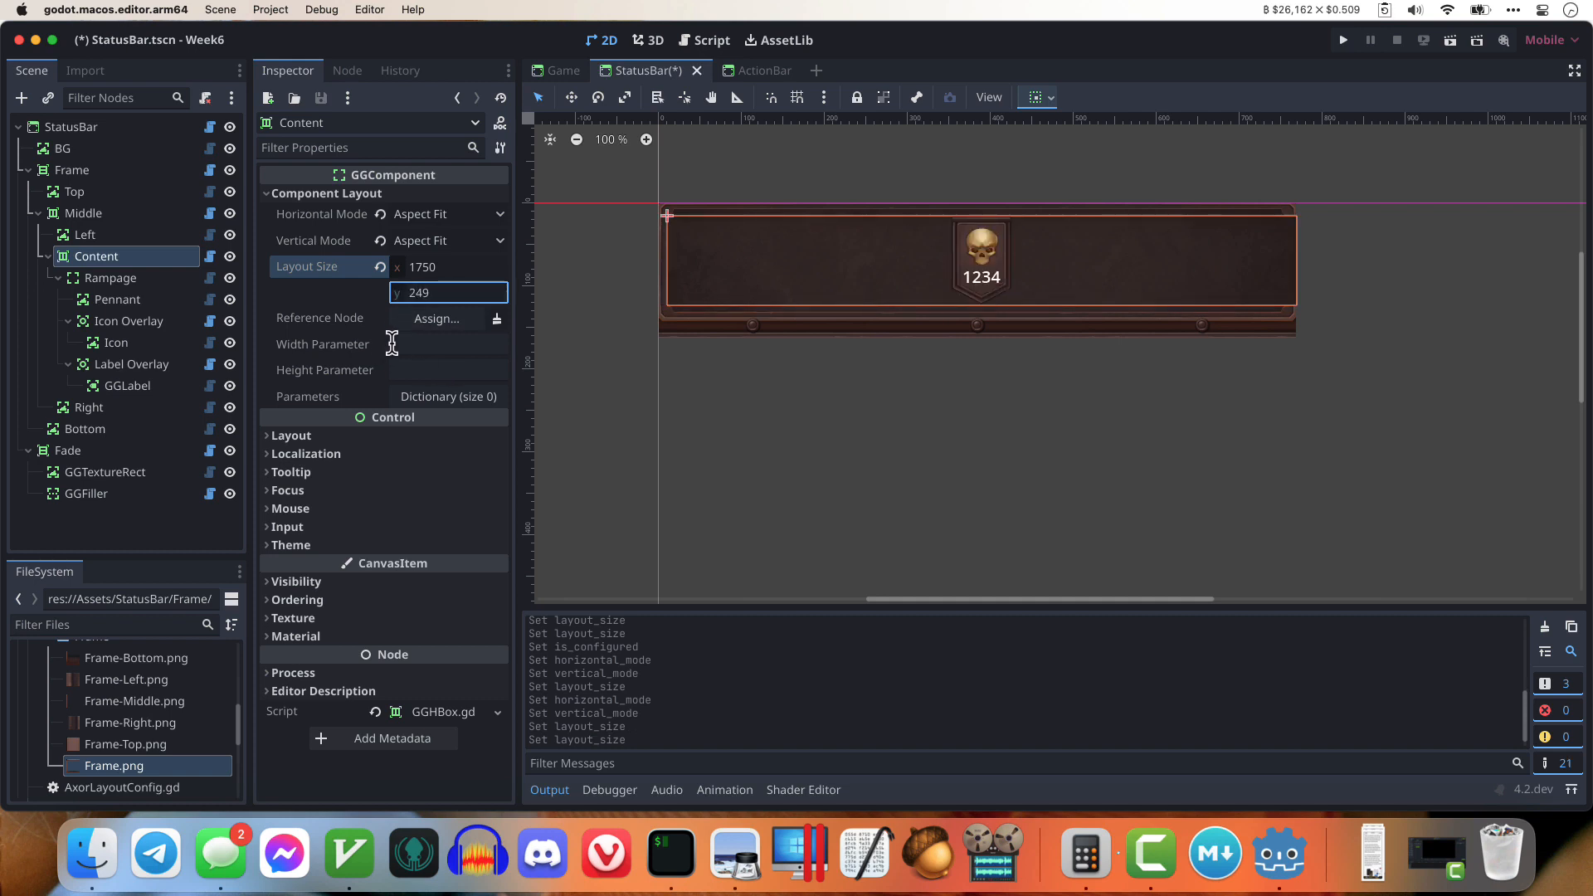
Step: Save and run the StatusBar scene, check its layout while resizing the window, and close it
{"action": "key", "text": "super+s"}
{"action": "key", "text": "super+r"}
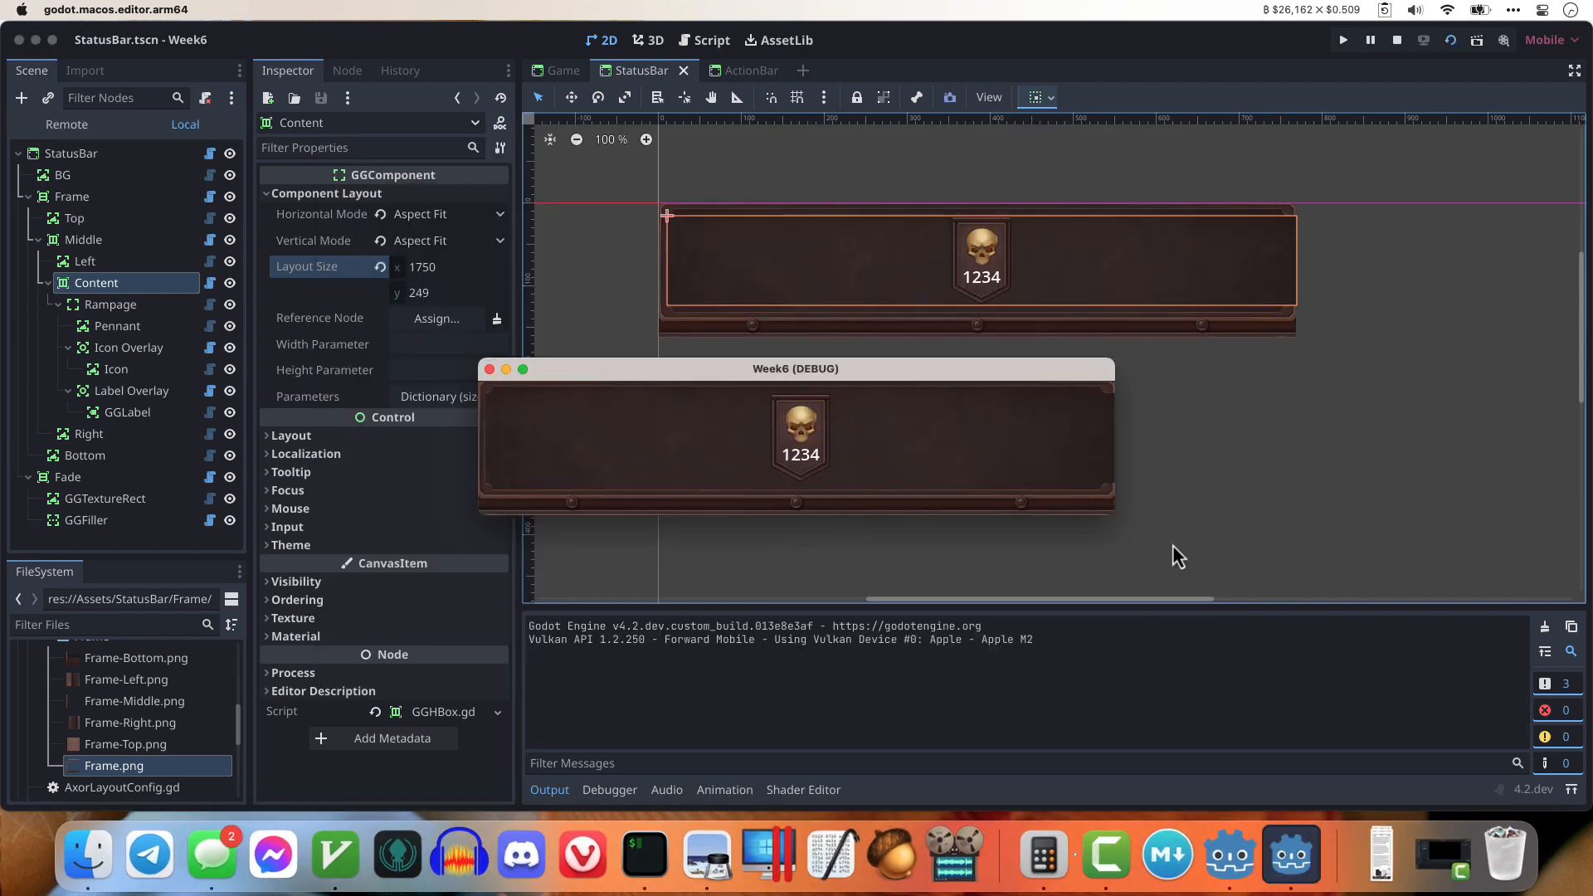
{"action": "mouse_move", "coordinate": [1113, 514]}
{"action": "left_mouse_down"}
{"action": "mouse_move", "coordinate": [1125, 718]}
{"action": "mouse_move", "coordinate": [1104, 479]}
{"action": "mouse_move", "coordinate": [1110, 506]}
{"action": "left_mouse_up"}
{"action": "left_click", "coordinate": [490, 368]}
Step: Shrink StatusBar to about 768 × 137 to expose the layout gap, and set Content's horizontal mode to Expand To Fill
{"action": "left_click", "coordinate": [133, 131]}
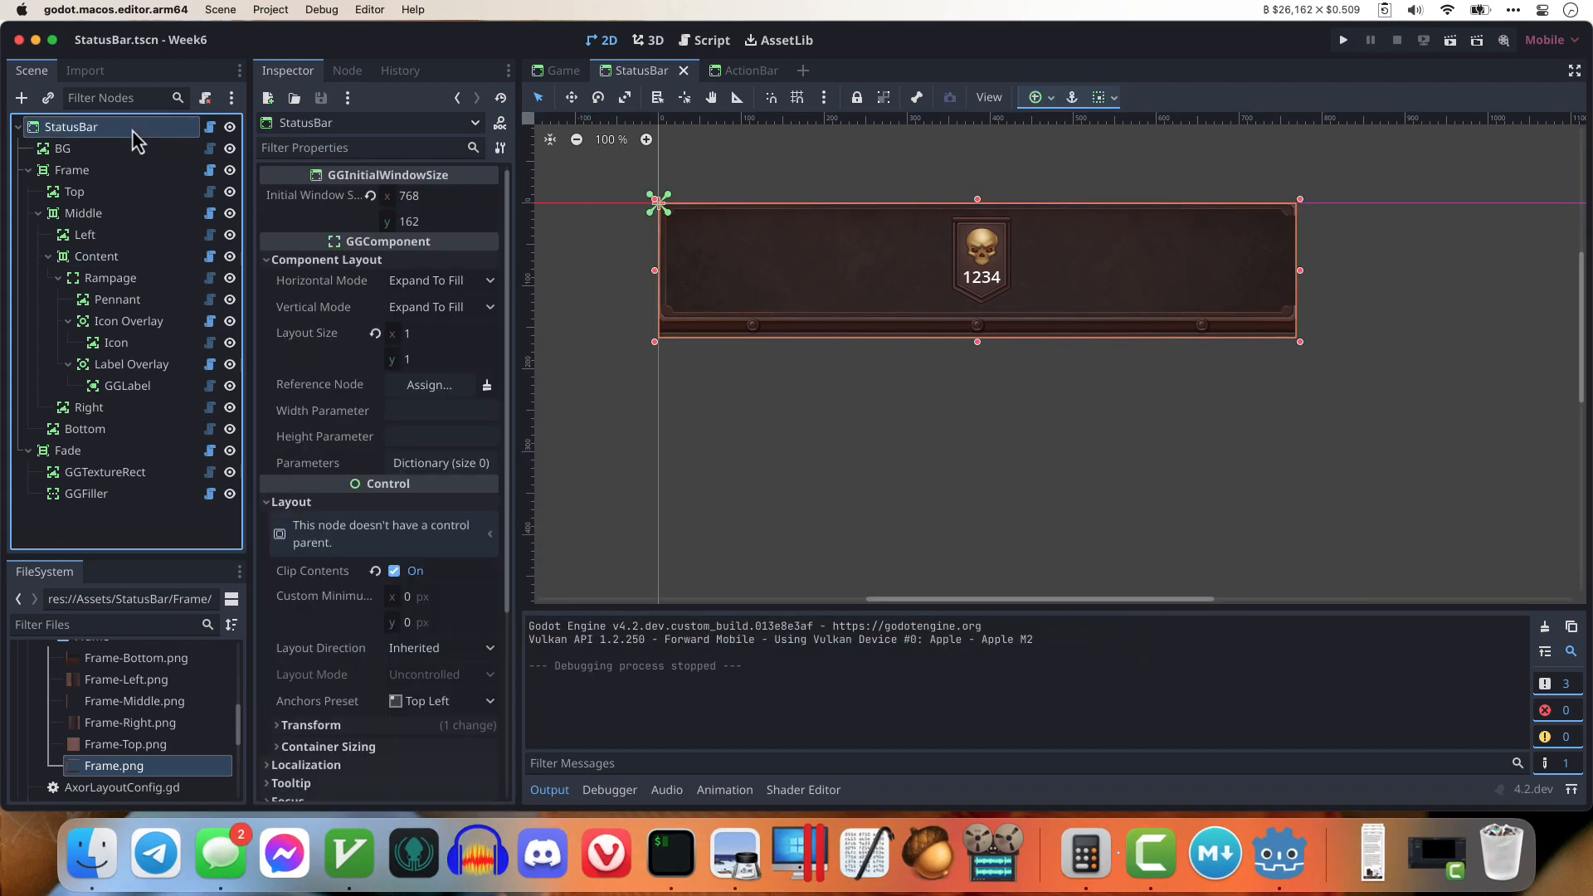
{"action": "left_click_drag", "start_coordinate": [987, 361], "coordinate": [978, 342]}
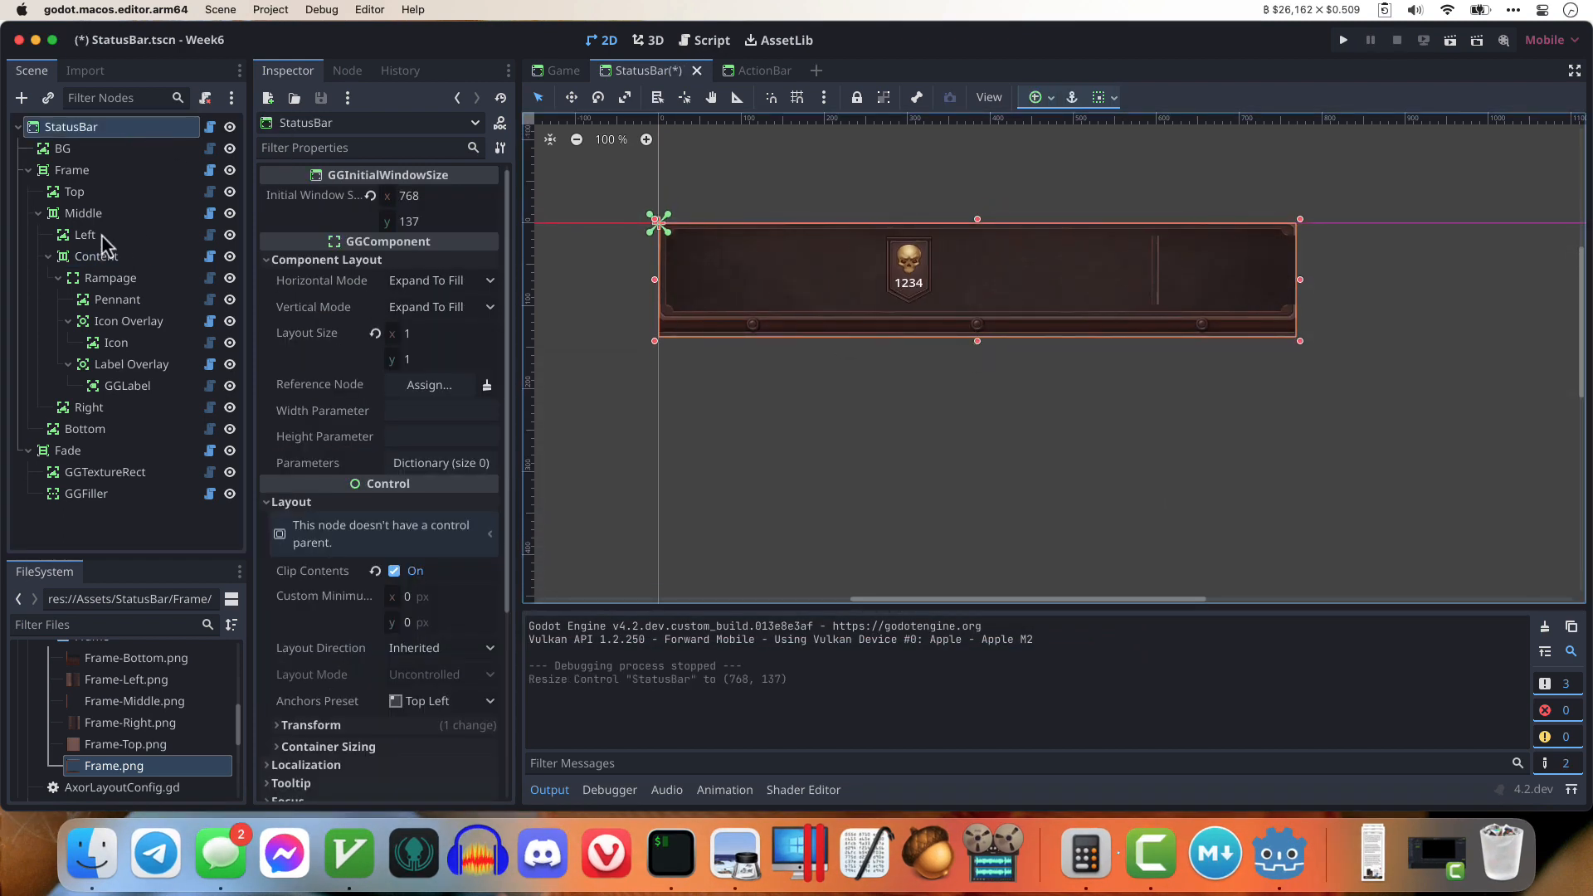
{"action": "left_click", "coordinate": [96, 257]}
{"action": "left_click", "coordinate": [448, 212]}
{"action": "left_click", "coordinate": [442, 233]}
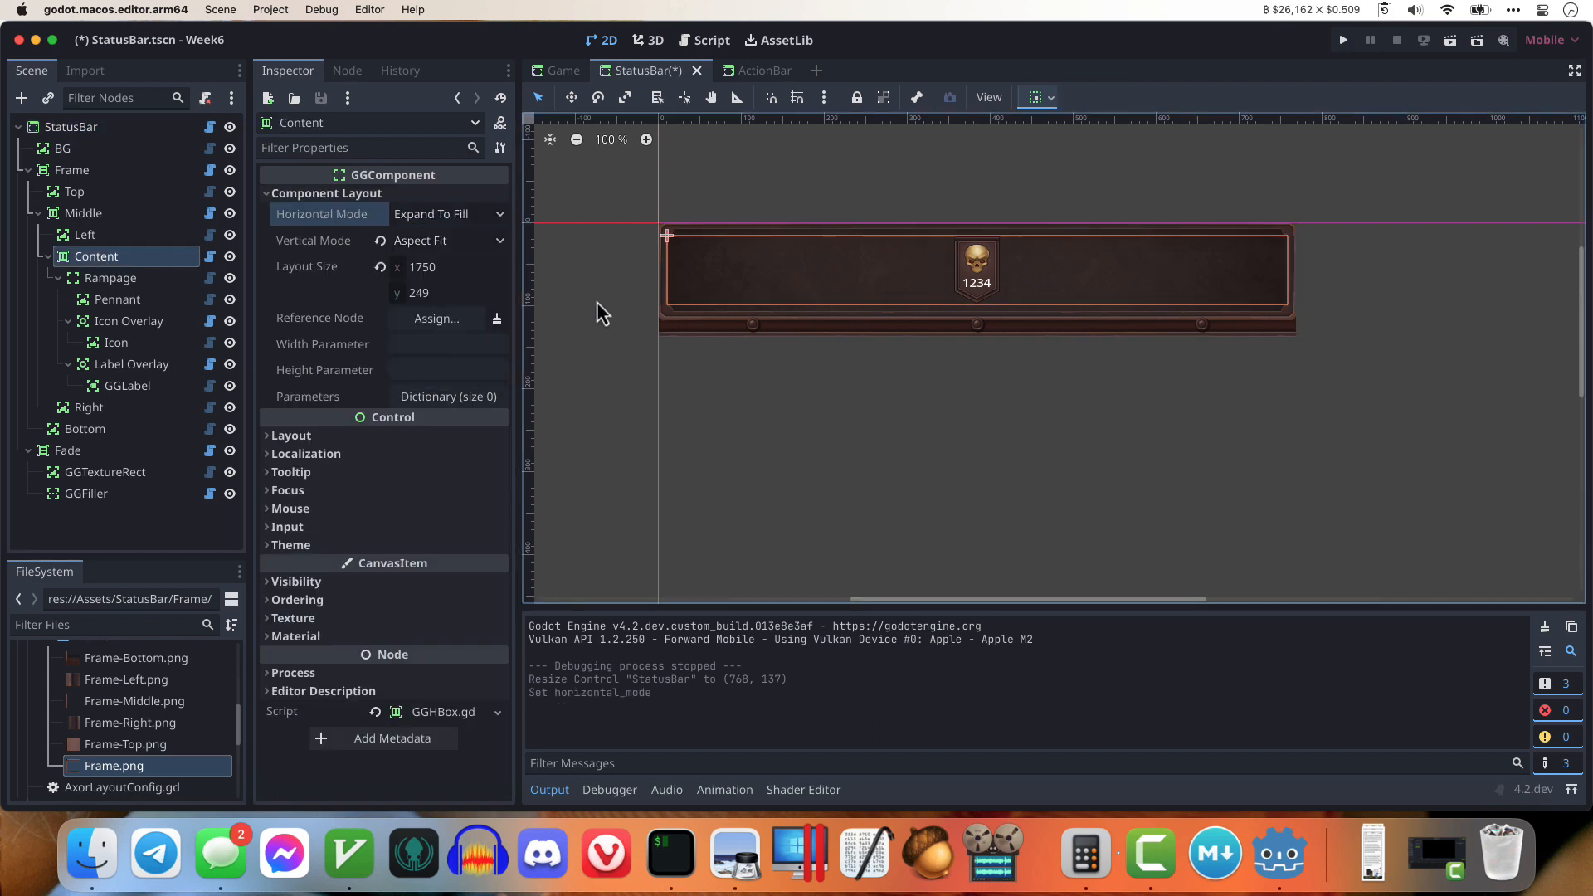
Step: Stretch StatusBar to about 768 × 174 to test the layout, and set its initial window height to 162
{"action": "left_click", "coordinate": [174, 131]}
{"action": "mouse_move", "coordinate": [974, 345]}
{"action": "left_mouse_down"}
{"action": "mouse_move", "coordinate": [979, 435]}
{"action": "mouse_move", "coordinate": [974, 320]}
{"action": "mouse_move", "coordinate": [981, 436]}
{"action": "mouse_move", "coordinate": [980, 371]}
{"action": "left_mouse_up"}
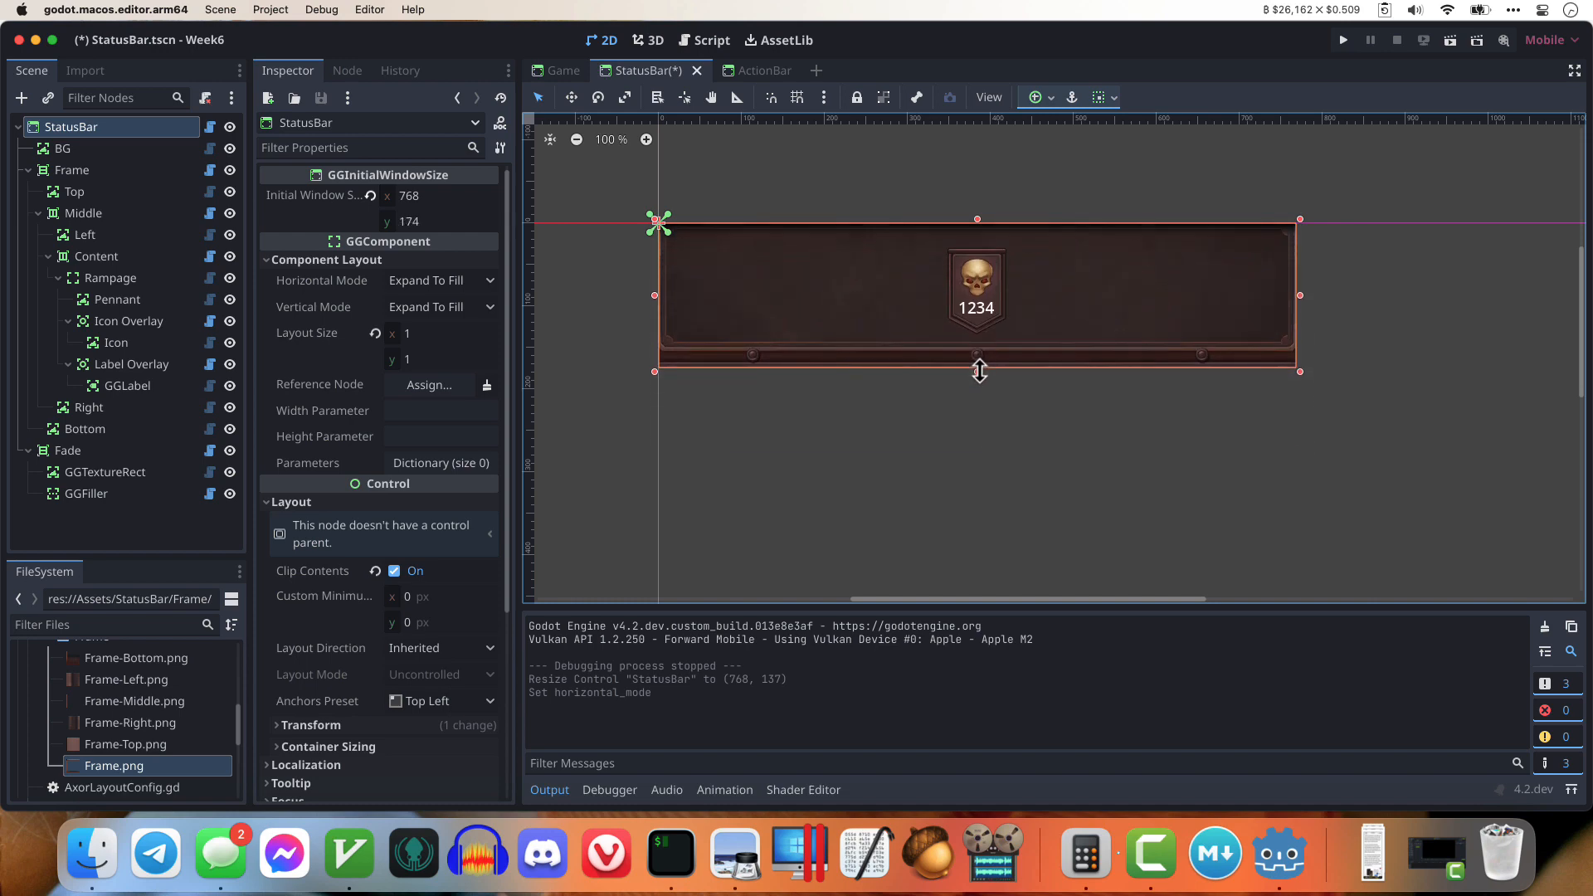
{"action": "left_click", "coordinate": [433, 222]}
{"action": "type", "text": "162"}
{"action": "key", "text": "Tab"}
Step: Add a GGFiller to Content and place it ahead of Rampage so the counter is pushed aside
{"action": "left_click", "coordinate": [110, 263]}
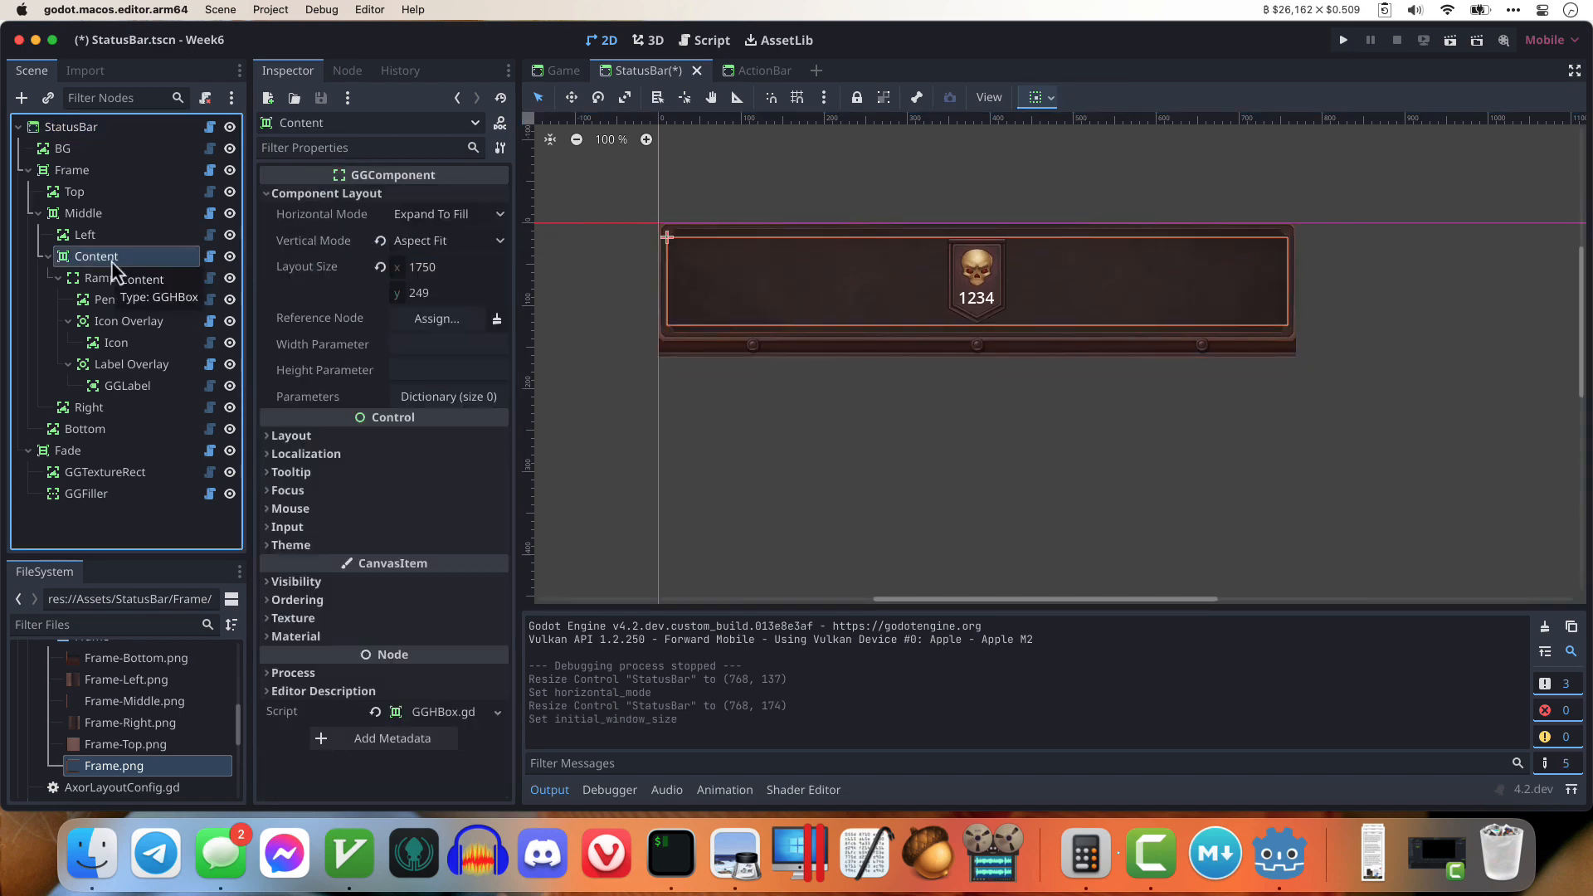
{"action": "key", "text": "super+a"}
{"action": "type", "text": "ggfi"}
{"action": "key", "text": "Return"}
{"action": "left_click_drag", "start_coordinate": [111, 263], "coordinate": [116, 289]}
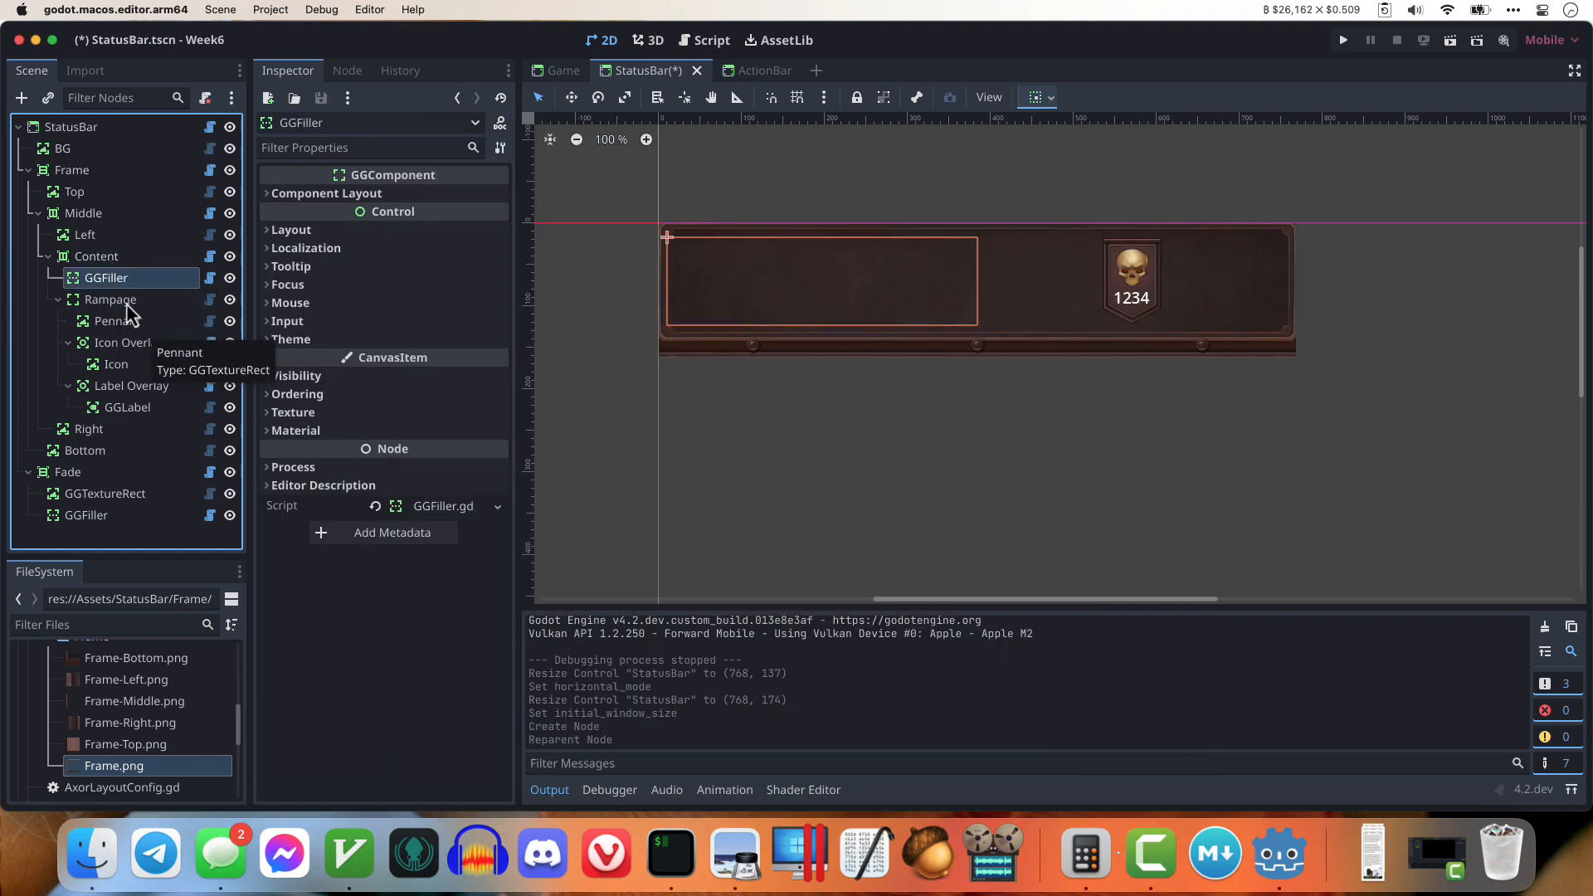
Step: Set Rampage's horizontal and vertical modes to Shrink To Fit and check the result on StatusBar
{"action": "left_click", "coordinate": [124, 299]}
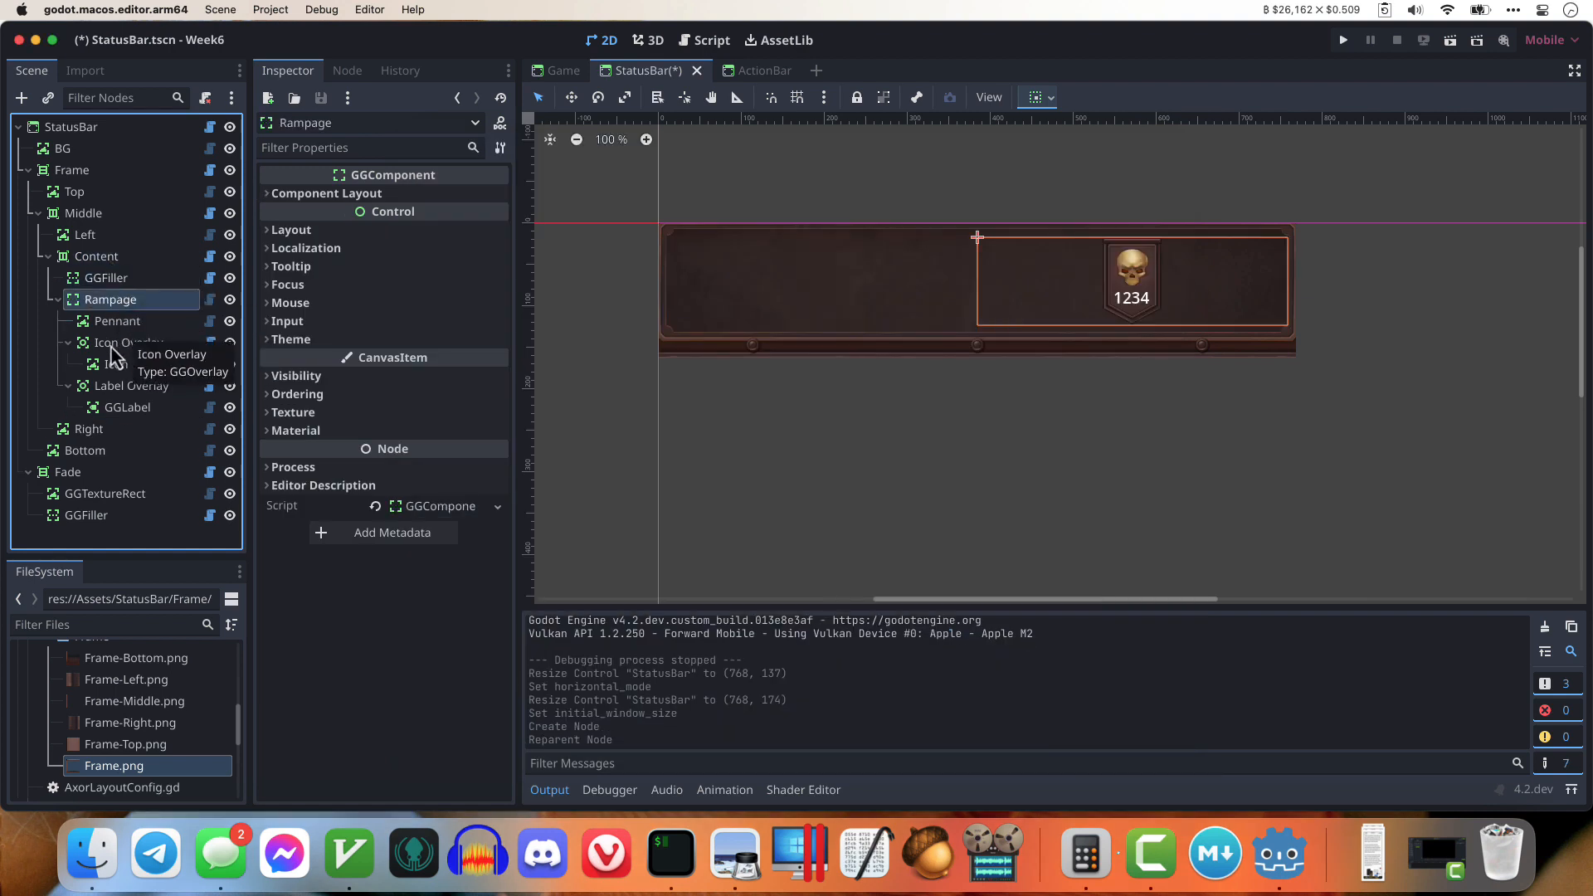
{"action": "left_click", "coordinate": [123, 328]}
{"action": "left_click", "coordinate": [380, 193]}
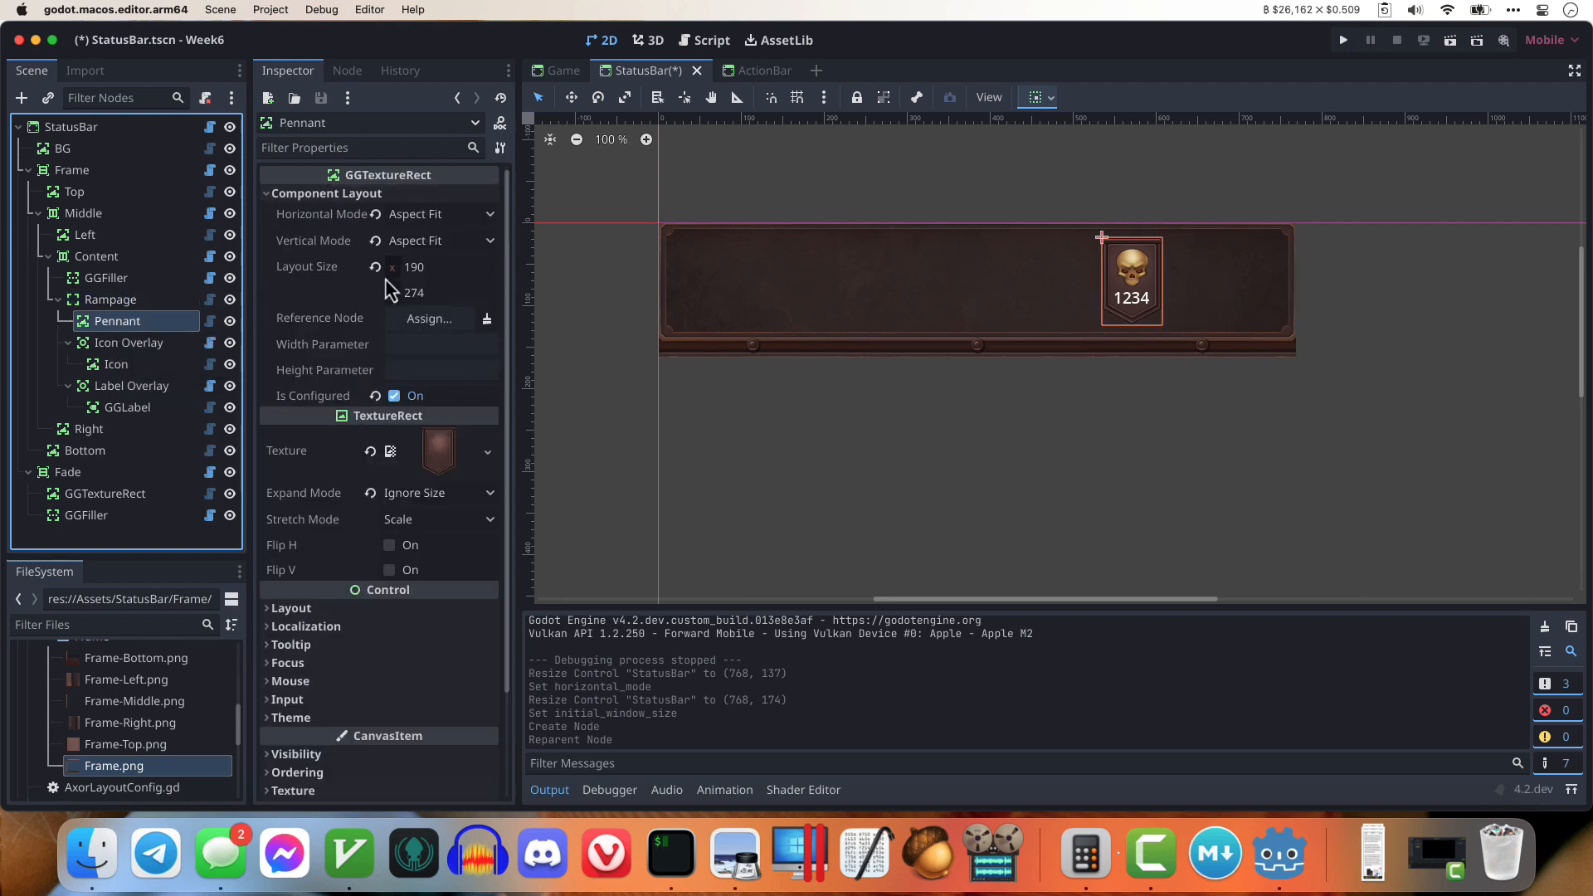
{"action": "left_click", "coordinate": [124, 303]}
{"action": "left_click", "coordinate": [316, 194]}
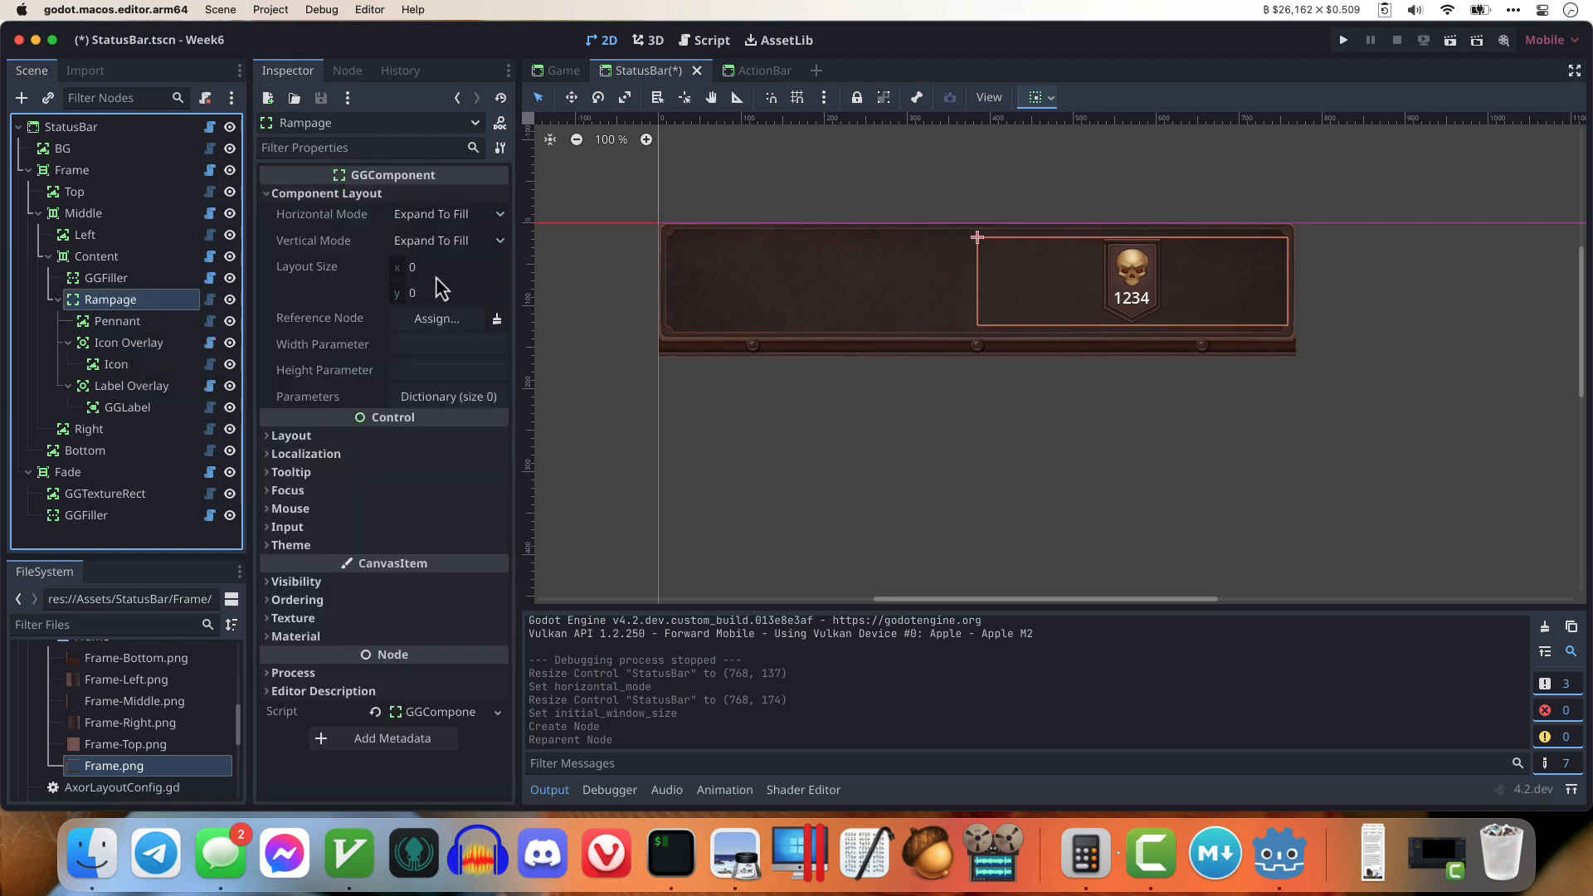
{"action": "left_click", "coordinate": [446, 214]}
{"action": "left_click", "coordinate": [444, 332]}
{"action": "left_click", "coordinate": [448, 240]}
{"action": "left_click", "coordinate": [455, 355]}
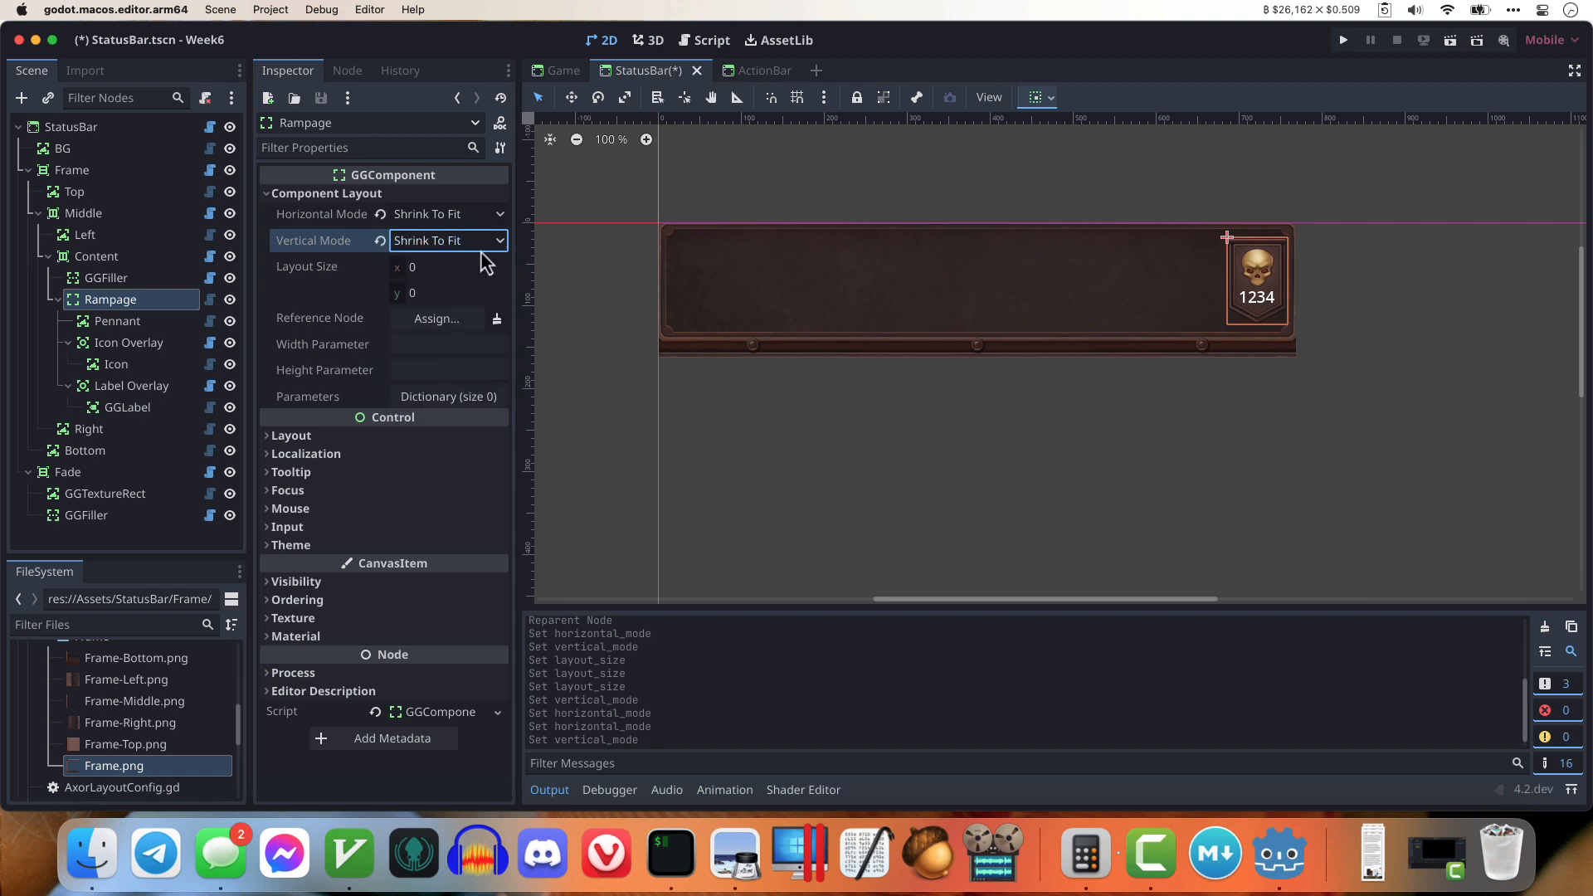
{"action": "left_click", "coordinate": [108, 128]}
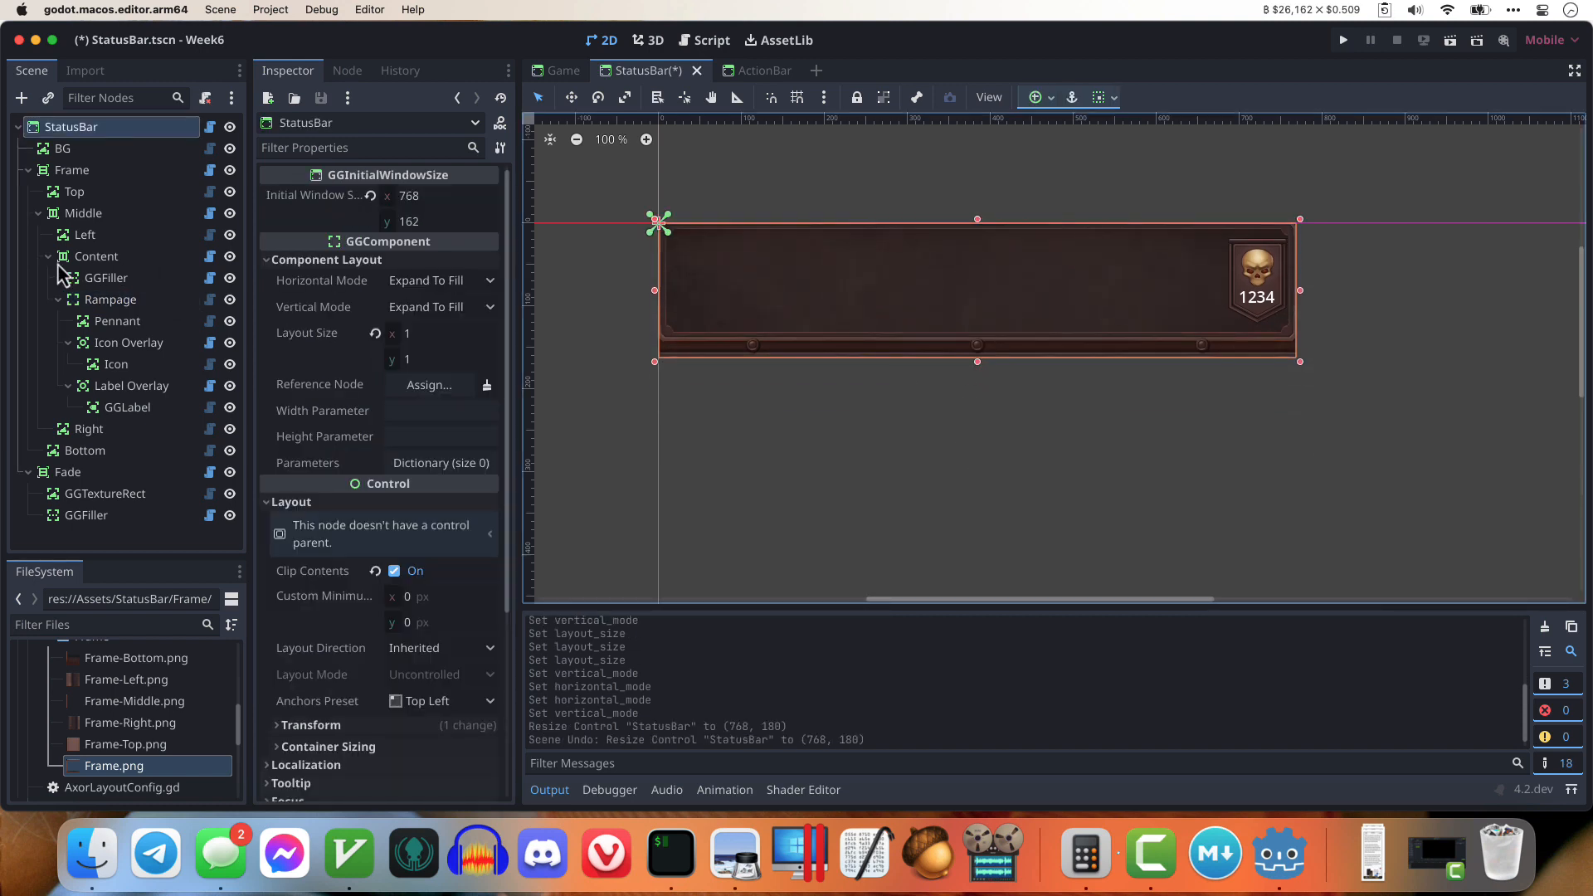
Step: Collapse the Rampage node and duplicate it twice within Content for two more pennant counters
{"action": "left_click", "coordinate": [59, 300]}
{"action": "left_click", "coordinate": [107, 300]}
{"action": "key", "text": "super+d"}
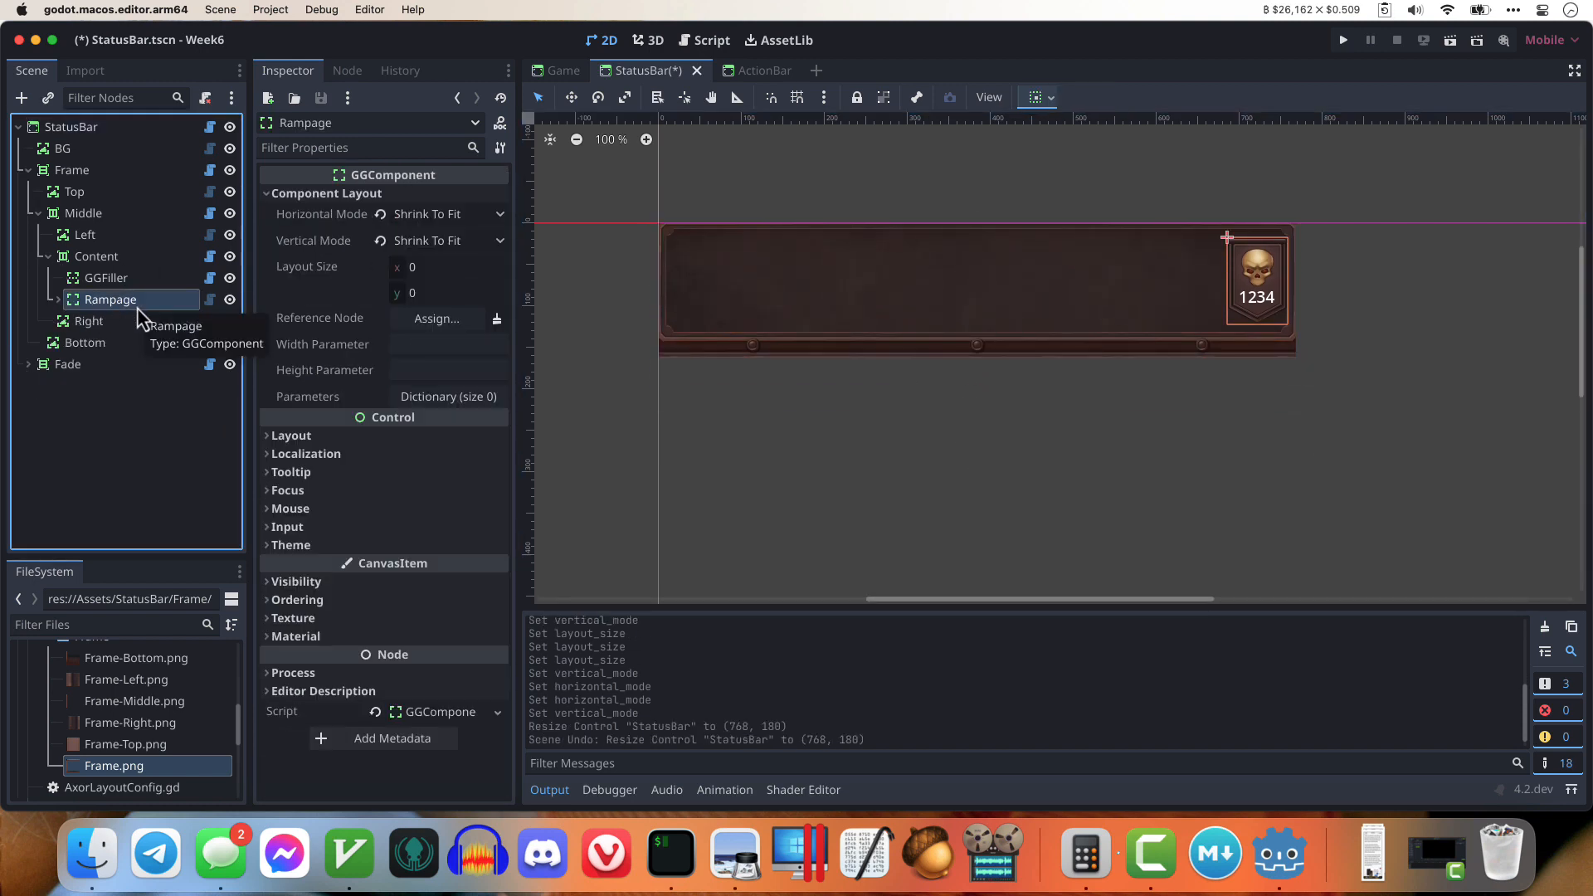
{"action": "key", "text": "super+d"}
Step: Run the StatusBar scene, check the three counters while resizing its window, and quit it
{"action": "key", "text": "super+r"}
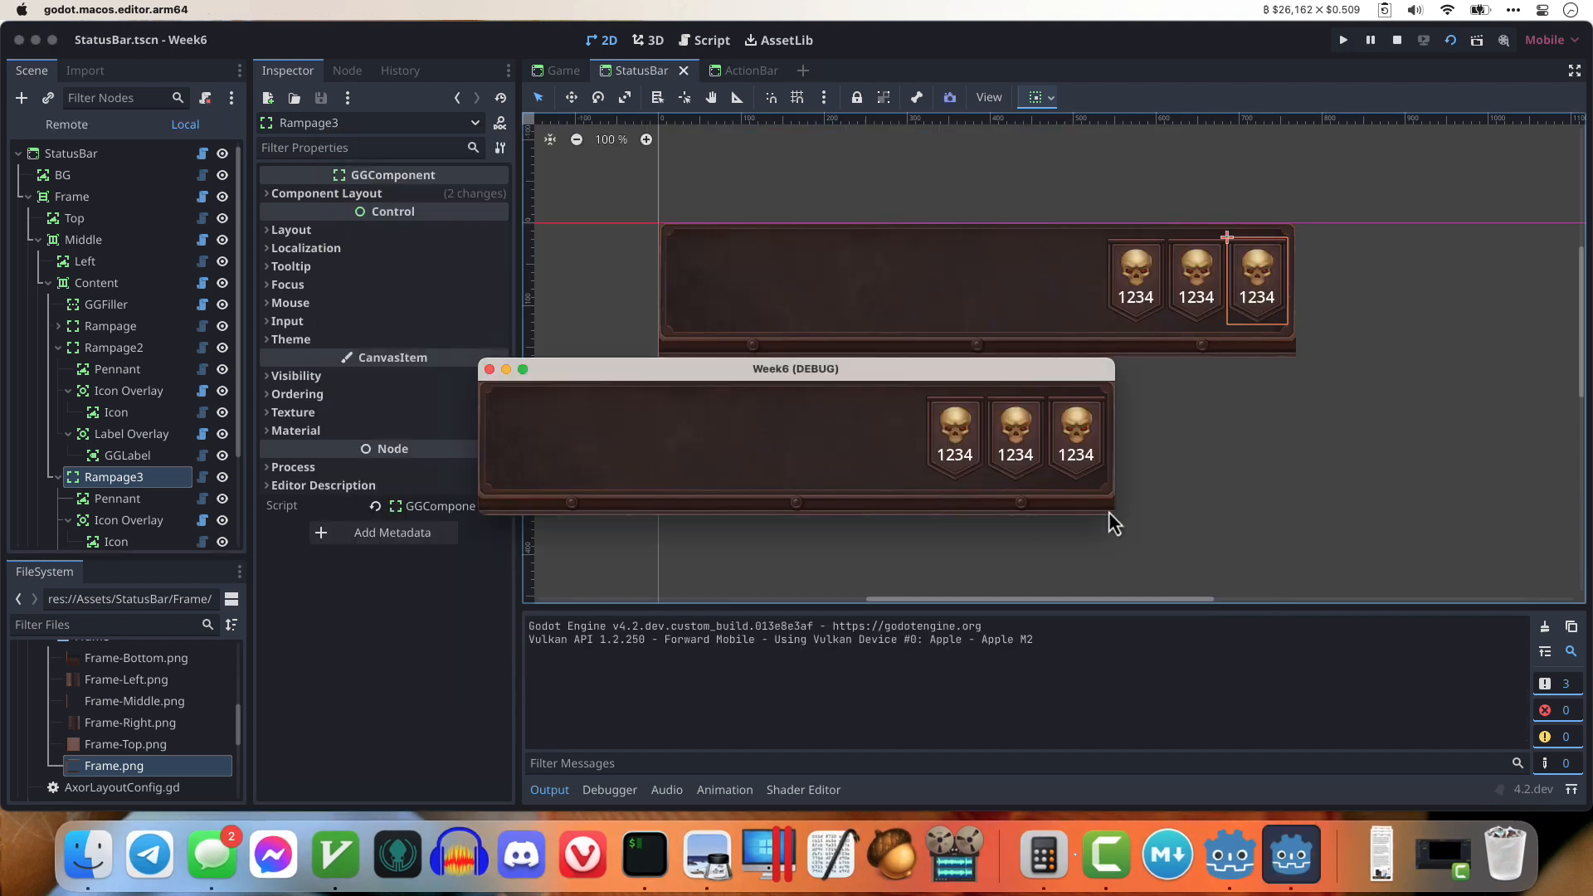
{"action": "left_click_drag", "start_coordinate": [843, 532], "coordinate": [1201, 515]}
{"action": "key", "text": "super+q"}
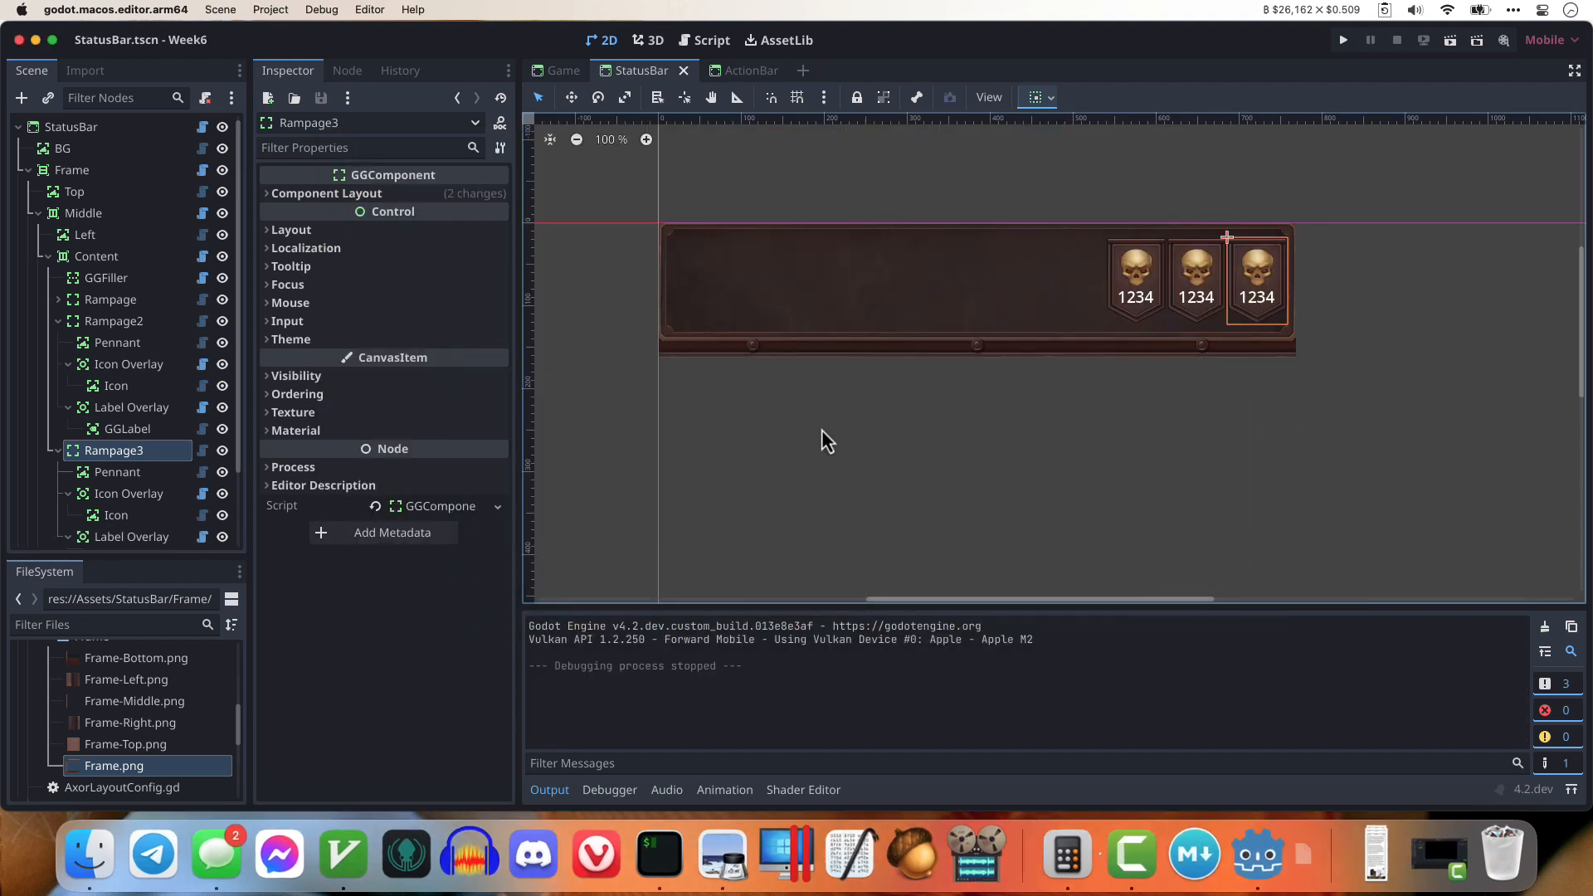
Step: Rename the Rampage2 node to Score
{"action": "scroll", "coordinate": [138, 396], "scroll_direction": "down", "scroll_amount": 3}
{"action": "left_click", "coordinate": [118, 234]}
{"action": "double_click", "coordinate": [116, 237]}
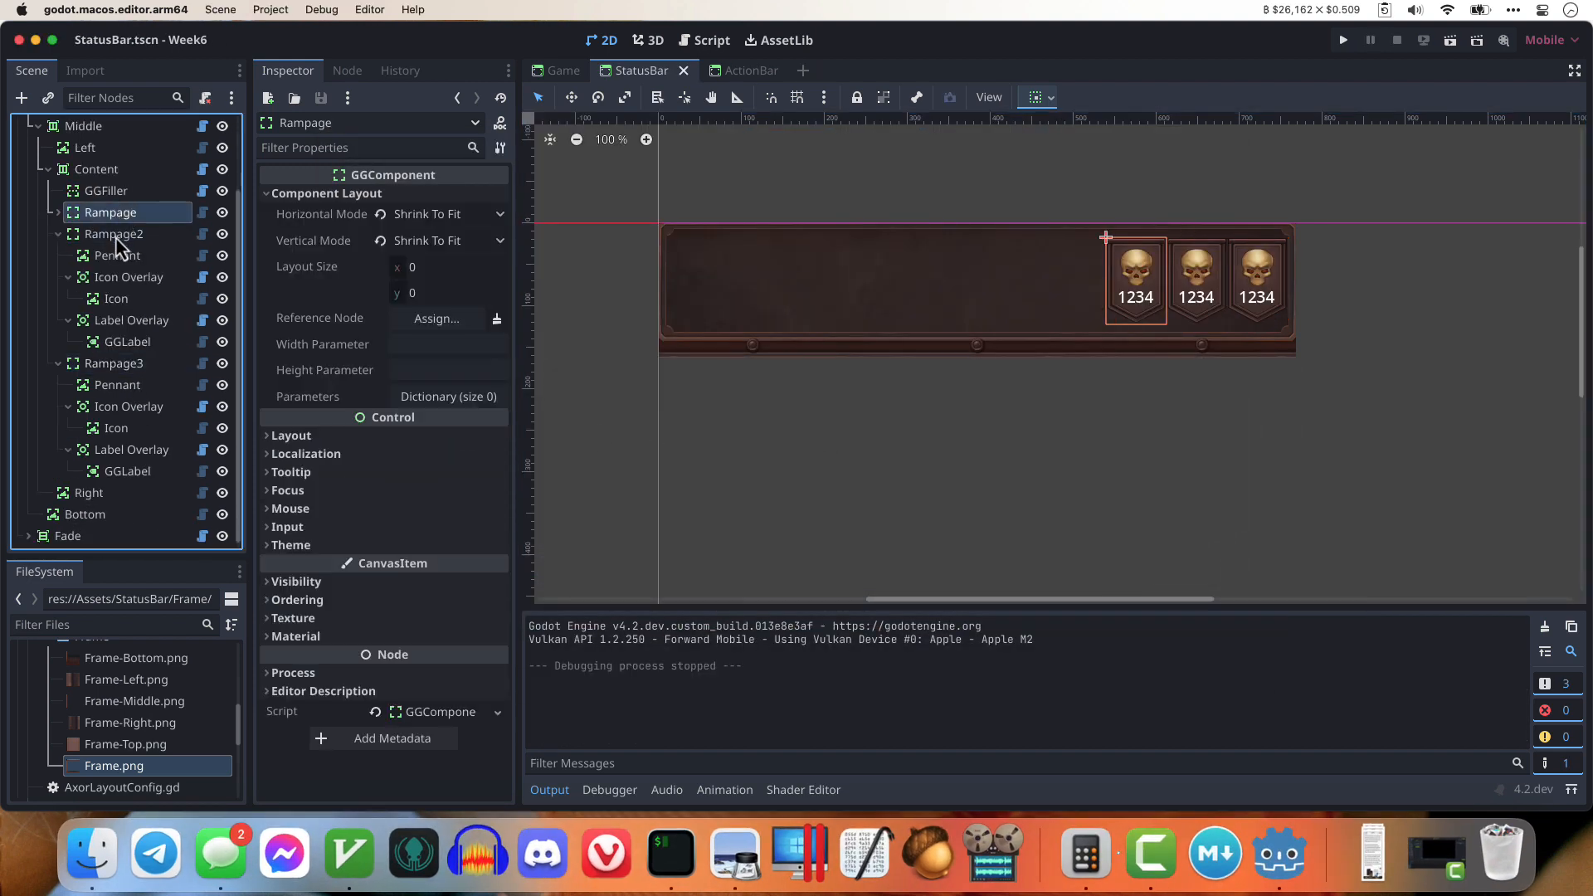
{"action": "type", "text": "Score"}
{"action": "key", "text": "Return"}
Step: Replace the texture of Score's Icon node with Score.png from the Counters folder
{"action": "left_click", "coordinate": [119, 300]}
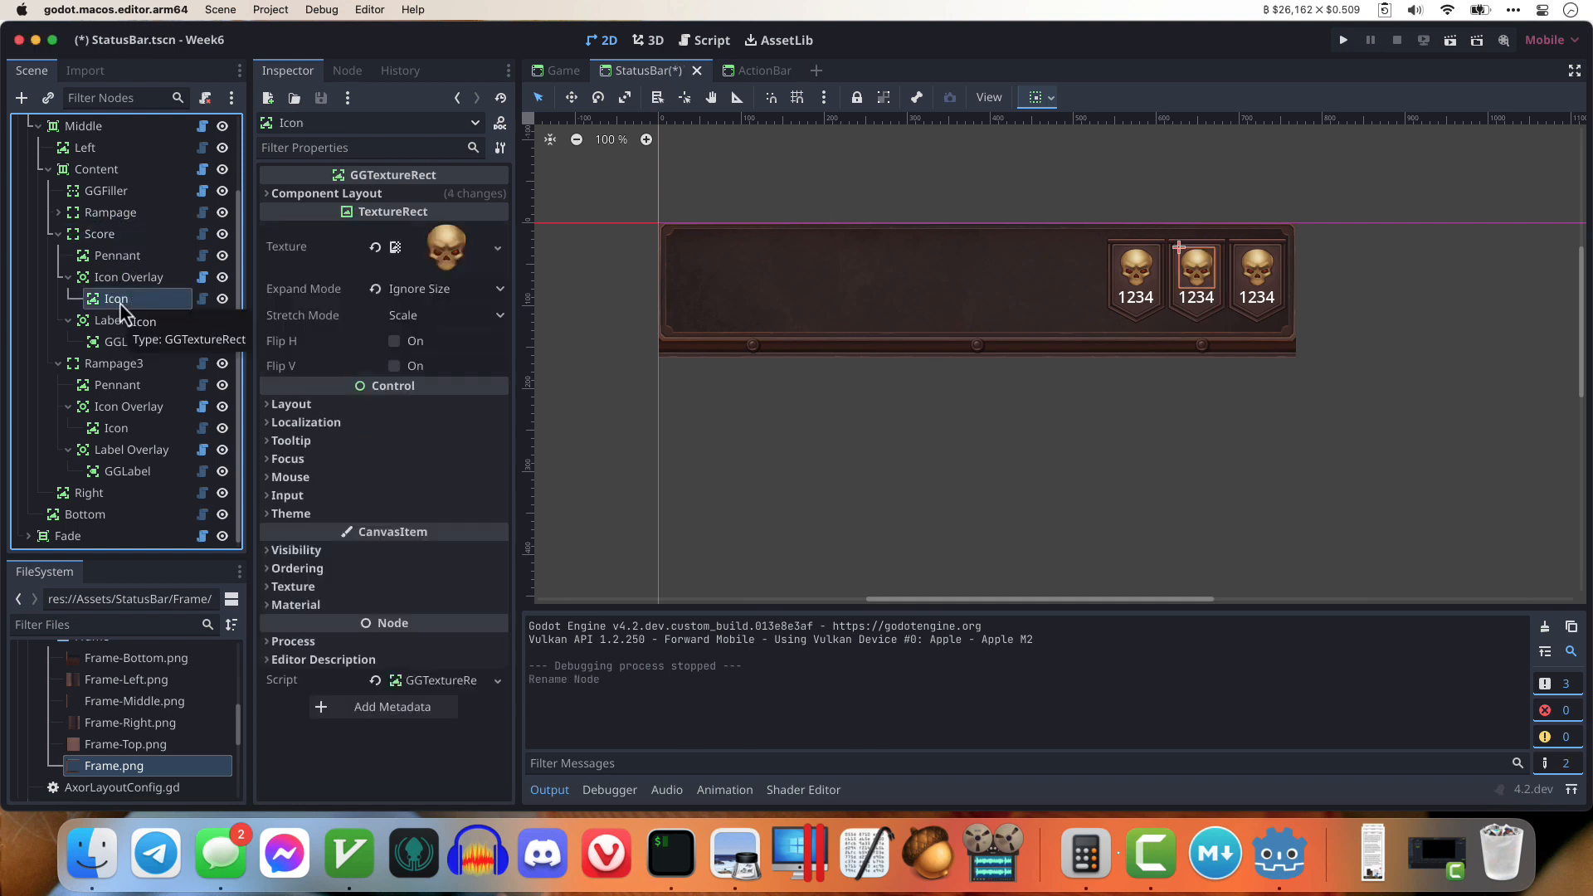
{"action": "left_click_drag", "start_coordinate": [140, 564], "coordinate": [141, 445]}
{"action": "scroll", "coordinate": [141, 630], "scroll_direction": "up", "scroll_amount": 2}
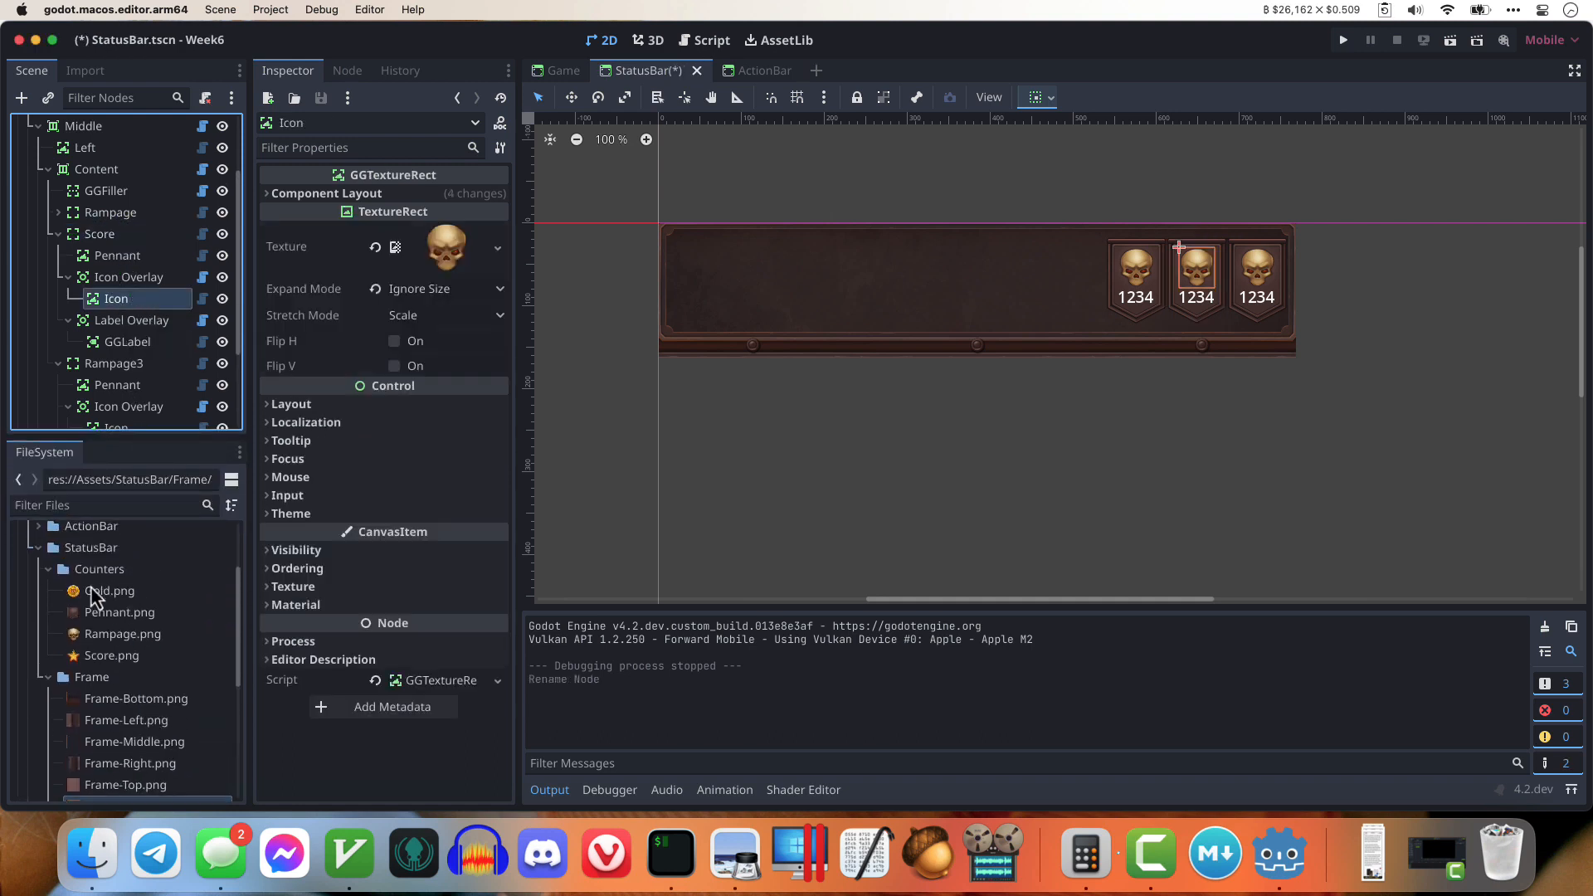
{"action": "left_click_drag", "start_coordinate": [116, 647], "coordinate": [436, 266]}
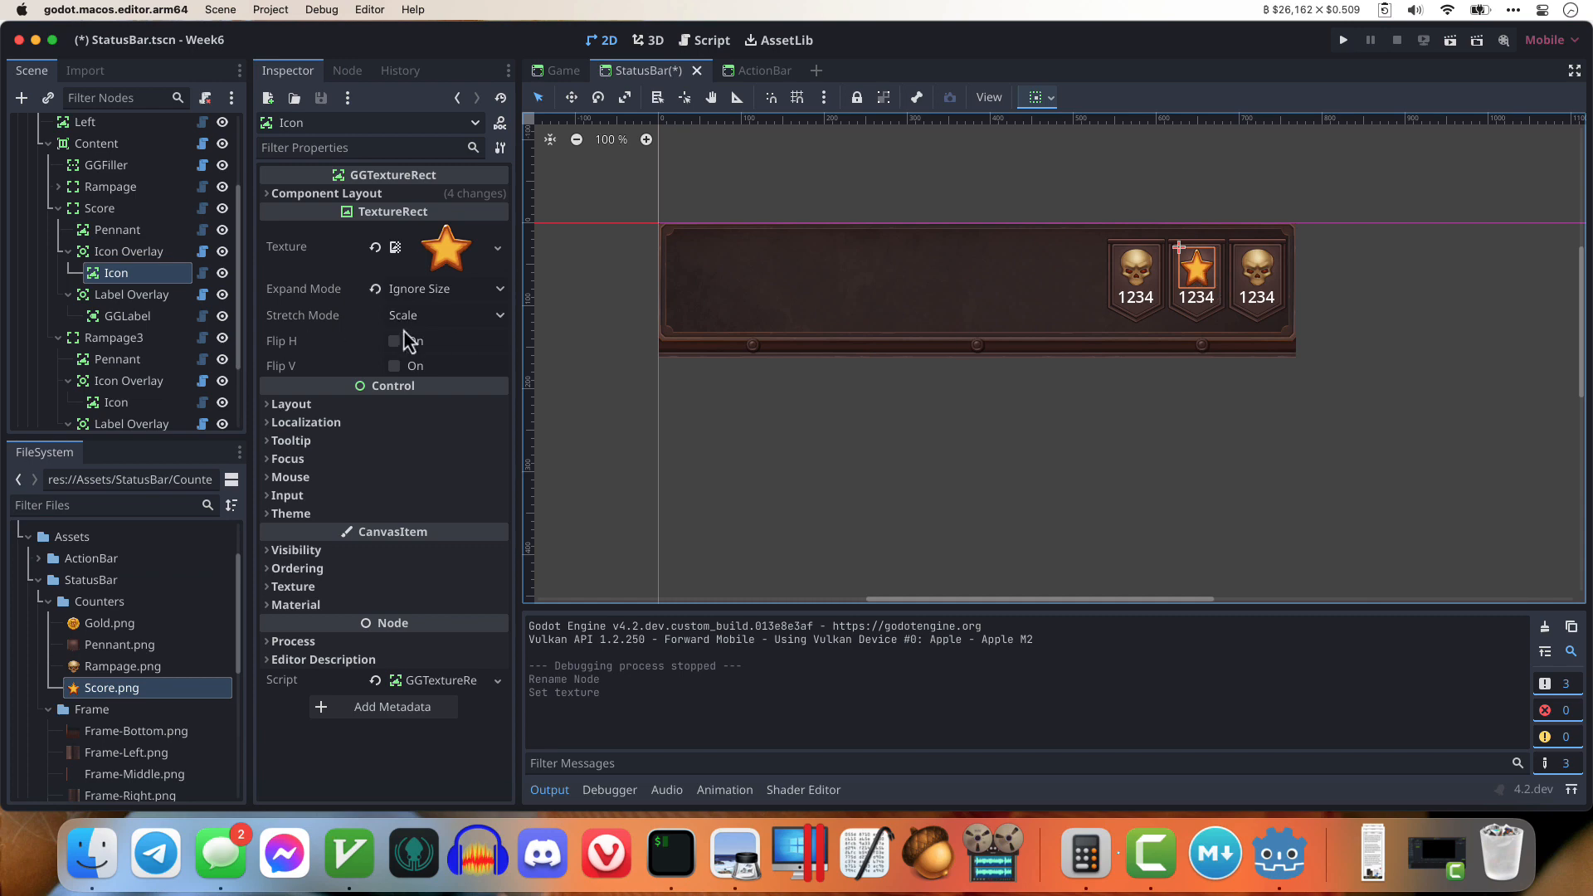
Step: Turn Is Configured off and back on for Score's Icon to refresh its layout size from the star texture
{"action": "left_click", "coordinate": [395, 399]}
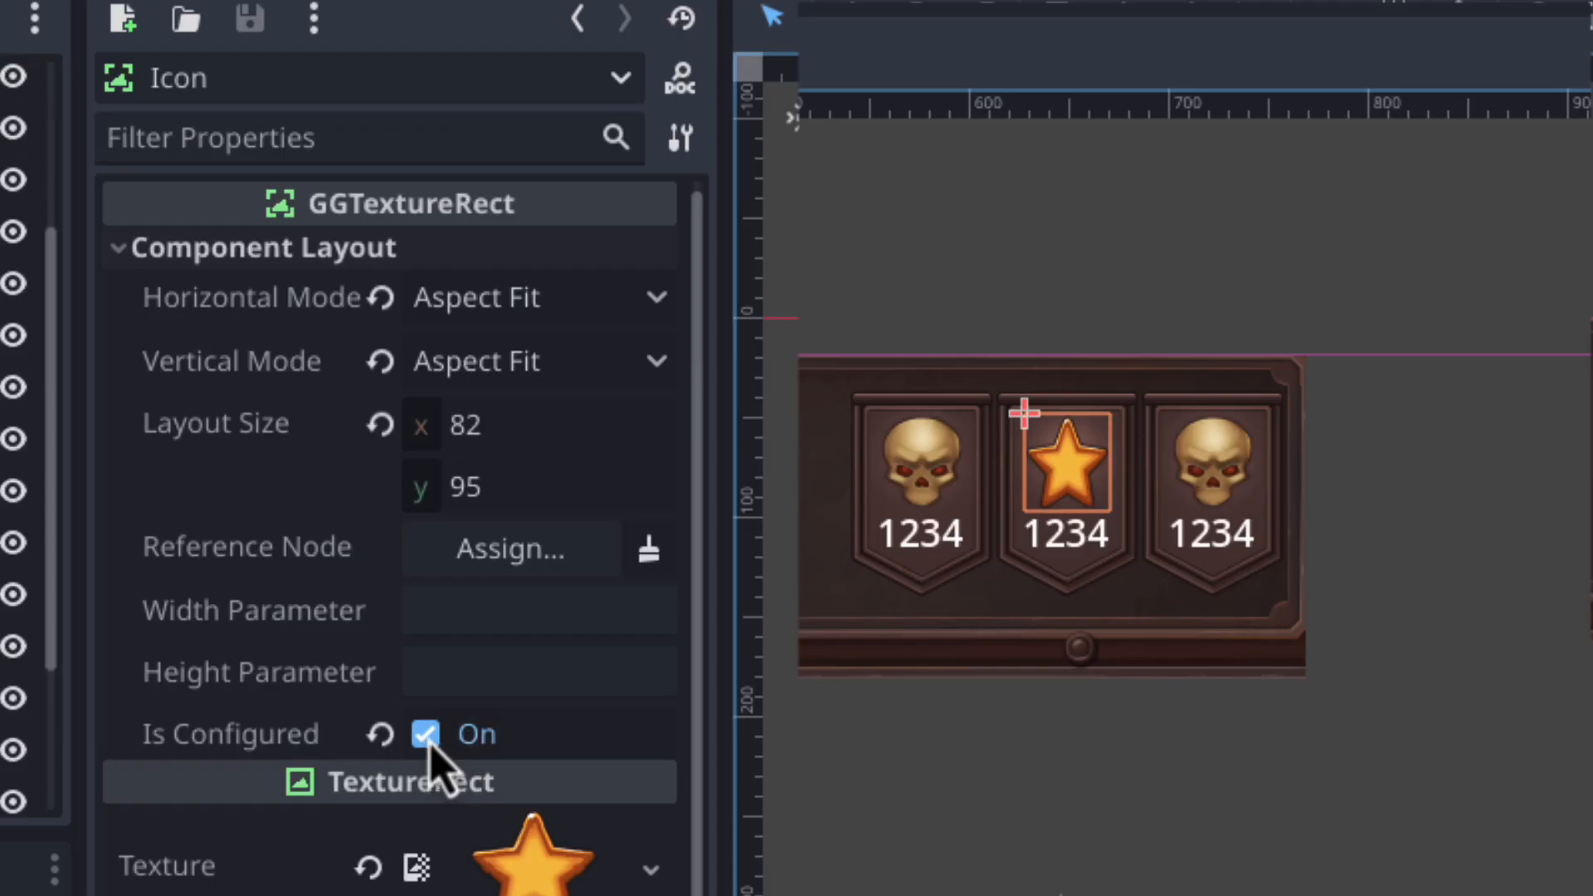
{"action": "left_click", "coordinate": [425, 733]}
{"action": "left_click", "coordinate": [427, 738]}
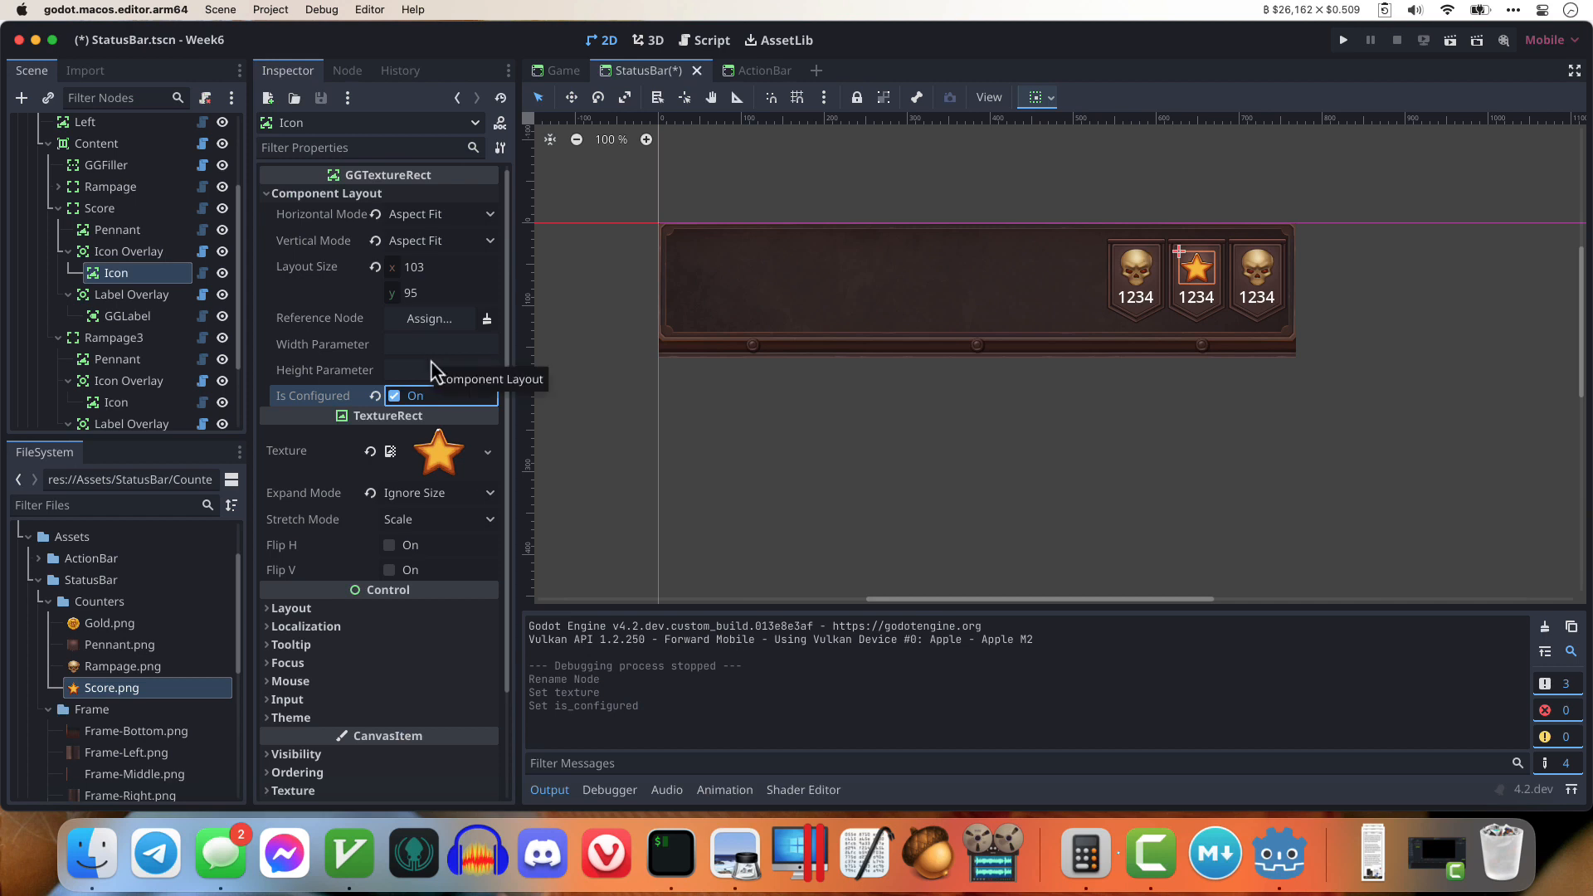
Step: Set the Text Size reference node of Score's GGLabel to the Score node
{"action": "left_click", "coordinate": [128, 319]}
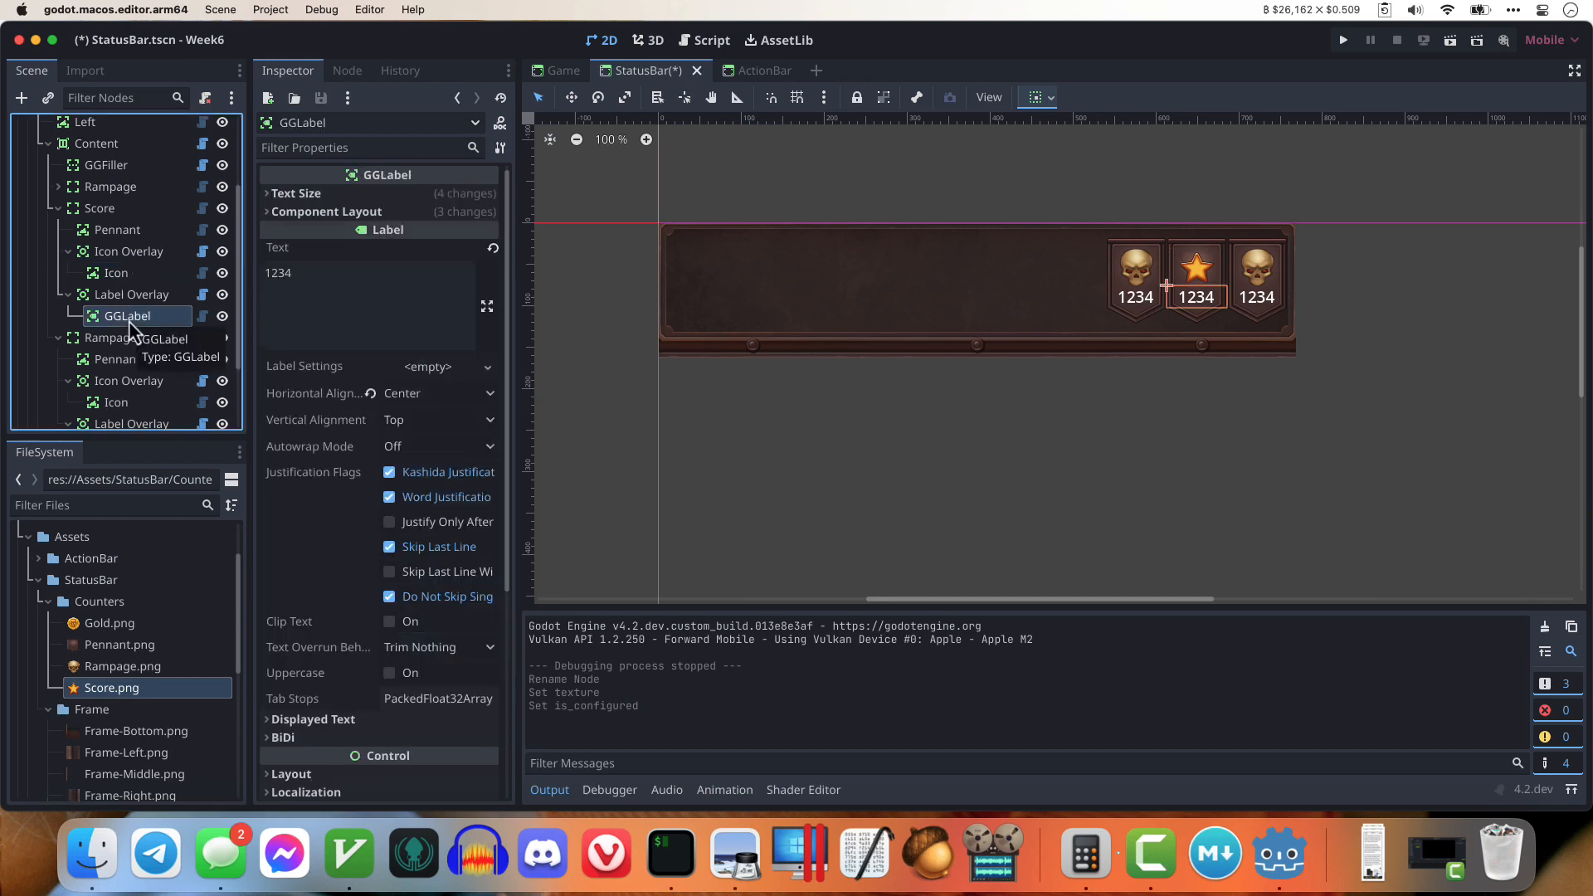
{"action": "left_click", "coordinate": [369, 195]}
{"action": "left_click_drag", "start_coordinate": [100, 209], "coordinate": [440, 243]}
Step: Rename the Rampage3 node to Gold
{"action": "double_click", "coordinate": [108, 342]}
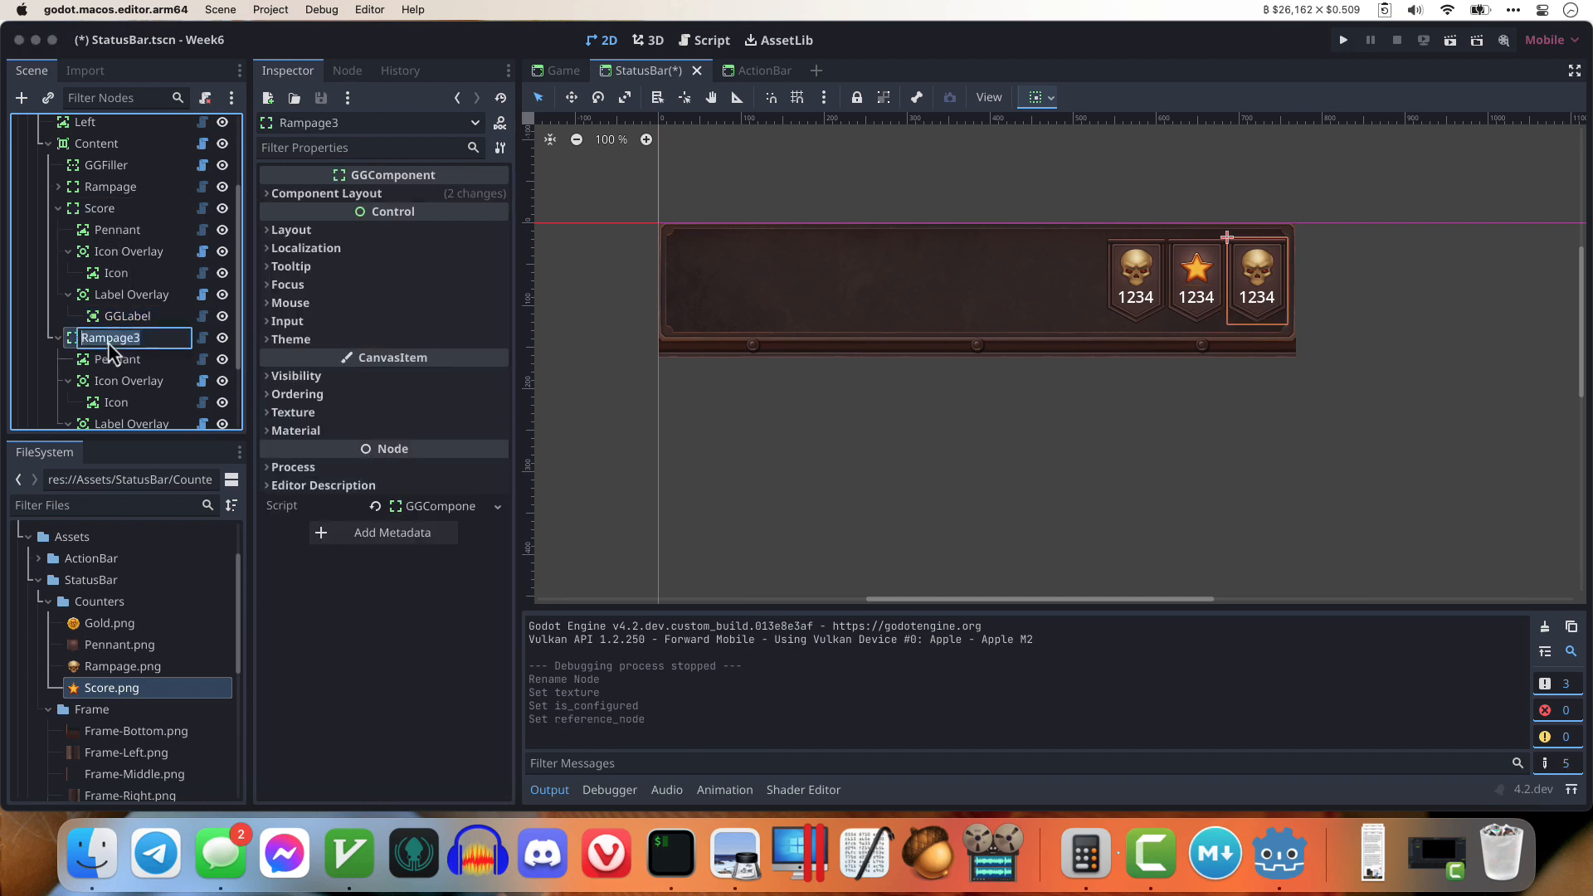
{"action": "type", "text": "Gold"}
{"action": "key", "text": "Return"}
Step: Replace the texture of Gold's Icon with Gold.png and reset its Is Configured option to refresh the layout size
{"action": "left_click", "coordinate": [117, 309]}
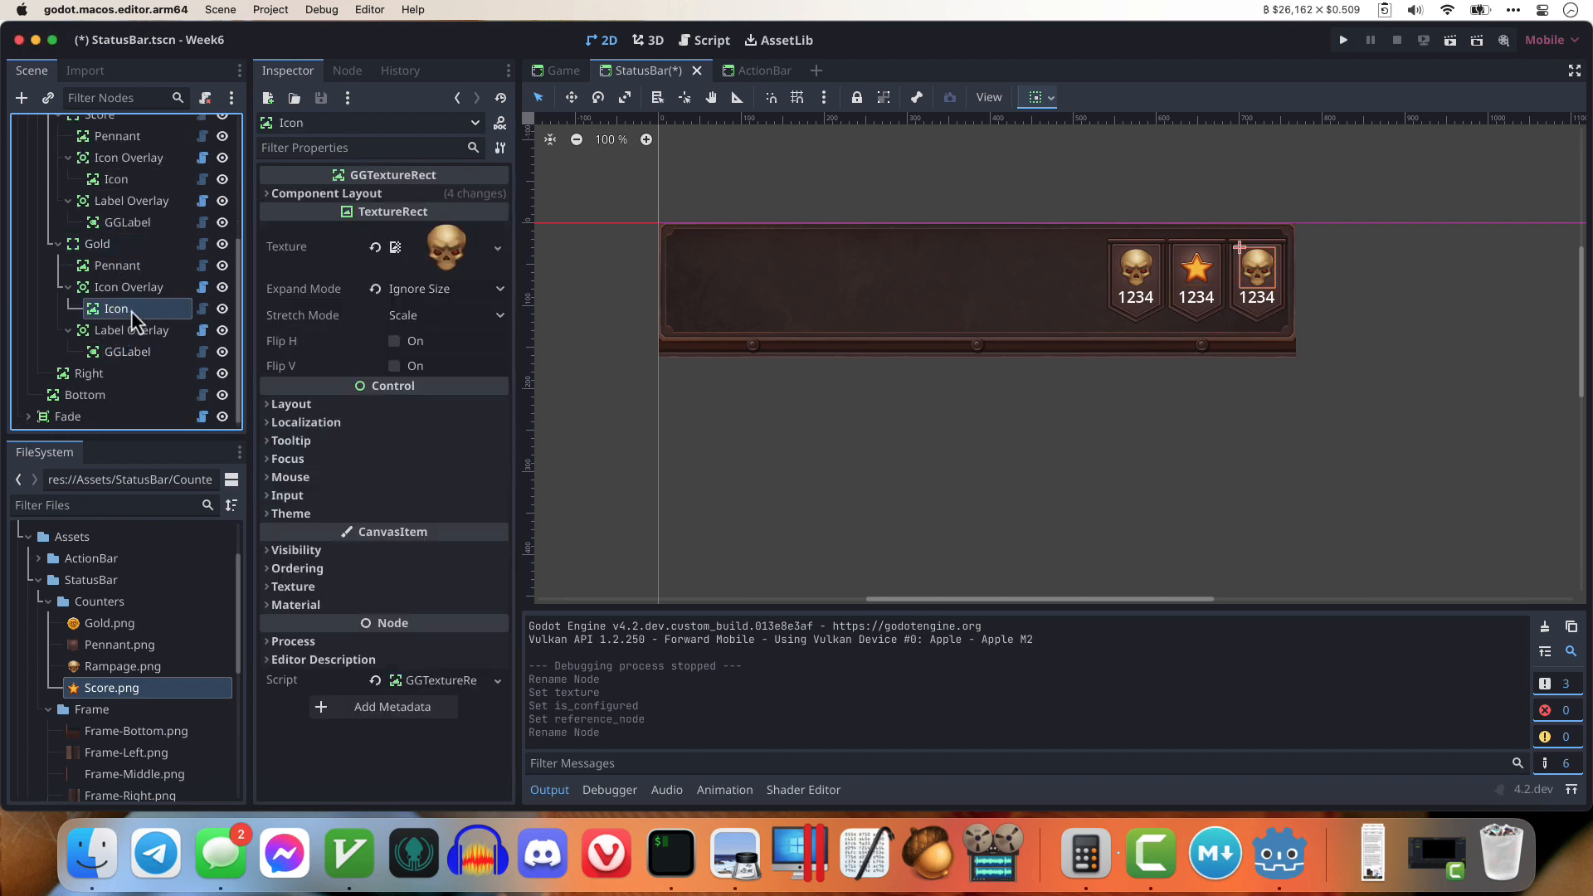
{"action": "left_click_drag", "start_coordinate": [113, 625], "coordinate": [425, 203]}
{"action": "left_click", "coordinate": [425, 196]}
{"action": "left_click", "coordinate": [395, 396]}
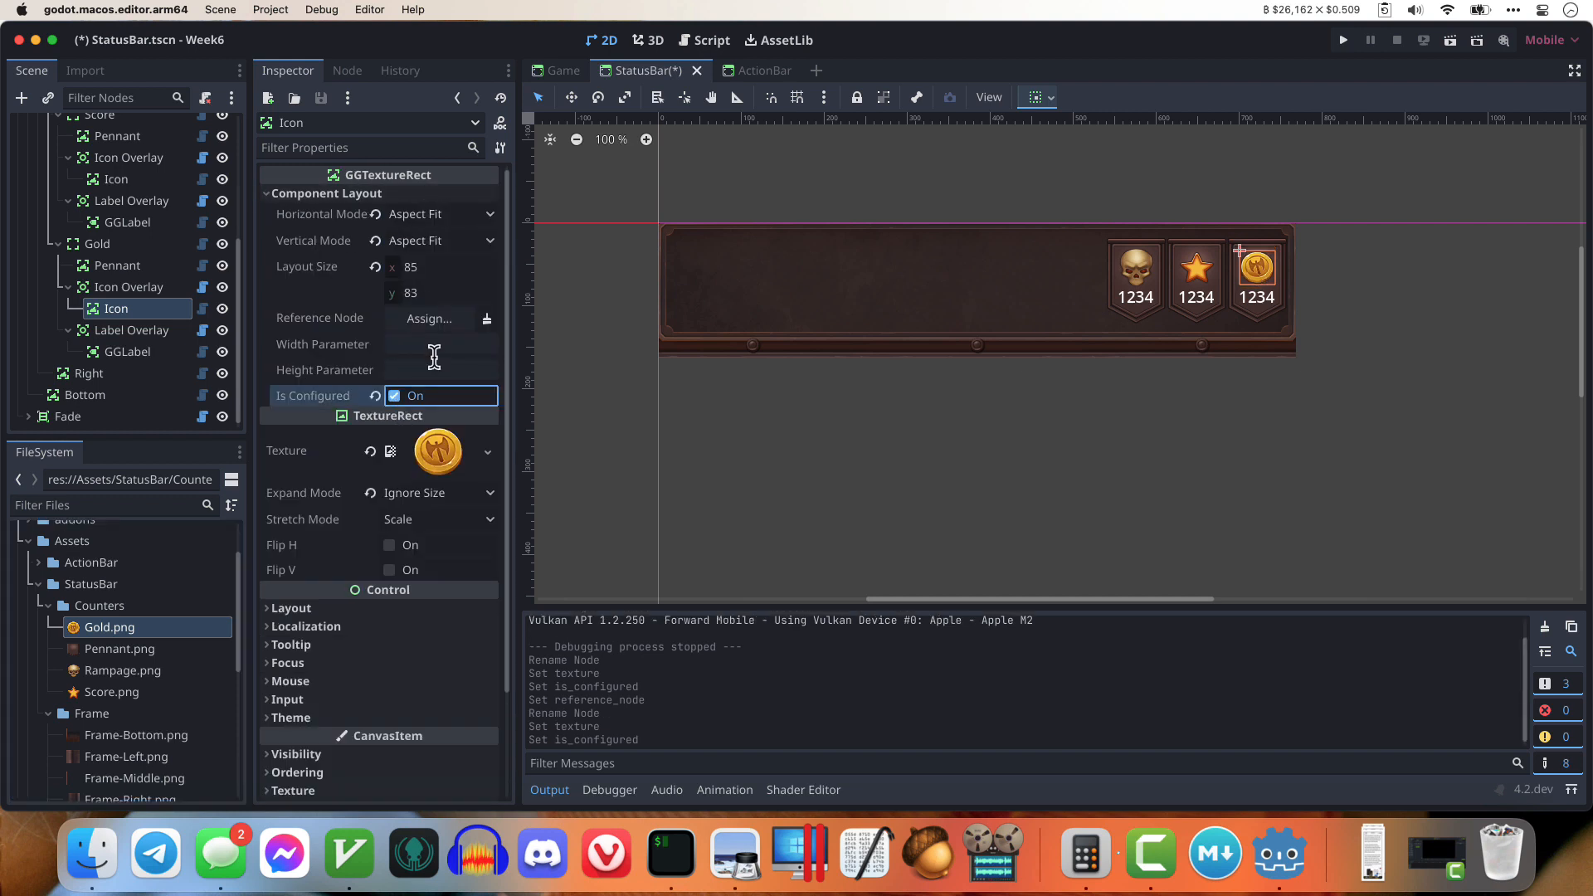
Step: Set the Text Size reference node of Gold's GGLabel to the Gold node
{"action": "left_click", "coordinate": [127, 352]}
{"action": "left_click", "coordinate": [298, 196]}
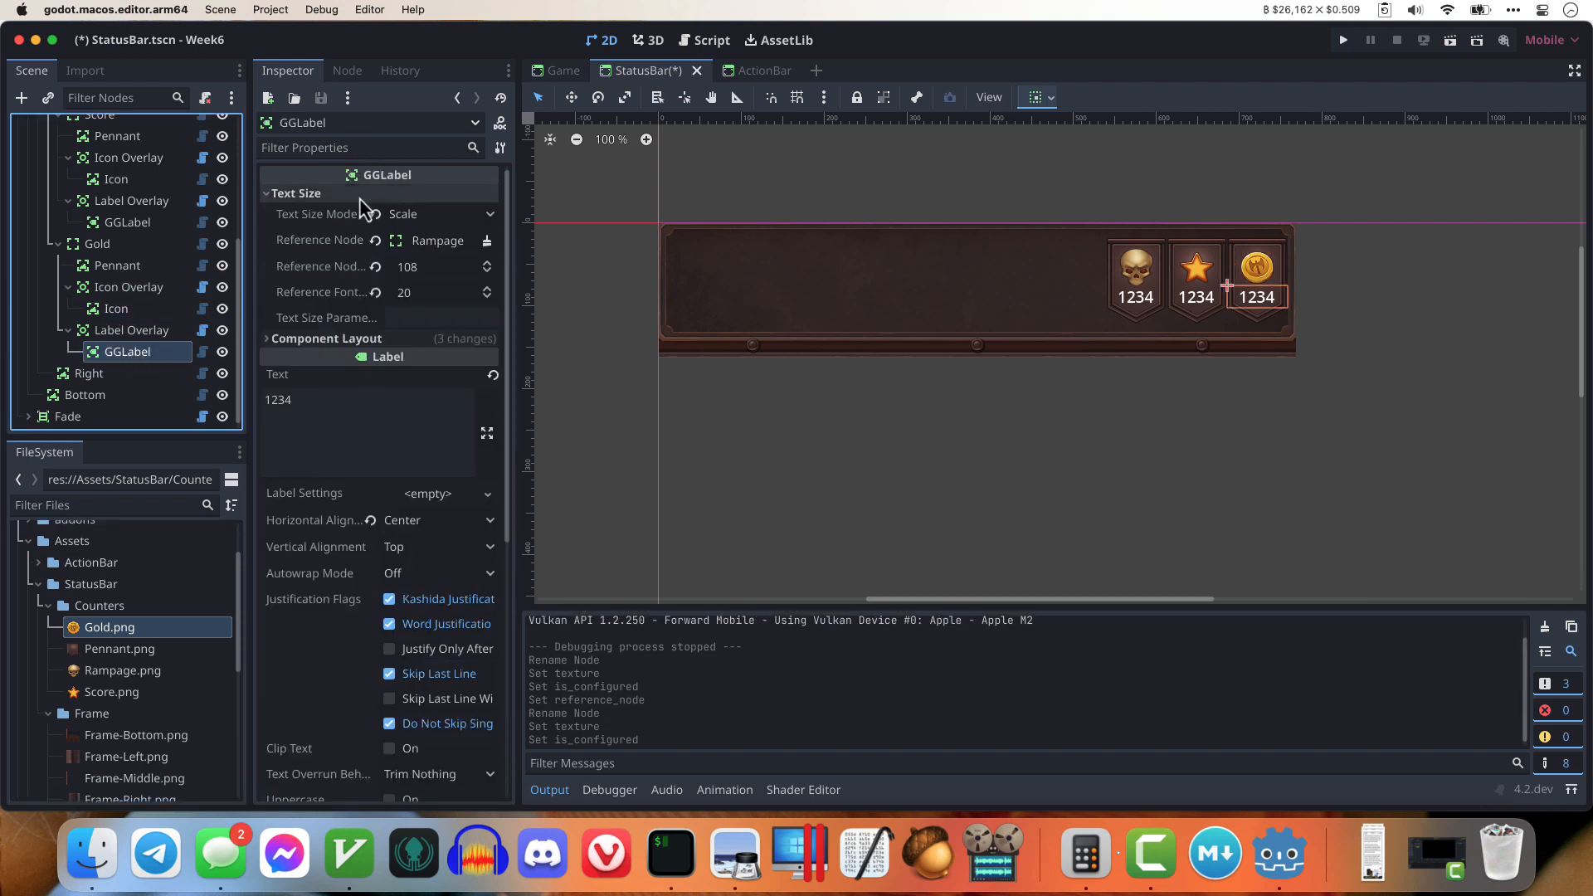
{"action": "scroll", "coordinate": [105, 297], "scroll_direction": "up", "scroll_amount": 2}
{"action": "left_click_drag", "start_coordinate": [104, 297], "coordinate": [420, 240]}
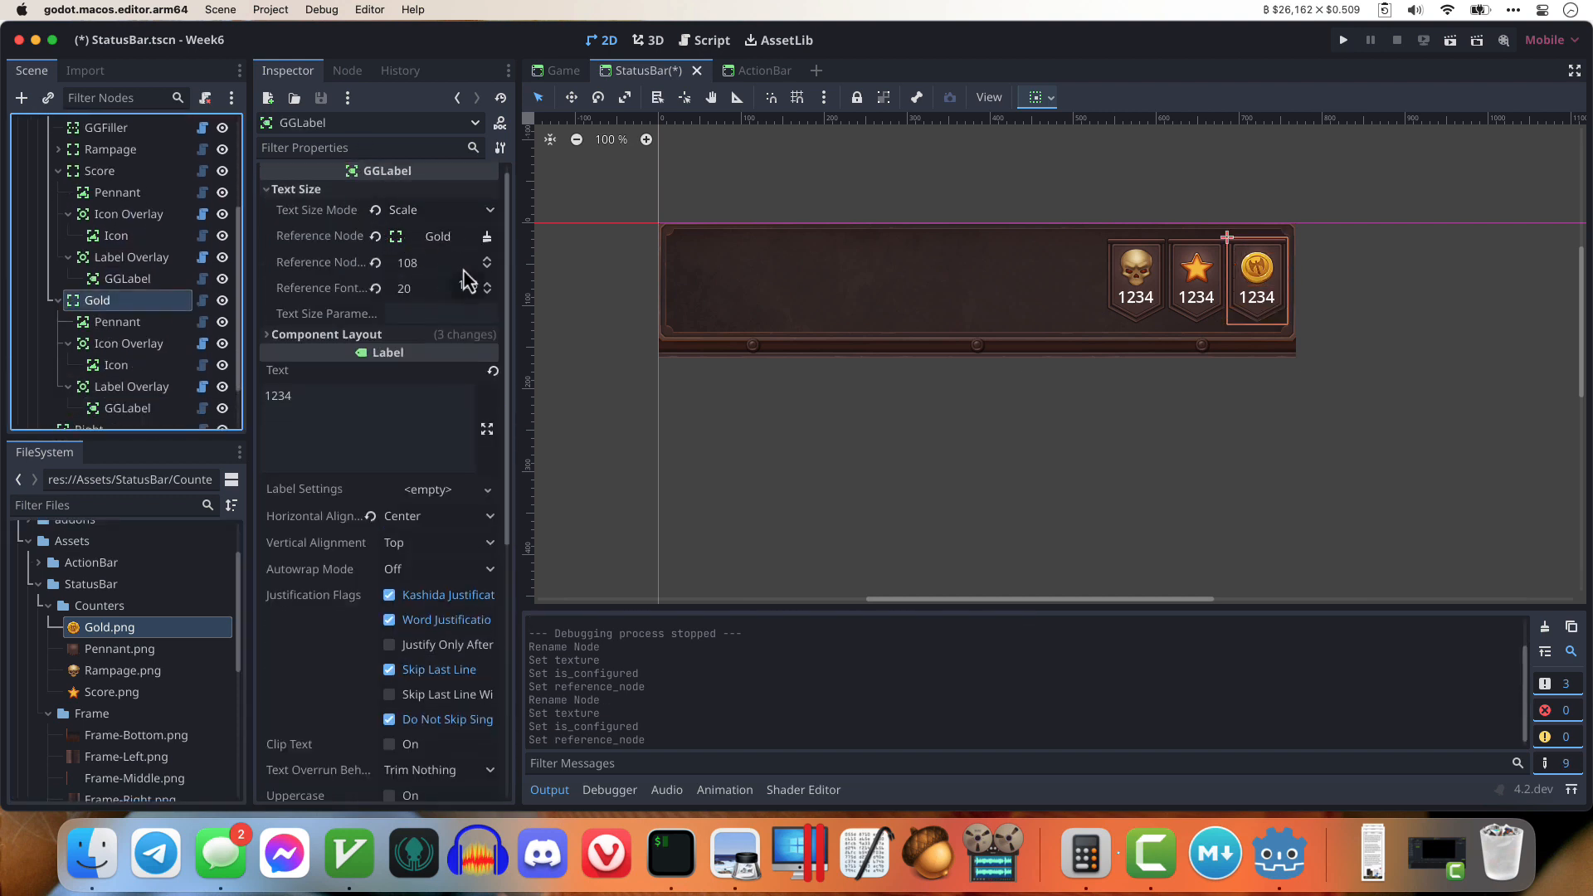
Step: Save and run the StatusBar scene, check the three counters while resizing its window, and quit it
{"action": "key", "text": "cmd+s"}
{"action": "key", "text": "super+r"}
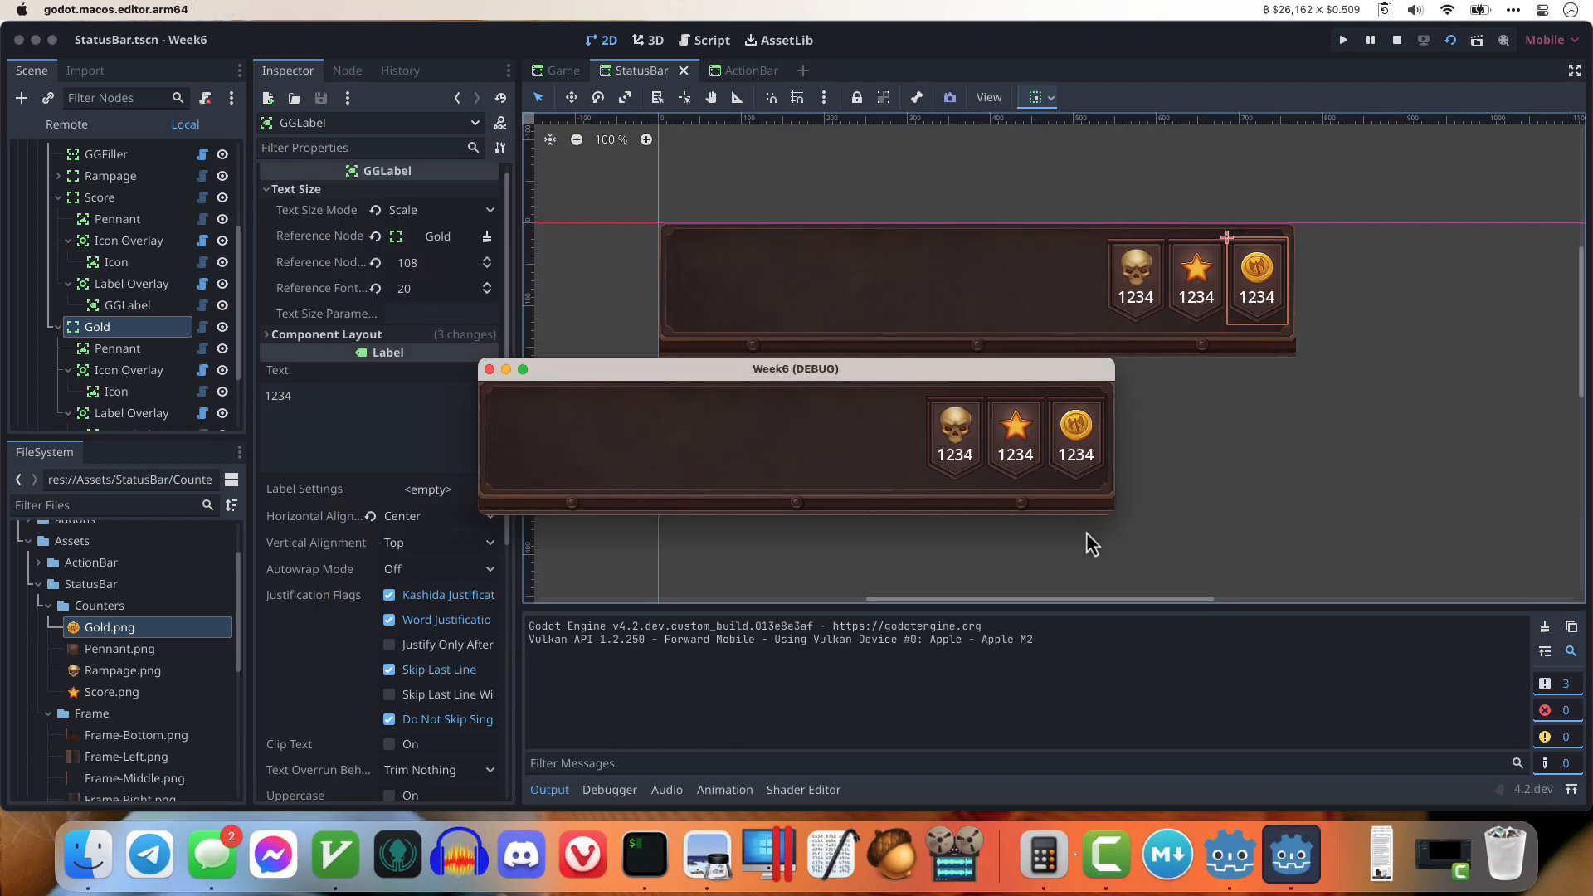
{"action": "left_click_drag", "start_coordinate": [1112, 511], "coordinate": [999, 529]}
{"action": "key", "text": "super+q"}
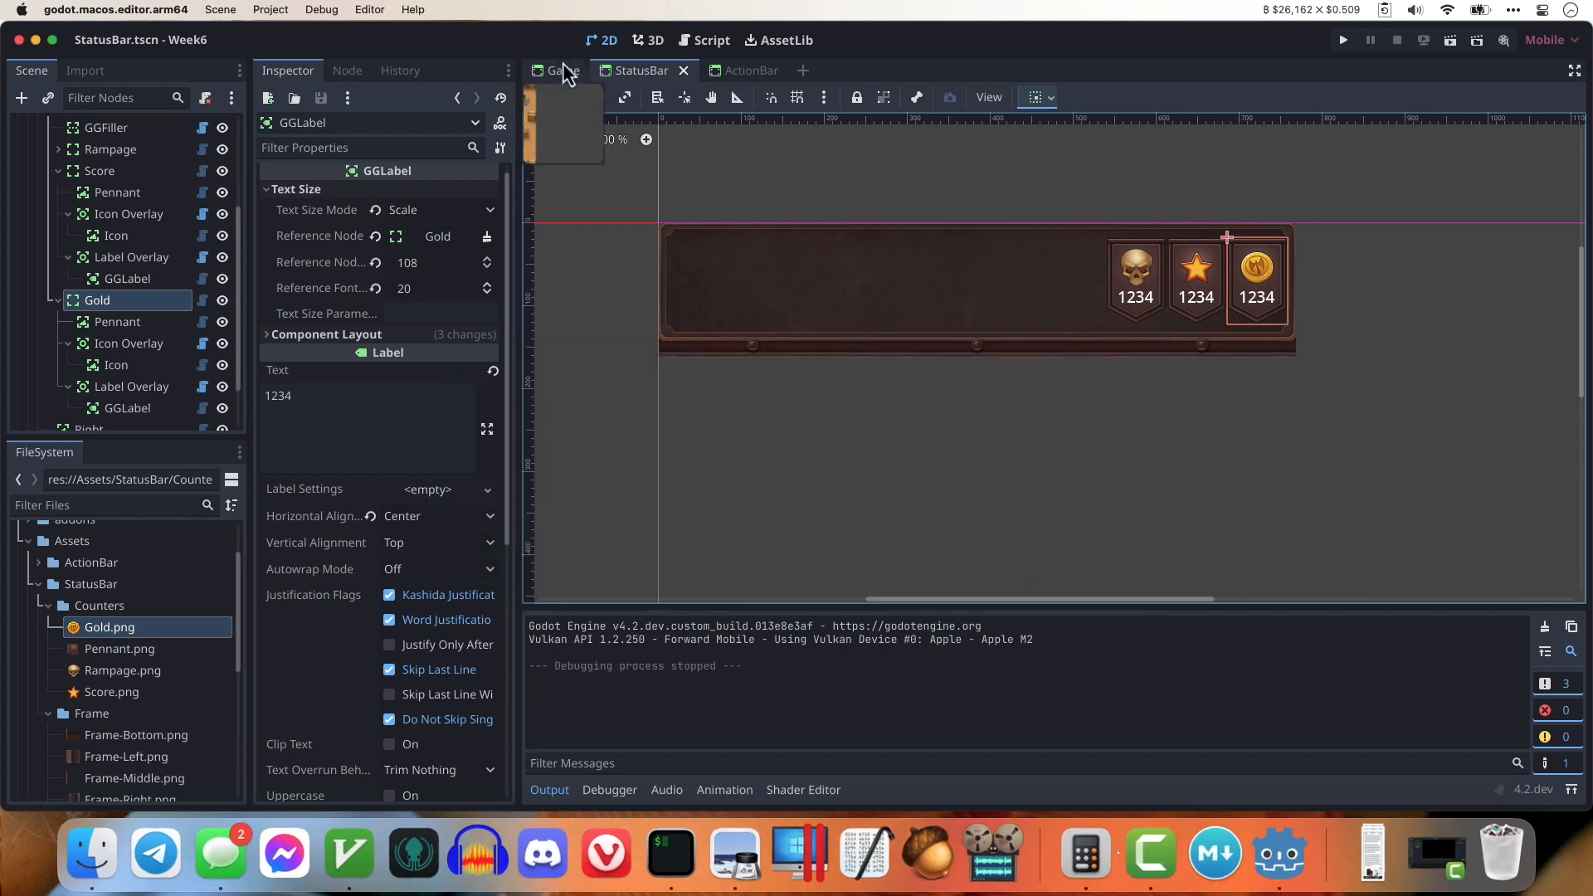
Step: Run the project from the Game scene, check the status bar while resizing the window, and close it
{"action": "left_click", "coordinate": [565, 71]}
{"action": "key", "text": "super+b"}
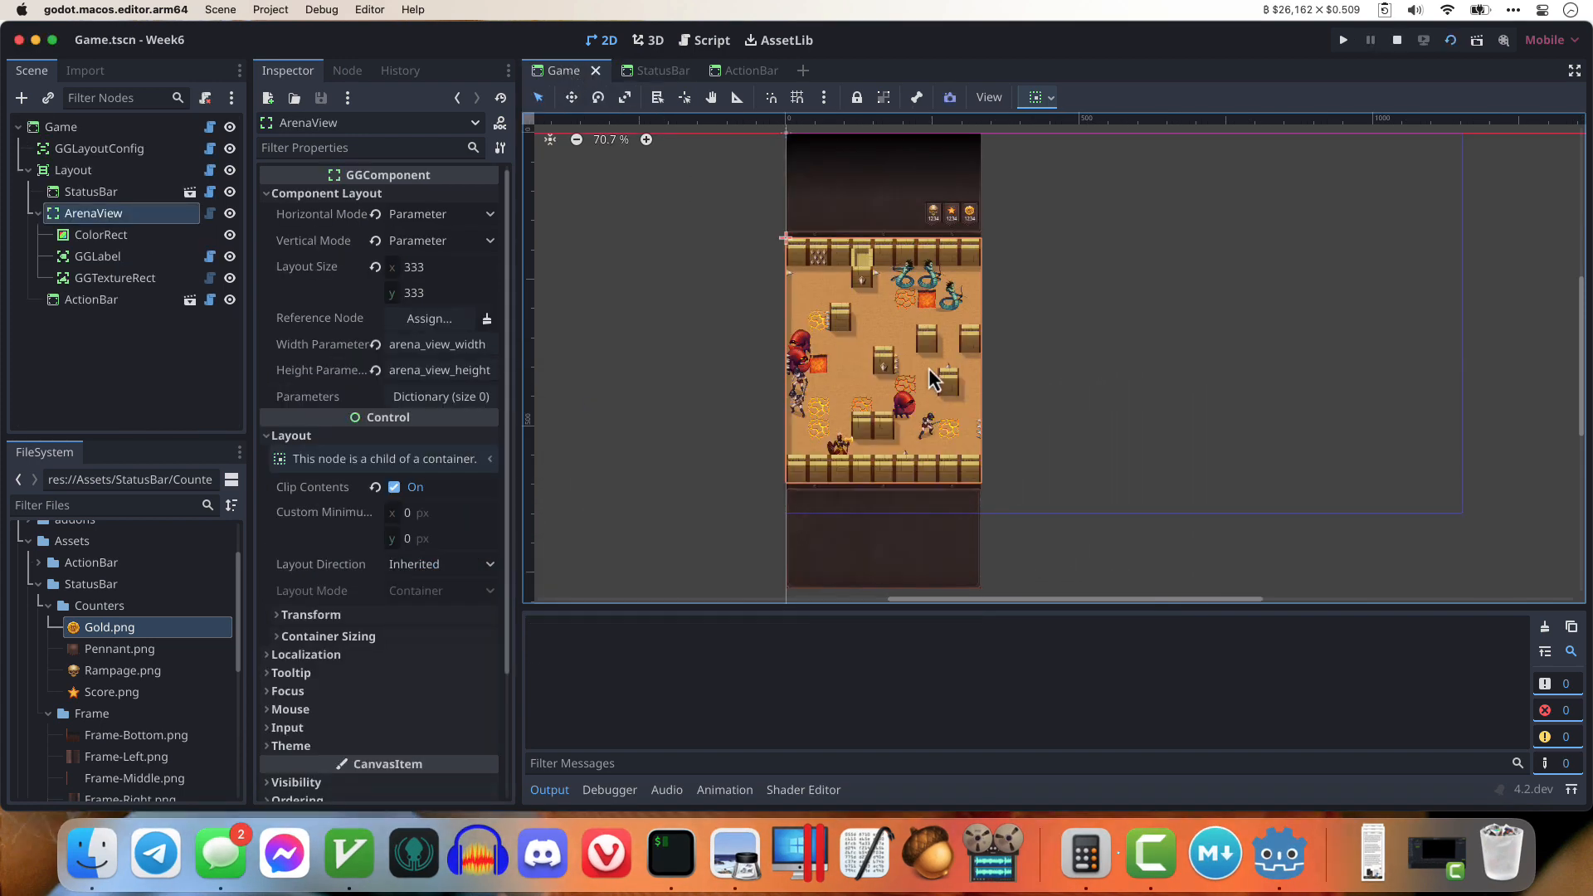
{"action": "left_click_drag", "start_coordinate": [929, 767], "coordinate": [950, 624]}
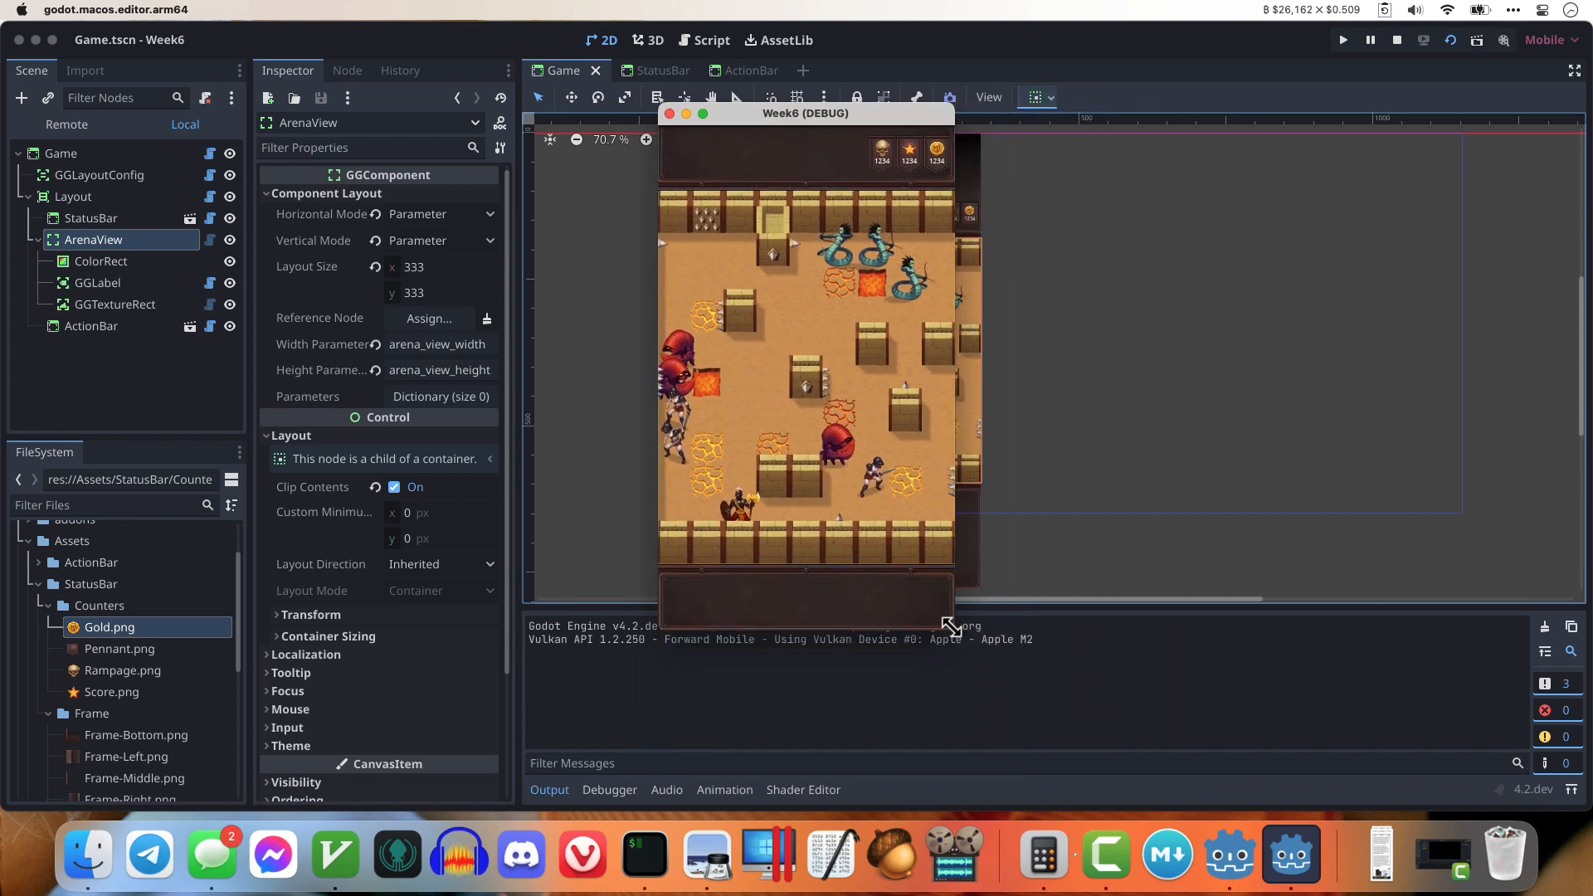
{"action": "left_click", "coordinate": [669, 114]}
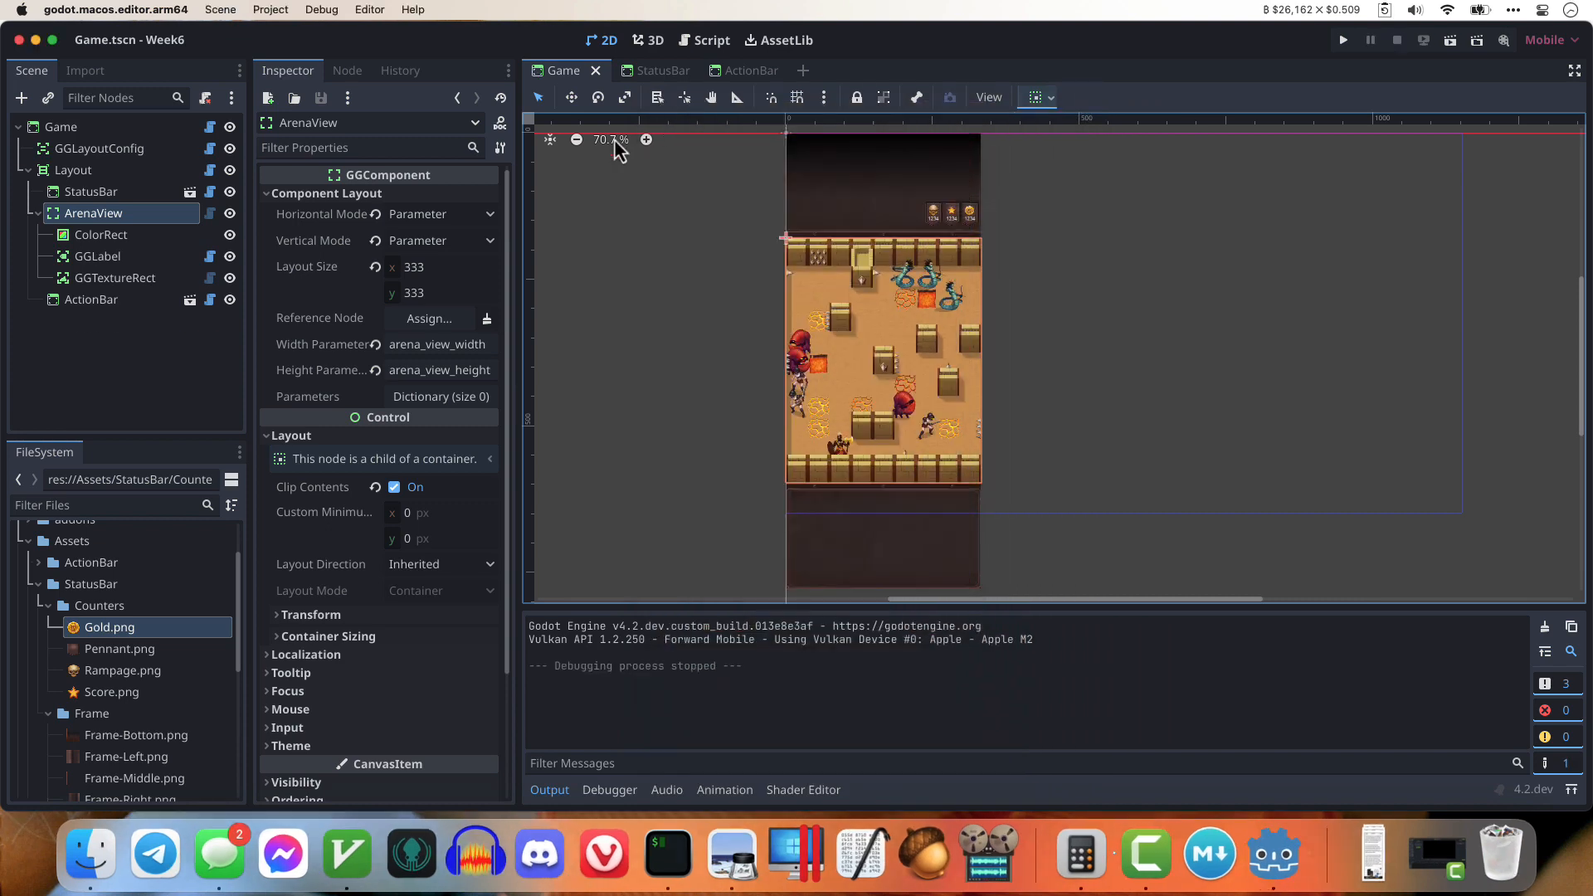
Step: Set the Game node's initial window size to 600 by 800
{"action": "left_click", "coordinate": [129, 127]}
{"action": "left_click", "coordinate": [454, 198]}
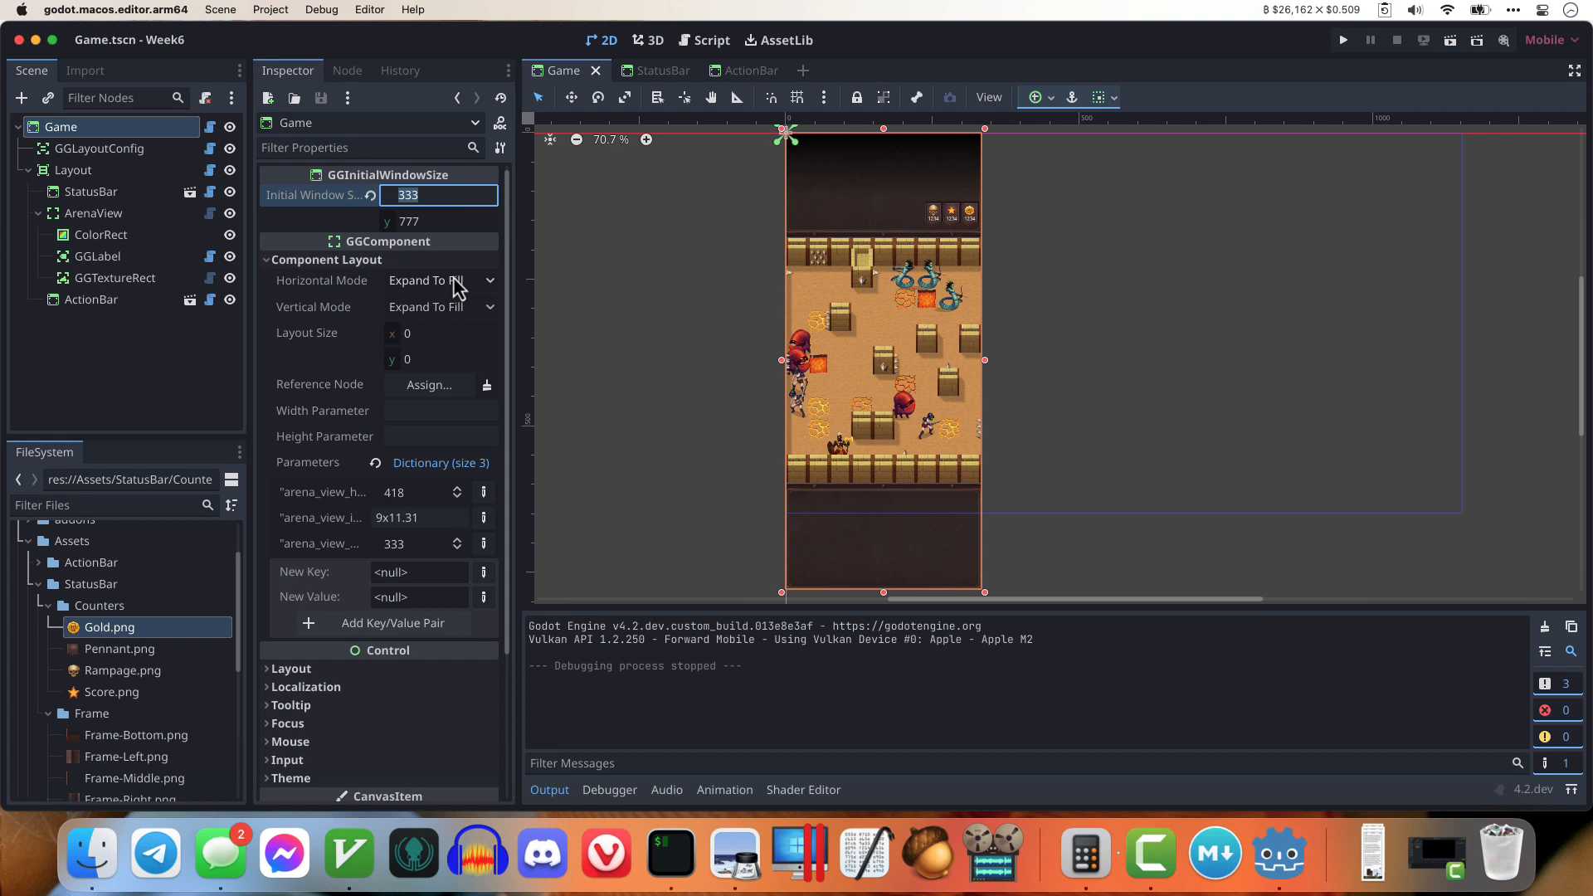
{"action": "type", "text": "600"}
{"action": "key", "text": "Tab"}
{"action": "type", "text": "800"}
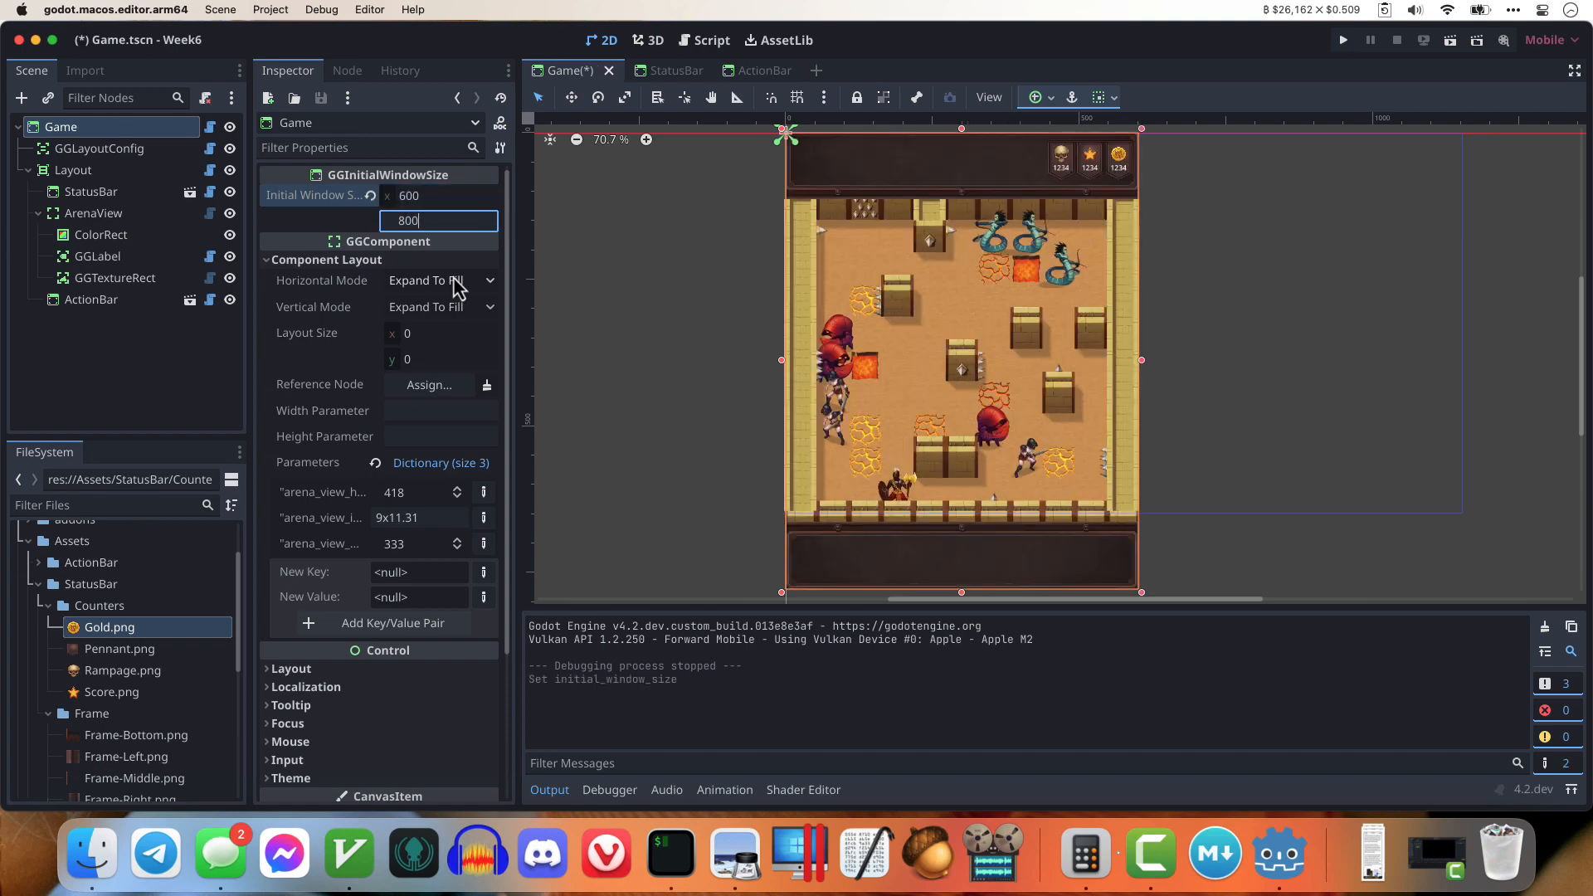
{"action": "key", "text": "Return"}
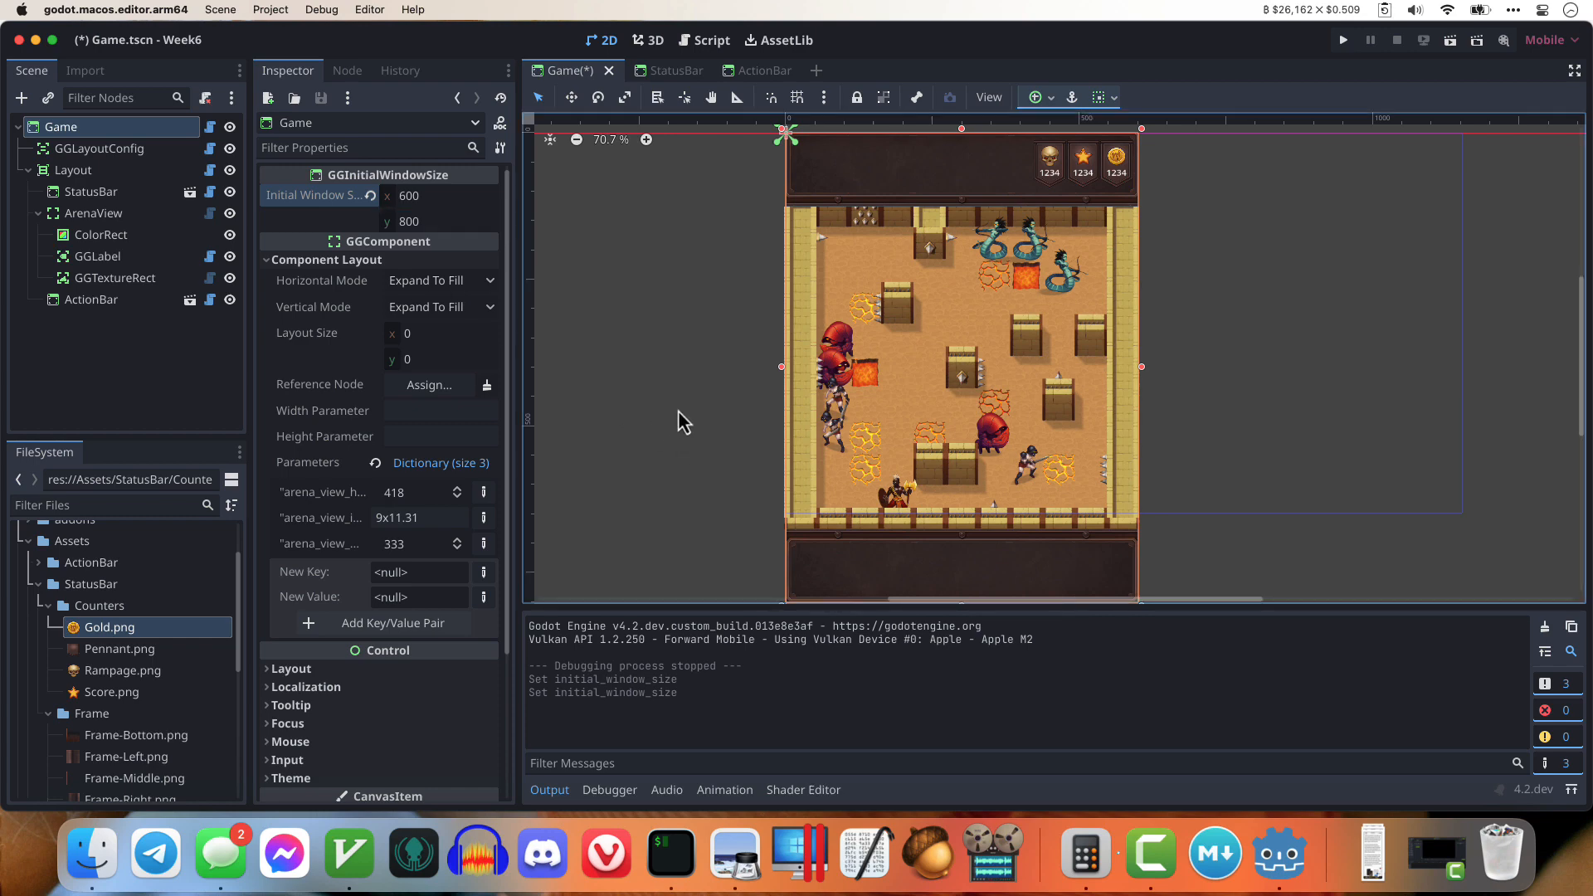
Step: Run the project at the new window size, narrow the window to check the counters' scaling, and quit it
{"action": "key", "text": "super+b"}
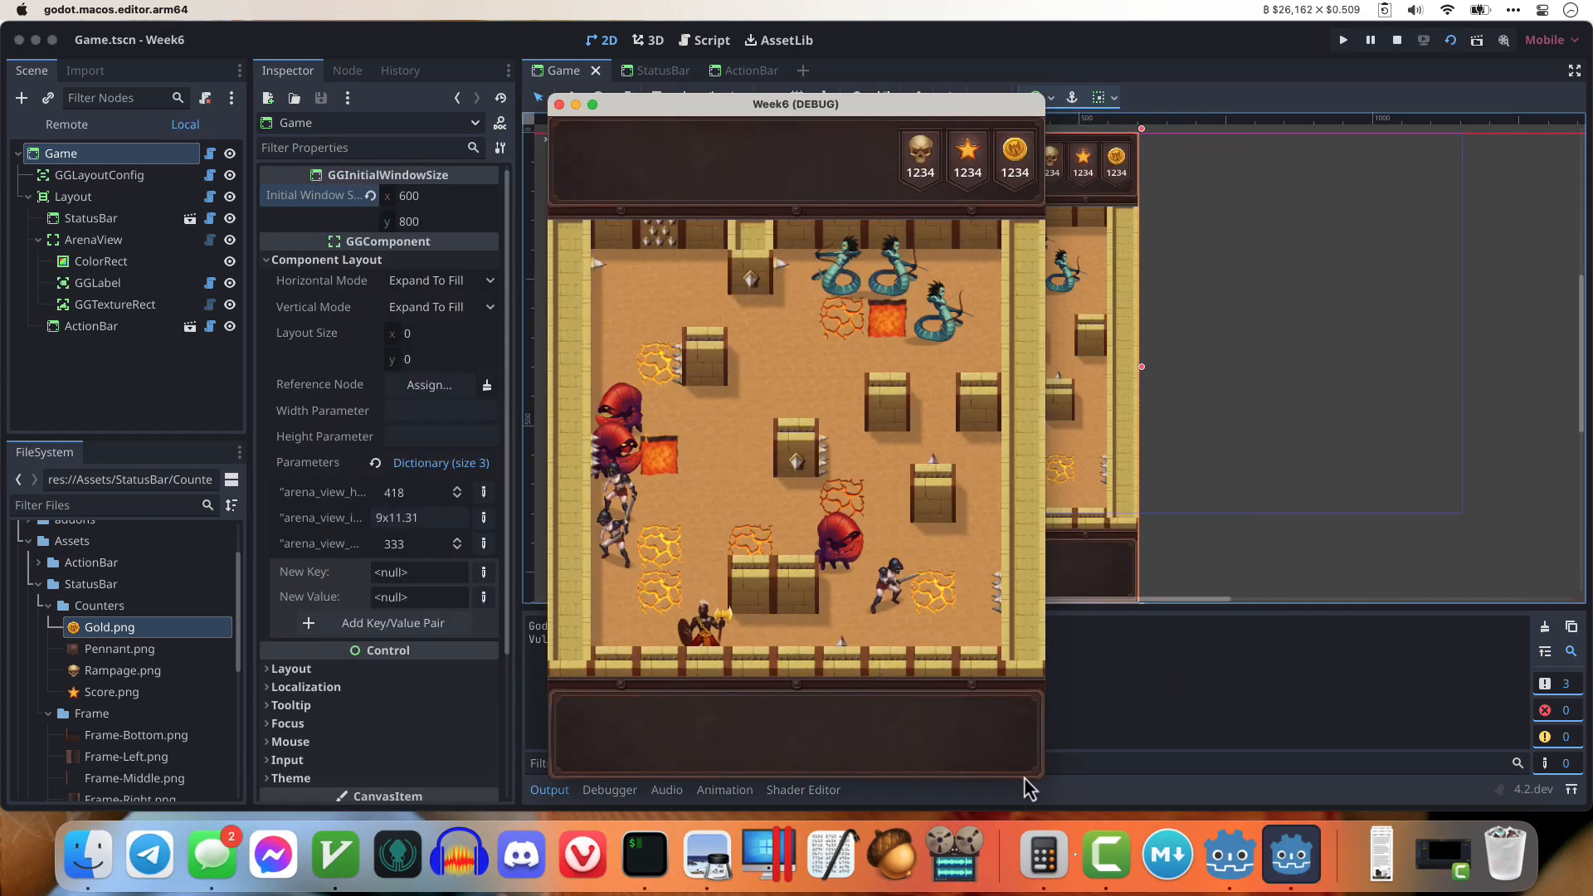
{"action": "mouse_move", "coordinate": [1026, 778]}
{"action": "left_mouse_down"}
{"action": "mouse_move", "coordinate": [1005, 715]}
{"action": "mouse_move", "coordinate": [1003, 774]}
{"action": "left_mouse_up"}
{"action": "left_click_drag", "start_coordinate": [1042, 658], "coordinate": [859, 662]}
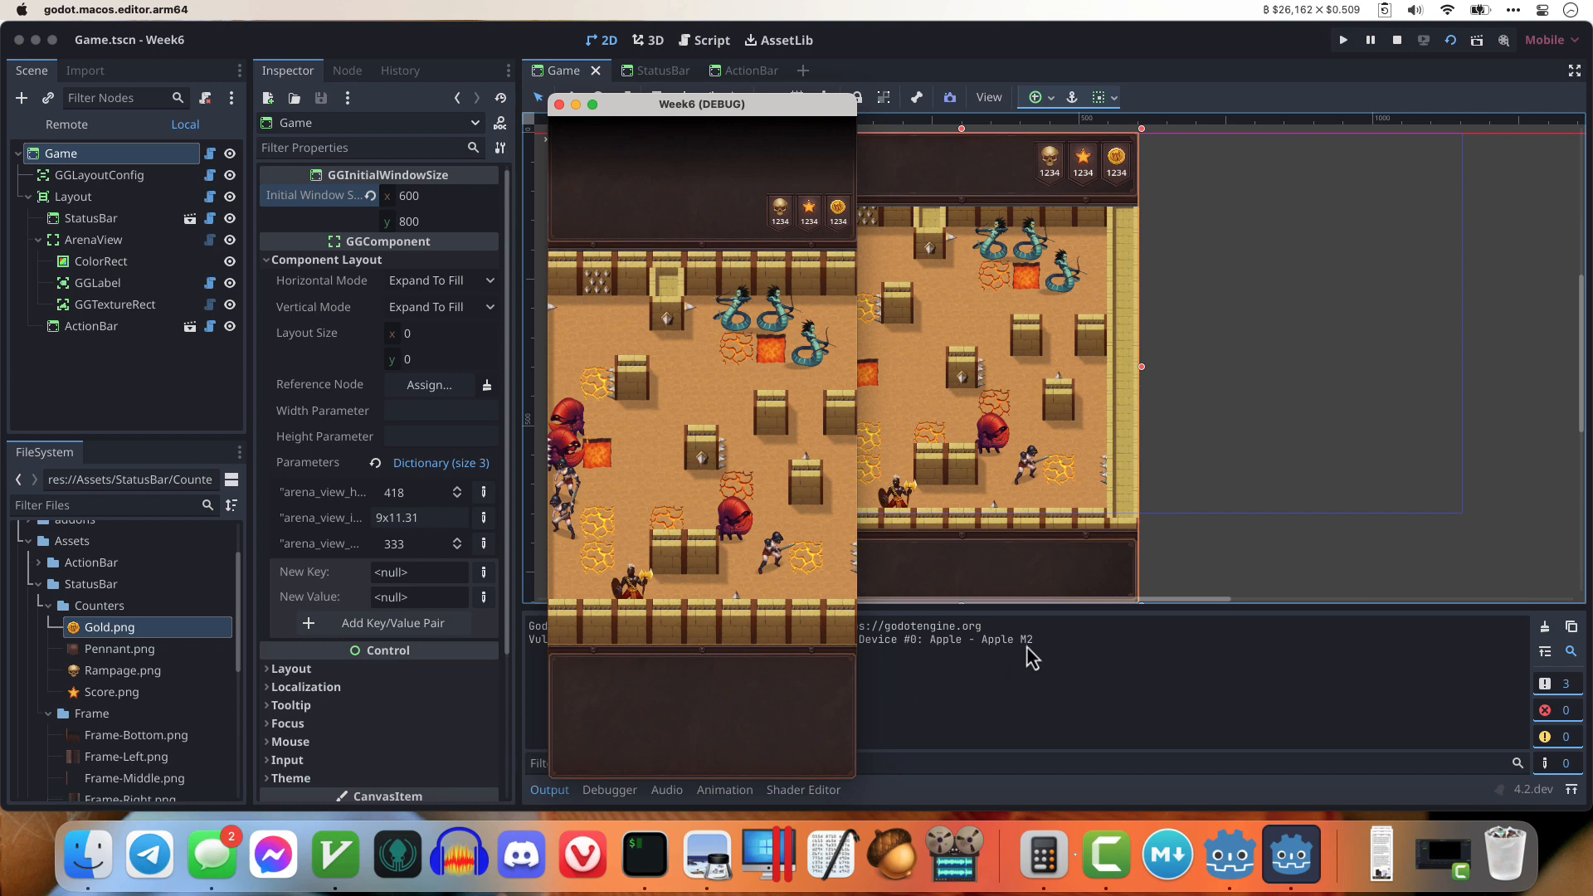
{"action": "key", "text": "super+q"}
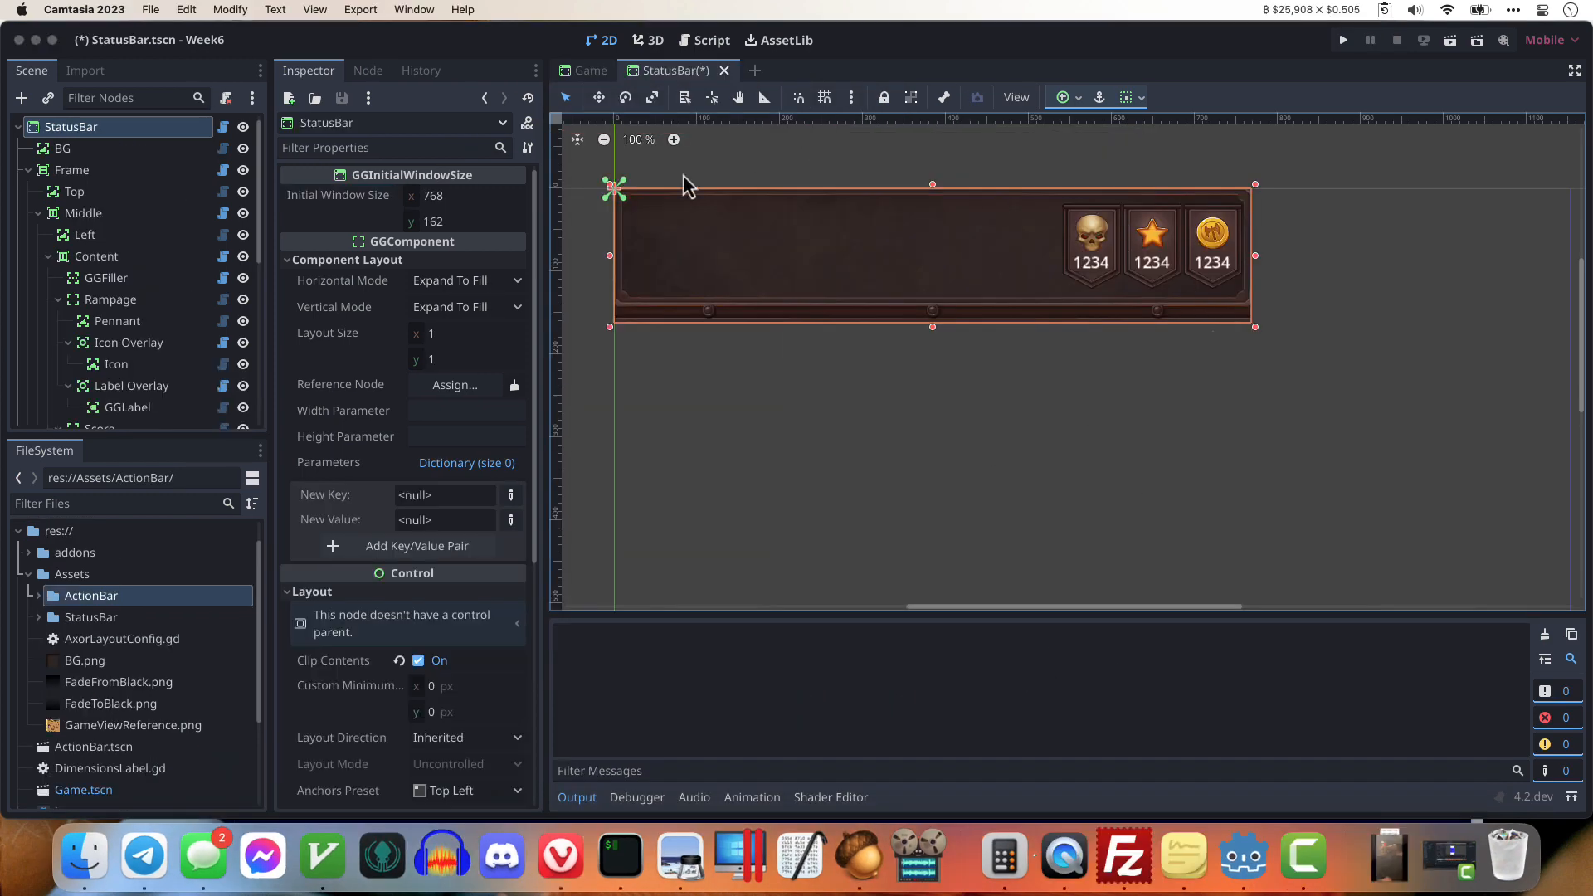
Step: Examine how the StatusBar's pennant counters render when the scene is viewed at small scales
{"action": "left_click", "coordinate": [604, 139]}
{"action": "left_click", "coordinate": [604, 139]}
{"action": "left_click", "coordinate": [604, 140]}
{"action": "left_click", "coordinate": [604, 139]}
{"action": "left_click", "coordinate": [604, 140]}
{"action": "left_click", "coordinate": [673, 139]}
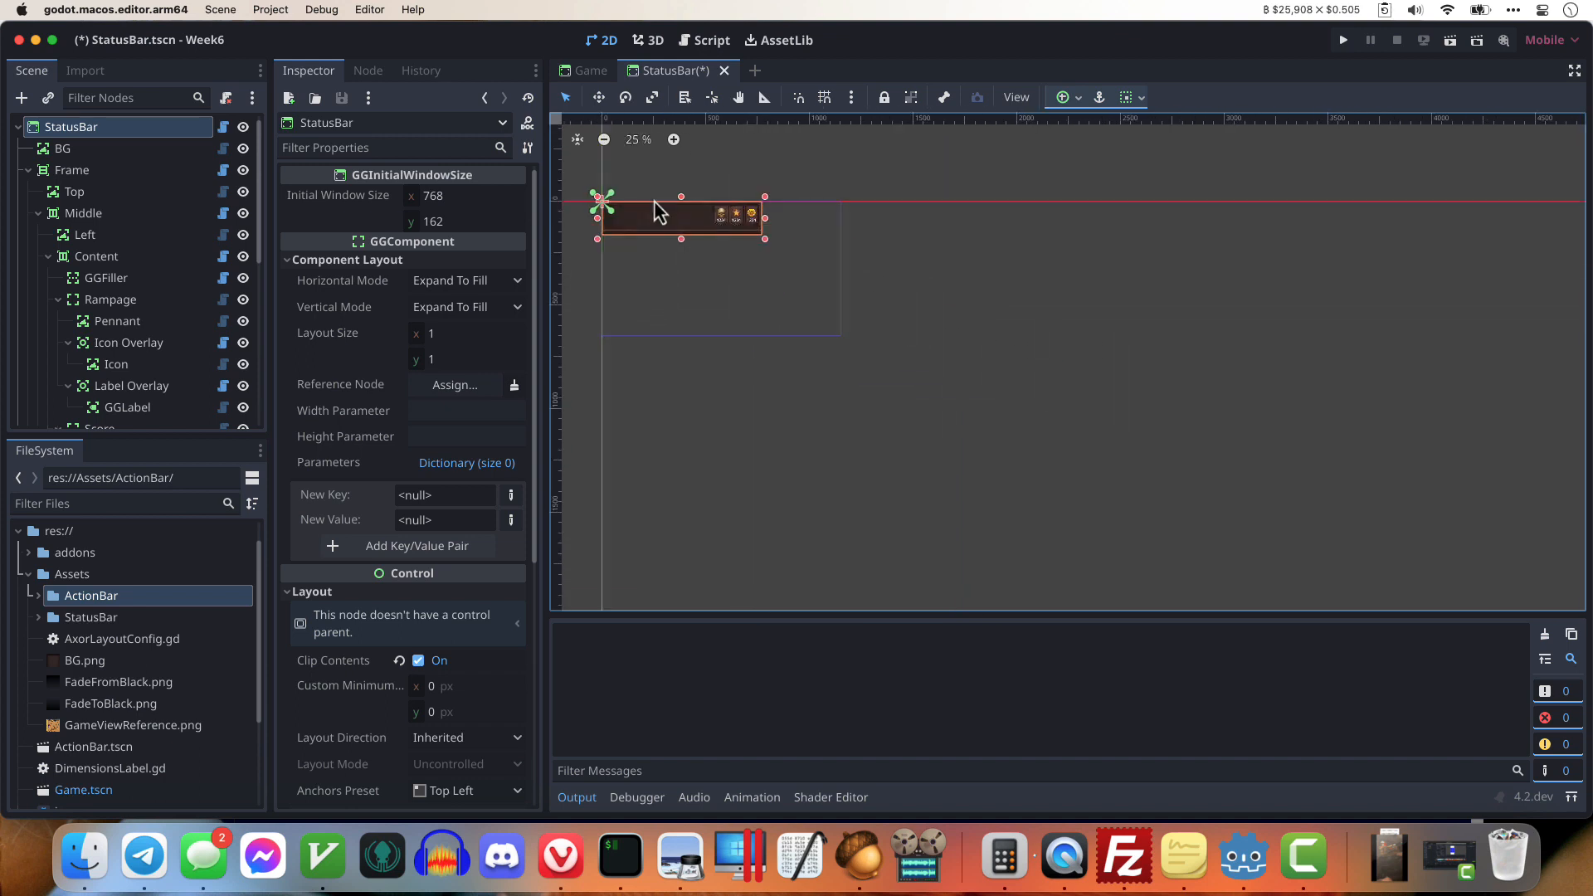
{"action": "left_click", "coordinate": [783, 187]}
{"action": "left_click", "coordinate": [674, 140]}
{"action": "scroll", "coordinate": [663, 182], "scroll_direction": "left", "scroll_amount": 3}
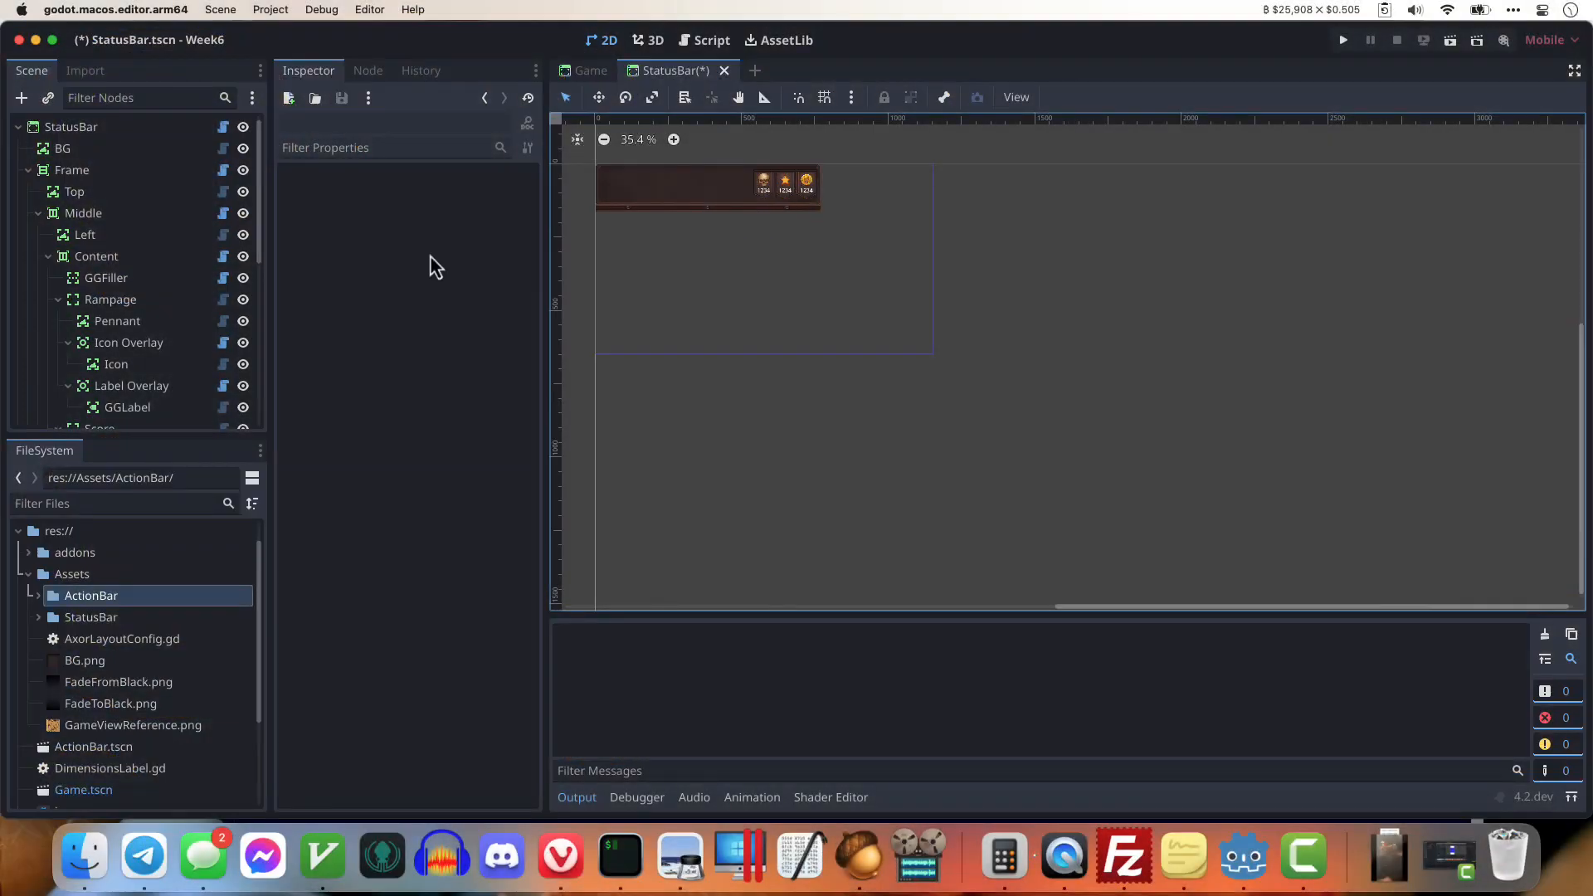
Step: Reimport the images in the Assets folder, except FadeFromBlack.png and FadeToBlack.png, with mipmap generation turned on
{"action": "left_click", "coordinate": [86, 594]}
{"action": "left_click", "coordinate": [125, 726], "text": "shift"}
{"action": "left_click", "coordinate": [126, 705], "text": "super"}
{"action": "left_click", "coordinate": [141, 685], "text": "super"}
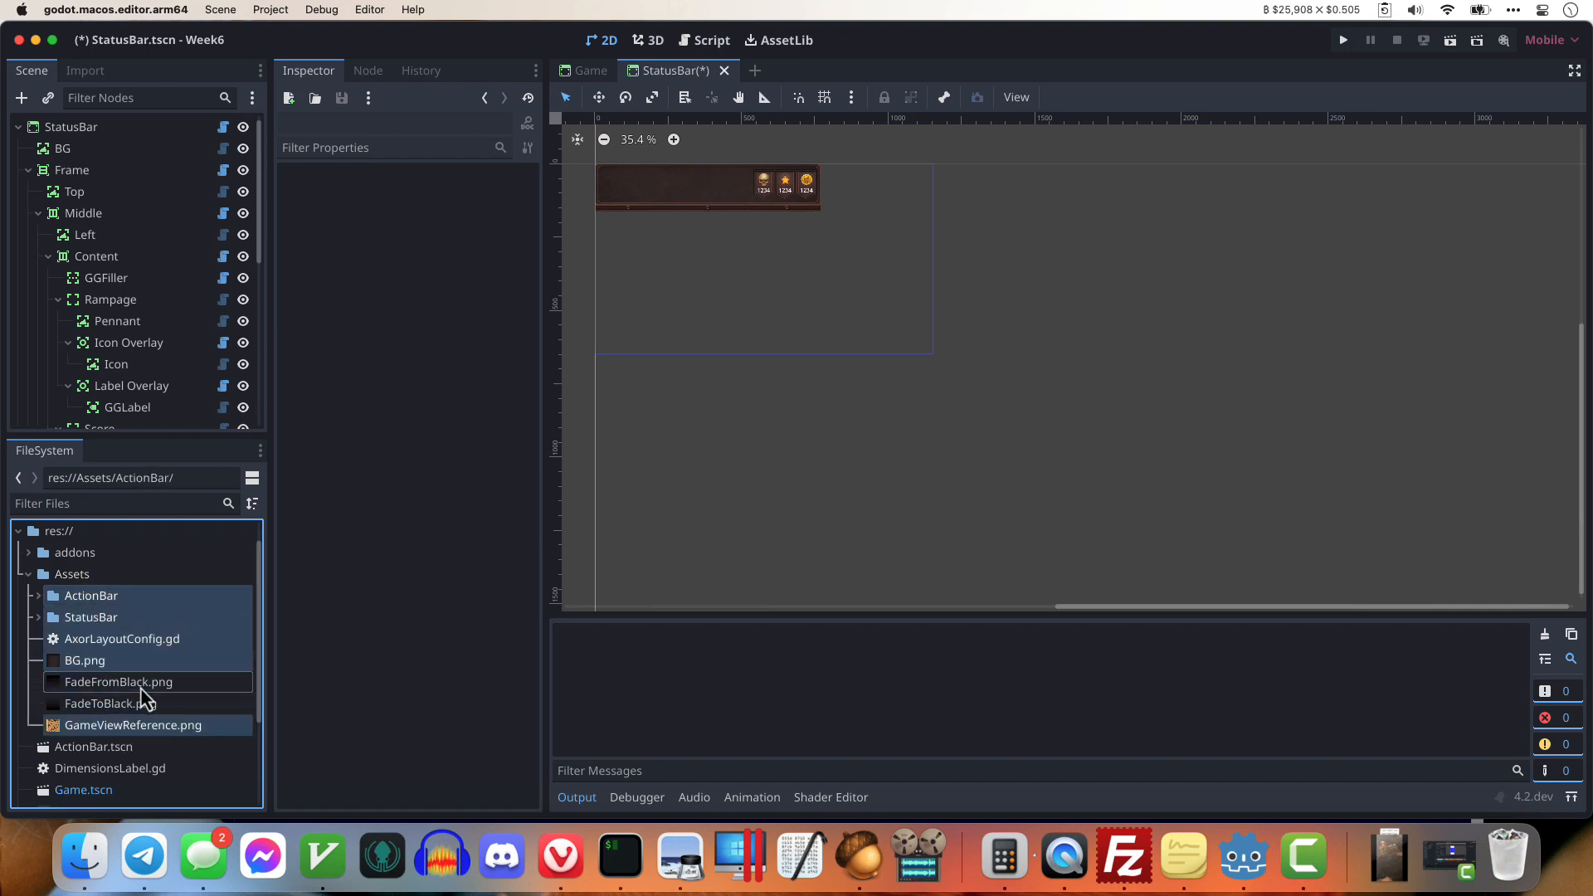
{"action": "left_click", "coordinate": [86, 70]}
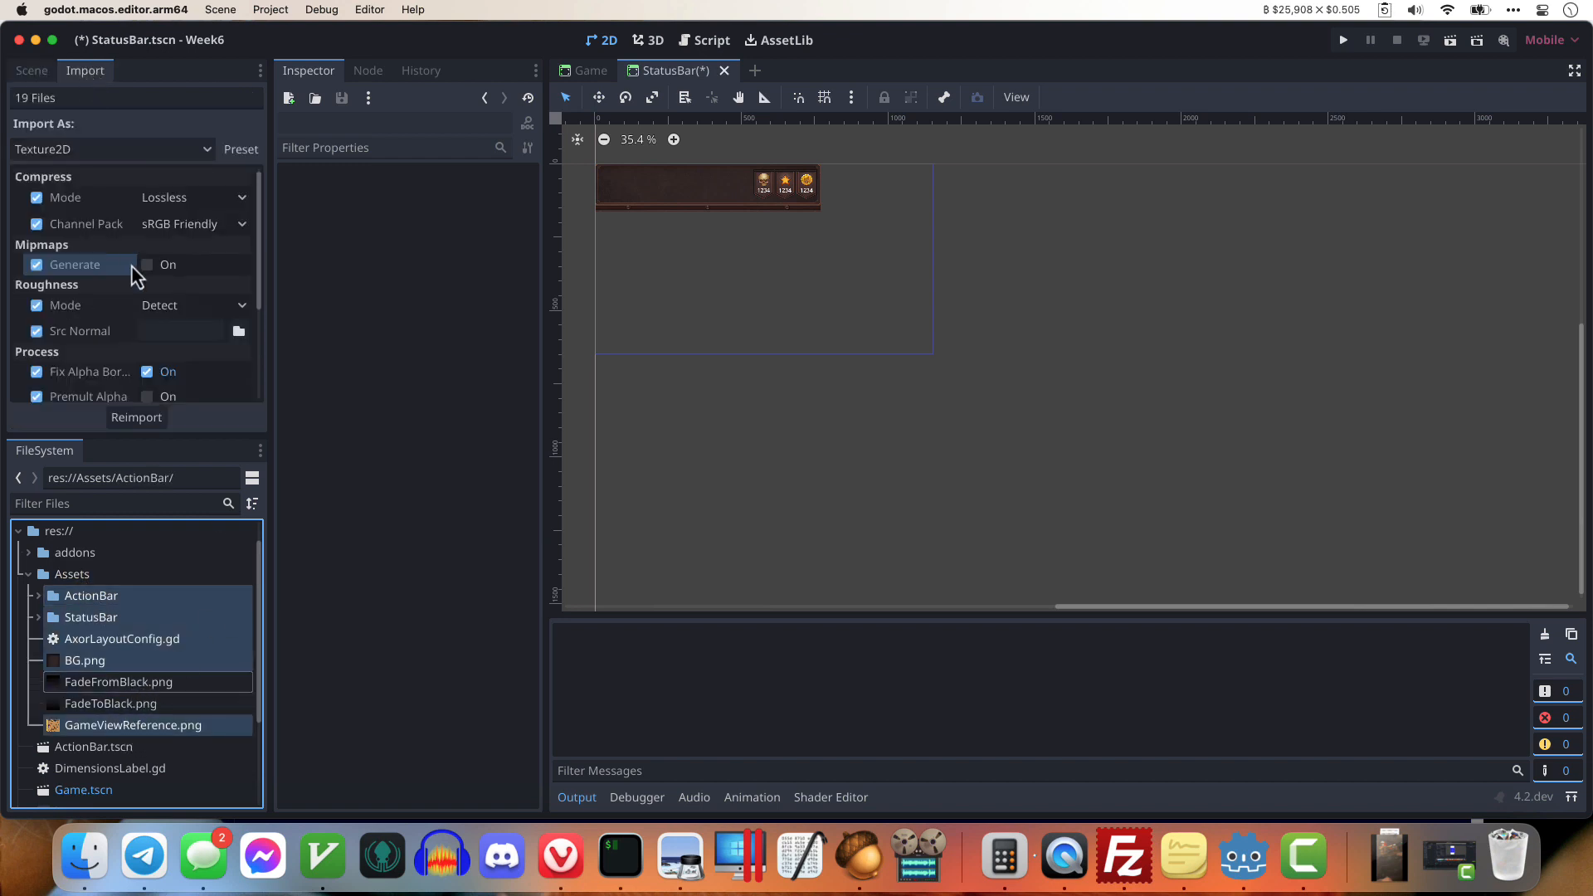
{"action": "left_click", "coordinate": [147, 265]}
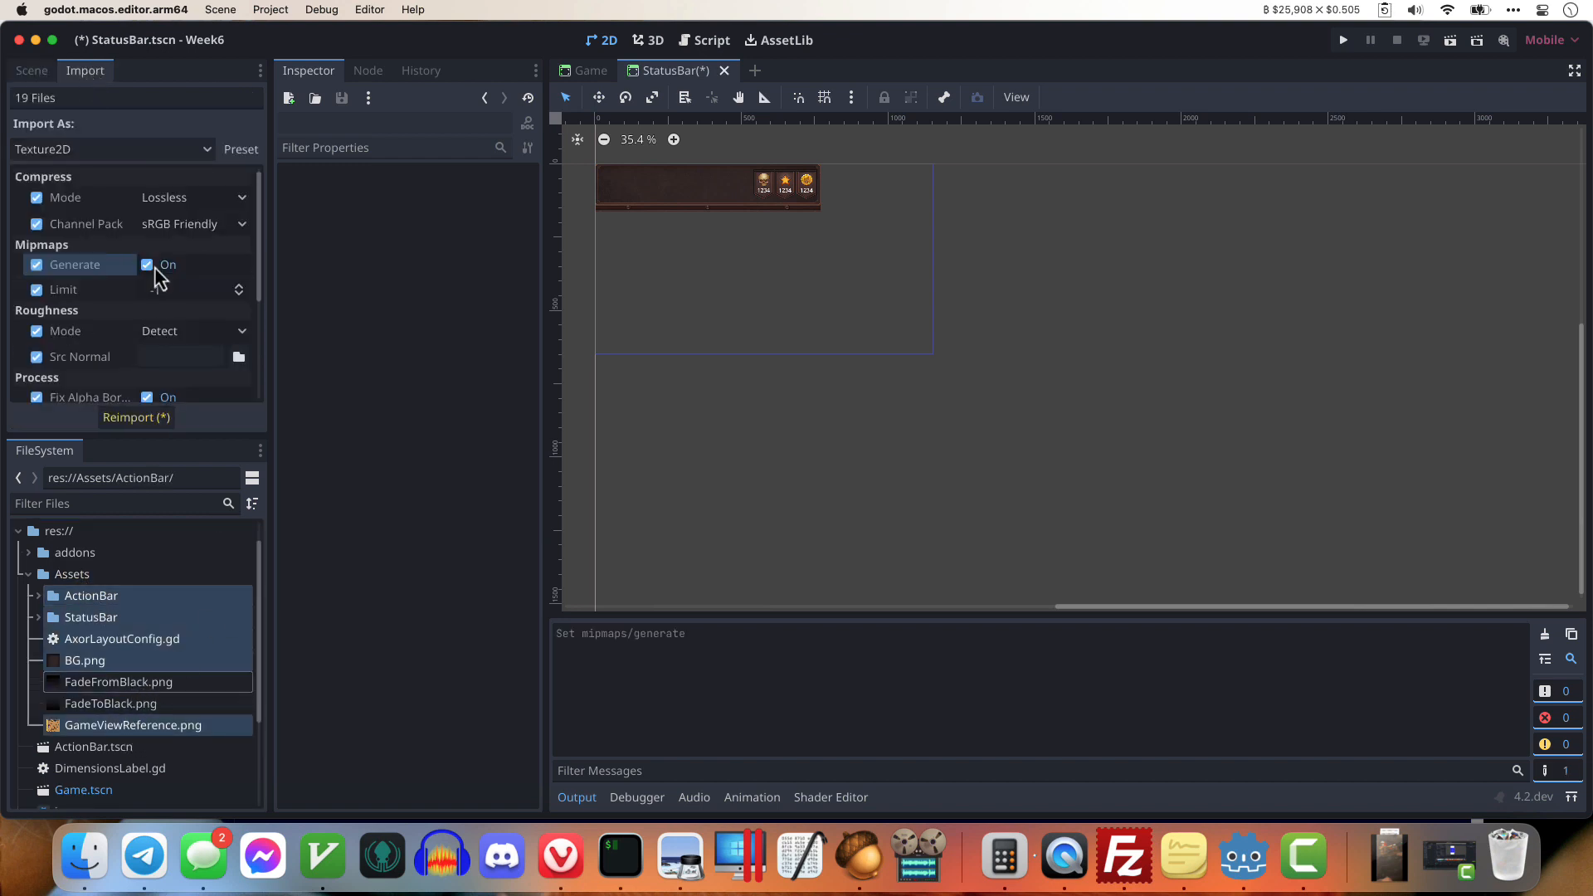
{"action": "left_click", "coordinate": [148, 417]}
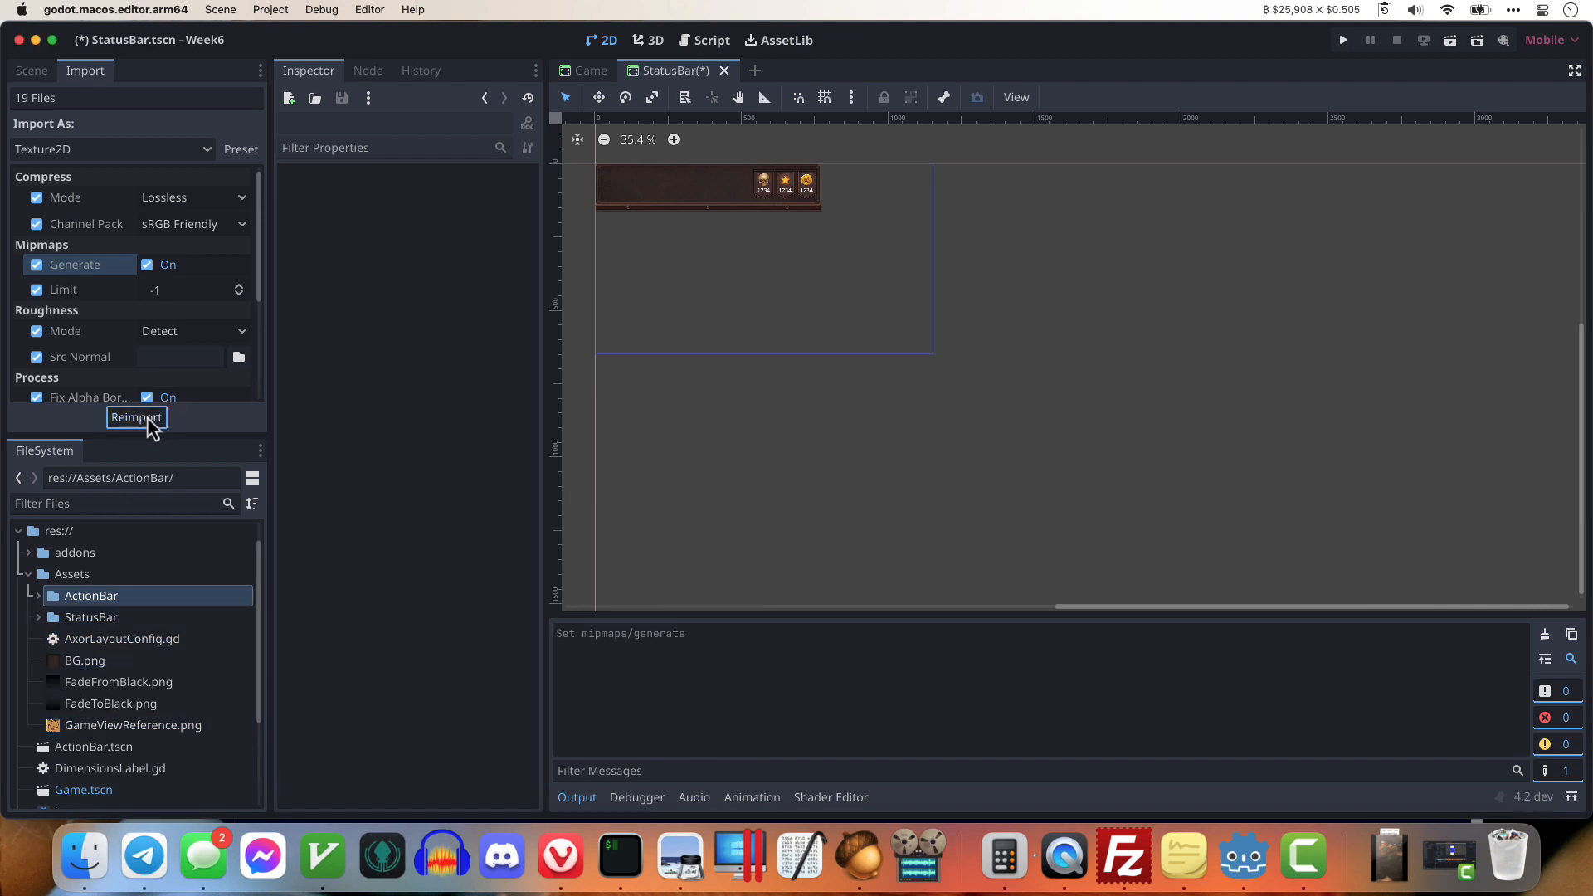
Step: Set the StatusBar root node's texture filter to Linear Mipmap
{"action": "left_click", "coordinate": [46, 74]}
{"action": "left_click", "coordinate": [88, 129]}
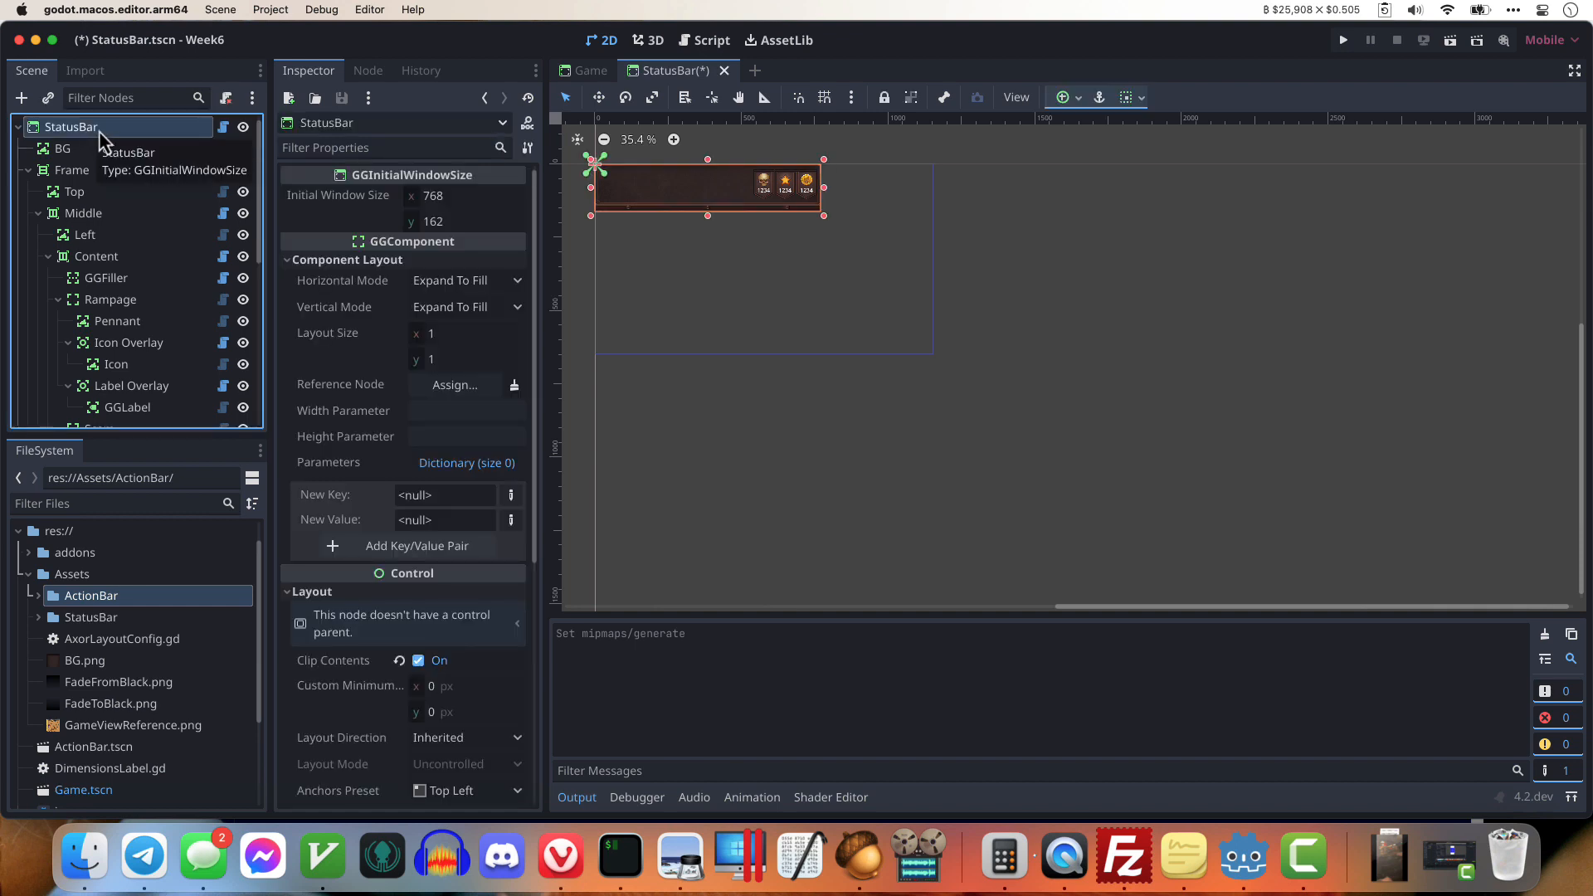
{"action": "scroll", "coordinate": [327, 369], "scroll_direction": "down", "scroll_amount": 10}
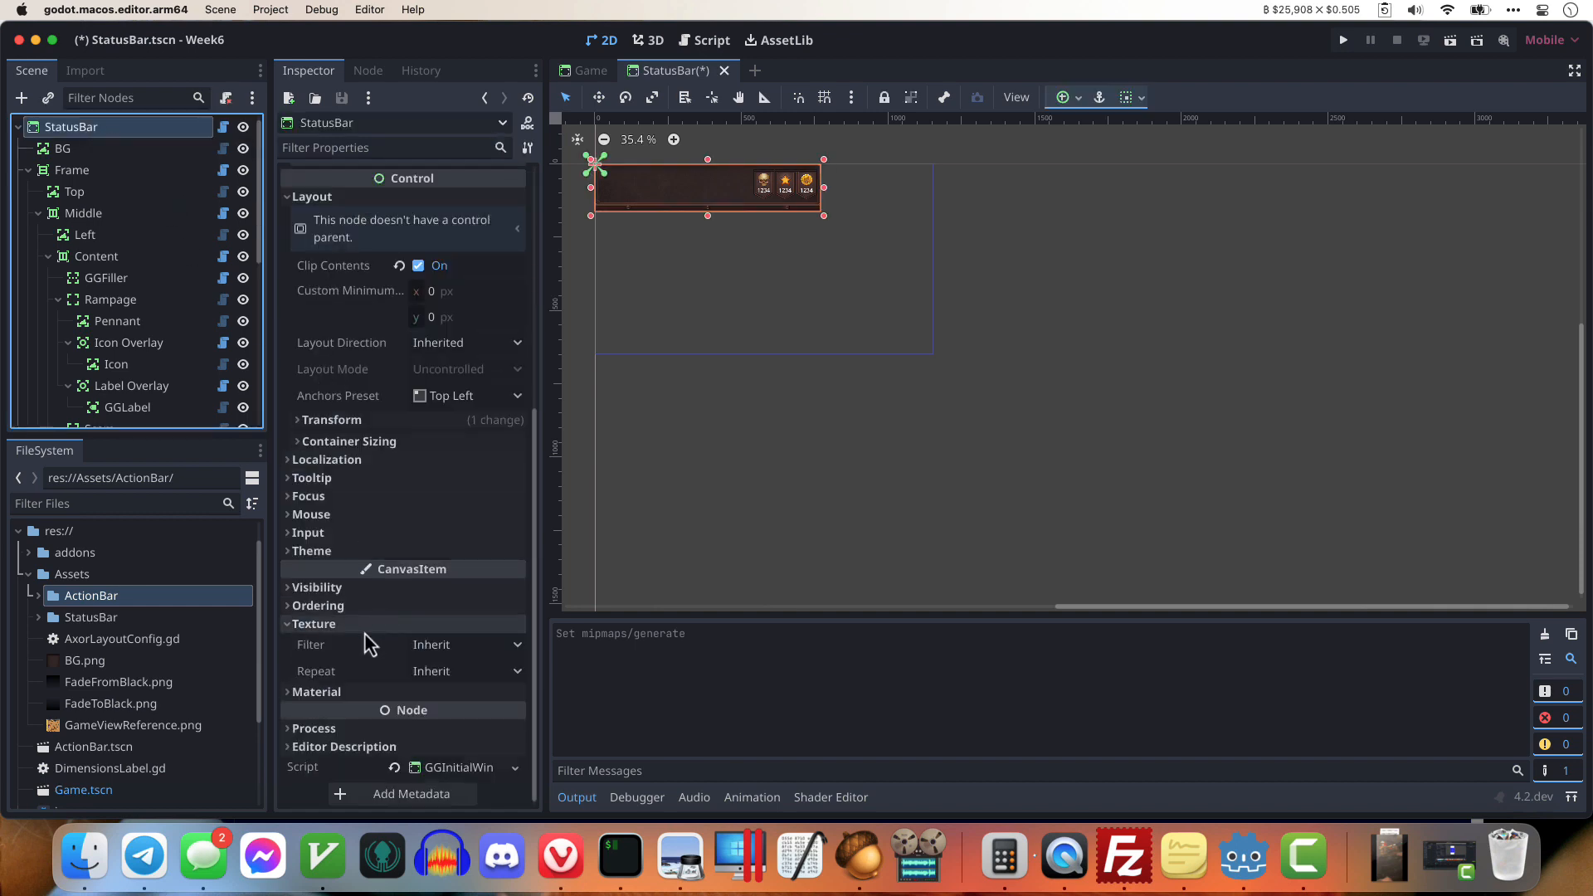
{"action": "left_click", "coordinate": [465, 644]}
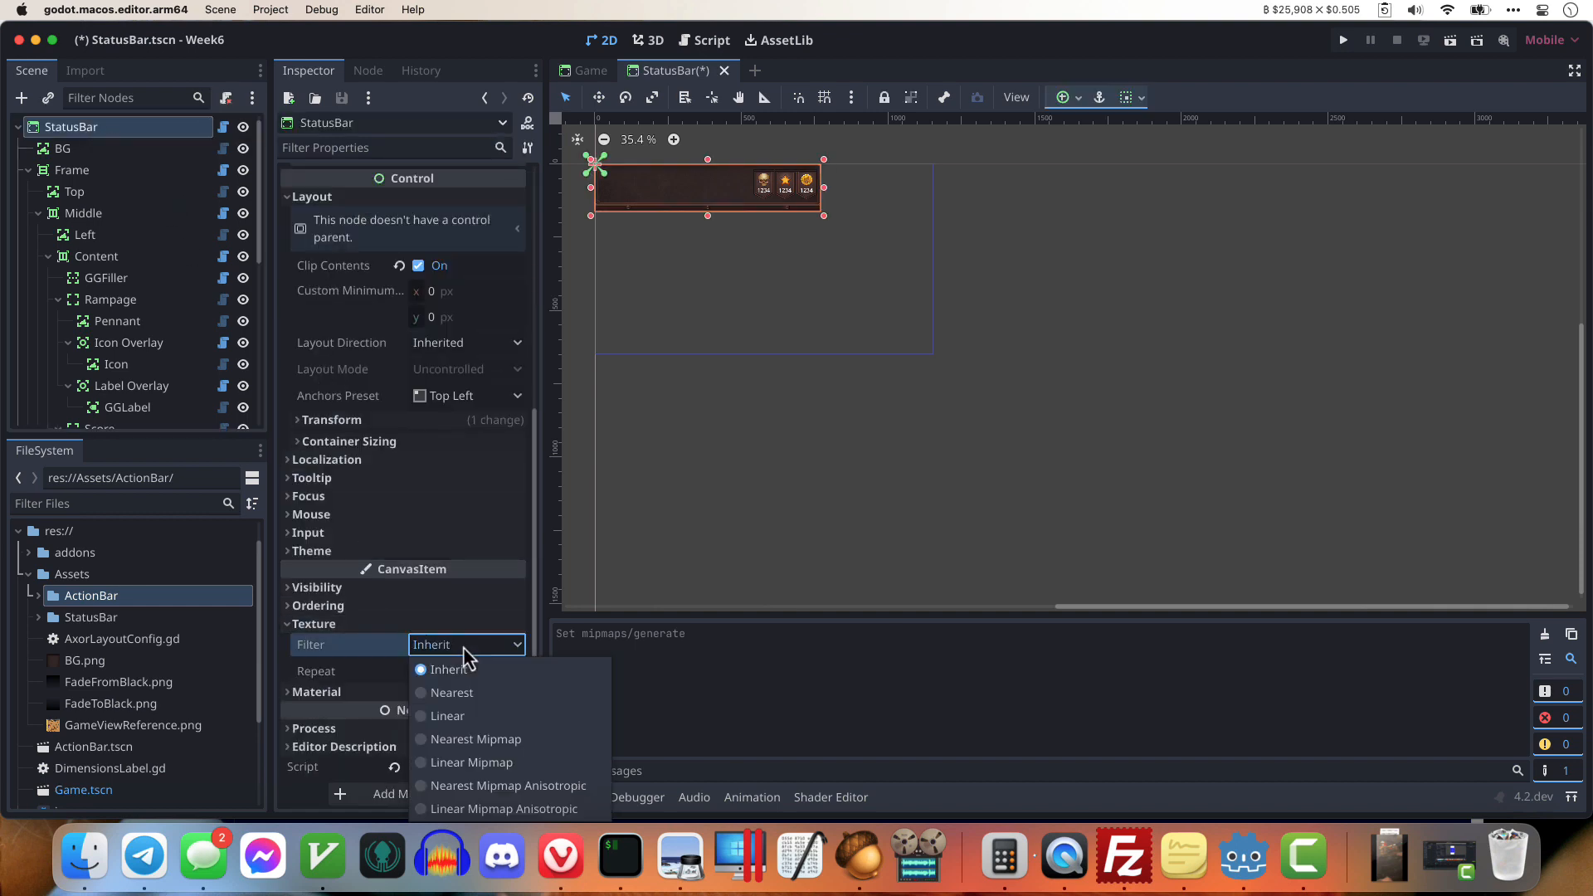
{"action": "left_click", "coordinate": [494, 763]}
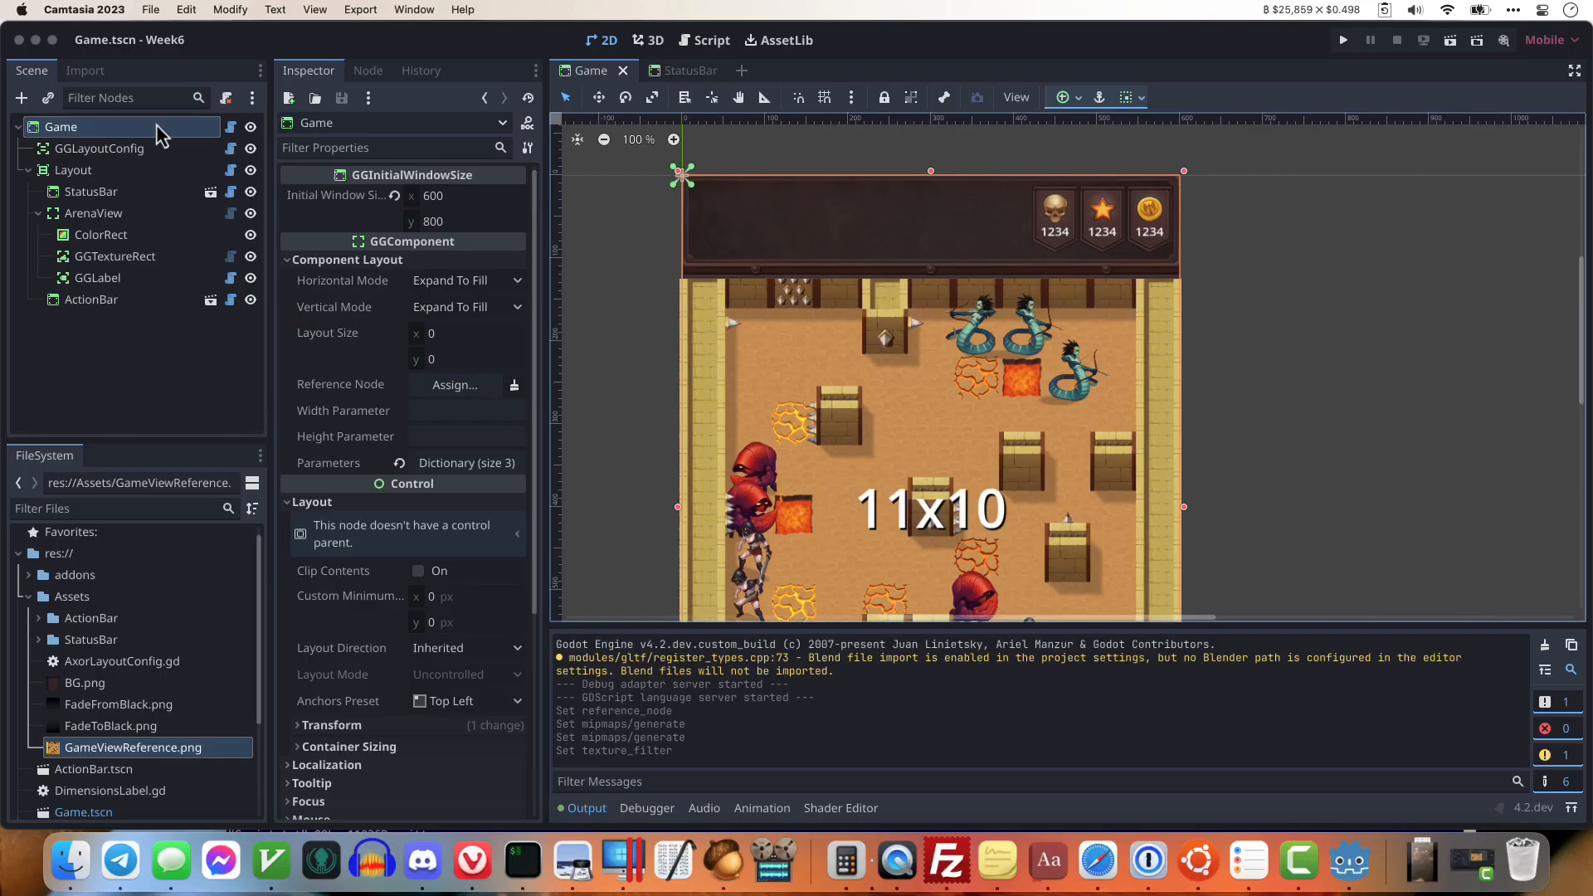
Step: Set the Game root node's texture filter to Linear Mipmap
{"action": "scroll", "coordinate": [385, 664], "scroll_direction": "down", "scroll_amount": 4}
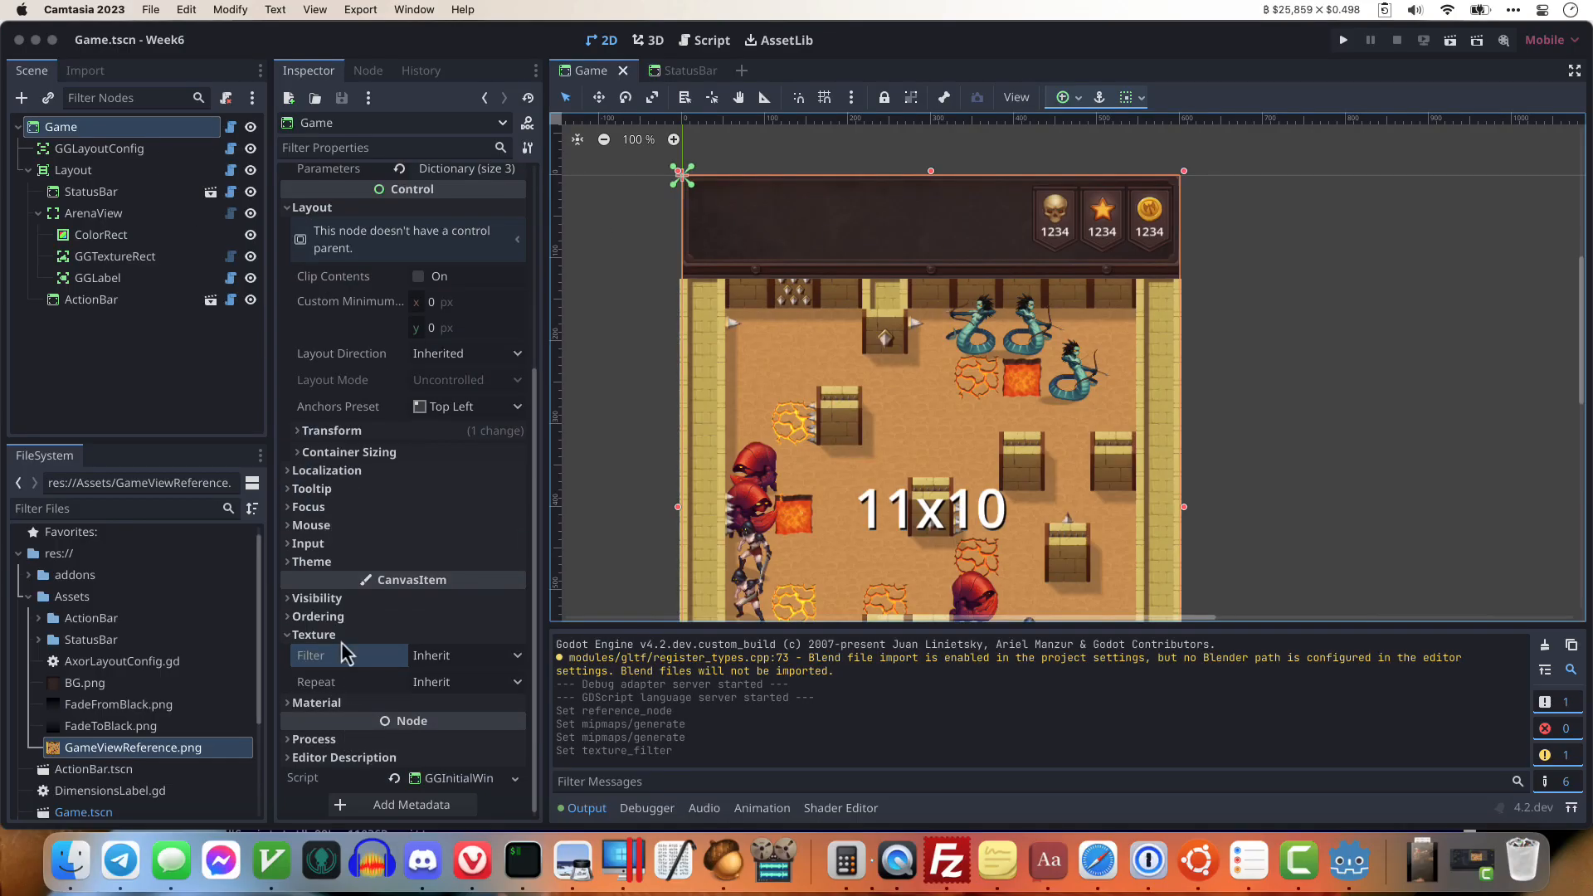
{"action": "left_click", "coordinate": [469, 670]}
{"action": "left_click", "coordinate": [456, 672]}
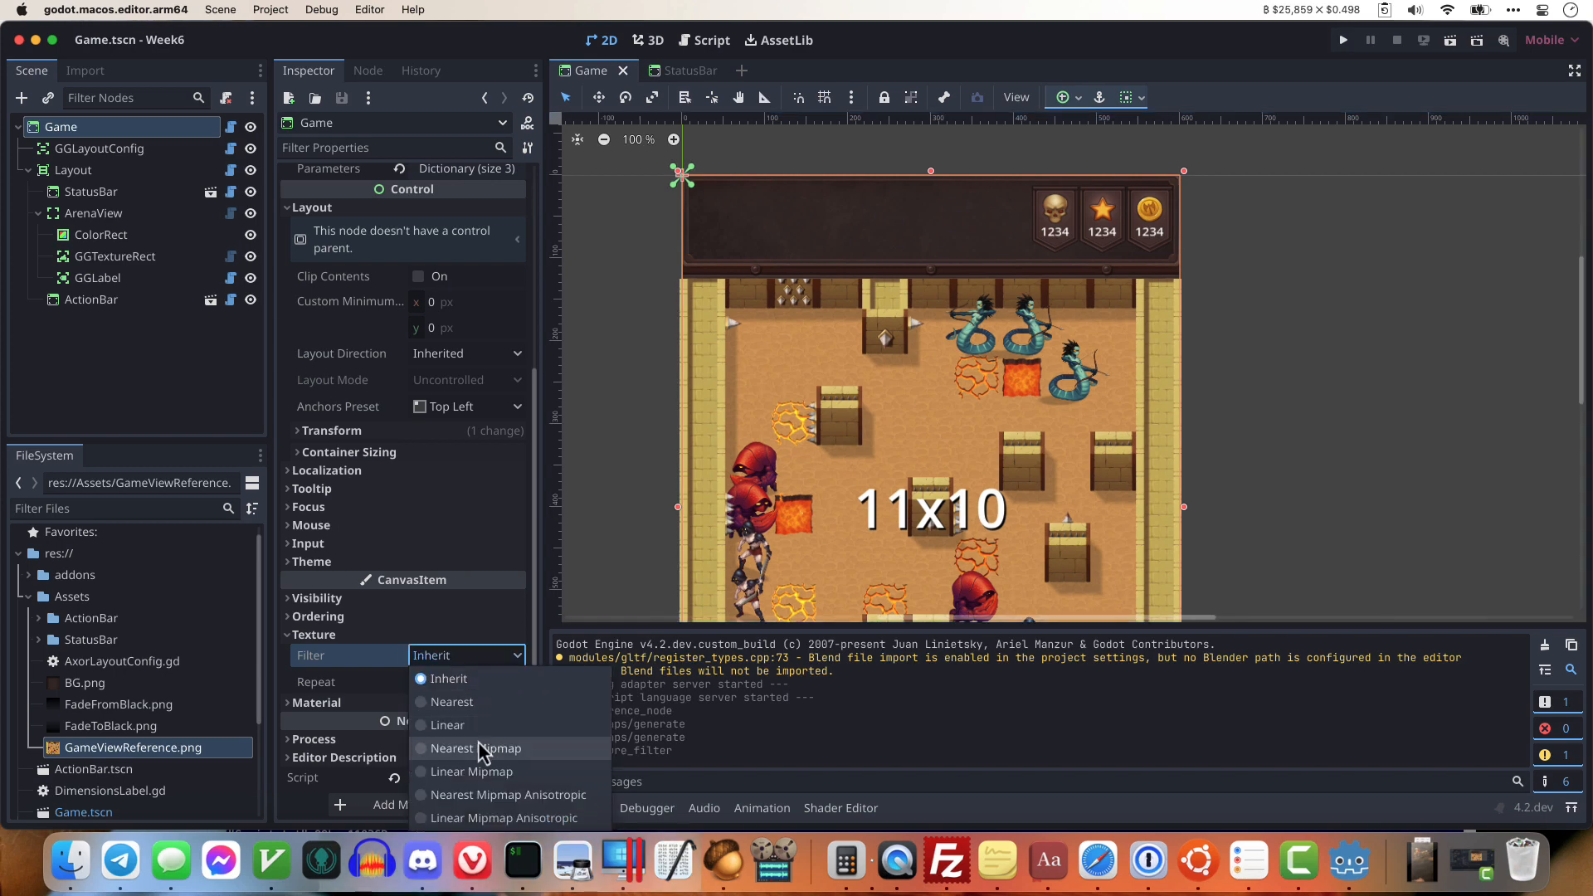
{"action": "left_click", "coordinate": [491, 773]}
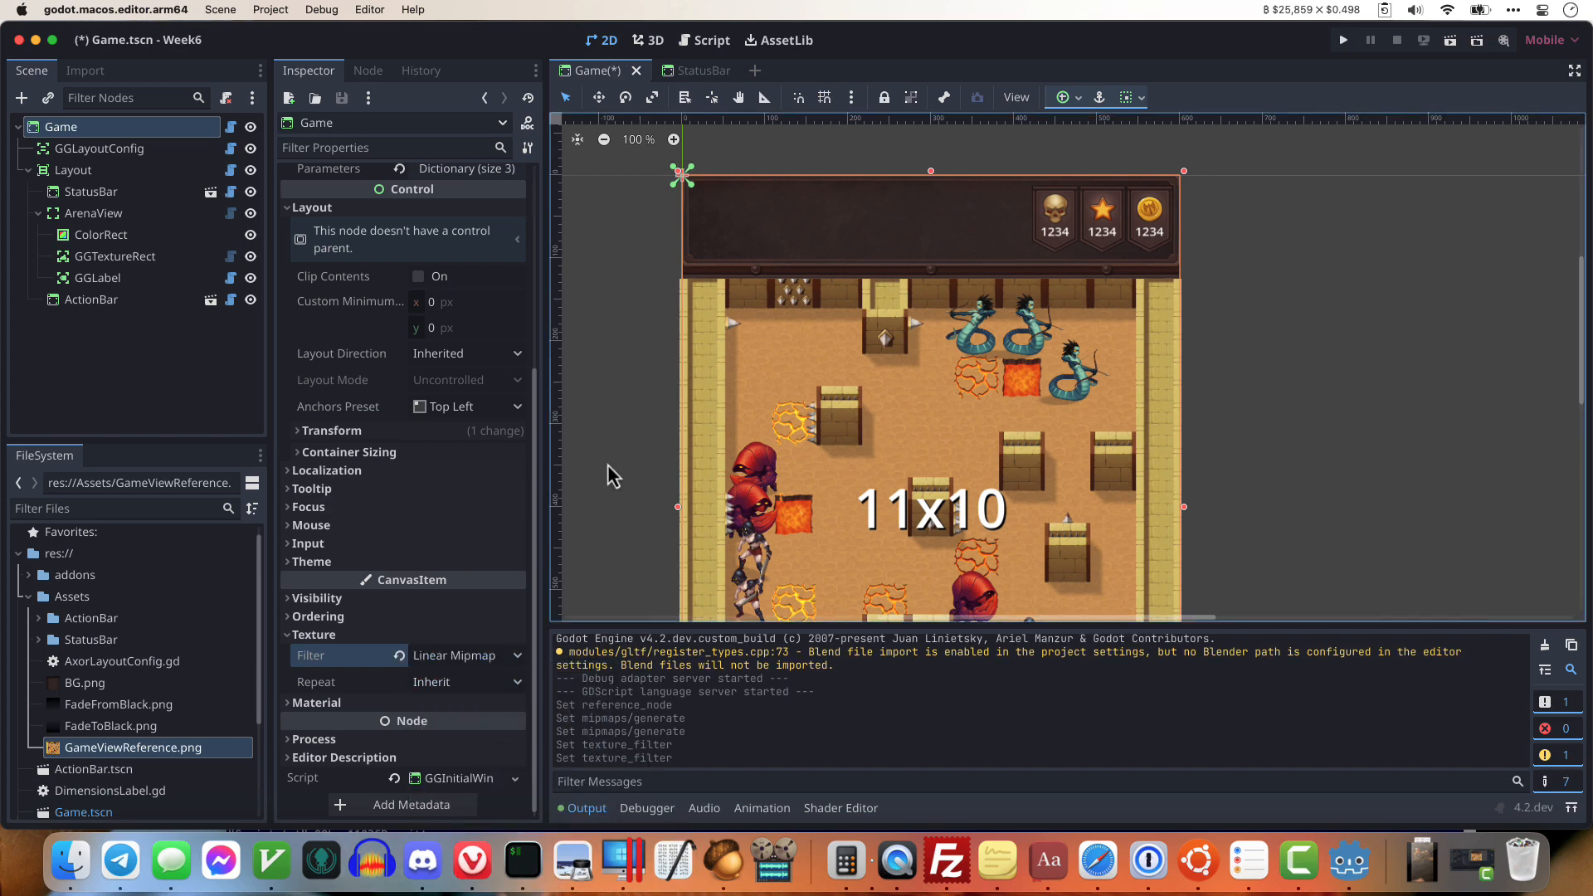
Step: Save the Game scene, run the project, and narrow the window to check the mipmapped textures' scaling
{"action": "key", "text": "super+s"}
{"action": "key", "text": "super+b"}
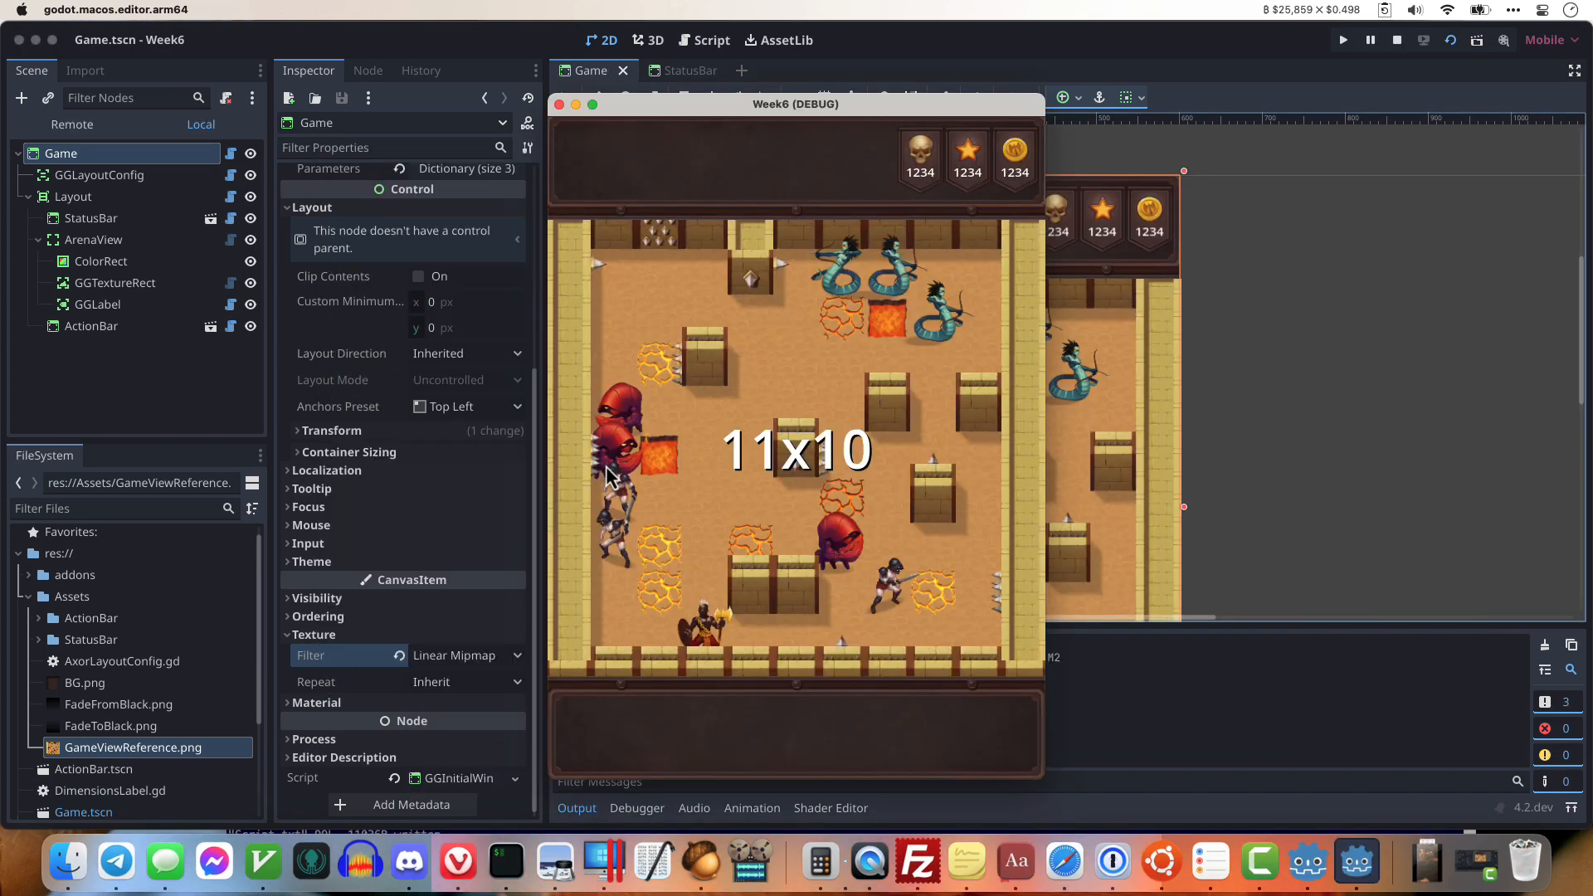
{"action": "left_click_drag", "start_coordinate": [1037, 491], "coordinate": [937, 518]}
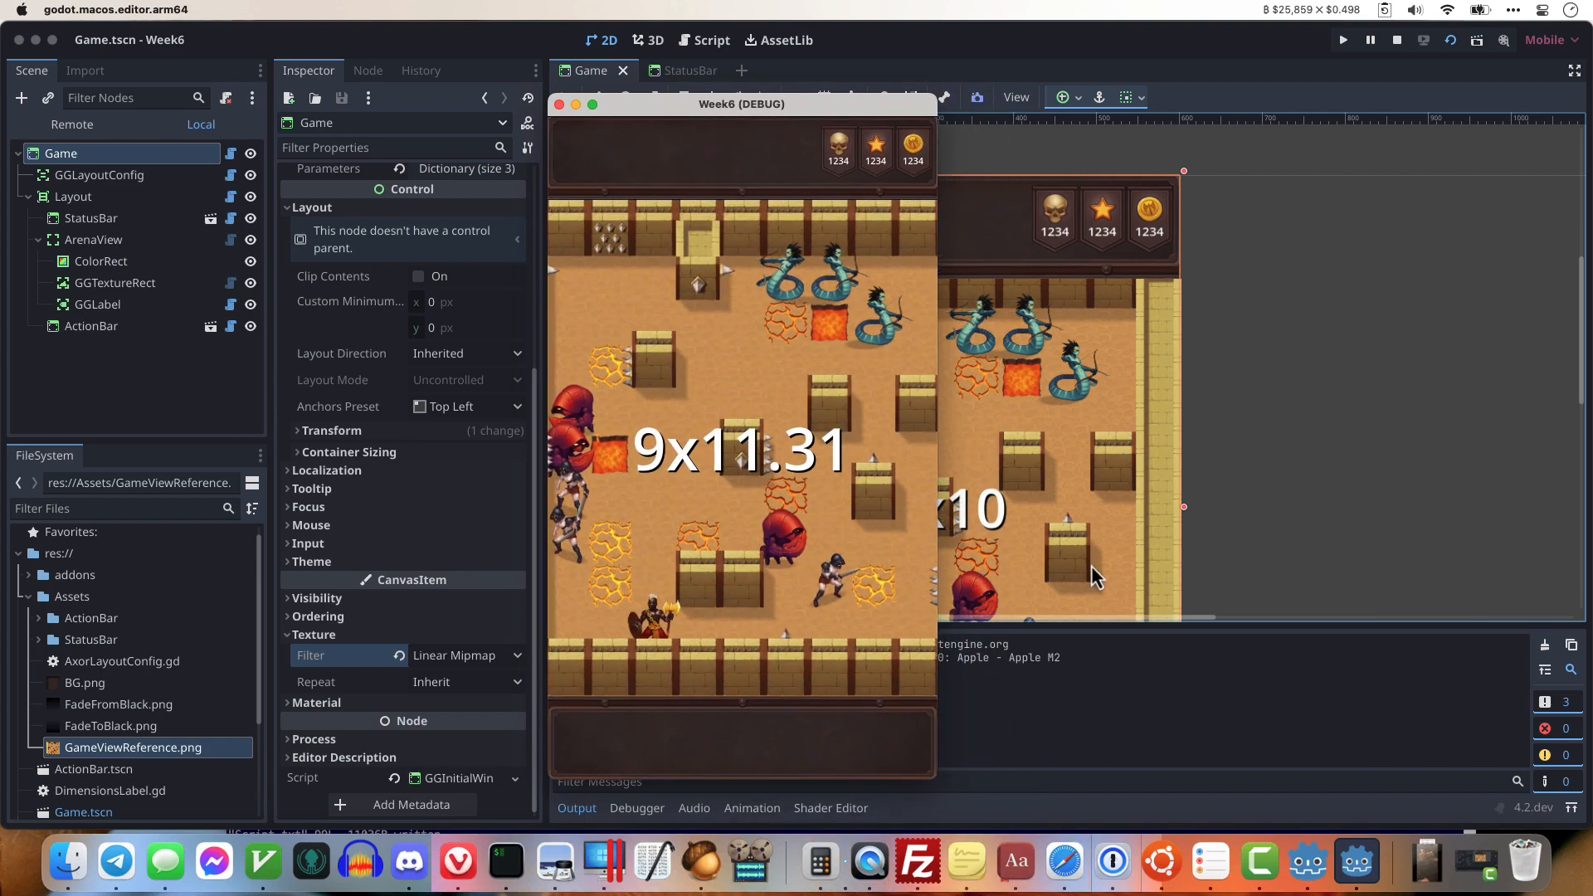